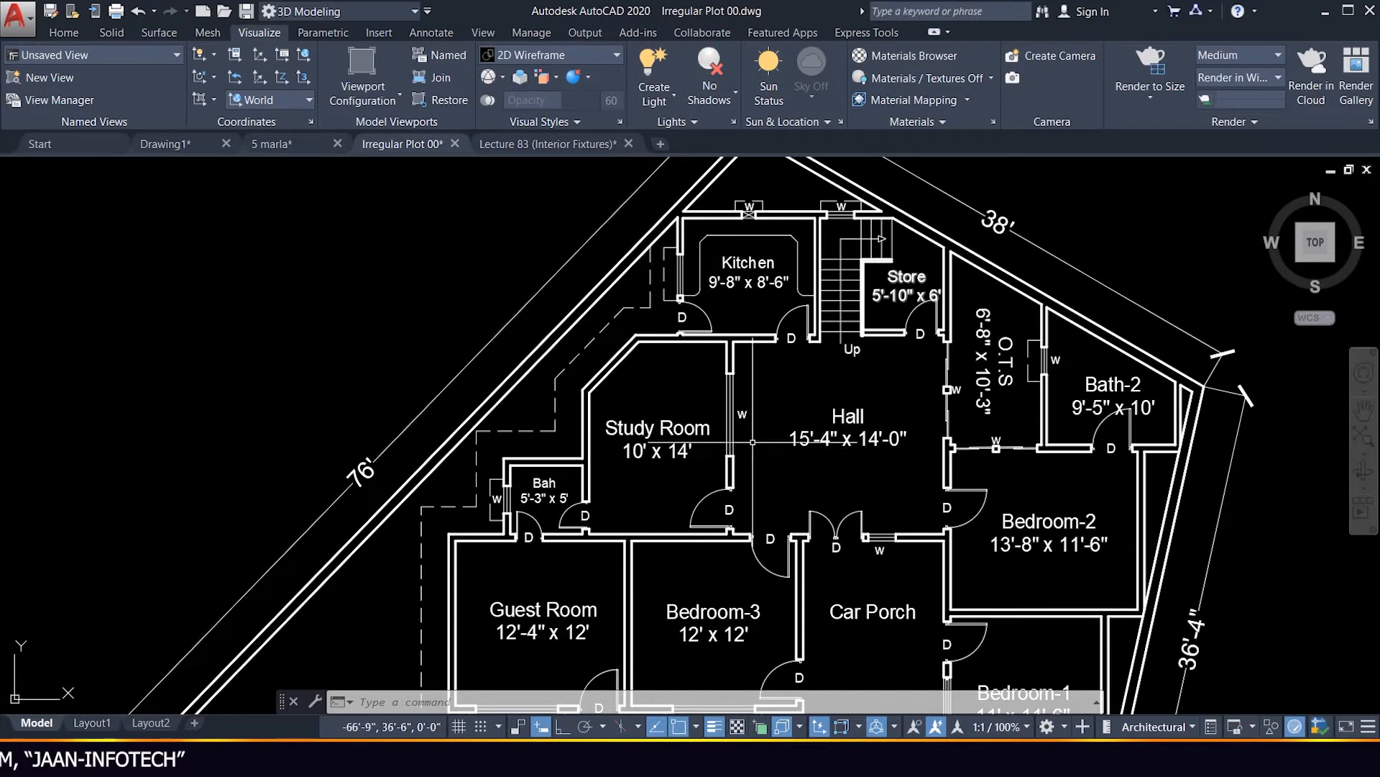
Examine the labelled floor plan, the furnished floor plan and the unfurnished copy of the irregular plot.
scroll(623, 440, "down", 4)
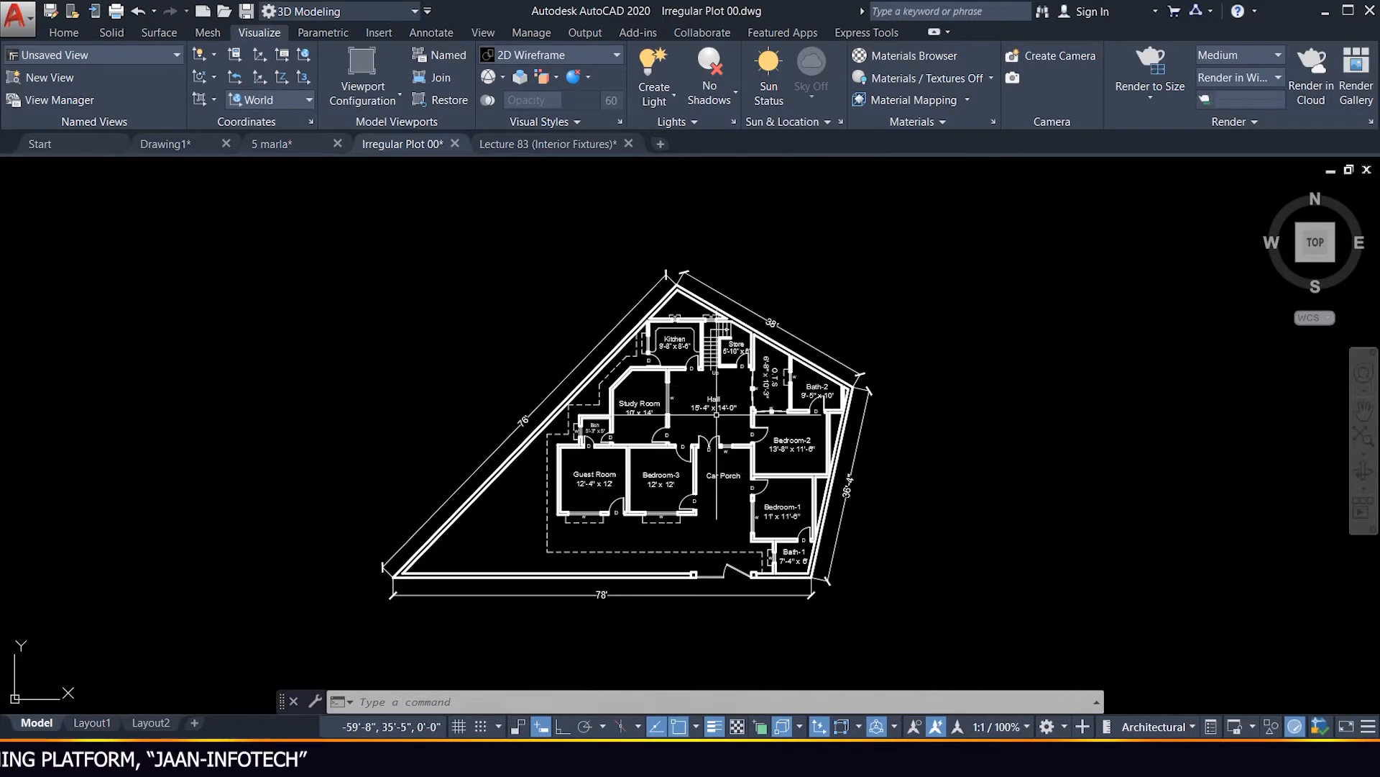
scroll(710, 471, "up", 2)
scroll(634, 507, "down", 2)
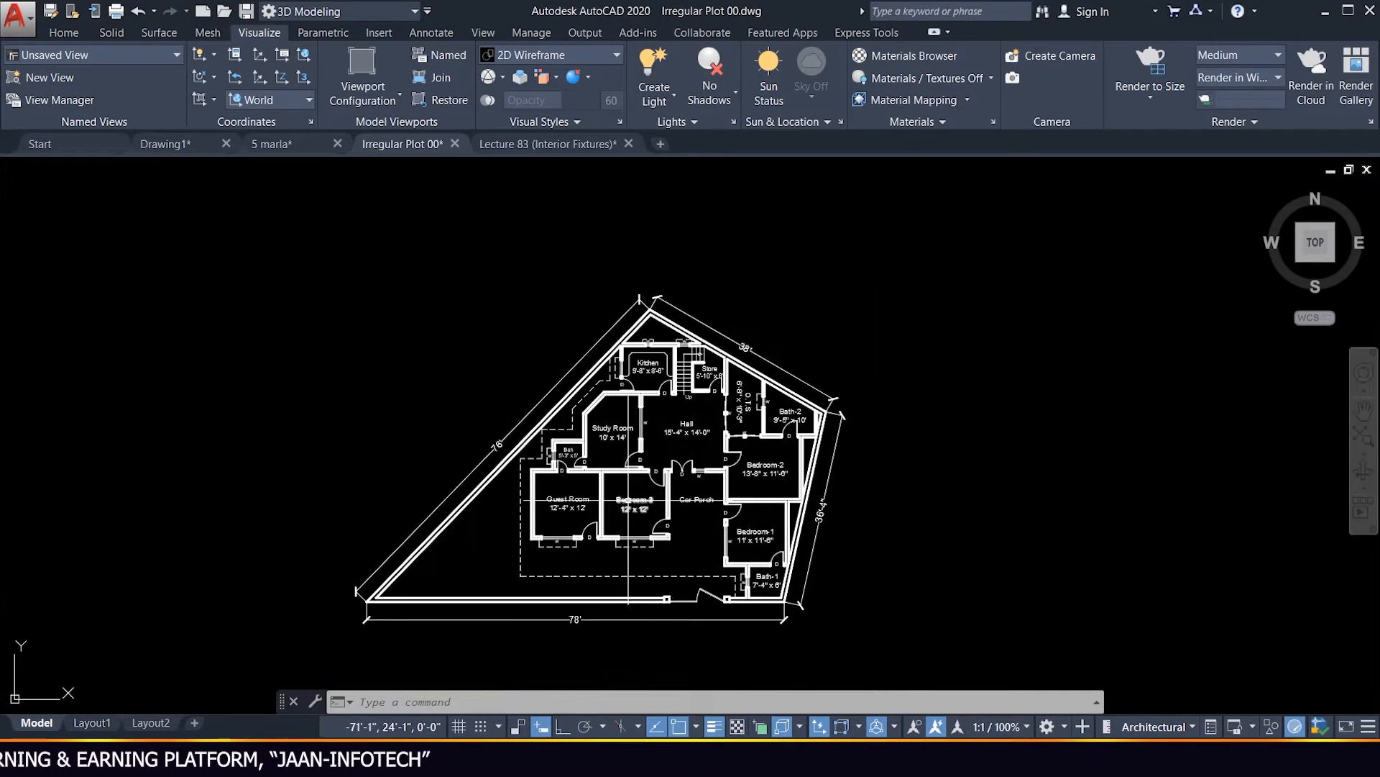
scroll(753, 429, "down", 4)
scroll(640, 388, "up", 4)
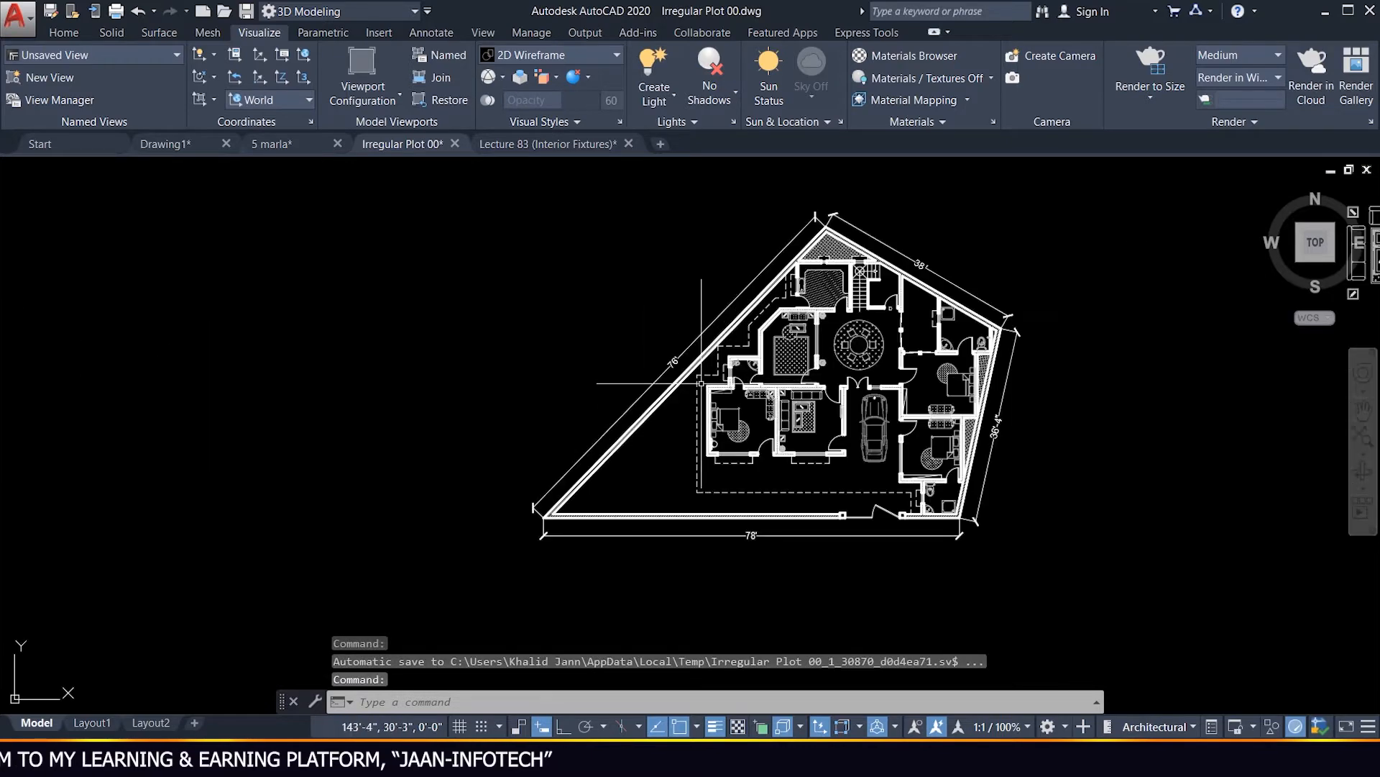
scroll(1029, 335, "up", 2)
scroll(1014, 317, "down", 2)
scroll(863, 346, "up", 4)
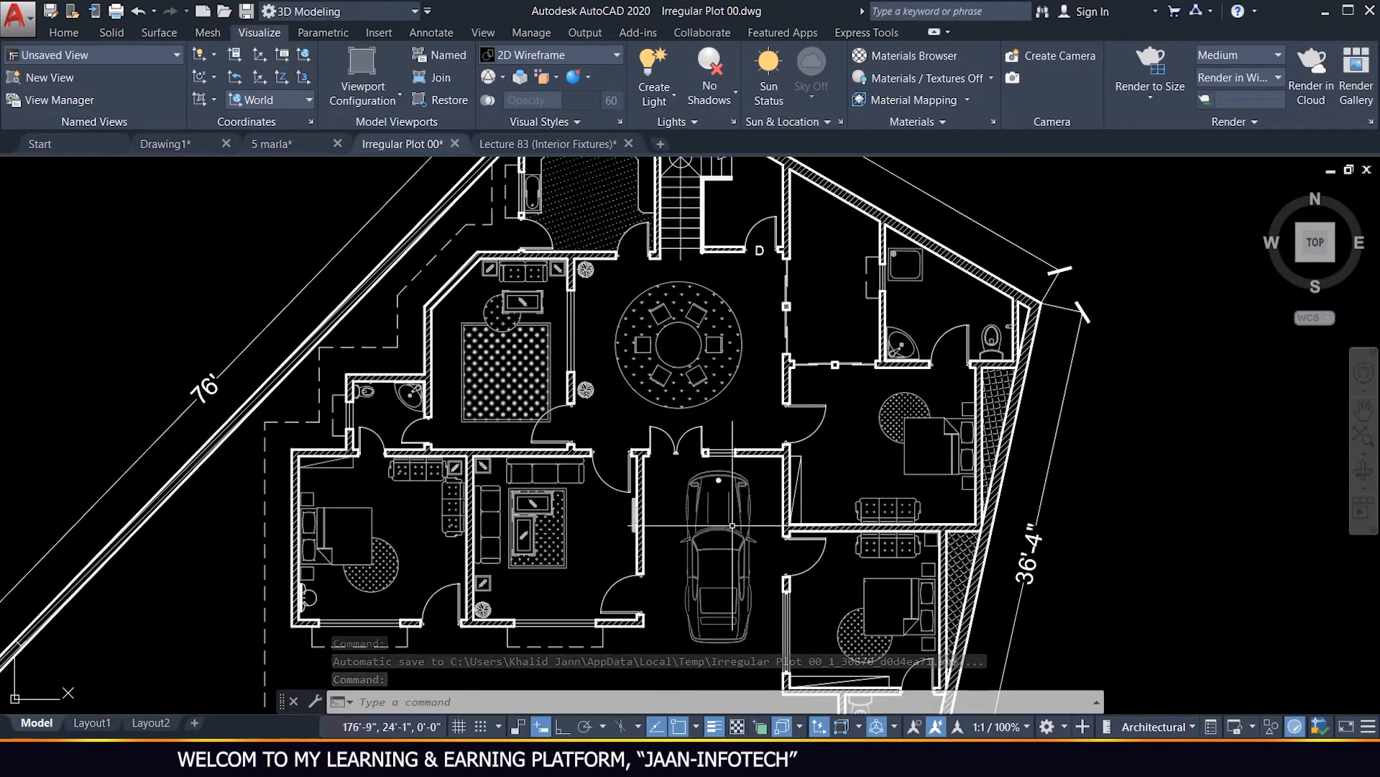
scroll(702, 405, "down", 4)
scroll(741, 388, "up", 3)
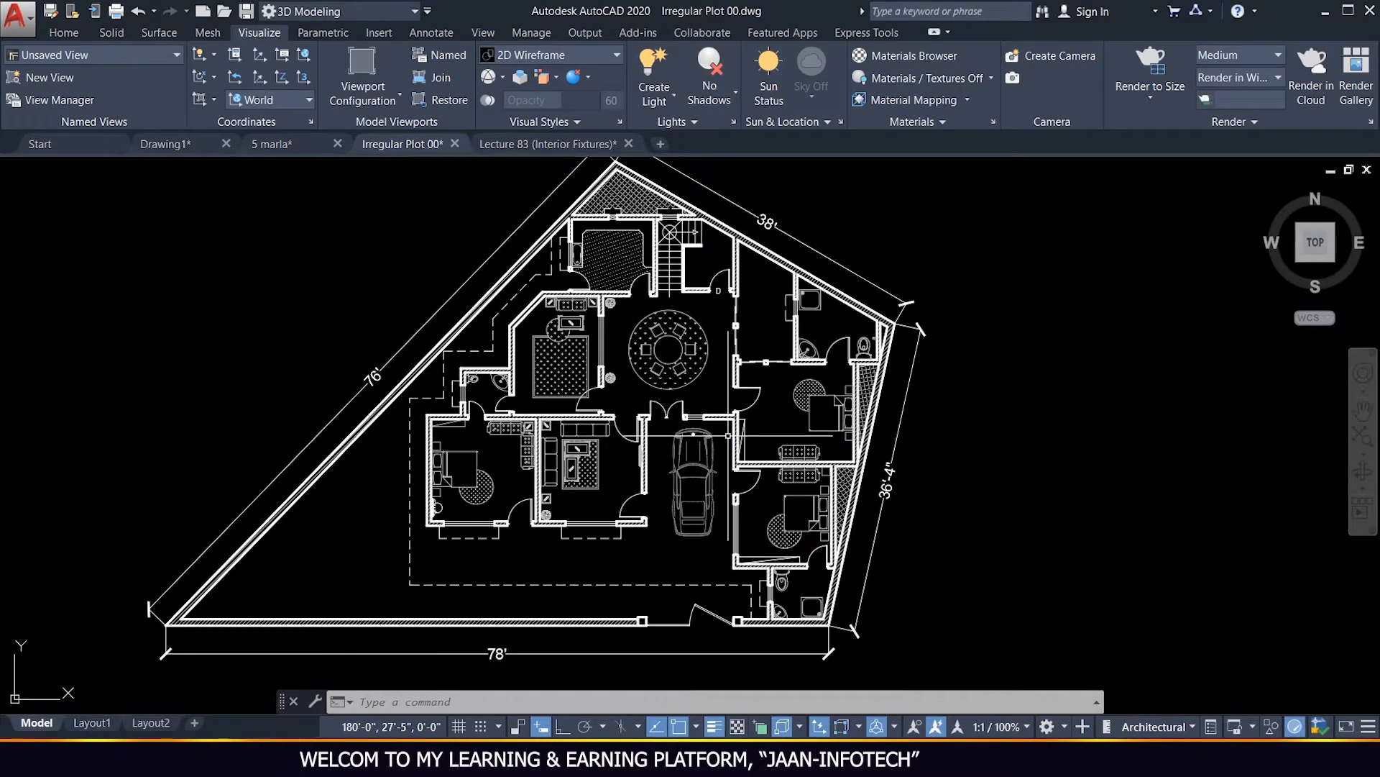
scroll(1043, 309, "down", 8)
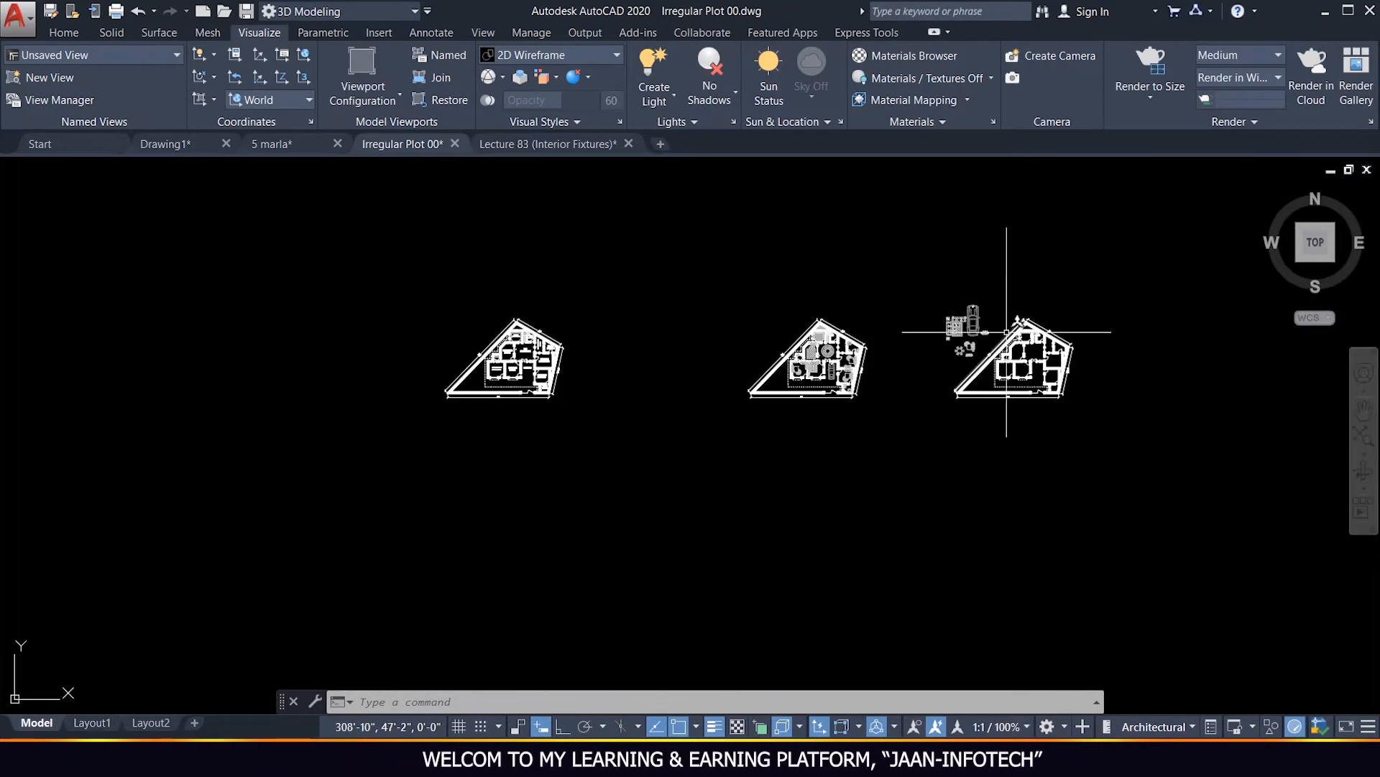
scroll(995, 297, "up", 5)
scroll(690, 324, "up", 2)
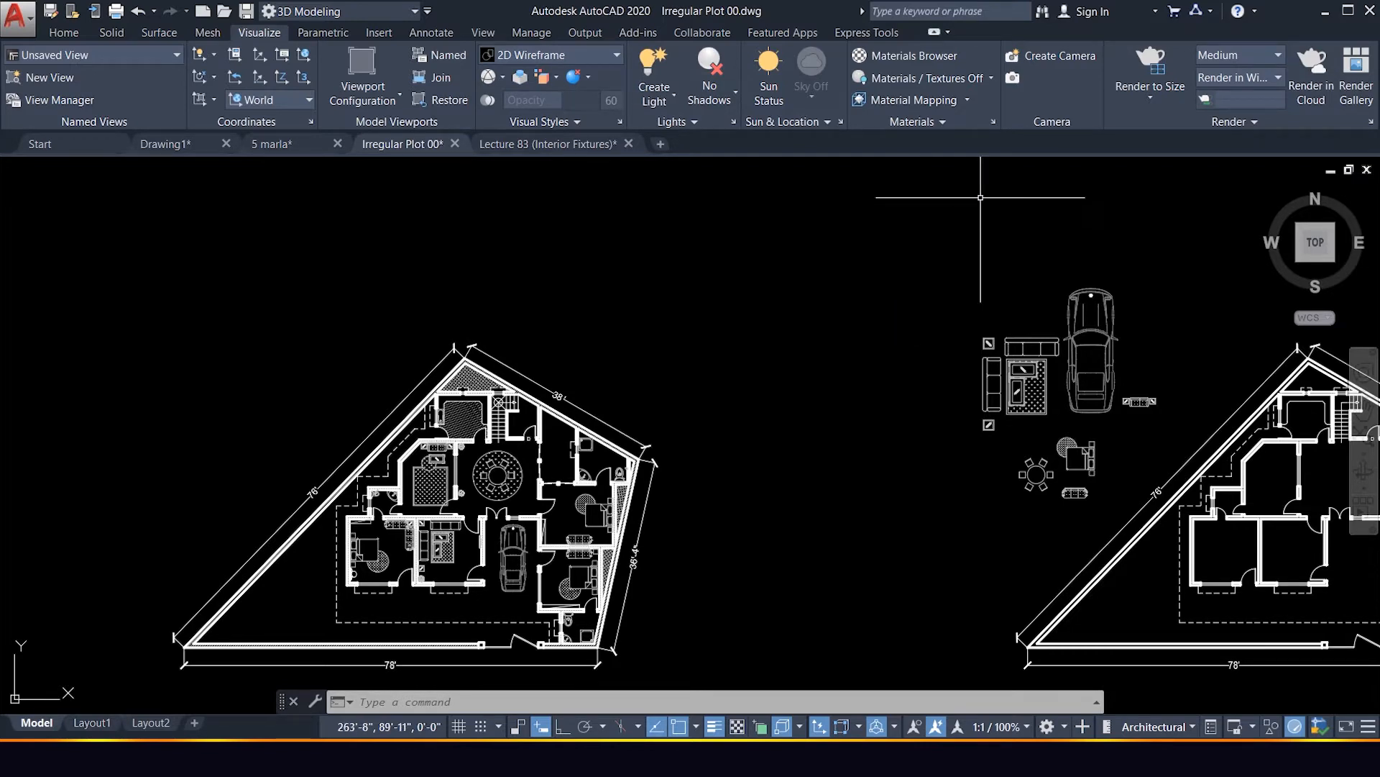
Examine the furniture blocks beside the unfurnished plan, including the car, sofas, side tables and centre tables on the rug.
scroll(956, 180, "up", 6)
scroll(1129, 306, "down", 5)
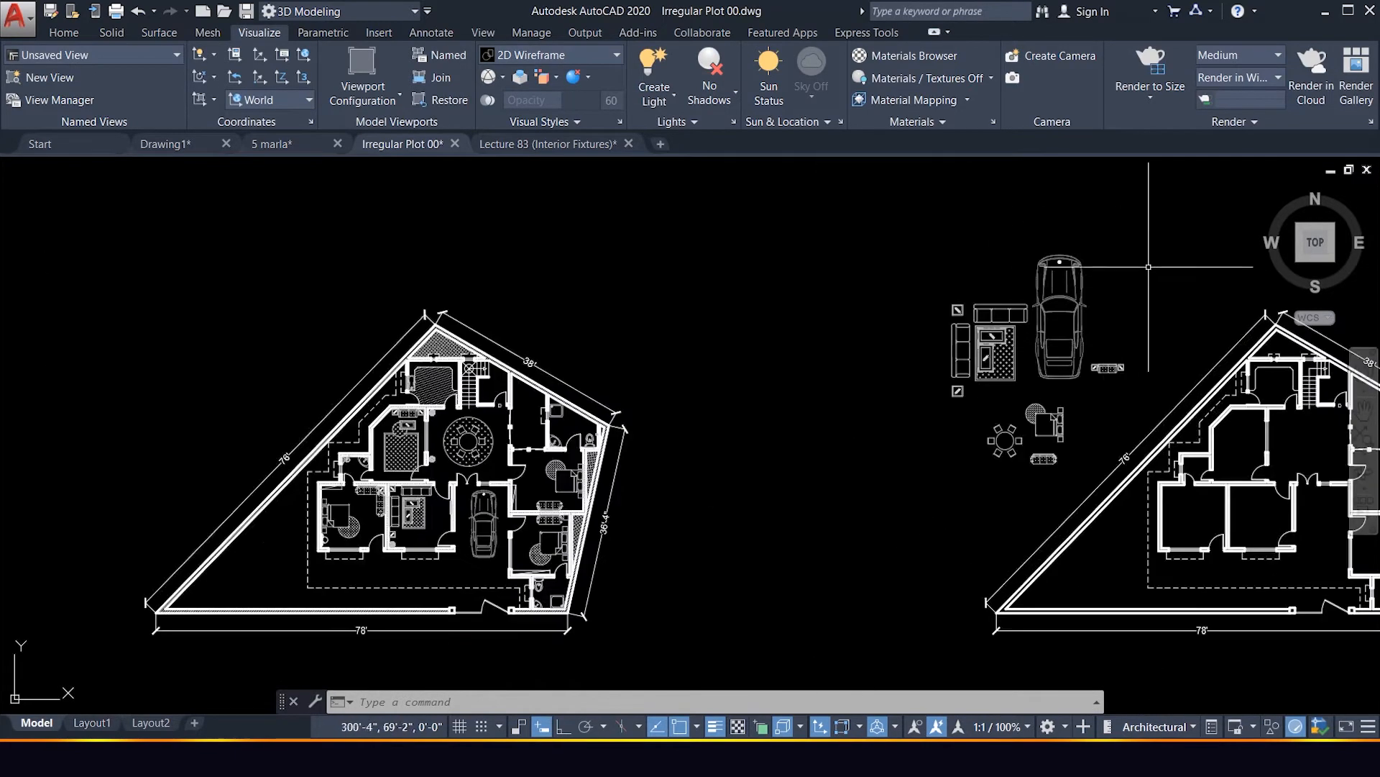
scroll(1151, 179, "up", 5)
scroll(965, 325, "down", 1)
scroll(966, 325, "up", 4)
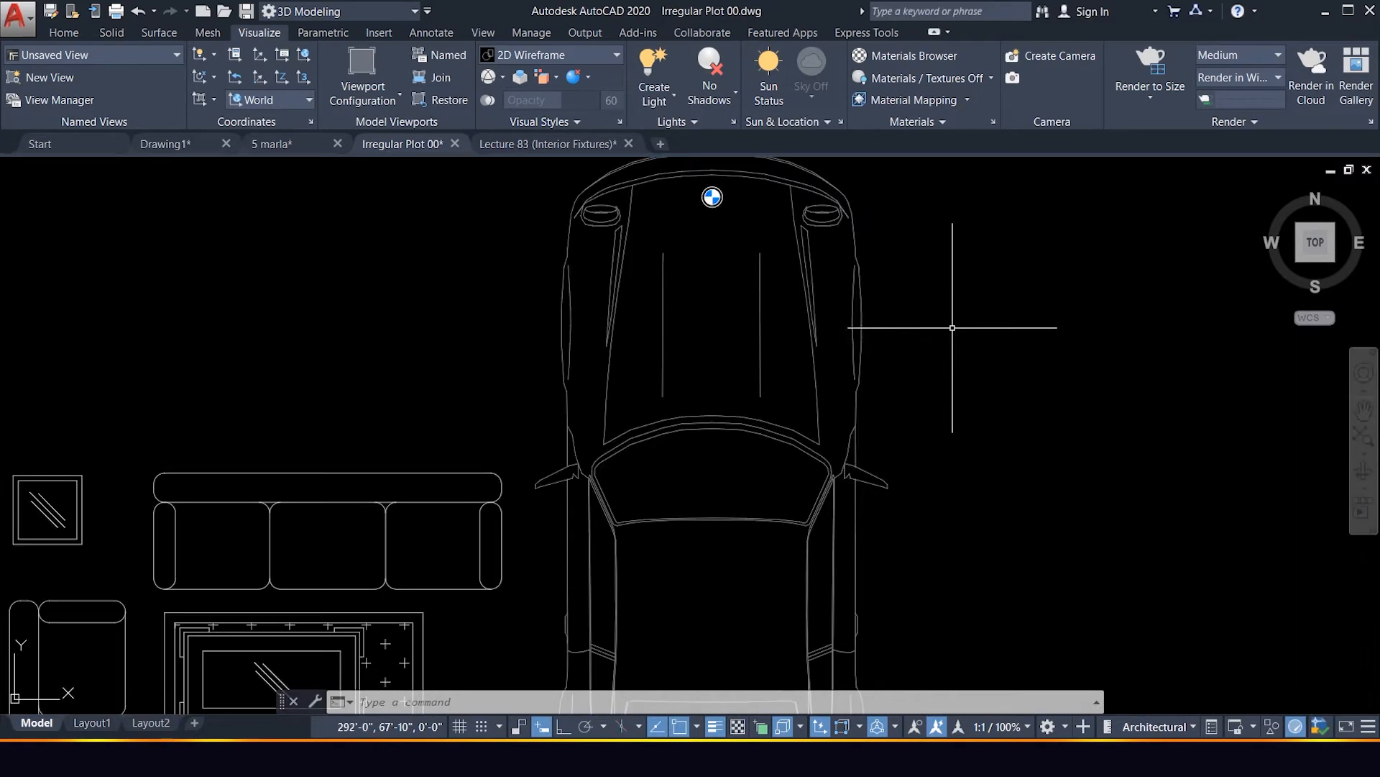
scroll(944, 333, "down", 5)
scroll(777, 440, "up", 5)
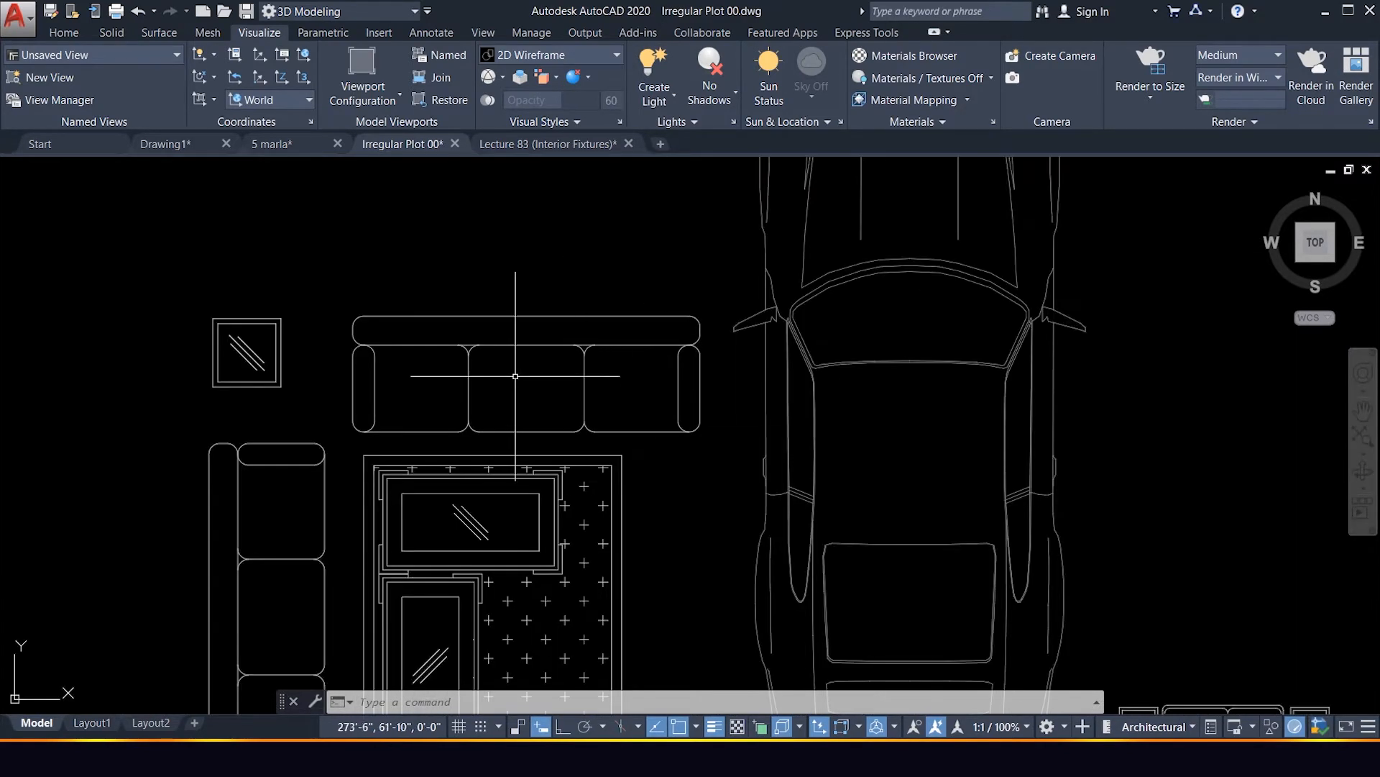
scroll(516, 363, "down", 4)
scroll(531, 437, "up", 4)
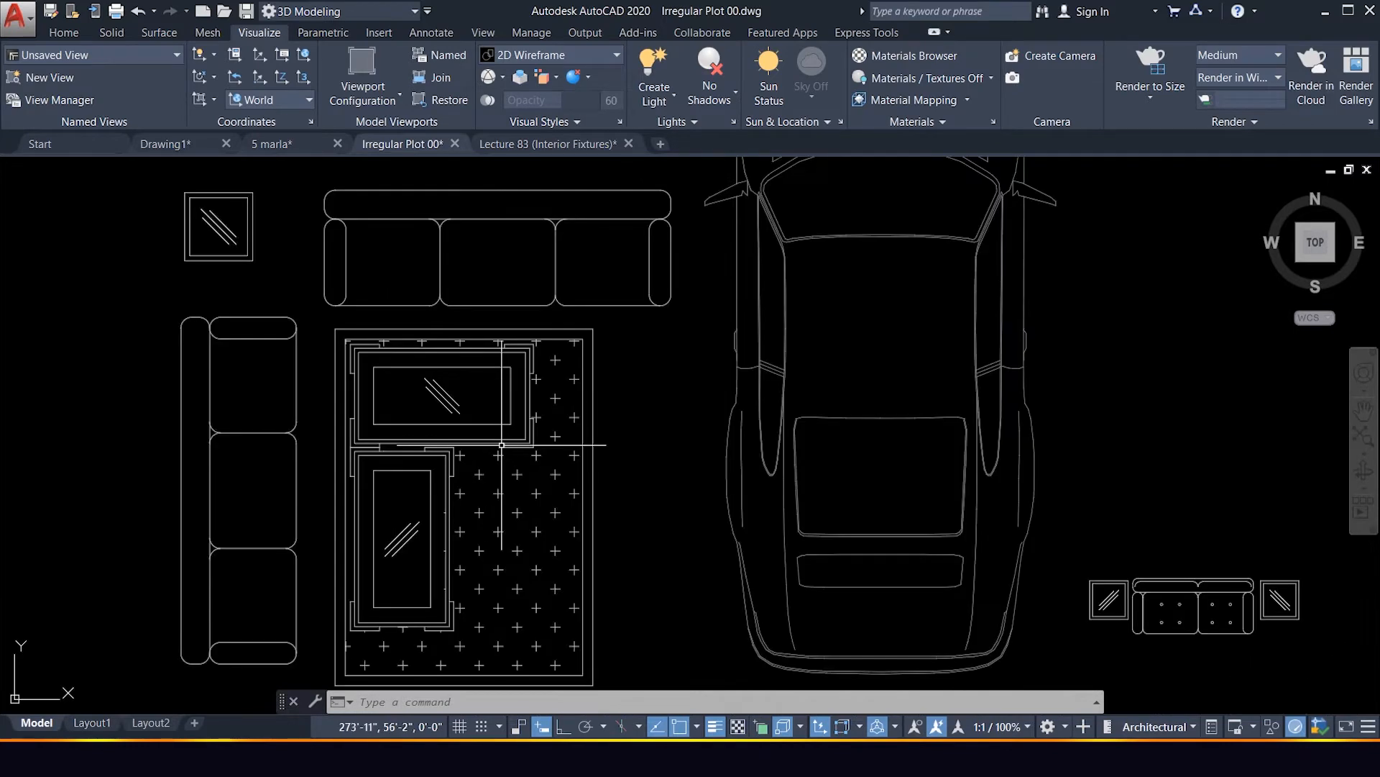
scroll(499, 445, "down", 5)
scroll(286, 364, "up", 3)
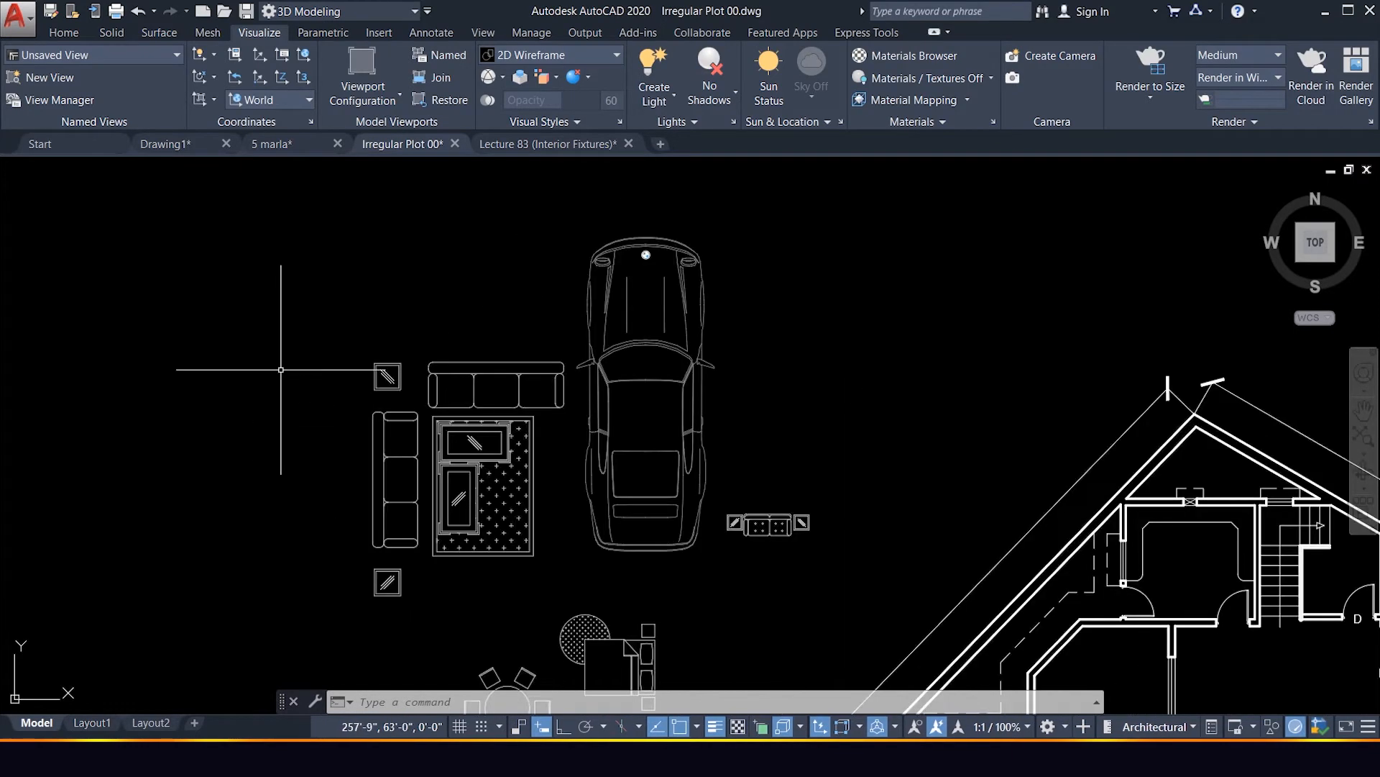
Draw a wide horizontal rectangle in the empty space above and beside the sofa set's upper side table.
type("c")
key("Return")
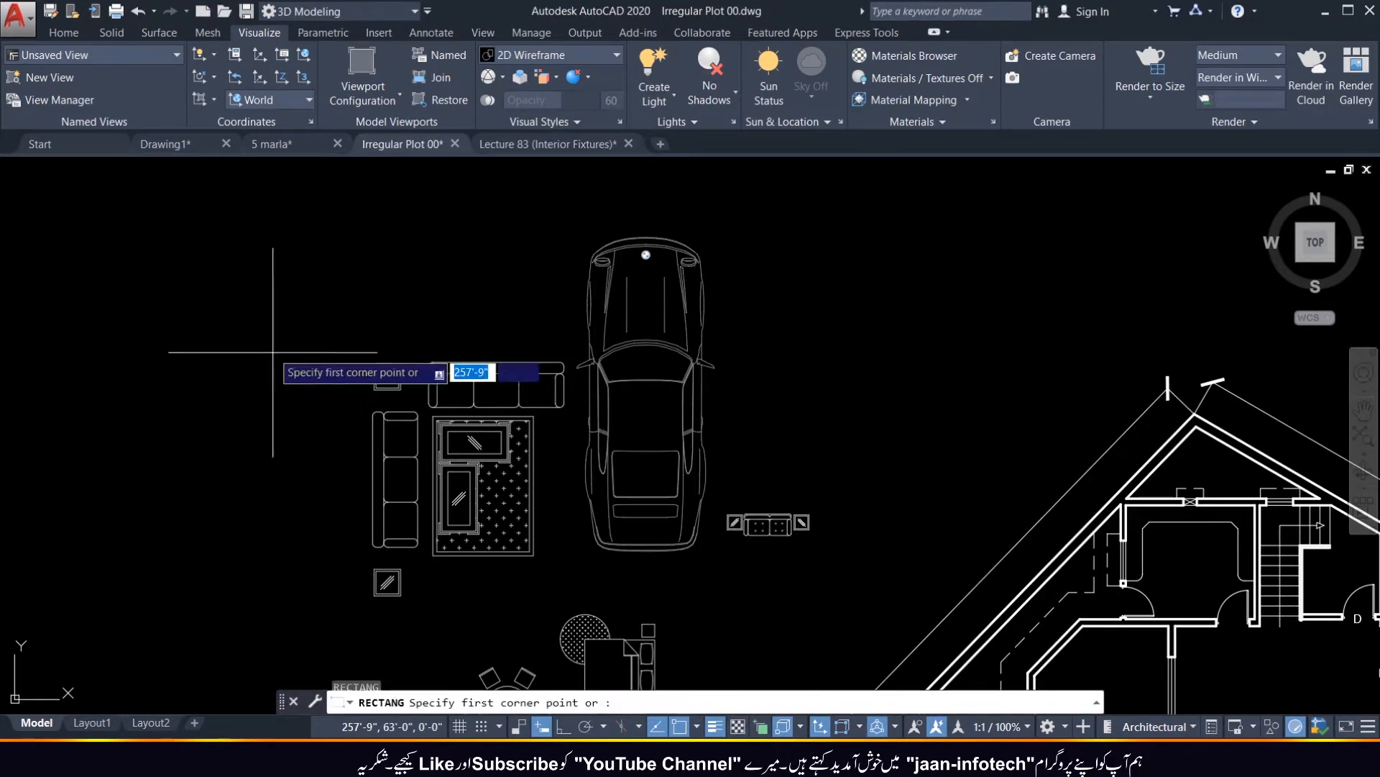
left_click(231, 258)
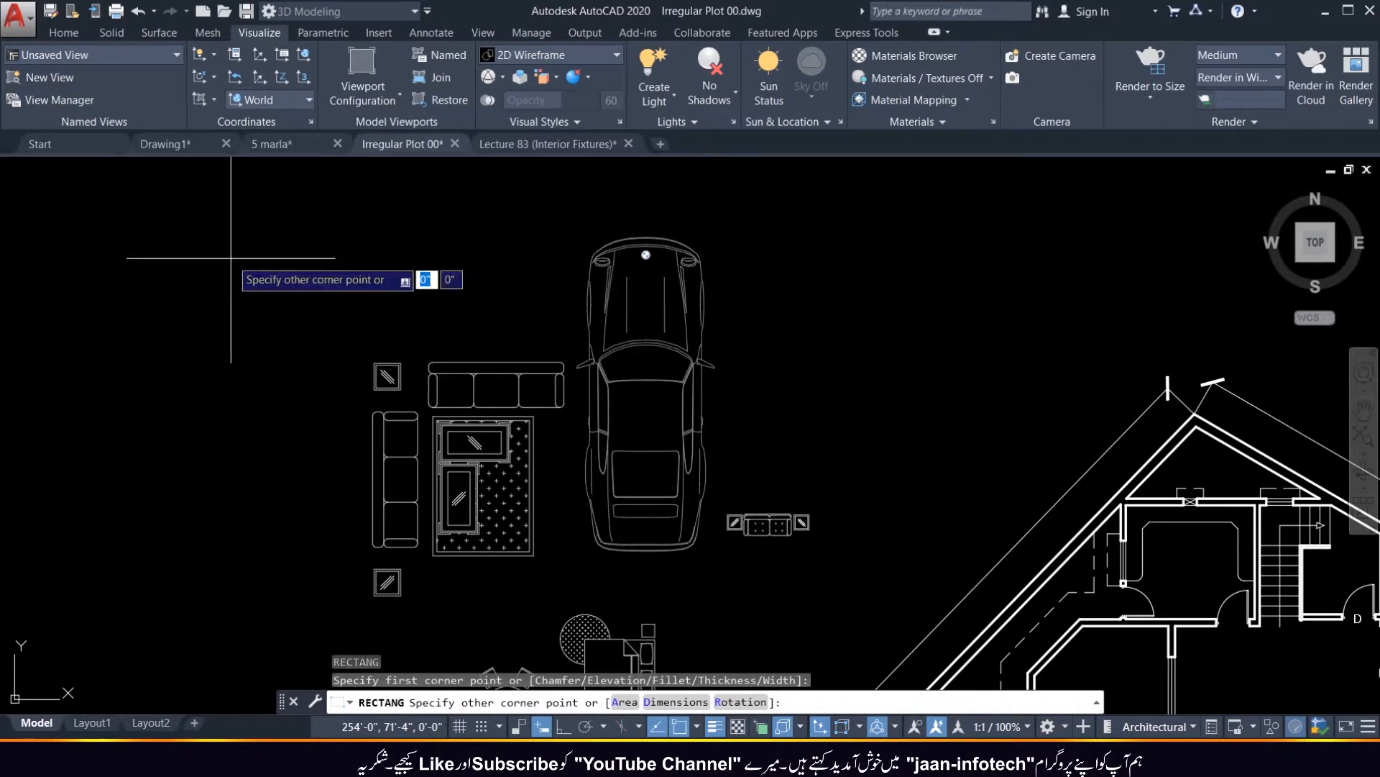
left_click(363, 315)
scroll(327, 284, "up", 4)
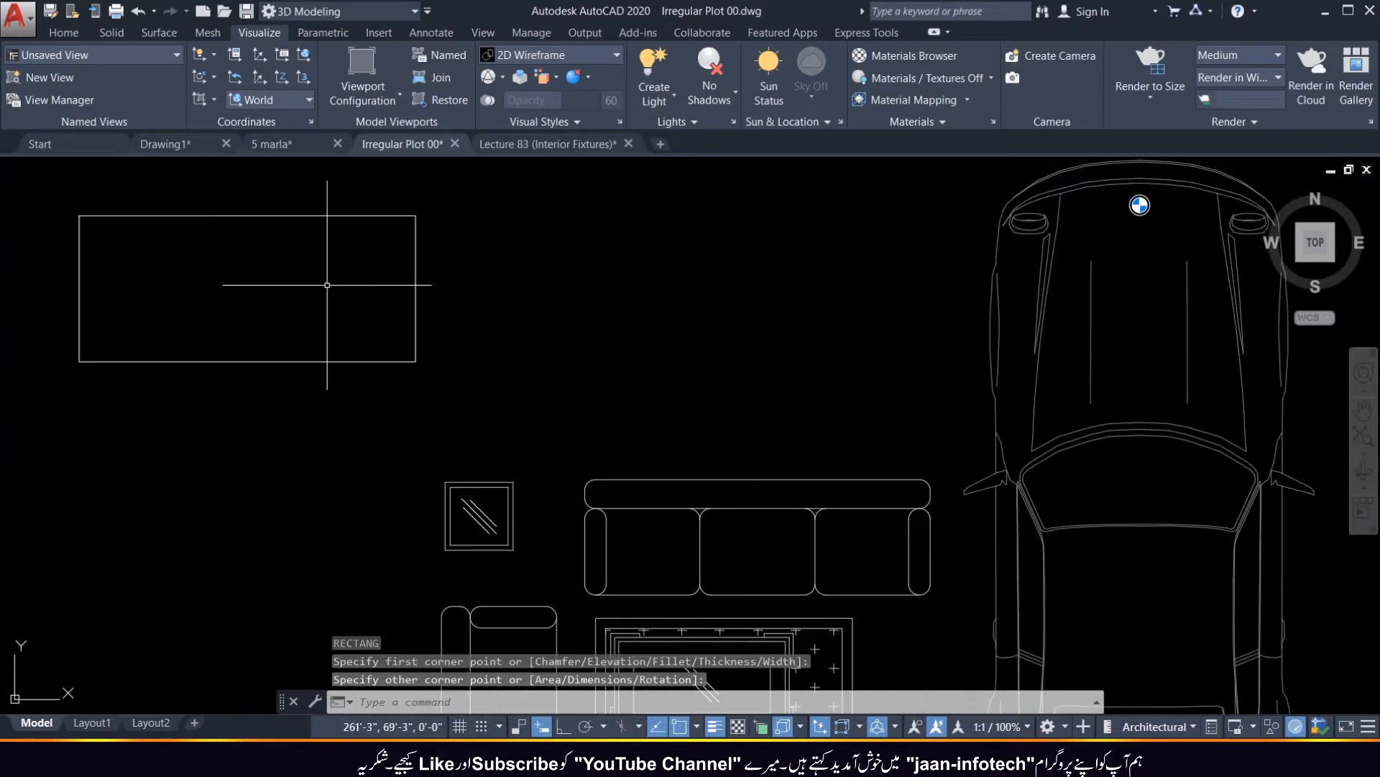
left_click(432, 377)
left_click(367, 334)
key("Return")
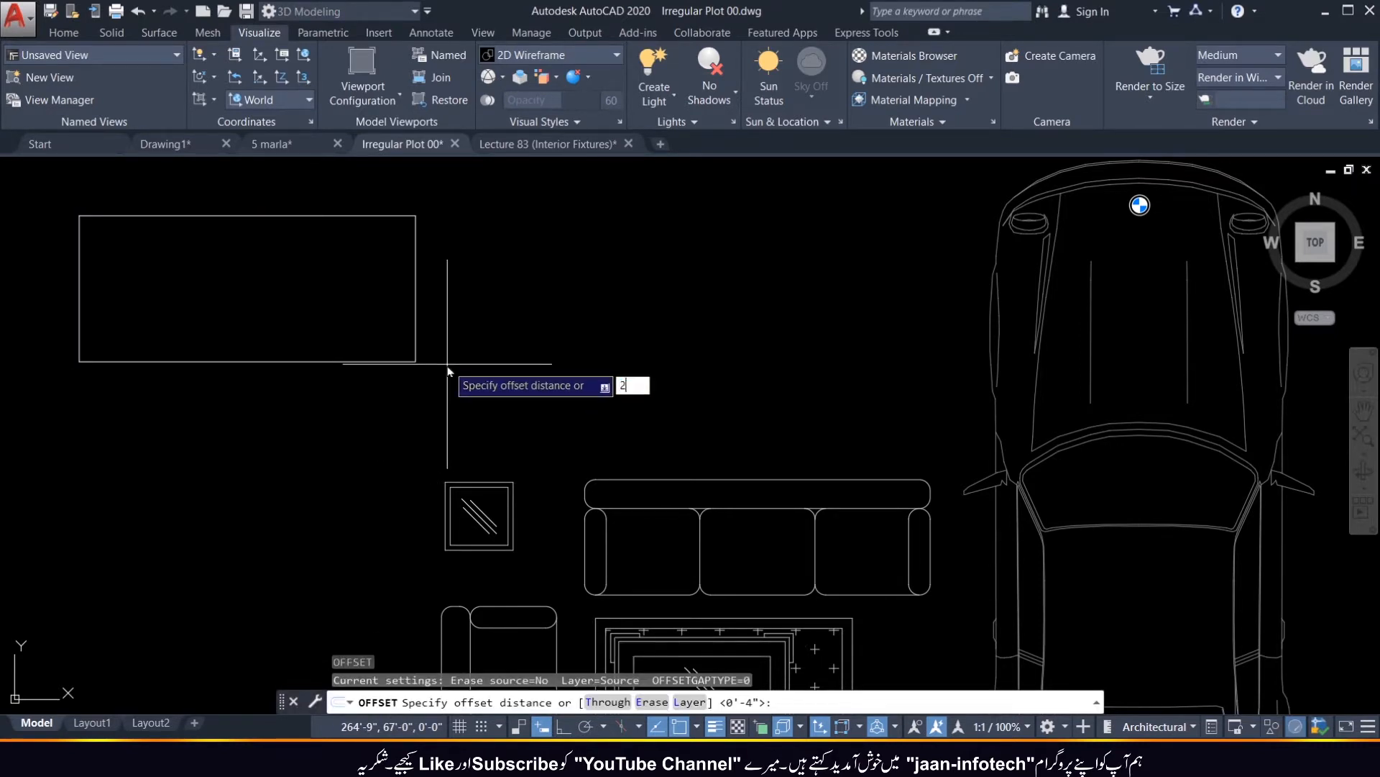
key("Return")
left_click(415, 342)
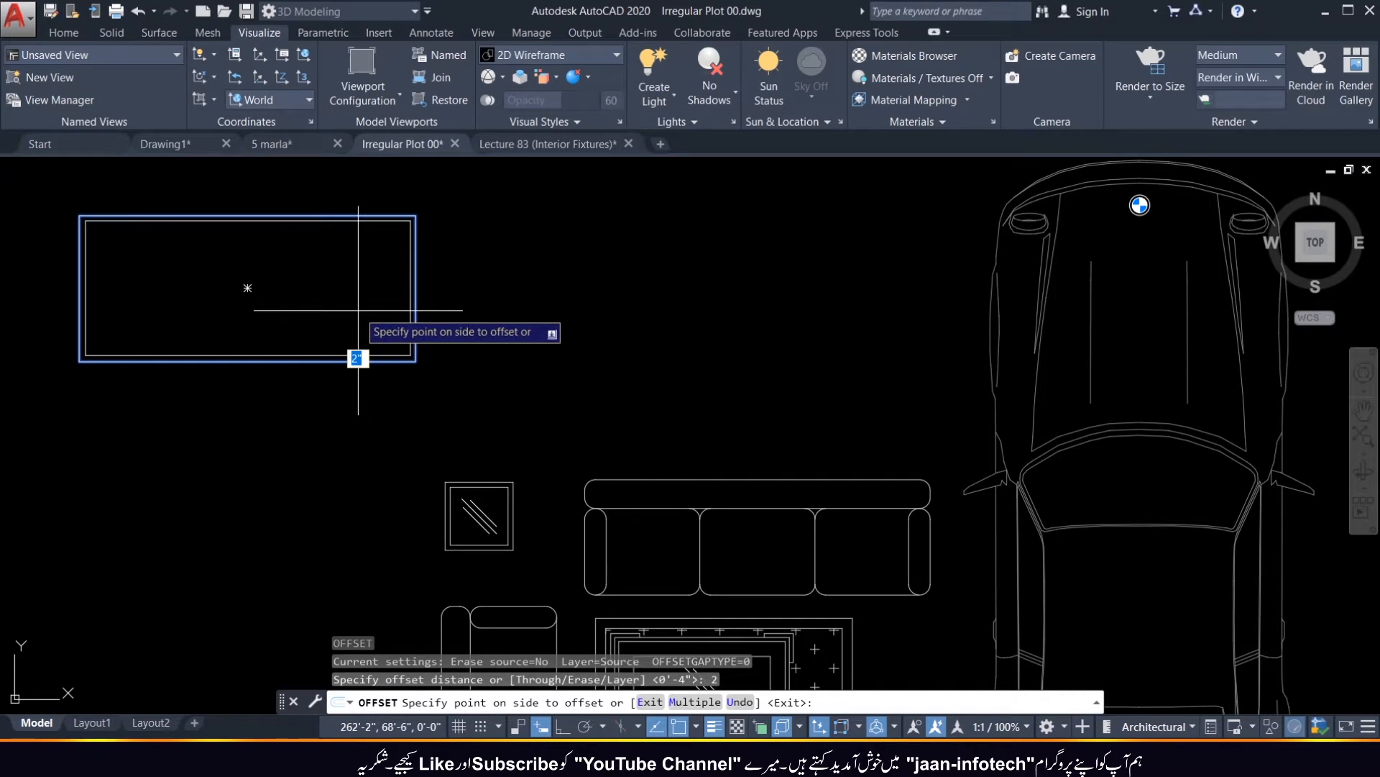
key("Escape")
Offset the new rectangle inward by 4 inches to form an inner border.
left_click(445, 381)
left_click(358, 334)
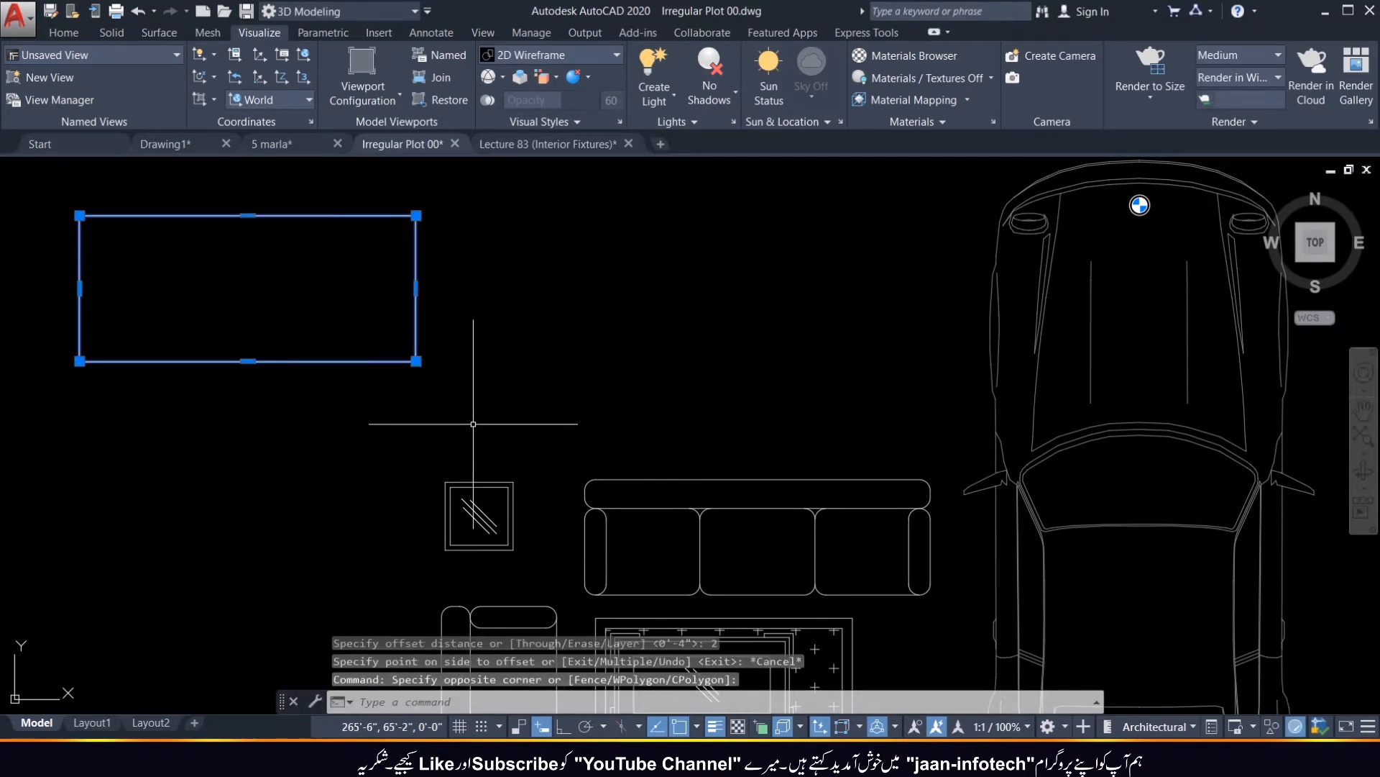
type("o")
key("Return")
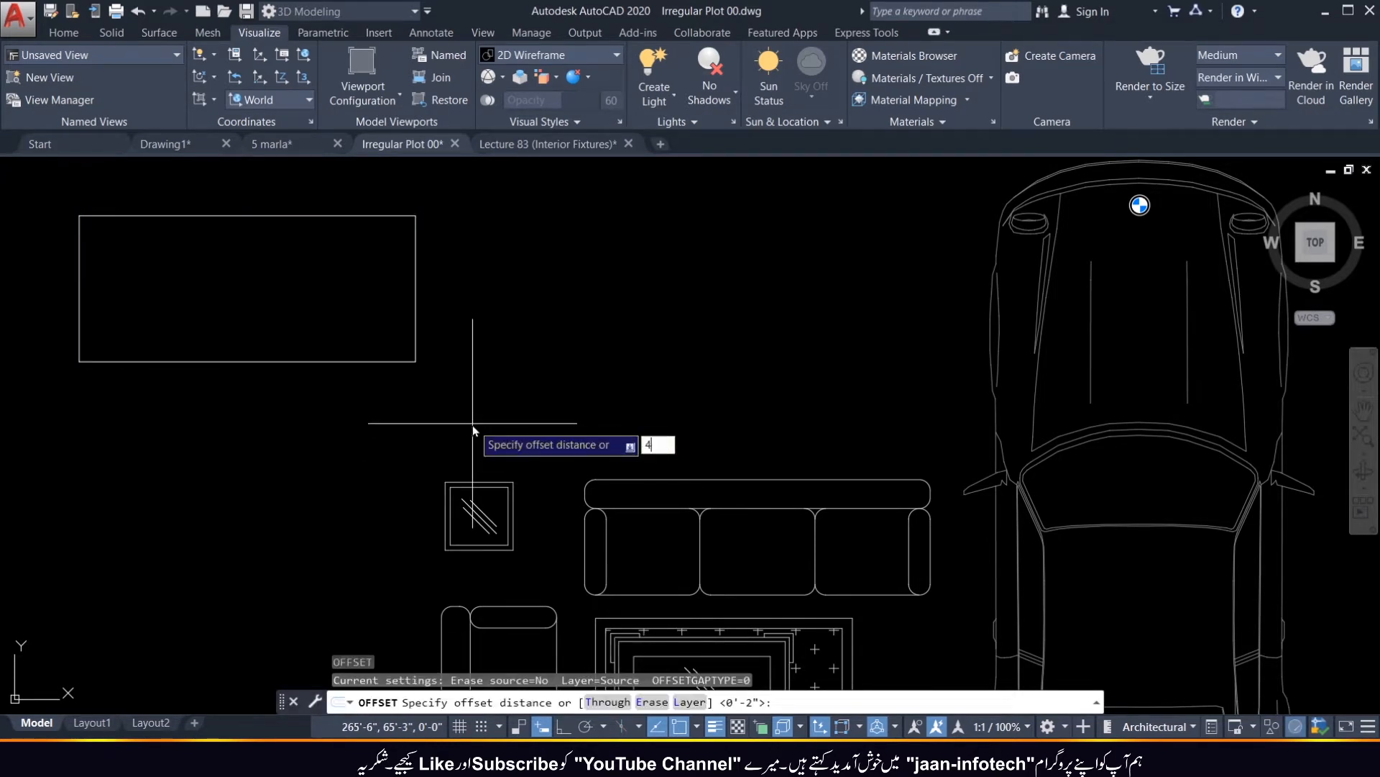
type("4")
key("Return")
left_click(416, 352)
left_click(338, 296)
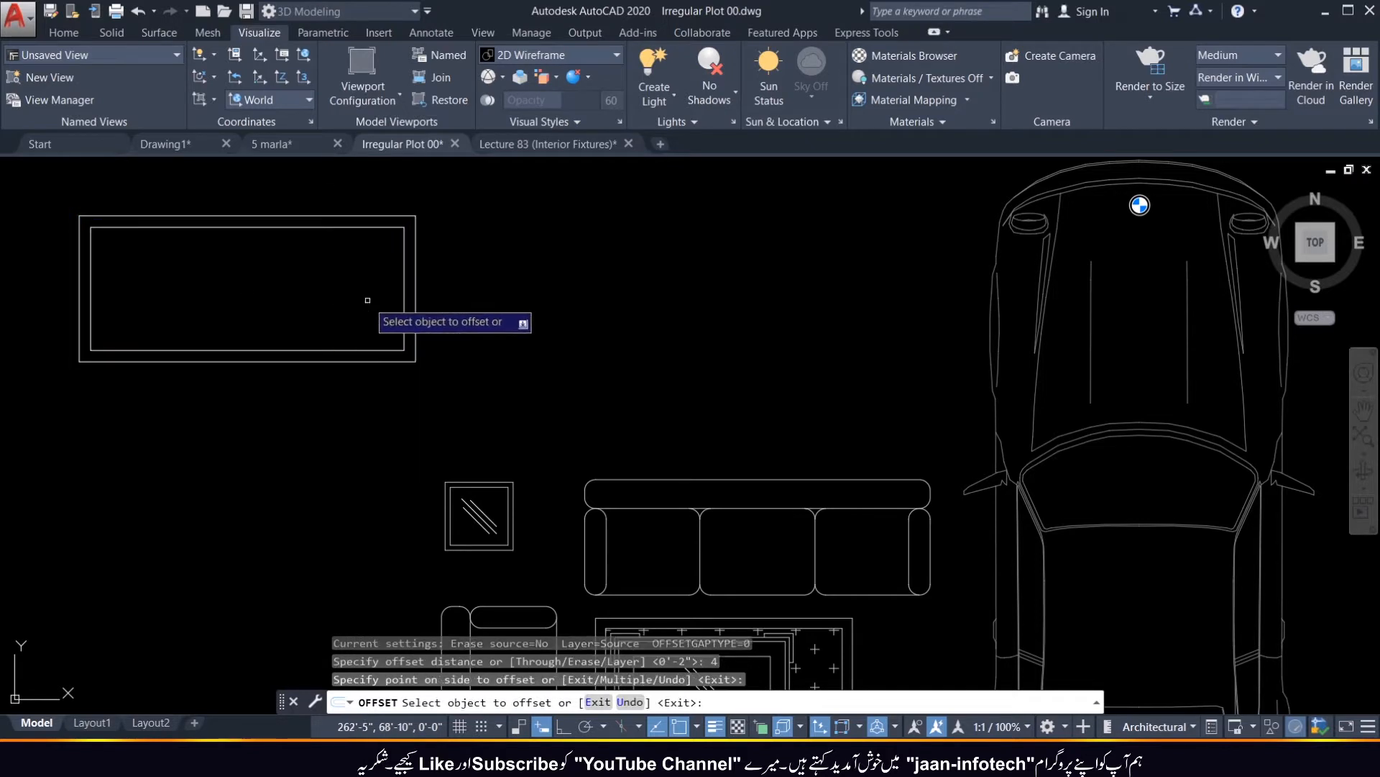
scroll(368, 300, "down", 2)
scroll(372, 248, "up", 2)
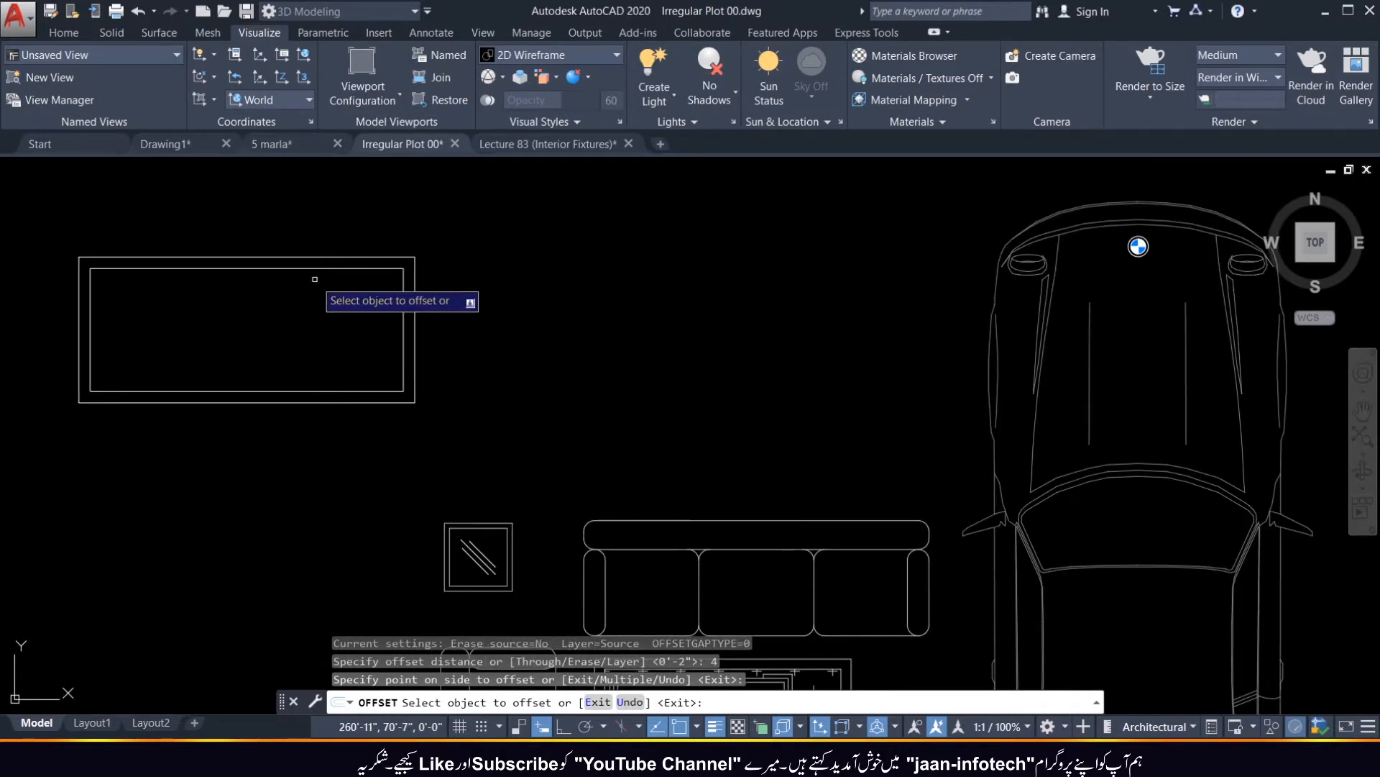
scroll(320, 310, "down", 4)
scroll(403, 345, "up", 3)
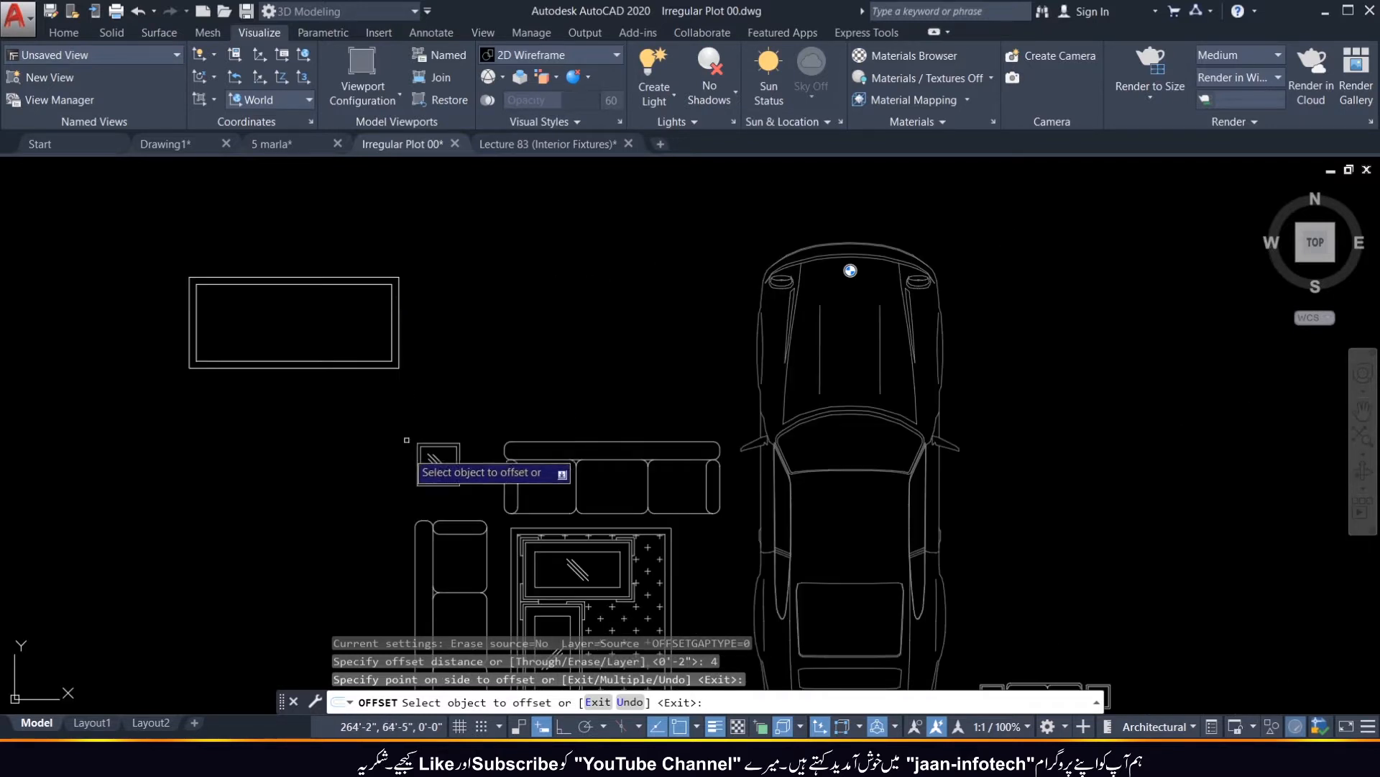
key("Escape")
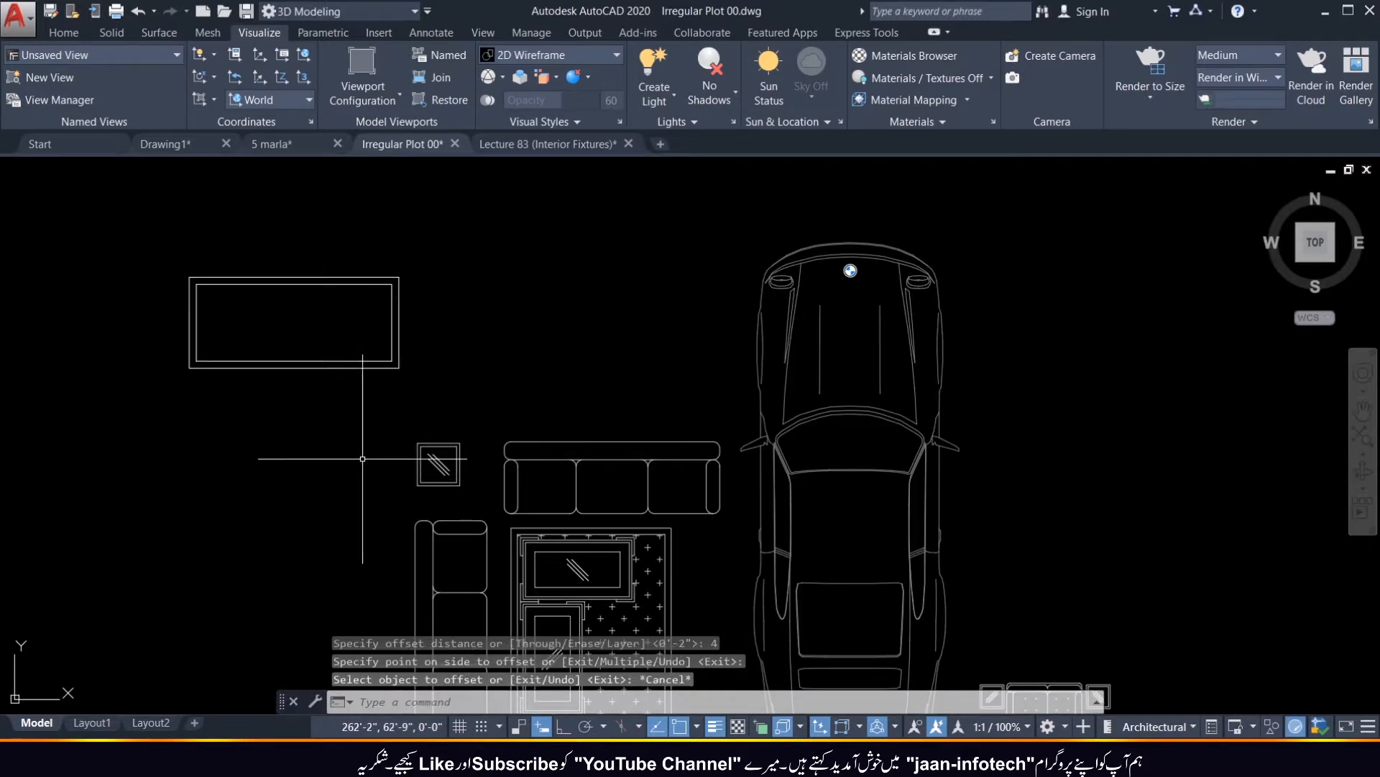
With ortho mode on, draw a short vertical line in the empty space between the double rectangle and the car.
type("l")
key("Return")
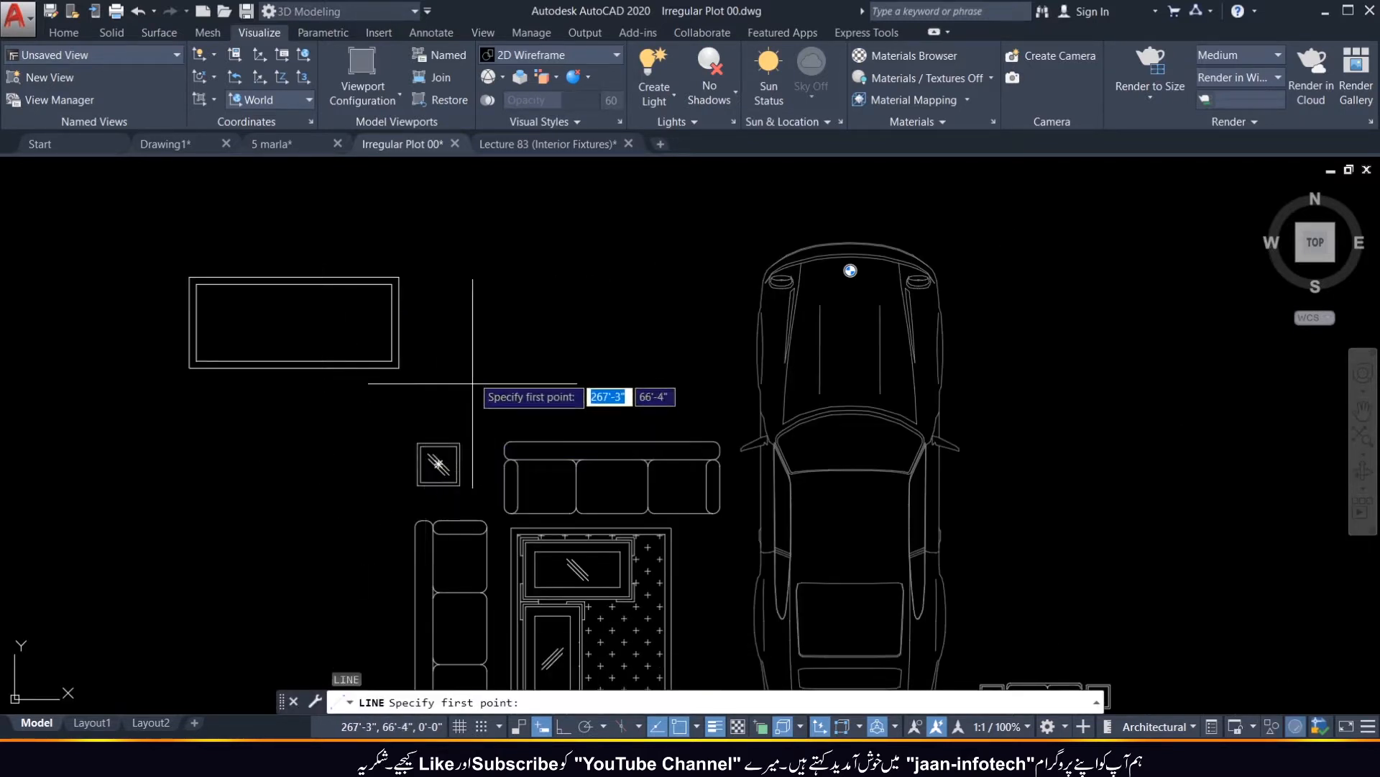
left_click(475, 296)
key("F8")
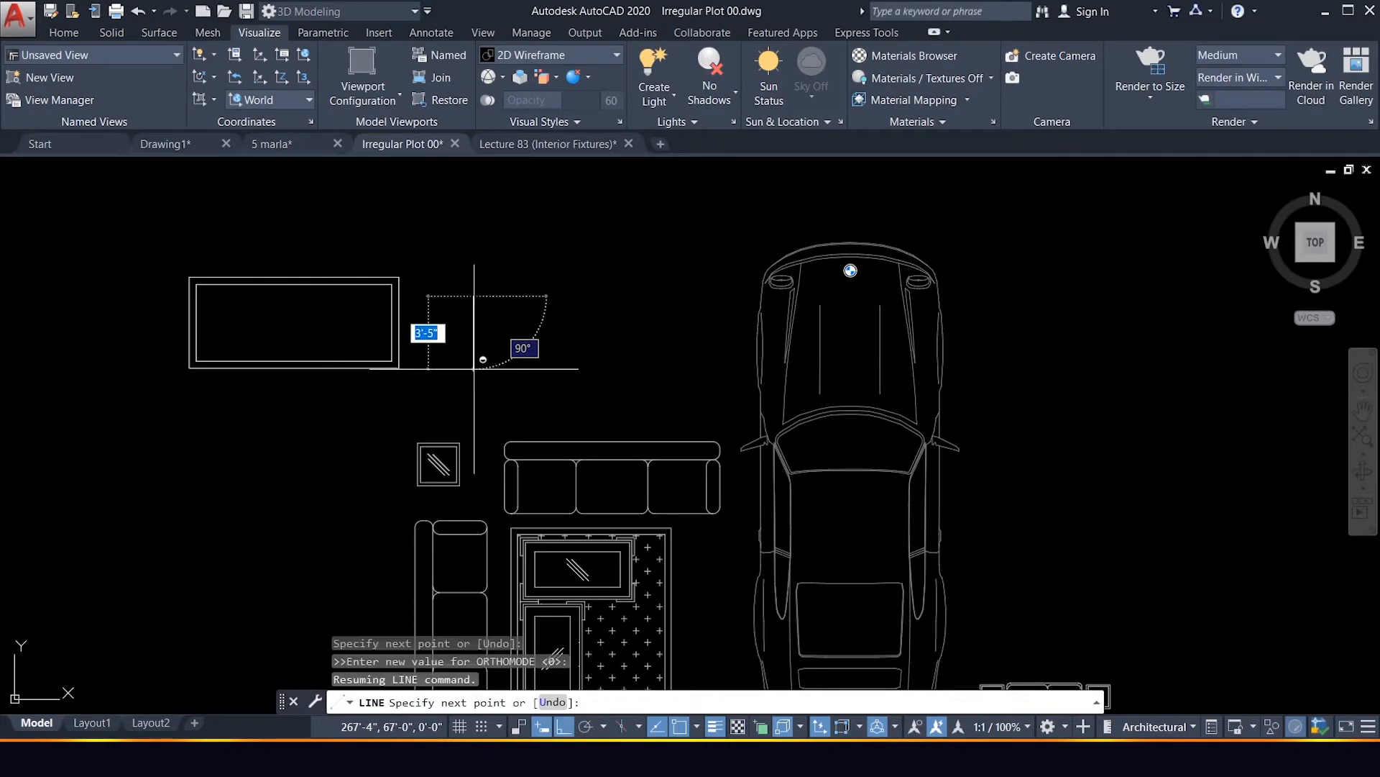
left_click(473, 340)
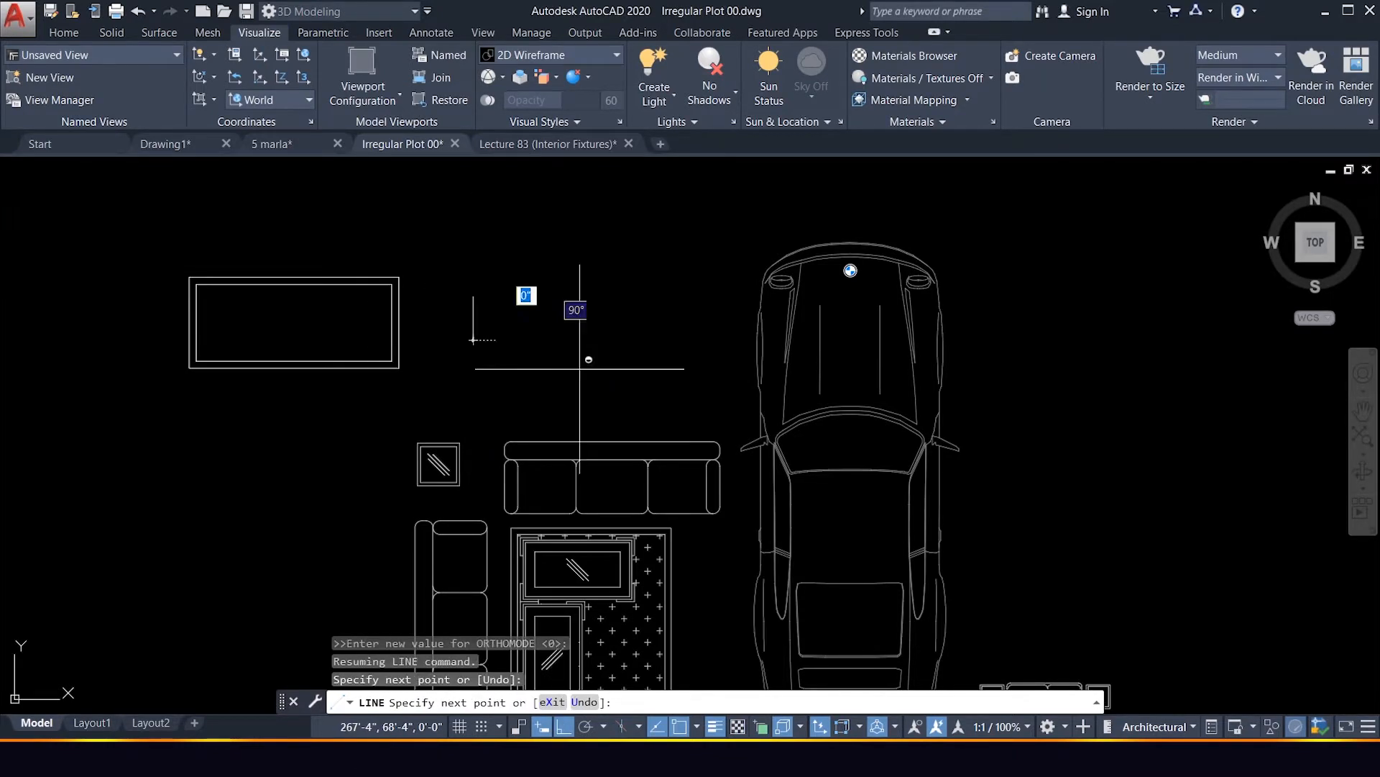
key("Return")
scroll(504, 327, "up", 2)
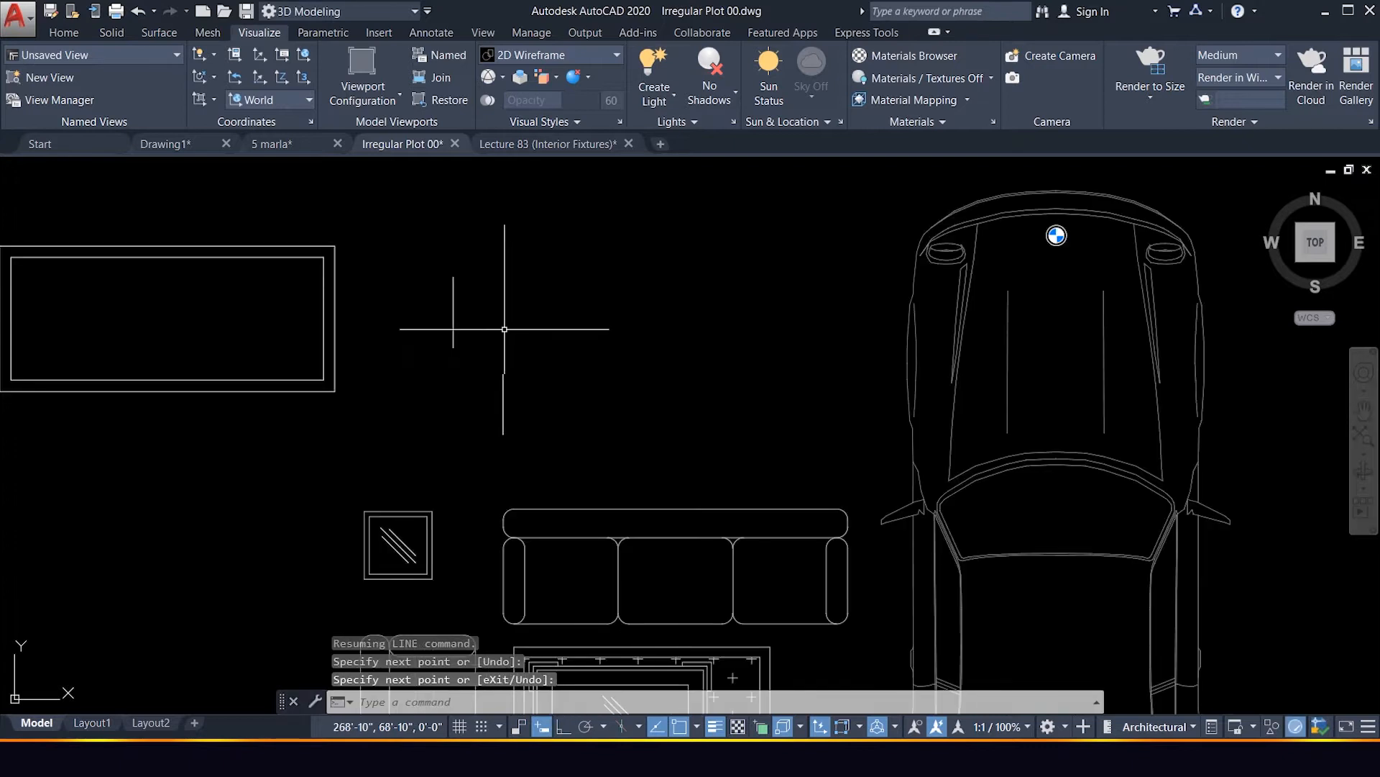
Draw a second, shorter vertical line just beside the first one, between it and the car.
left_click(468, 369)
left_click(477, 360)
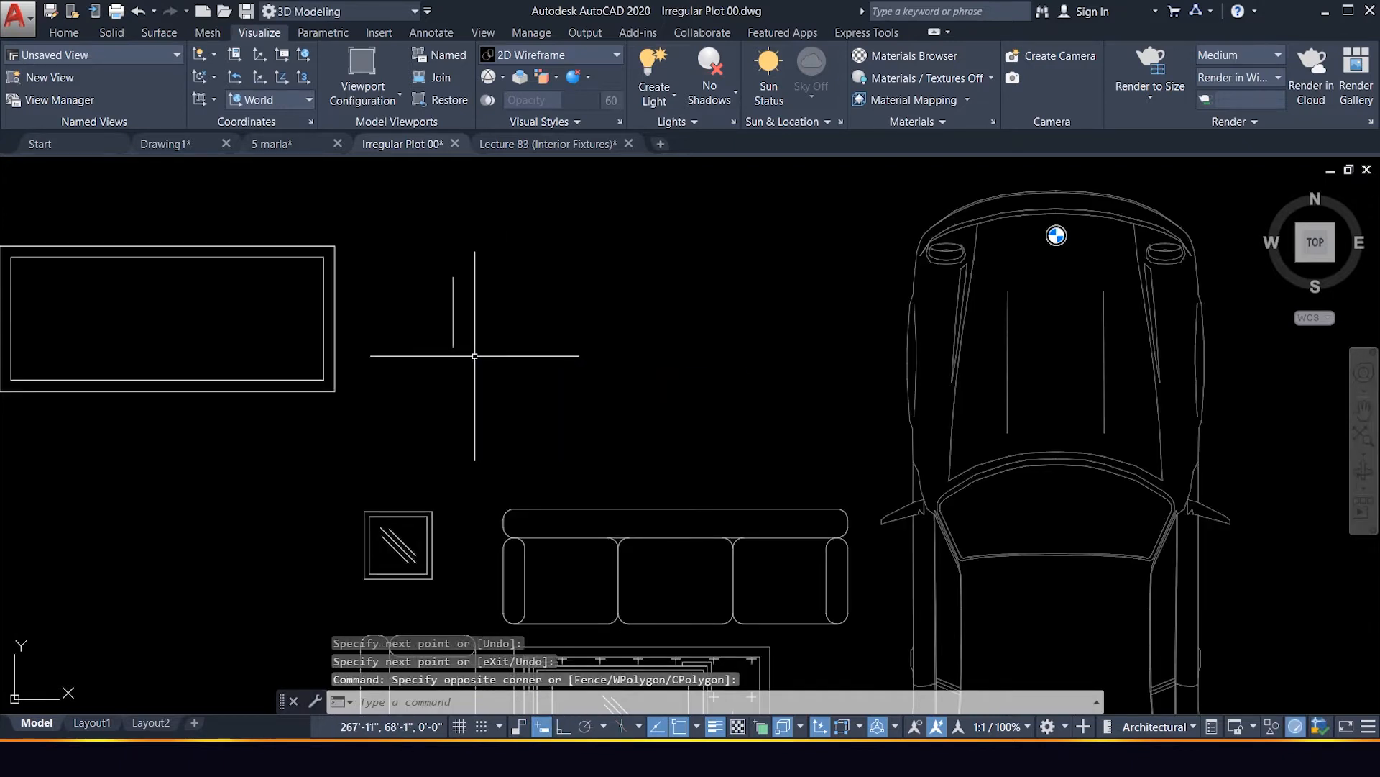
type("l")
key("Return")
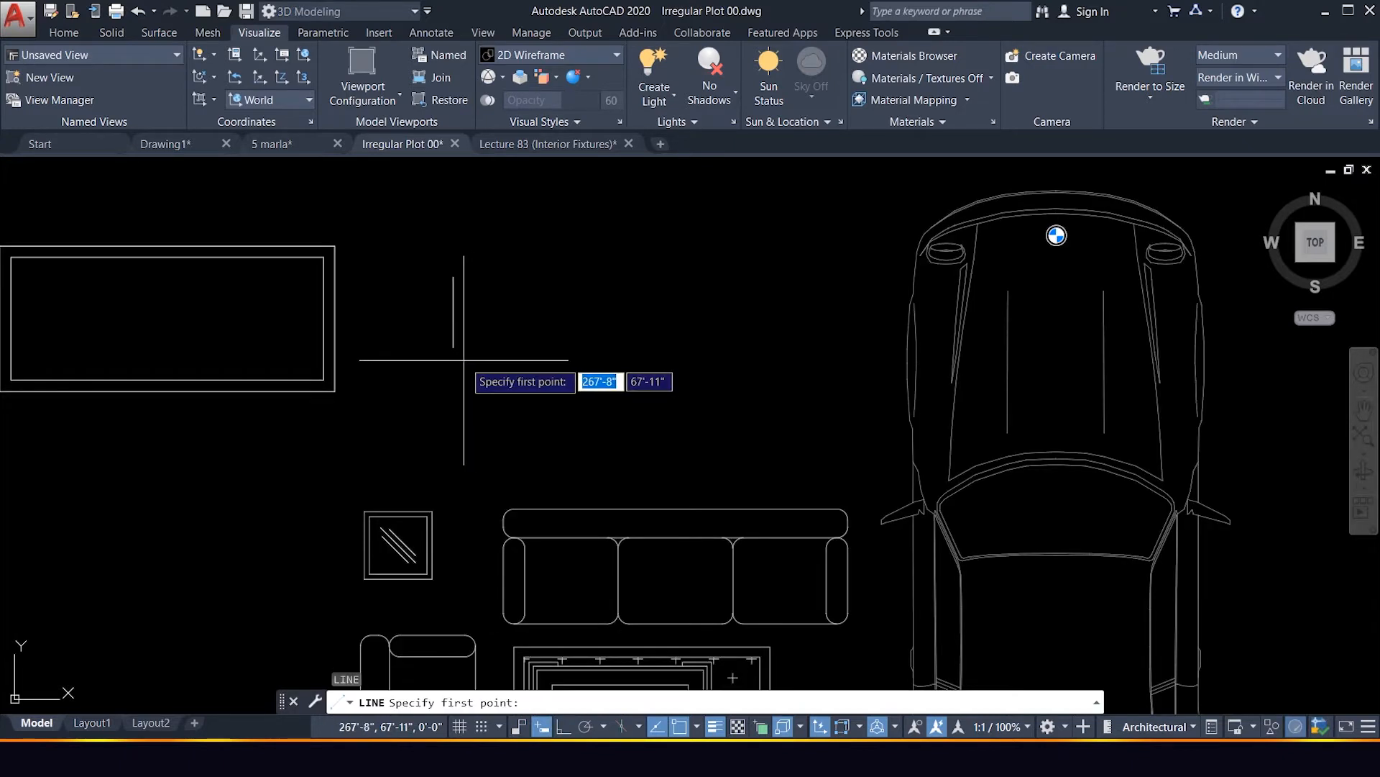
key("F8")
left_click(468, 347)
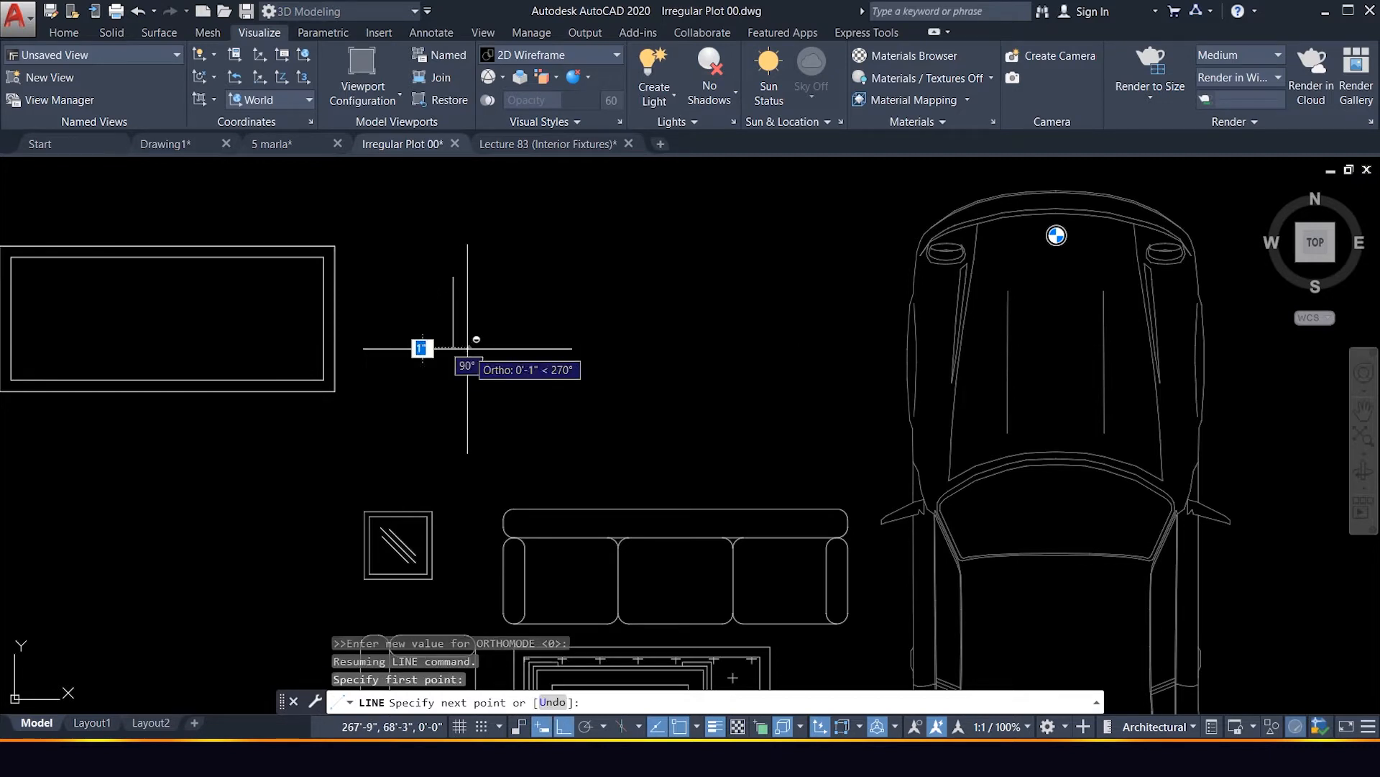
left_click(468, 309)
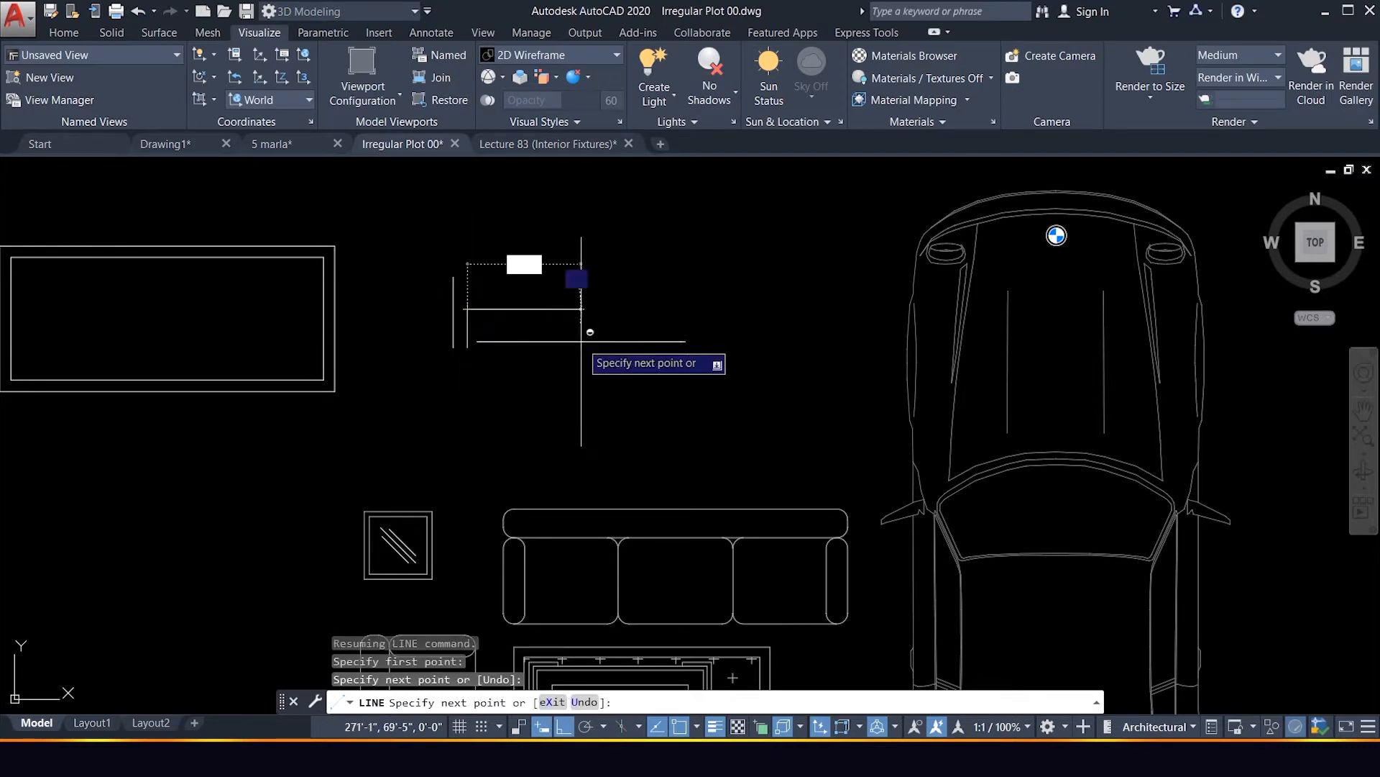
key("Escape")
Move the shorter vertical line by its midpoint onto the midpoint of the longer vertical line.
scroll(516, 333, "up", 6)
left_click(363, 330)
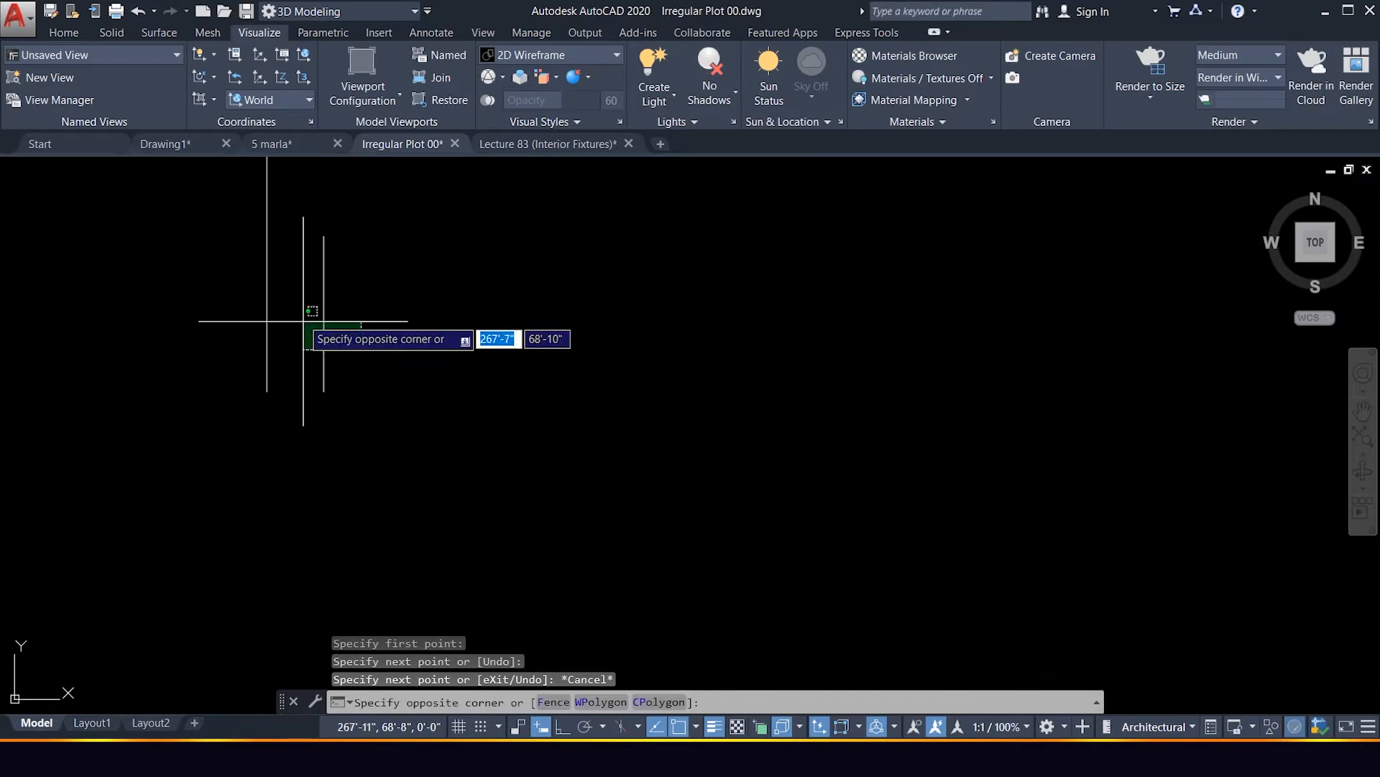
left_click(314, 316)
type("m")
key("Return")
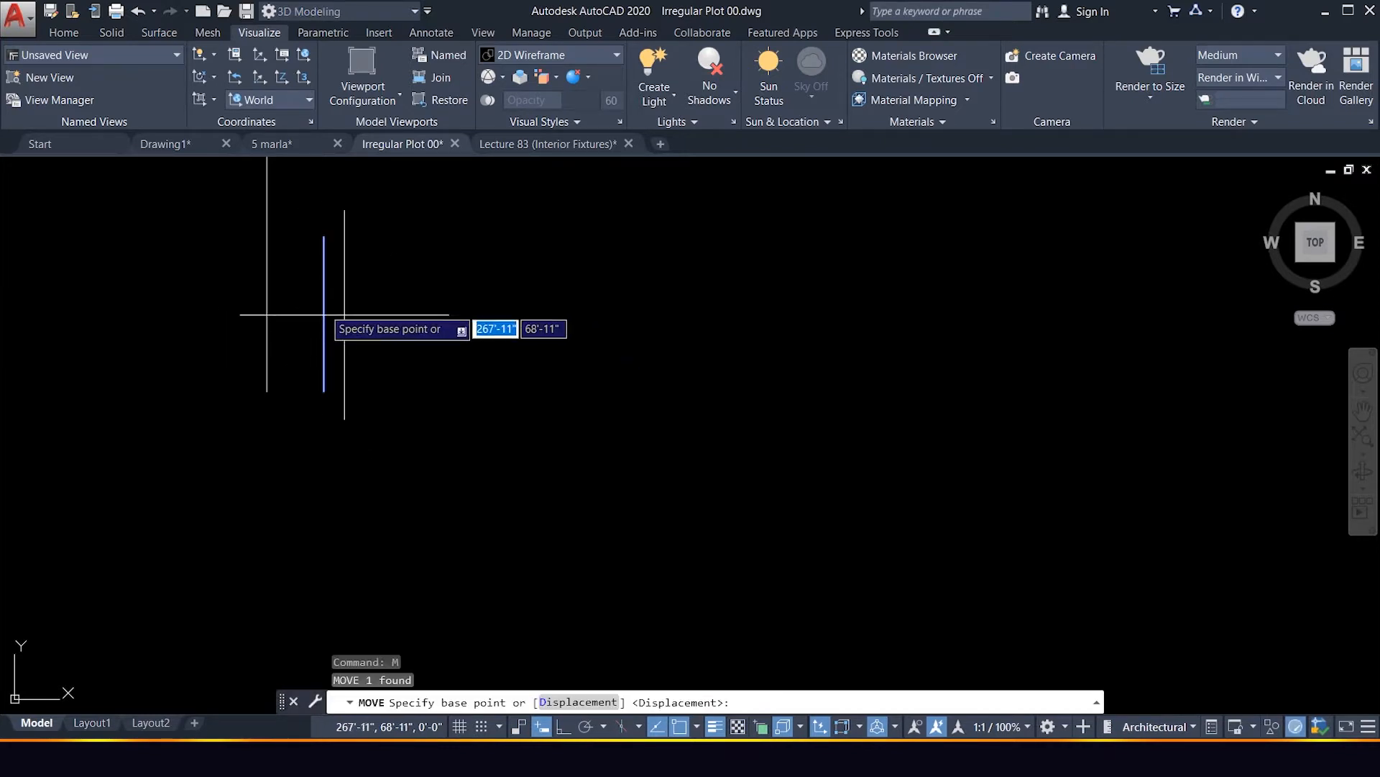
left_click(324, 314)
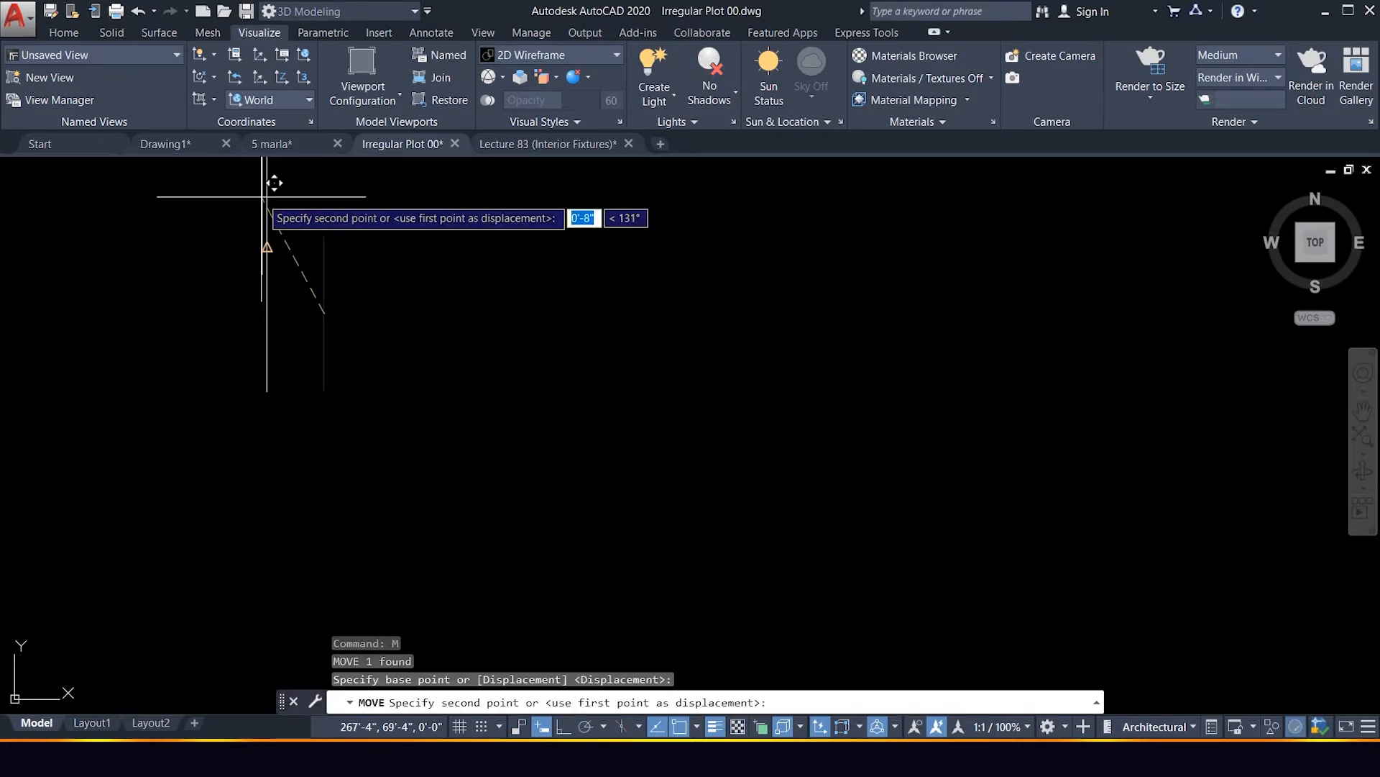
left_click(277, 230)
Move the shorter vertical line 2 inches off the longer line, toward the car.
scroll(398, 333, "down", 2)
left_click(317, 258)
left_click(405, 345)
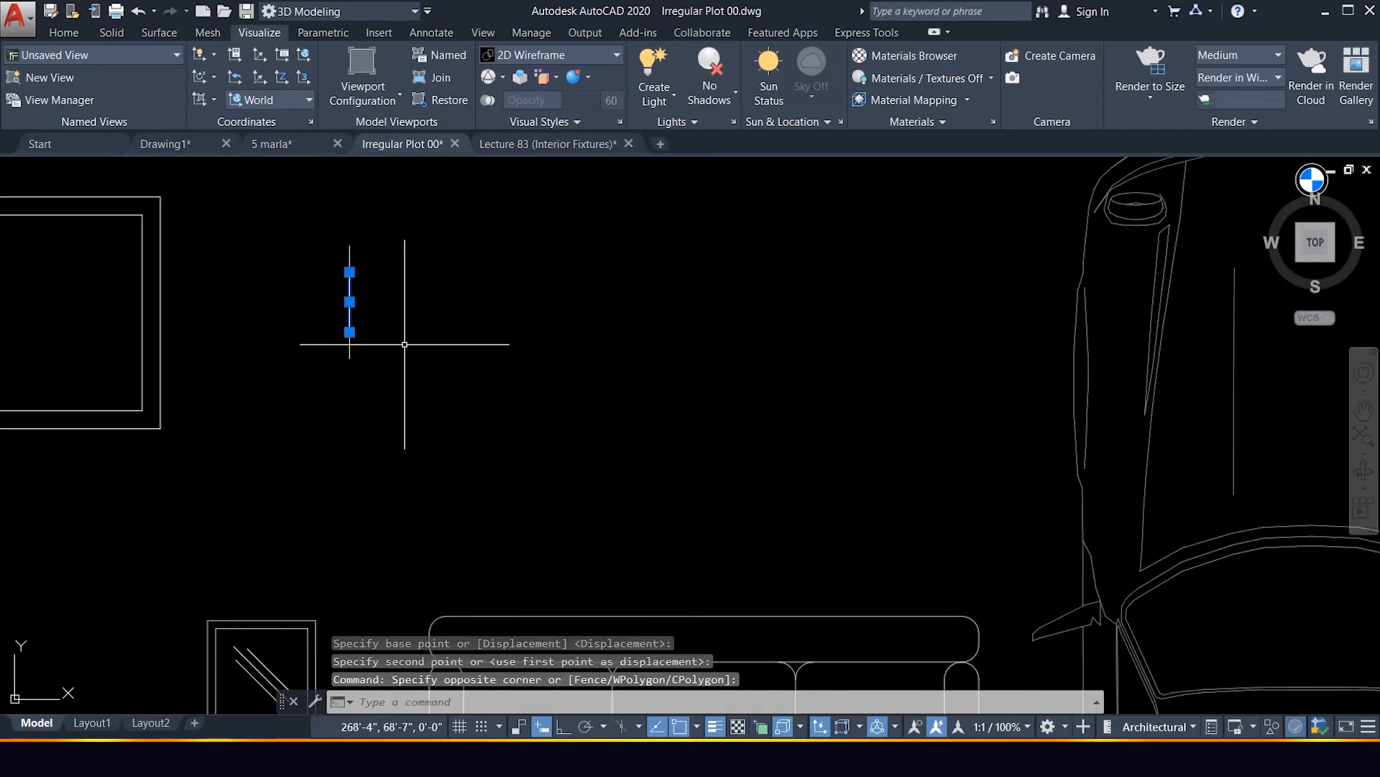
type("m")
key("Return")
left_click(423, 376)
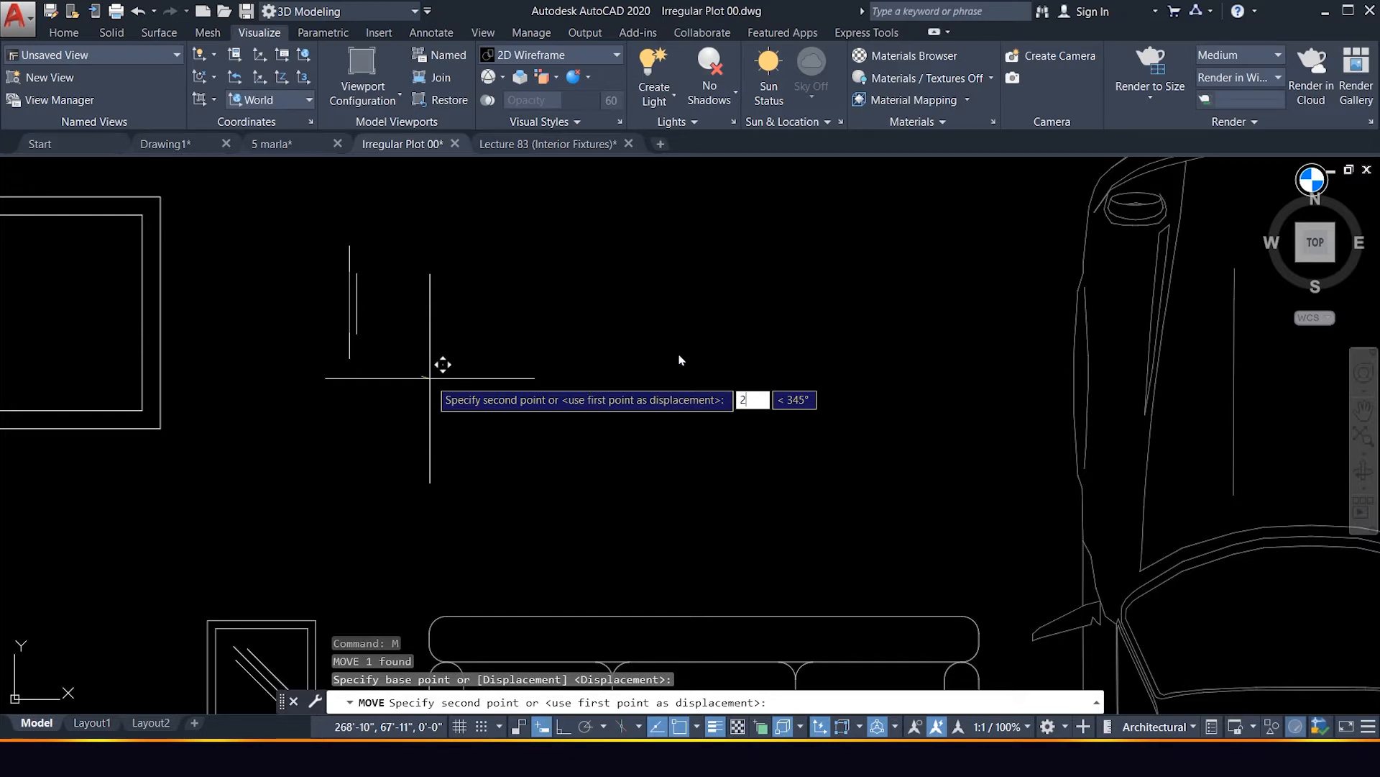
key("Return")
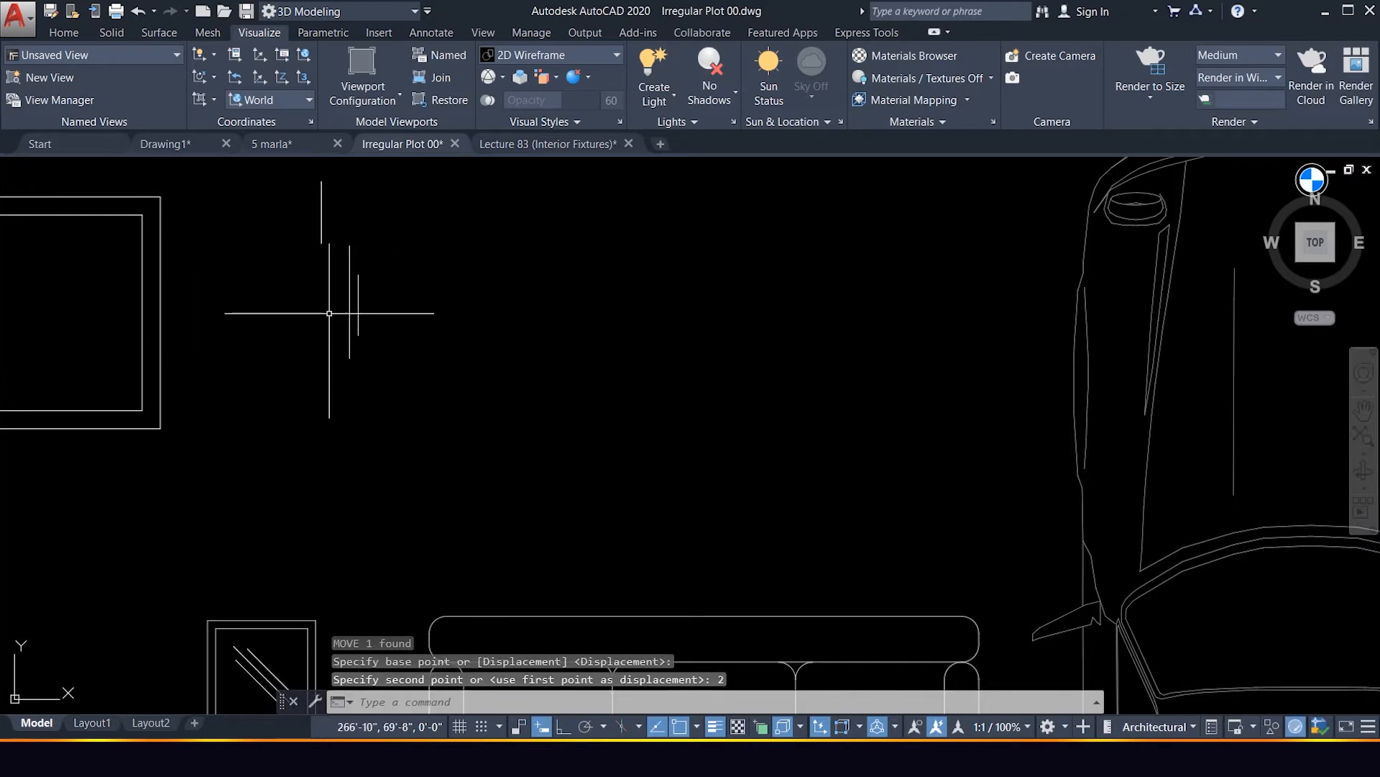
With ortho mode on, mirror the shorter line across the longer vertical line, keeping the source line.
left_click(565, 728)
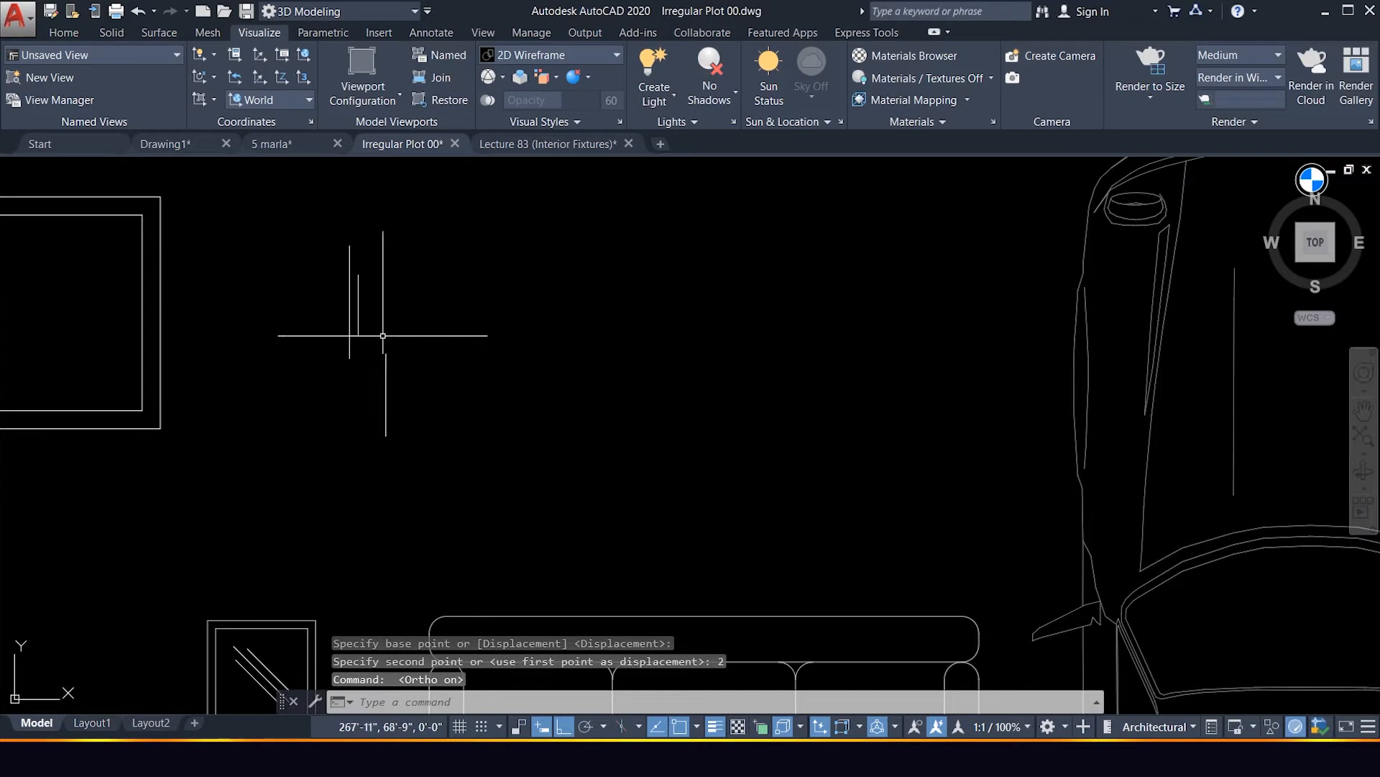
left_click(359, 309)
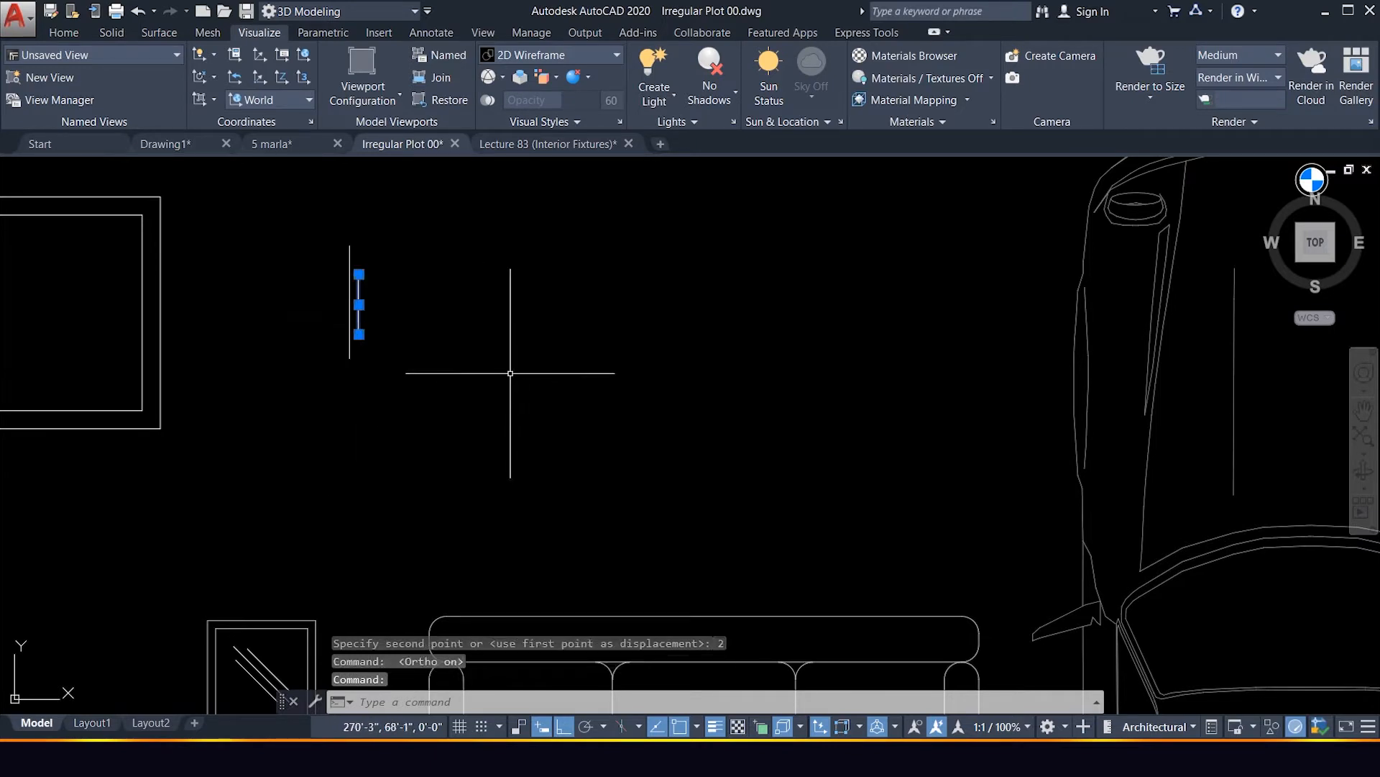
key("Return")
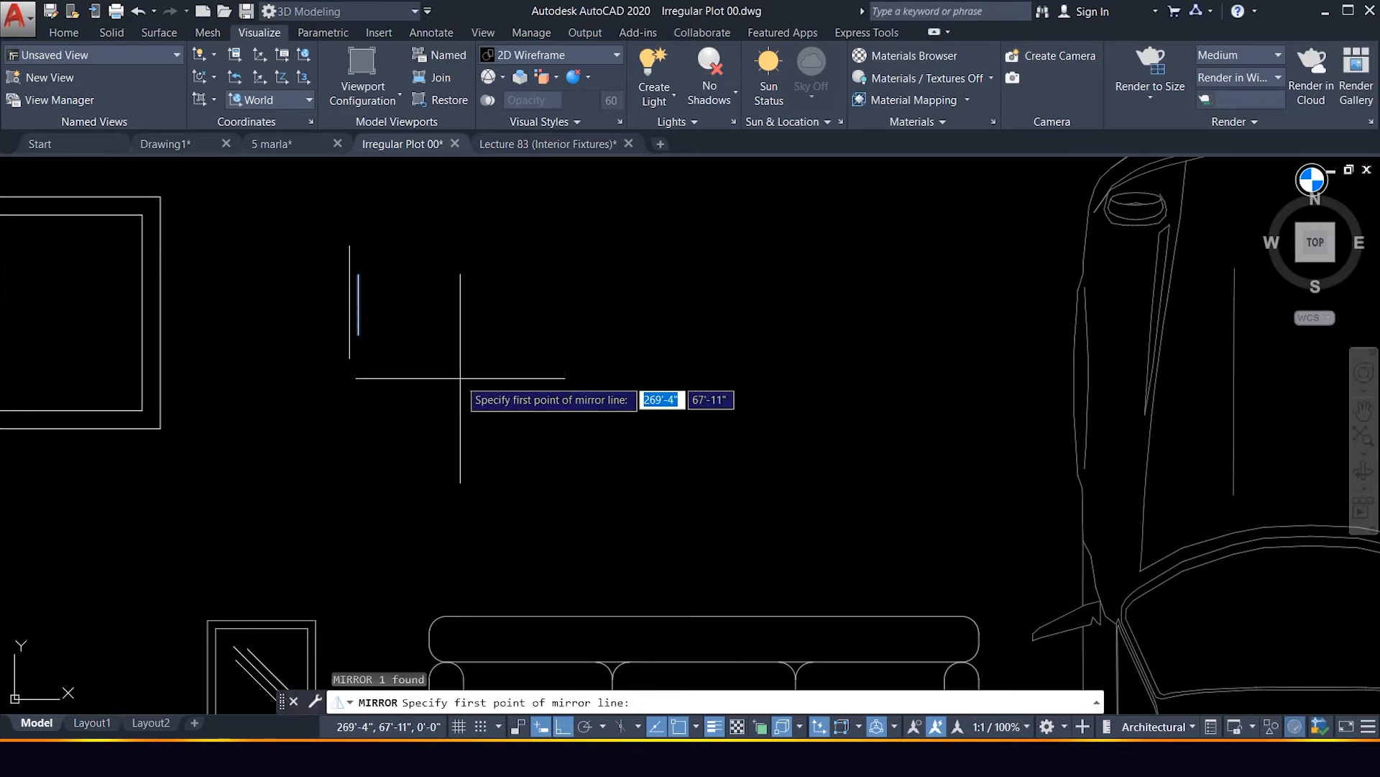
left_click(349, 302)
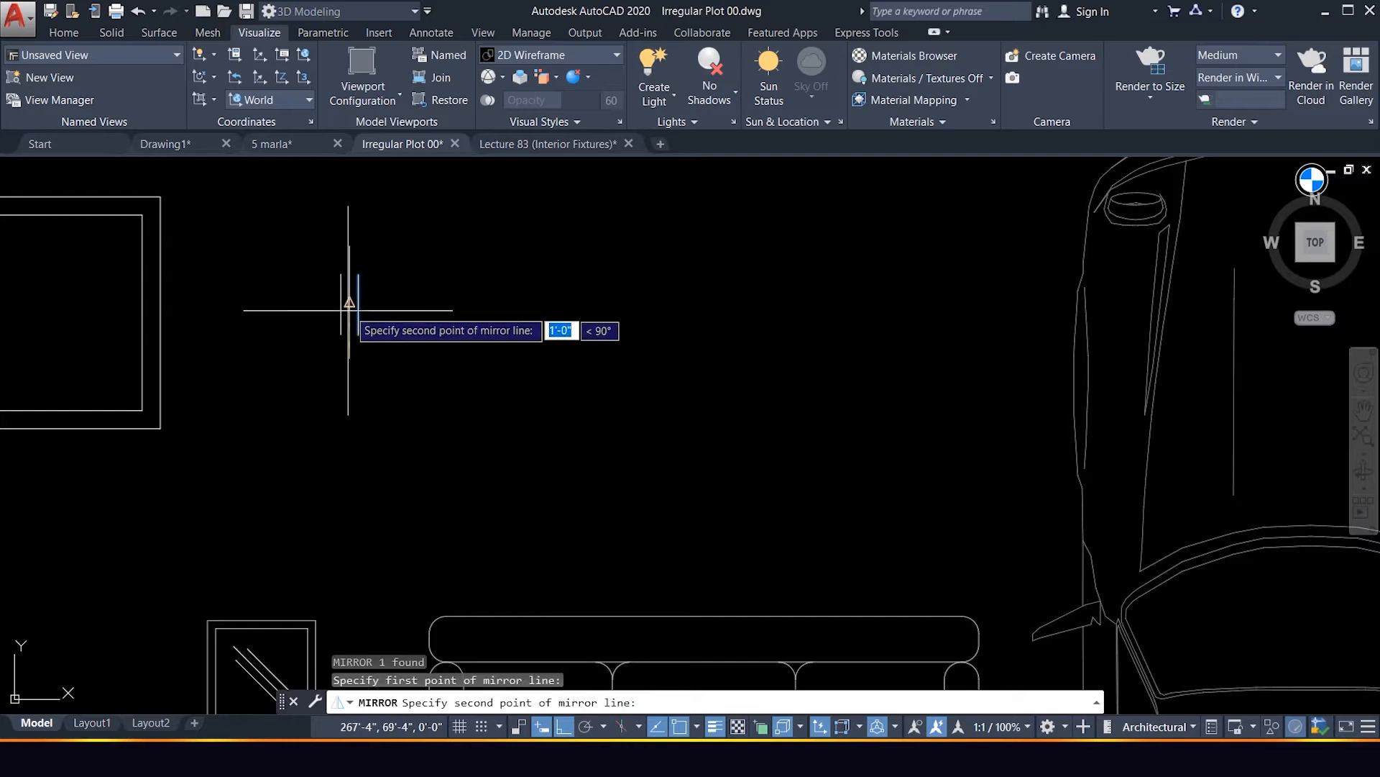
left_click(349, 305)
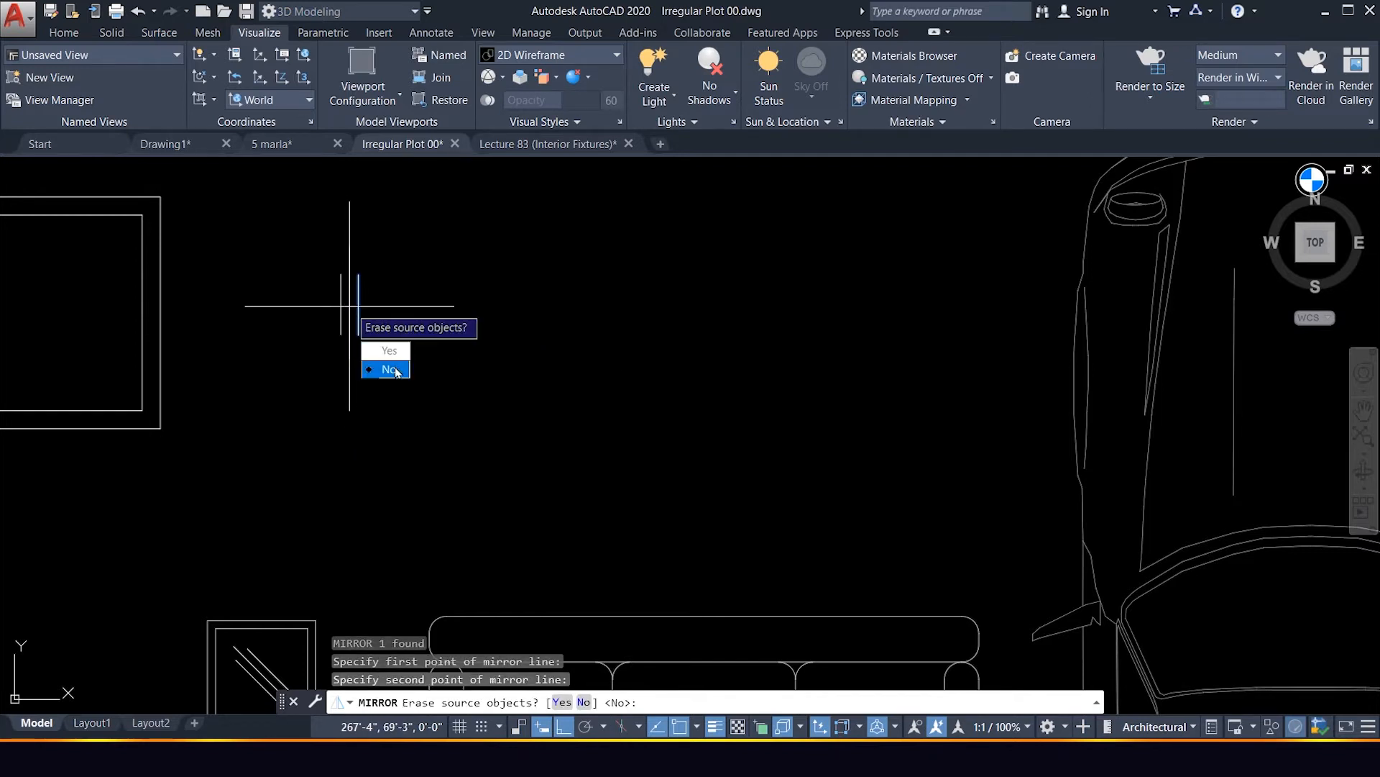
left_click(389, 369)
Rotate the three vertical lines by -45 degrees about the midpoint of the longest line.
scroll(369, 305, "down", 5)
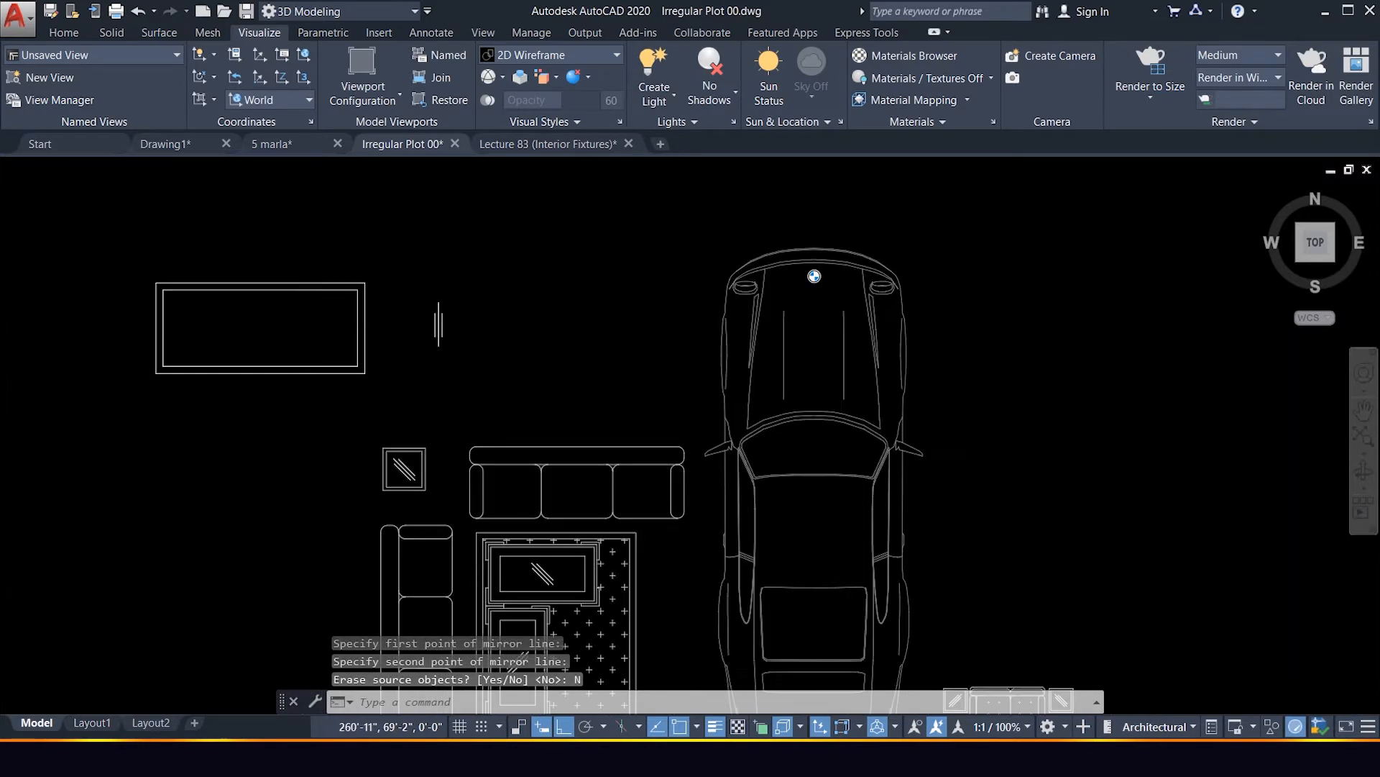
scroll(302, 328, "up", 2)
left_click(543, 363)
left_click(495, 278)
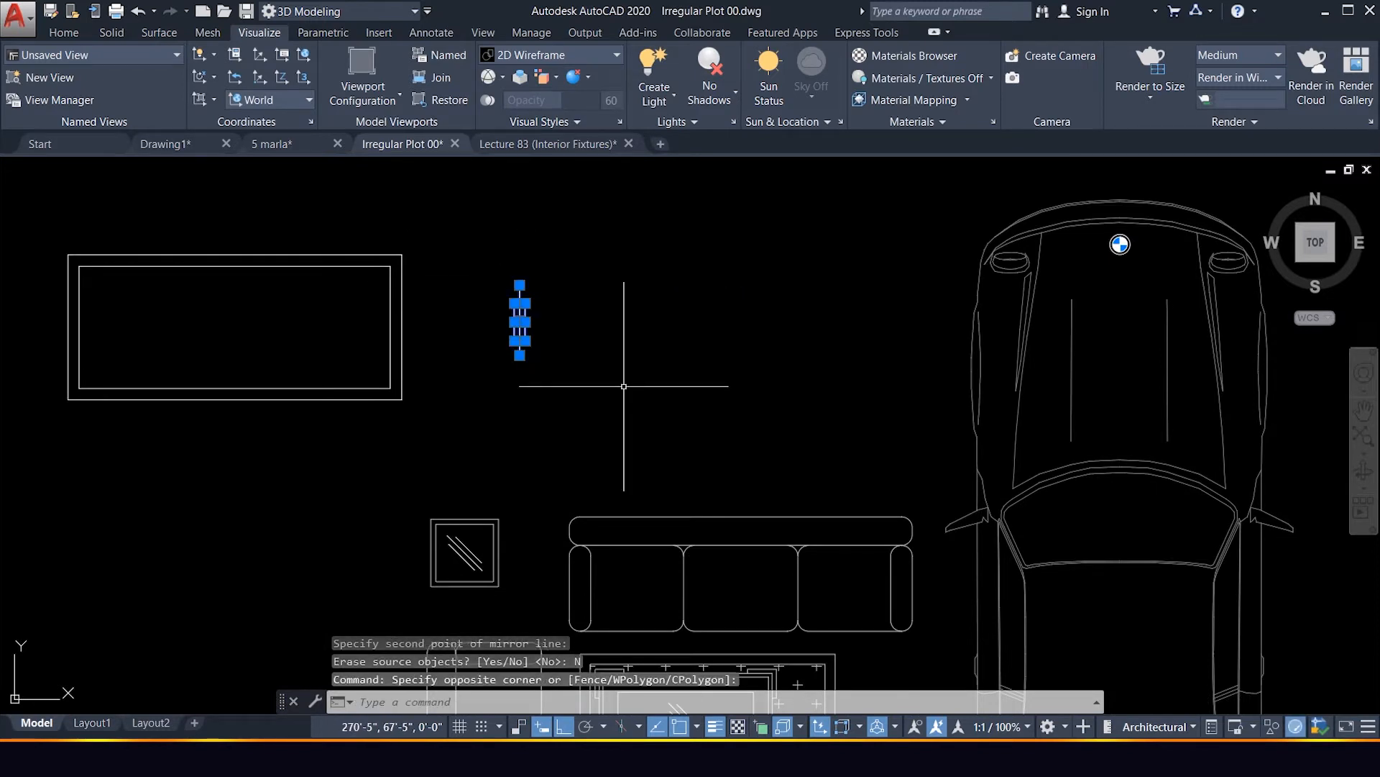
type("ro")
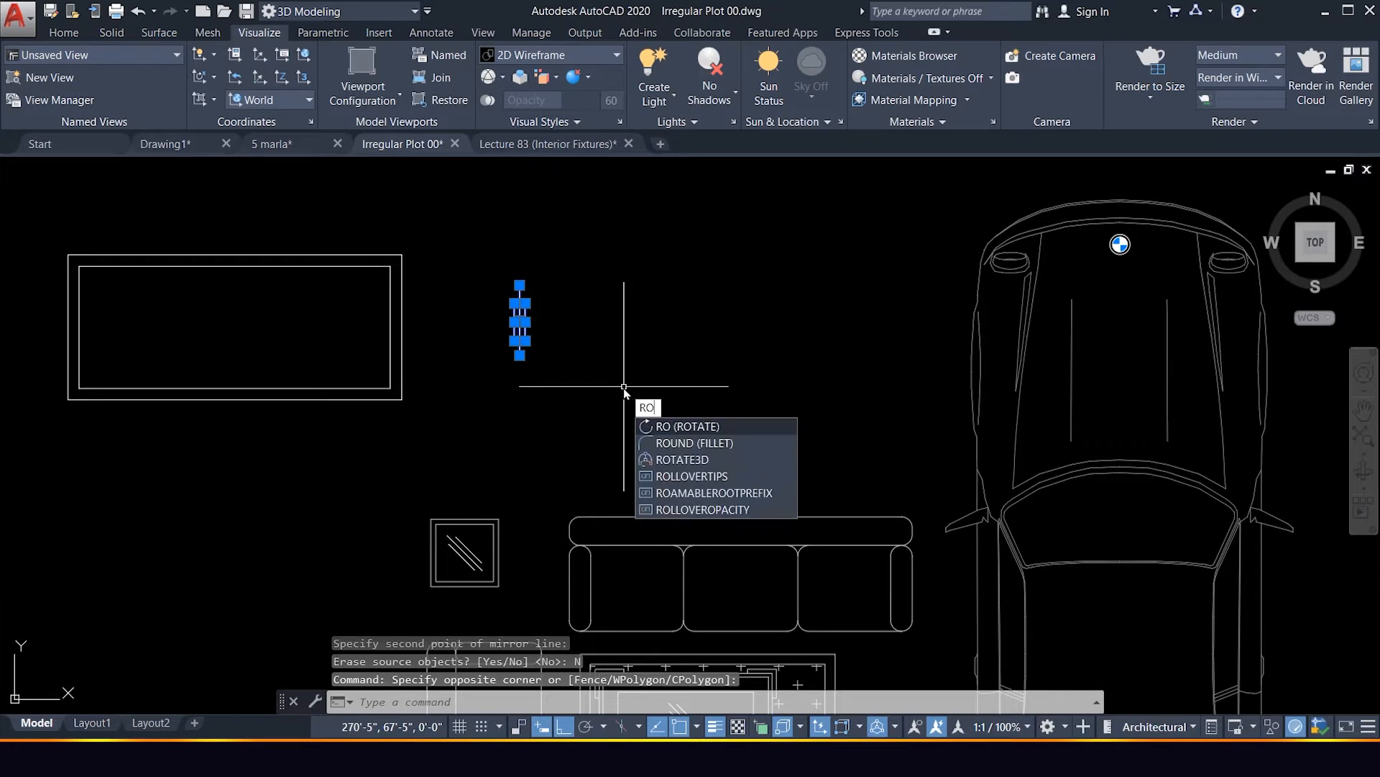
key("Return")
left_click(521, 322)
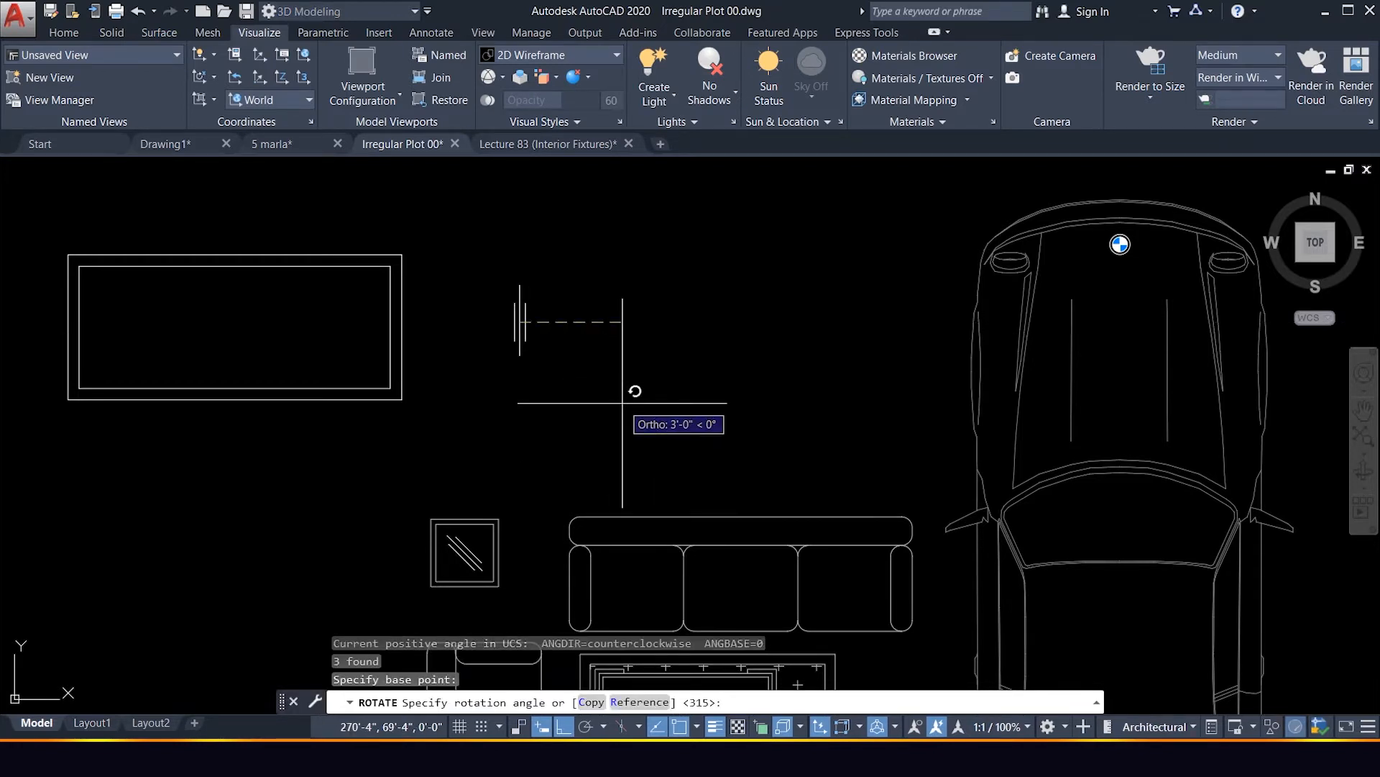
key("Return")
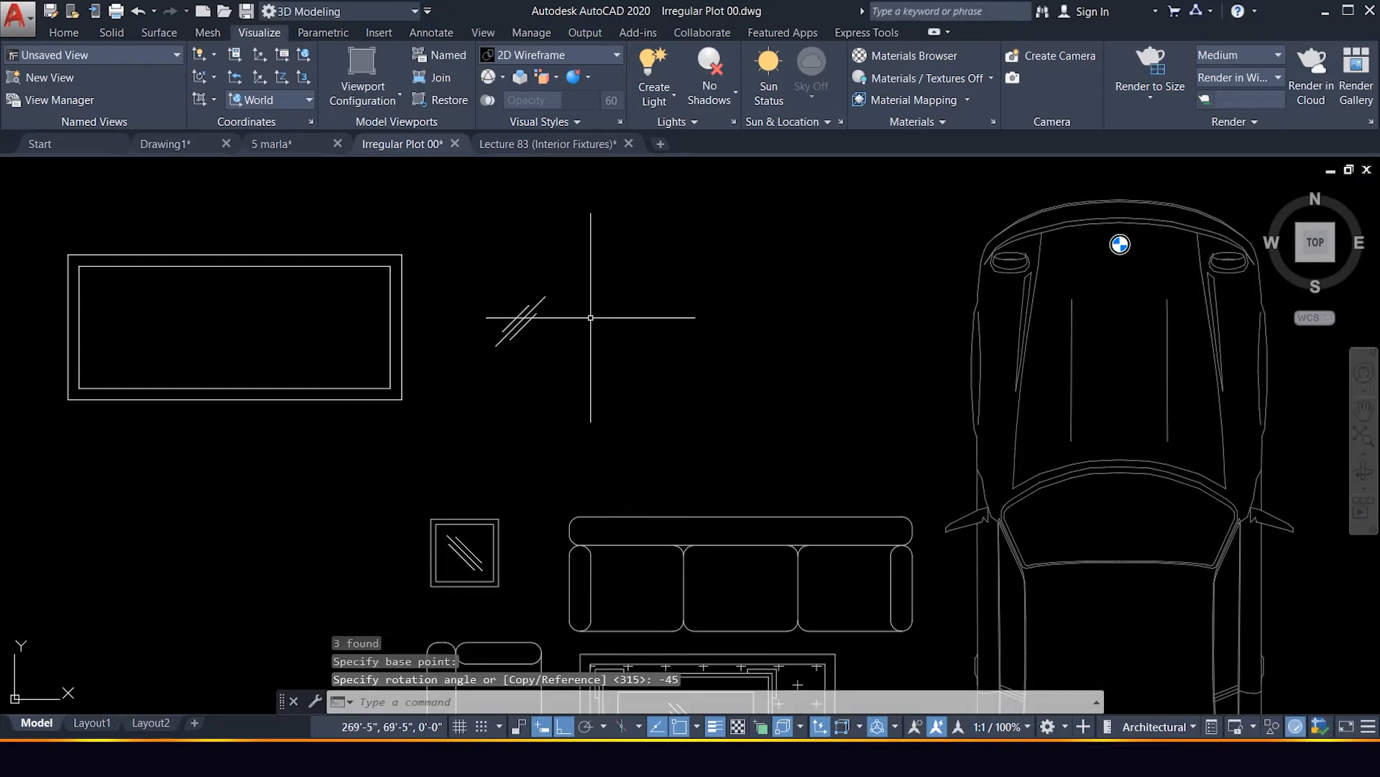
Move the three slanted lines by their middle point to the centre of the double rectangle.
left_click(577, 372)
left_click(492, 296)
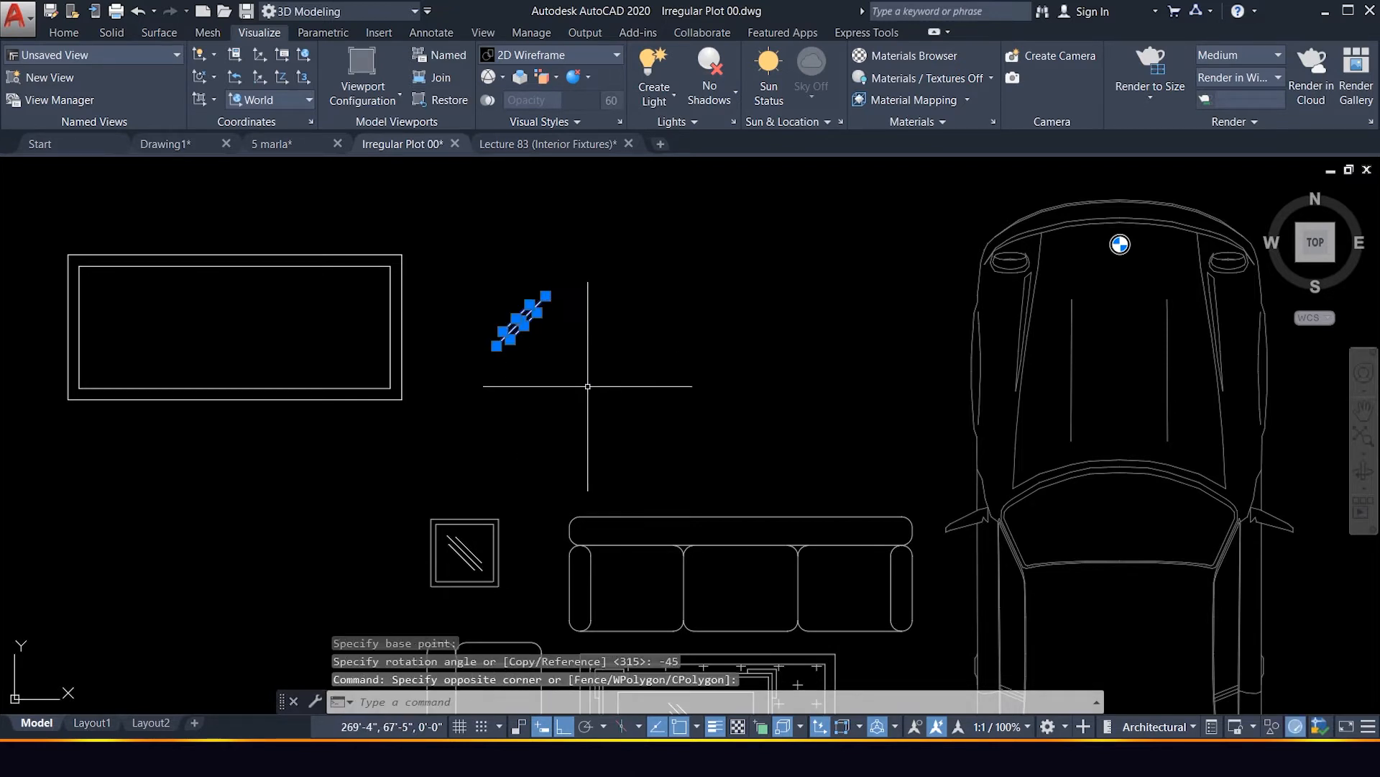
type("m")
key("Return")
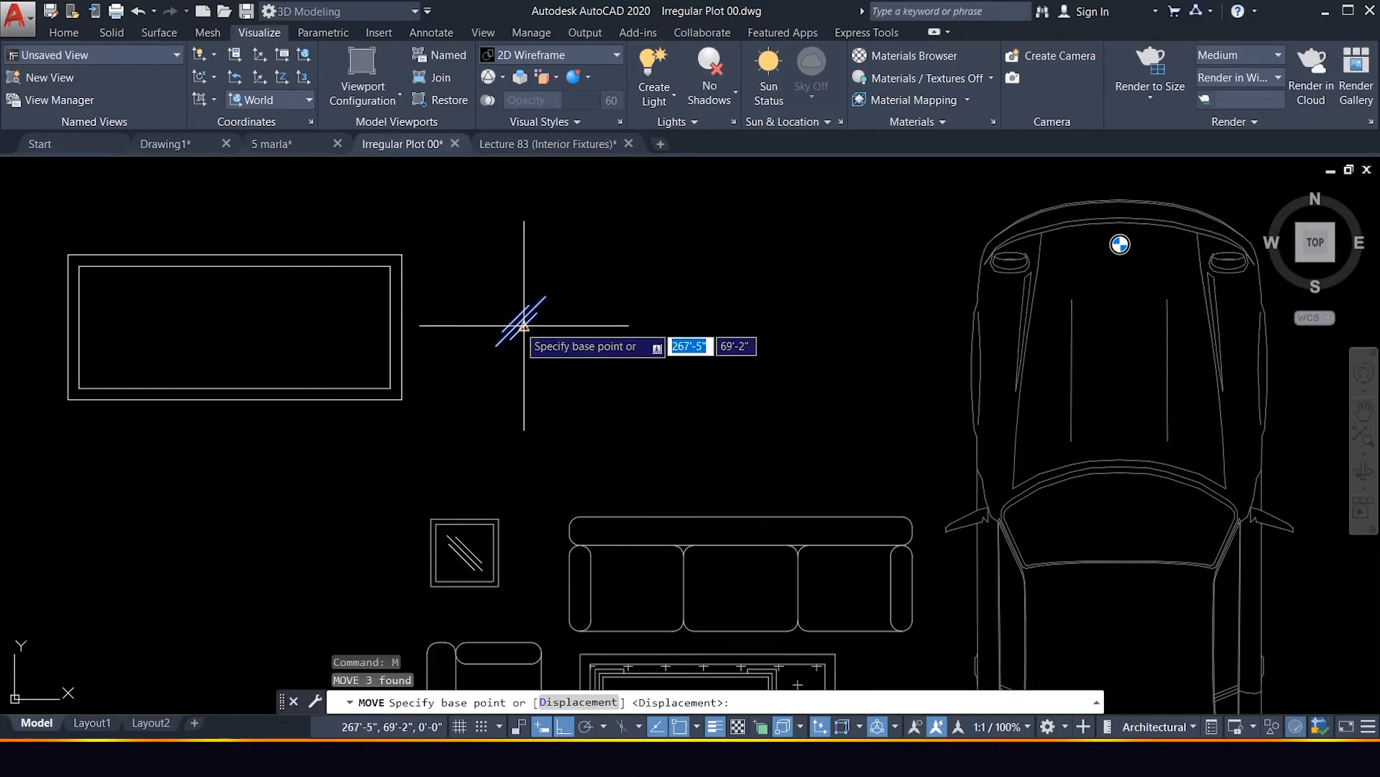
left_click(522, 321)
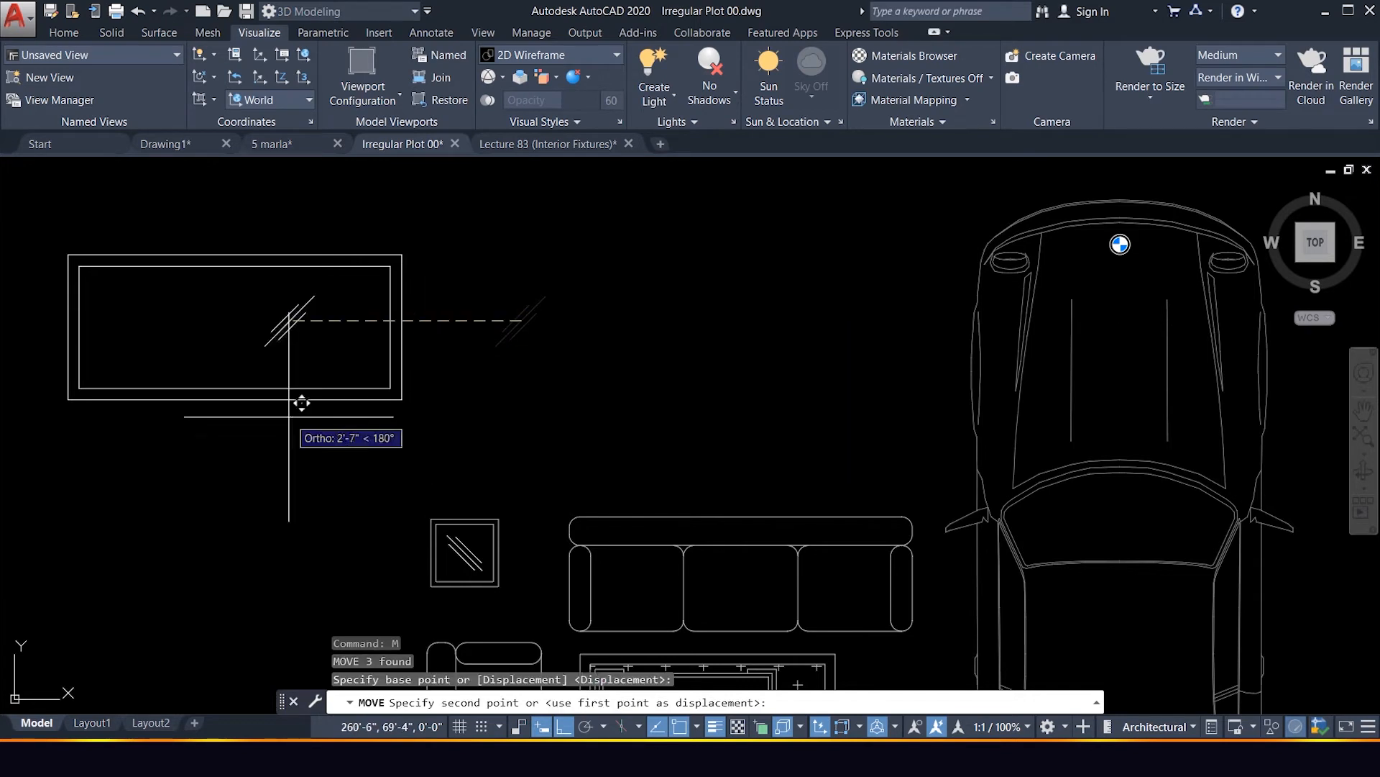
left_click(236, 325)
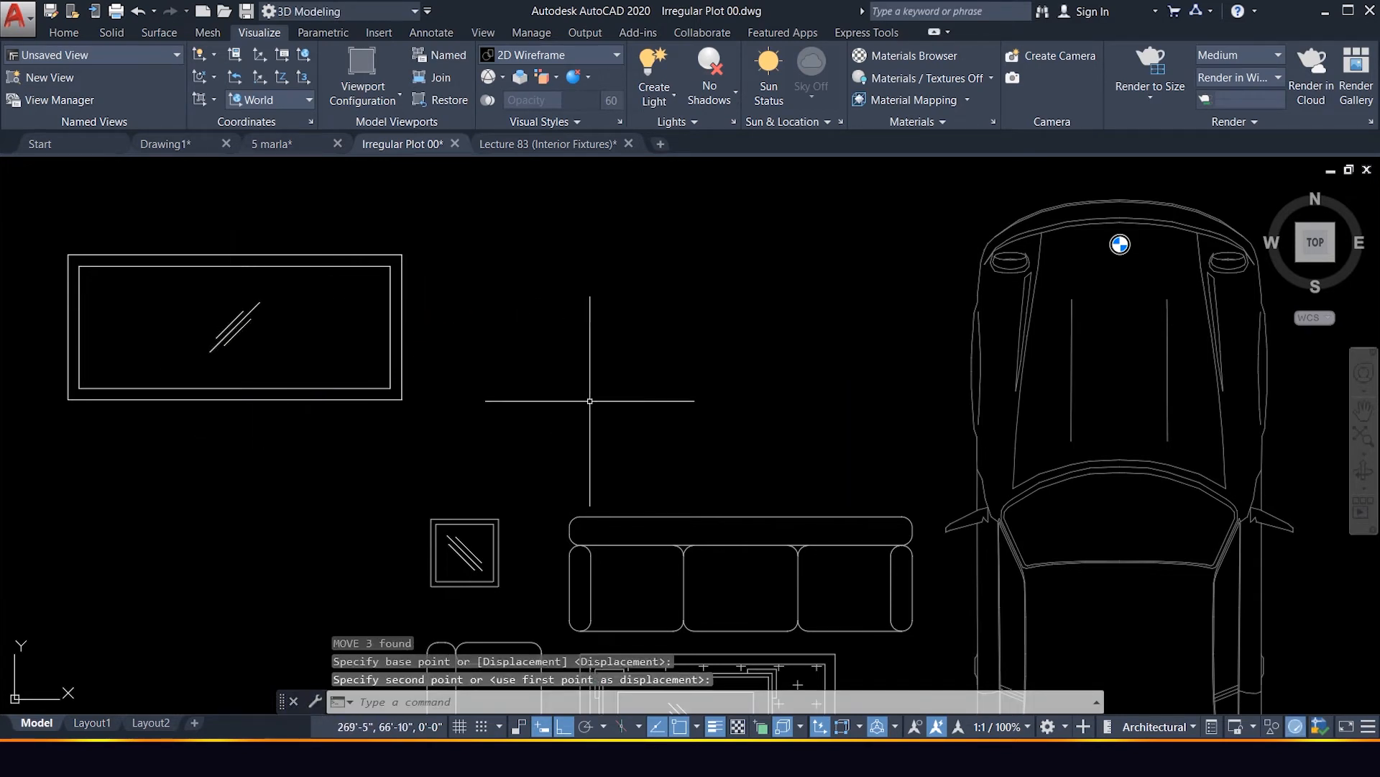
scroll(533, 323, "up", 1)
scroll(530, 379, "down", 1)
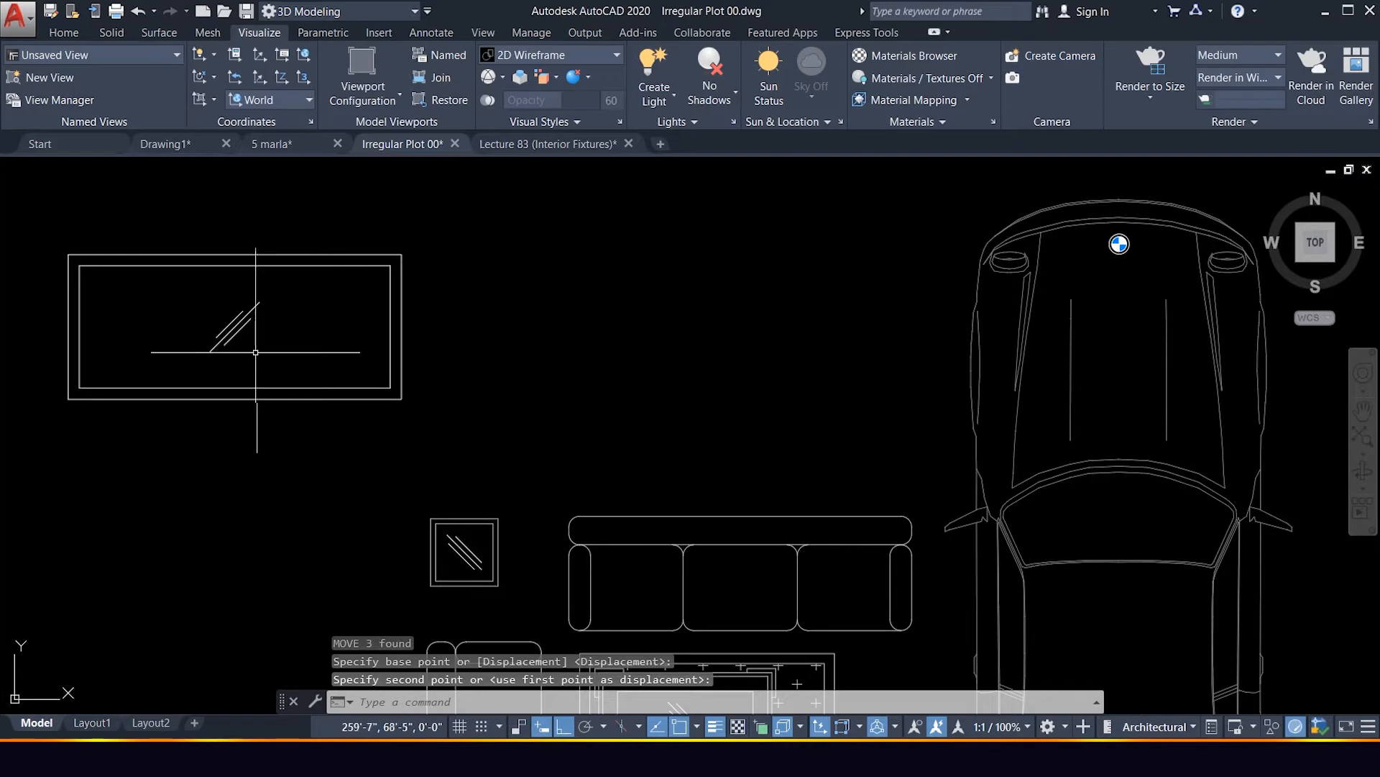
Scale up the three slanted glass lines slightly about a midpoint near their centre.
left_click(170, 283)
left_click(308, 354)
type("sc")
key("Return")
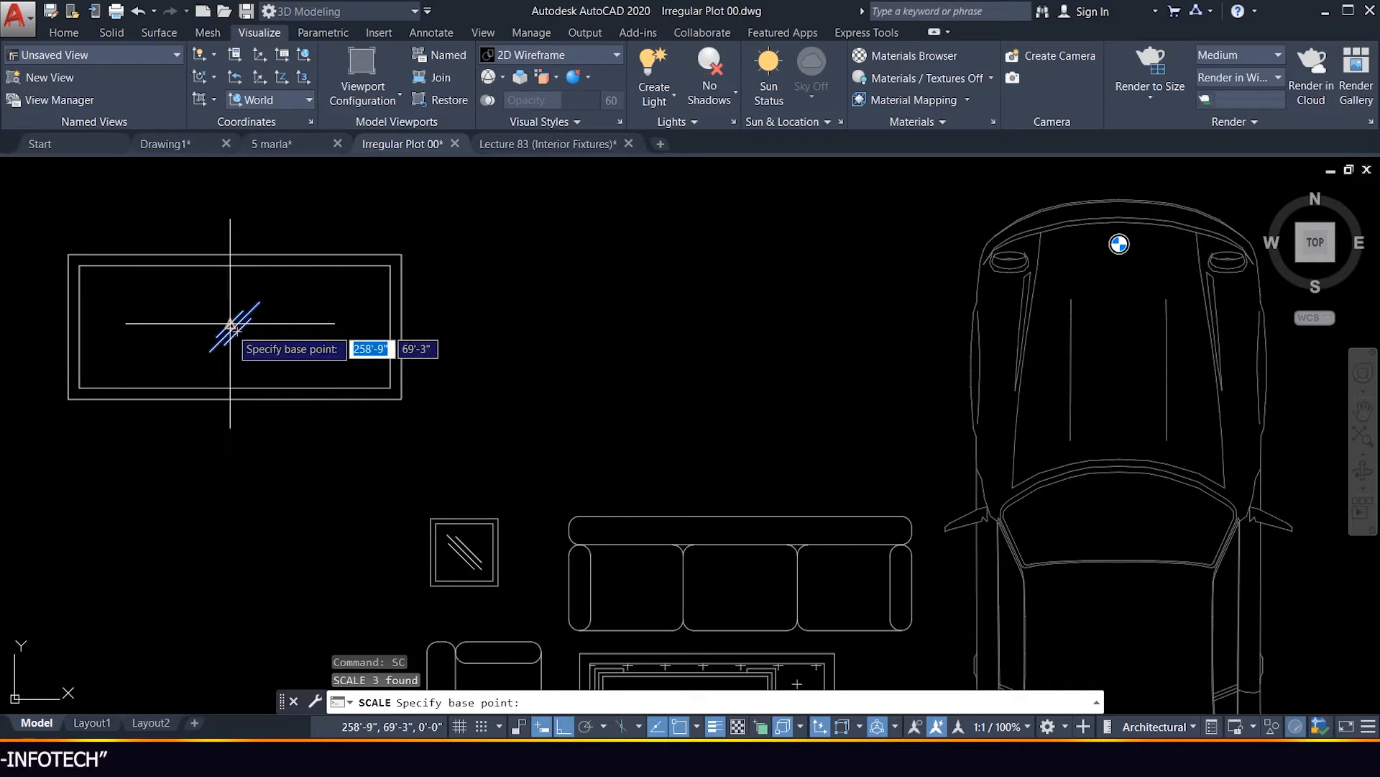
left_click(230, 323)
left_click(237, 322)
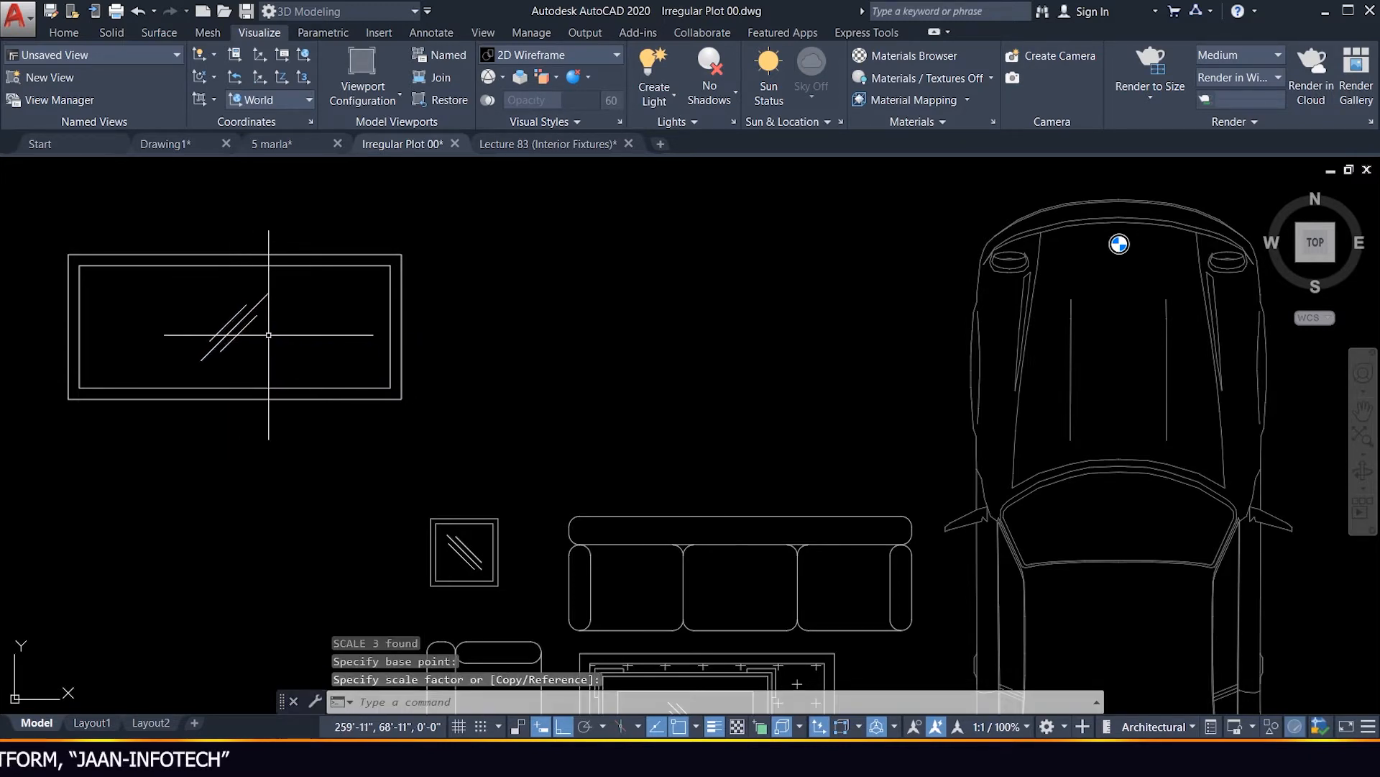
Explode the outer rectangle of the table into separate lines.
scroll(540, 377, "down", 2)
scroll(431, 322, "up", 2)
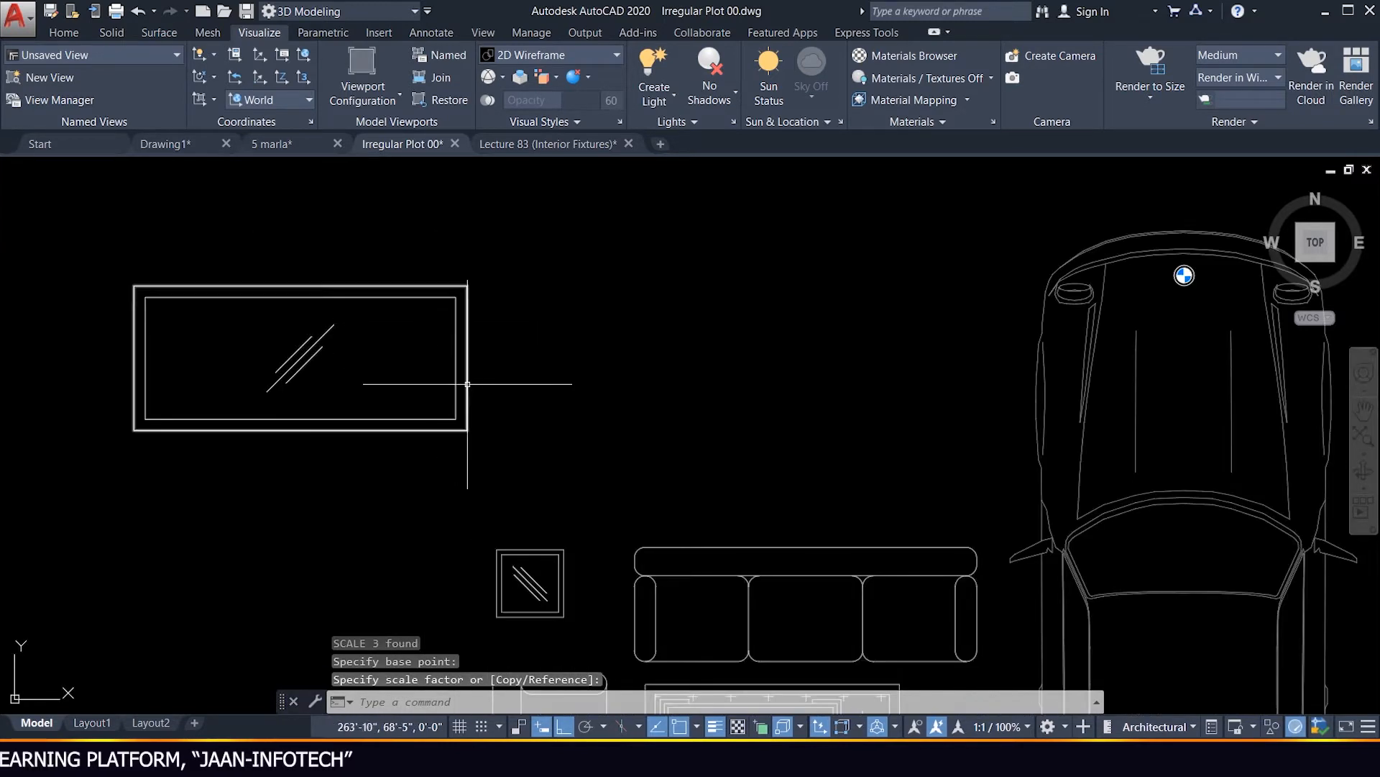
scroll(425, 323, "down", 3)
scroll(383, 327, "up", 3)
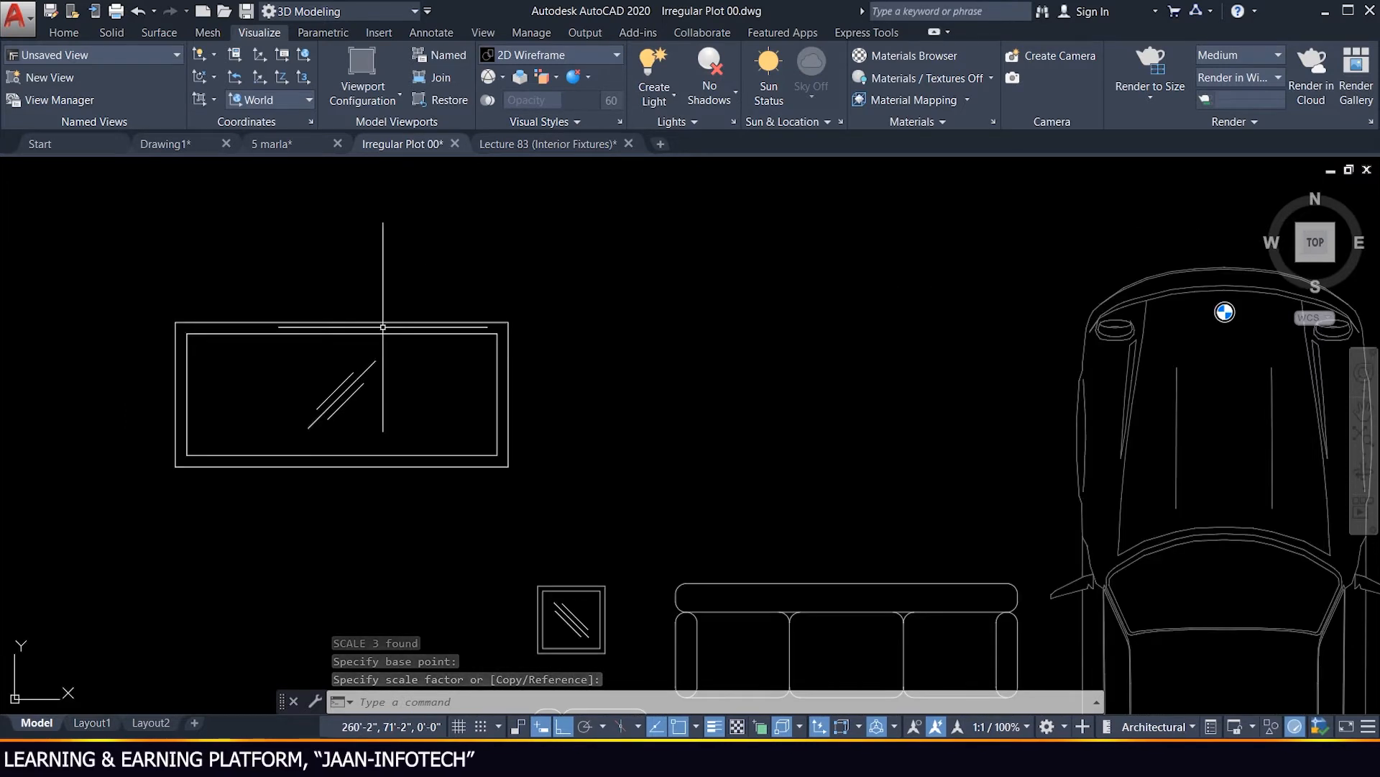
left_click(416, 320)
type("x")
key("Return")
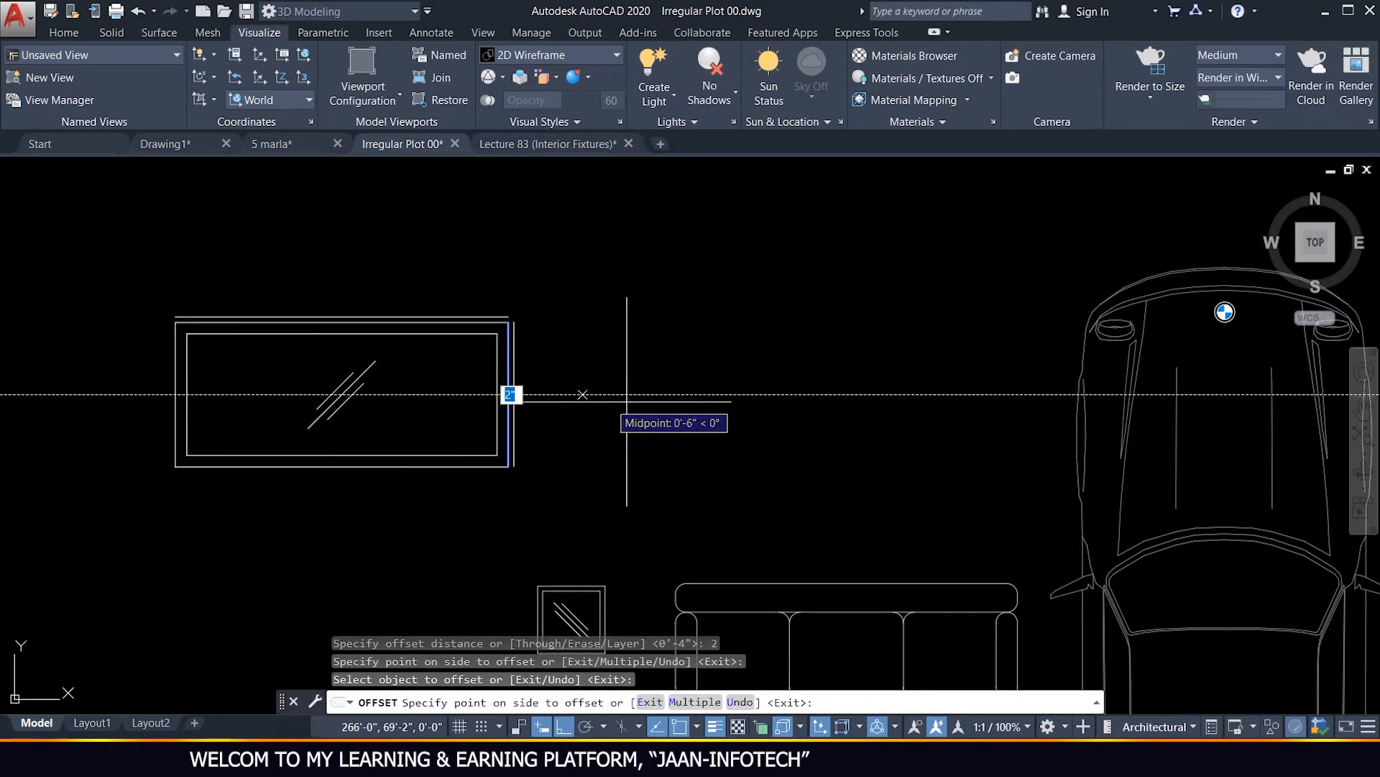
Offset the sides of the exploded outer rectangle outward by 2 inches.
left_click(628, 395)
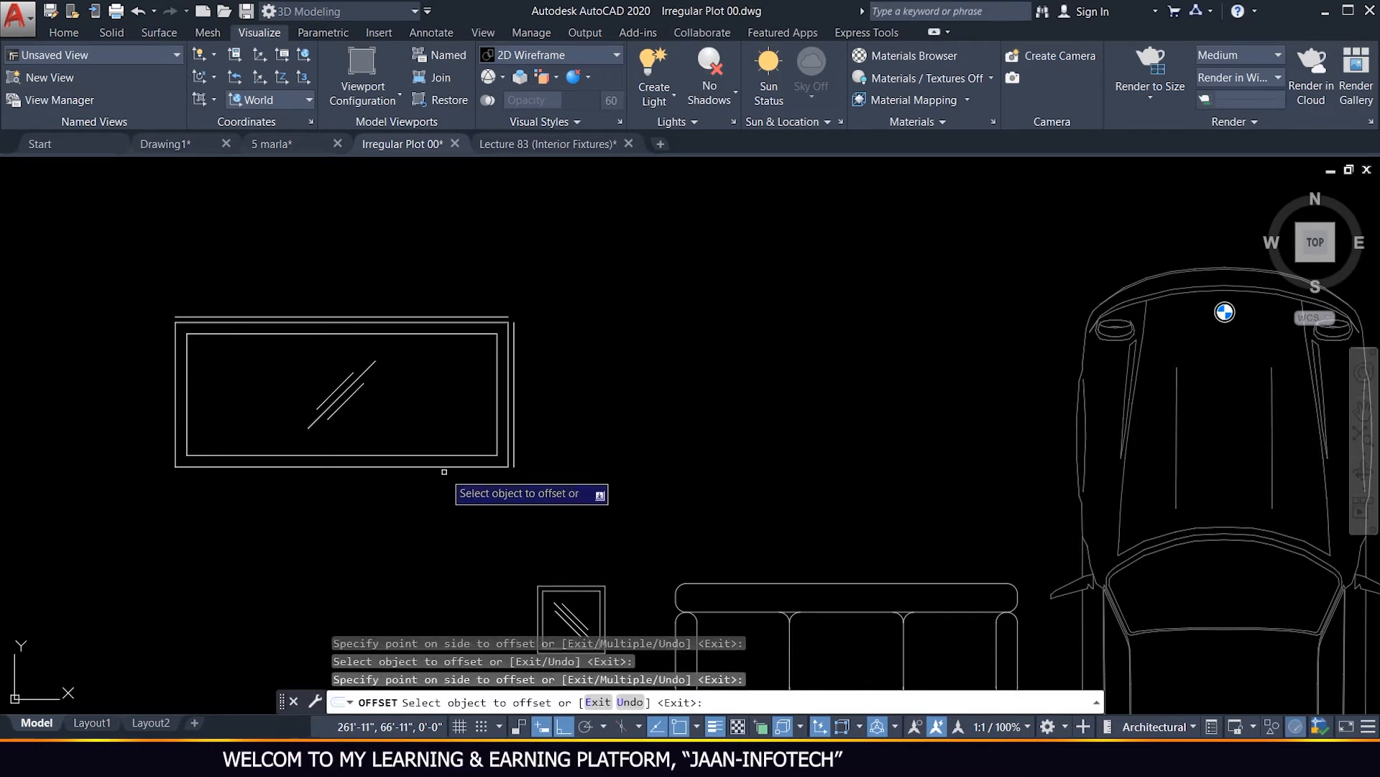
left_click(446, 466)
left_click(352, 503)
left_click(176, 424)
left_click(119, 427)
key("Escape")
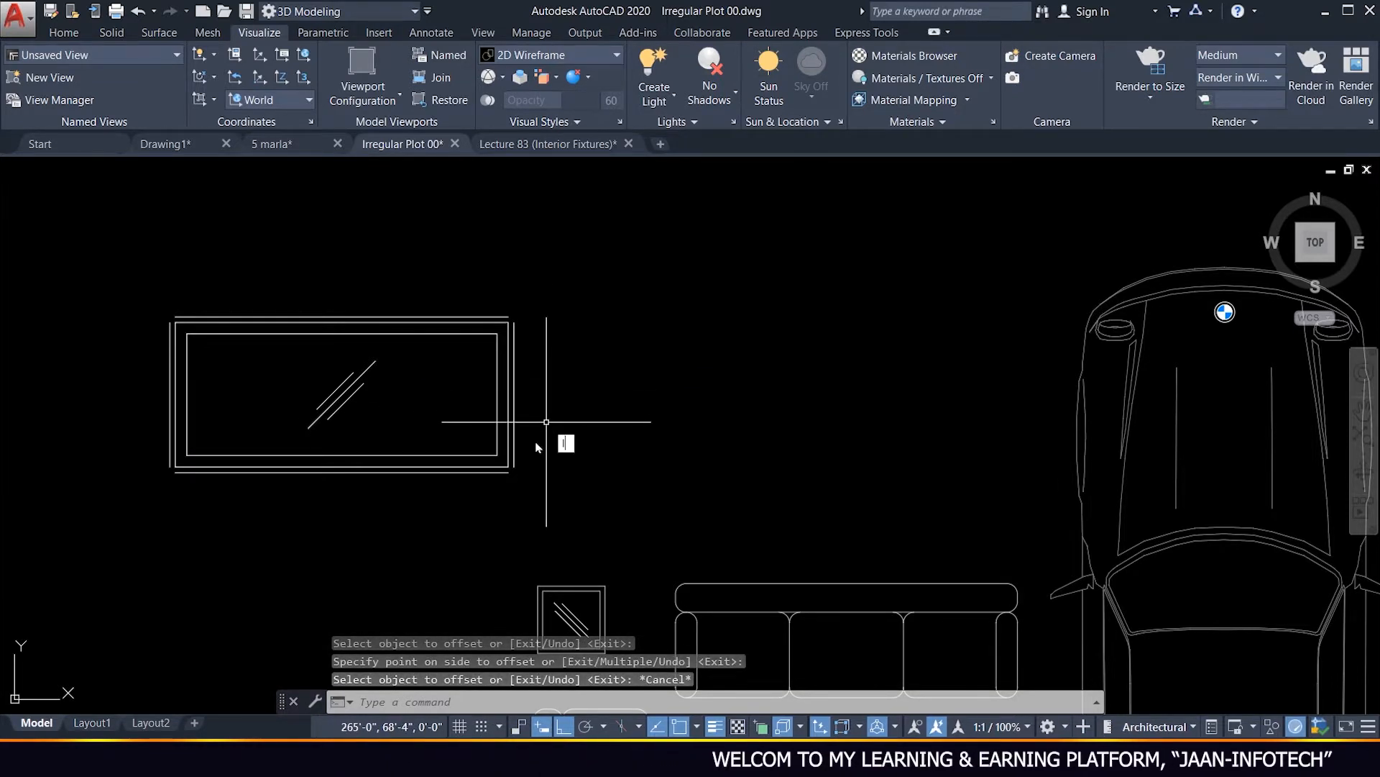
key("Return")
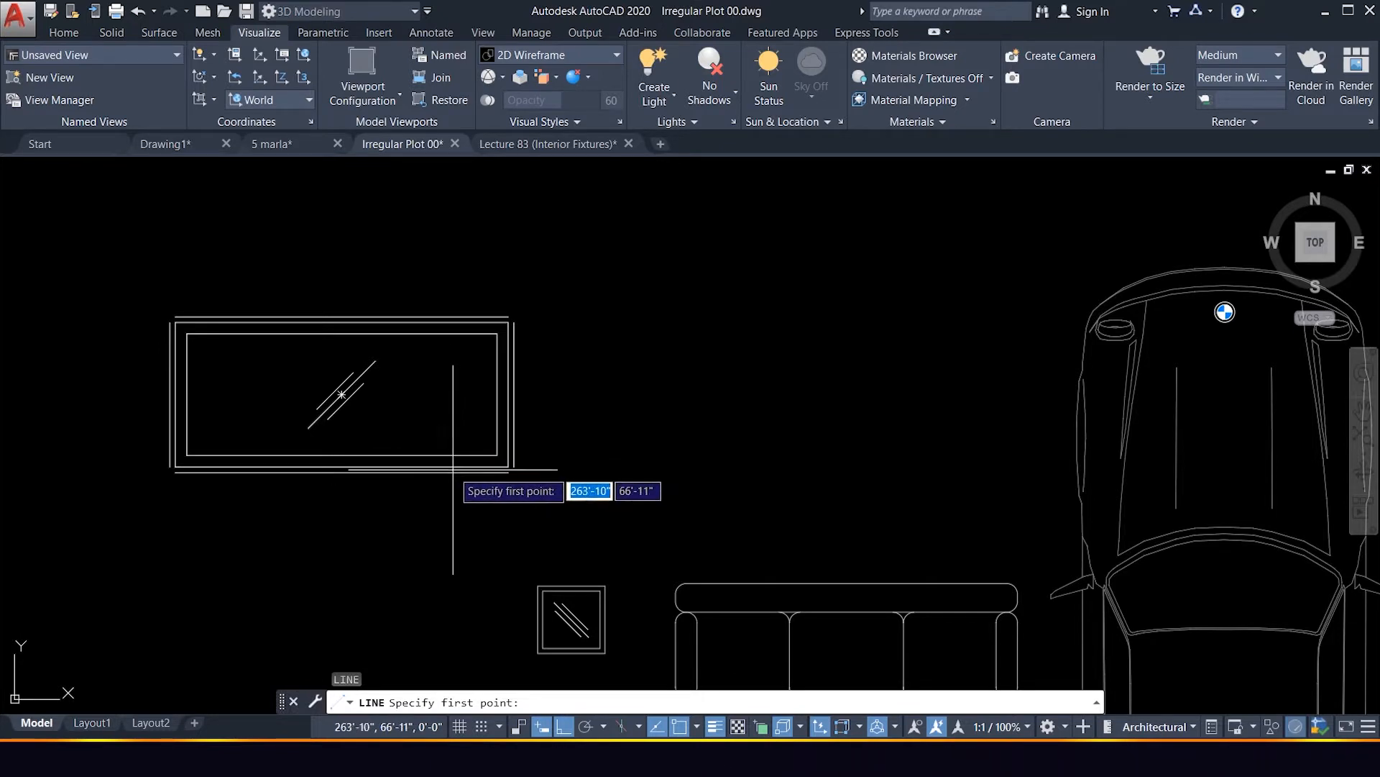
key("Escape")
key("Escape")
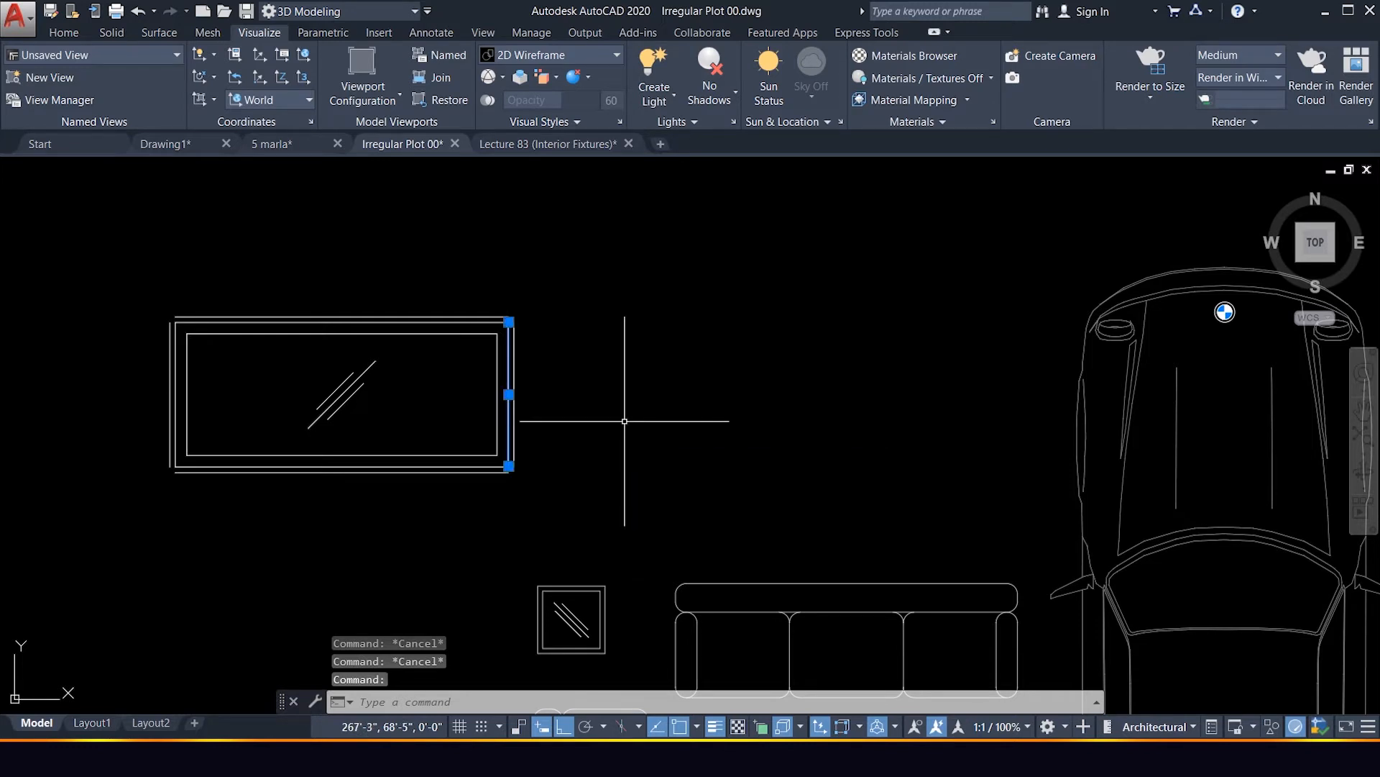
Offset the exploded rectangle's right edge inward by 5 inches.
key("Return")
type("5")
key("Return")
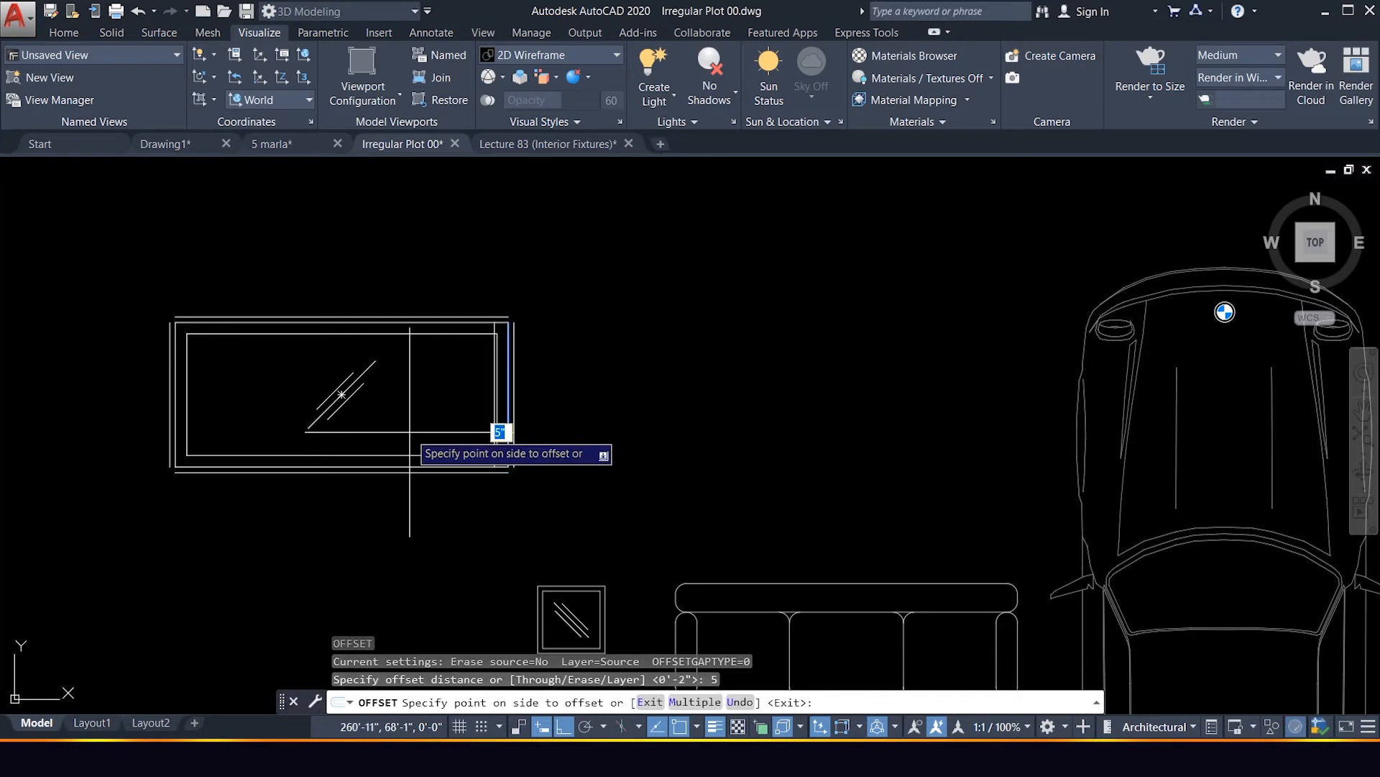
key("F1")
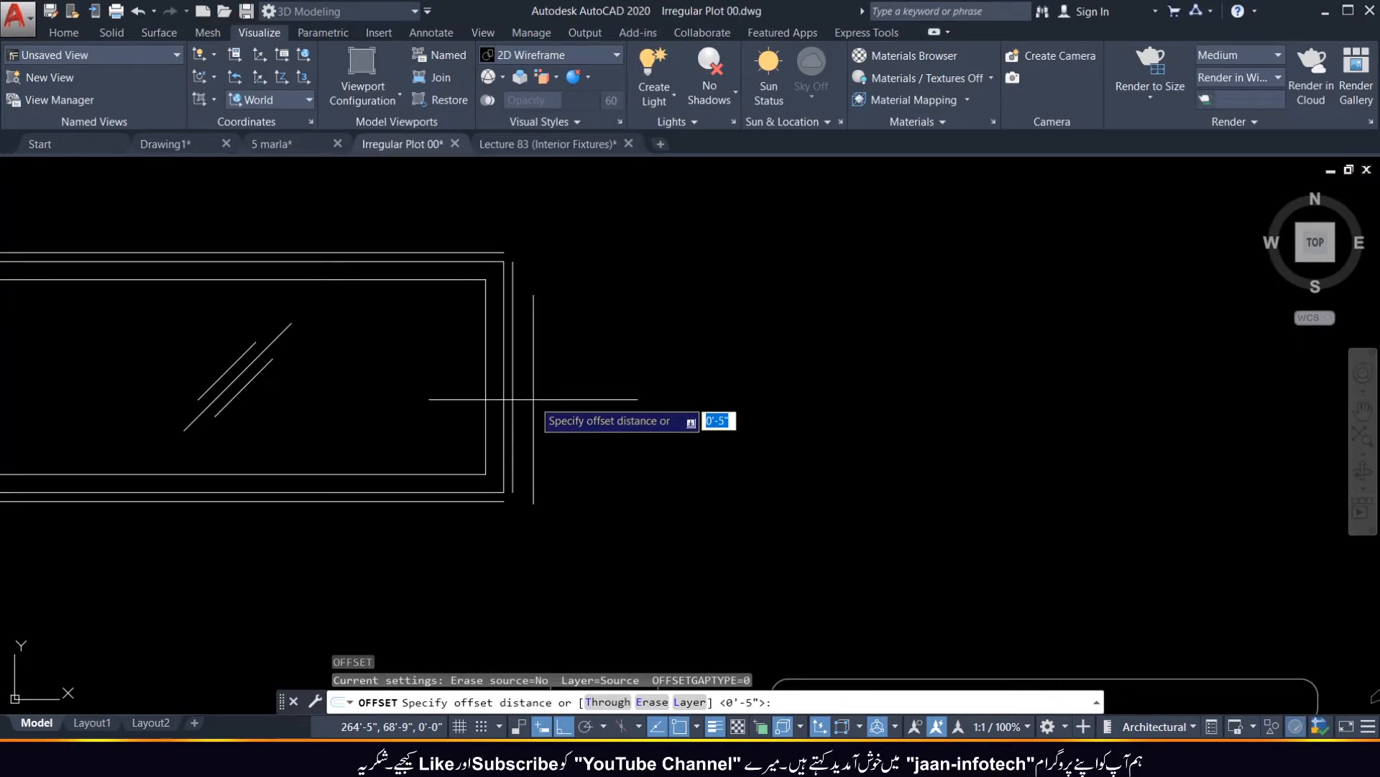
Offset a vertical line 10 inches farther into the table and extend its ends to the outermost horizontal lines.
key("Return")
left_click(480, 382)
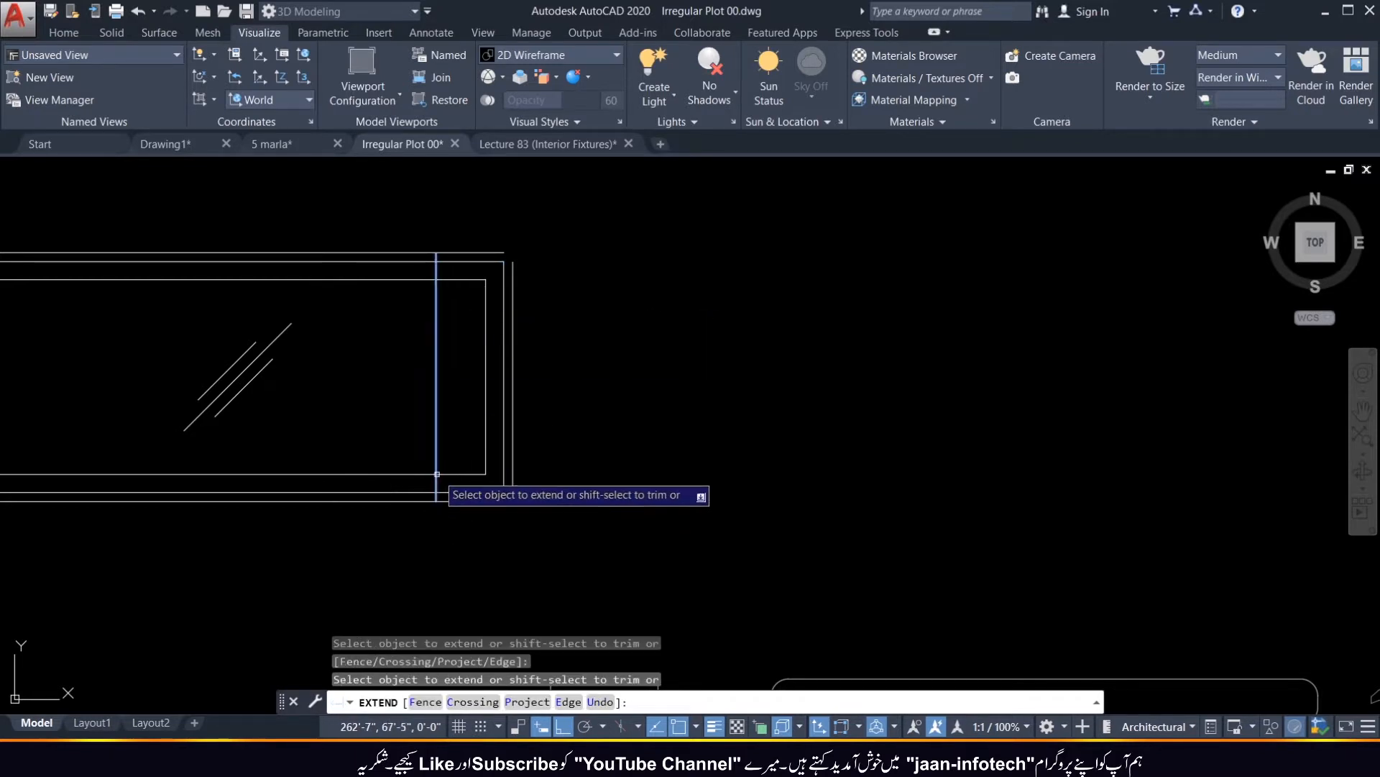
left_click(435, 484)
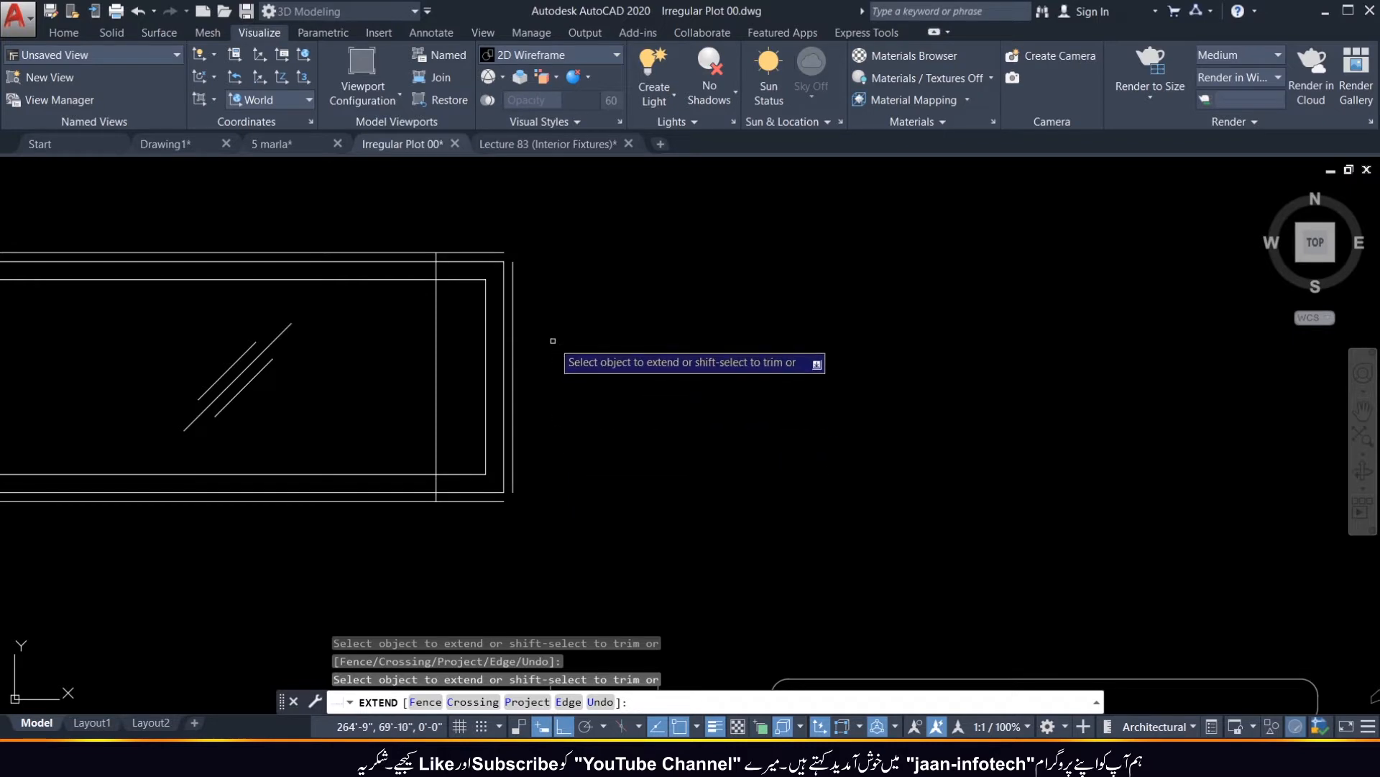
key("Escape")
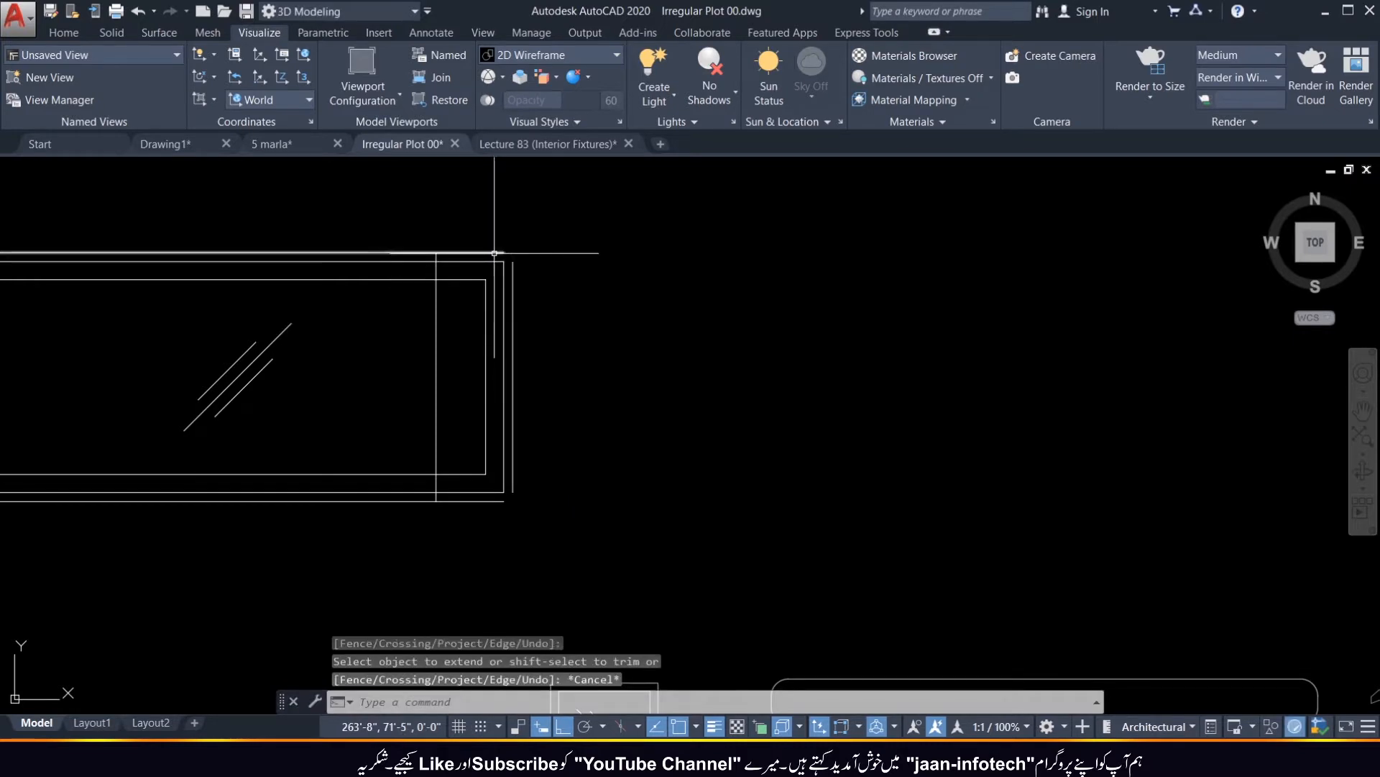
Offset the table's upper and lower horizontal edges inward to form two horizontal guide lines across it.
left_click(491, 259)
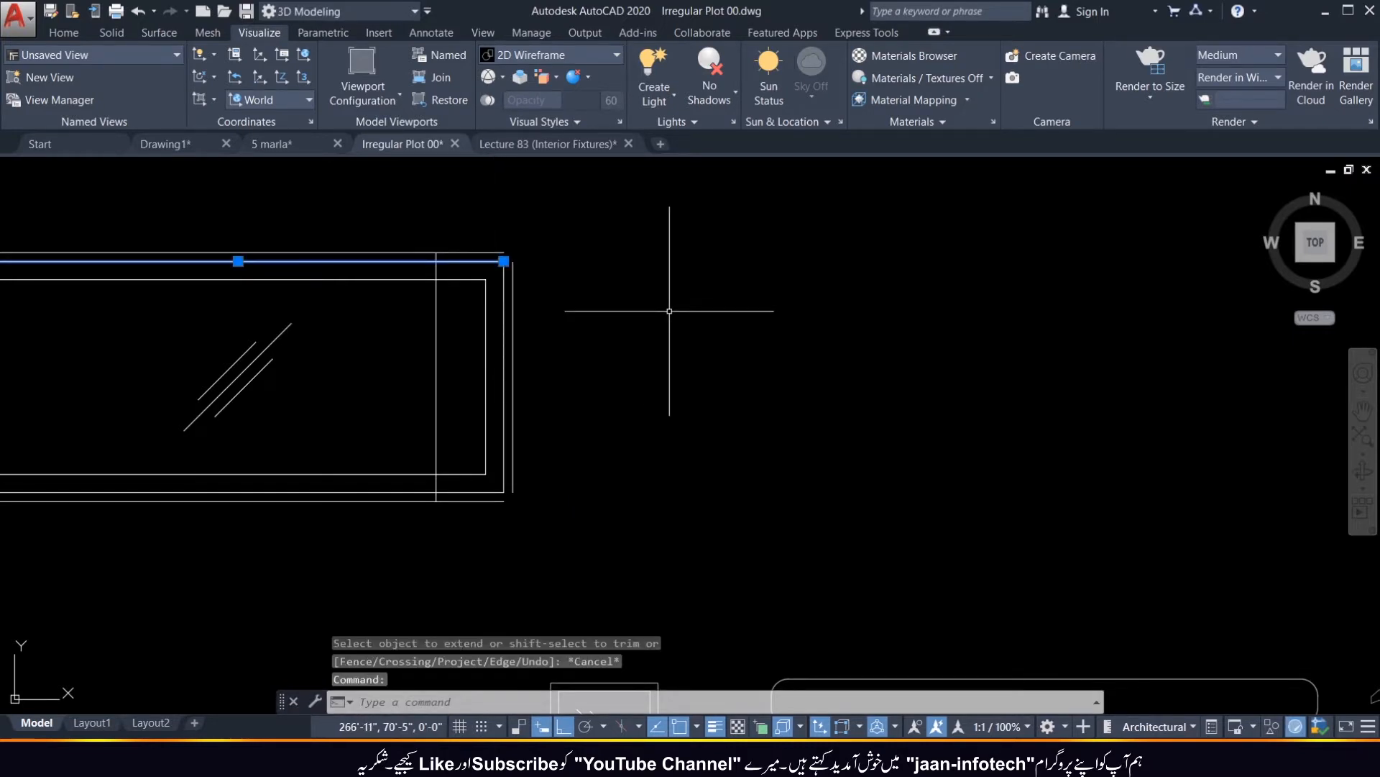
key("Return")
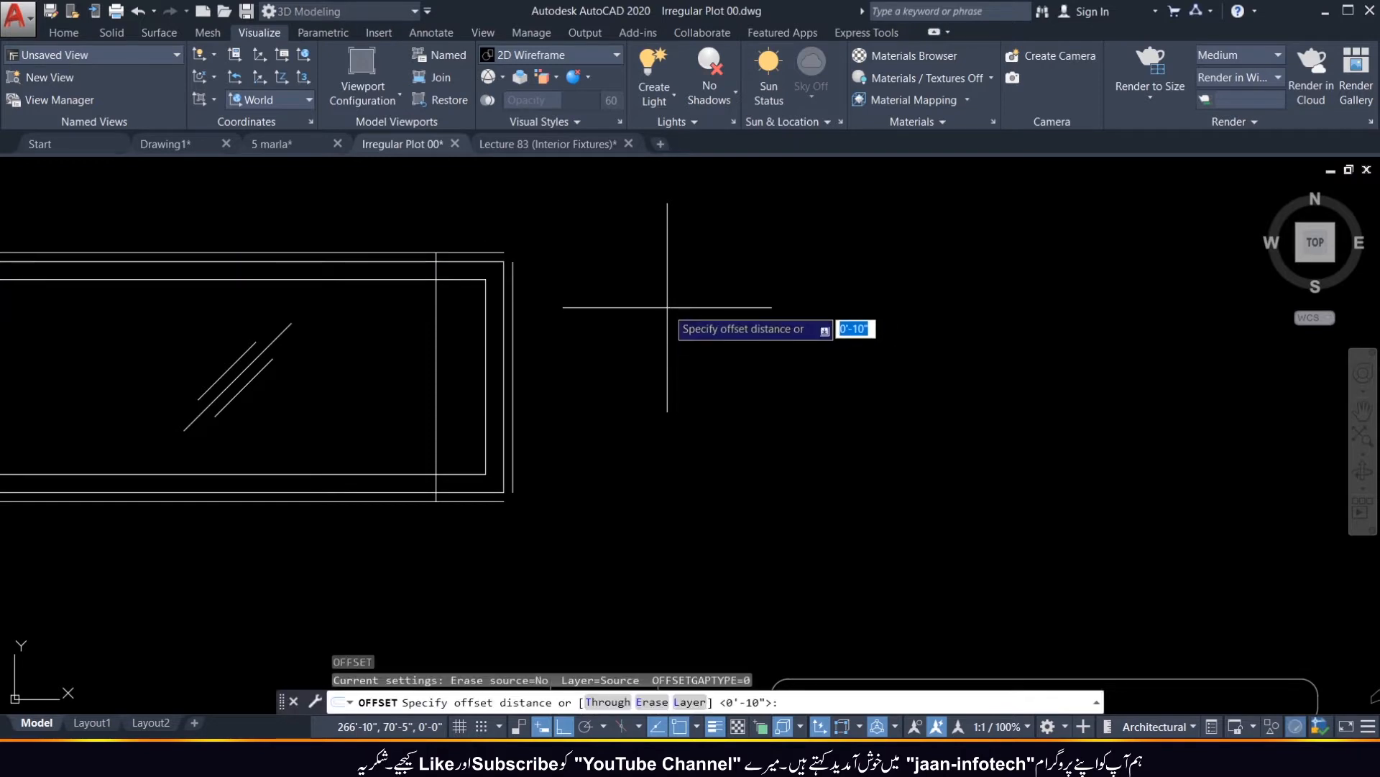
key("Return")
left_click(654, 385)
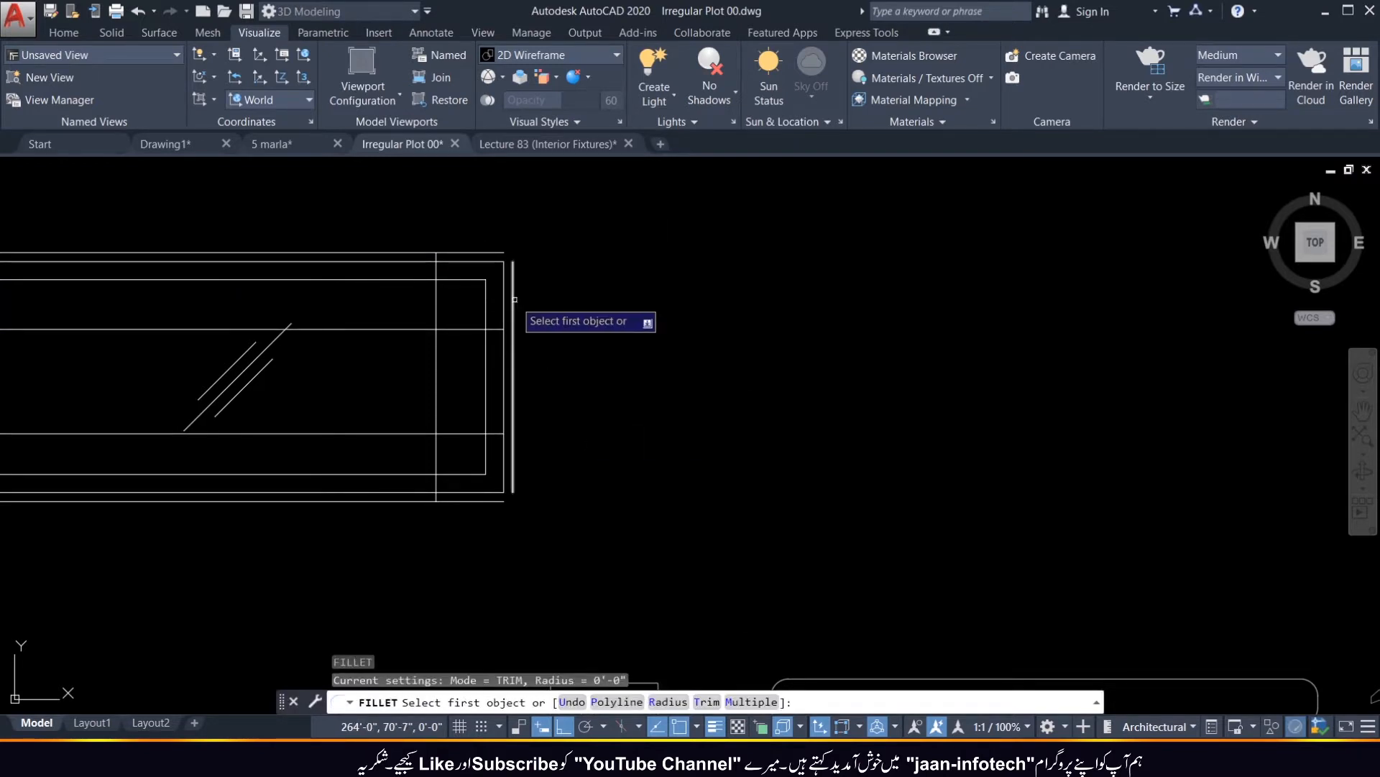
Fillet the outermost vertical line on the table's right side with the outermost upper and lower lines to close both corners.
left_click(513, 300)
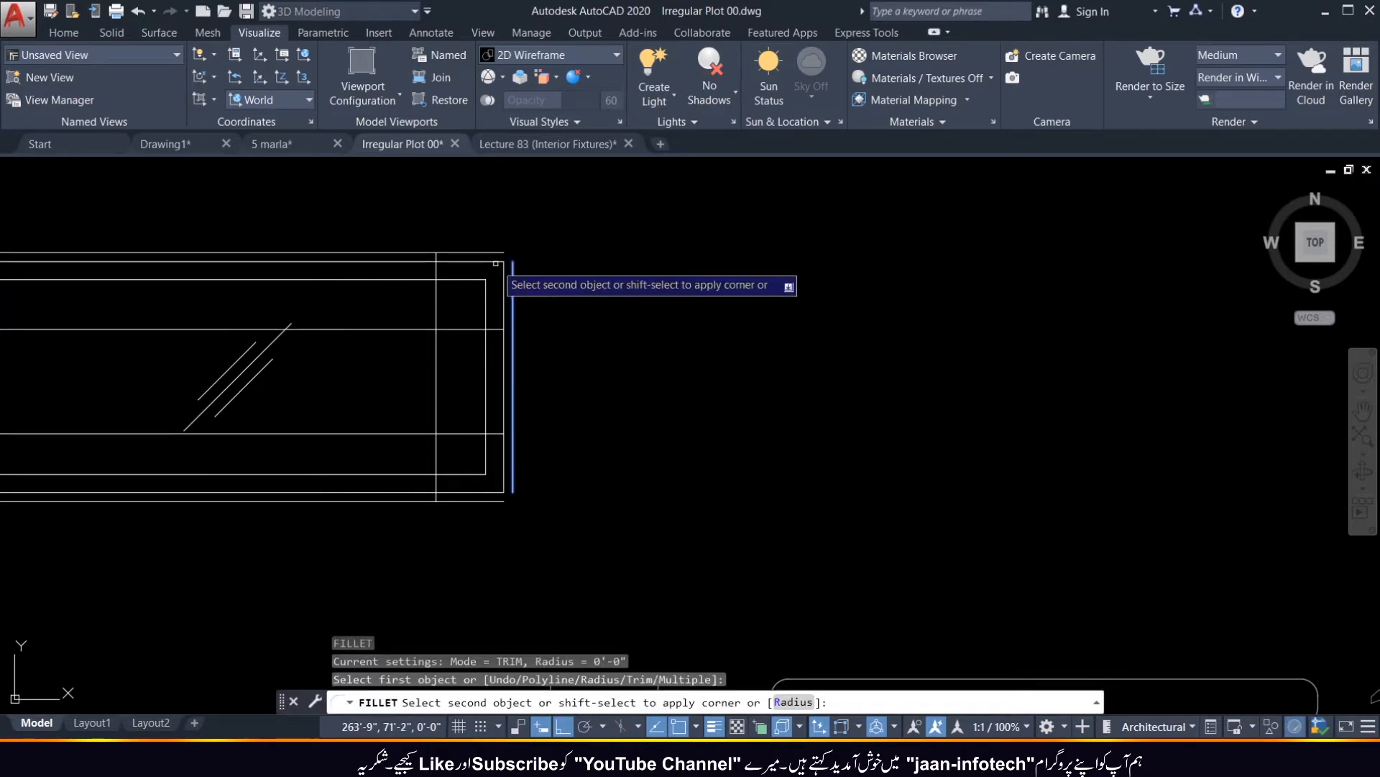
left_click(496, 253)
key("Return")
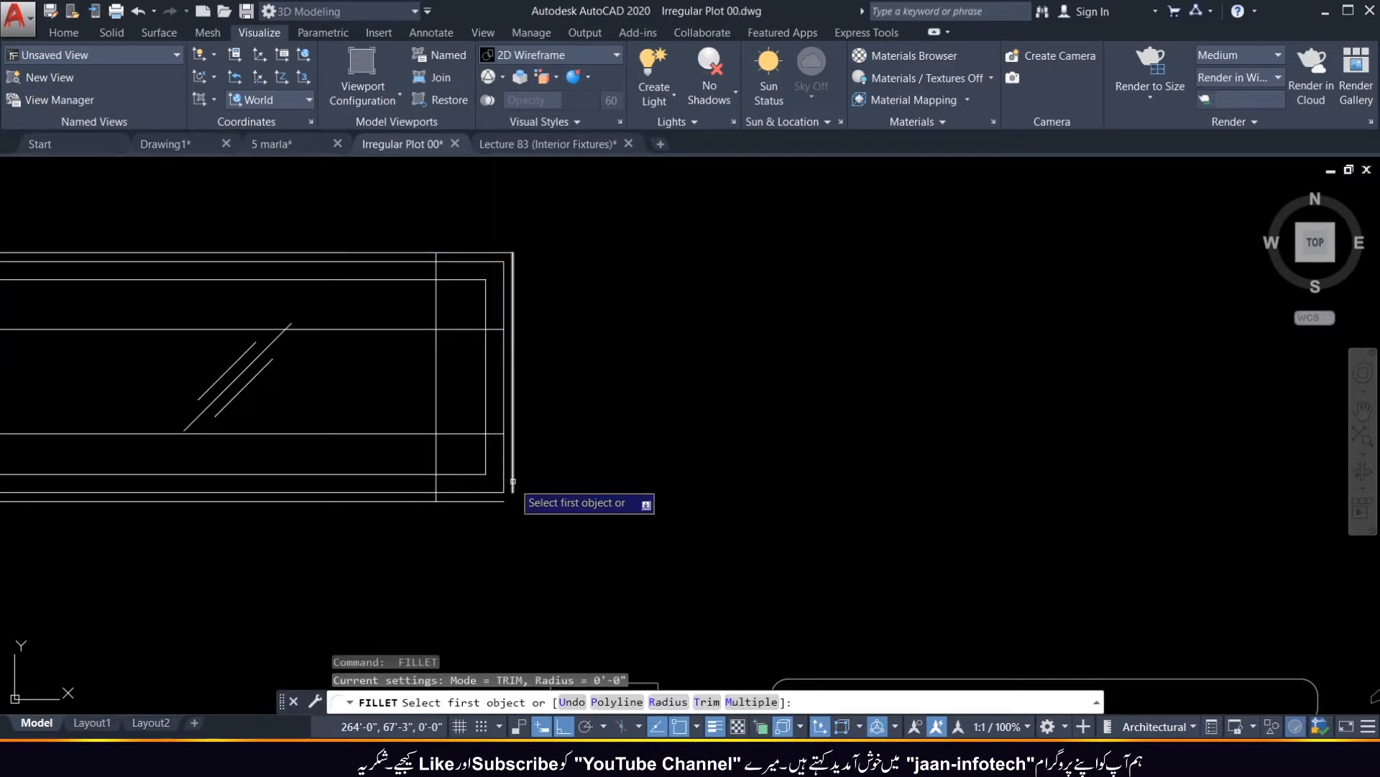
left_click(512, 483)
left_click(506, 507)
left_click(491, 502)
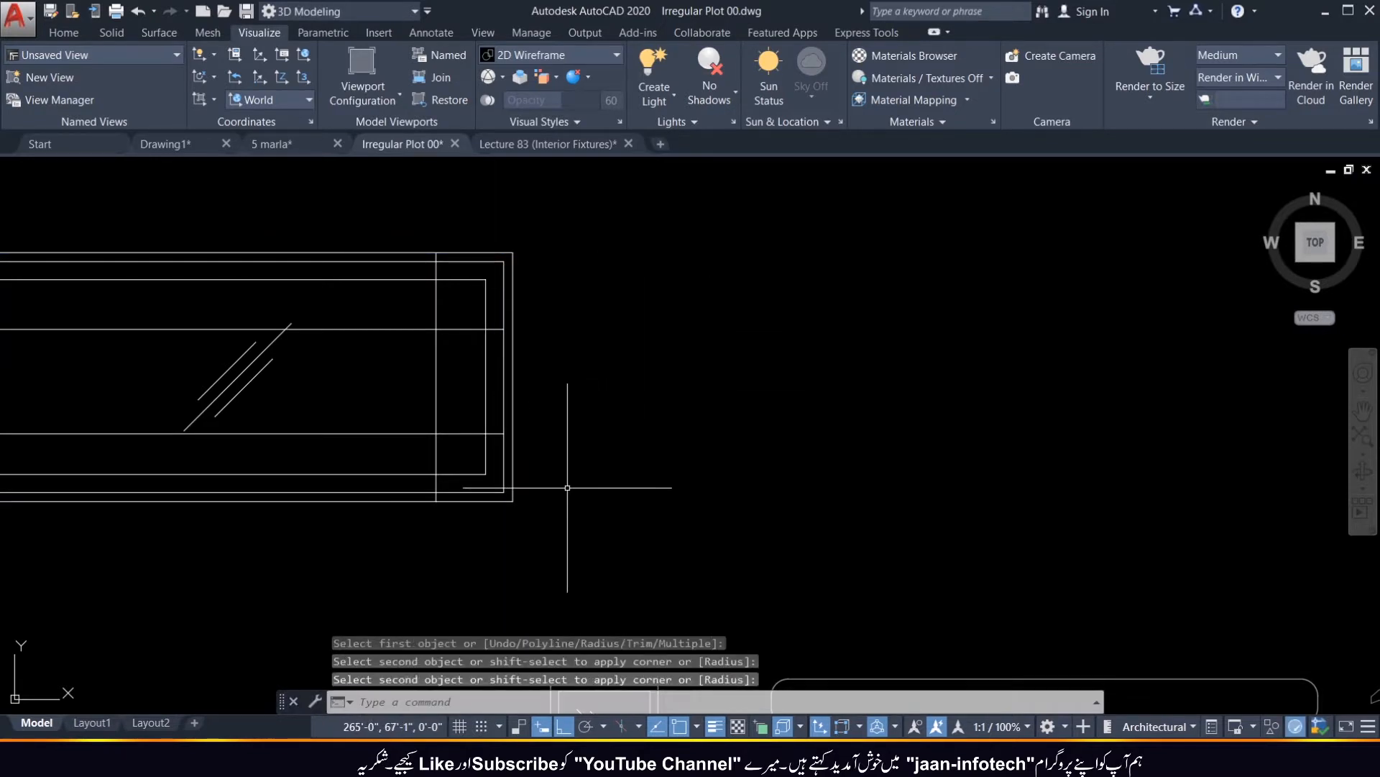
Extend the two horizontal guide lines across the table to its outermost right edge.
scroll(532, 476, "up", 2)
scroll(532, 475, "down", 1)
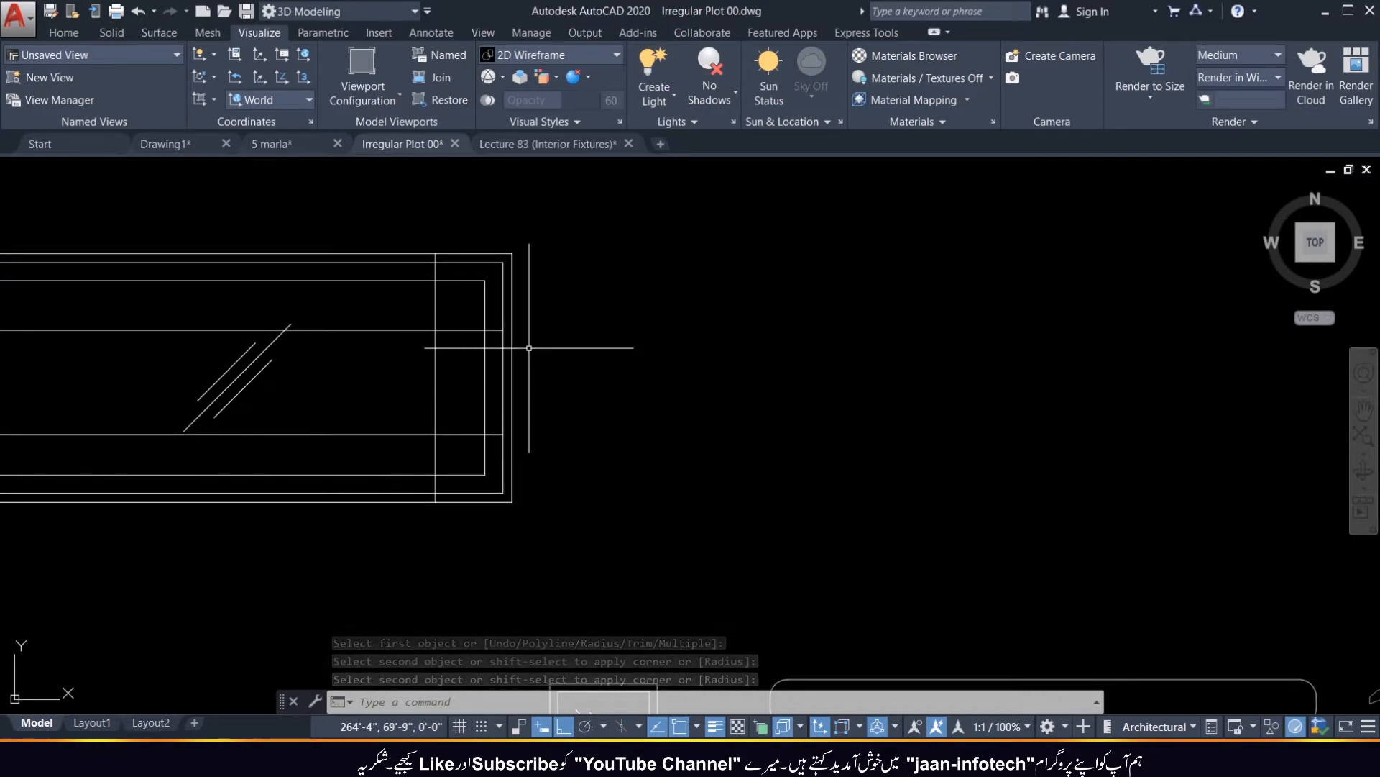
type("ec")
key("BackSpace")
type("x")
key("Return")
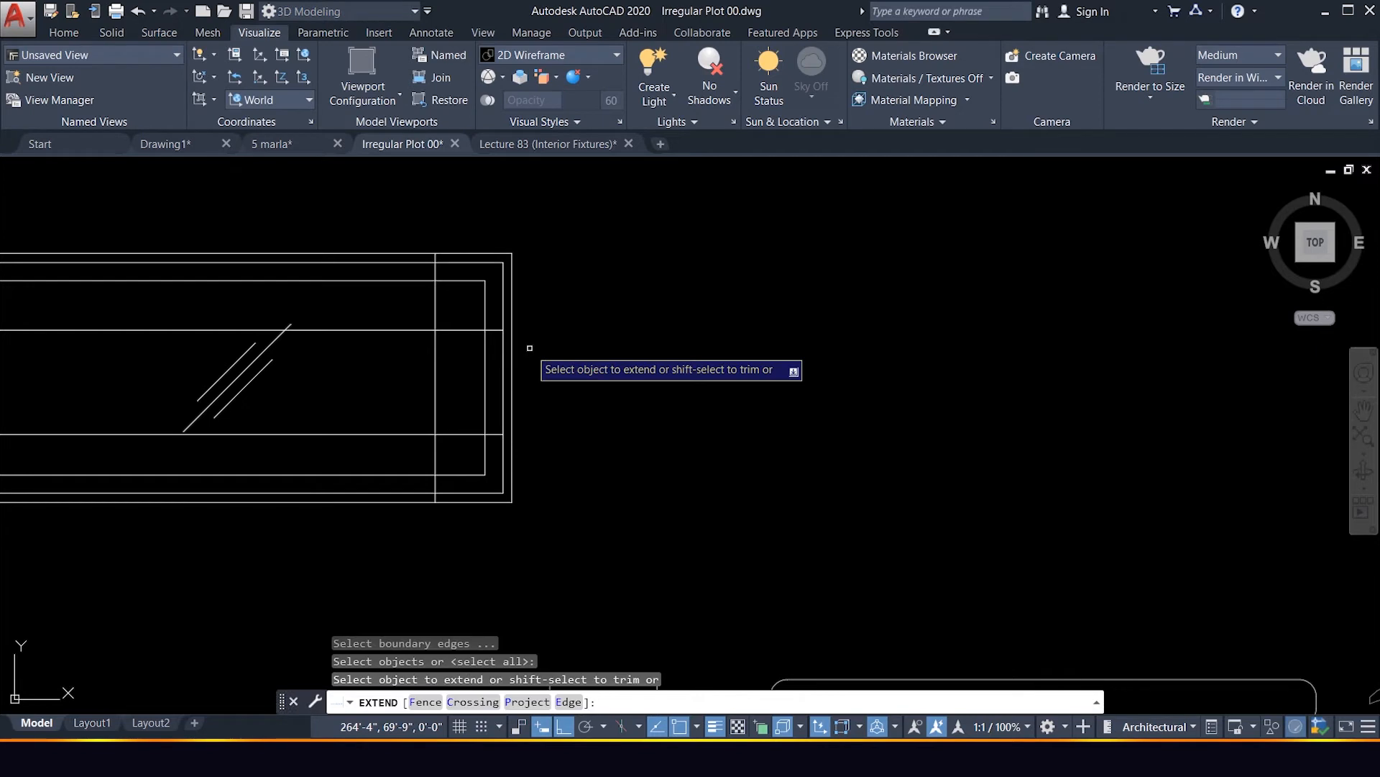
left_click(496, 330)
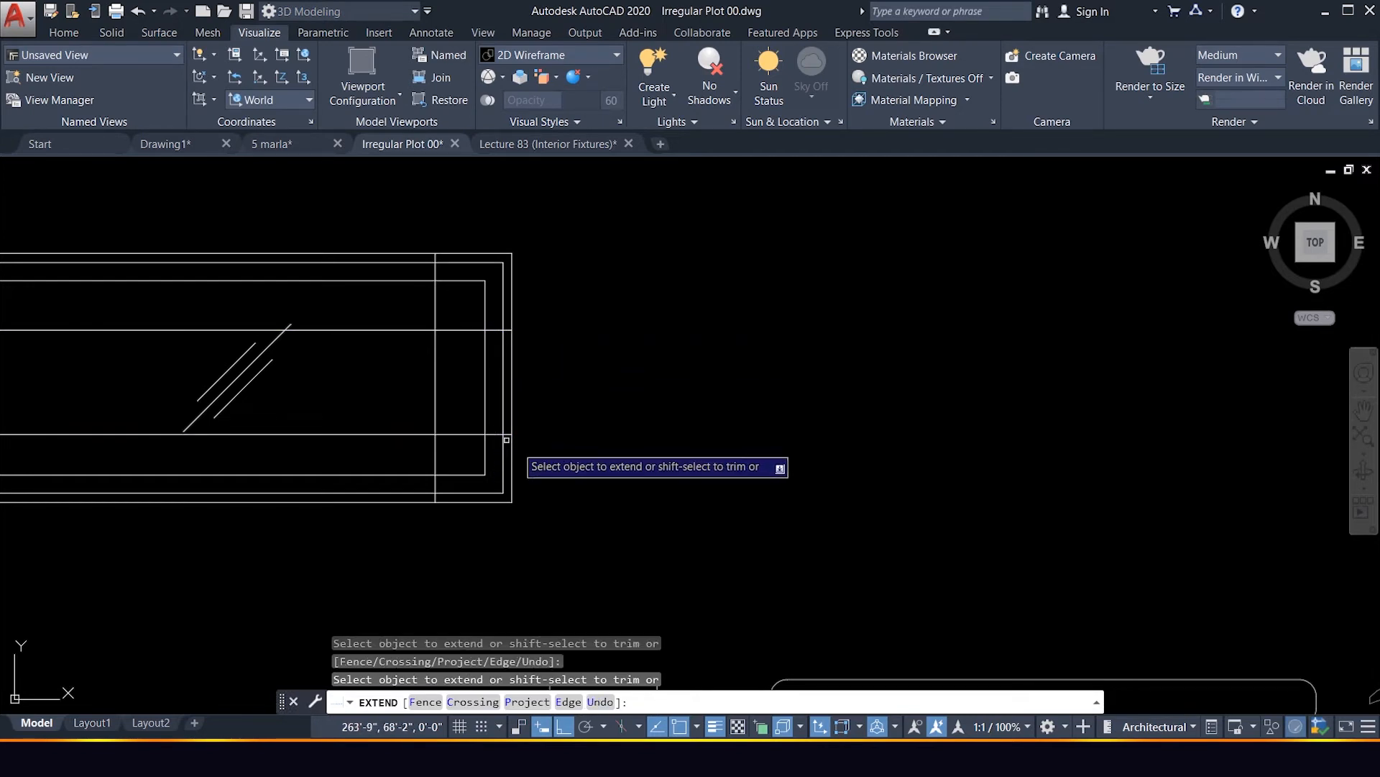
key("Escape")
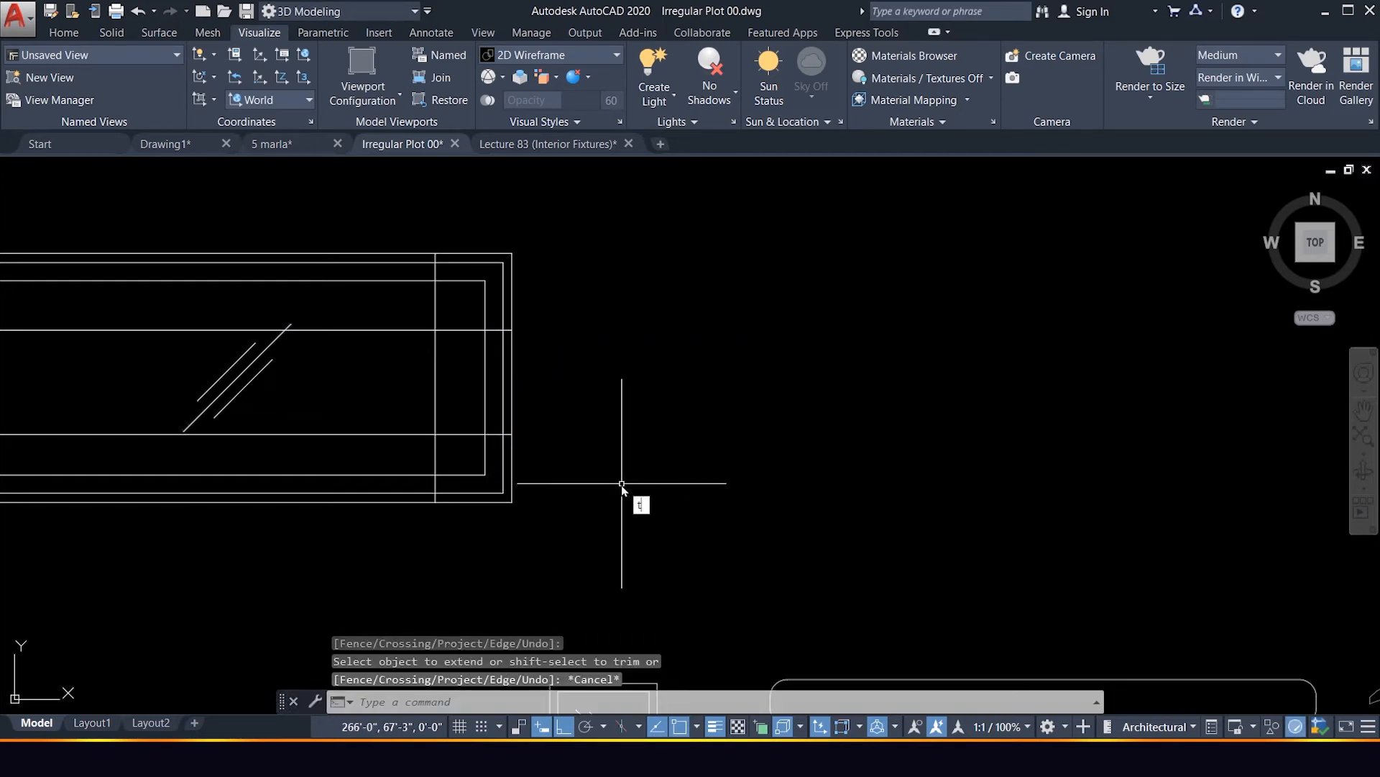
Trim the outermost lines and guide lines so only L-shaped brackets remain outside the table's two right corners.
type("tr")
key("Return")
key("Return")
left_click(416, 516)
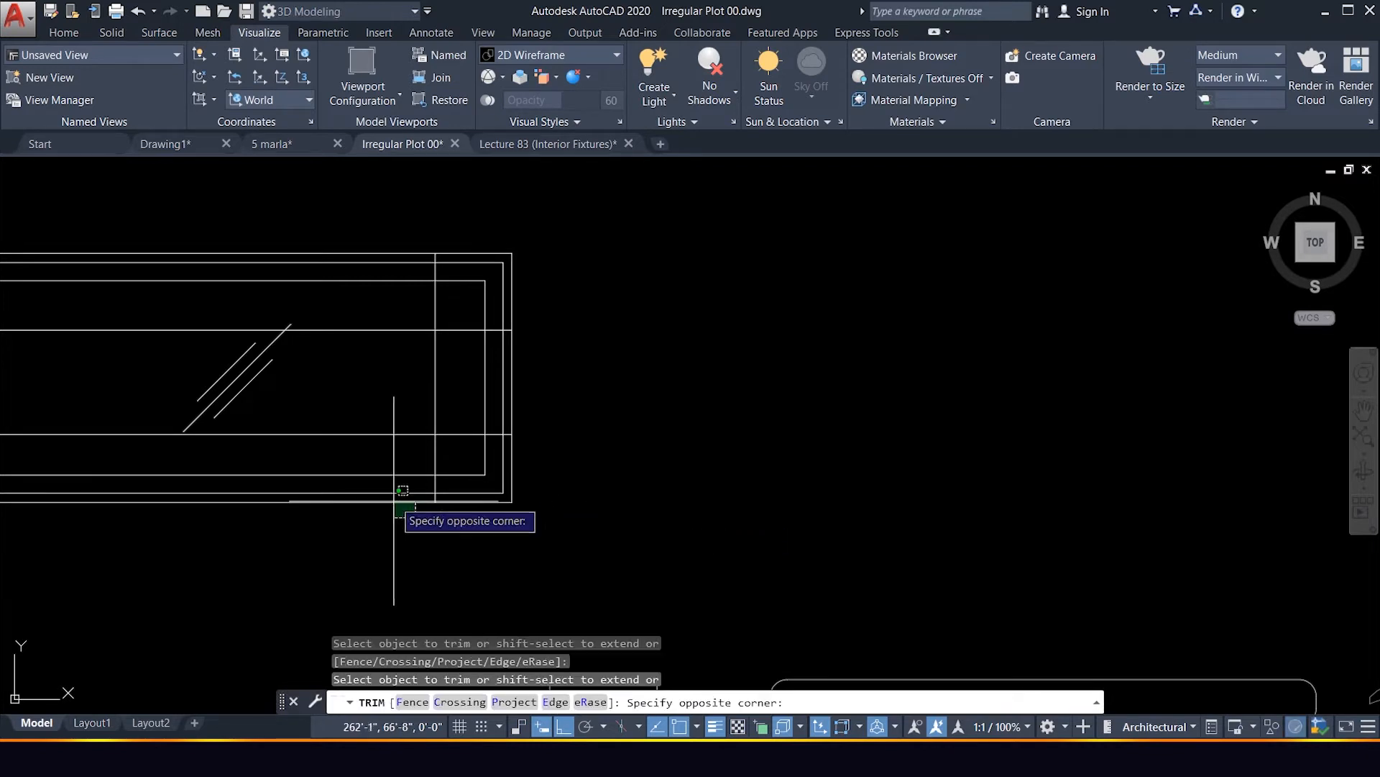
left_click(386, 490)
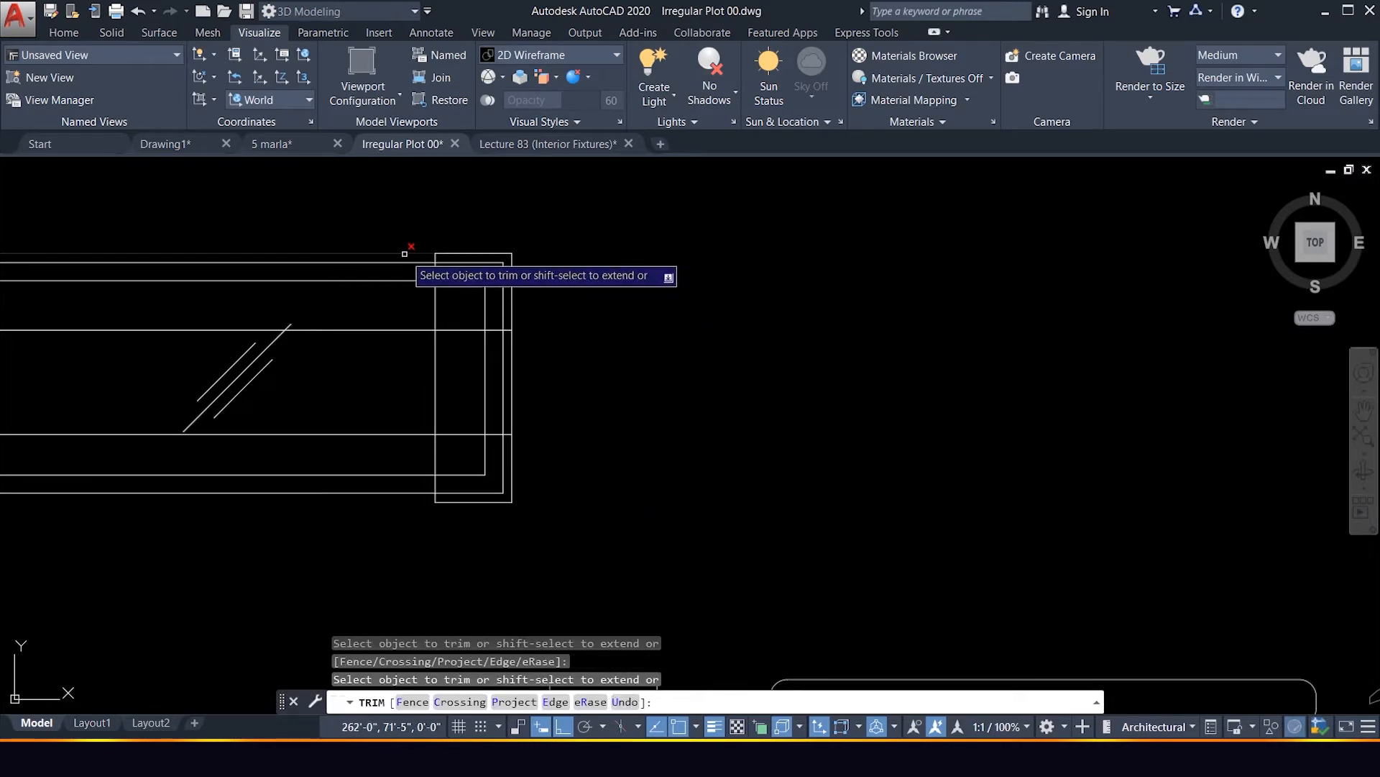
left_click(405, 254)
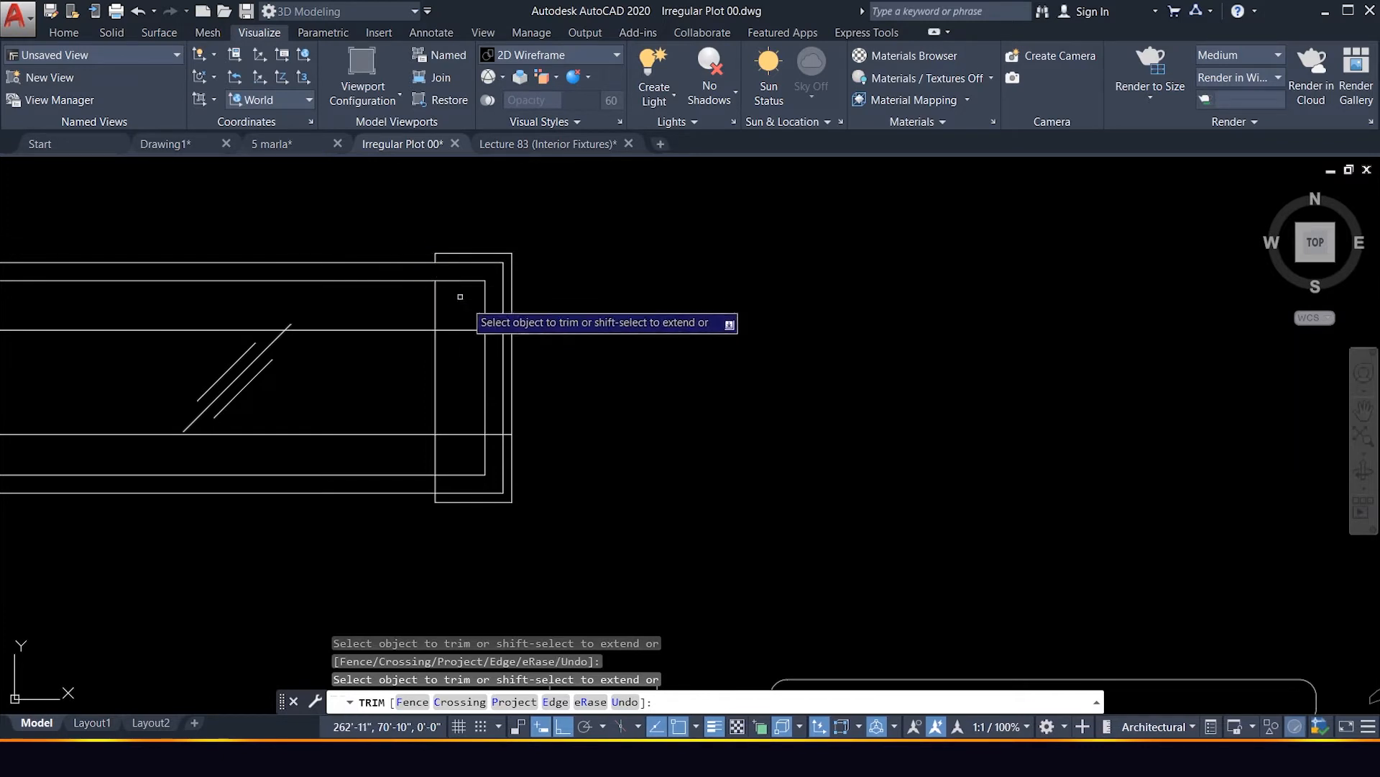
left_click(512, 379)
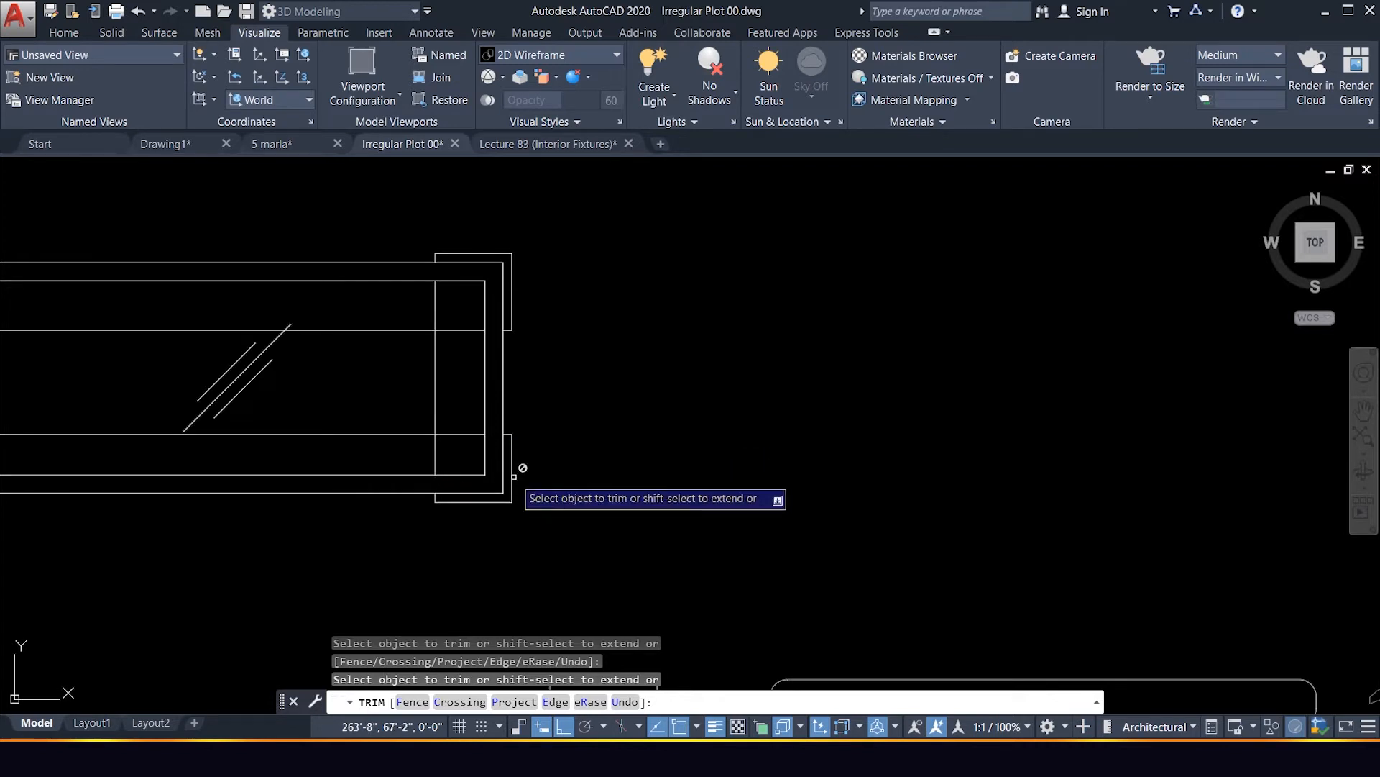
key("Escape")
Delete the leftover vertical guide line and two horizontal guide lines inside the table.
left_click(455, 453)
left_click(422, 308)
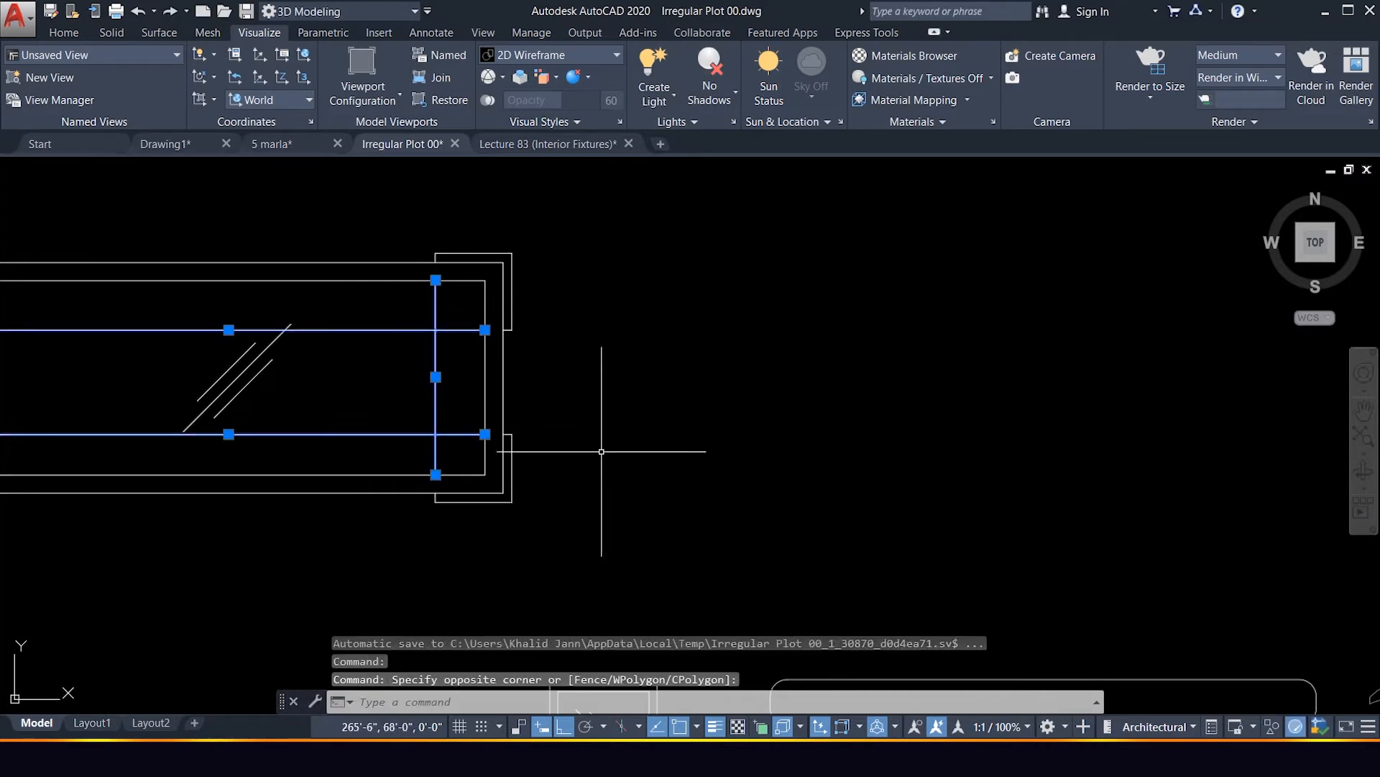
key("Delete")
scroll(625, 469, "down", 3)
left_click(545, 345)
left_click(625, 506)
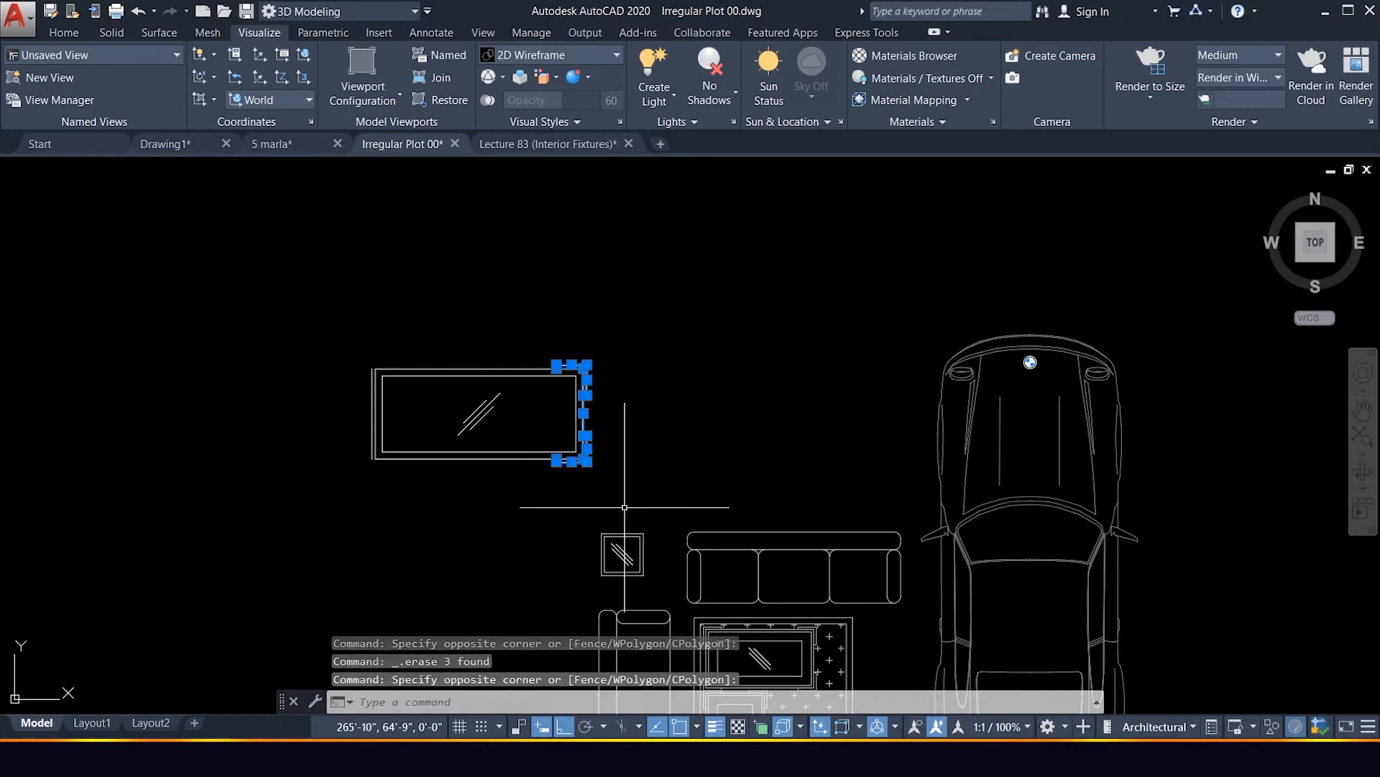
key("Escape")
Mirror the two right corner brackets about the table's vertical centre line, keeping the originals.
left_click(545, 348)
left_click(606, 402)
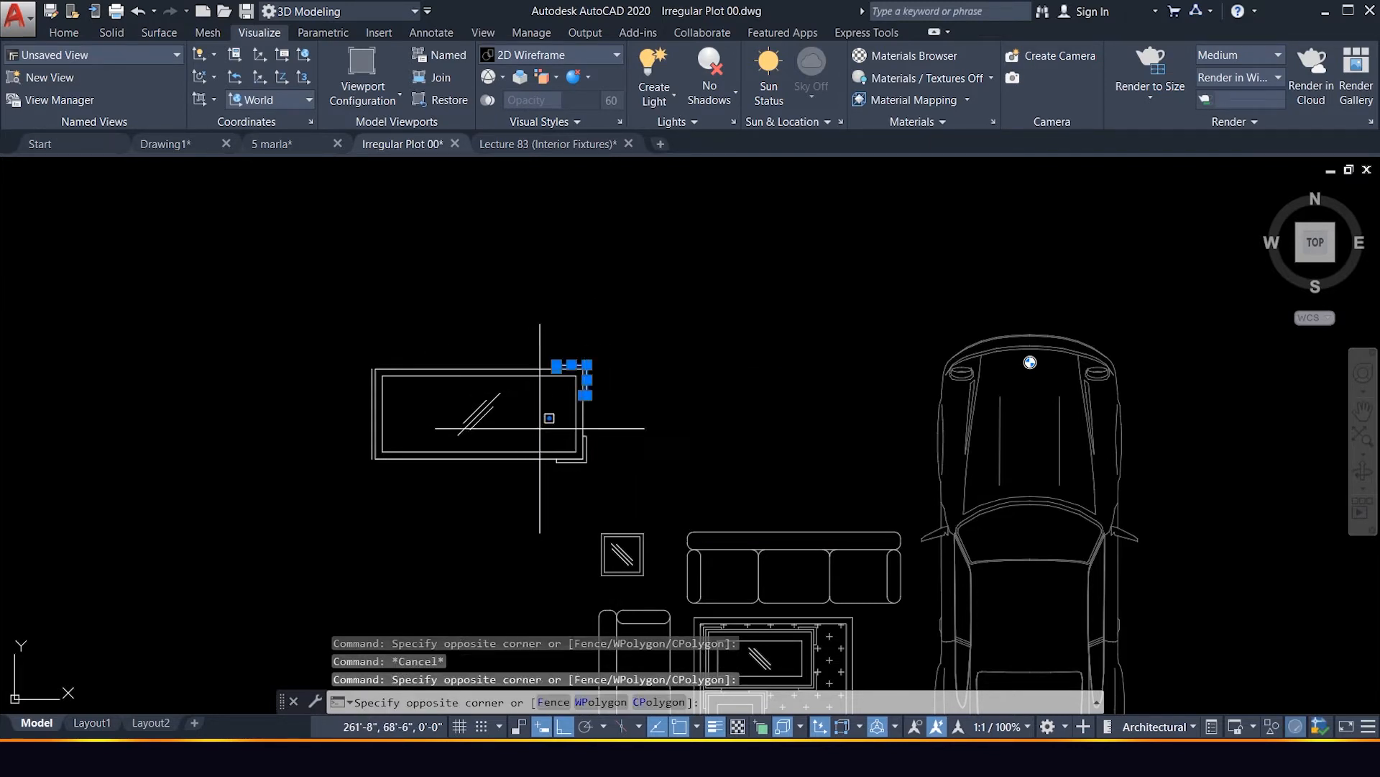
left_click(640, 498)
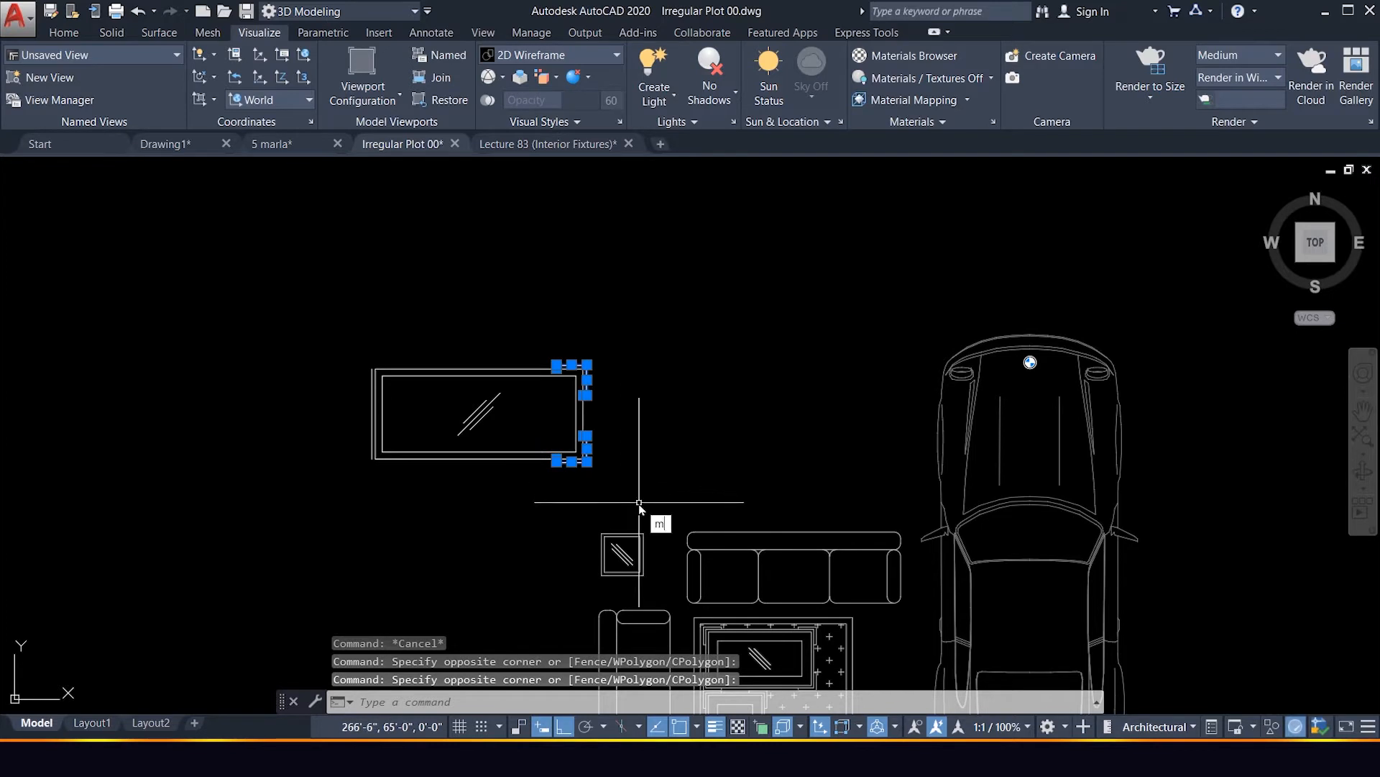
type("mi")
key("Return")
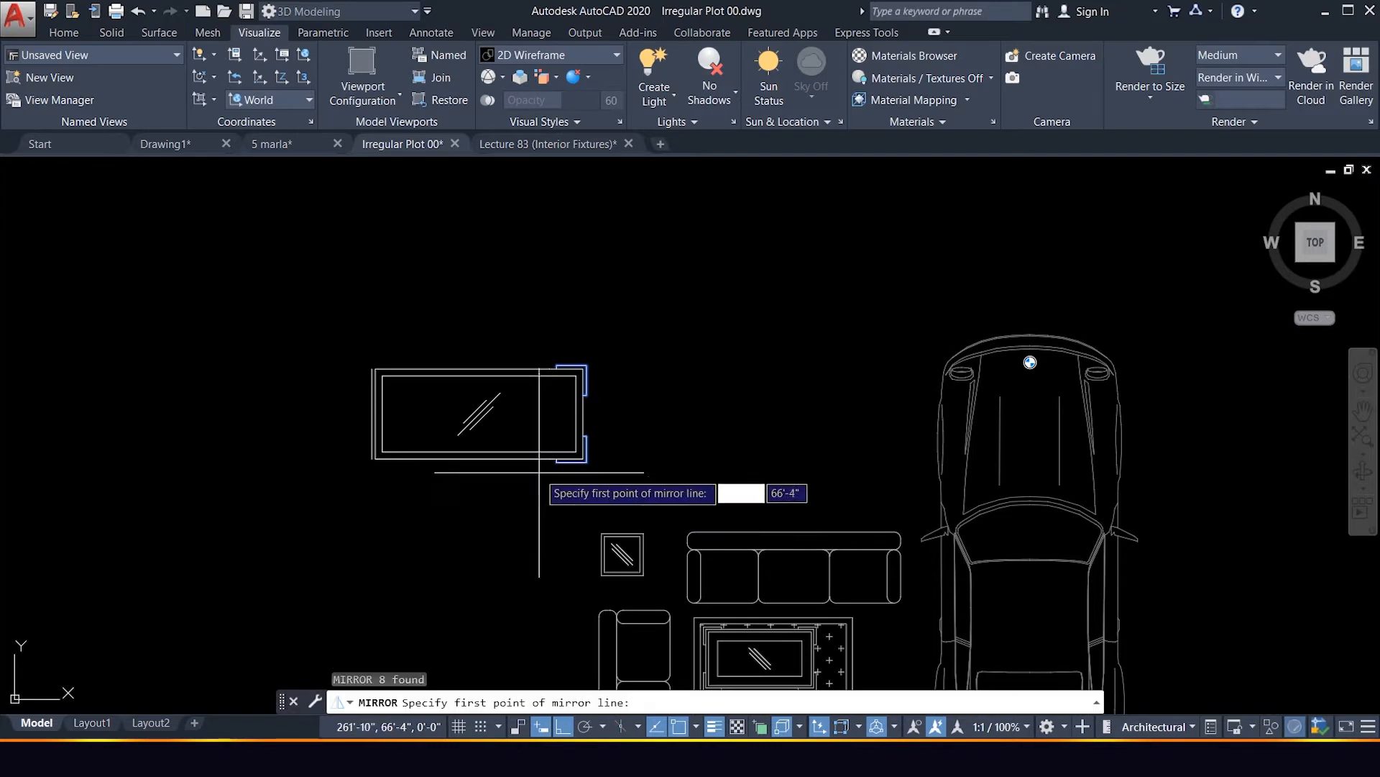
left_click(479, 453)
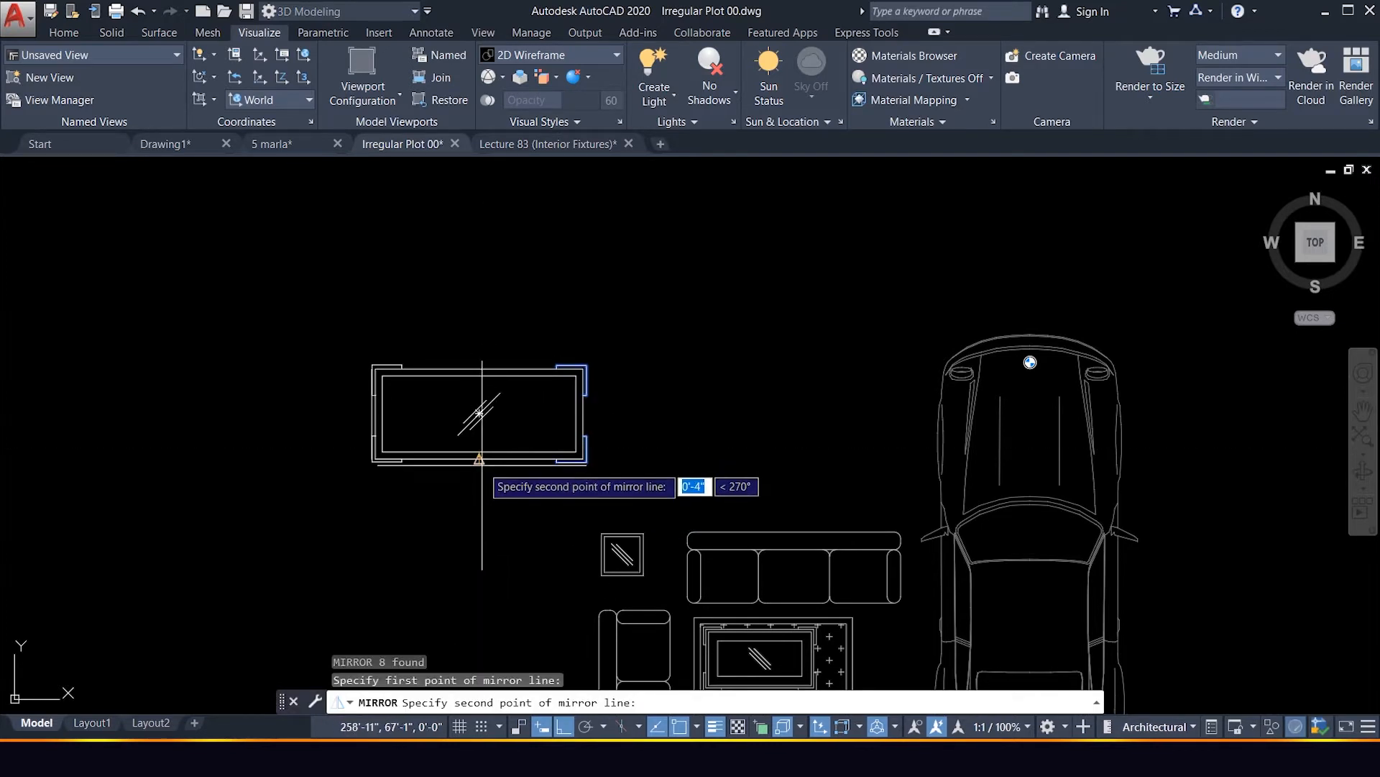
left_click(479, 460)
left_click(517, 527)
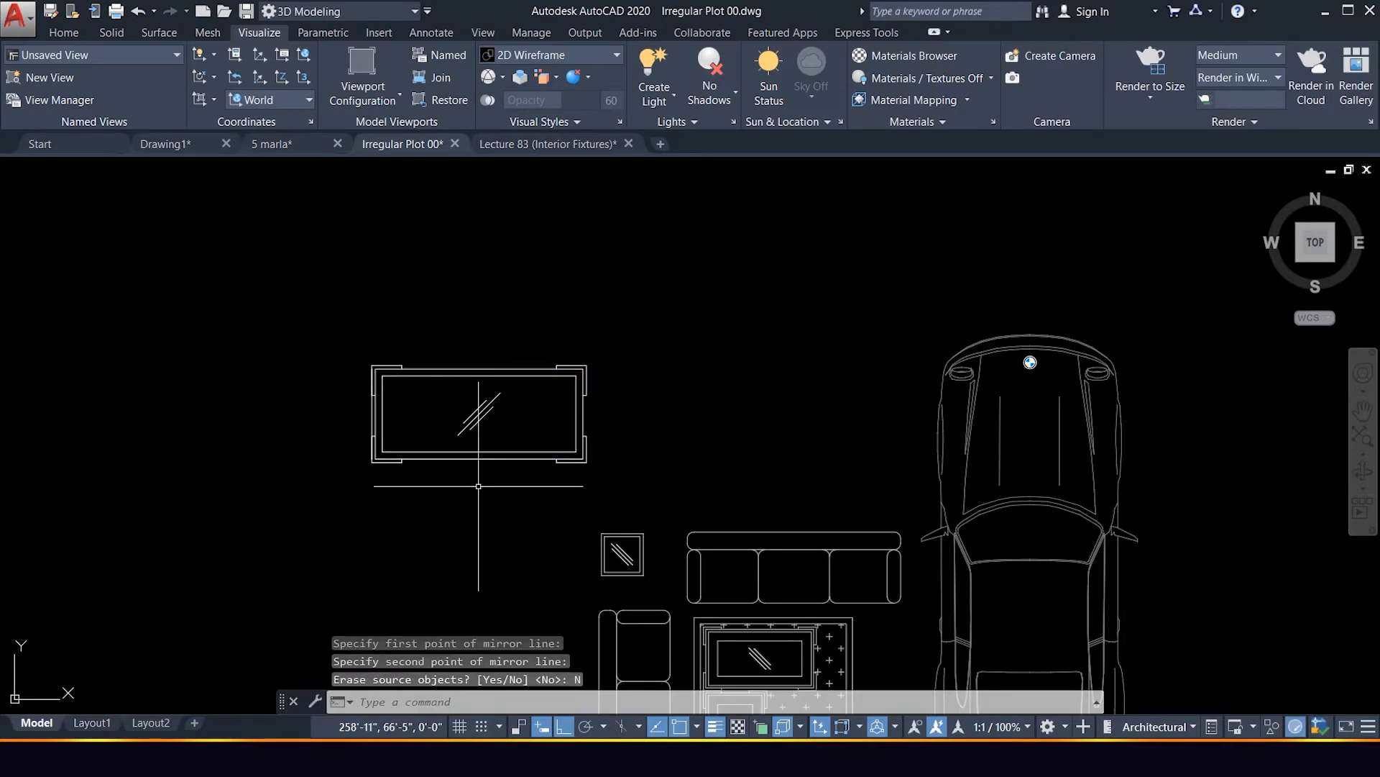
Trim the outermost left line of the table between the upper and lower corner brackets.
scroll(539, 405, "up", 5)
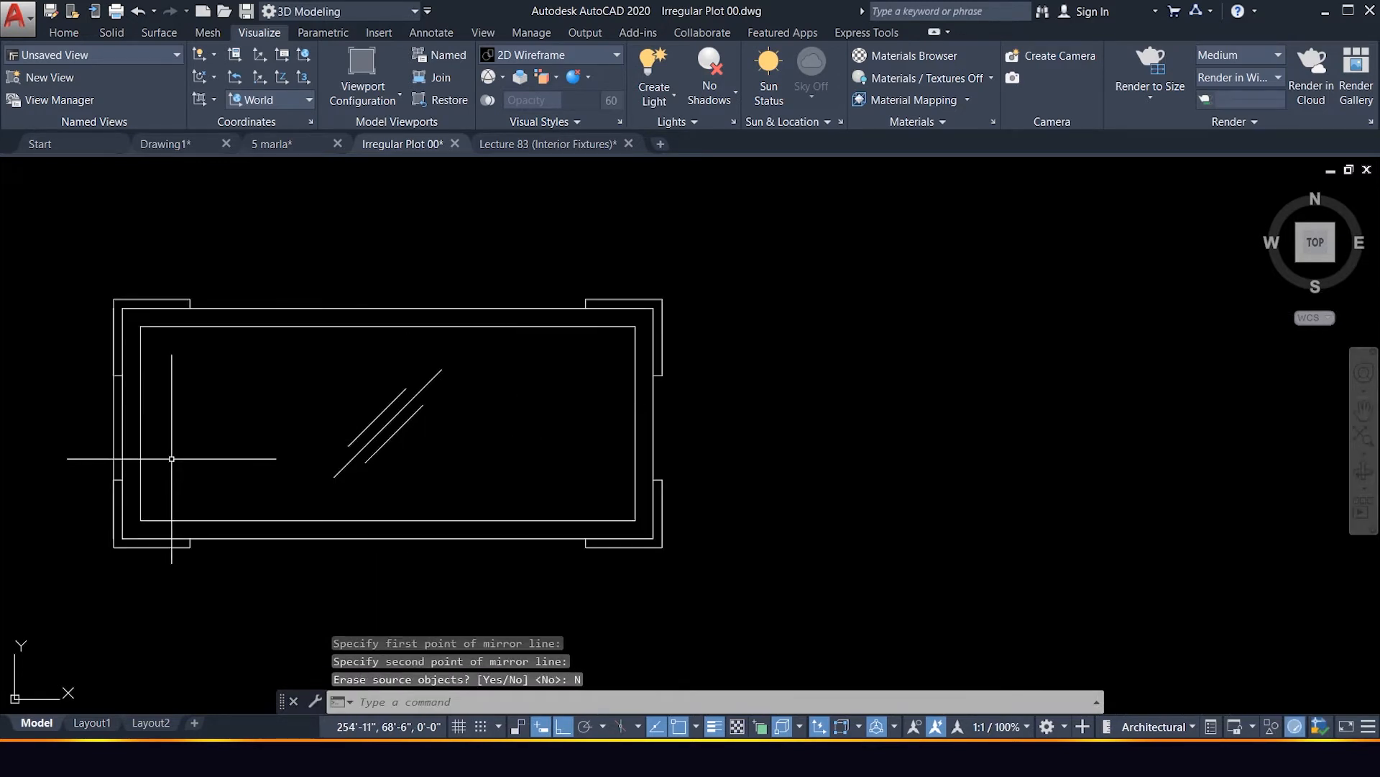
type("tr")
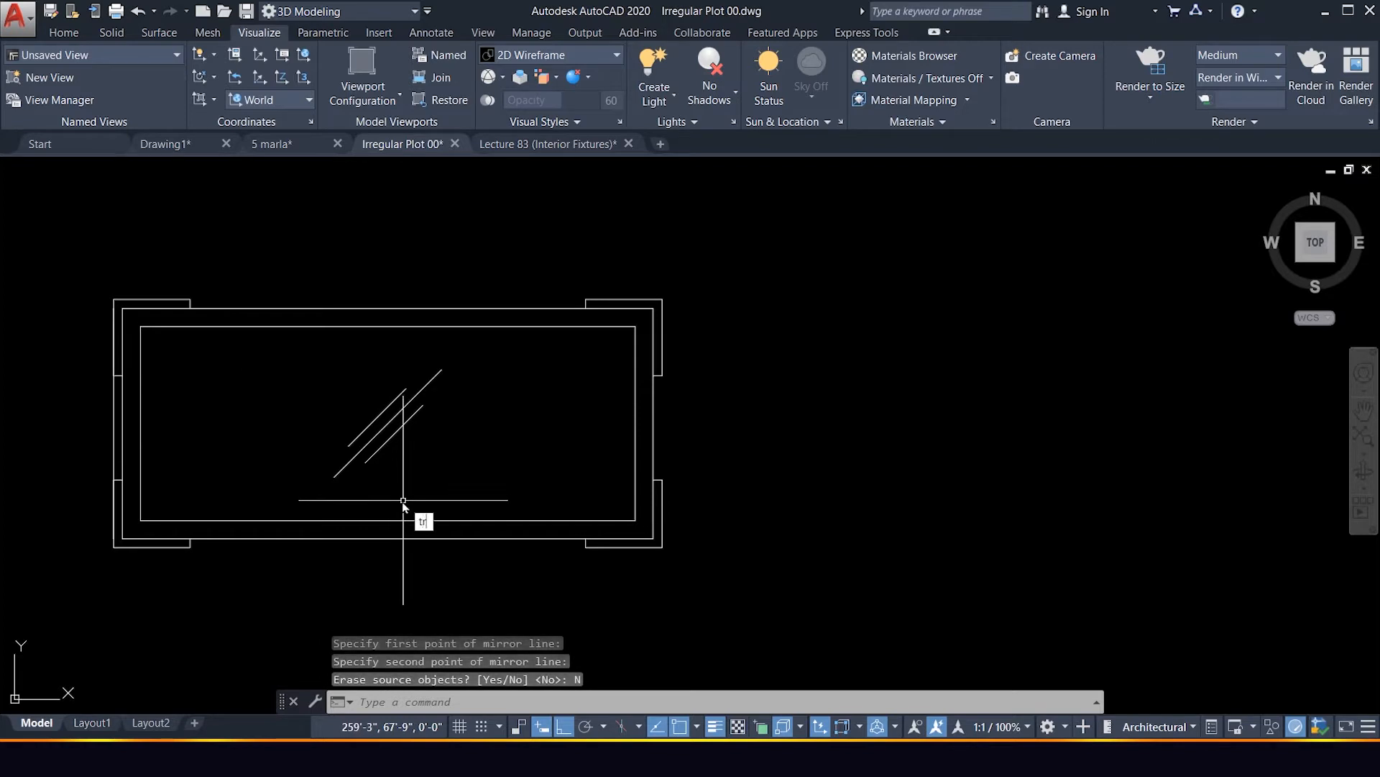
key("Return")
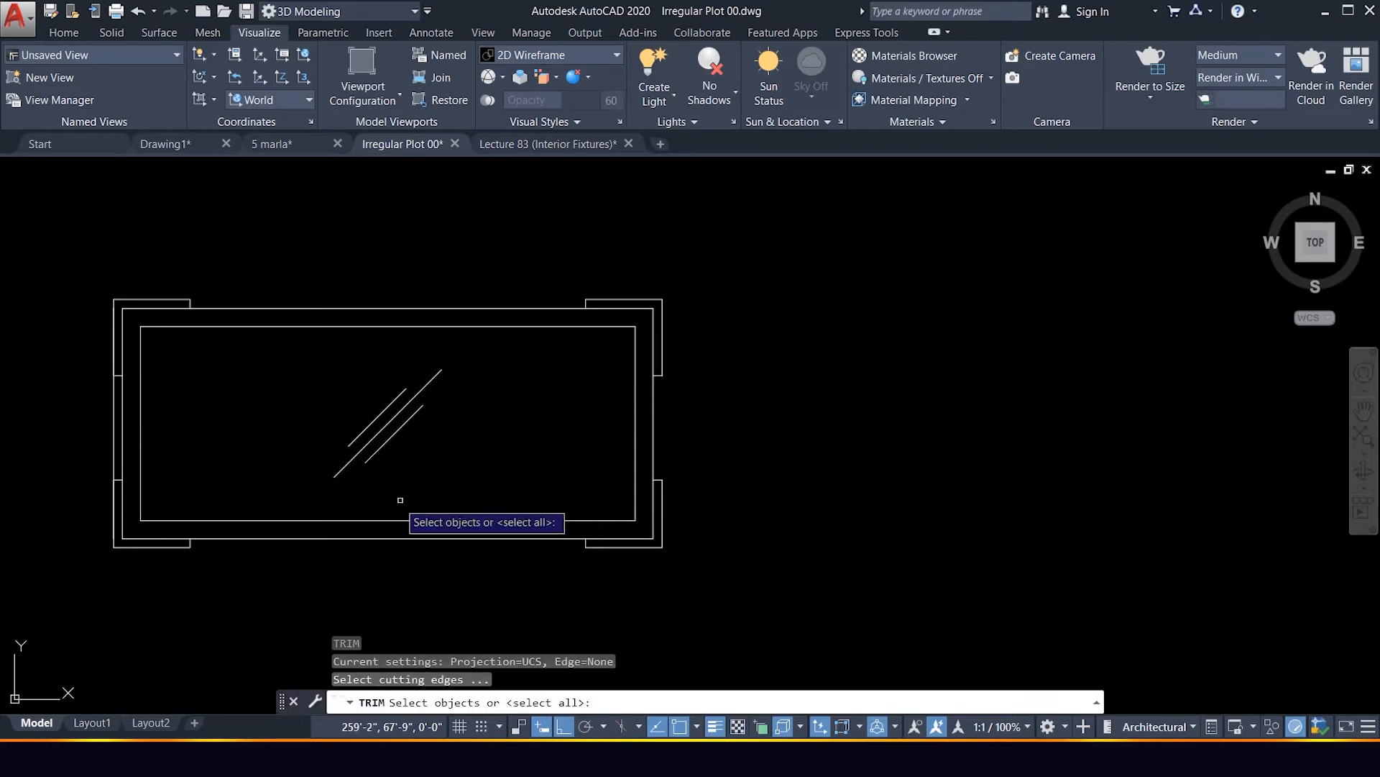
left_click(119, 442)
key("Return")
Examine the furniture symbols beside the floor plan and compare them with the furnished and unfurnished plans.
scroll(665, 478, "down", 5)
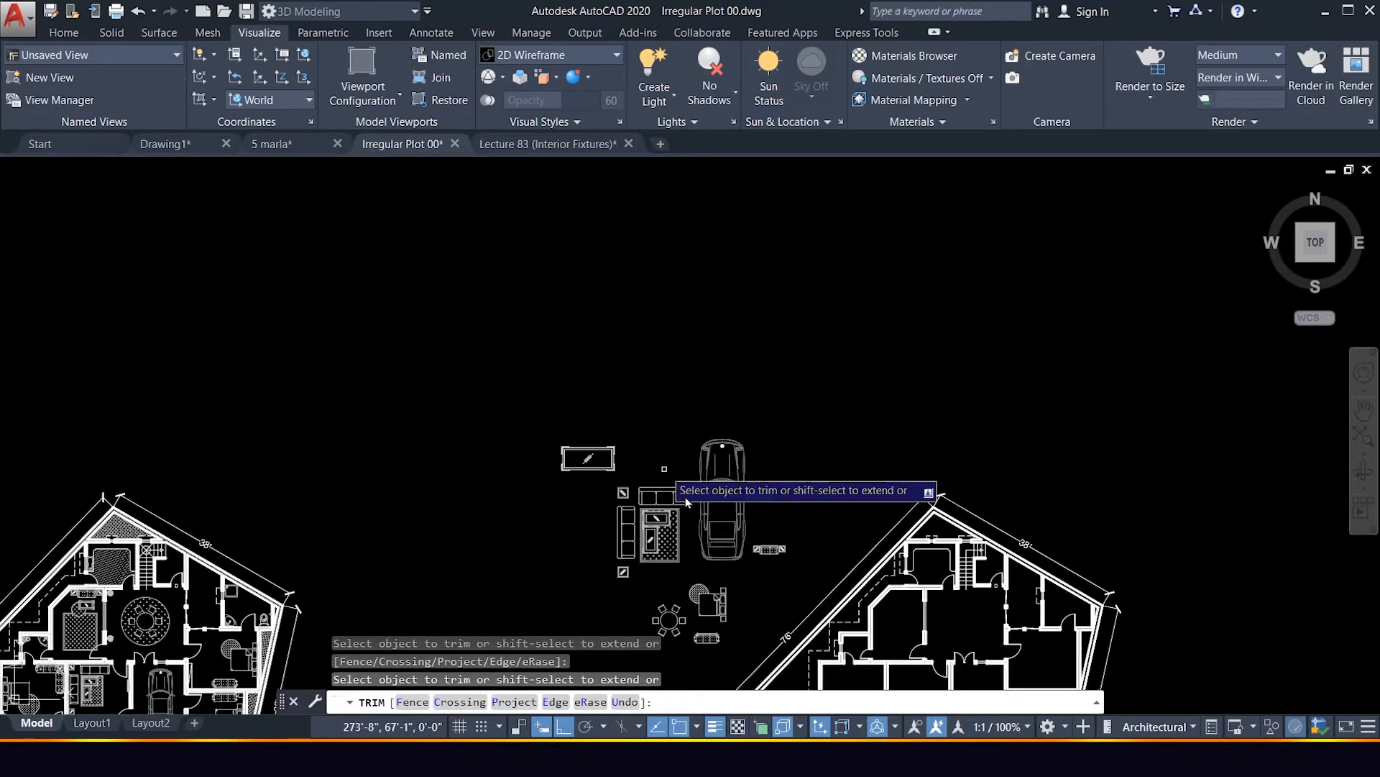
scroll(686, 496, "up", 6)
scroll(685, 494, "down", 7)
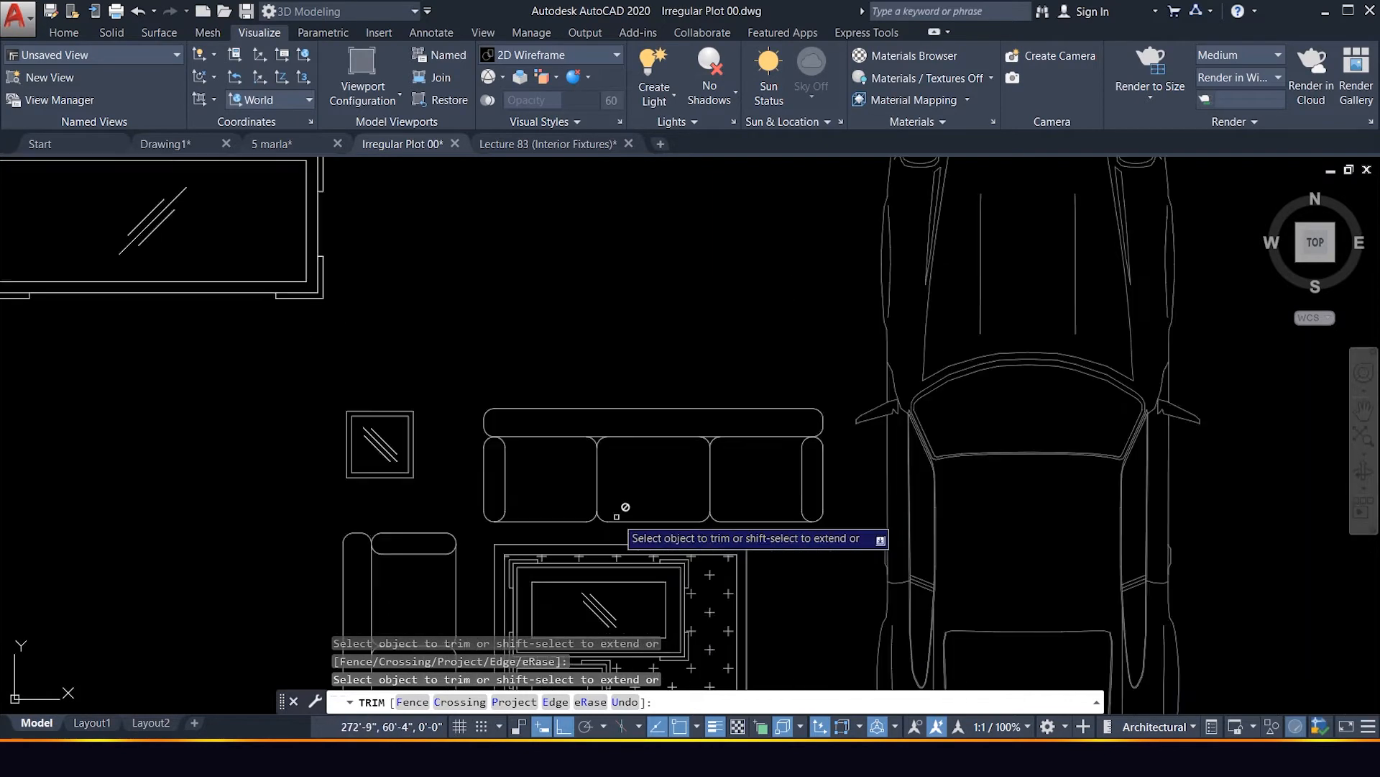
scroll(633, 504, "up", 4)
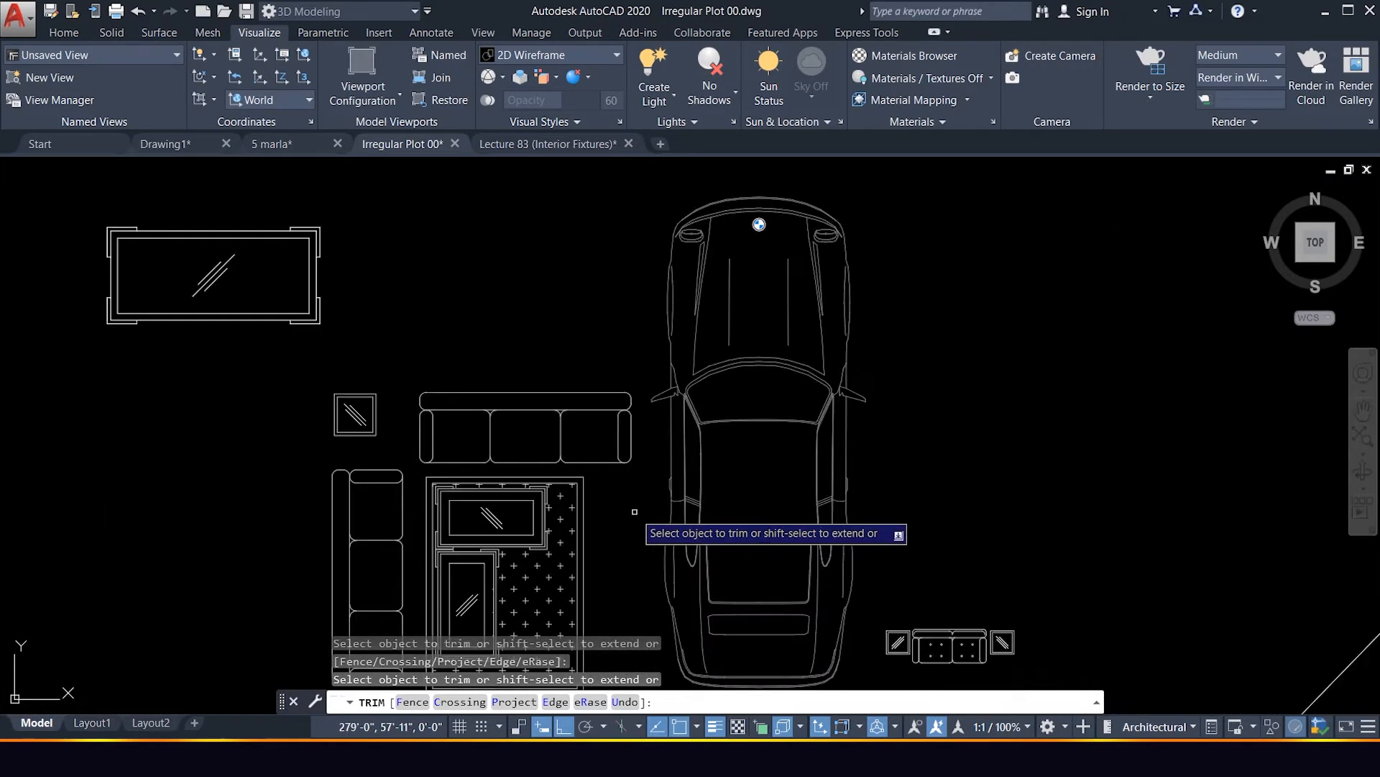
scroll(636, 489, "down", 4)
scroll(650, 550, "up", 9)
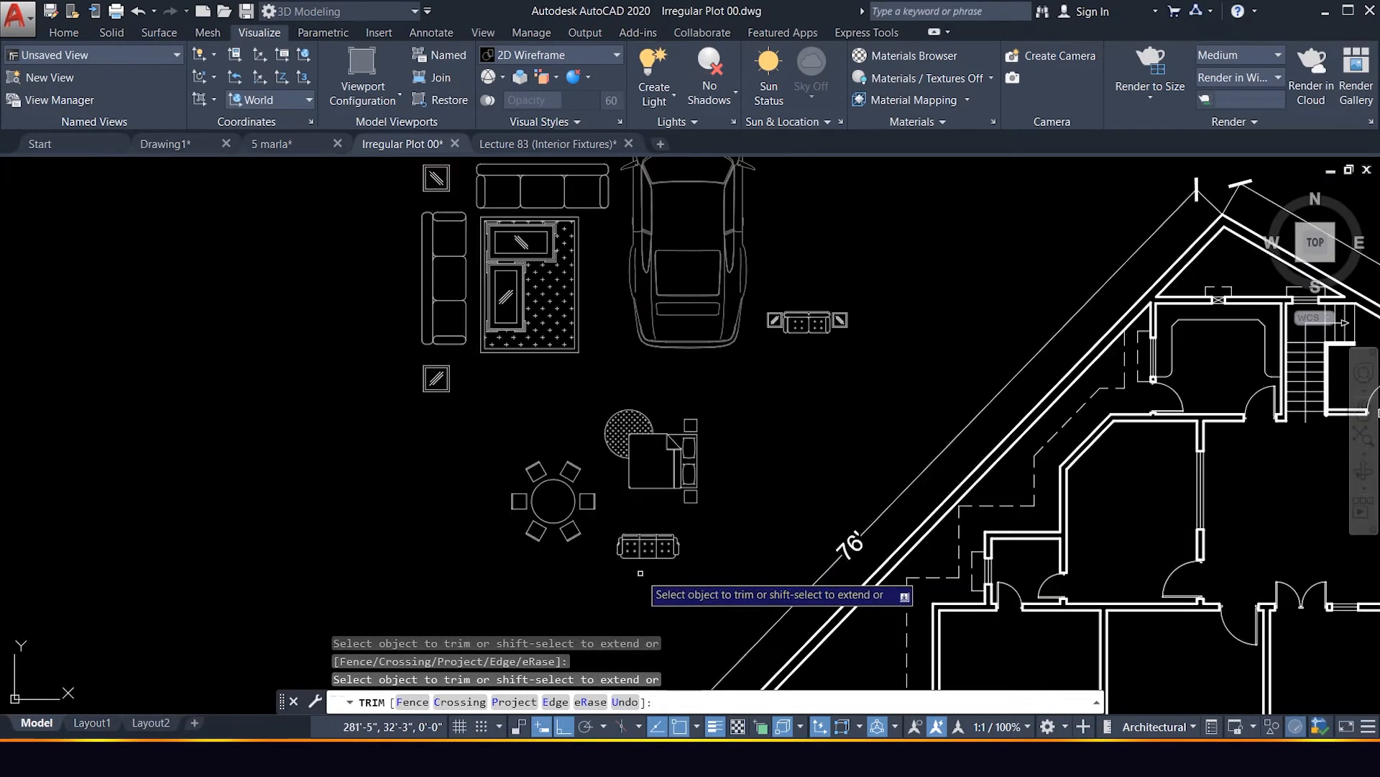
scroll(489, 475, "up", 1)
scroll(482, 486, "down", 4)
scroll(478, 484, "up", 4)
scroll(482, 483, "down", 4)
scroll(489, 475, "down", 5)
scroll(493, 469, "up", 4)
scroll(524, 444, "down", 4)
key("Escape")
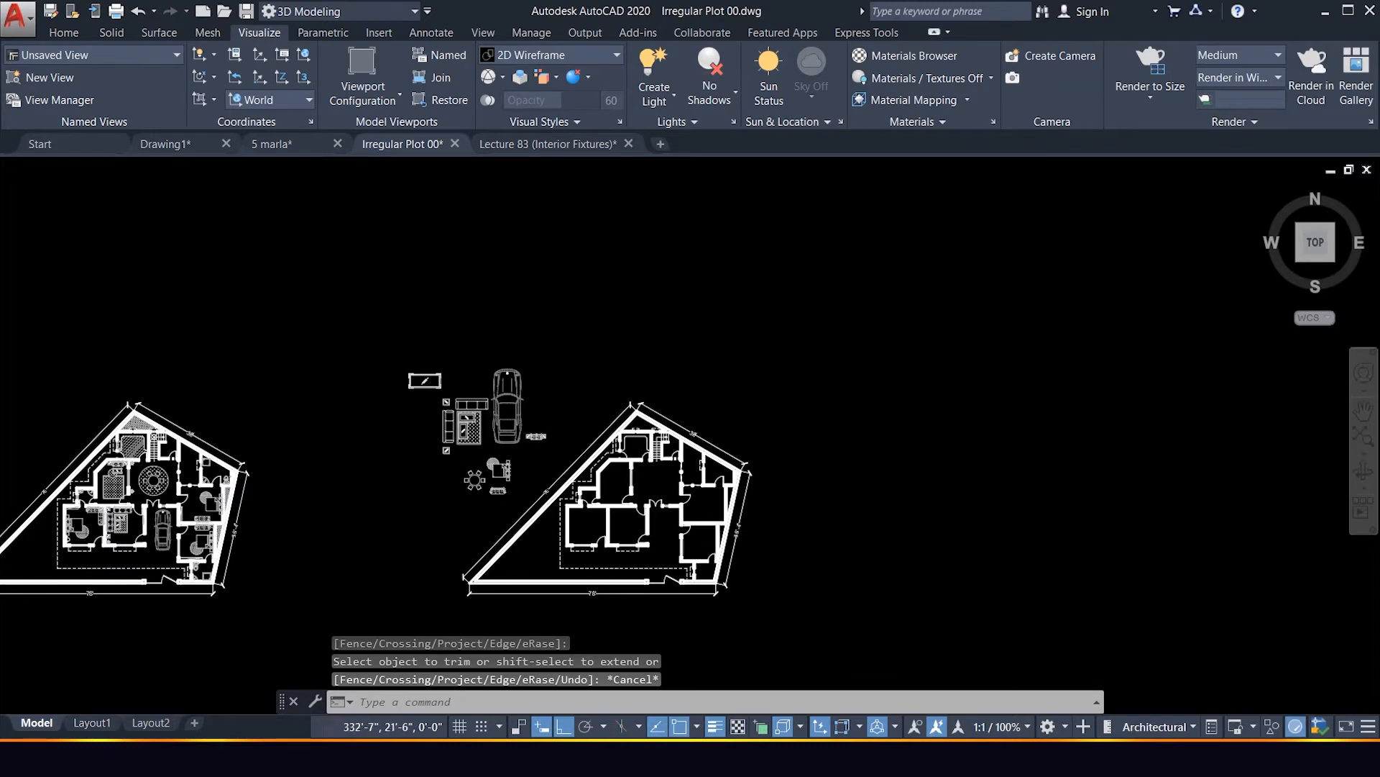
scroll(658, 530, "up", 4)
scroll(428, 410, "down", 4)
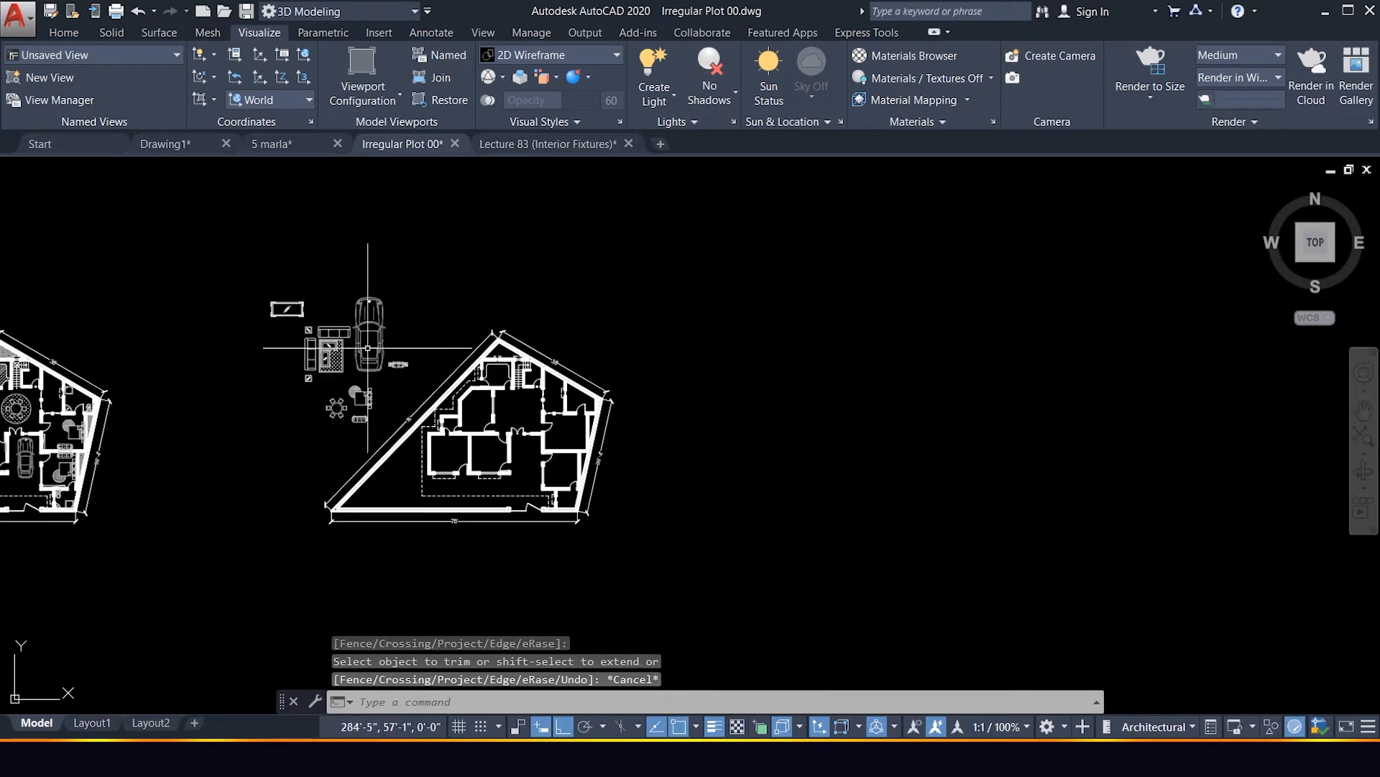
Copy the car symbol from its rear end to the empty area right of the unfurnished floor plan, with Ortho turned off.
scroll(367, 346, "up", 3)
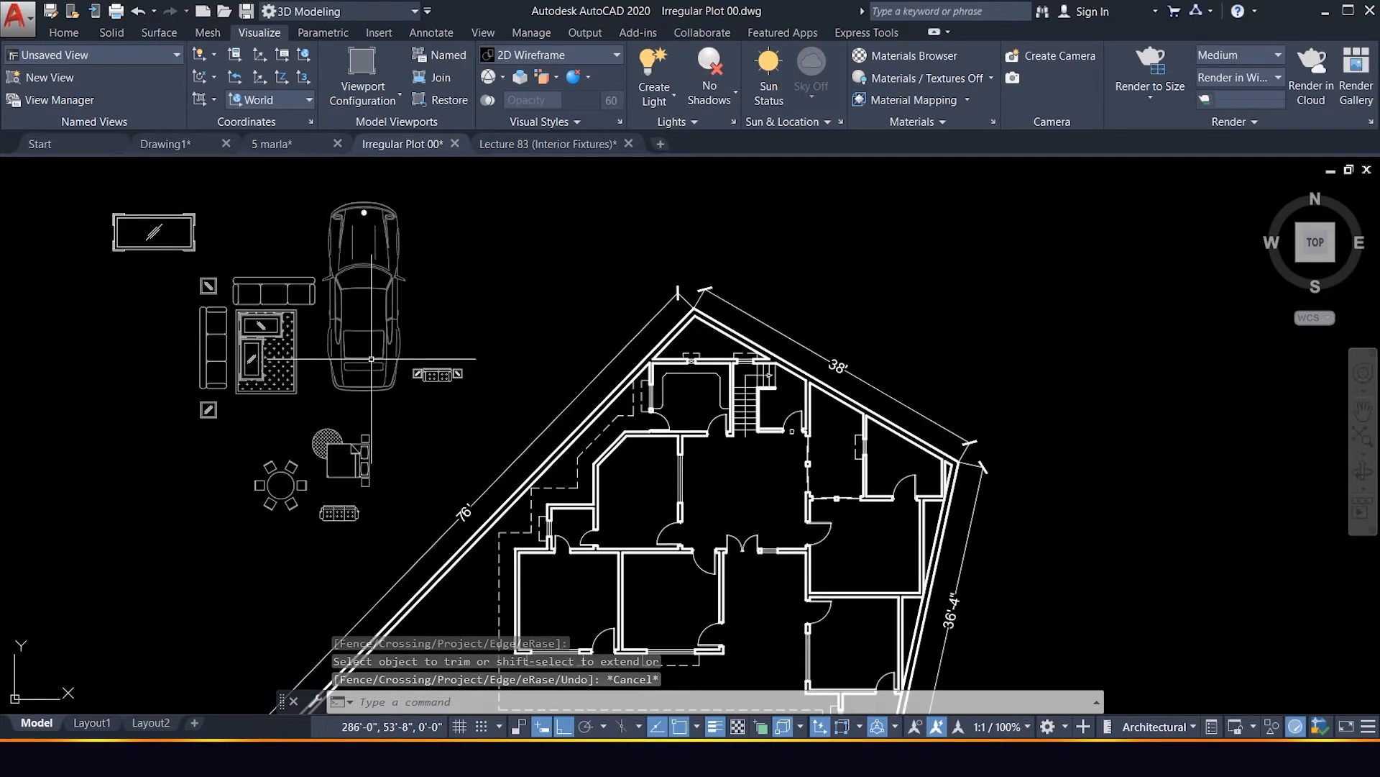
left_click(318, 197)
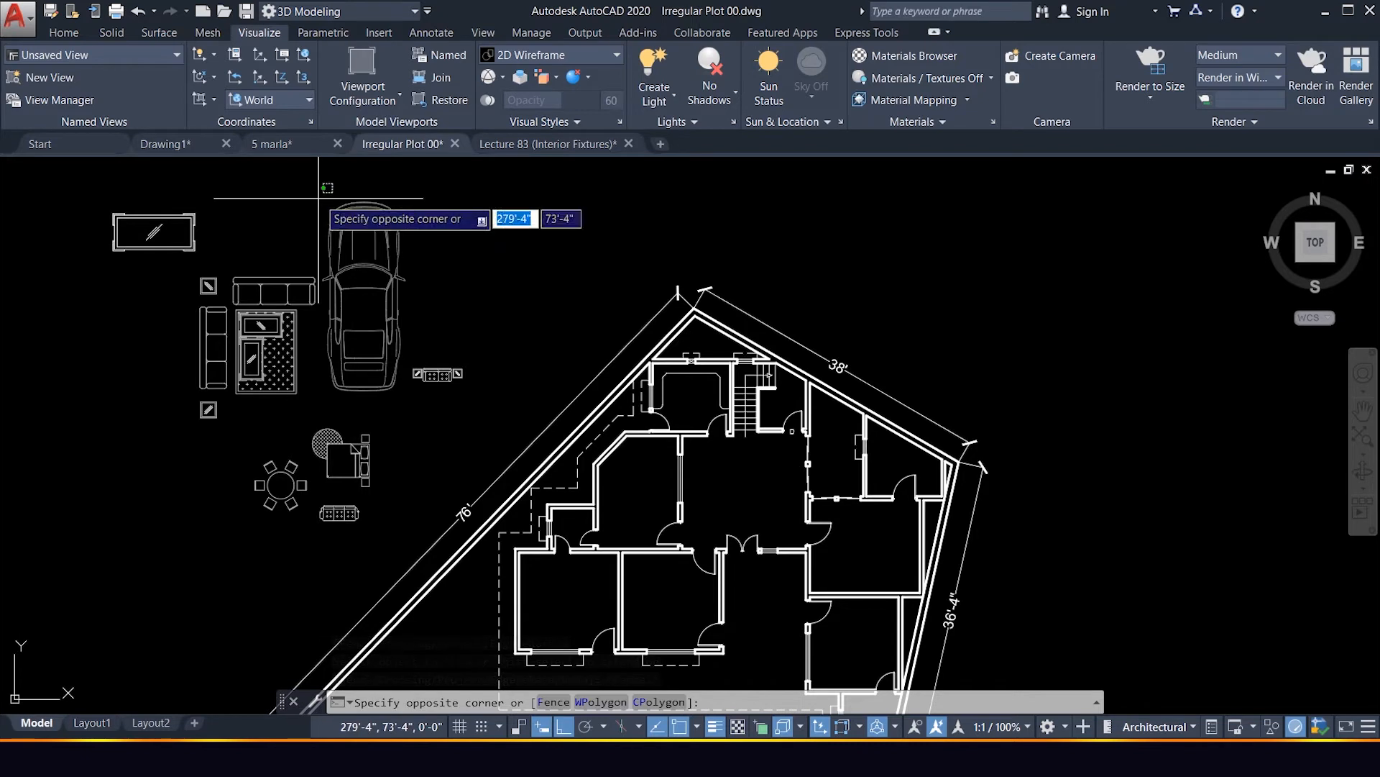
left_click(407, 400)
type("c")
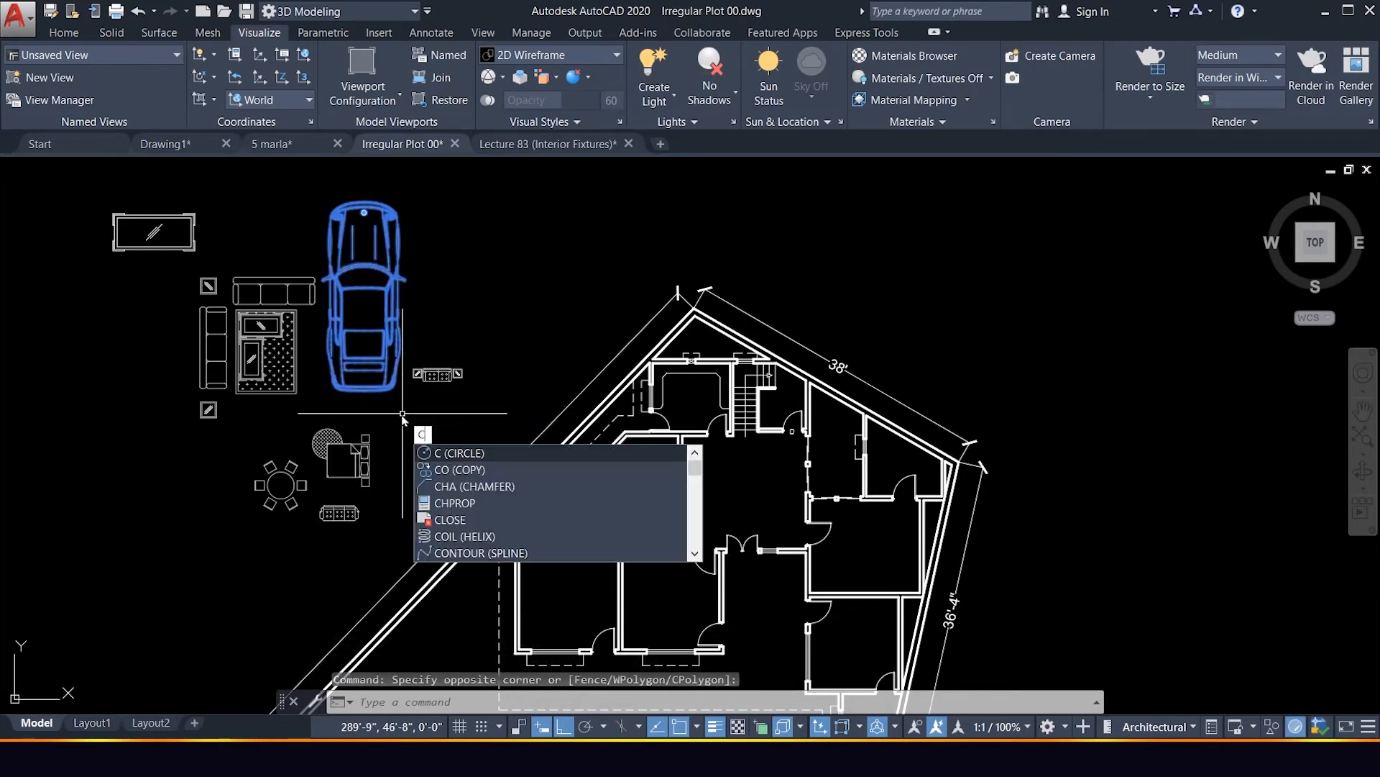
type("o")
key("Return")
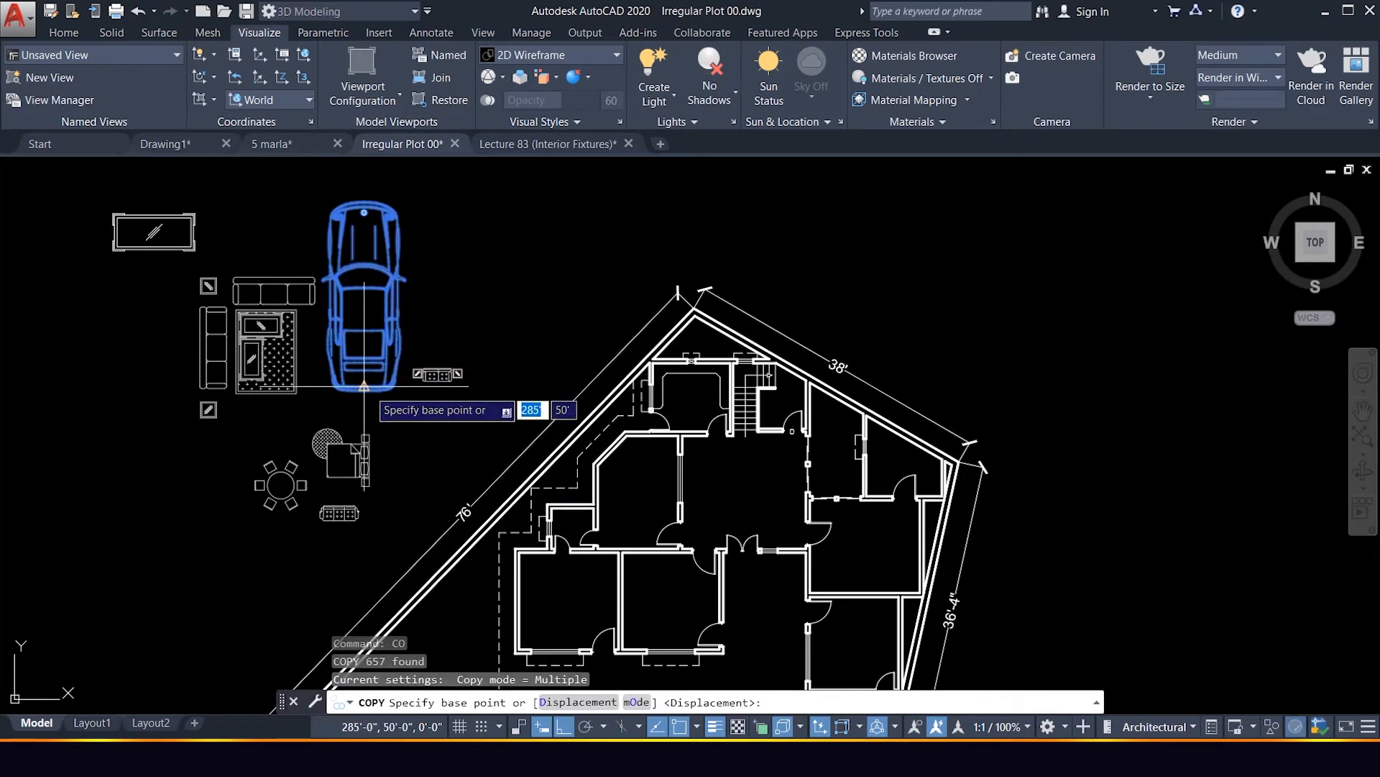
left_click(364, 386)
scroll(561, 388, "down", 5)
scroll(561, 392, "up", 9)
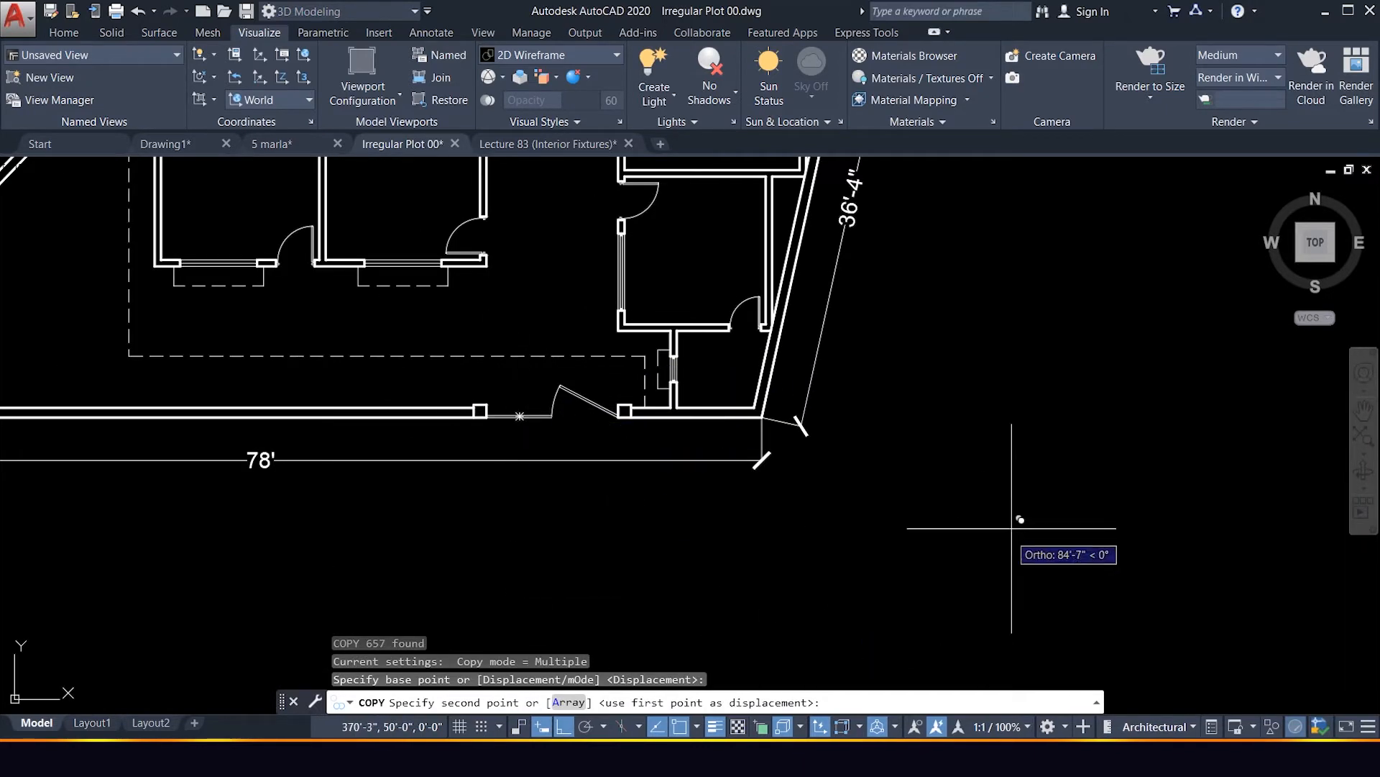
scroll(1035, 582, "down", 6)
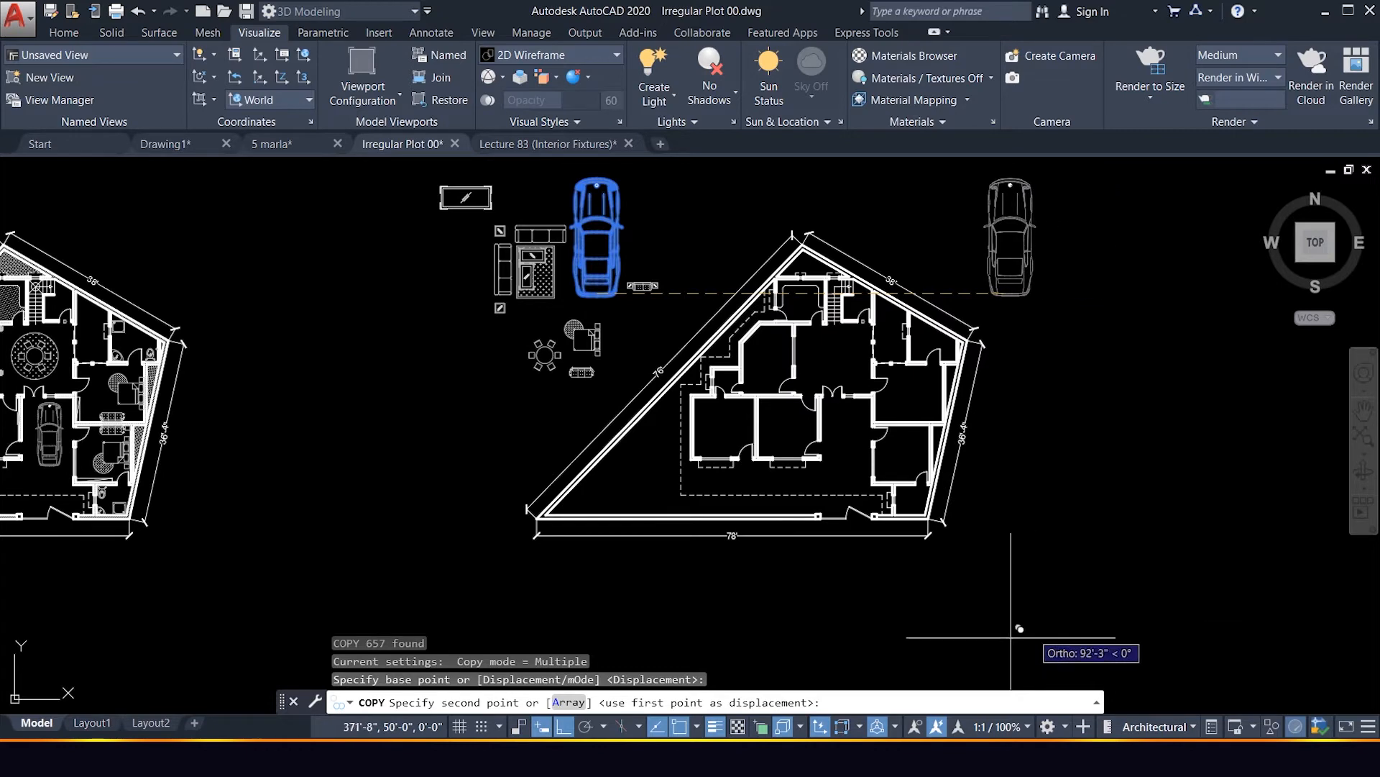
left_click(564, 726)
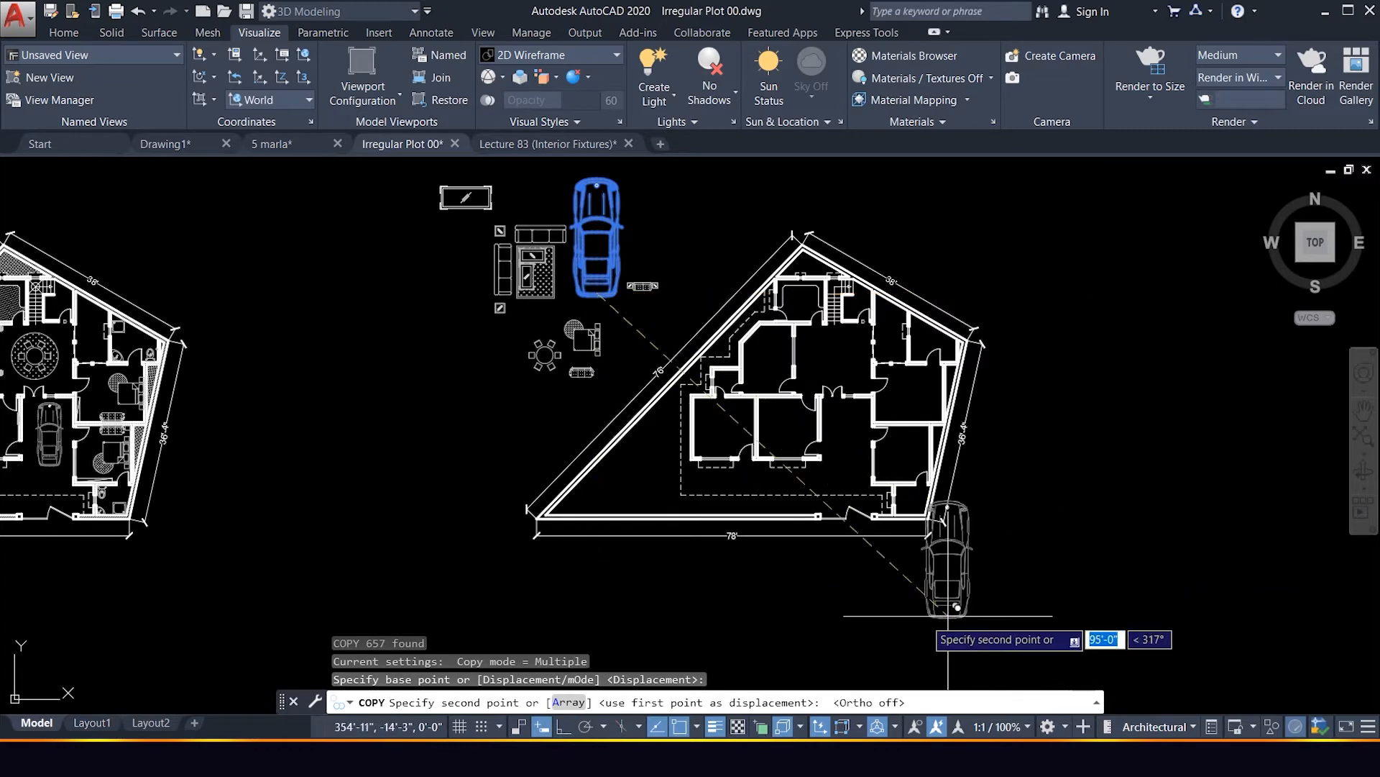
scroll(867, 510, "up", 2)
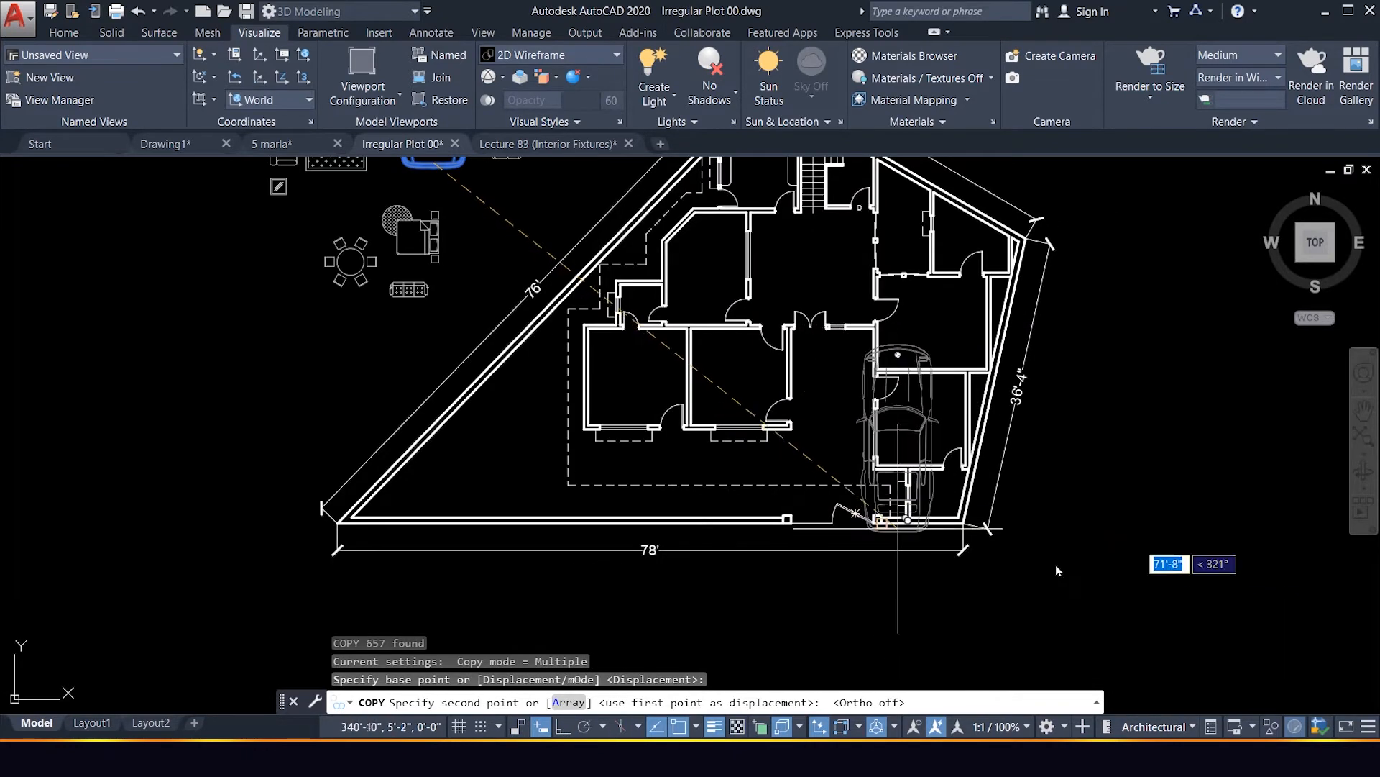
left_click(1159, 553)
key("Escape")
Scale the copied car down, using the middle of its rear end as the base point.
left_click(1217, 588)
left_click(1102, 339)
type("s")
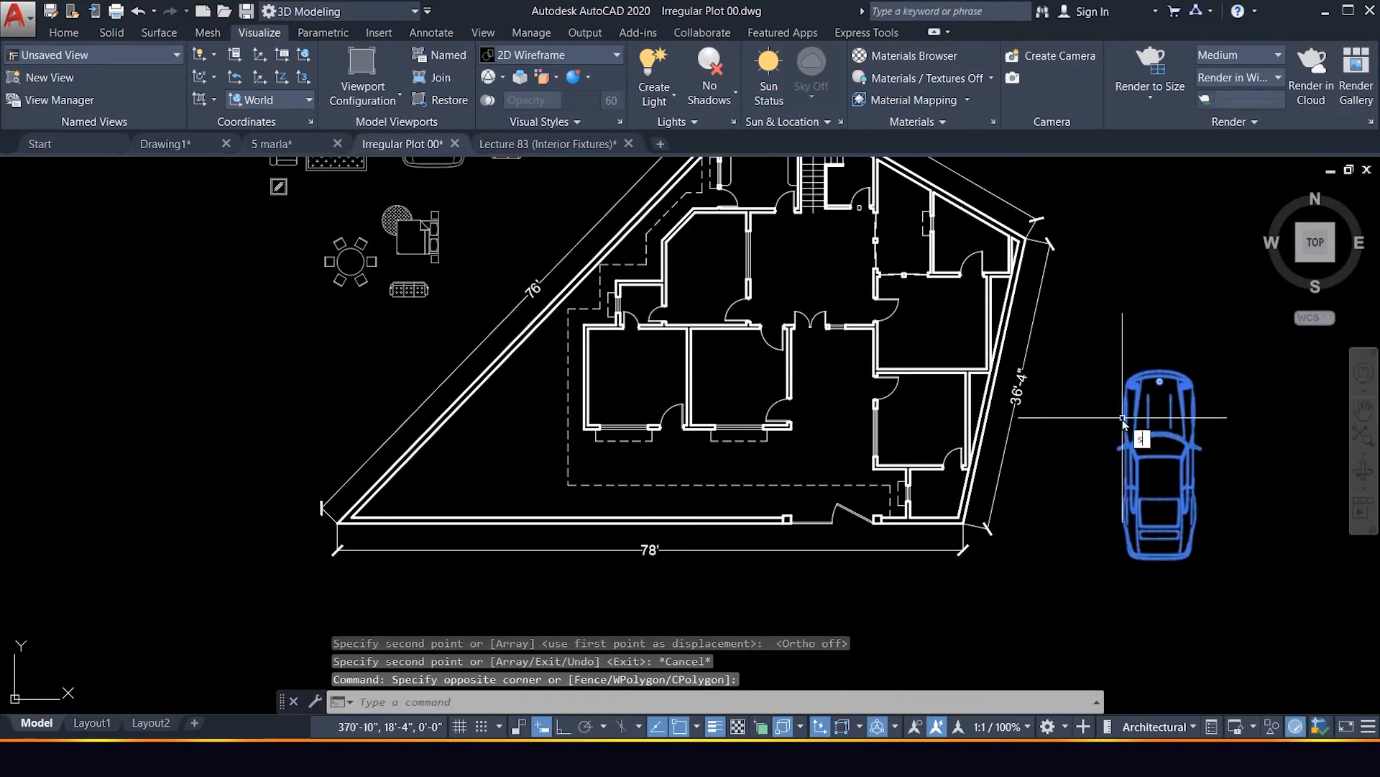
type("c")
key("Return")
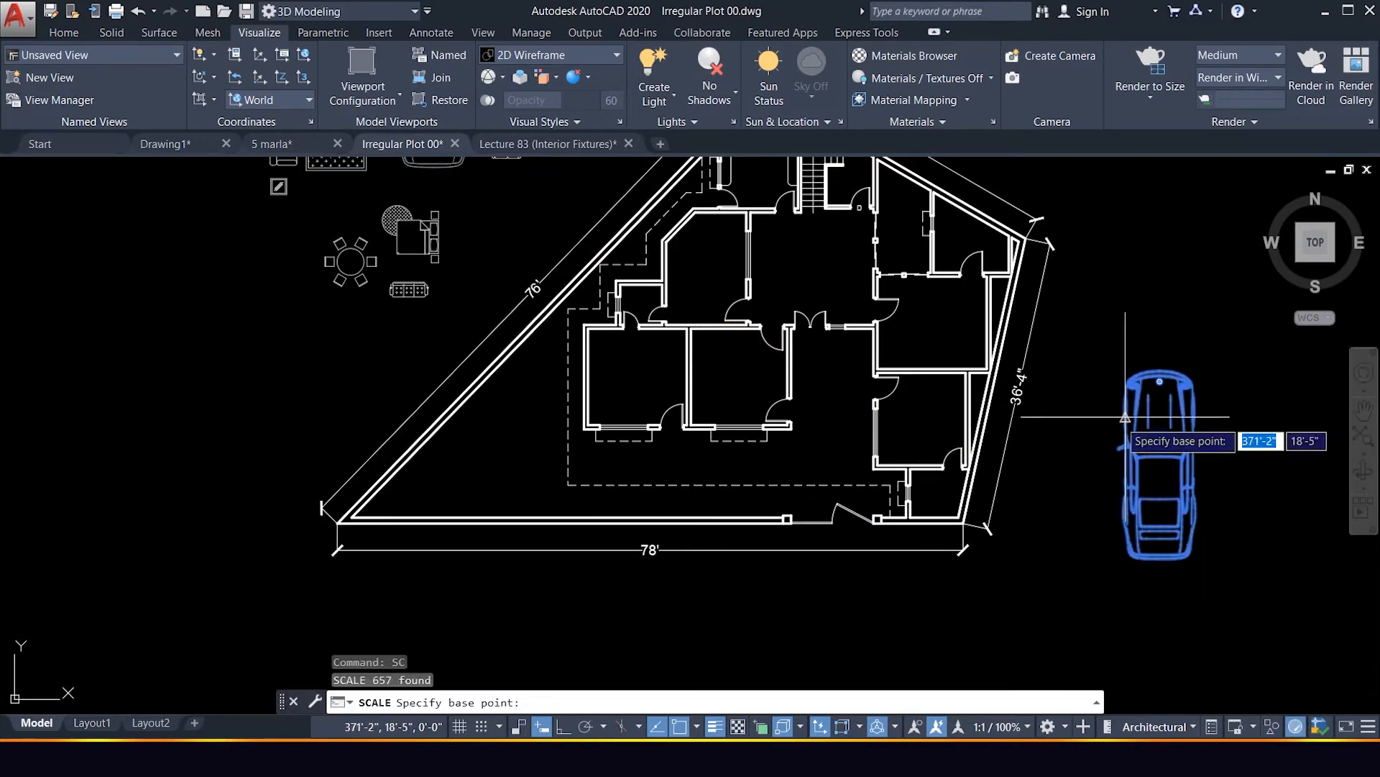
left_click(1160, 555)
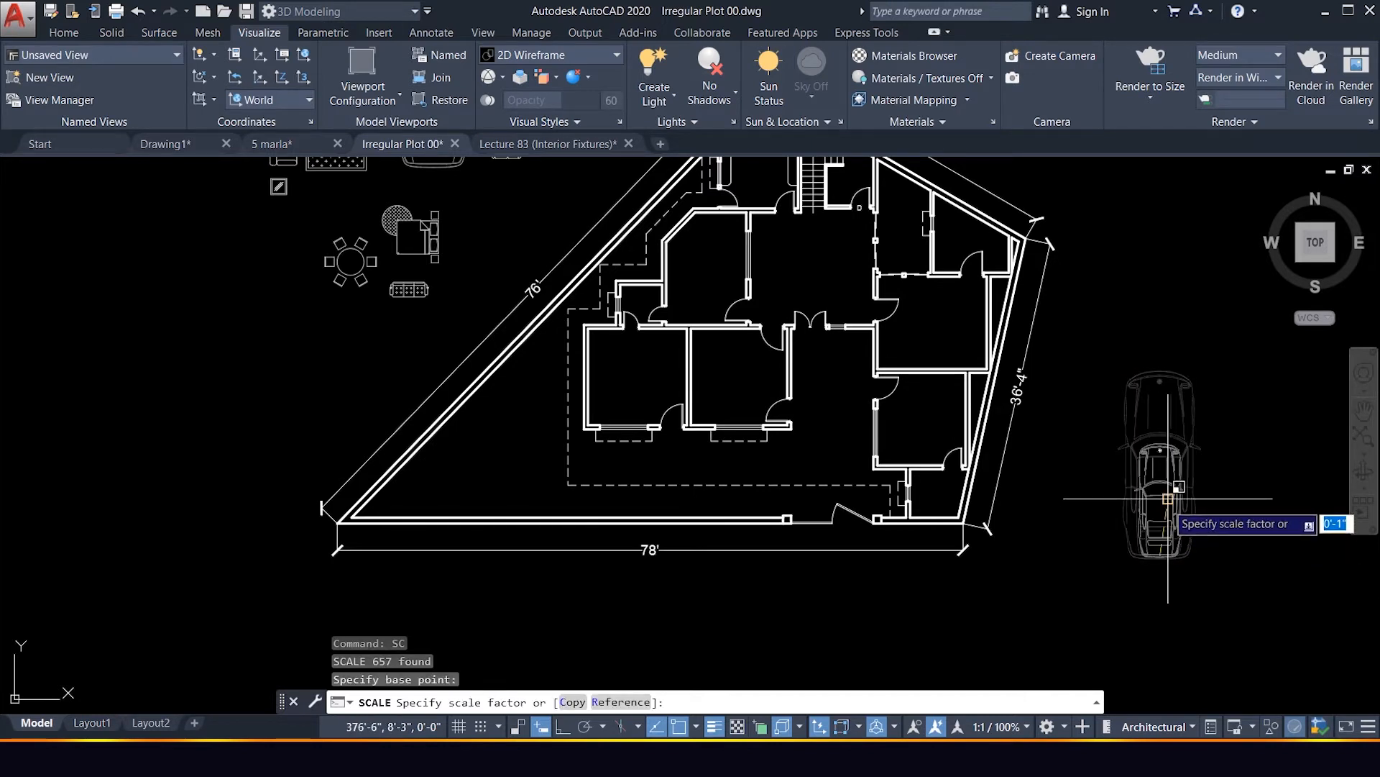
left_click(1165, 496)
Move the scaled-down car into the open parking space between the lower rooms, inside the main gate of the unfurnished plan.
left_click(1195, 588)
left_click(1130, 458)
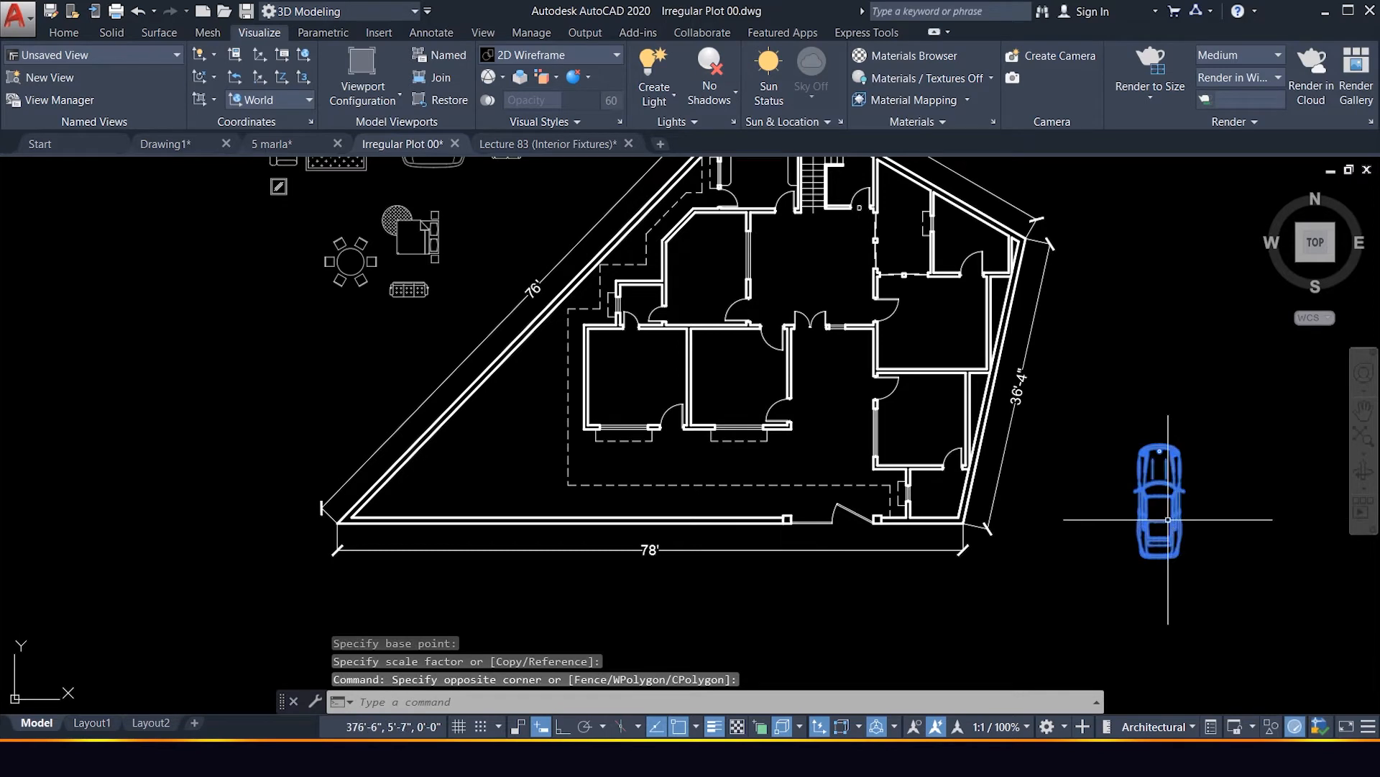
key("Return")
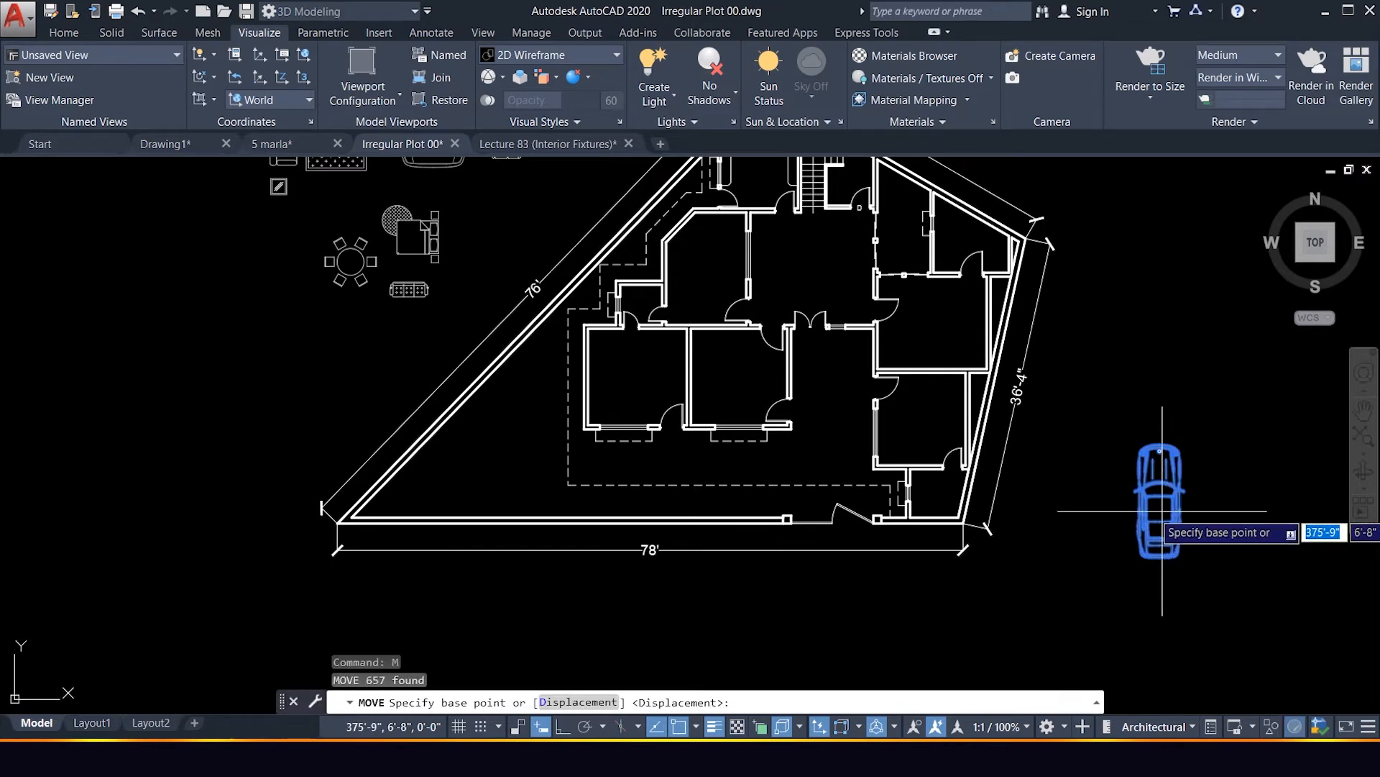
left_click(1174, 516)
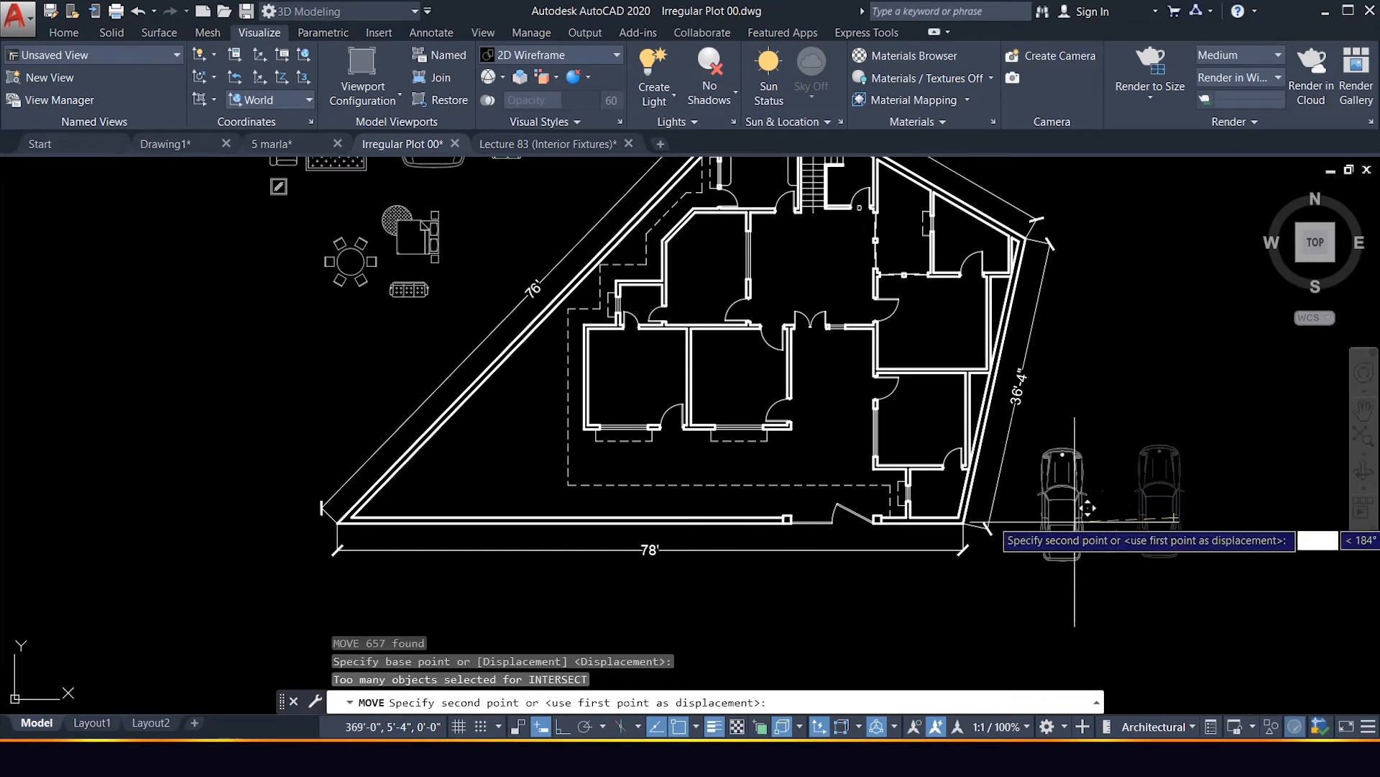
left_click(857, 405)
scroll(789, 431, "down", 5)
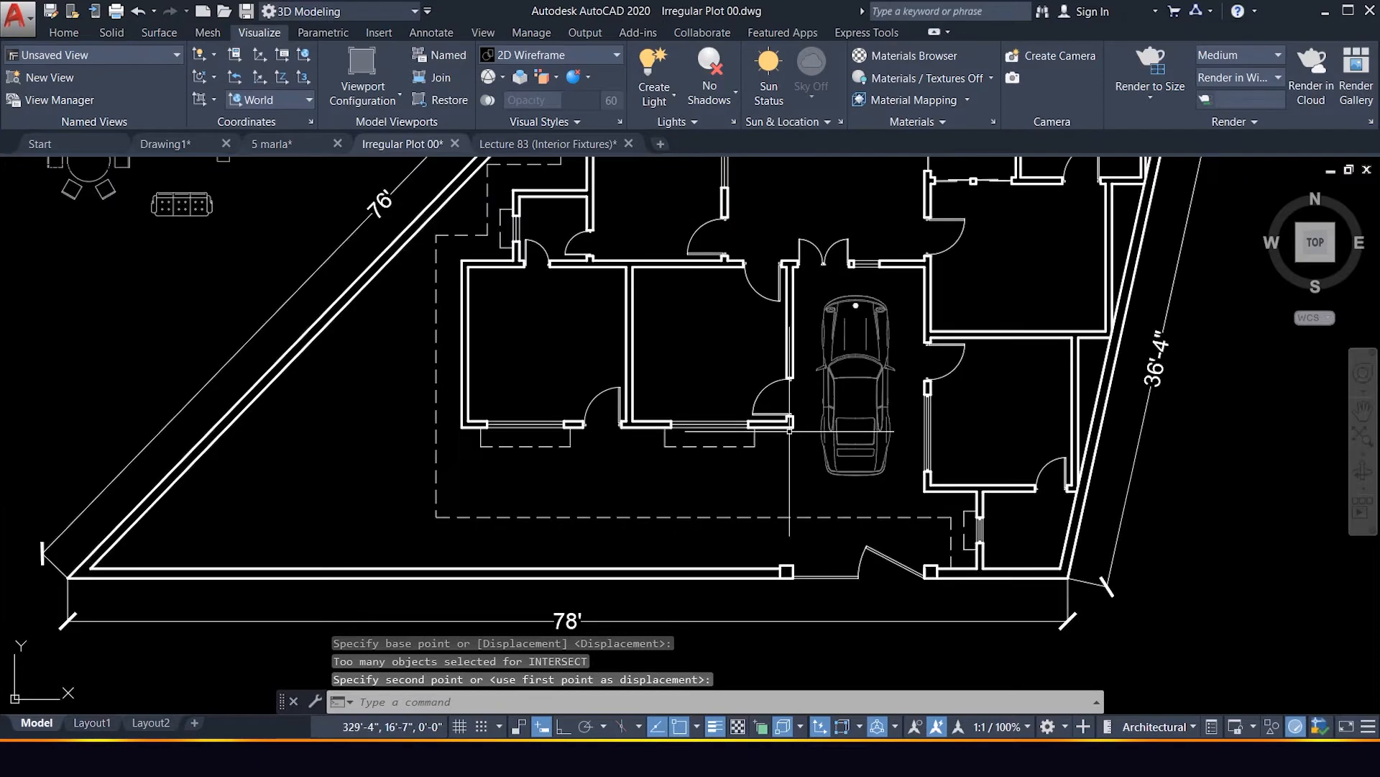
scroll(758, 412, "up", 3)
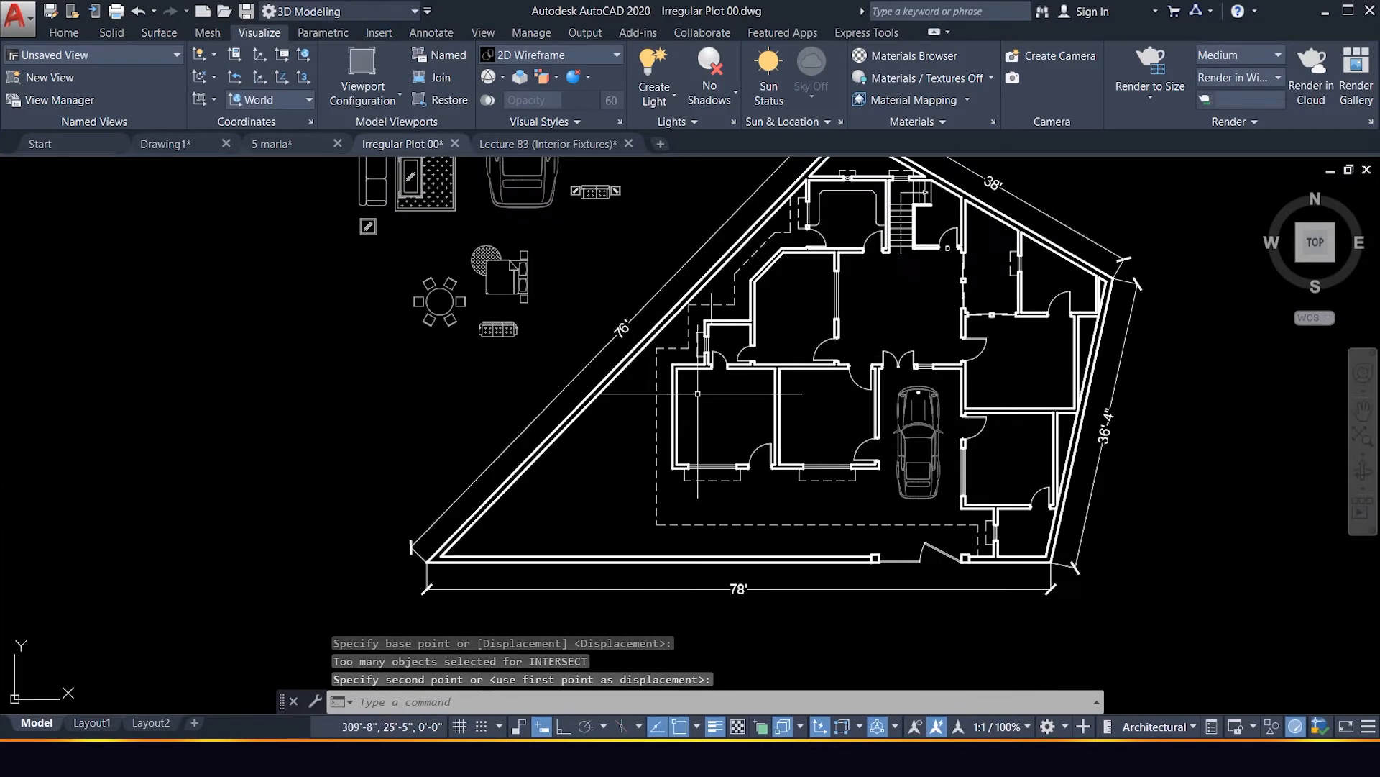
scroll(575, 324, "down", 2)
scroll(562, 316, "up", 3)
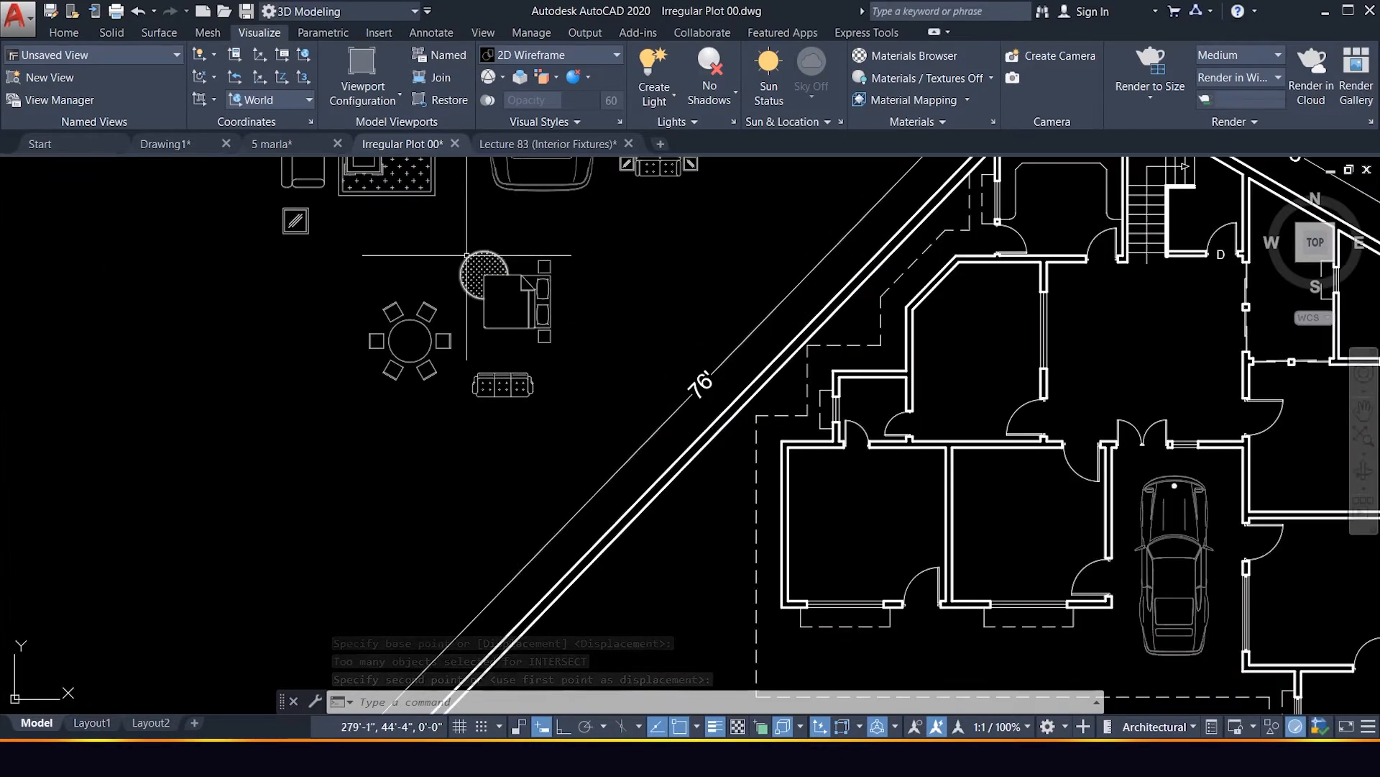
left_click(455, 234)
left_click(579, 348)
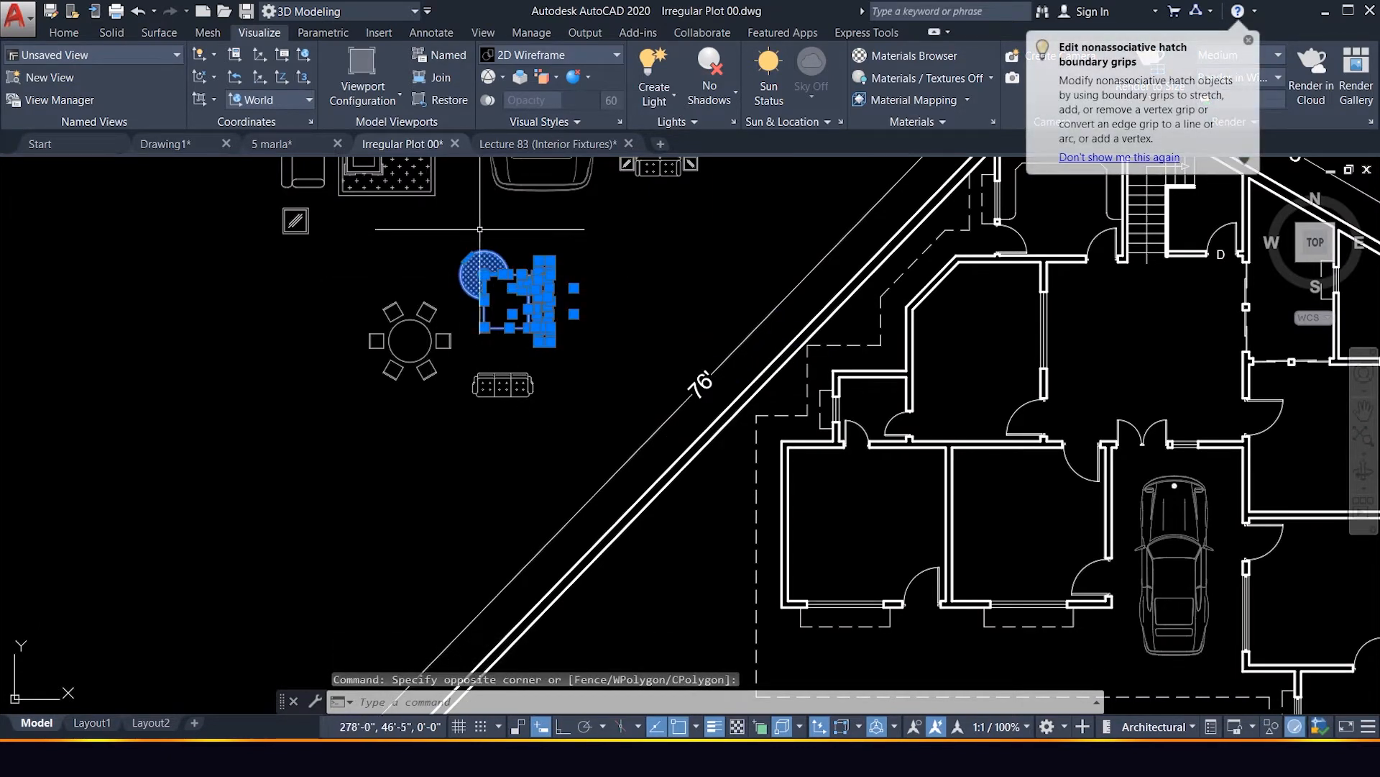
type("m")
key("Return")
left_click(528, 301)
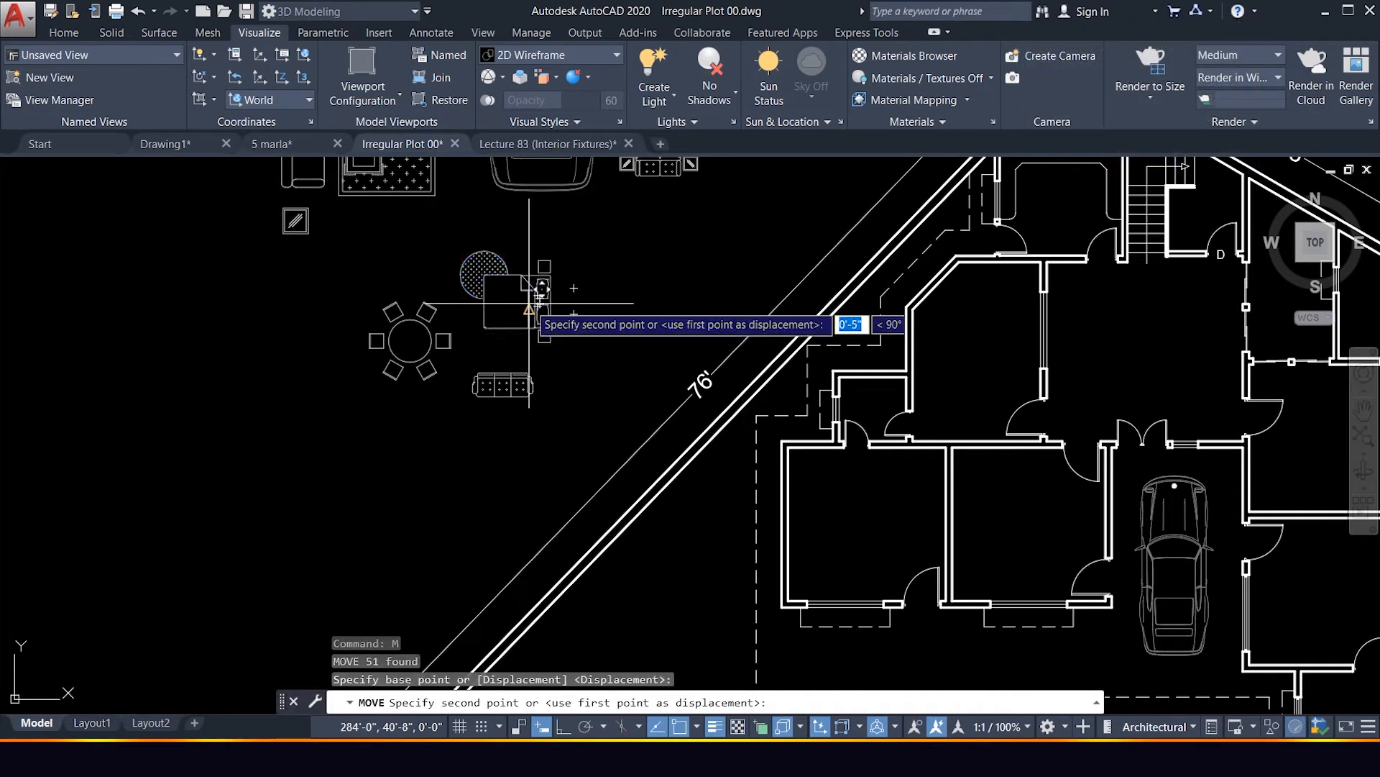
key("Escape")
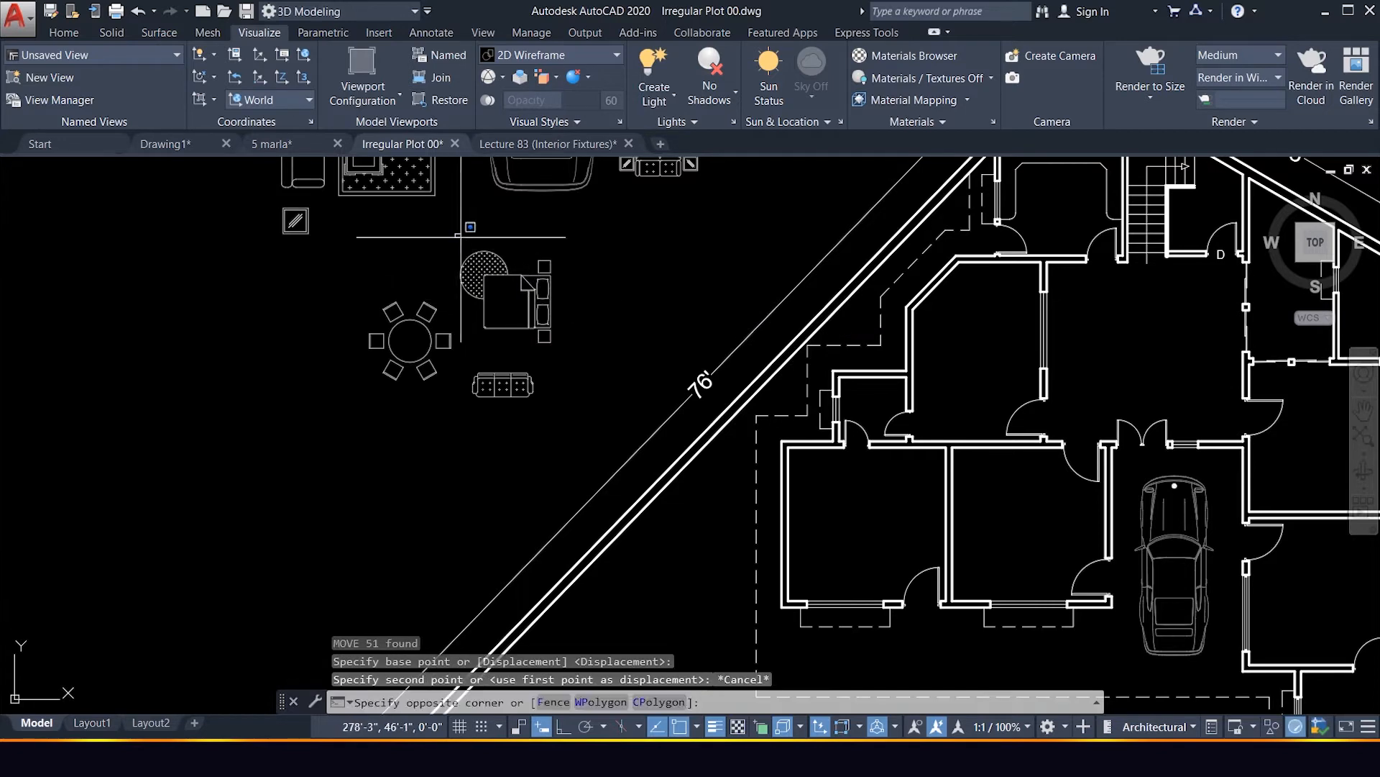
Move the bed set with side tables and round rug into the lower right bedroom, headboard against the right wall.
left_click(565, 334)
type("m")
key("Return")
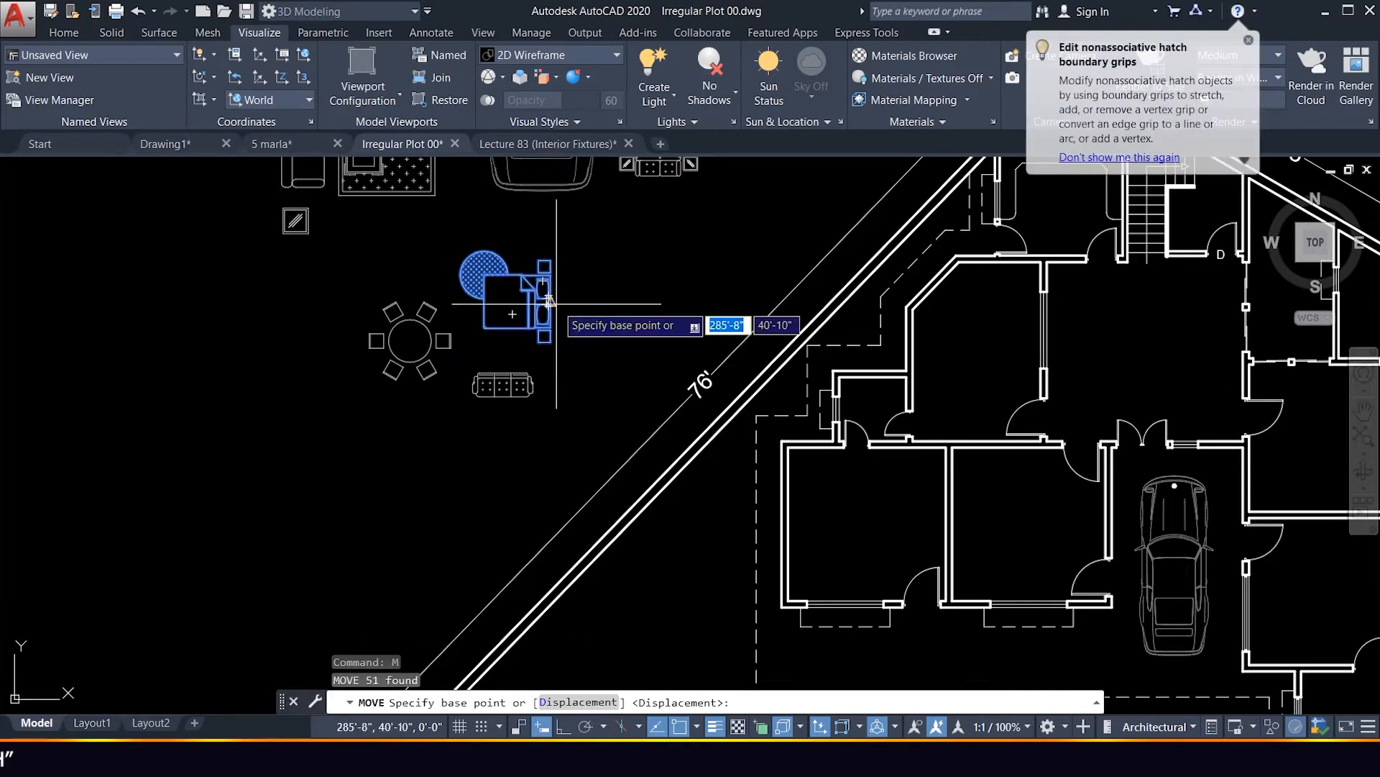
scroll(550, 304, "up", 6)
left_click(550, 303)
scroll(666, 407, "down", 4)
scroll(681, 404, "down", 5)
scroll(981, 510, "up", 7)
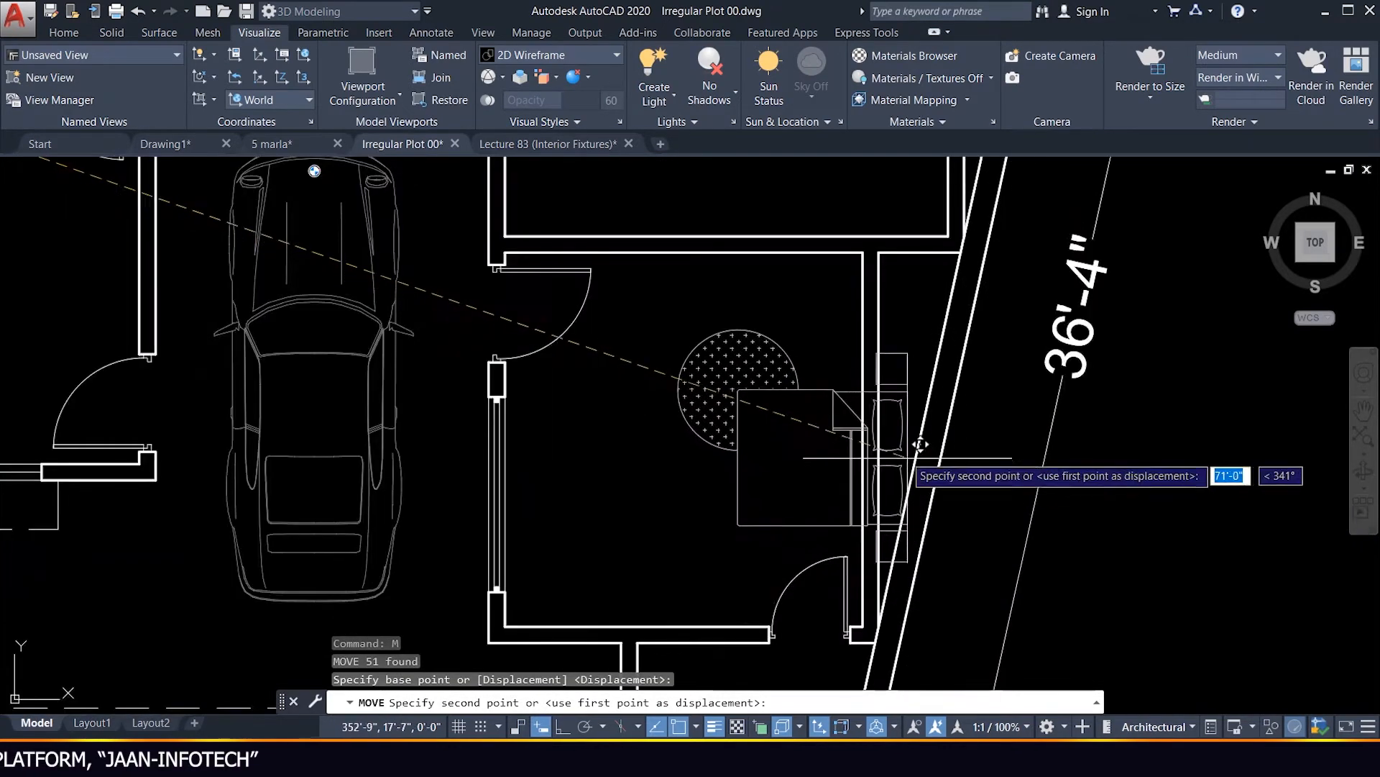
left_click(863, 441)
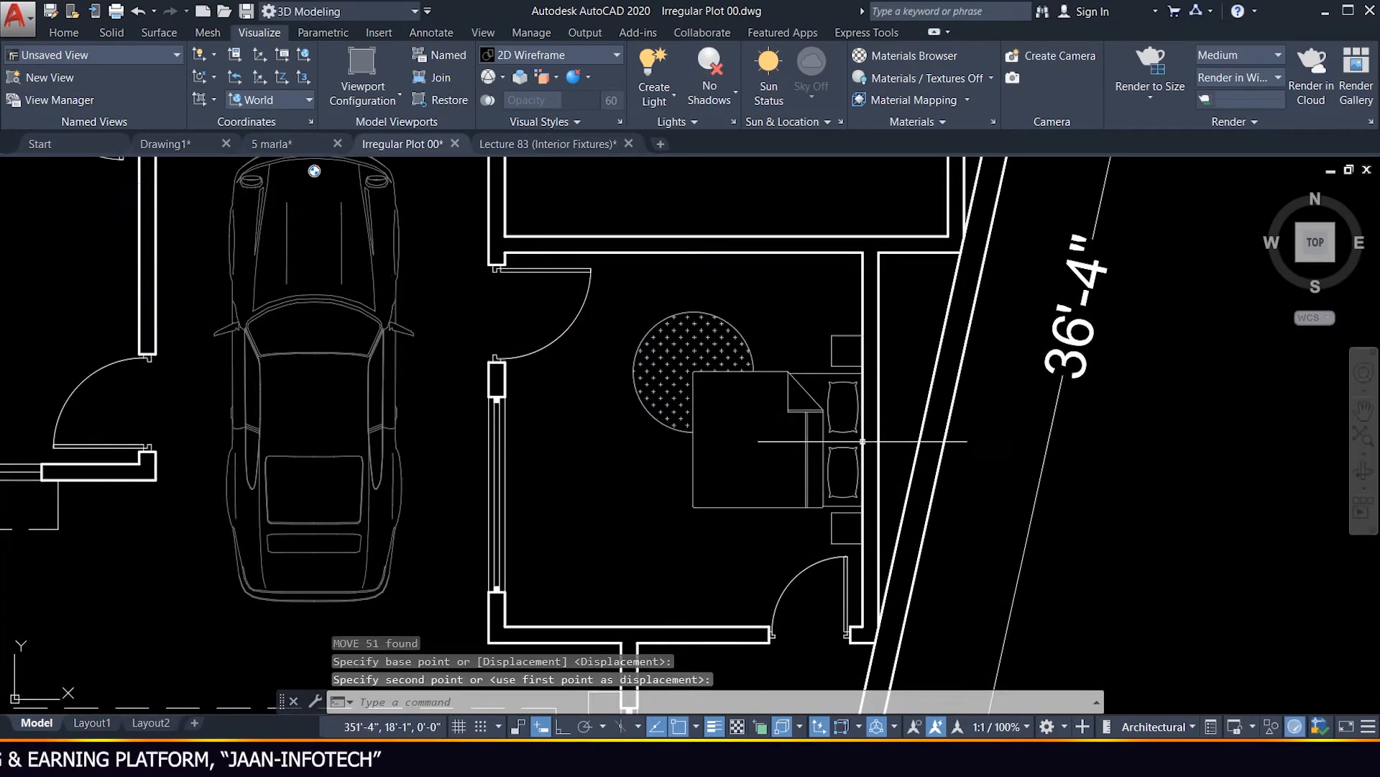
Compare the furniture layout of the furnished reference plan with the plan being furnished.
scroll(1007, 446, "down", 5)
scroll(1049, 459, "down", 2)
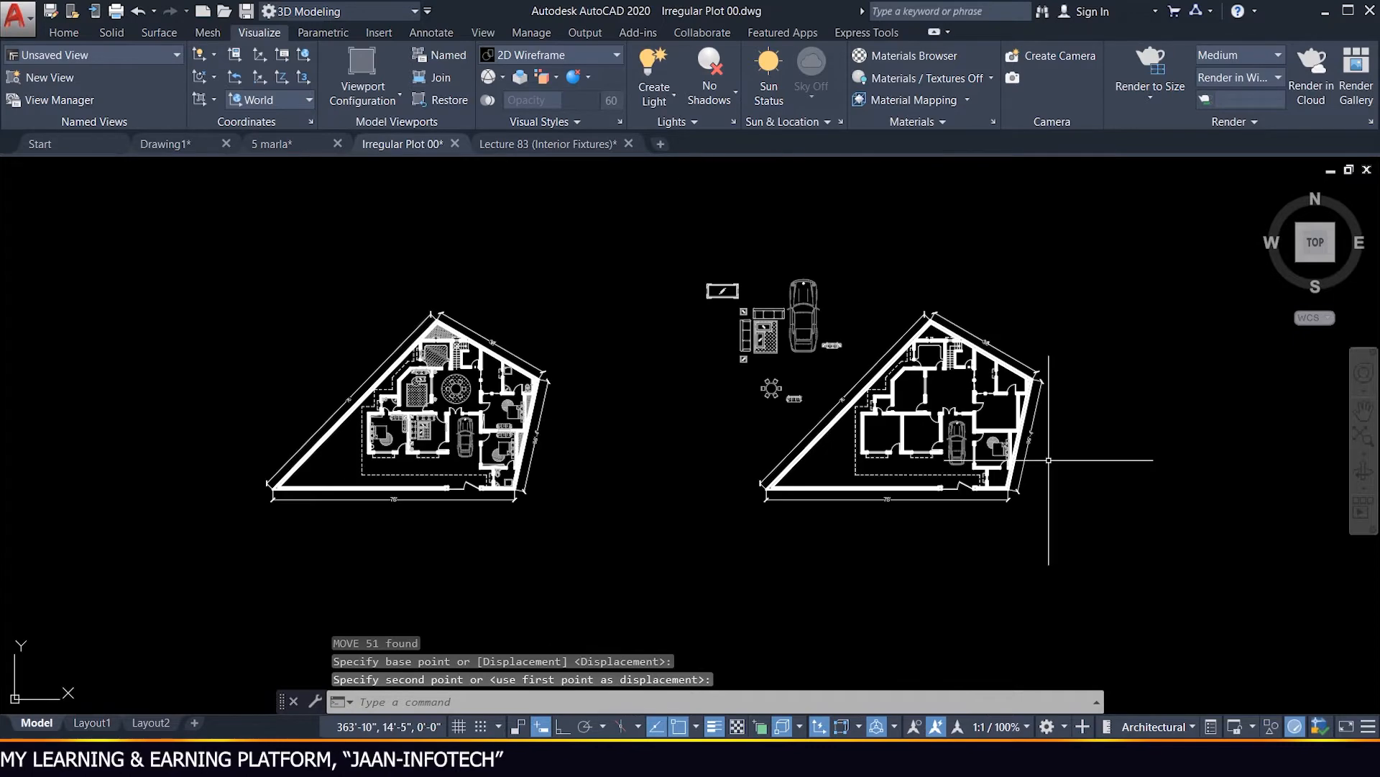
scroll(447, 493, "up", 2)
scroll(386, 401, "down", 5)
scroll(186, 470, "up", 2)
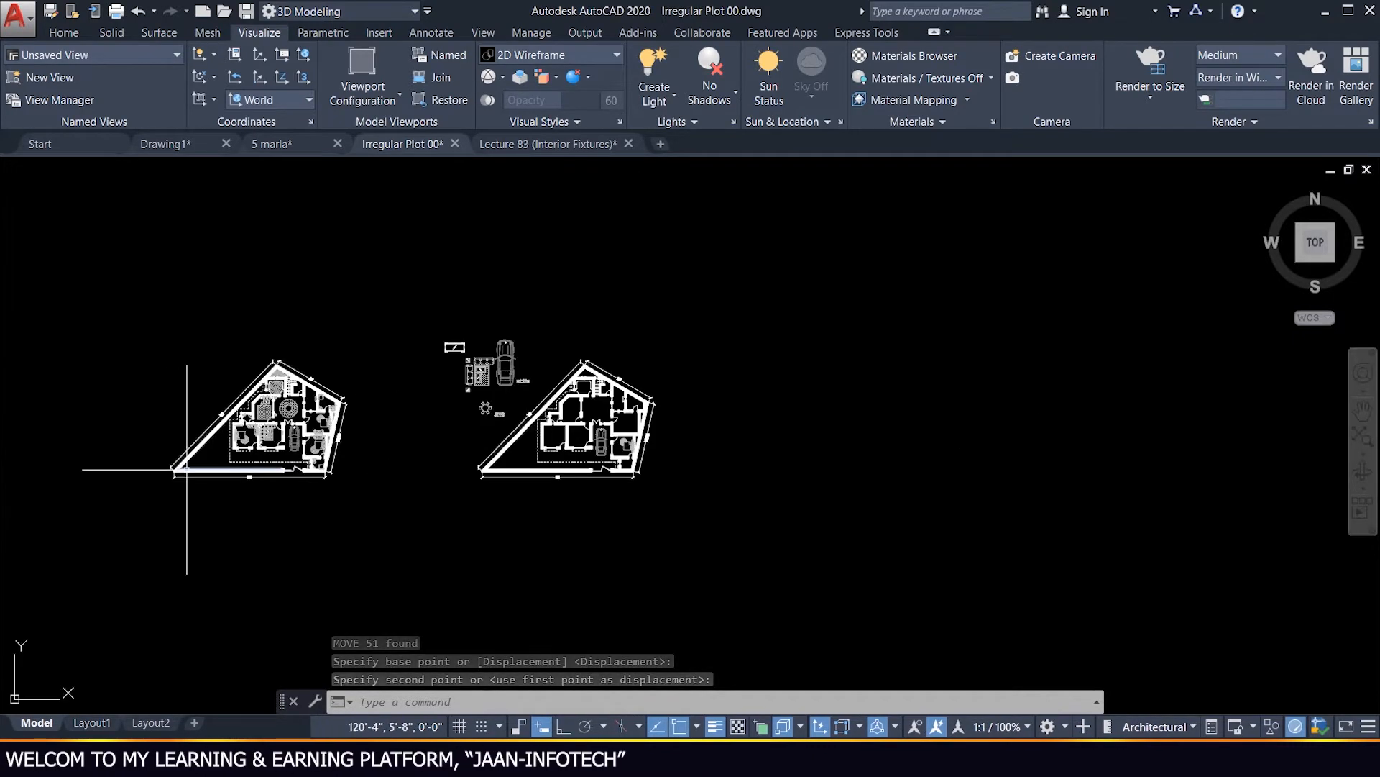
scroll(218, 450, "up", 4)
scroll(288, 444, "down", 2)
scroll(670, 451, "up", 2)
scroll(440, 351, "down", 2)
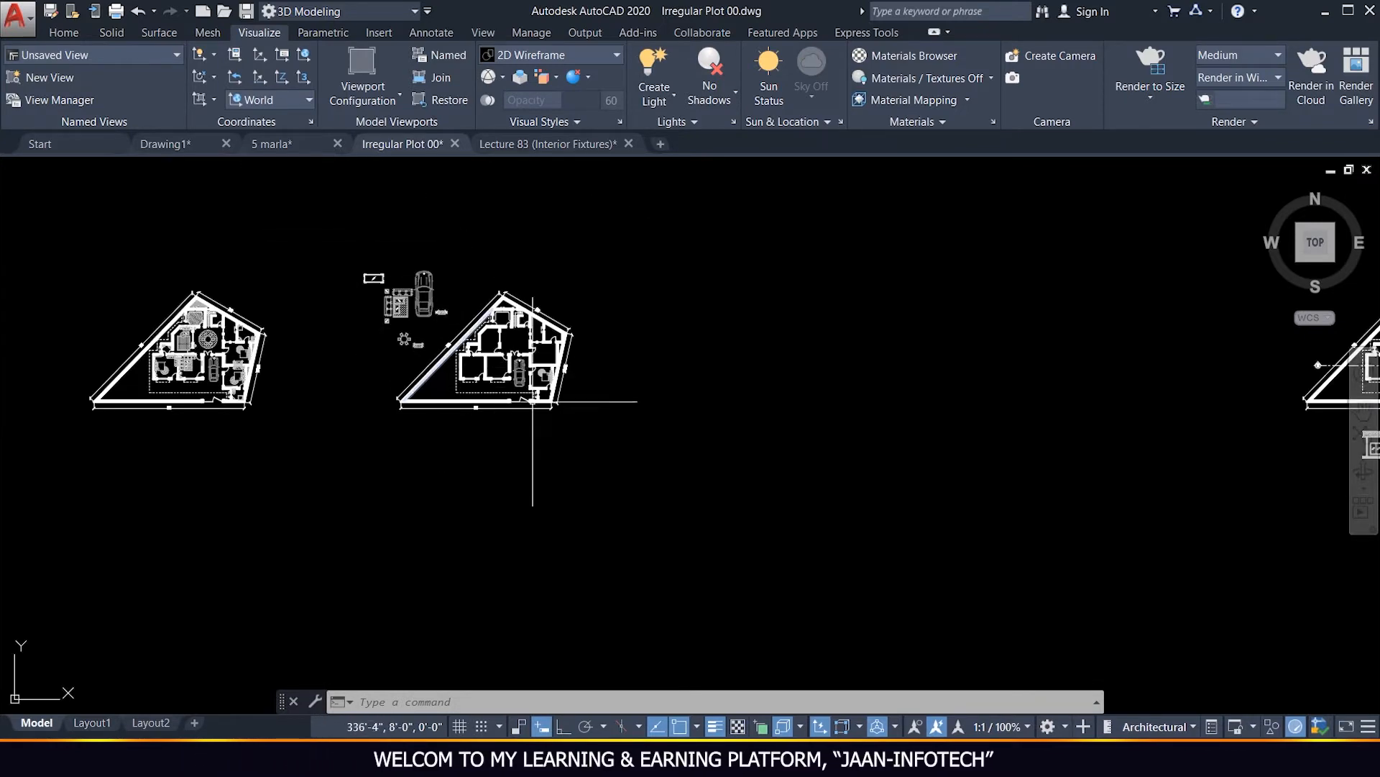
scroll(516, 392, "up", 3)
scroll(521, 386, "up", 3)
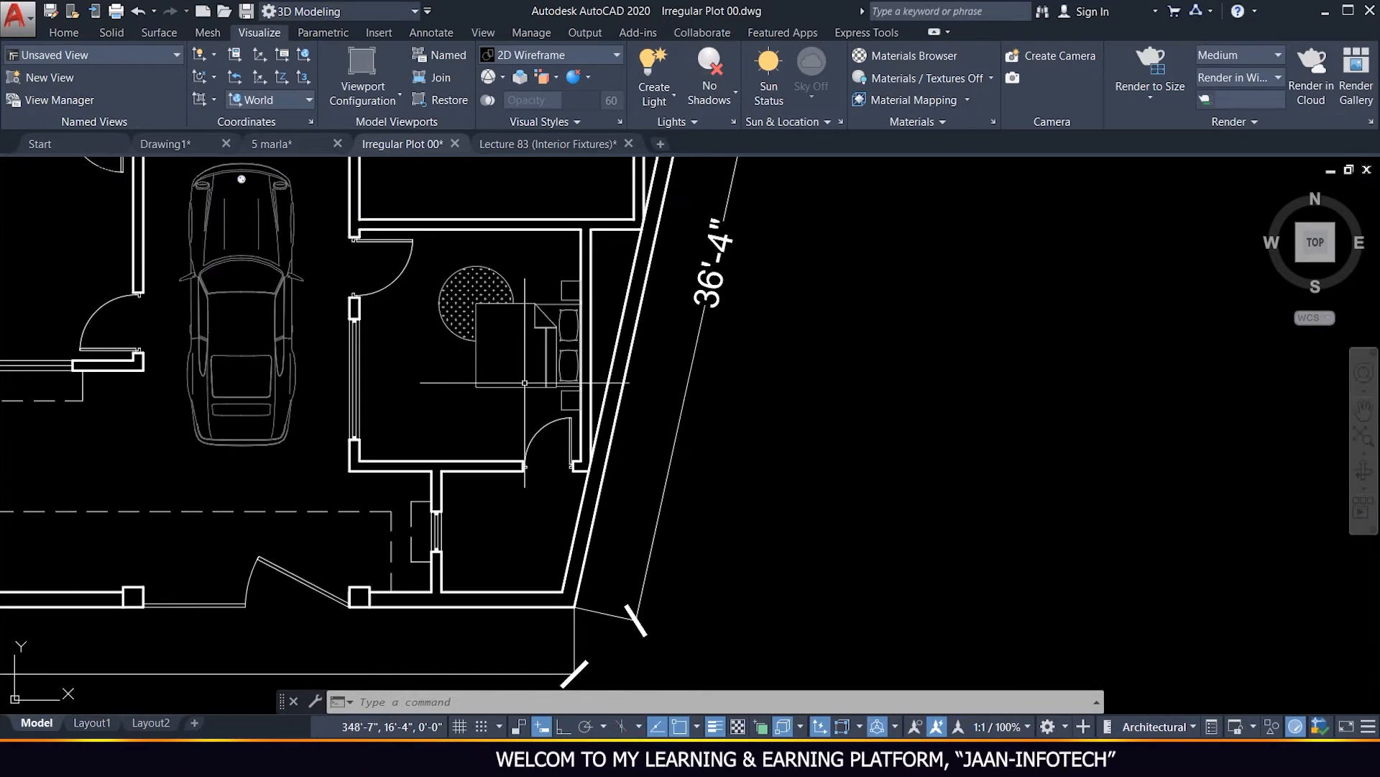
scroll(474, 367, "down", 6)
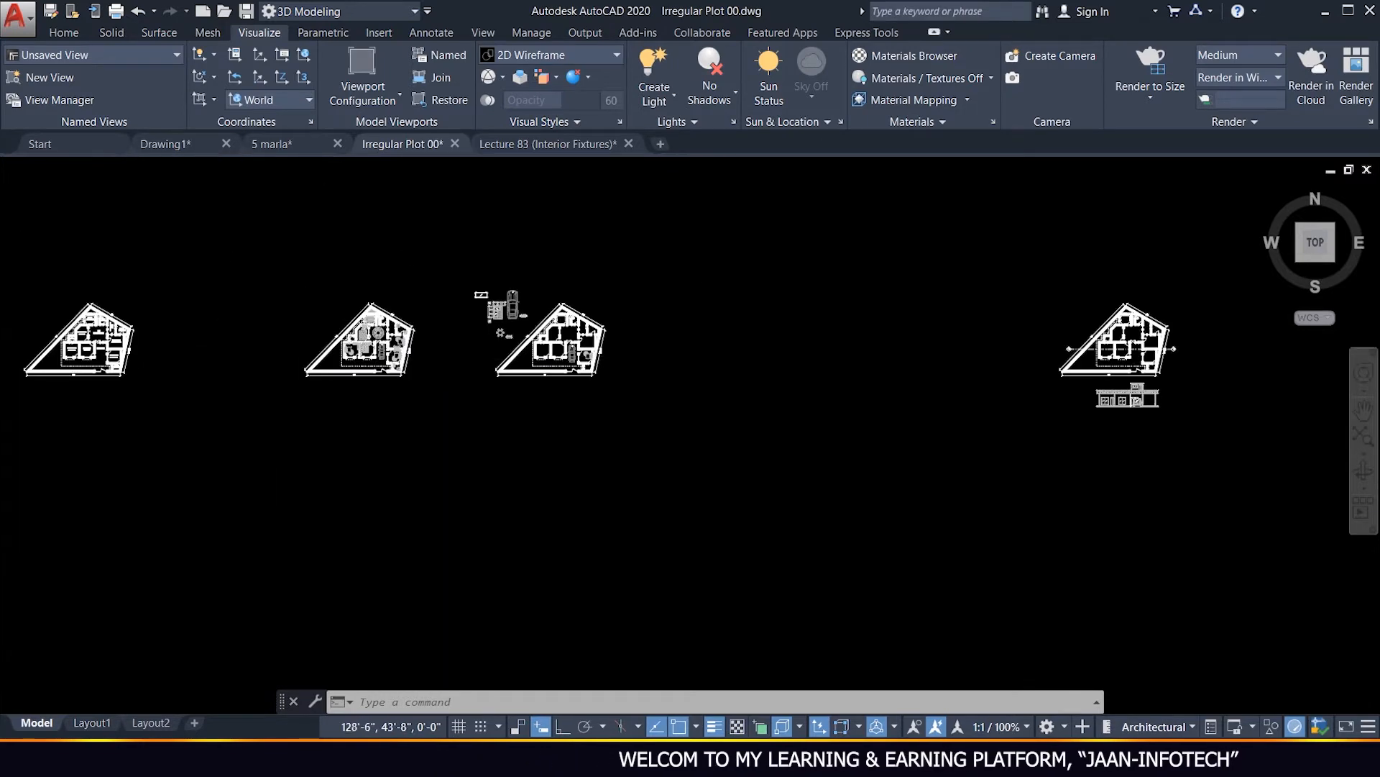
scroll(345, 325, "up", 8)
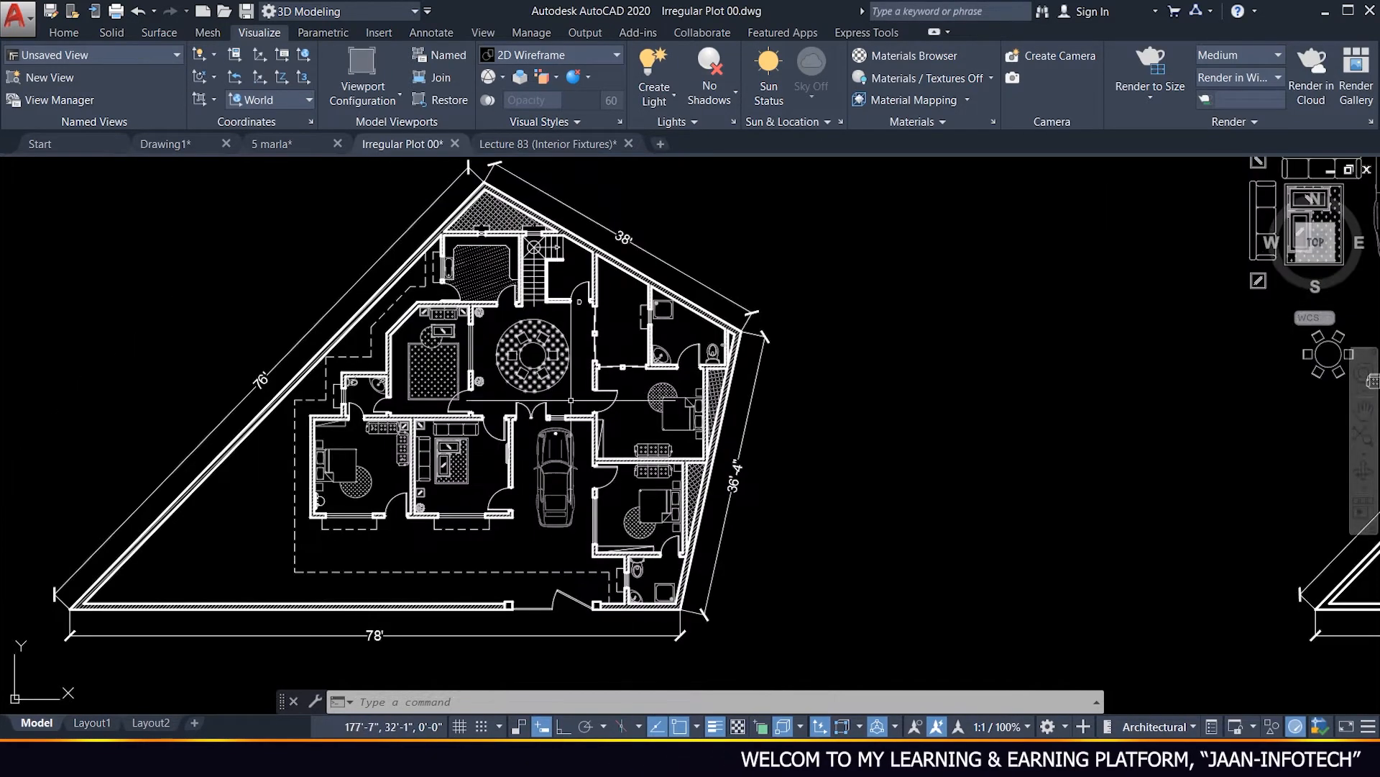
scroll(536, 405, "down", 4)
scroll(680, 412, "up", 3)
scroll(740, 401, "down", 3)
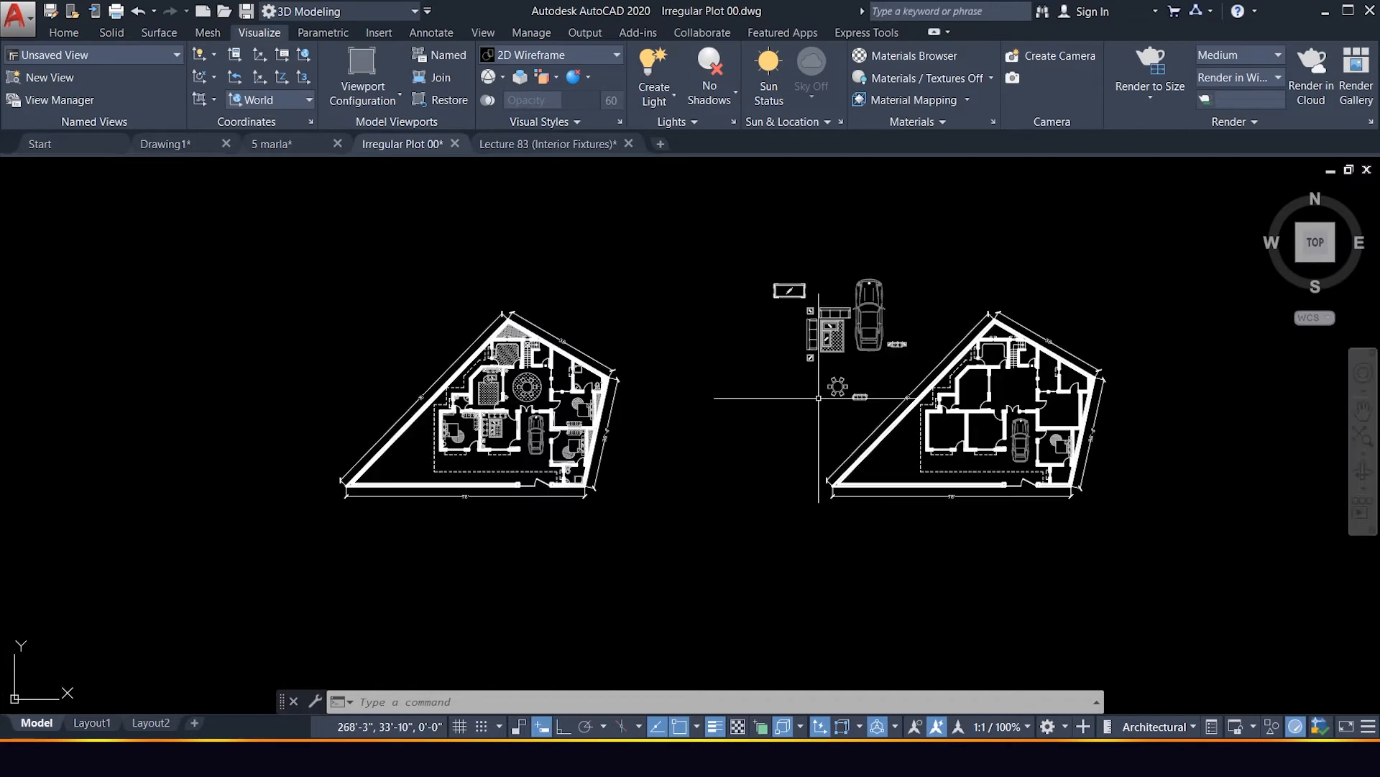
Delete all leftover furniture and car symbols beside the floor plan, including the small sofa with side tables.
left_click(889, 400)
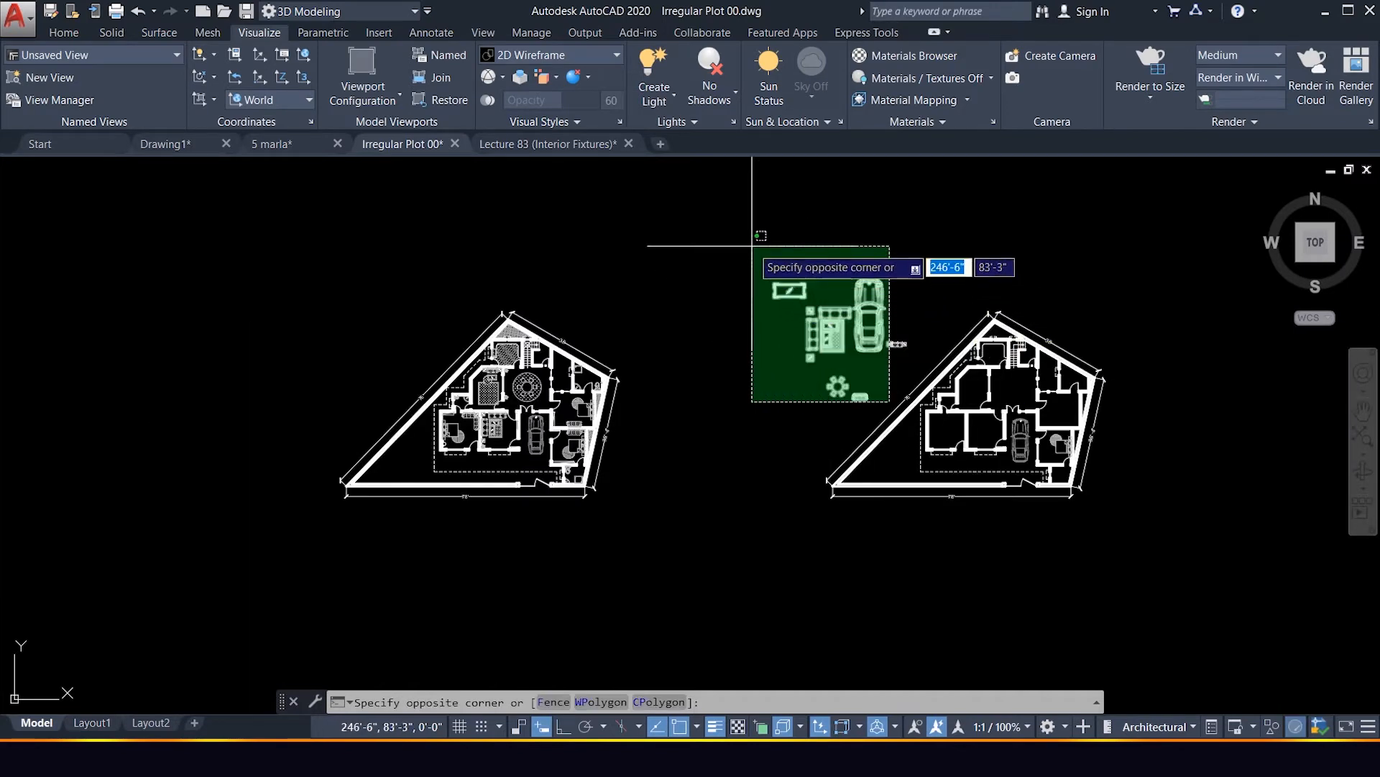
left_click(752, 246)
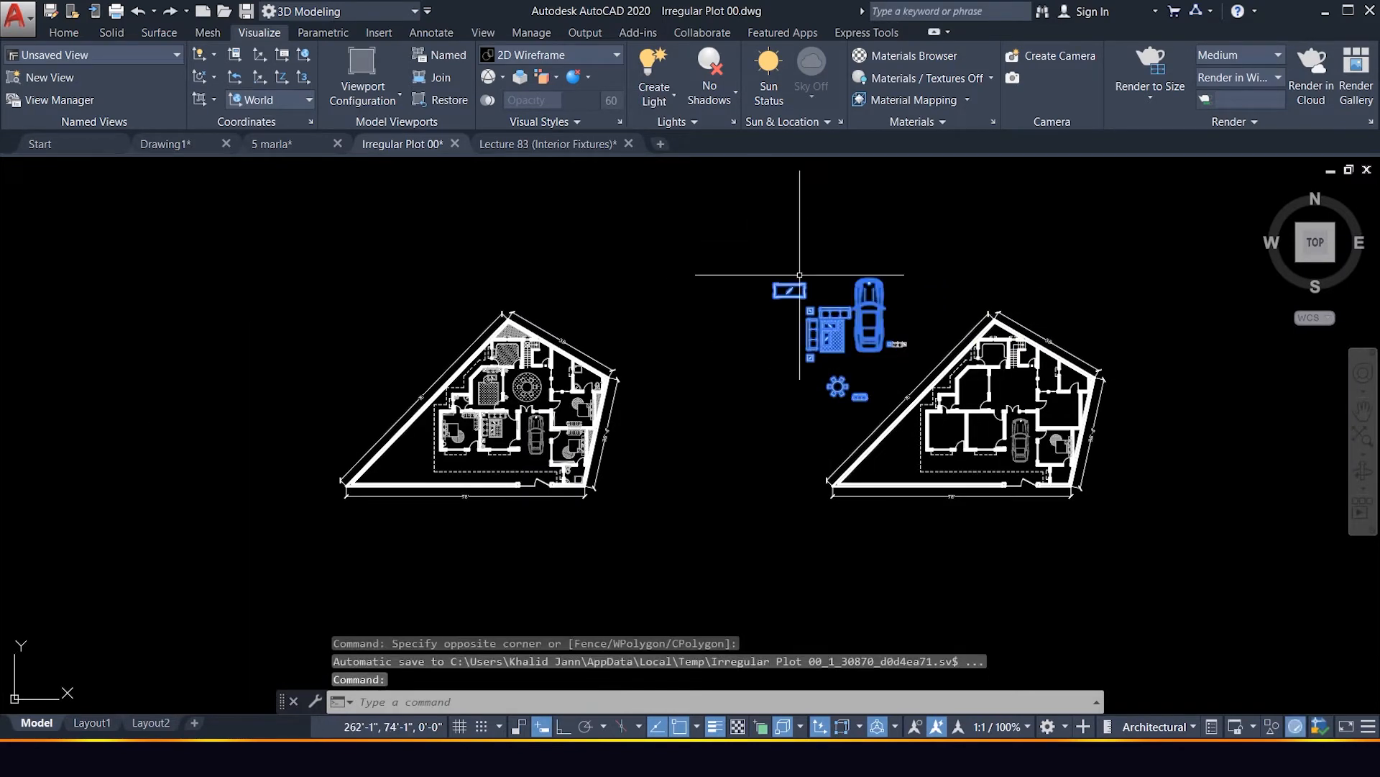
key("Delete")
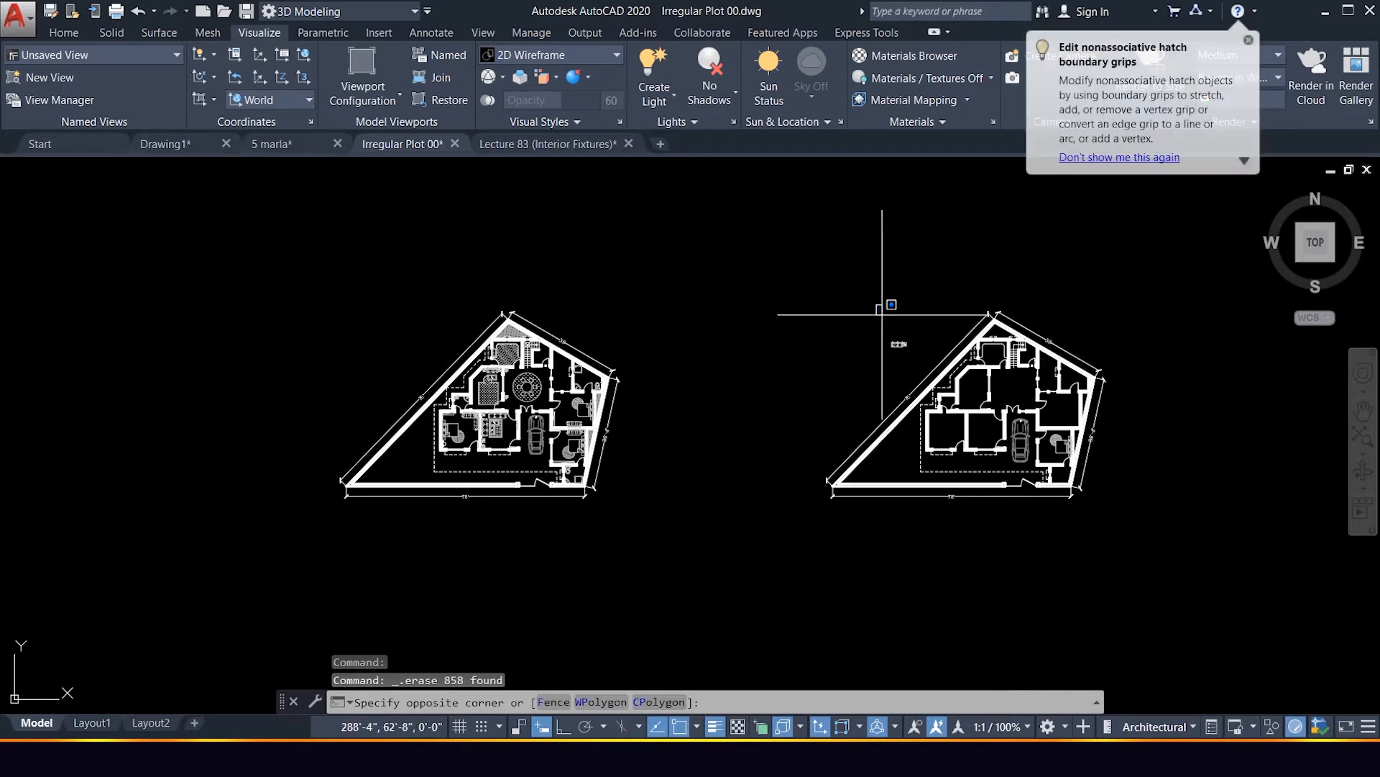
left_click(920, 381)
key("Delete")
scroll(1126, 457, "up", 4)
scroll(1038, 430, "up", 3)
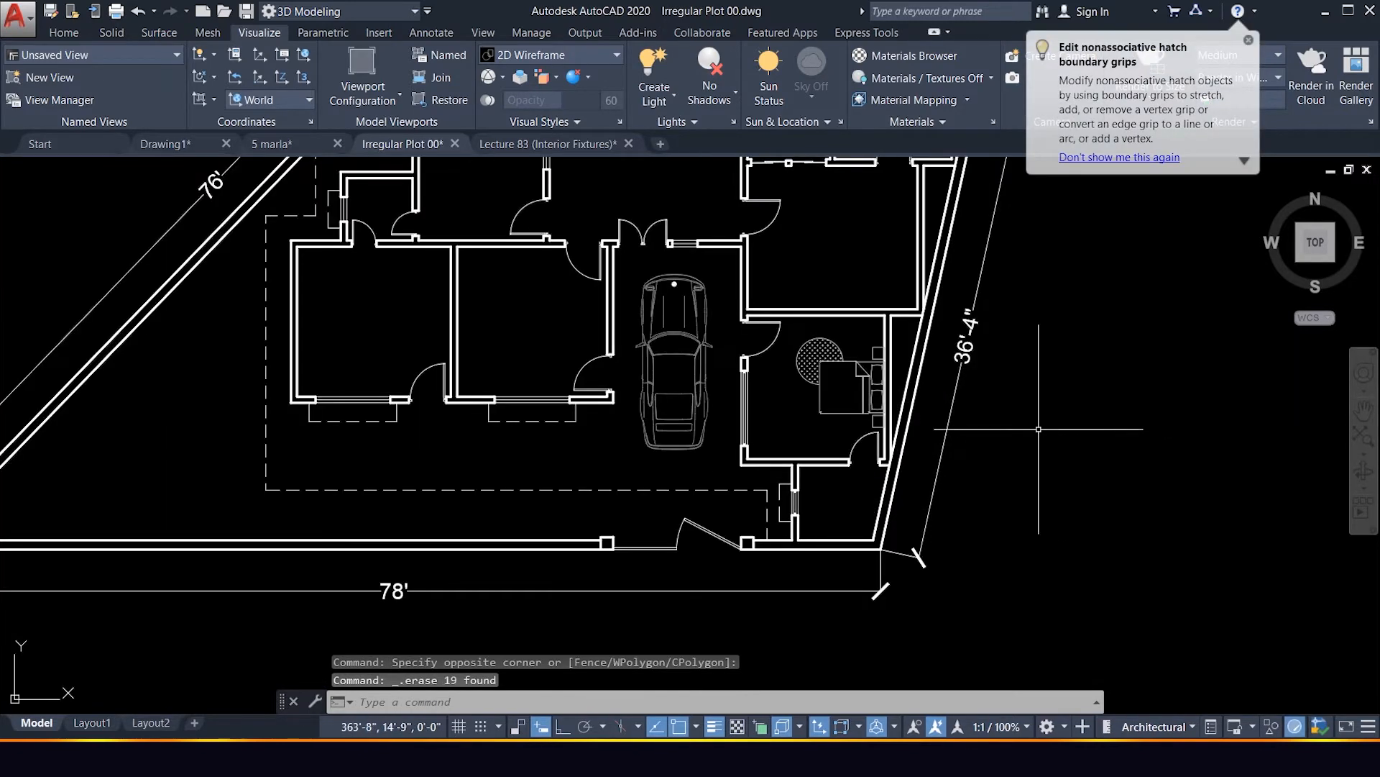
scroll(893, 405, "up", 2)
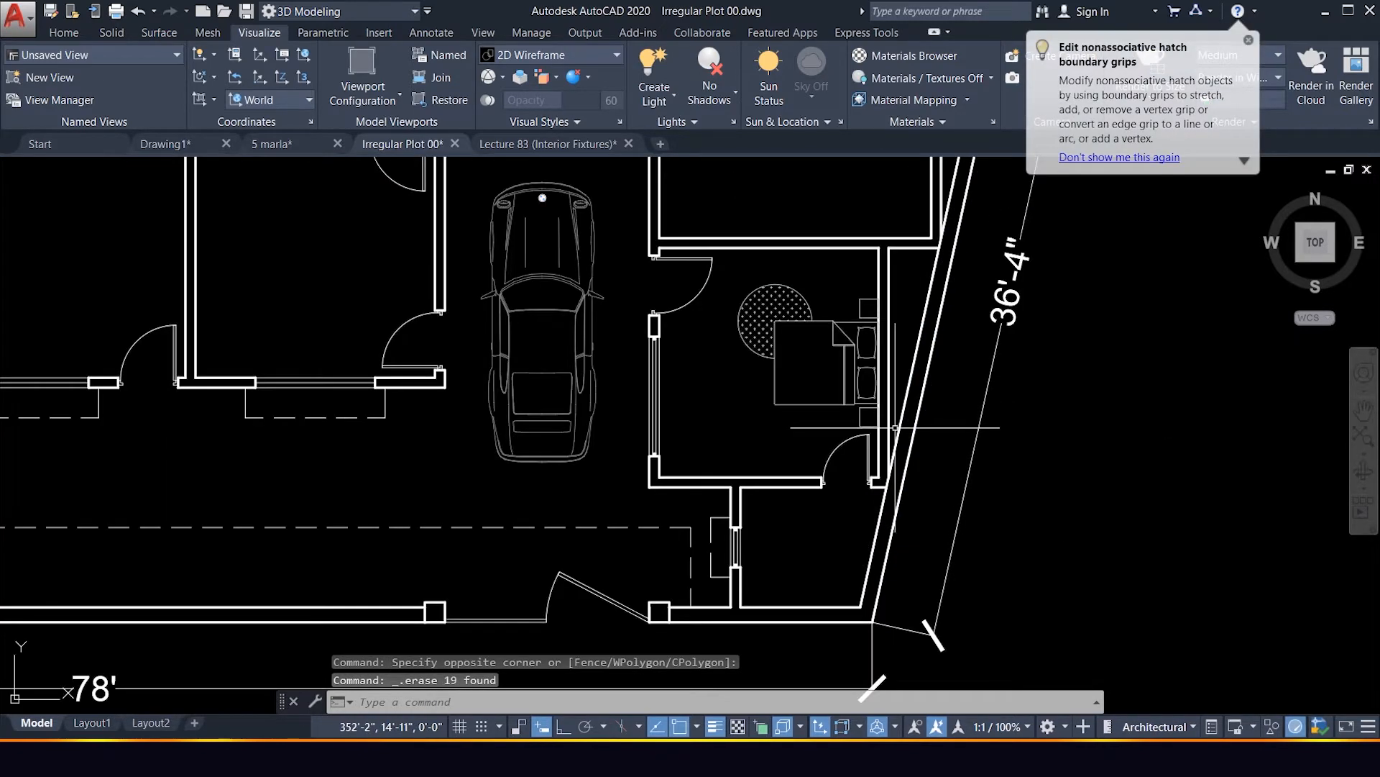
Delete the bed set with round rug from the lower right bedroom and the car from the parking space of the plan.
left_click(728, 275)
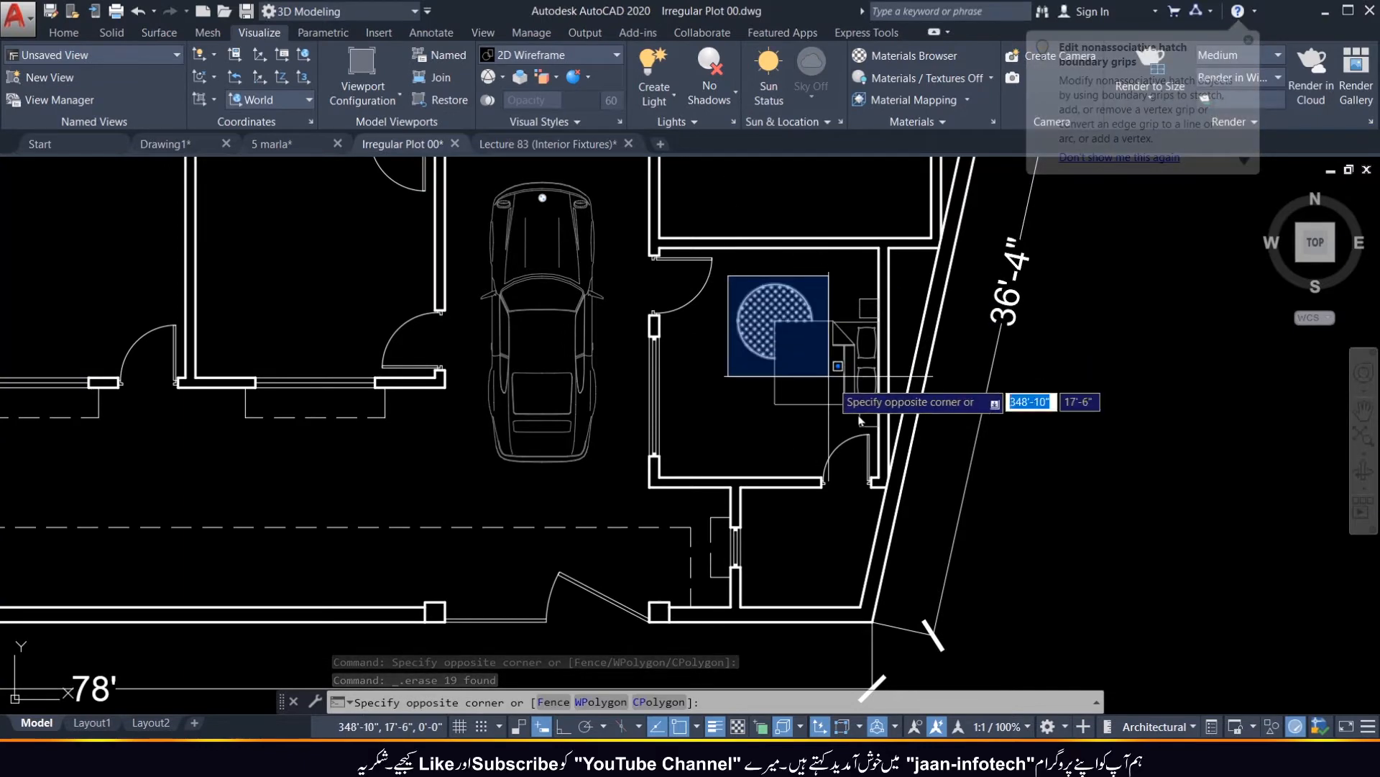
left_click(902, 424)
key("Delete")
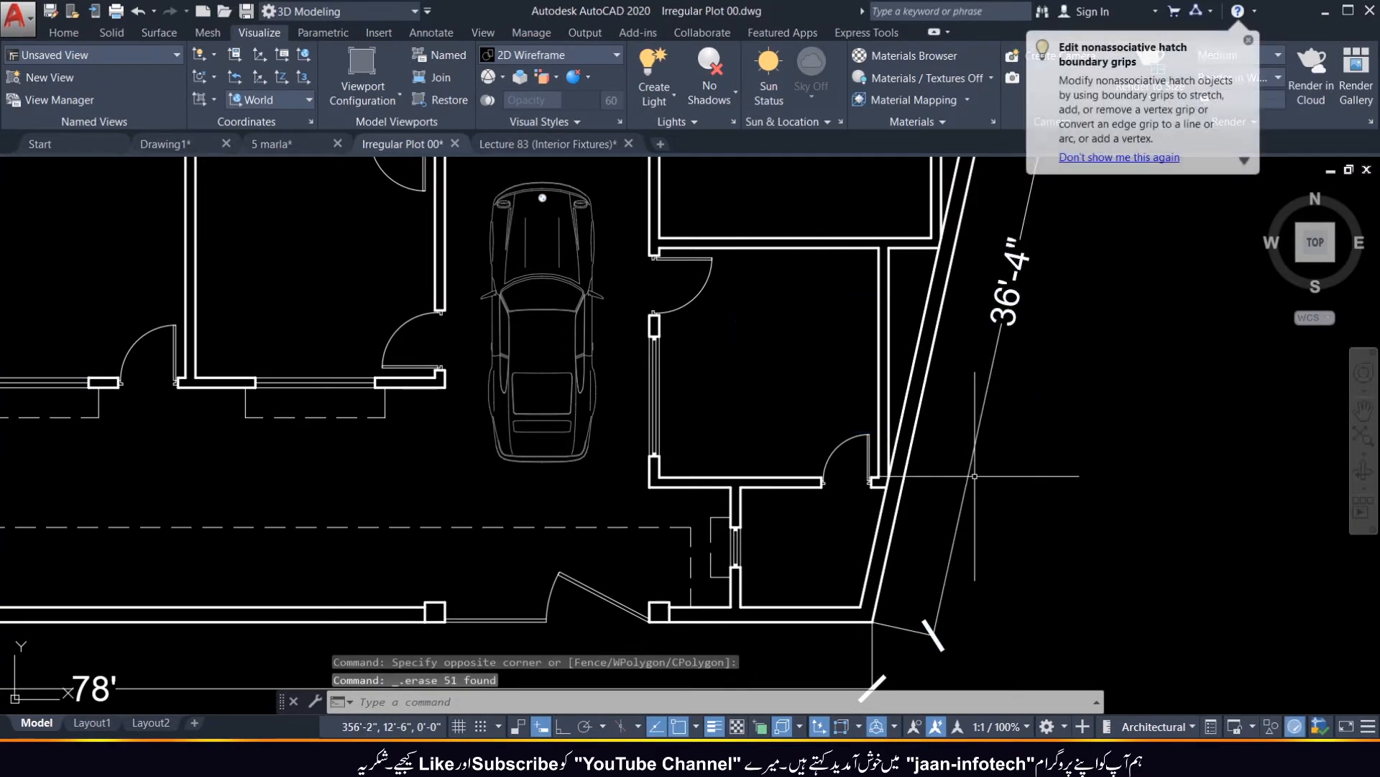
scroll(956, 433, "down", 2)
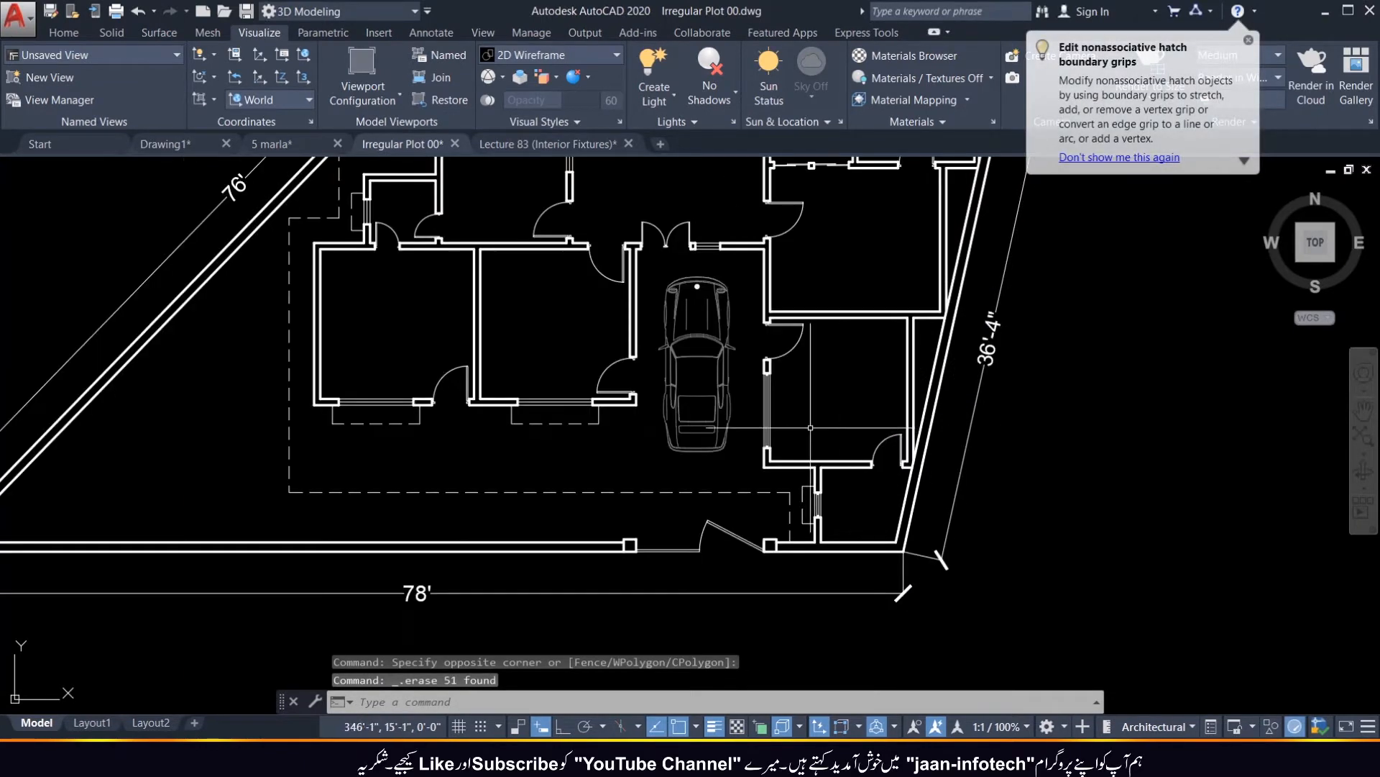
left_click(744, 459)
left_click(645, 279)
key("Delete")
Thaw the Text 2 layer.
scroll(727, 354, "down", 5)
scroll(333, 340, "up", 2)
scroll(348, 385, "down", 3)
scroll(471, 289, "up", 6)
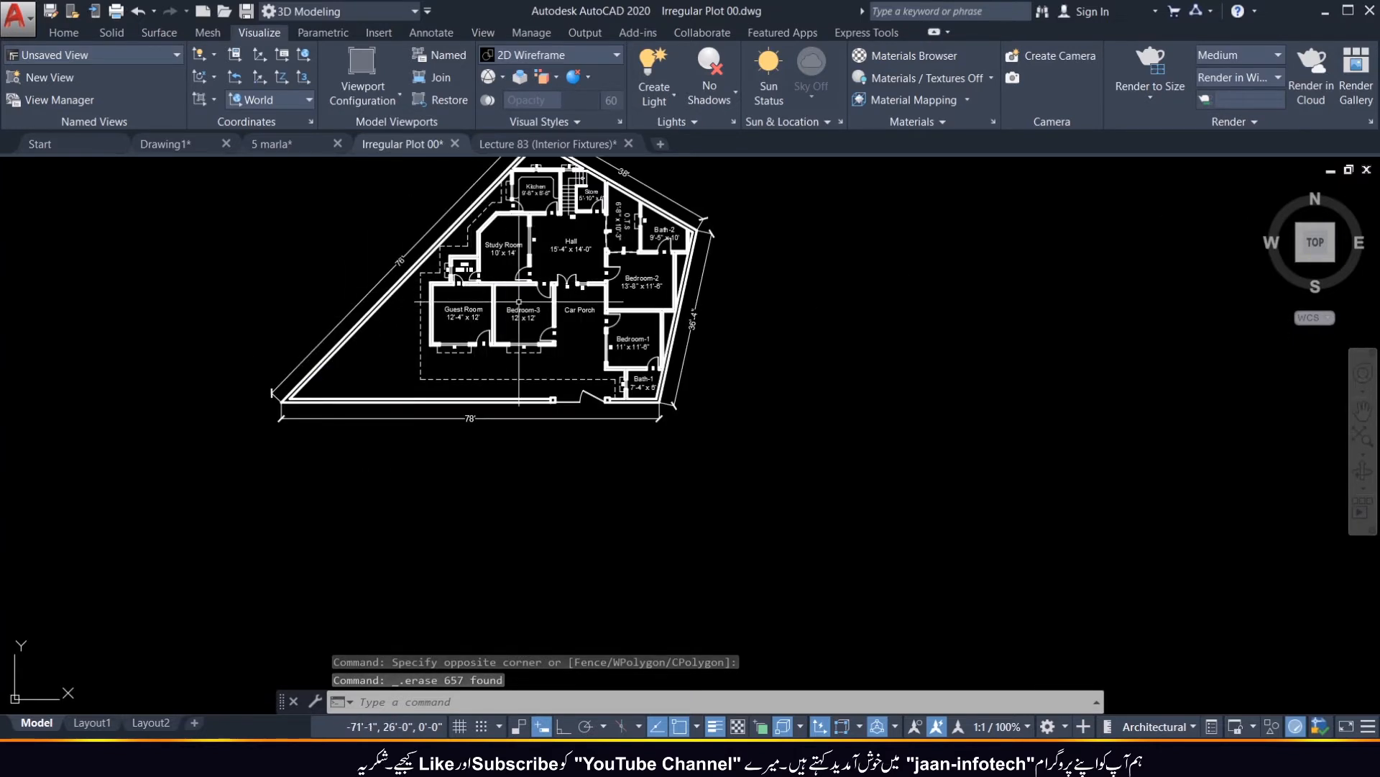
scroll(519, 301, "down", 3)
scroll(1160, 222, "up", 2)
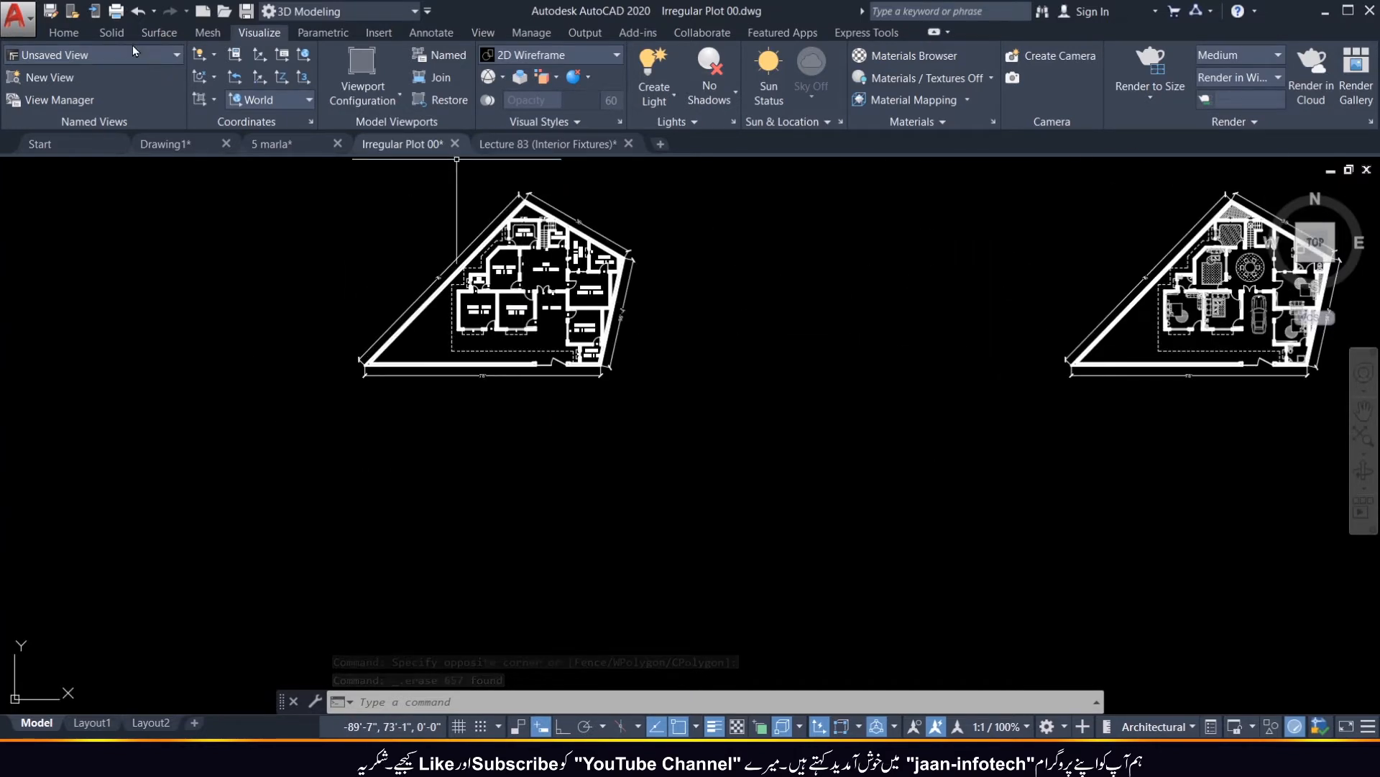
left_click(64, 33)
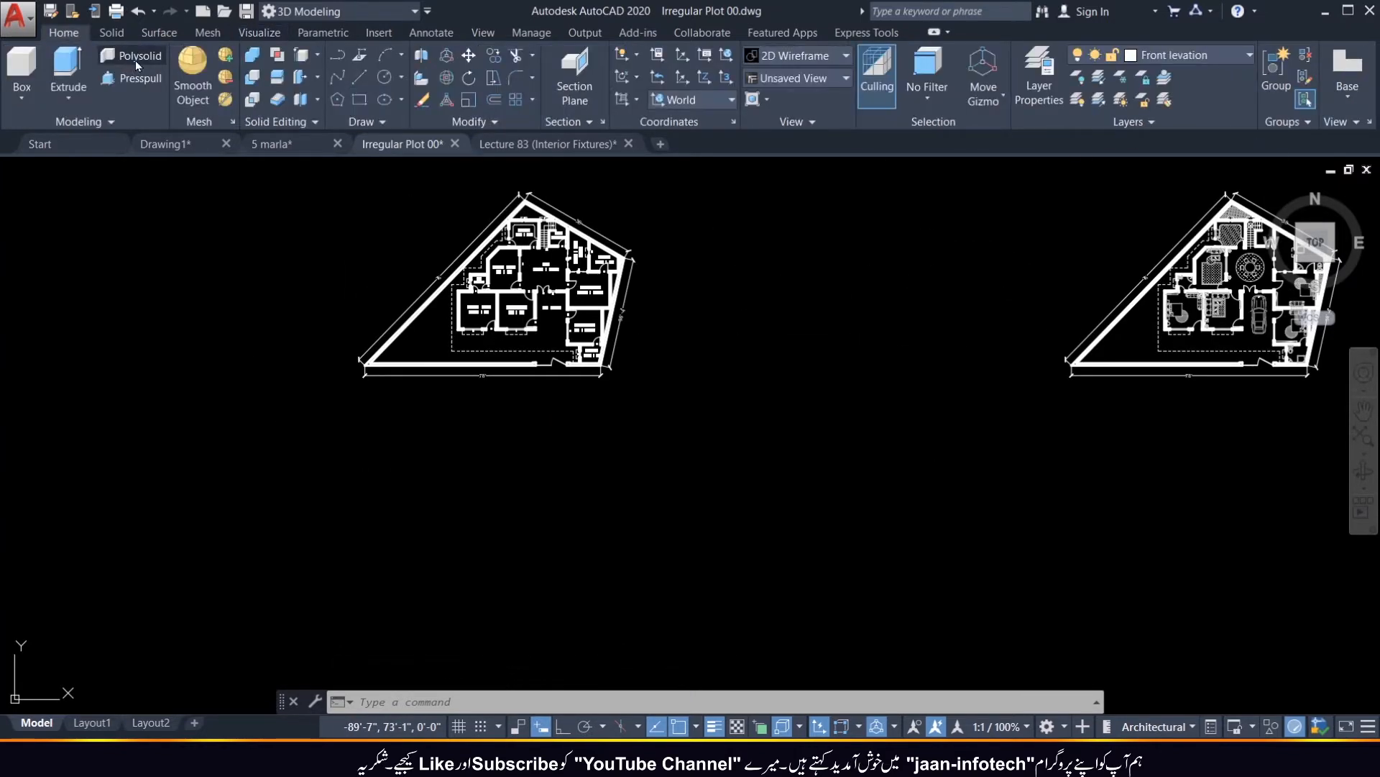
left_click(1206, 56)
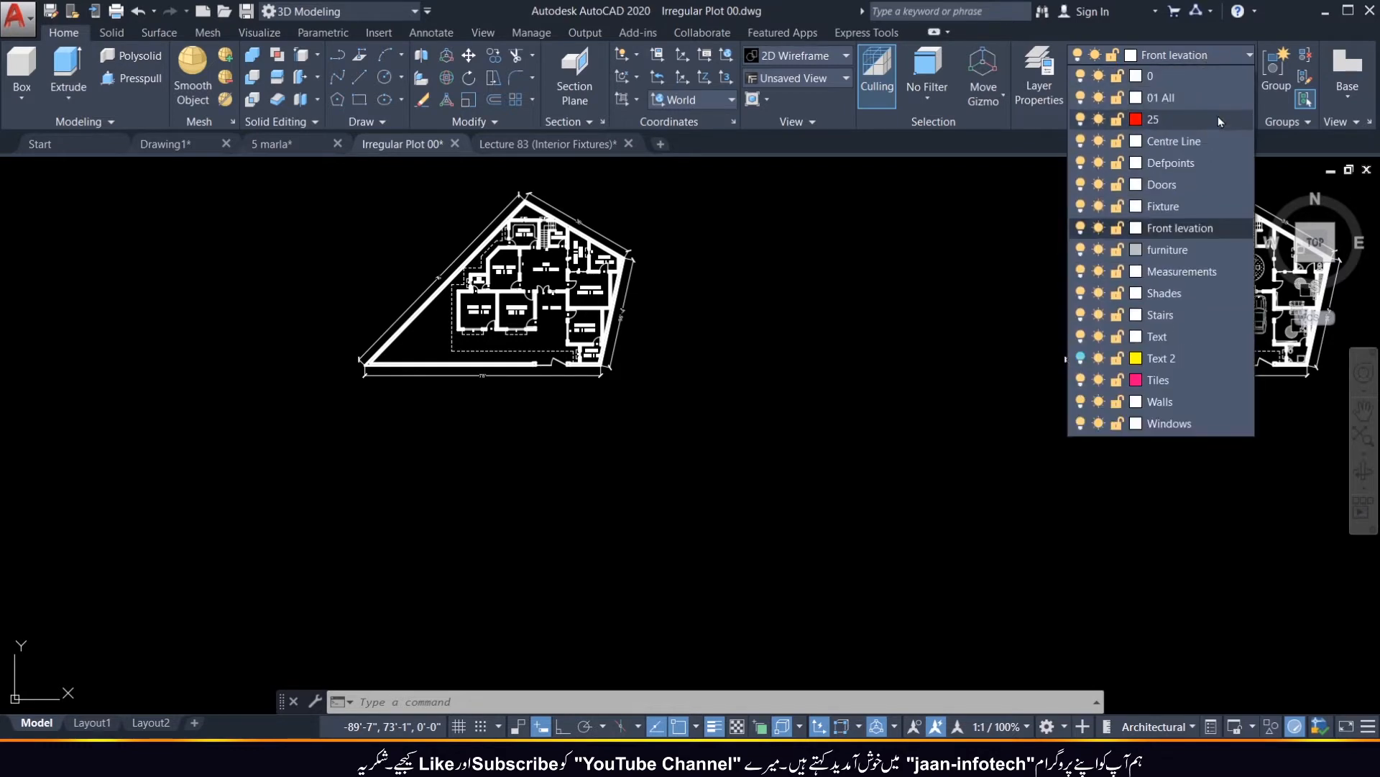
left_click(1098, 358)
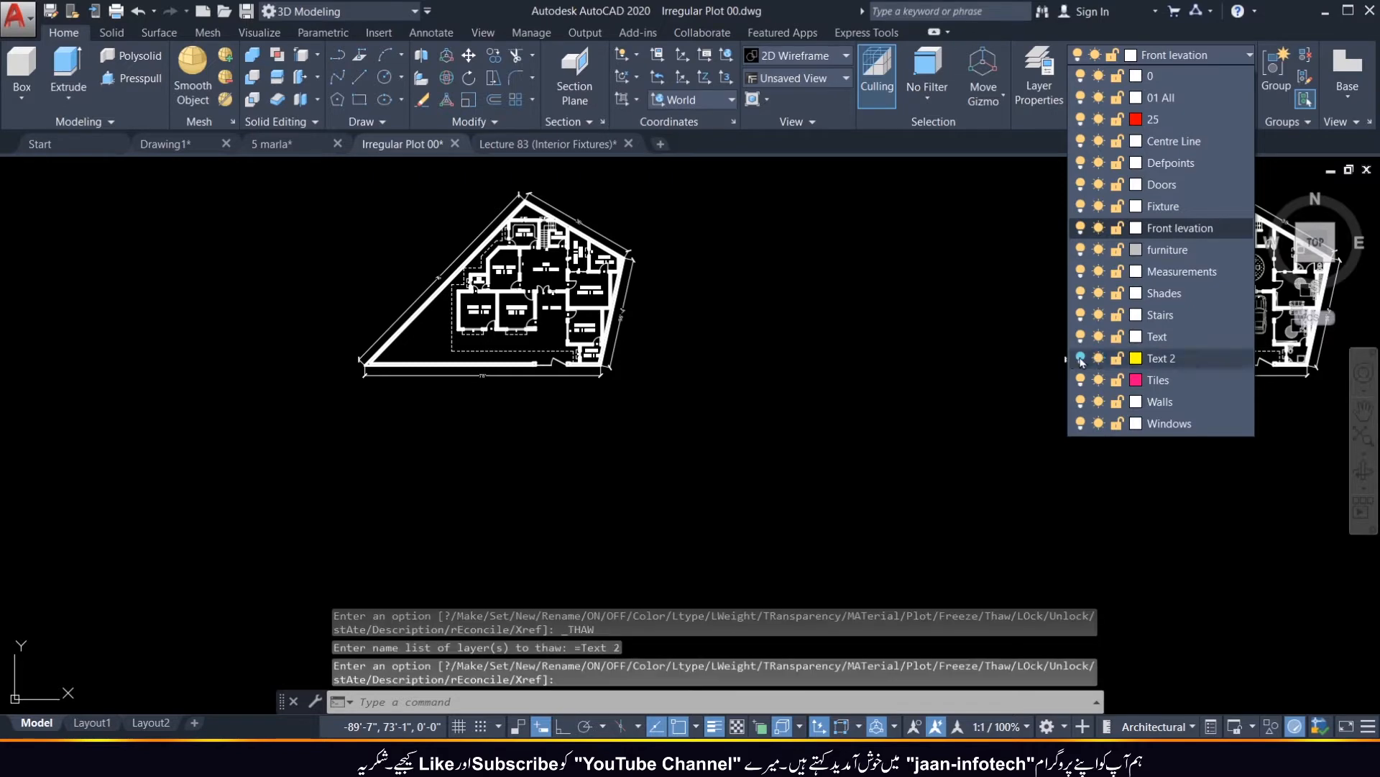
Compare the furnished reference plan with the emptied plan beside it to decide which fixtures and furniture to copy.
scroll(799, 349, "down", 2)
scroll(1150, 335, "up", 3)
scroll(1067, 297, "down", 3)
scroll(1115, 241, "up", 3)
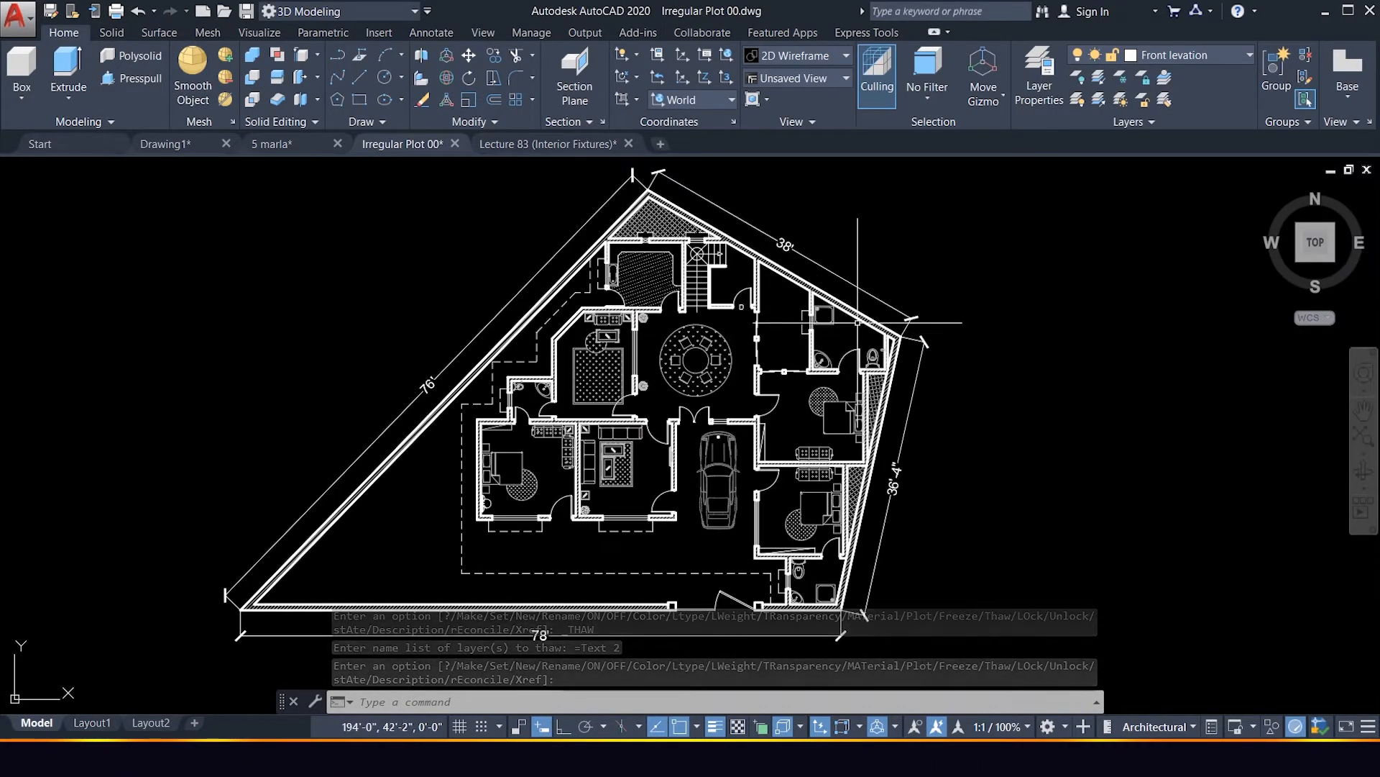
scroll(858, 324, "down", 4)
scroll(1227, 283, "up", 1)
scroll(1220, 294, "up", 2)
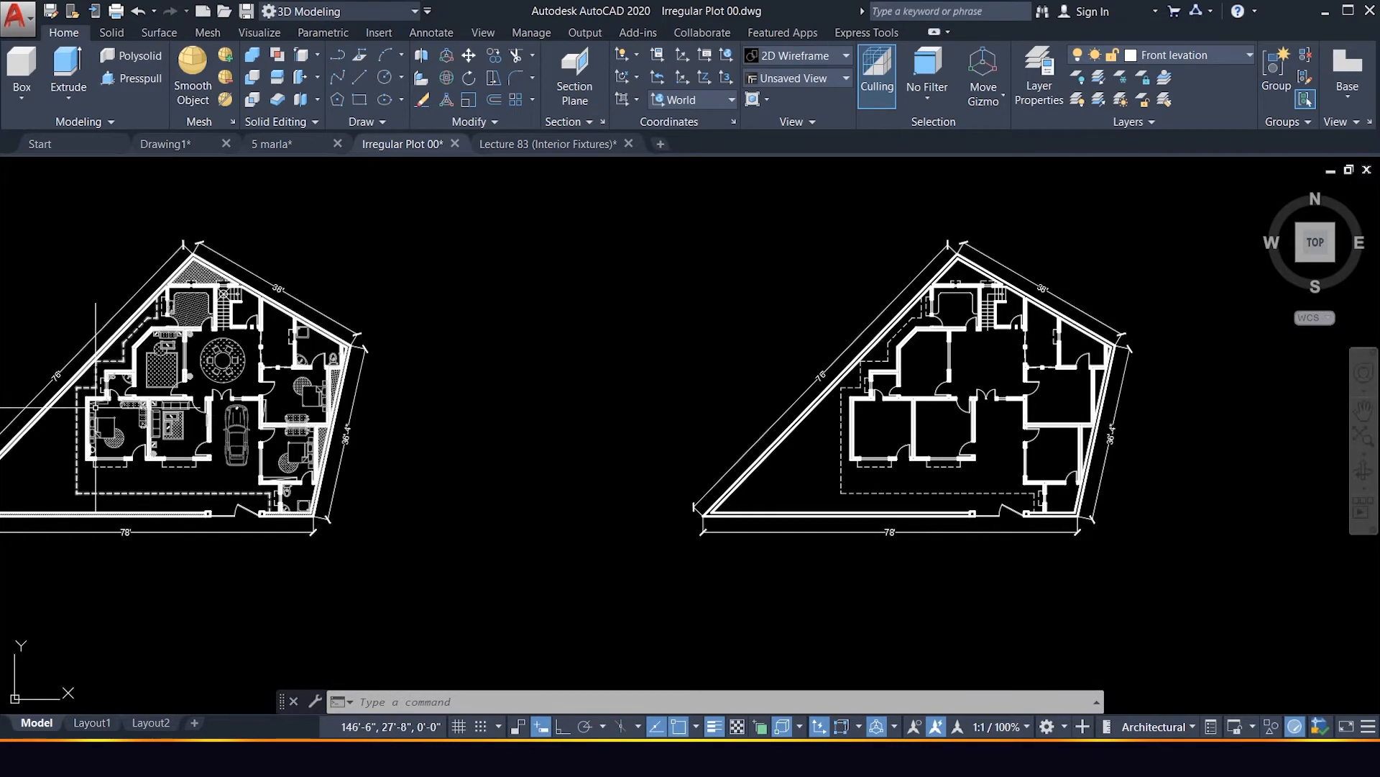
scroll(94, 406, "up", 2)
Copy the lower right bathroom's toilet, shower tray and corner washbasin into the unfurnished plan, using the dashed outline's lower left corner as reference.
scroll(401, 547, "up", 8)
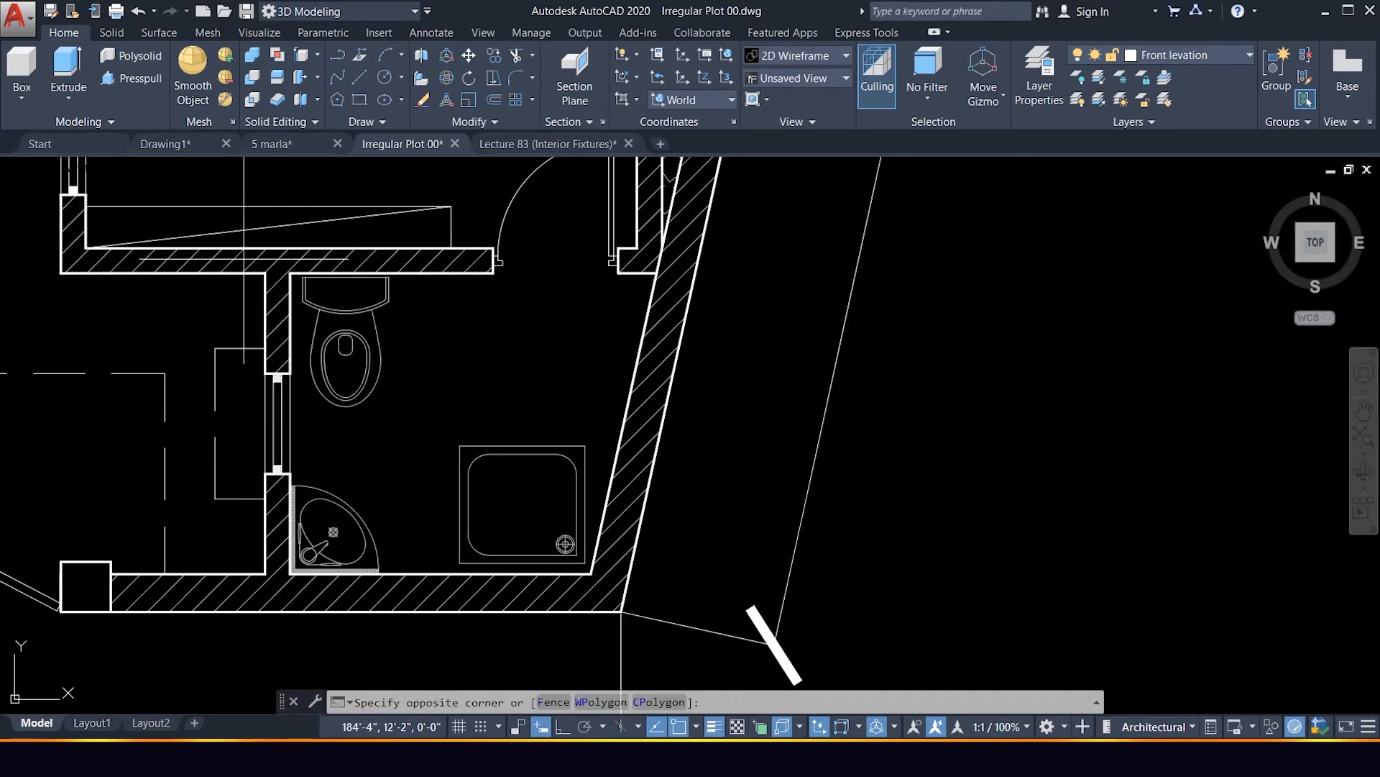
left_click(439, 348)
left_click(394, 414)
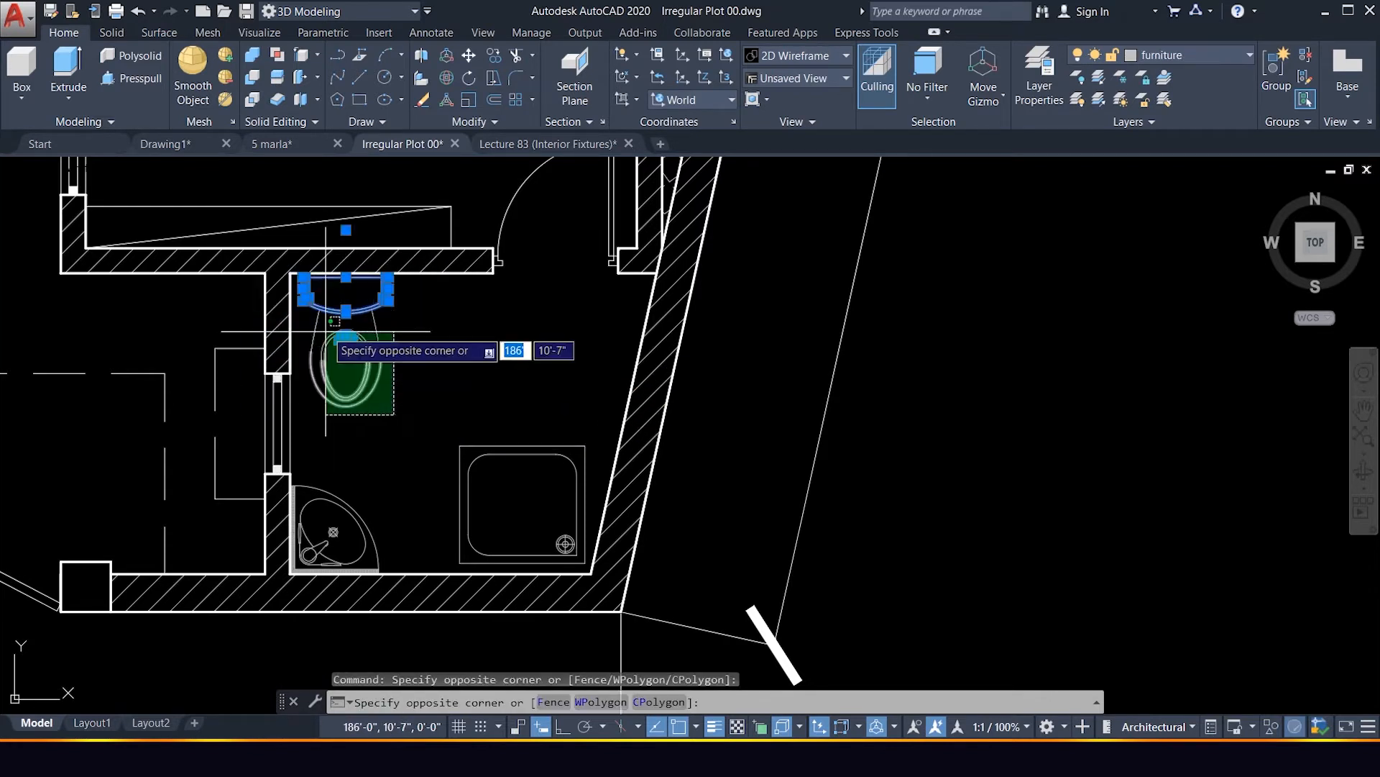
left_click(313, 289)
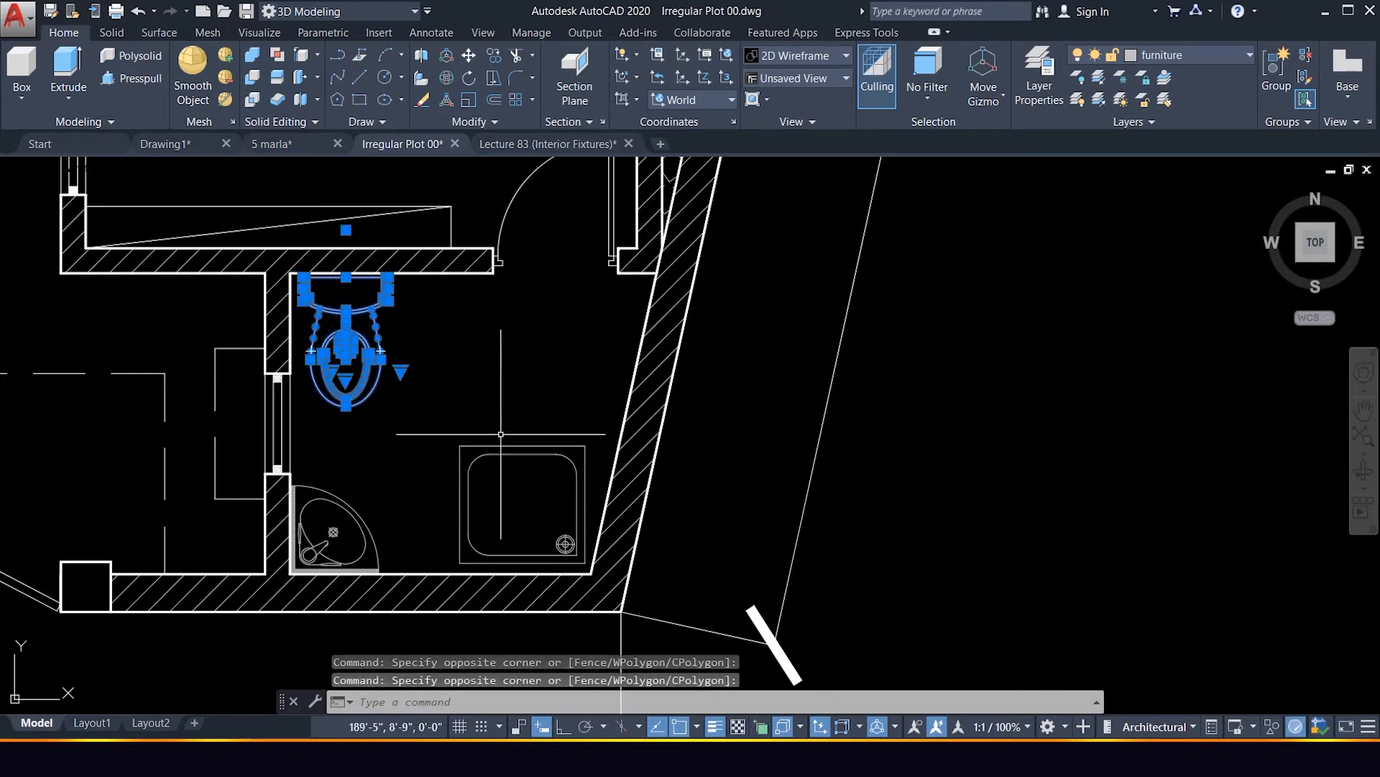
left_click(441, 432)
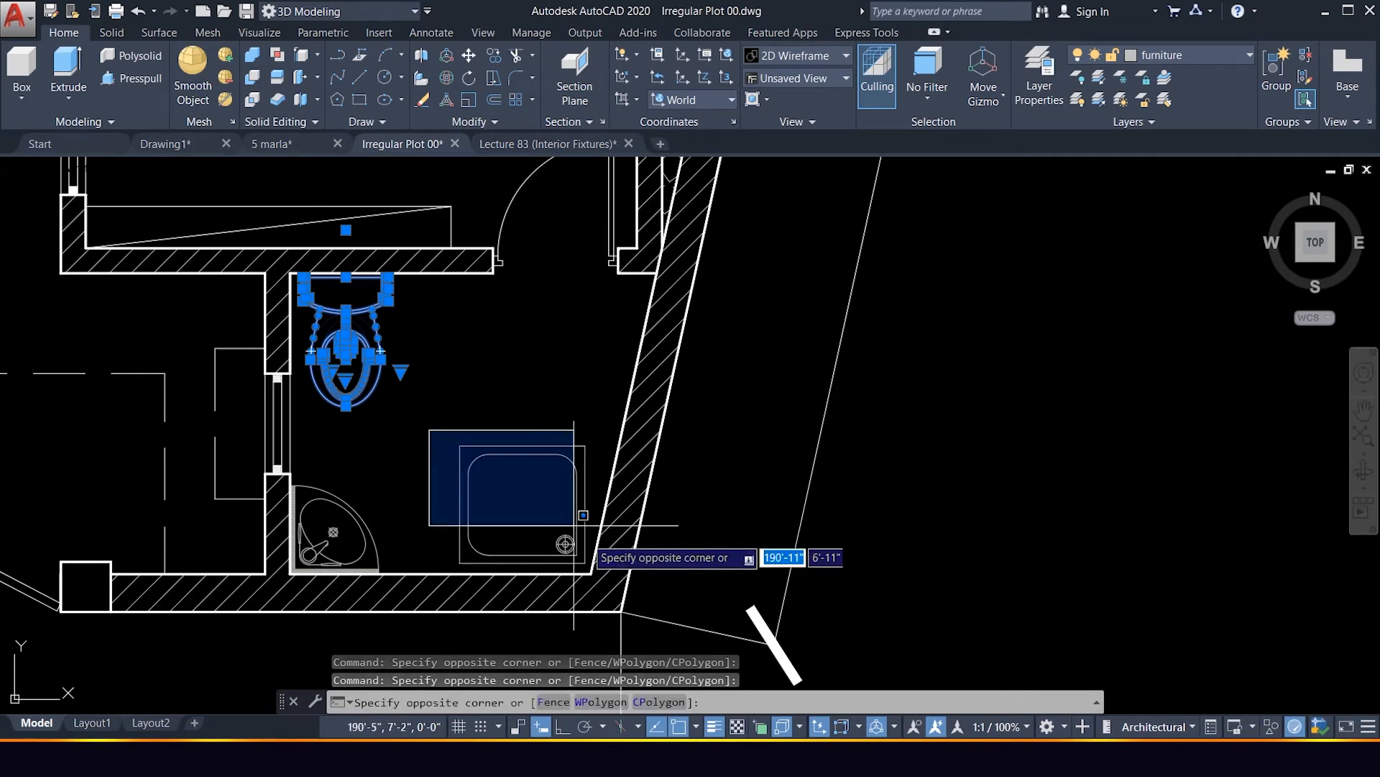
left_click(795, 617)
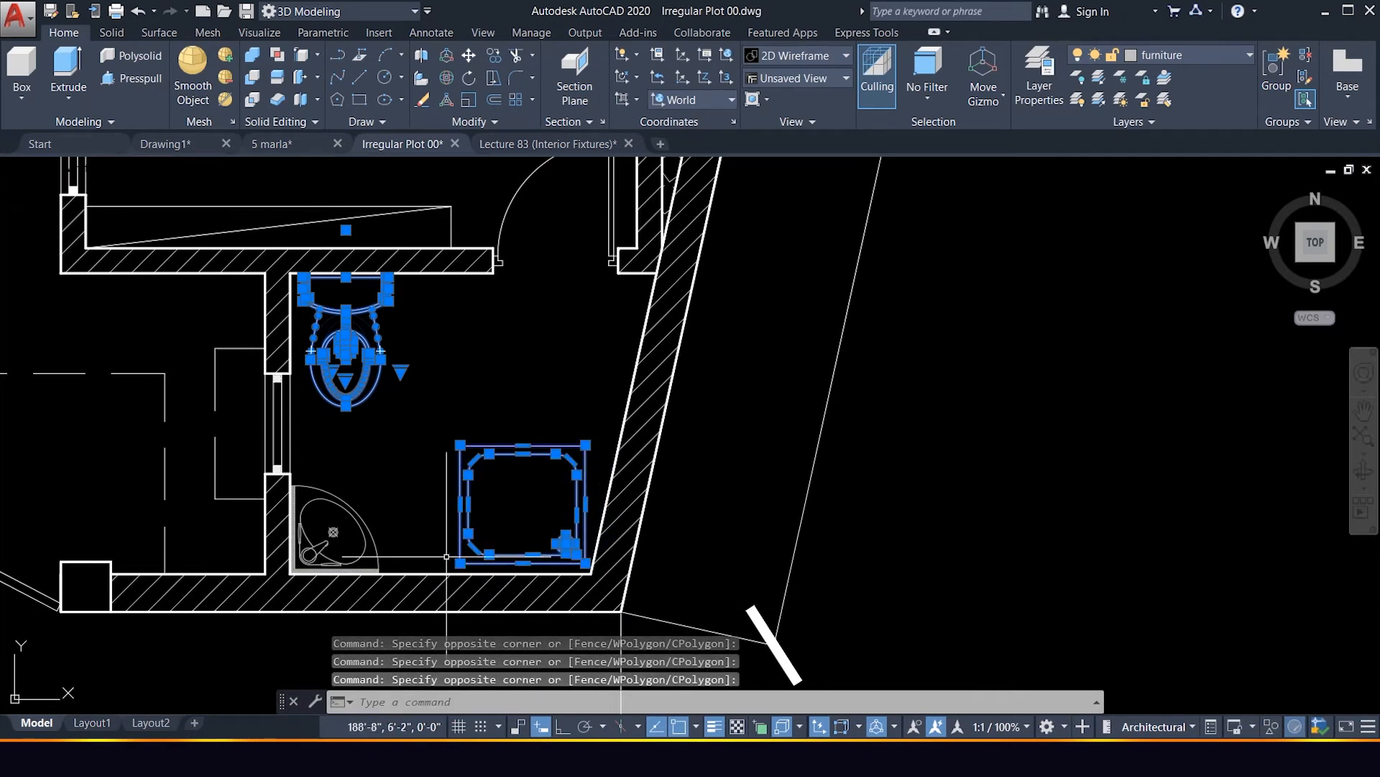
left_click(254, 482)
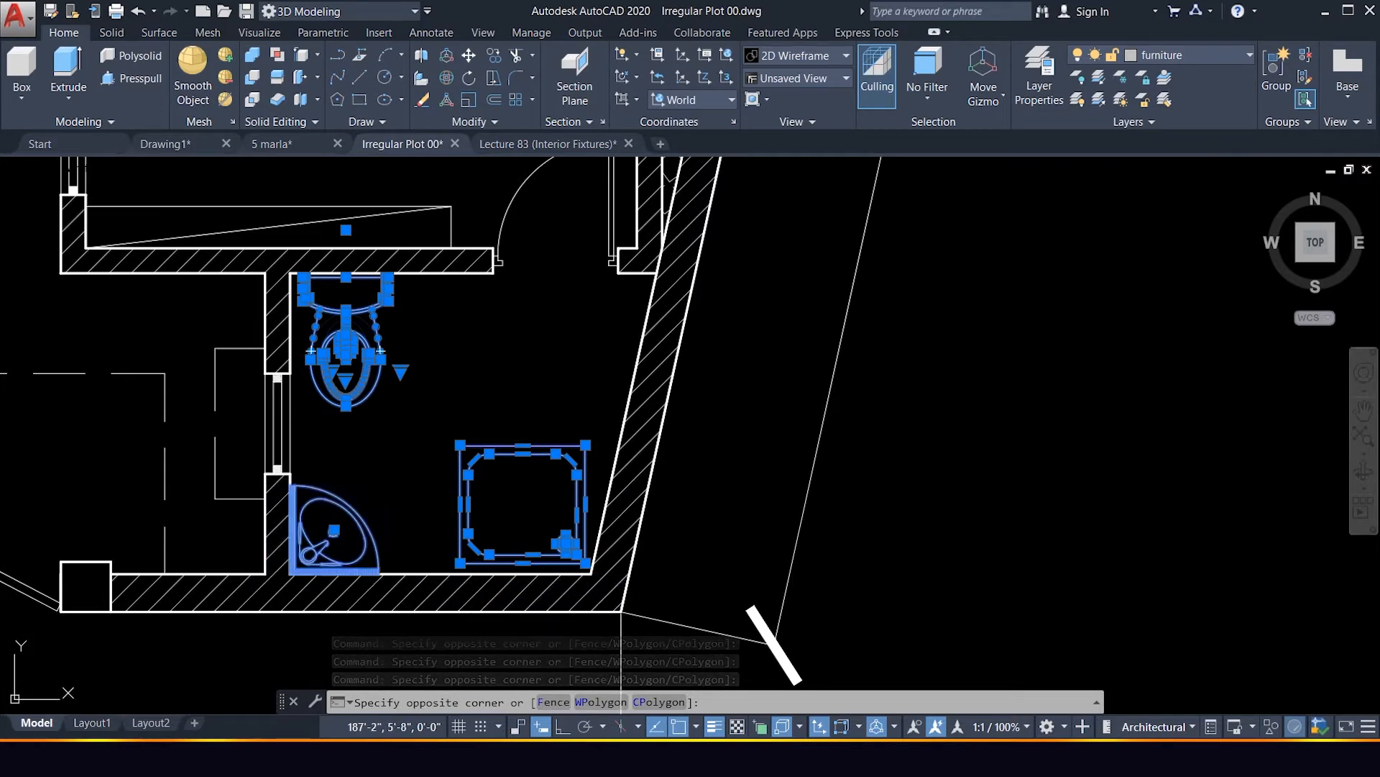
left_click(254, 588)
scroll(324, 514, "down", 6)
scroll(331, 511, "down", 4)
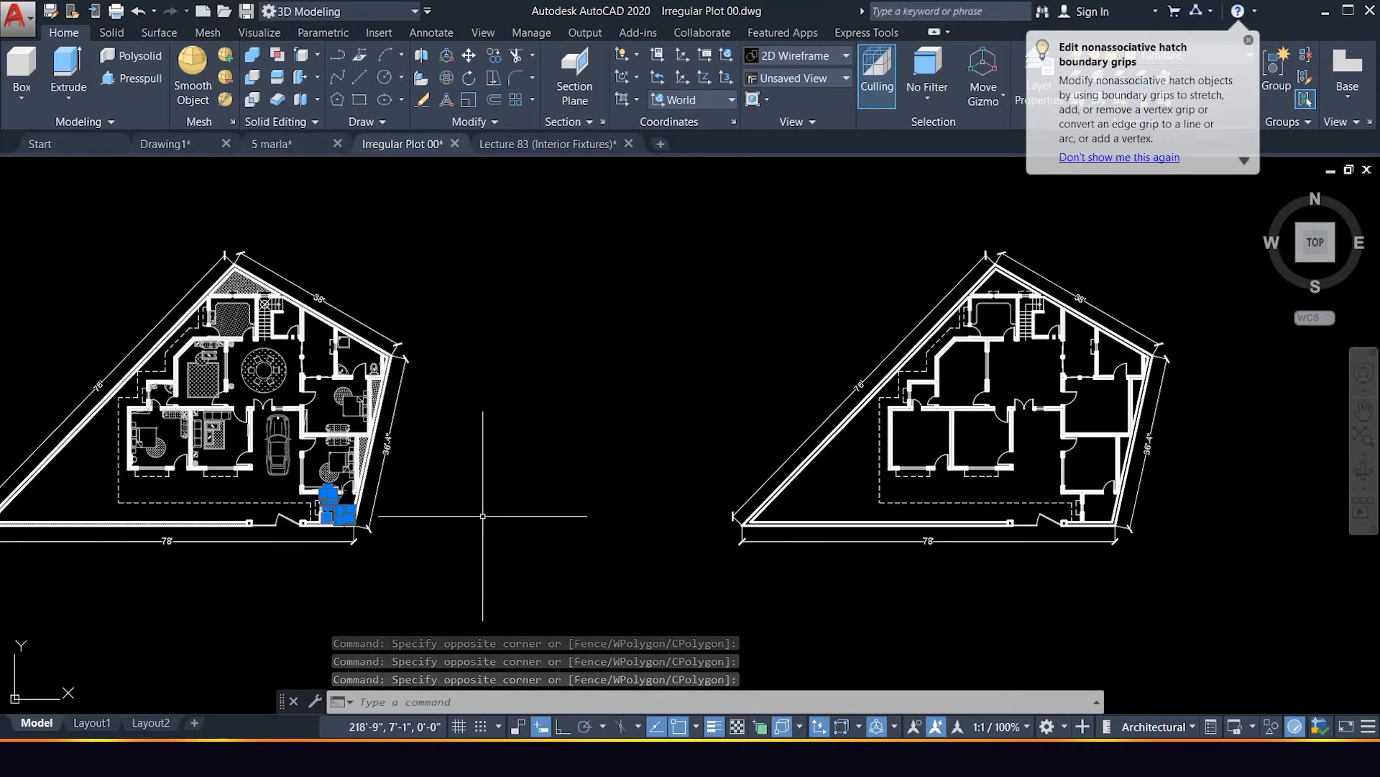
type("co")
key("Return")
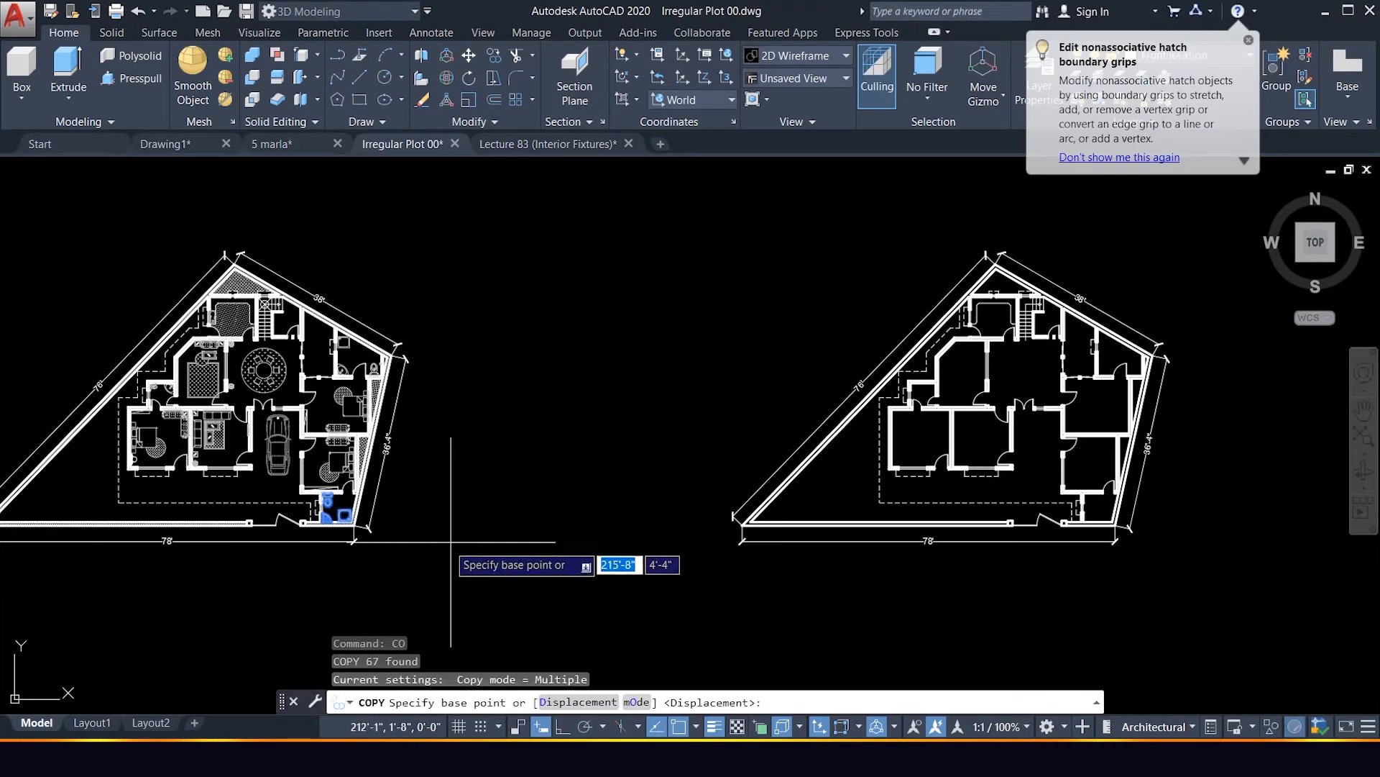
scroll(466, 532, "down", 4)
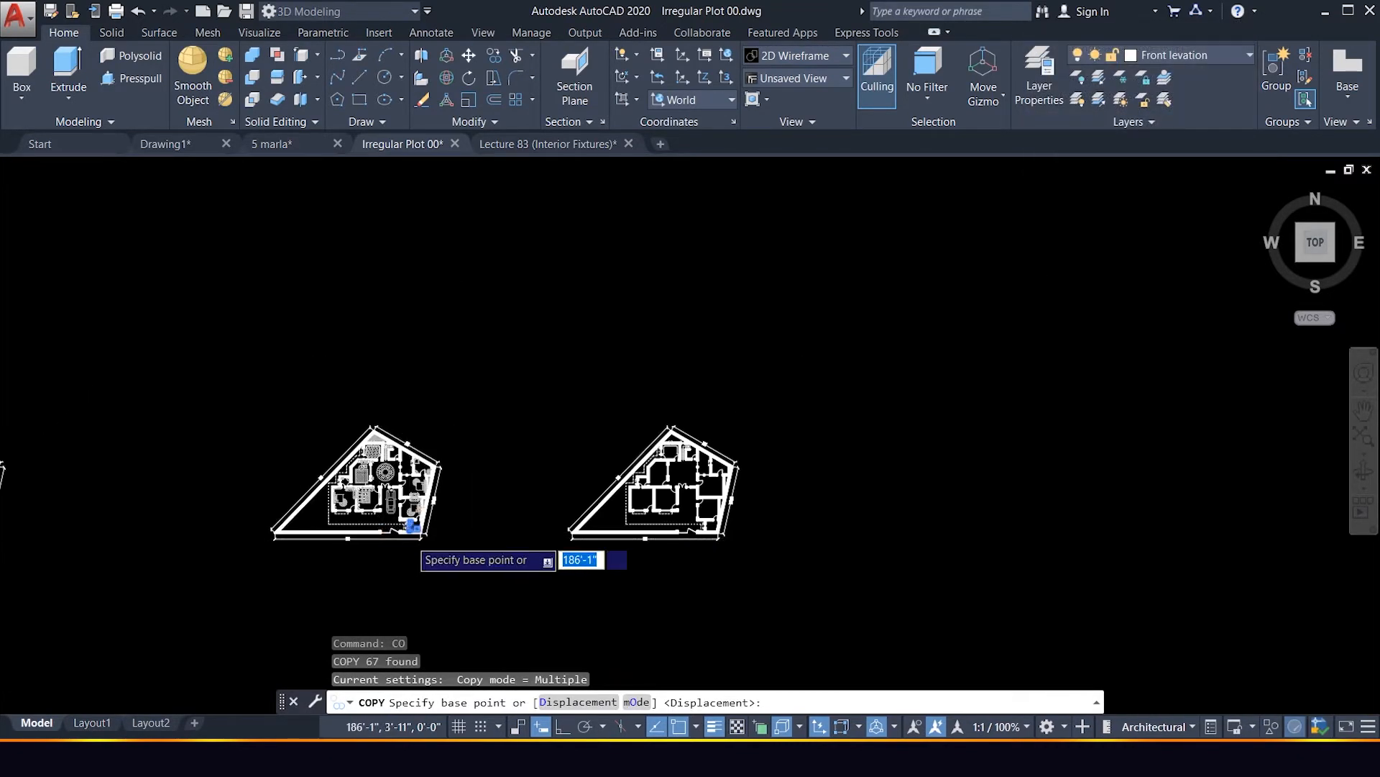
scroll(410, 529, "up", 2)
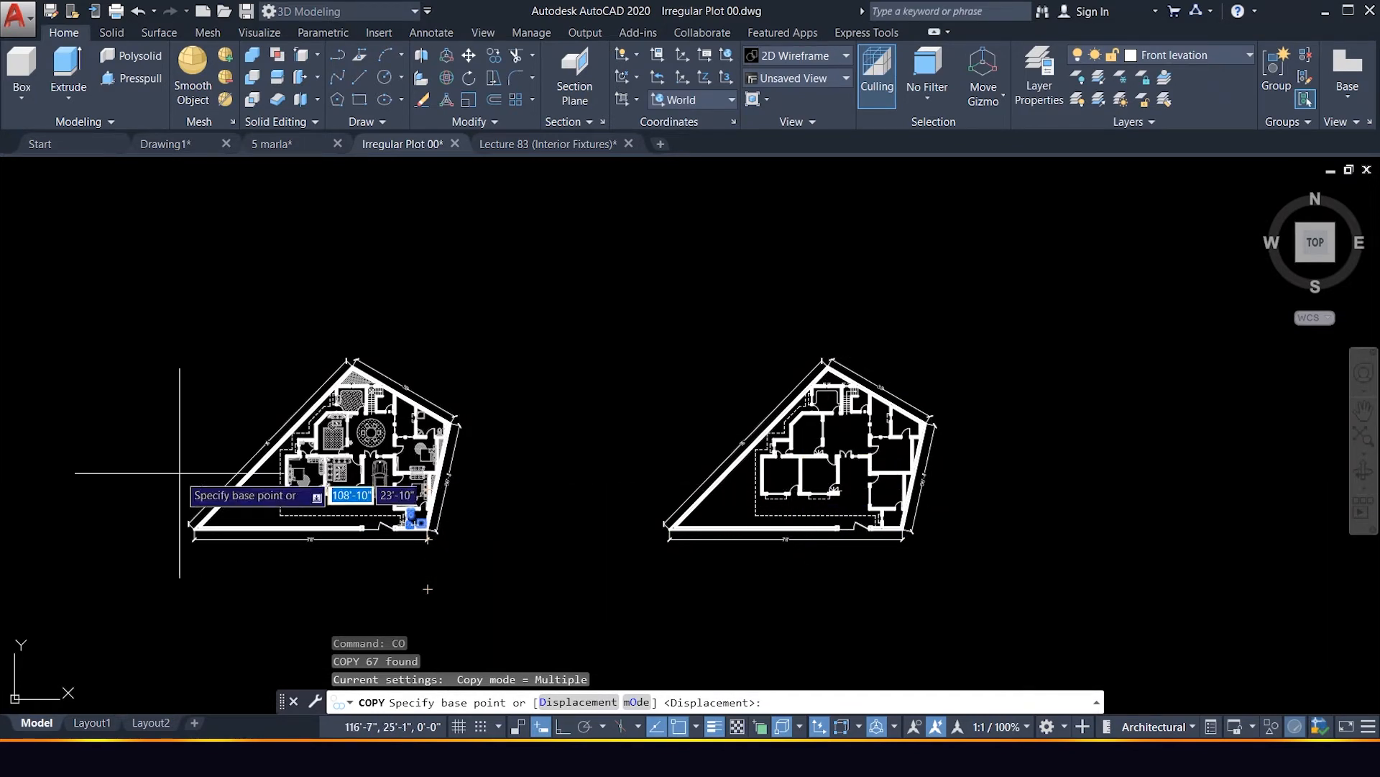
scroll(359, 553, "up", 3)
scroll(210, 503, "down", 4)
scroll(172, 482, "up", 6)
scroll(197, 465, "up", 5)
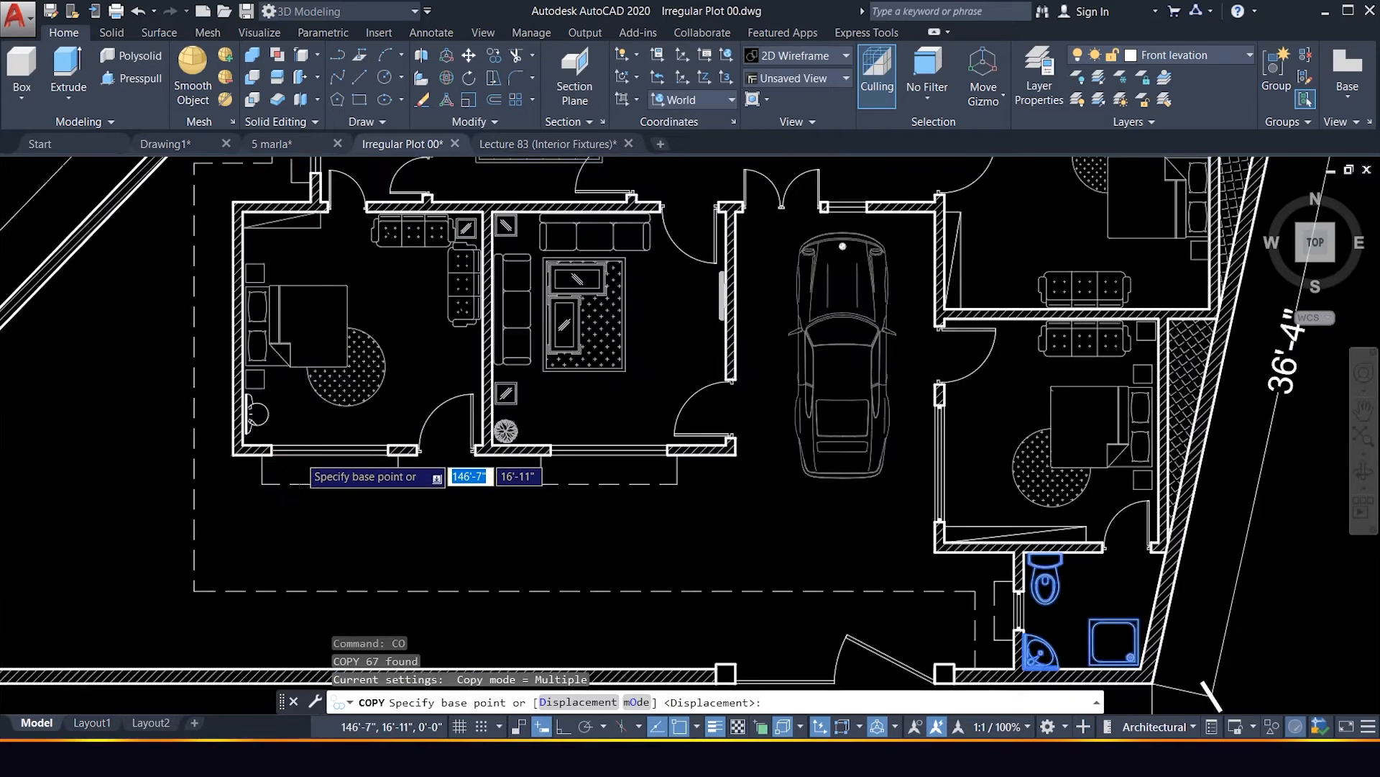
scroll(155, 624, "down", 5)
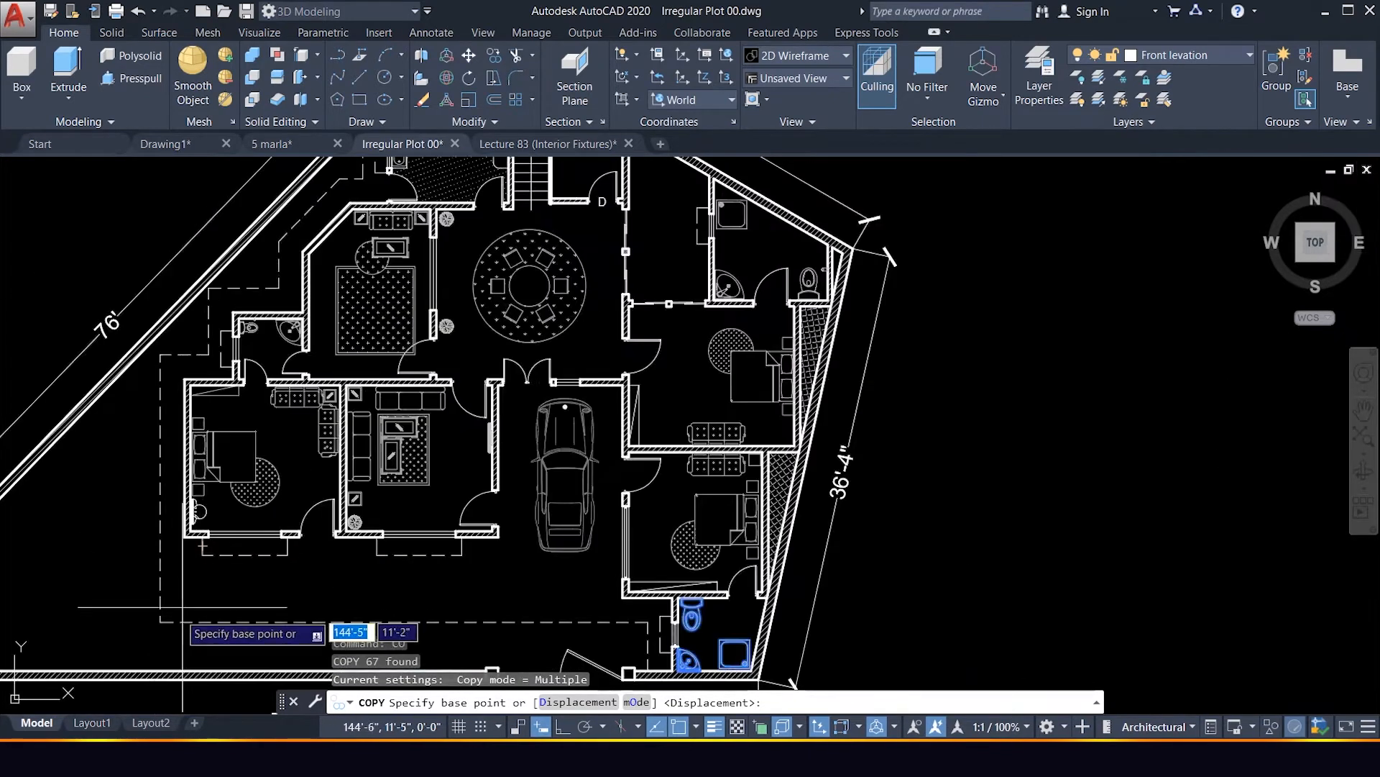
left_click(160, 621)
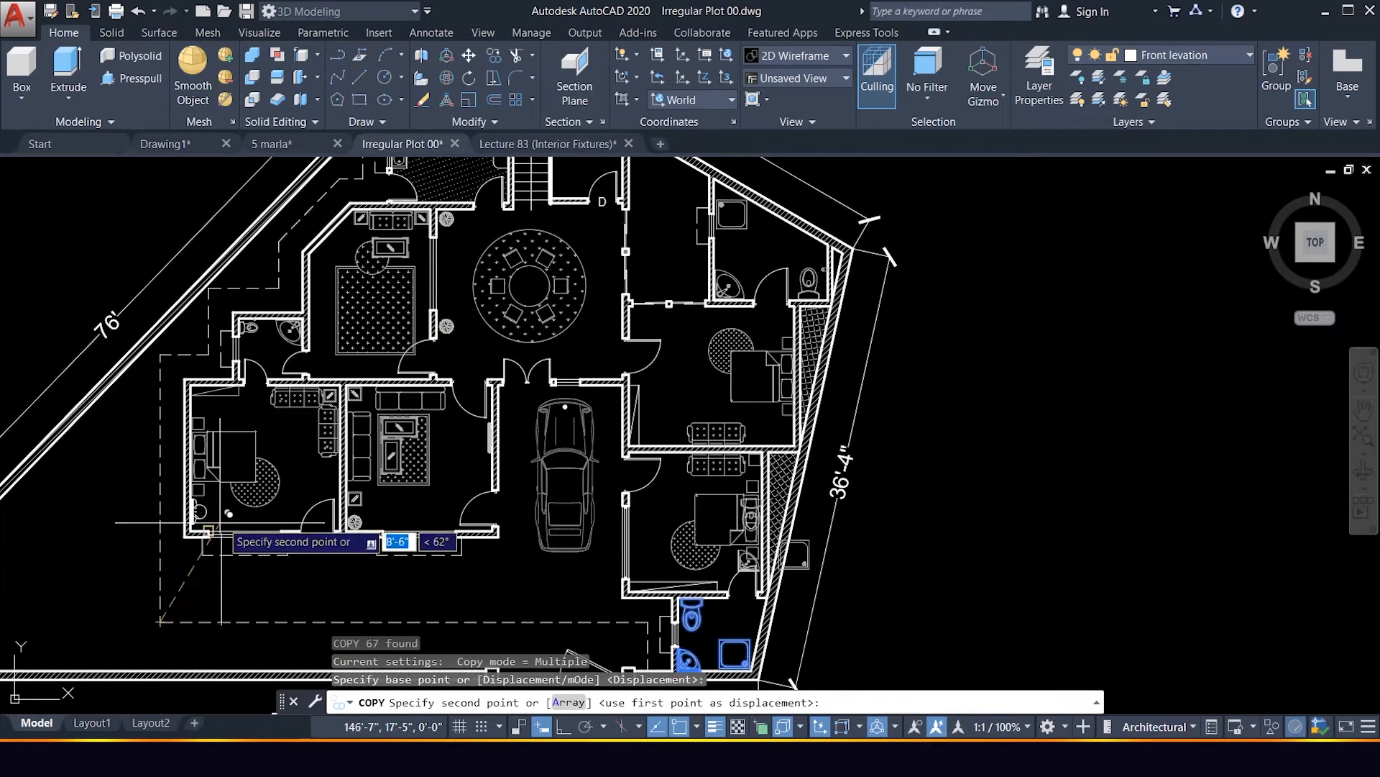
scroll(224, 518, "down", 4)
scroll(719, 503, "down", 5)
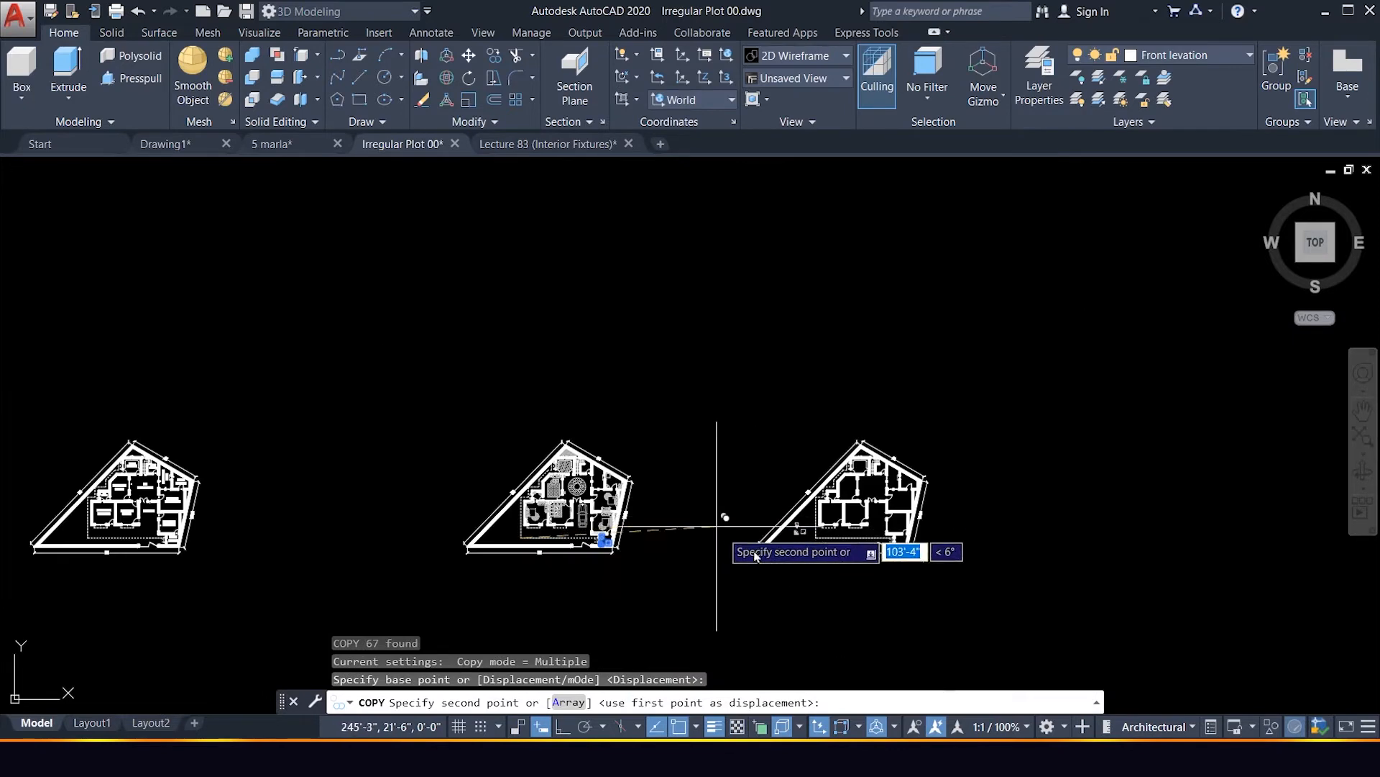
scroll(921, 507, "up", 7)
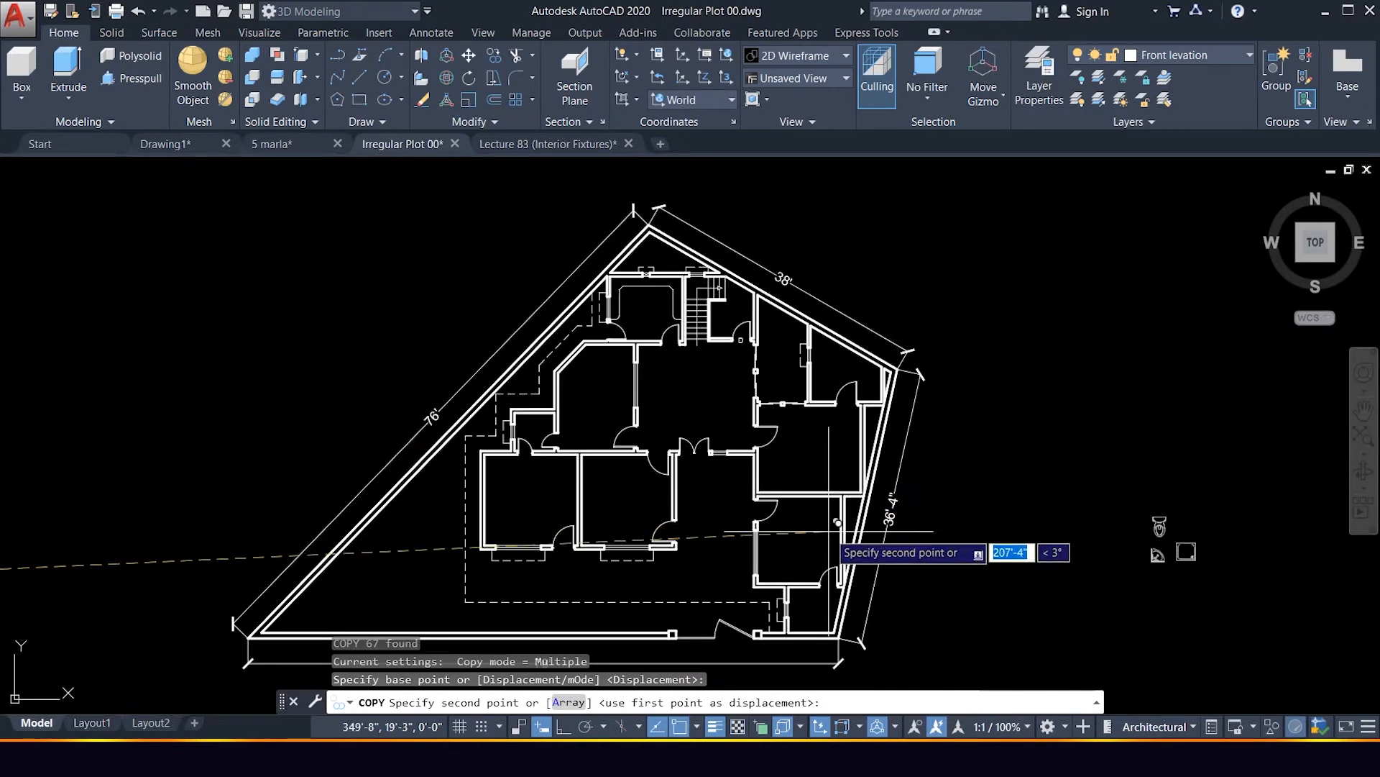
left_click(465, 601)
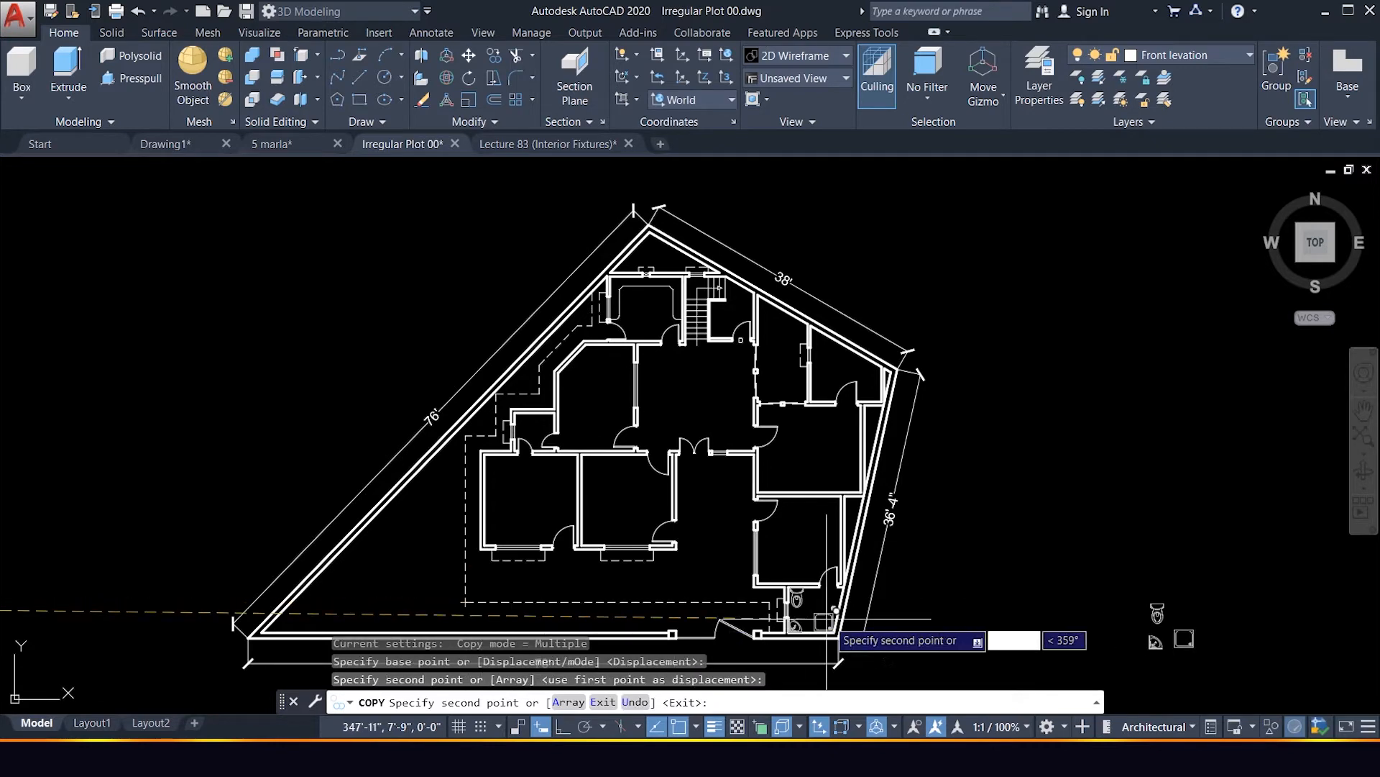
key("Escape")
Copy the lower right bedroom's wardrobe, bed set, round rug and sofas into the unfurnished plan, using the plot's outer right corner as reference.
scroll(859, 521, "down", 4)
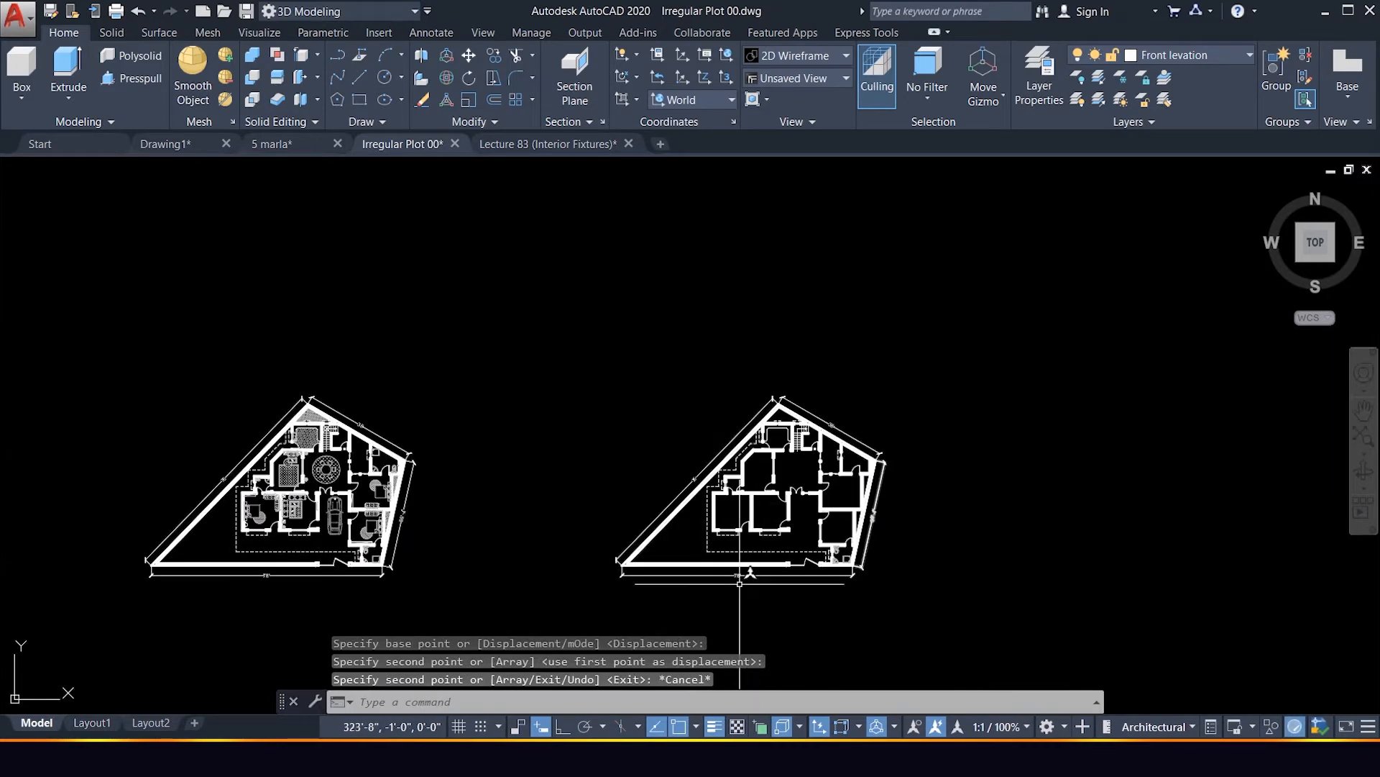
scroll(322, 541, "up", 3)
scroll(359, 532, "down", 3)
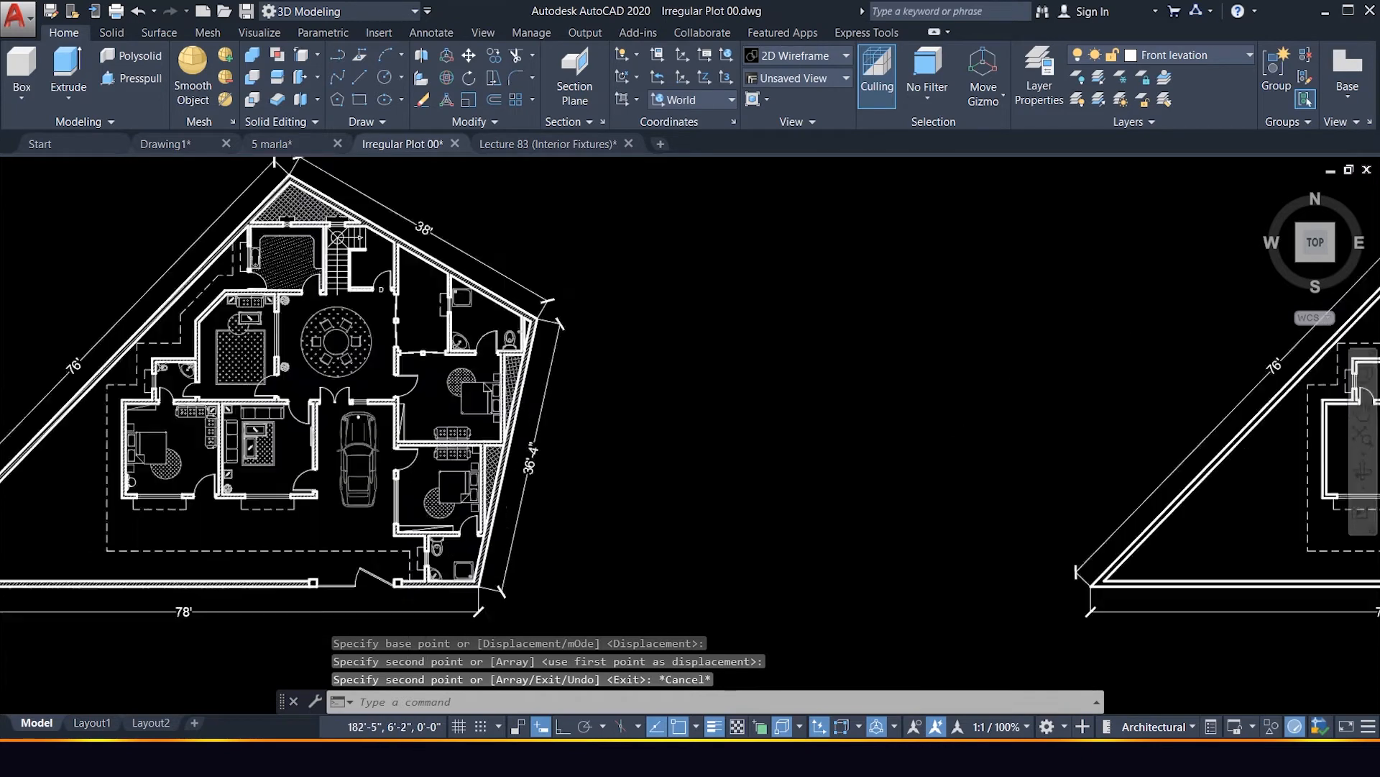
scroll(518, 485, "up", 6)
scroll(518, 485, "down", 6)
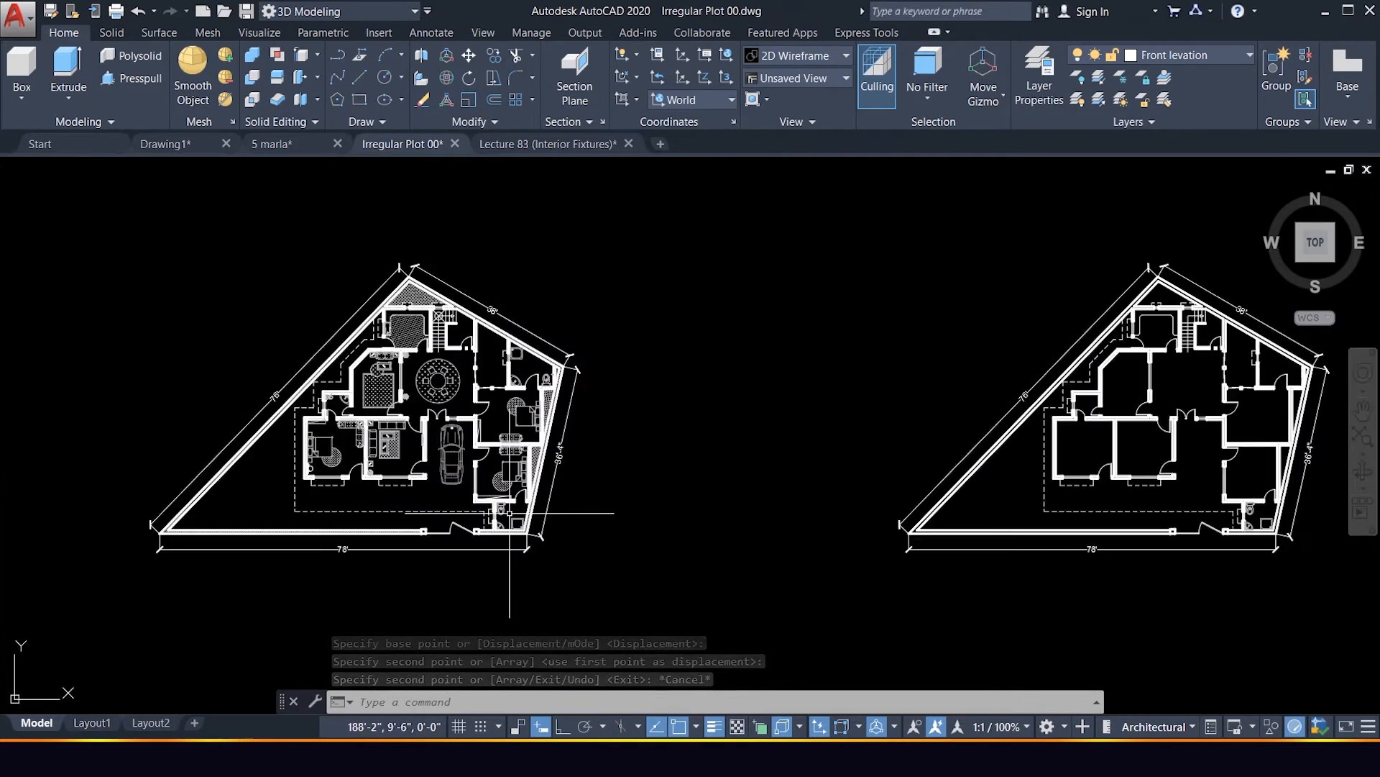
scroll(668, 489, "down", 2)
scroll(595, 494, "up", 7)
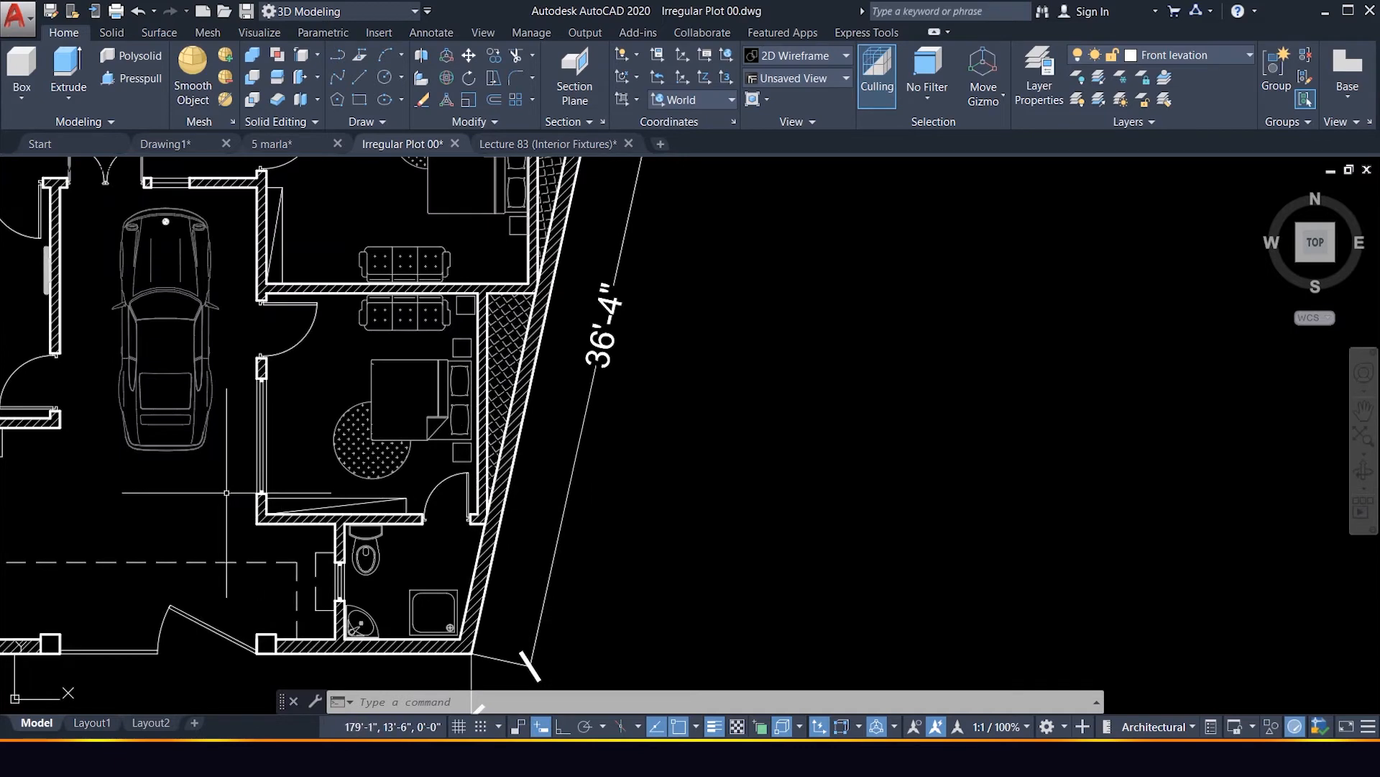
left_click(228, 493)
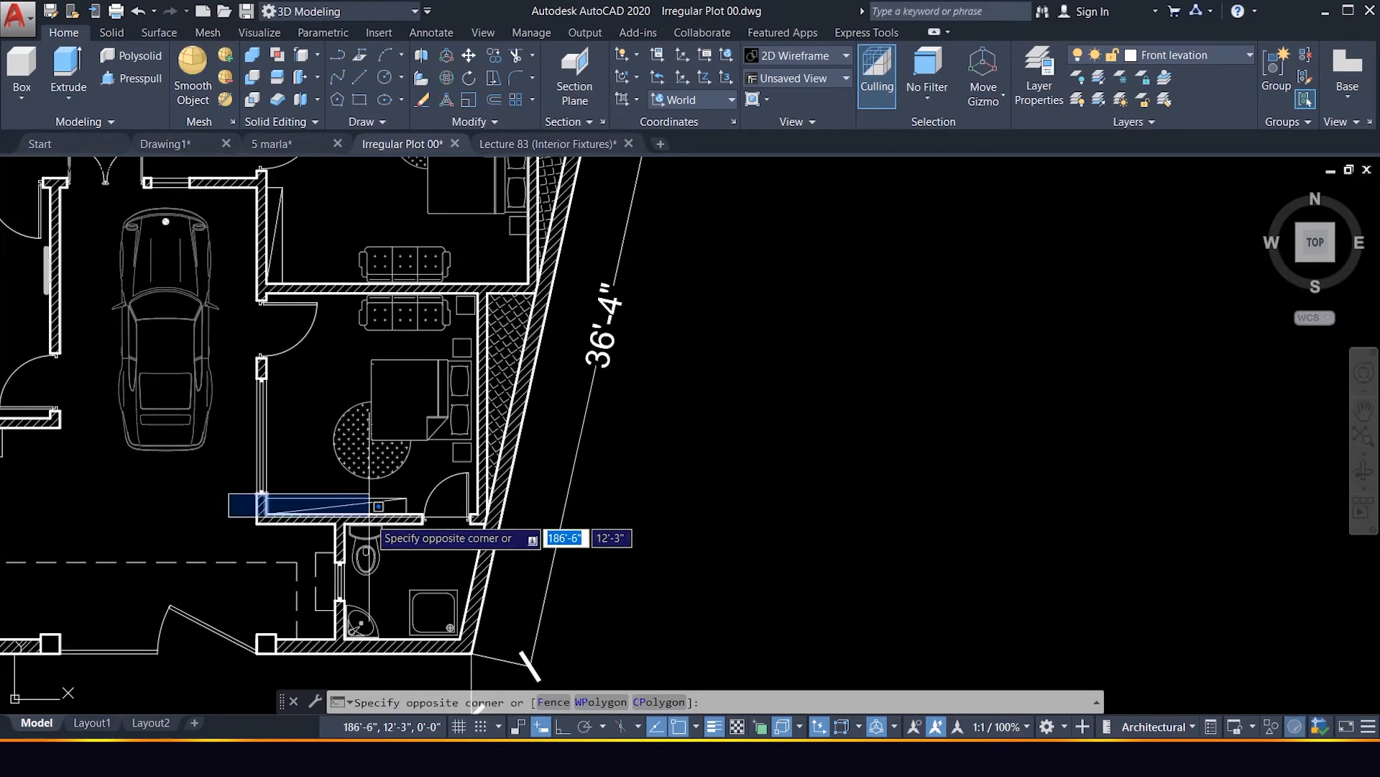
left_click(422, 509)
scroll(390, 533, "down", 2)
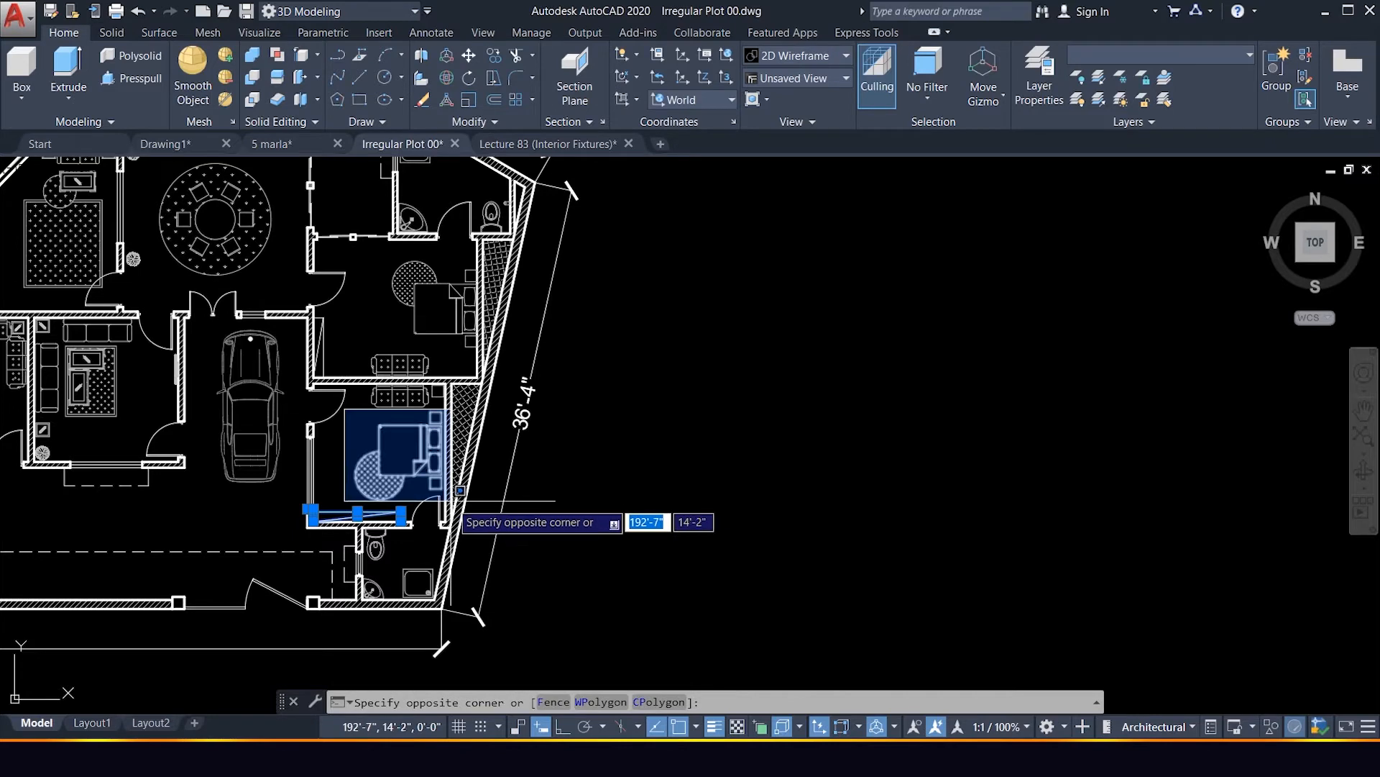
left_click(460, 491)
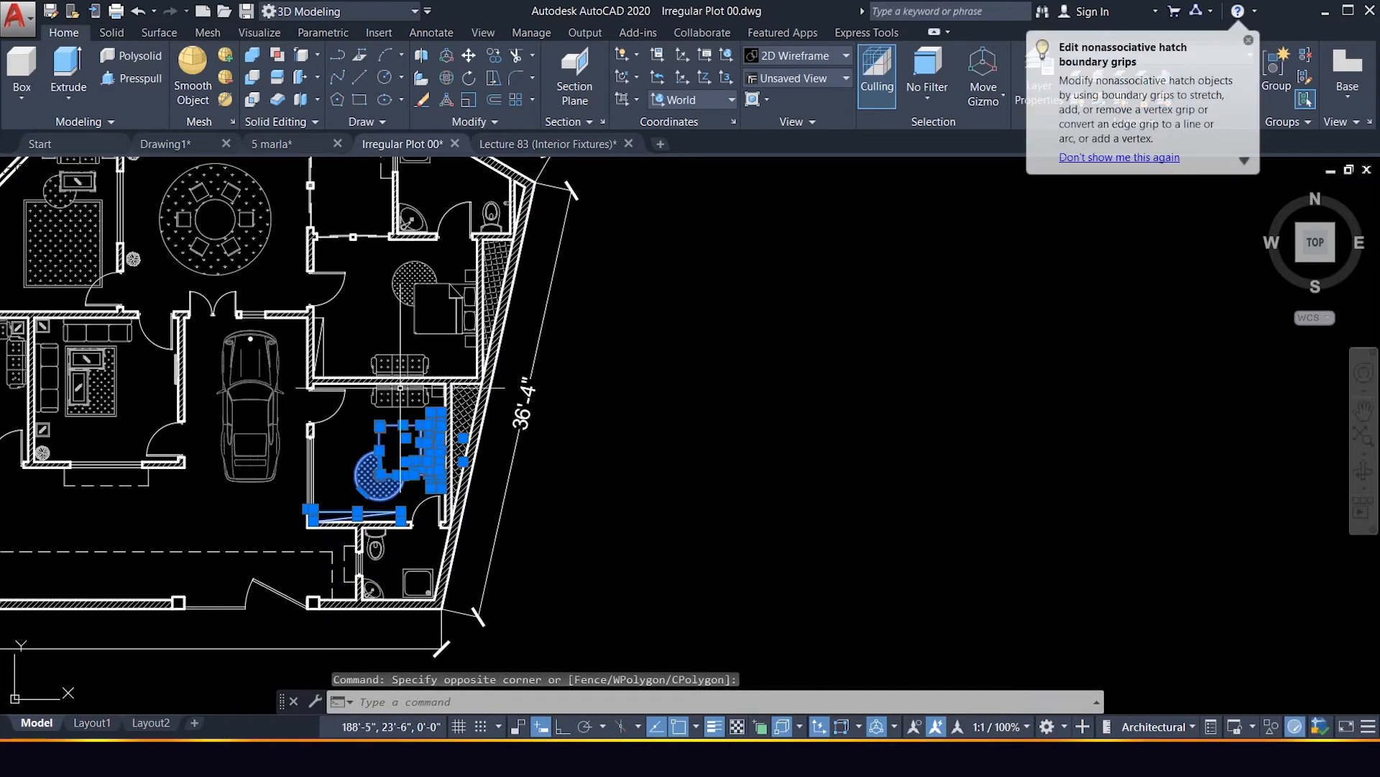
left_click(447, 411)
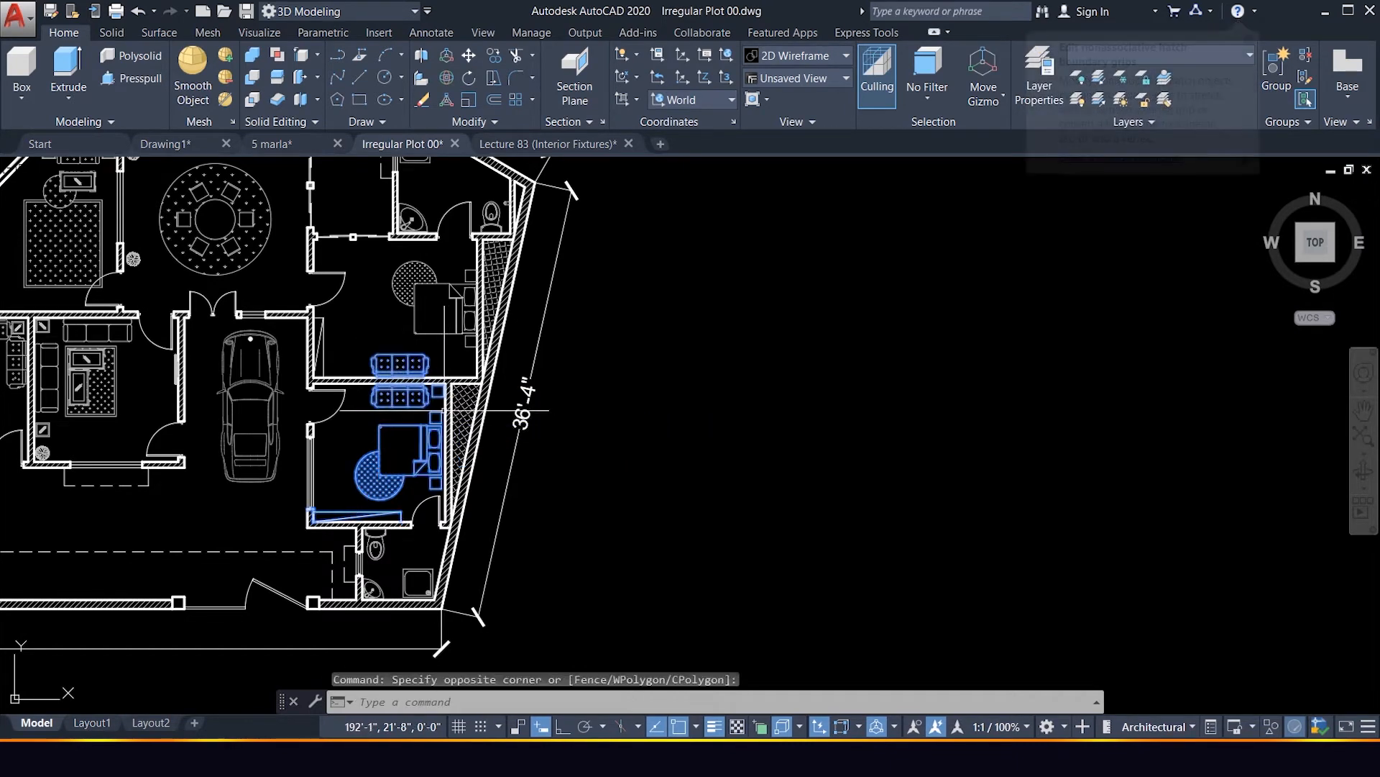
scroll(391, 470, "down", 4)
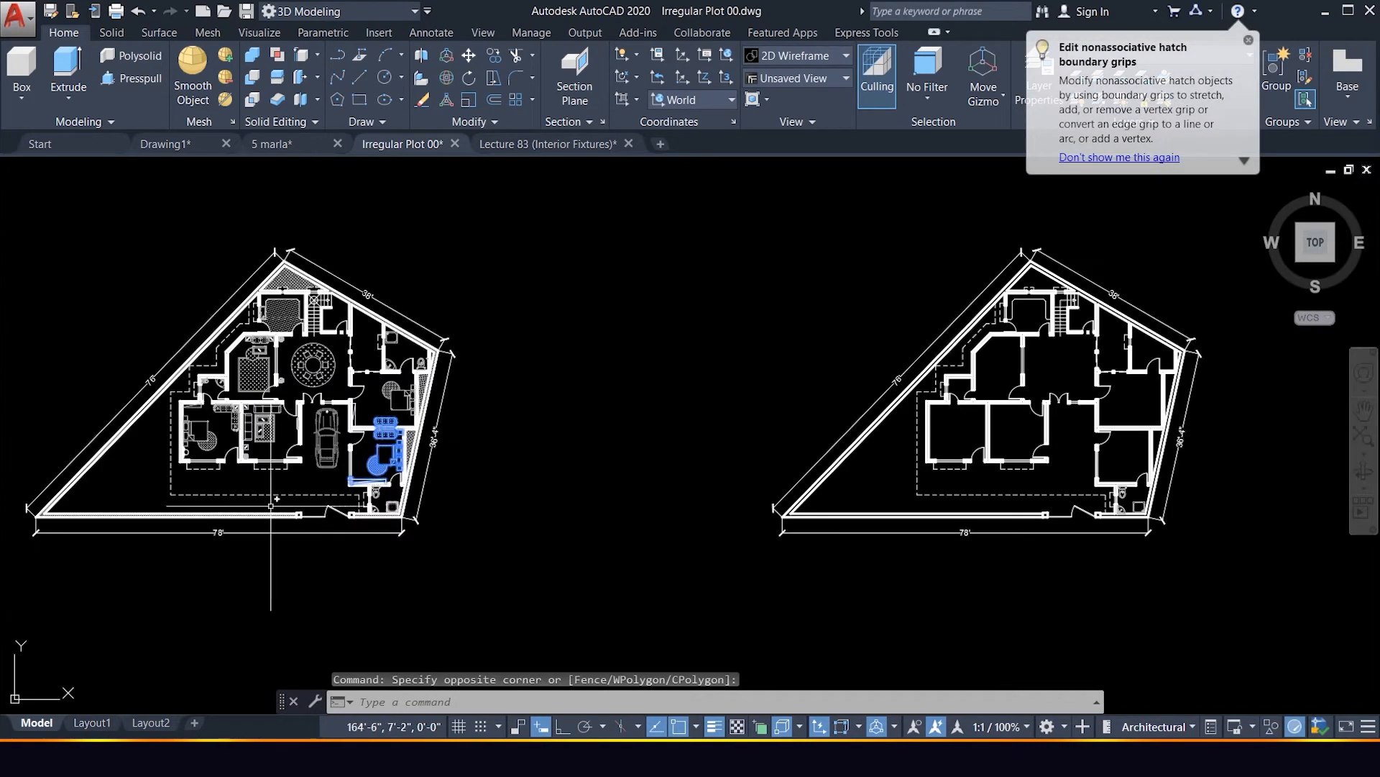
type("co")
key("Return")
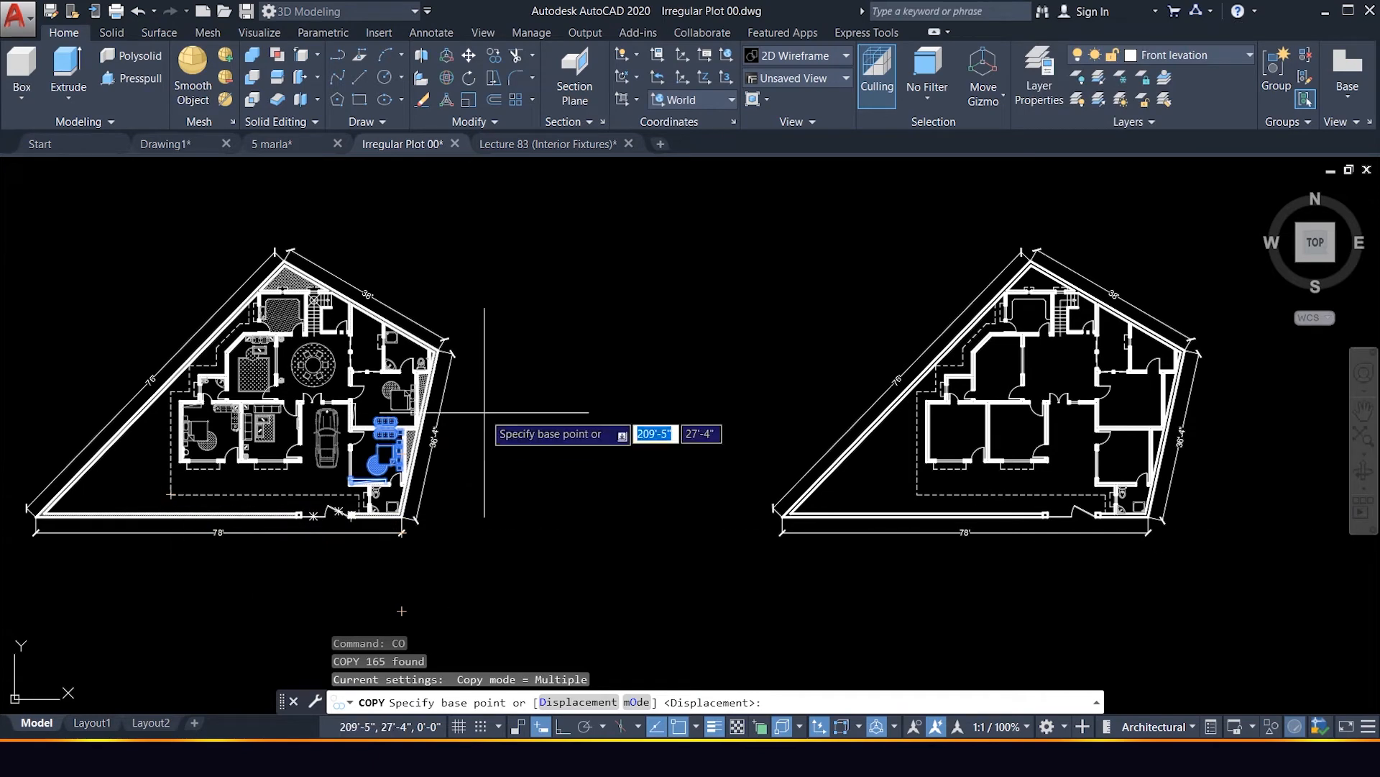
scroll(474, 342, "up", 5)
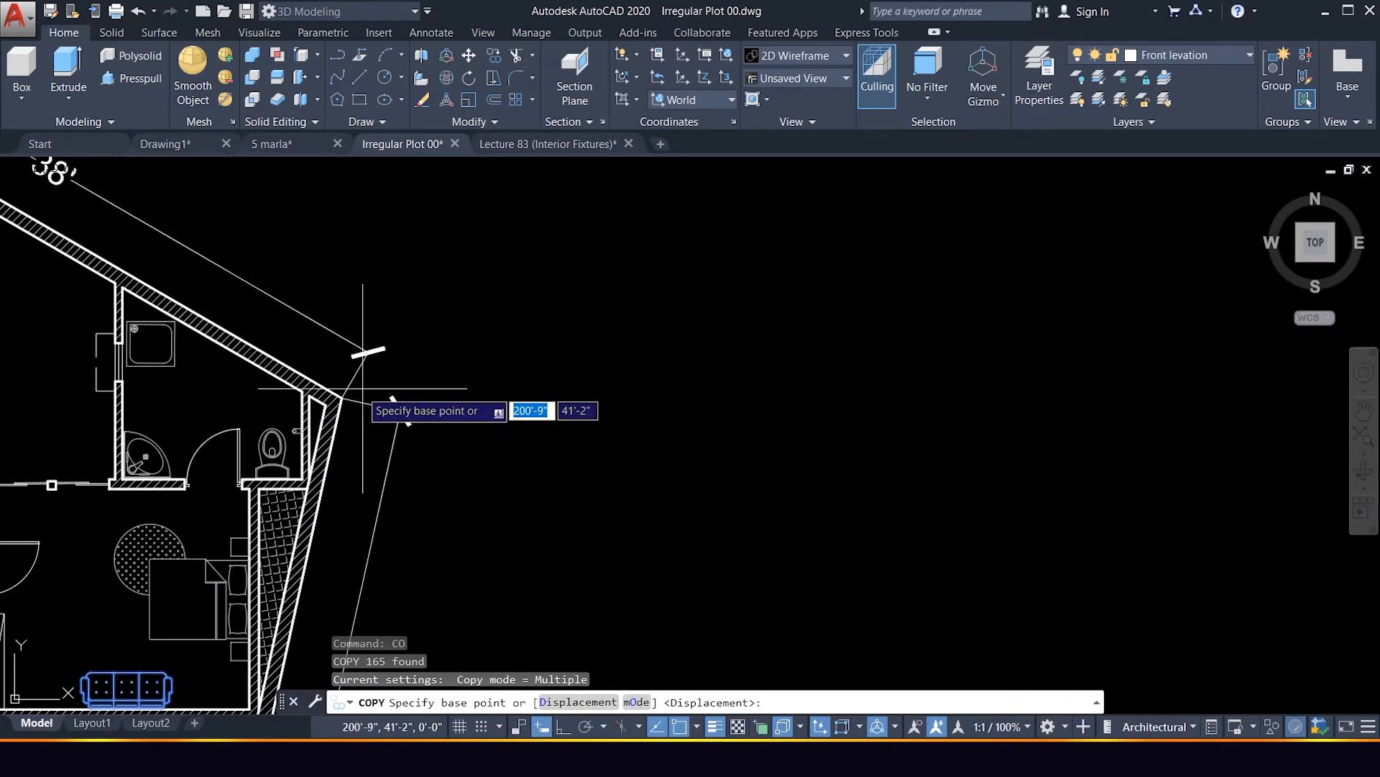
scroll(342, 397, "up", 4)
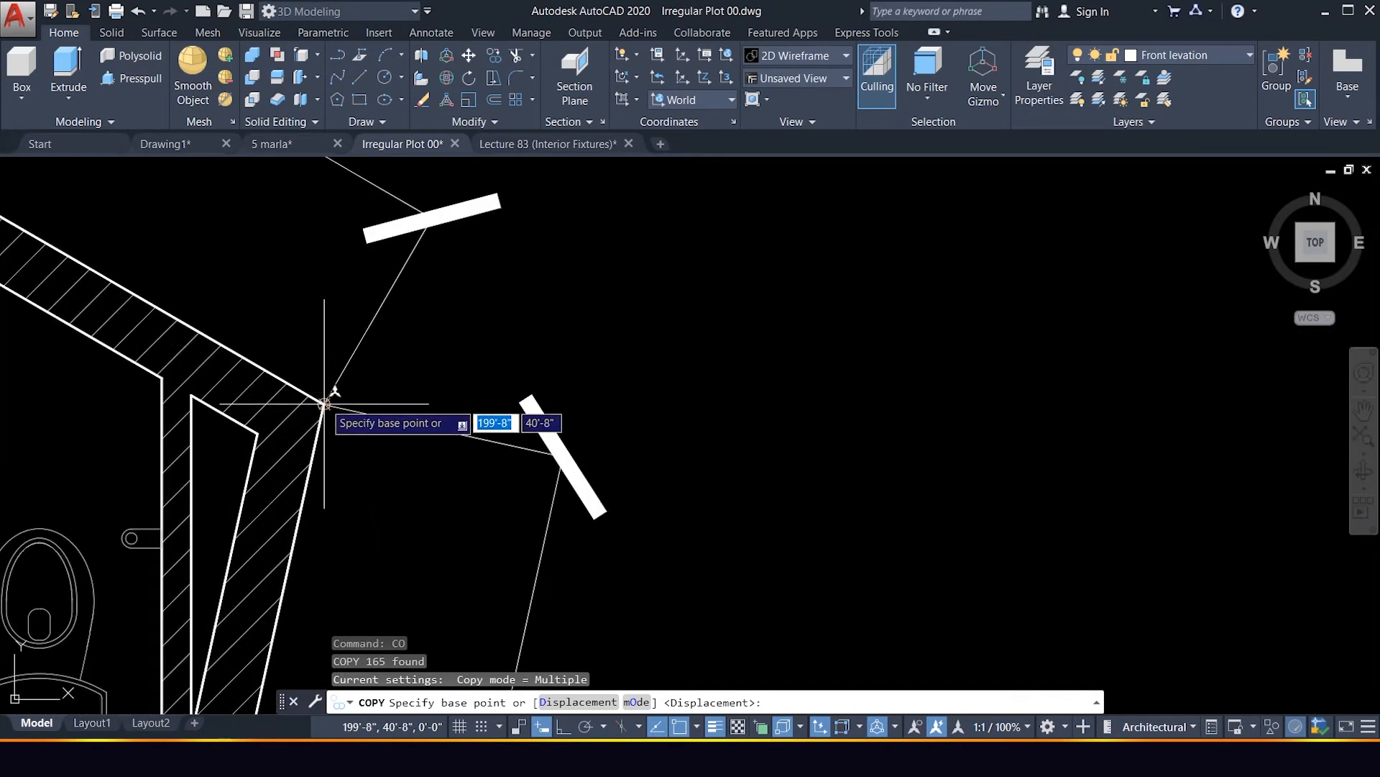
left_click(324, 404)
scroll(325, 405, "down", 9)
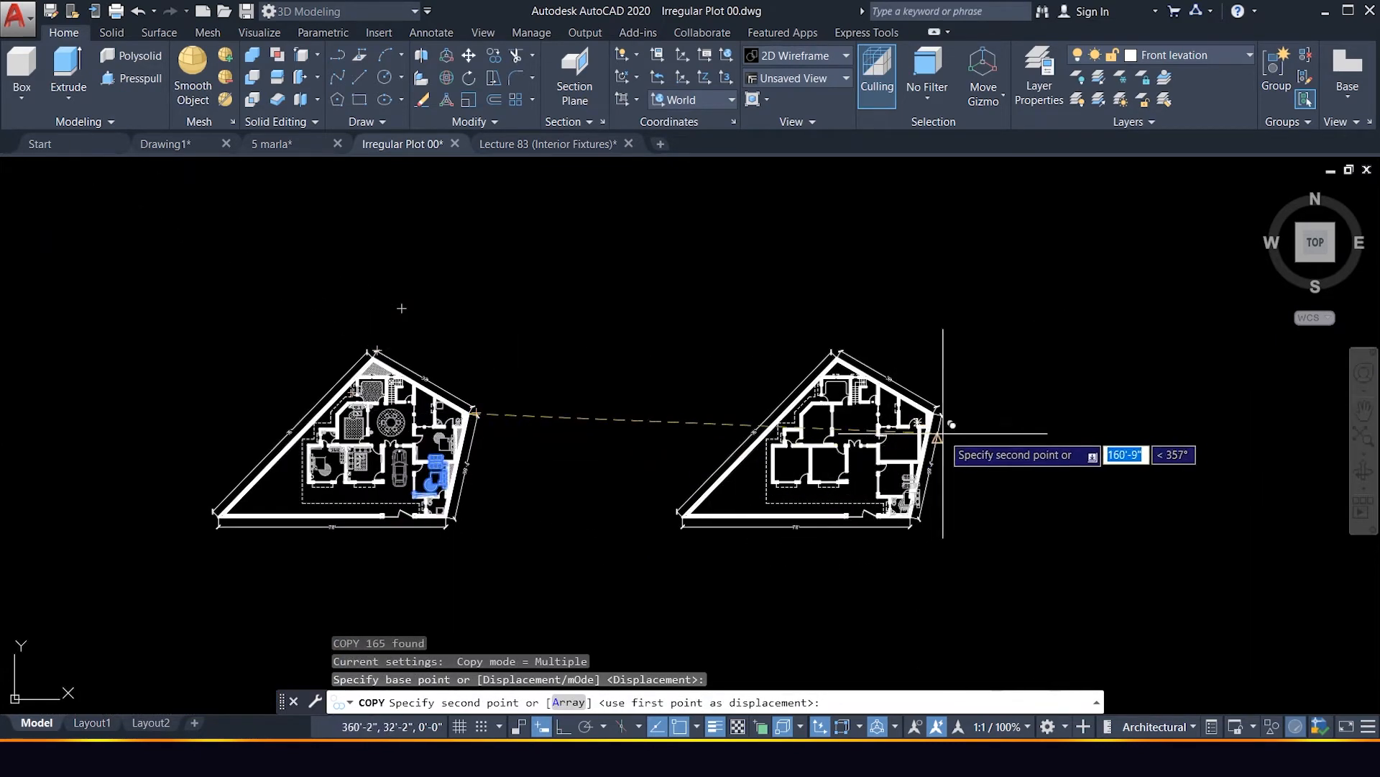
scroll(910, 392, "up", 6)
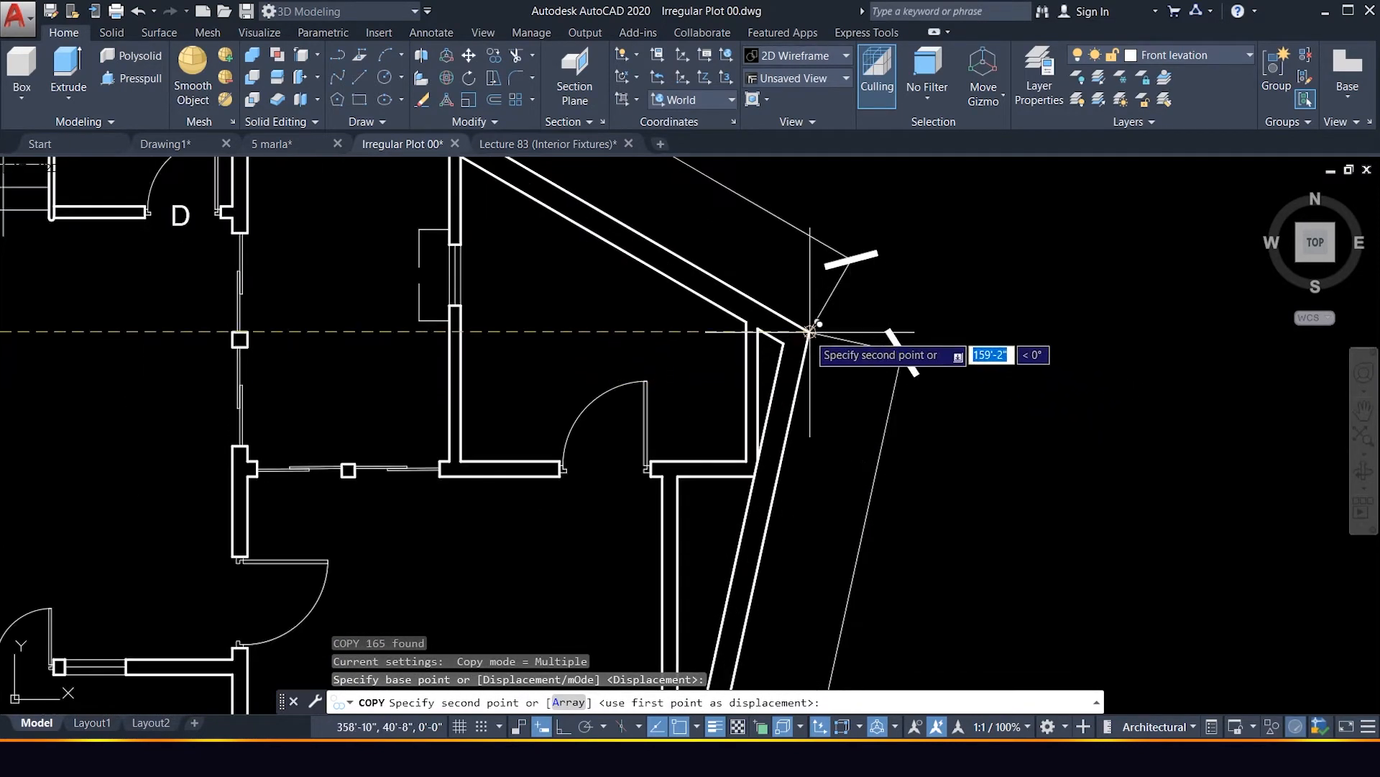
left_click(811, 332)
scroll(985, 287, "down", 6)
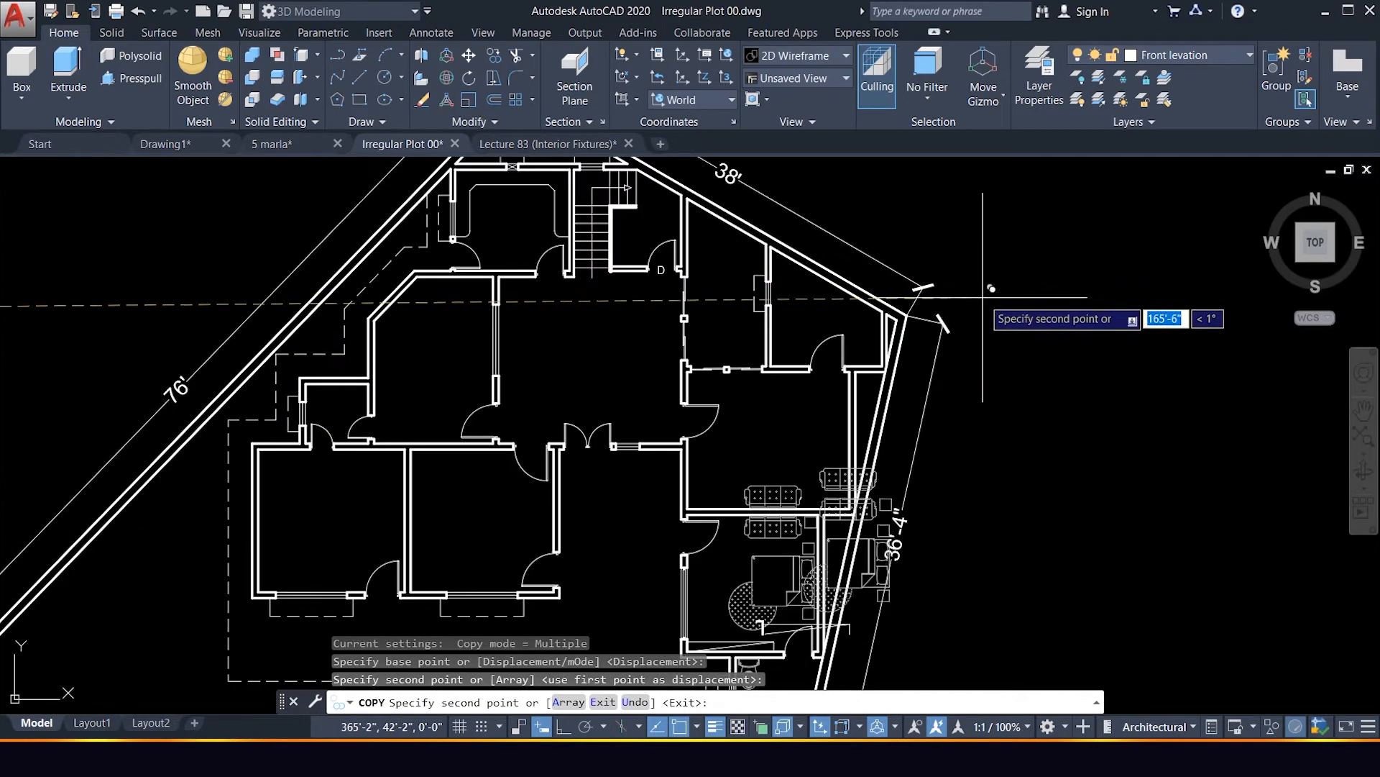
key("Escape")
Copy the car into the unfurnished plan's parking space, using the dashed outline's lower left corner as reference.
scroll(801, 394, "up", 3)
scroll(801, 394, "down", 8)
scroll(801, 394, "down", 3)
scroll(481, 405, "up", 9)
scroll(701, 258, "up", 2)
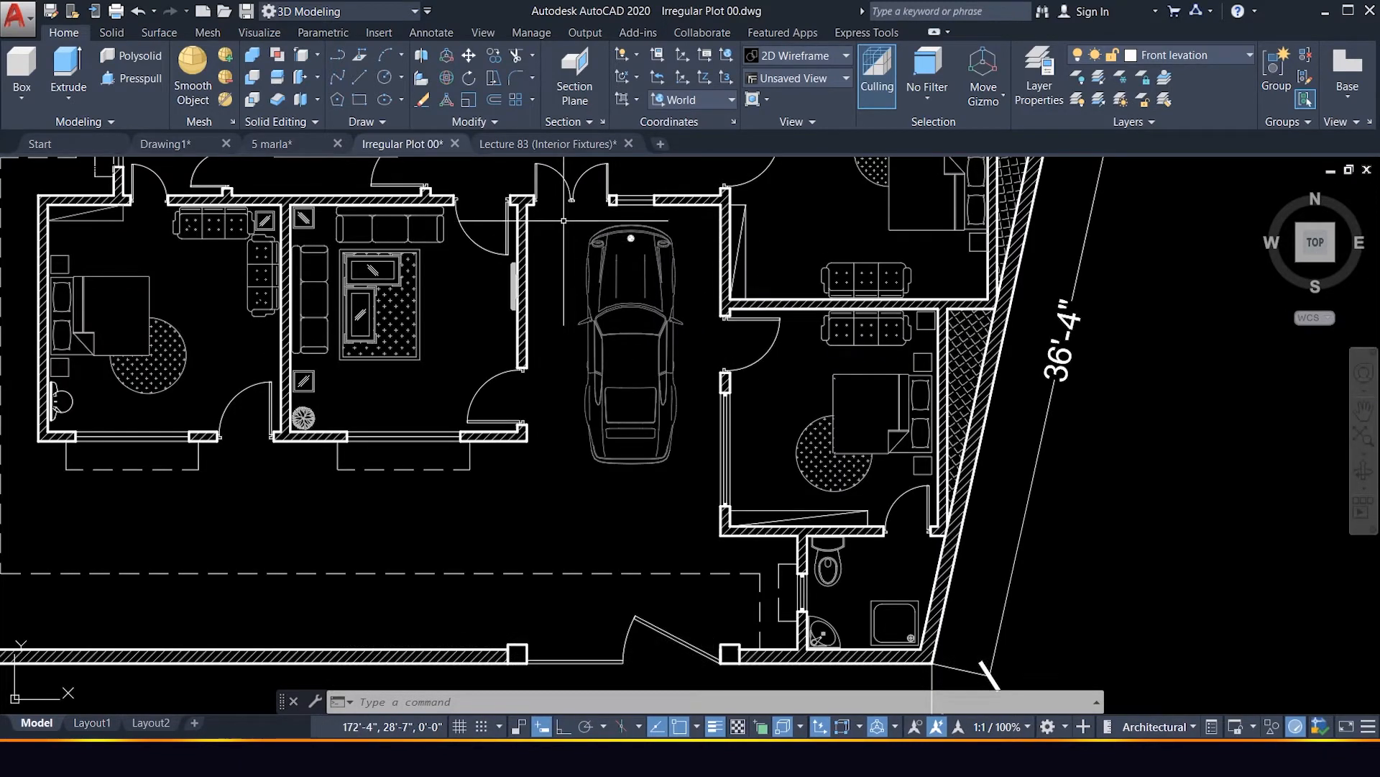
left_click(691, 479)
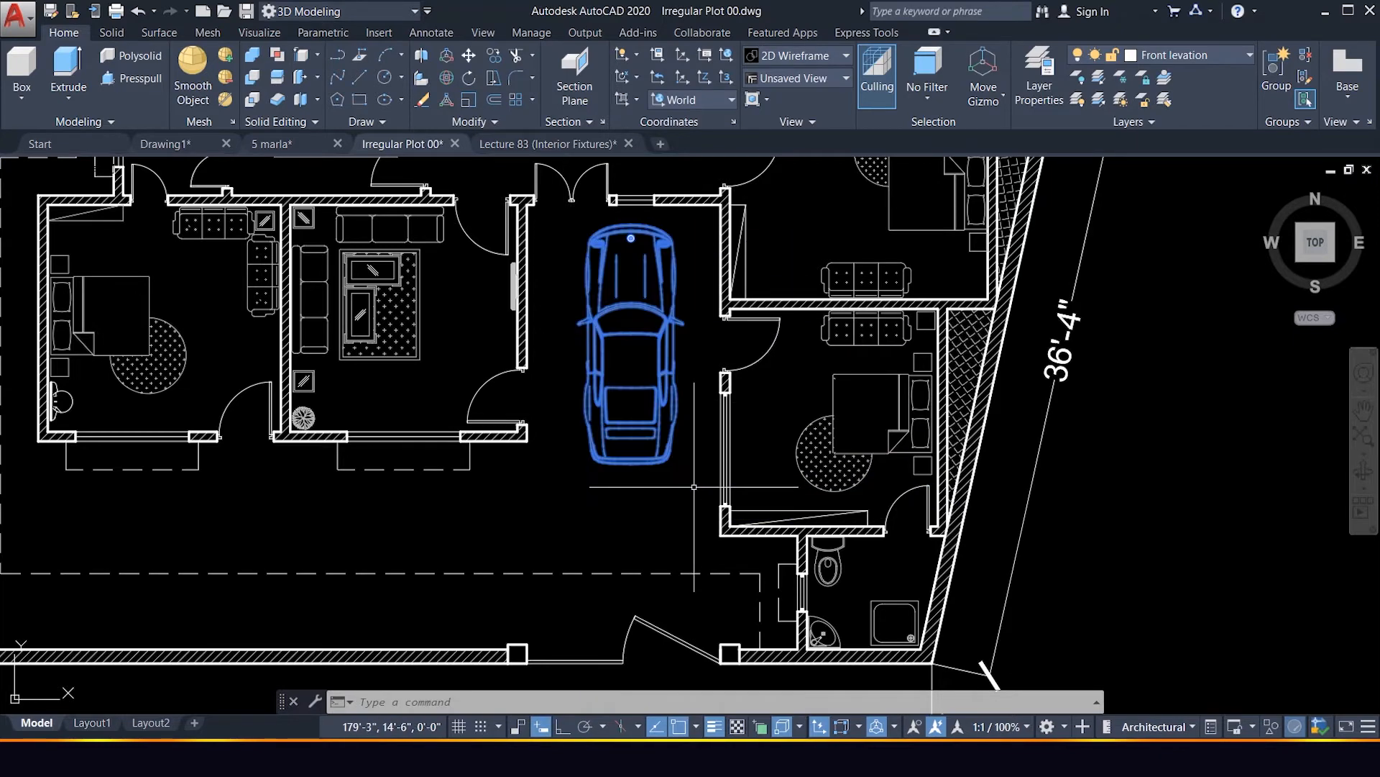
scroll(666, 487, "down", 2)
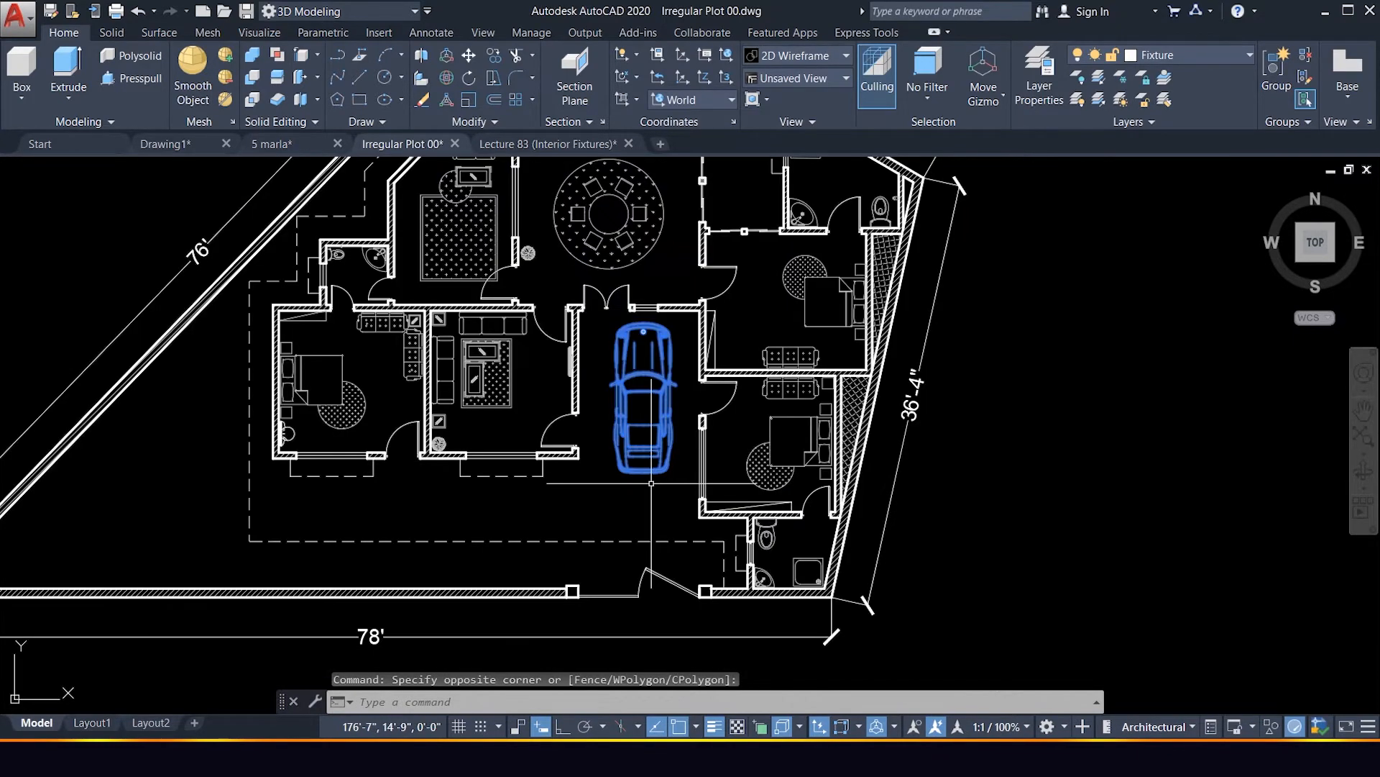
type("o")
key("Return")
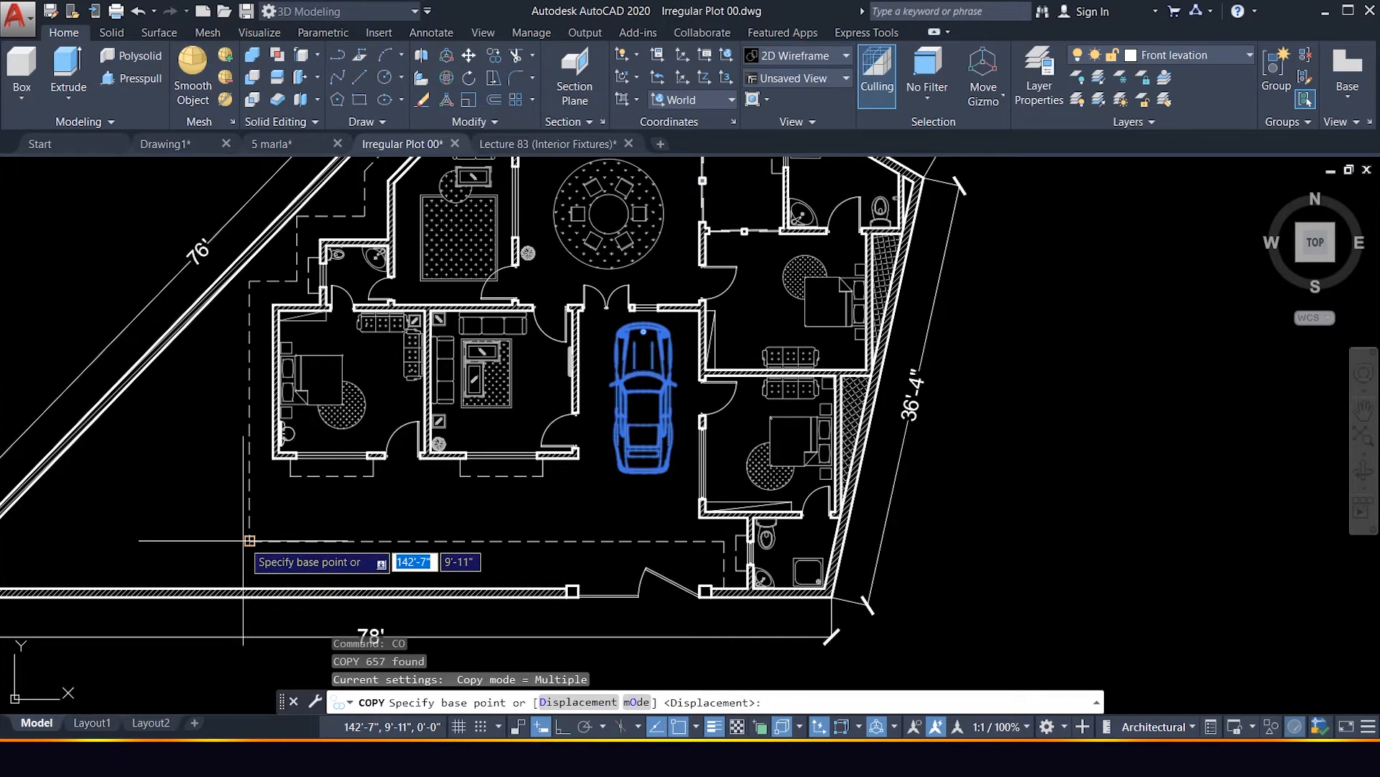
left_click(250, 540)
scroll(575, 507, "down", 5)
scroll(1017, 493, "up", 4)
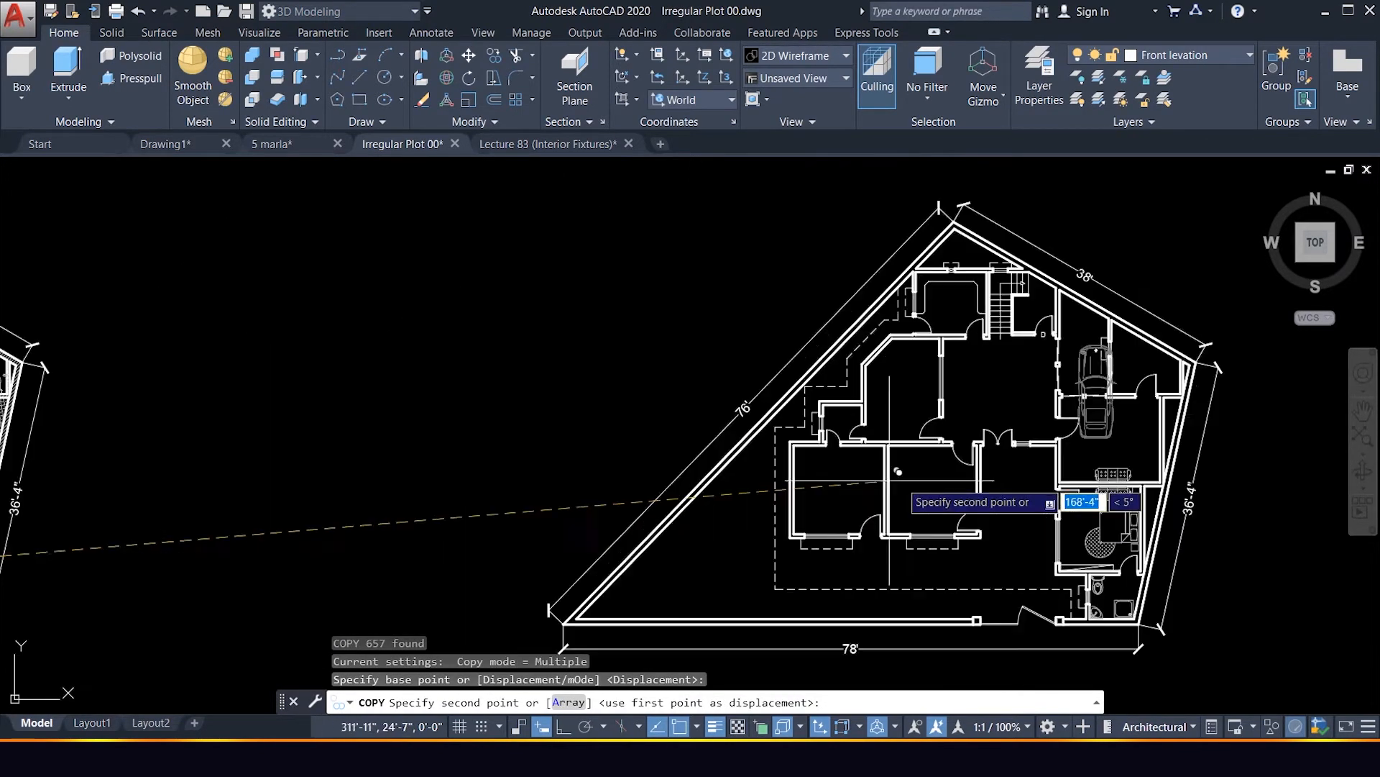
scroll(1057, 466, "down", 2)
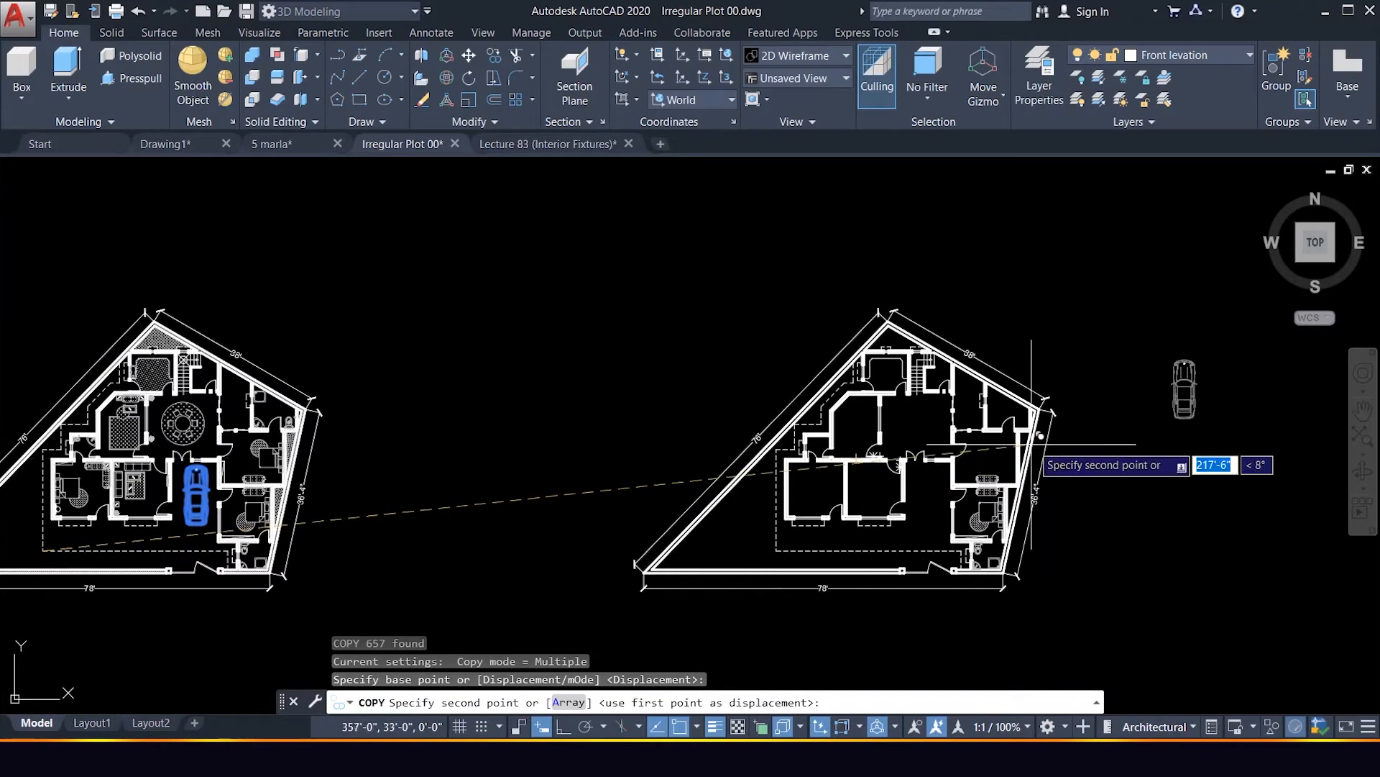
scroll(870, 528, "down", 2)
scroll(867, 519, "up", 5)
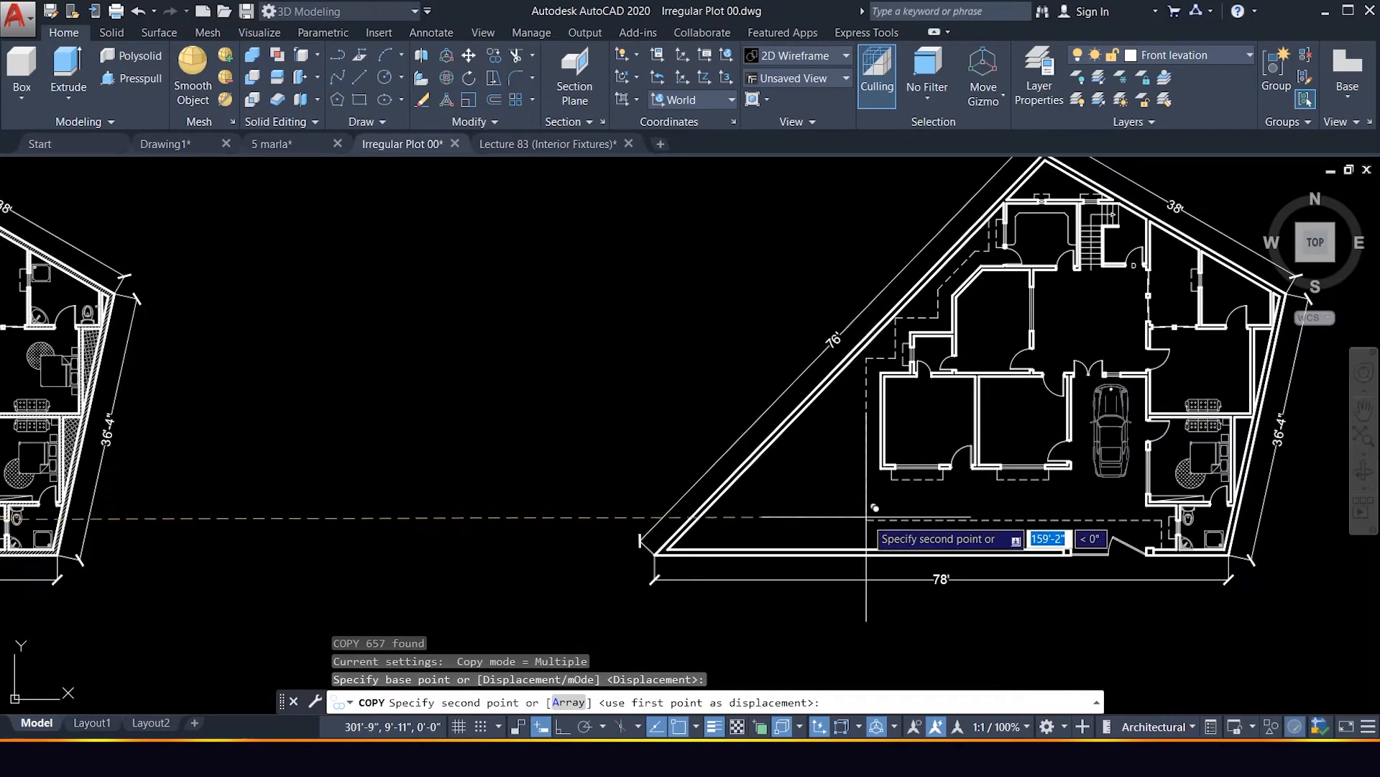
left_click(867, 519)
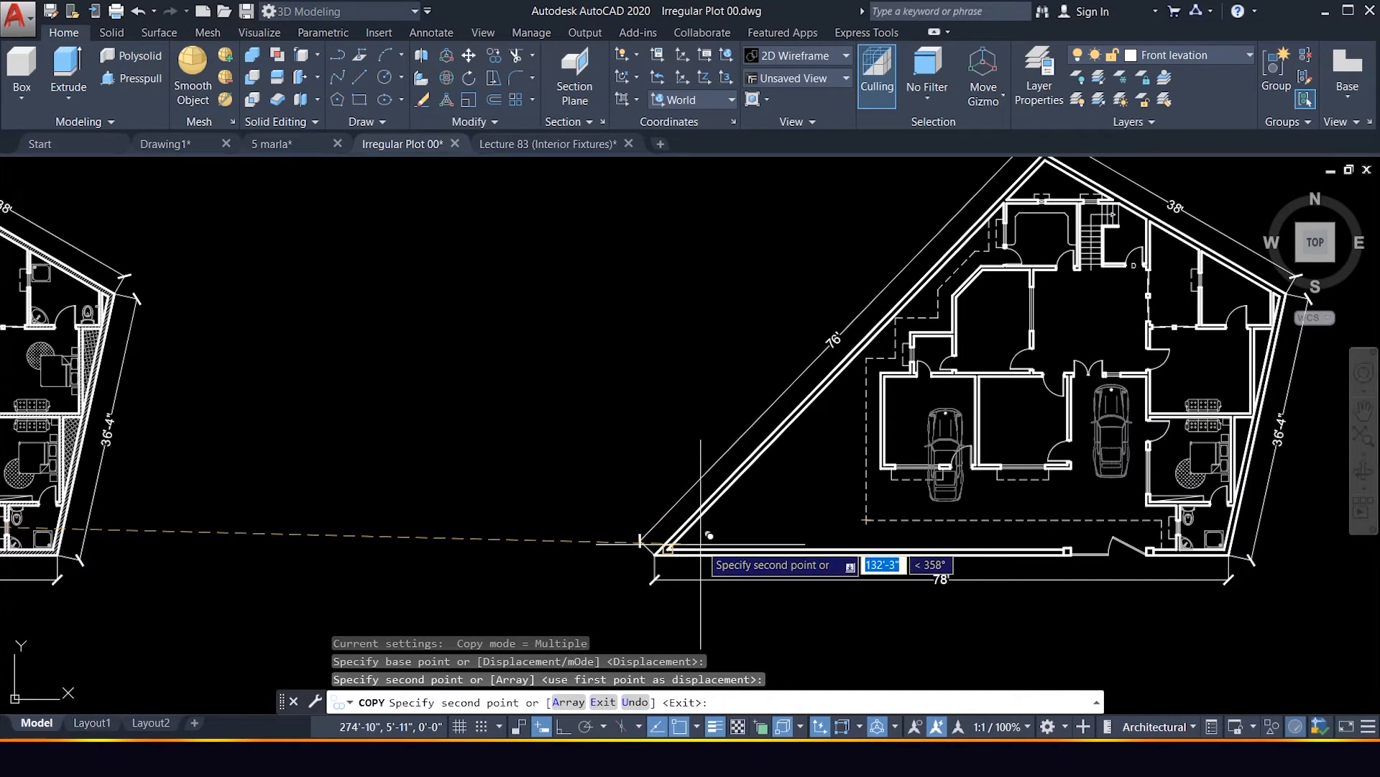
key("Escape")
Try to copy the room beside the car's sofa set, rug, tables and plant into the unfurnished plan, using the dashed outline's lower left corner as reference.
scroll(684, 508, "down", 4)
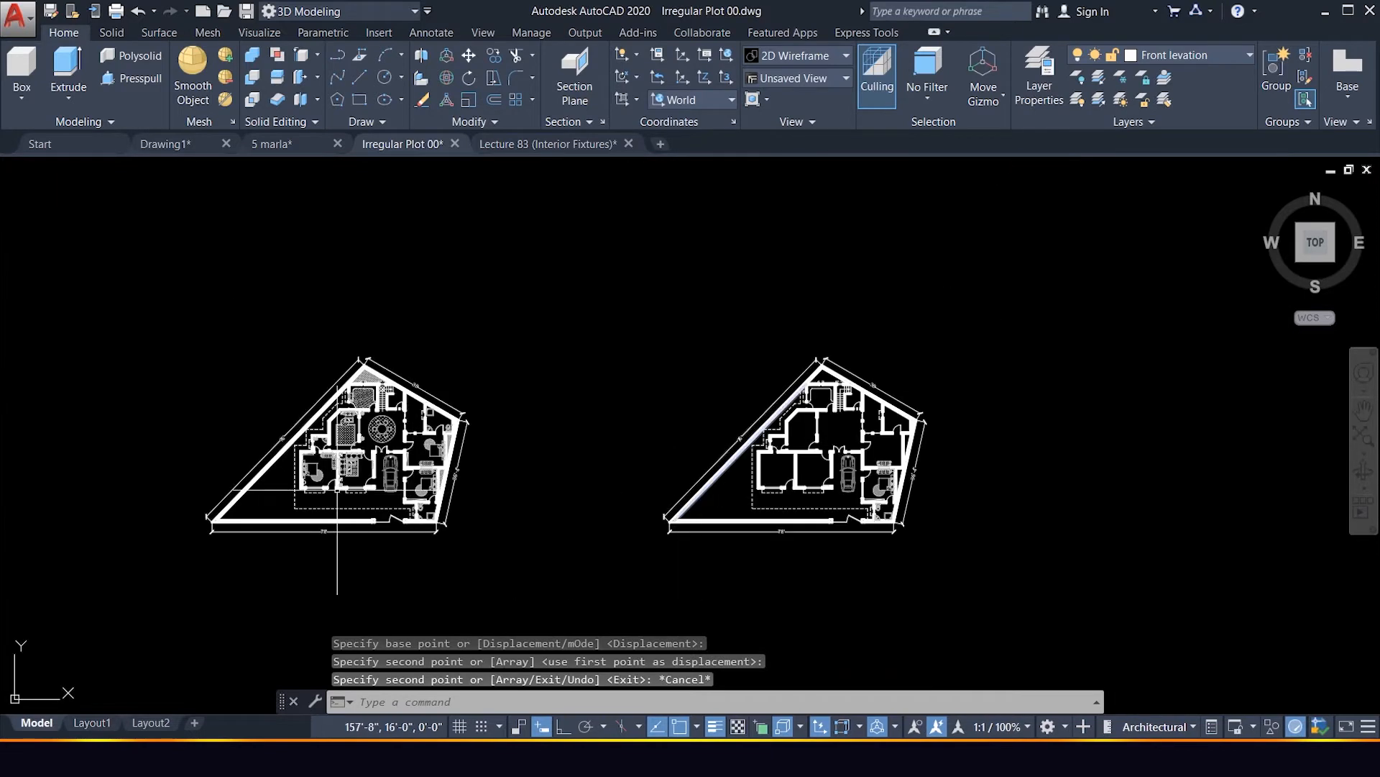
scroll(344, 493, "up", 4)
scroll(329, 482, "up", 2)
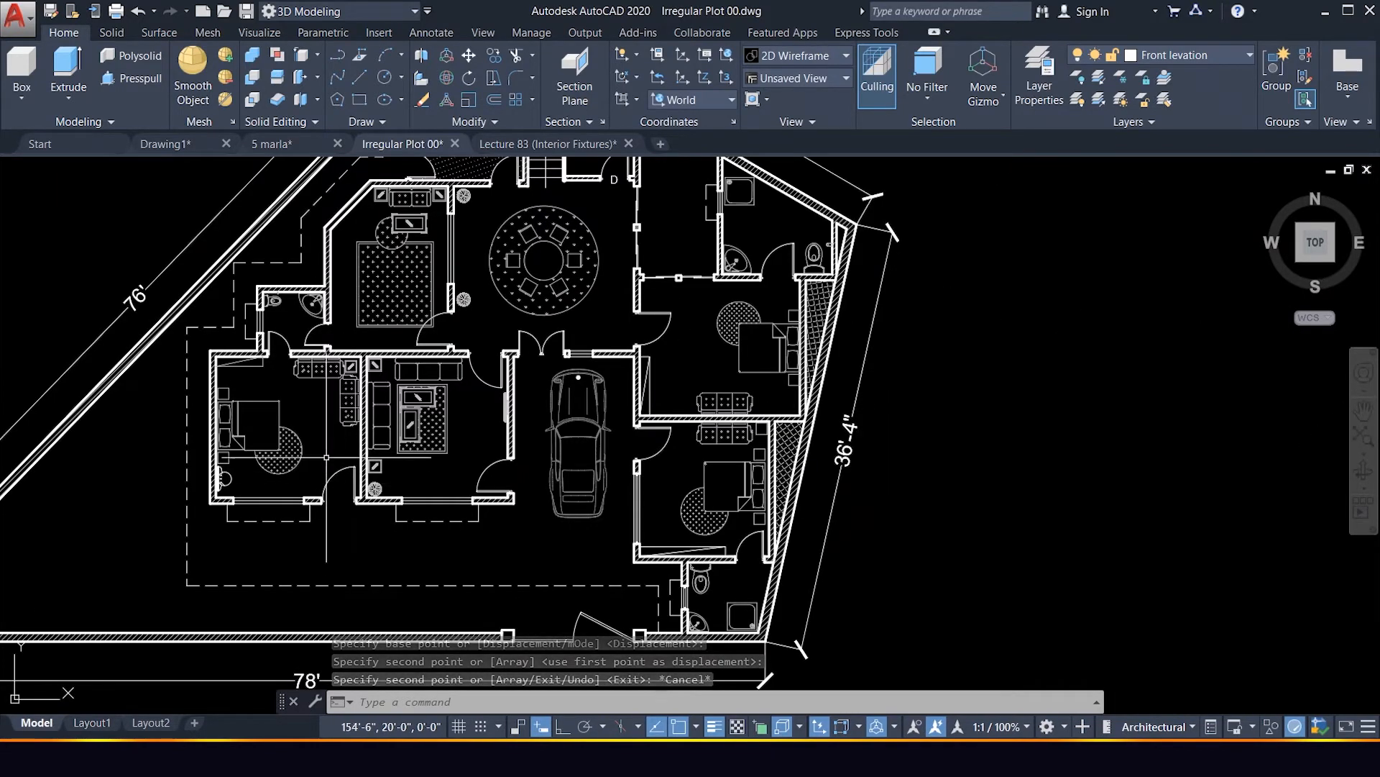
scroll(388, 338, "up", 3)
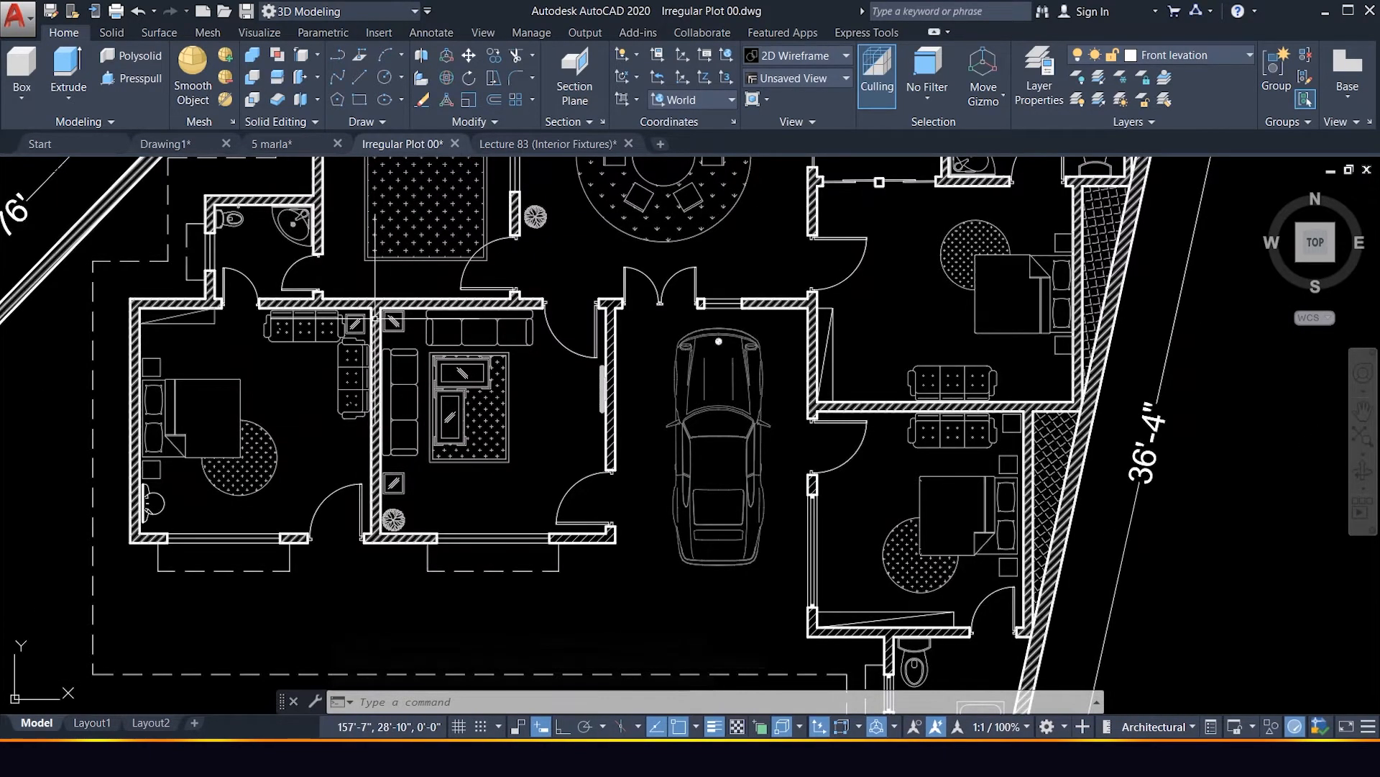
scroll(375, 303, "up", 3)
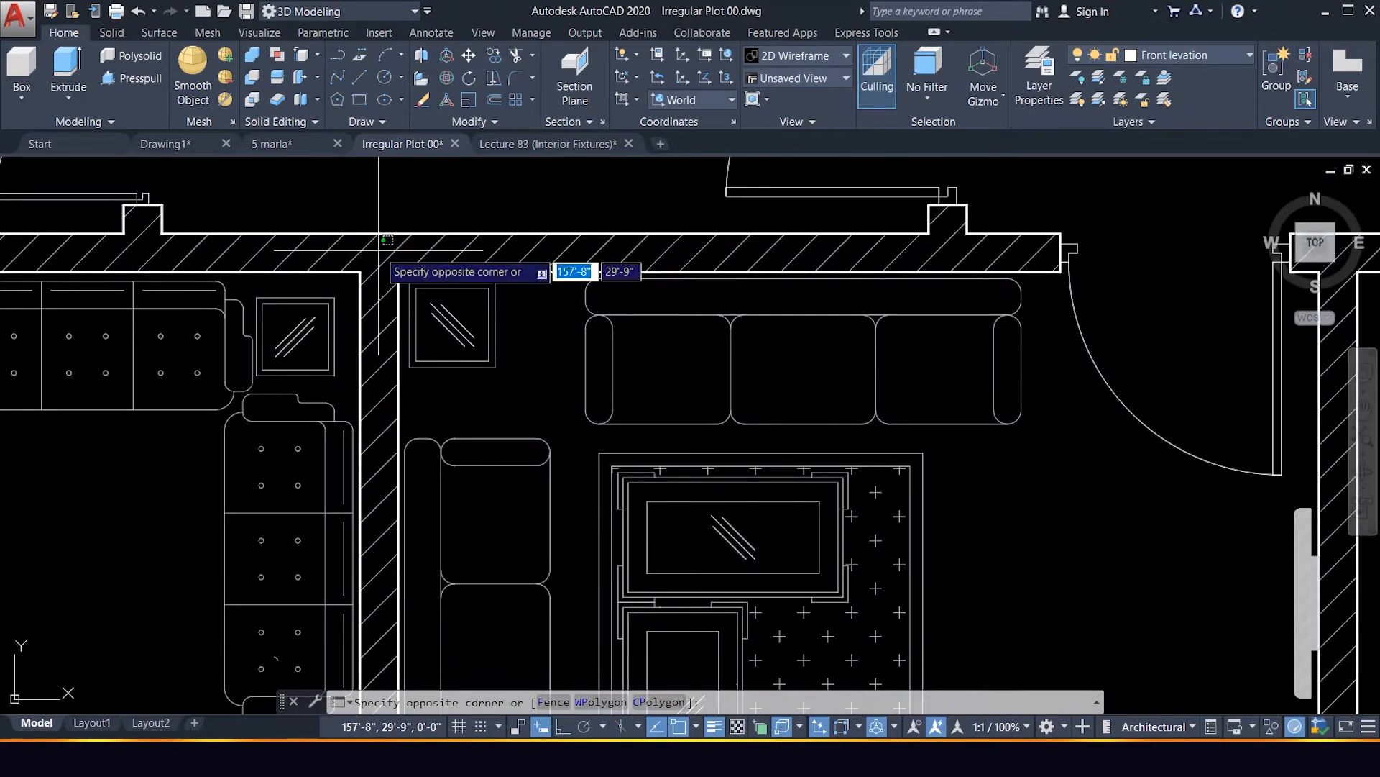
scroll(502, 374, "down", 2)
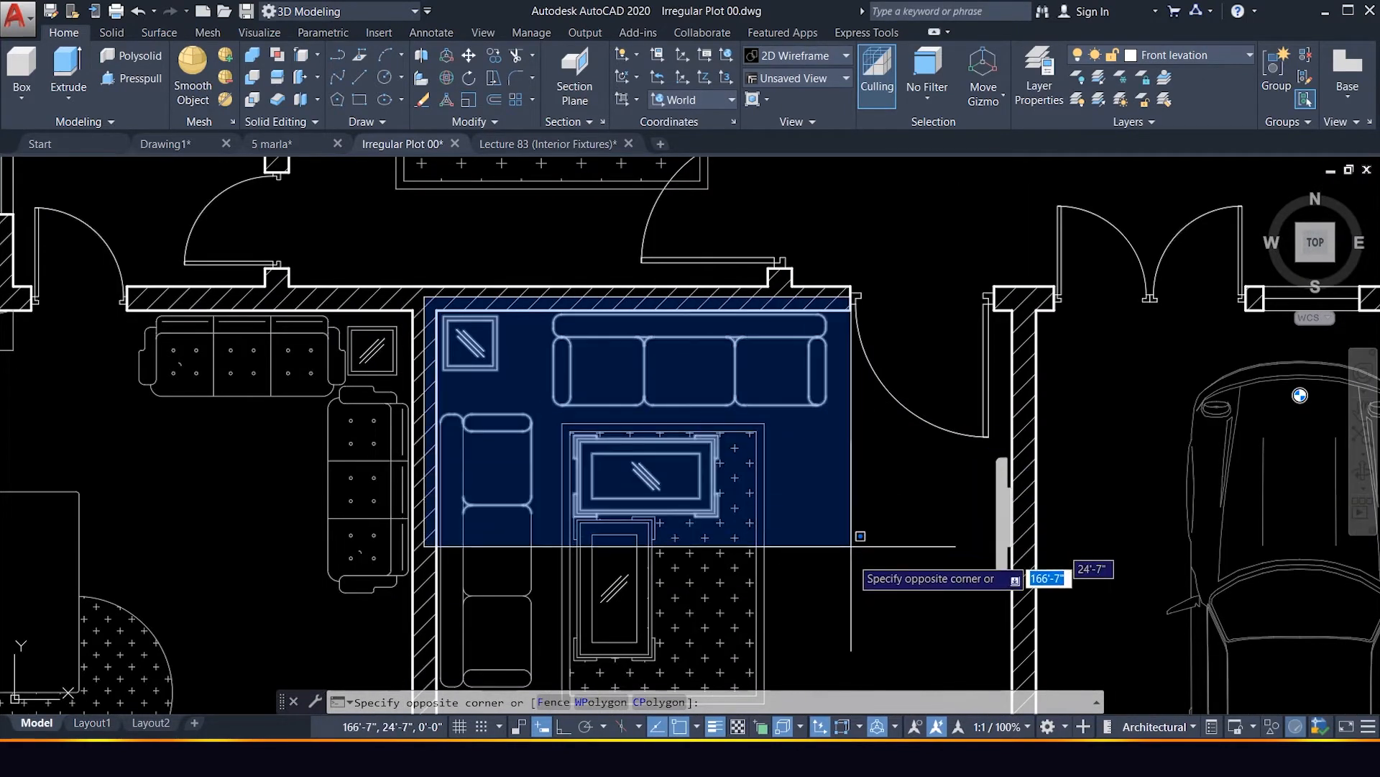
scroll(860, 536, "down", 4)
scroll(834, 541, "down", 2)
scroll(834, 540, "up", 4)
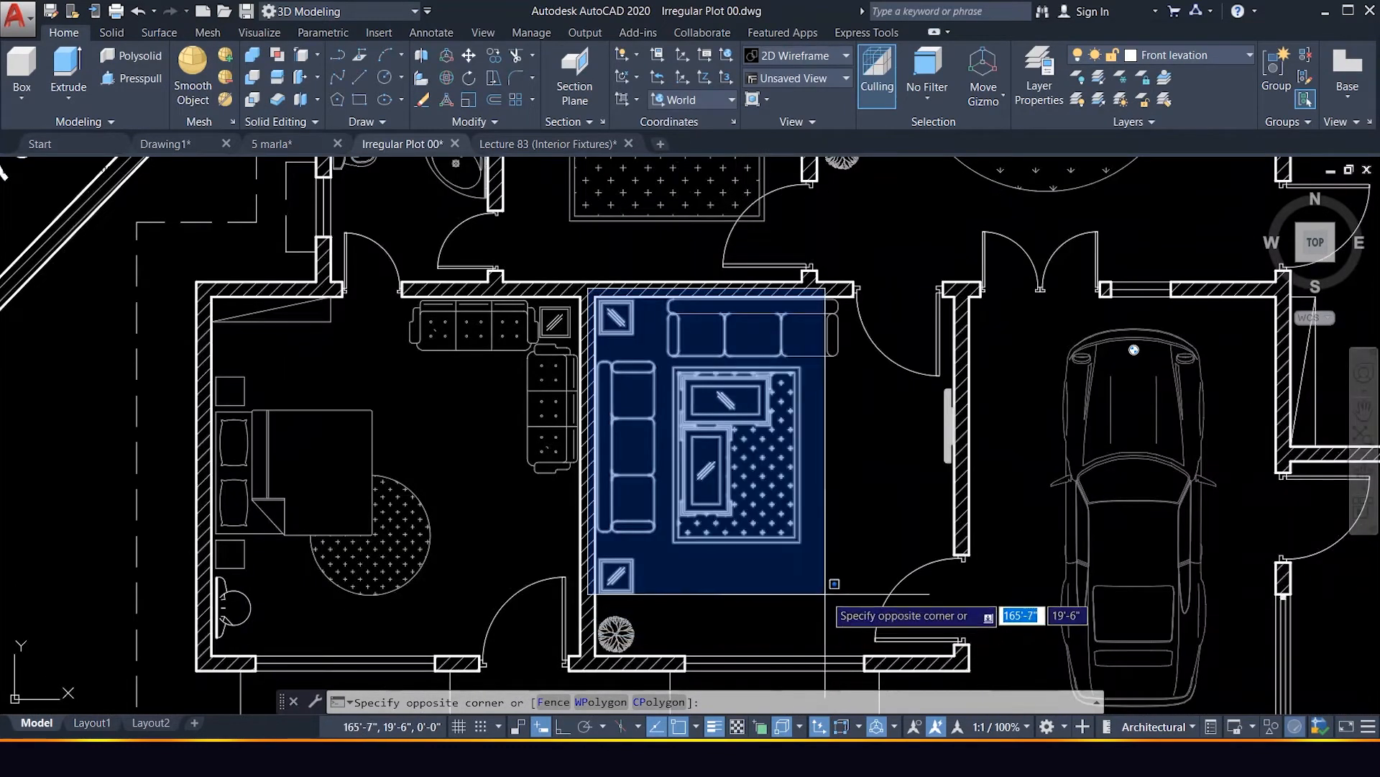
left_click(834, 584)
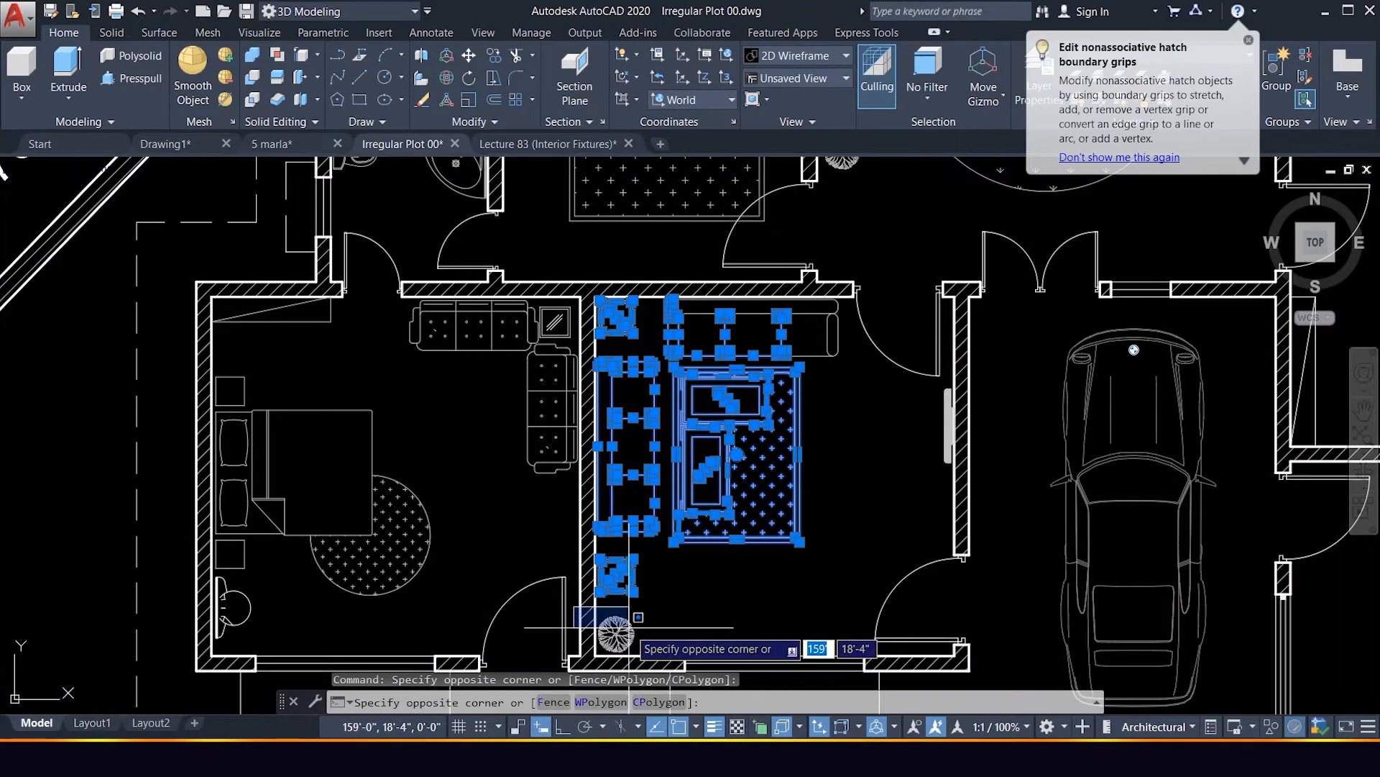
left_click(649, 648)
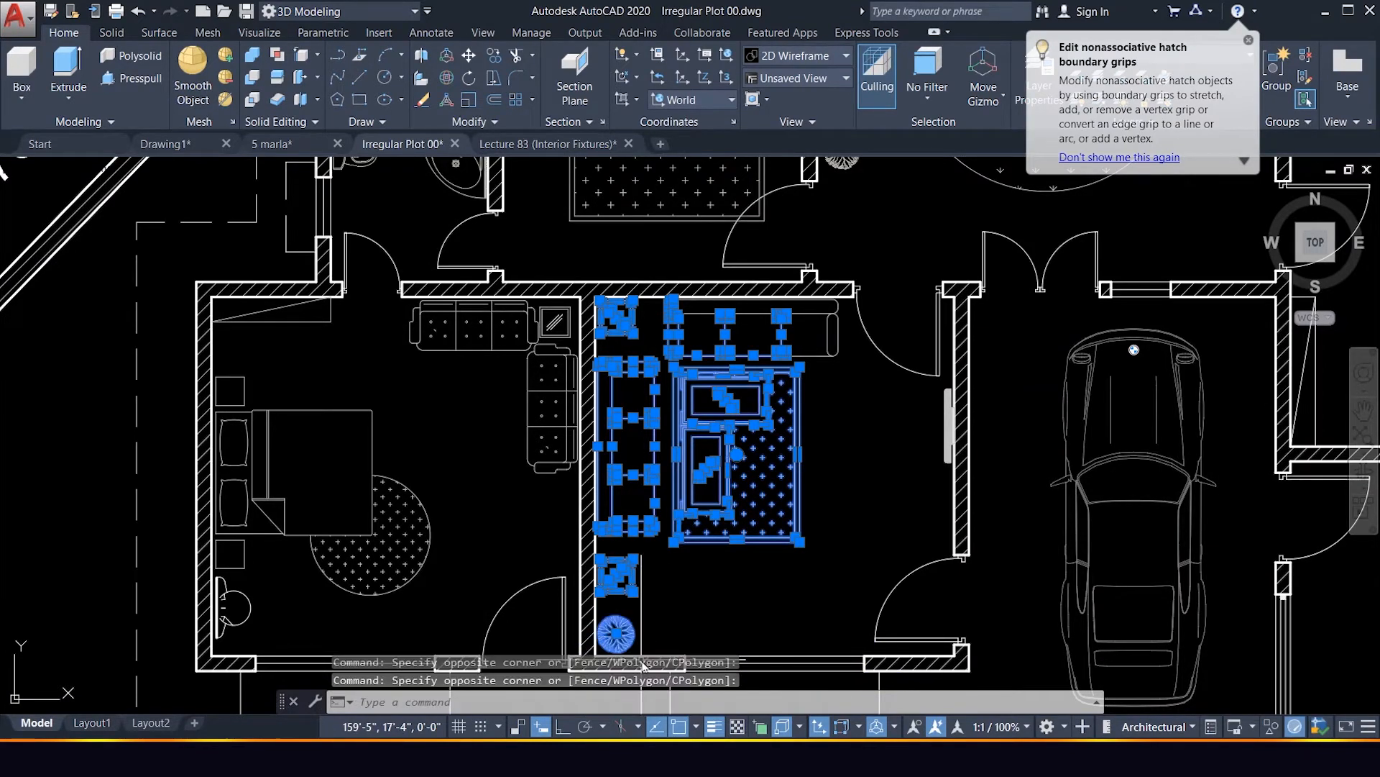
scroll(636, 507, "down", 4)
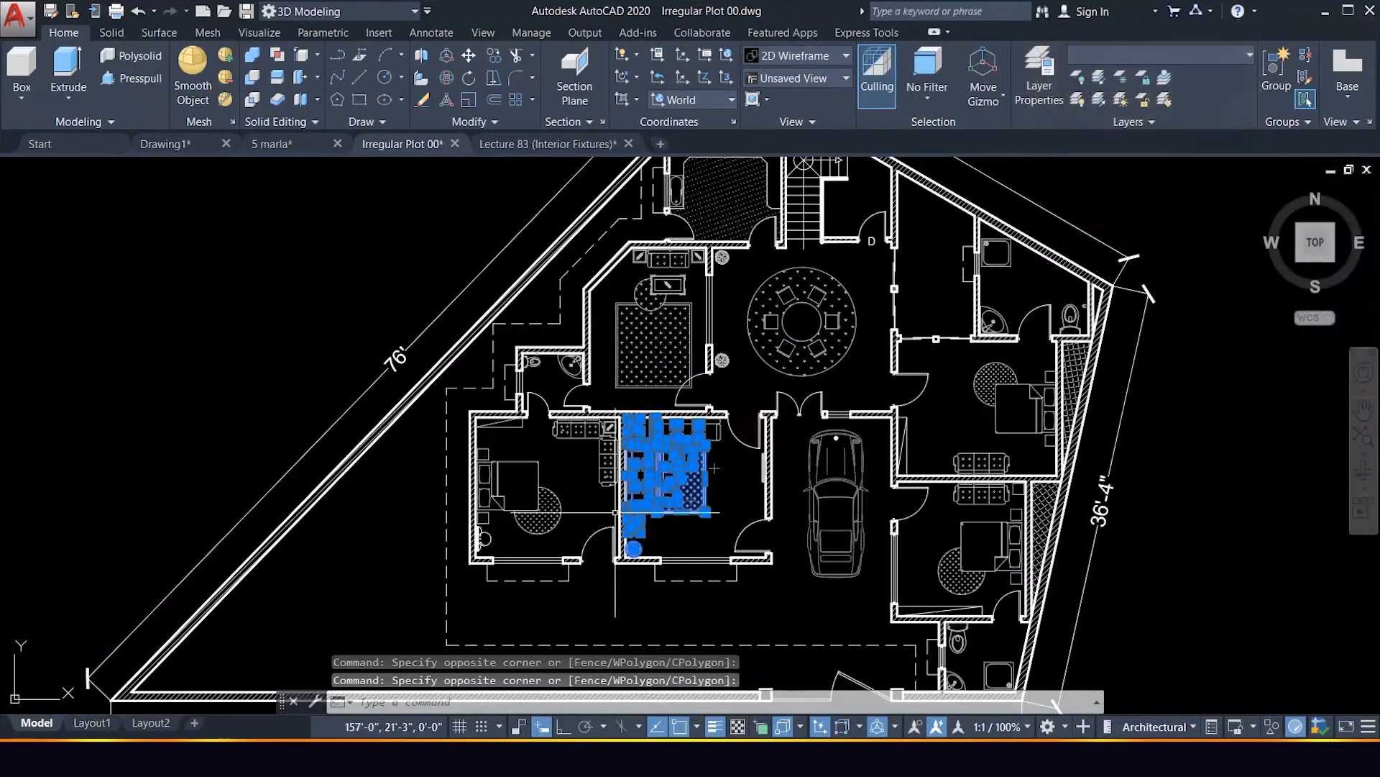
scroll(608, 512, "down", 4)
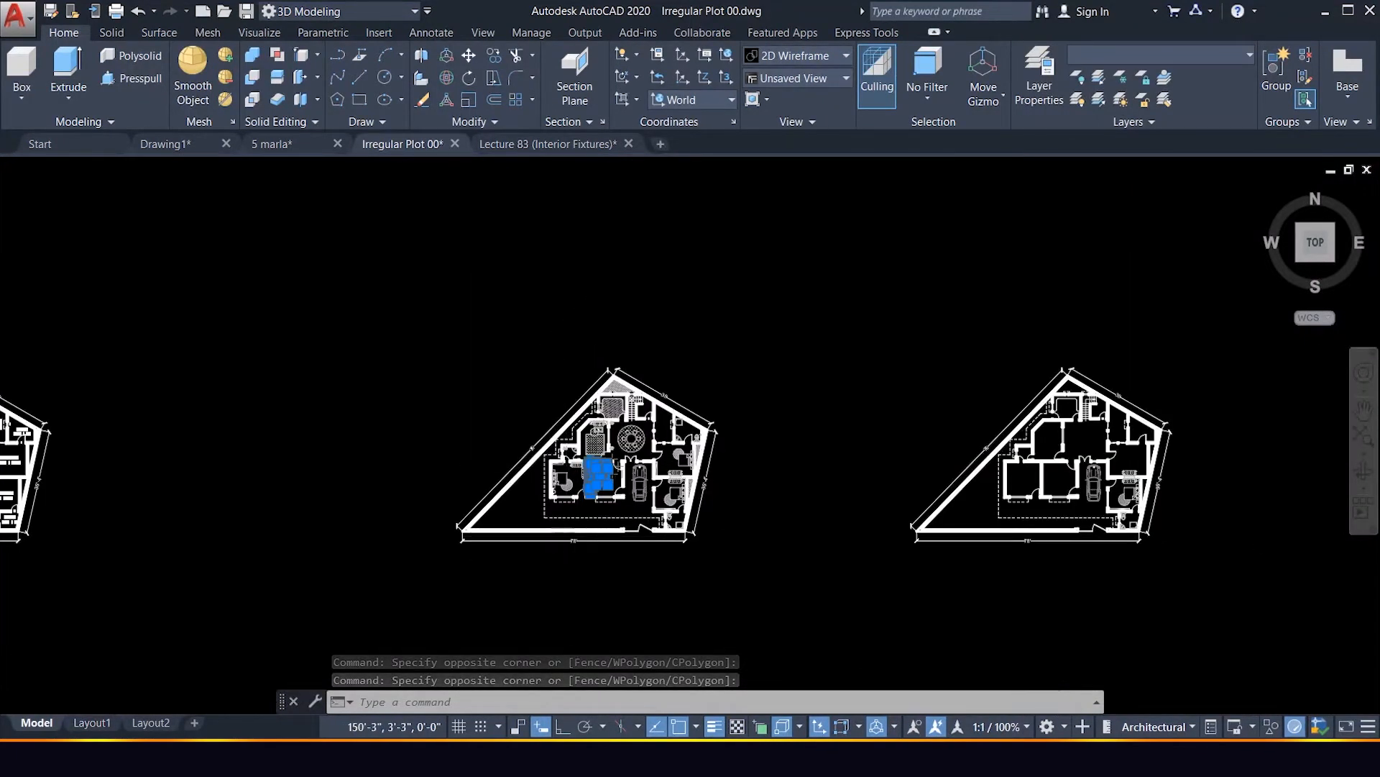
scroll(550, 533, "up", 4)
type("co")
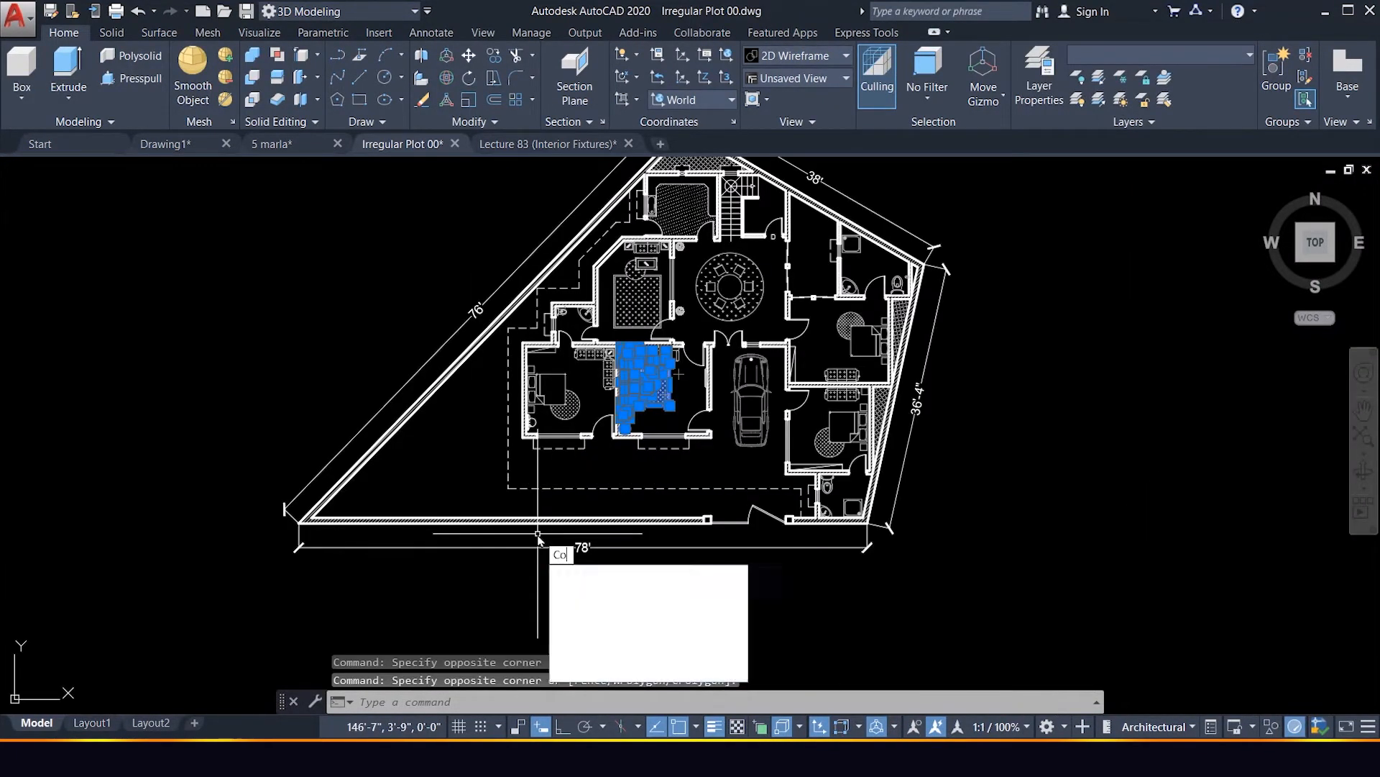
key("Return")
left_click(508, 488)
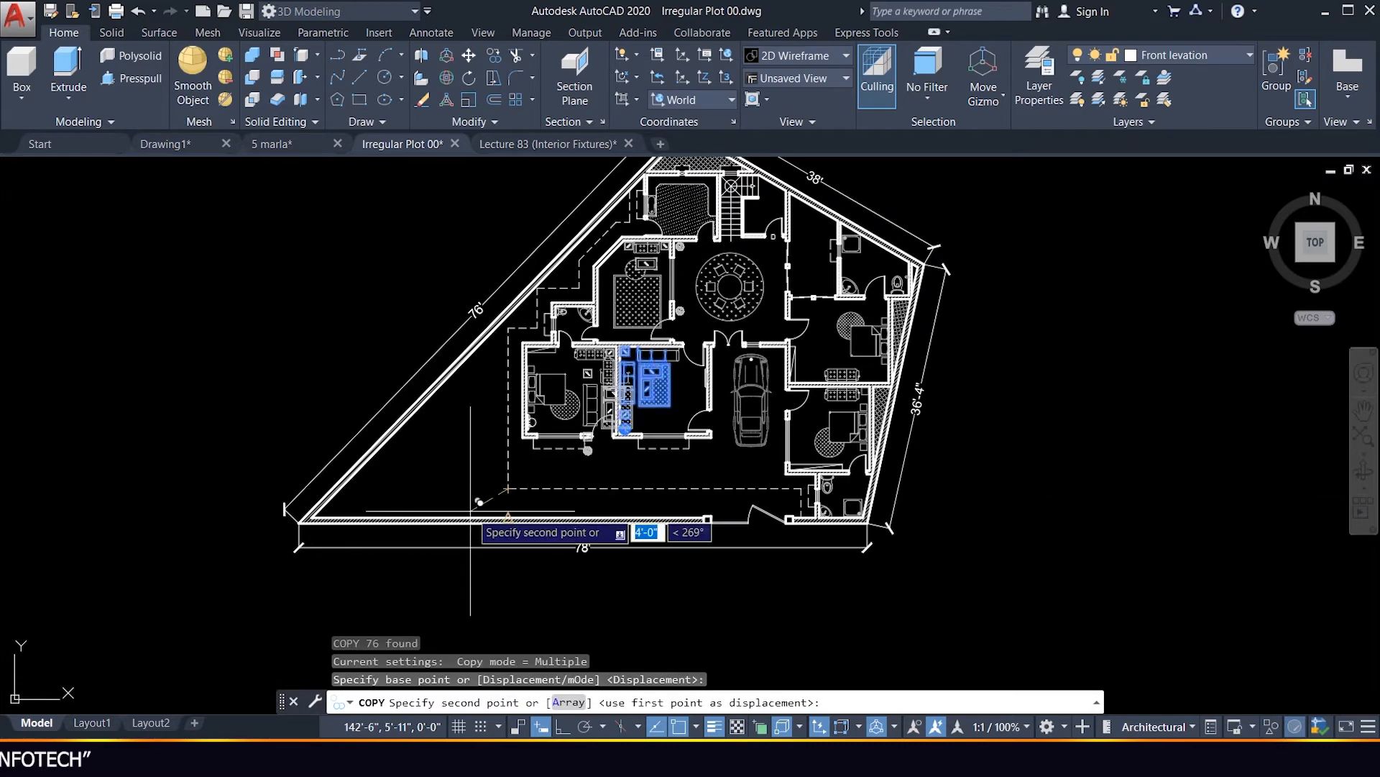
scroll(755, 446, "down", 4)
scroll(977, 514, "up", 6)
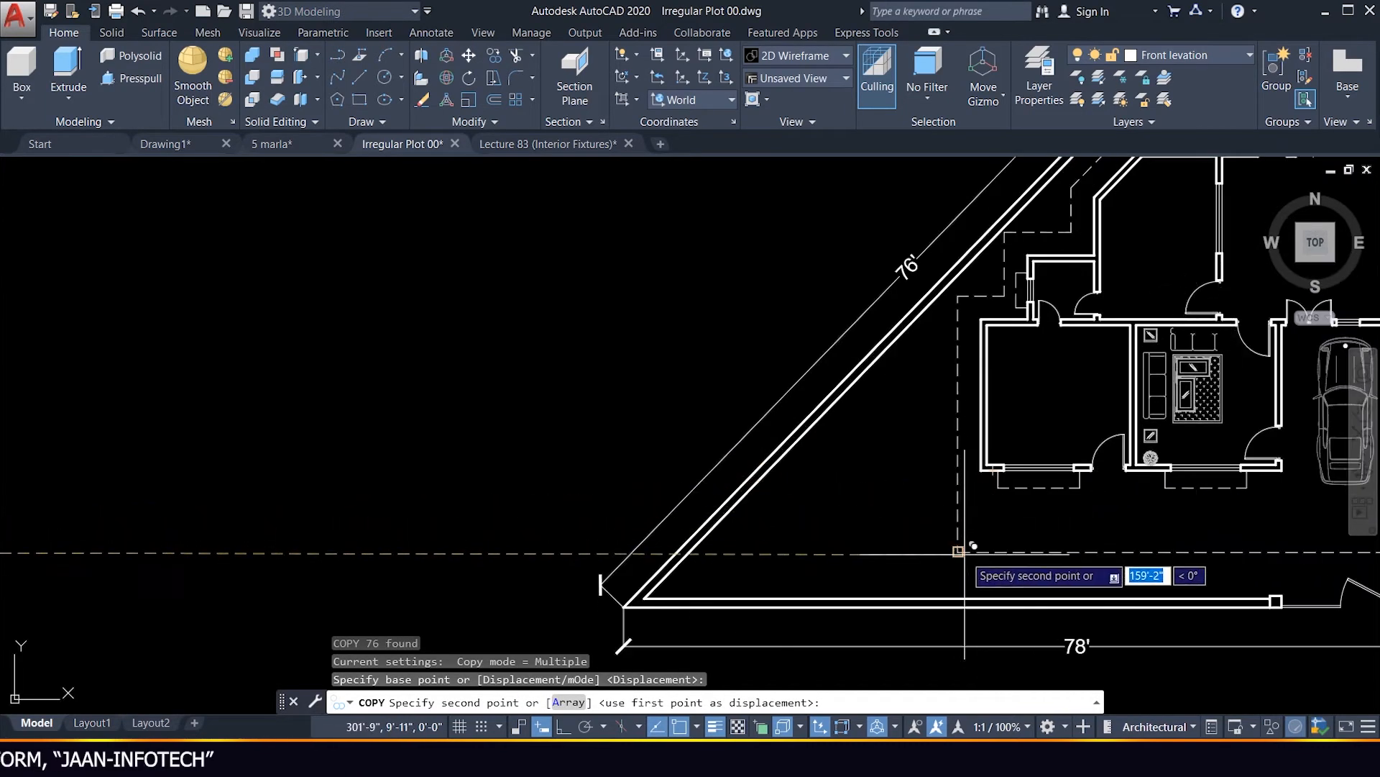
left_click(958, 552)
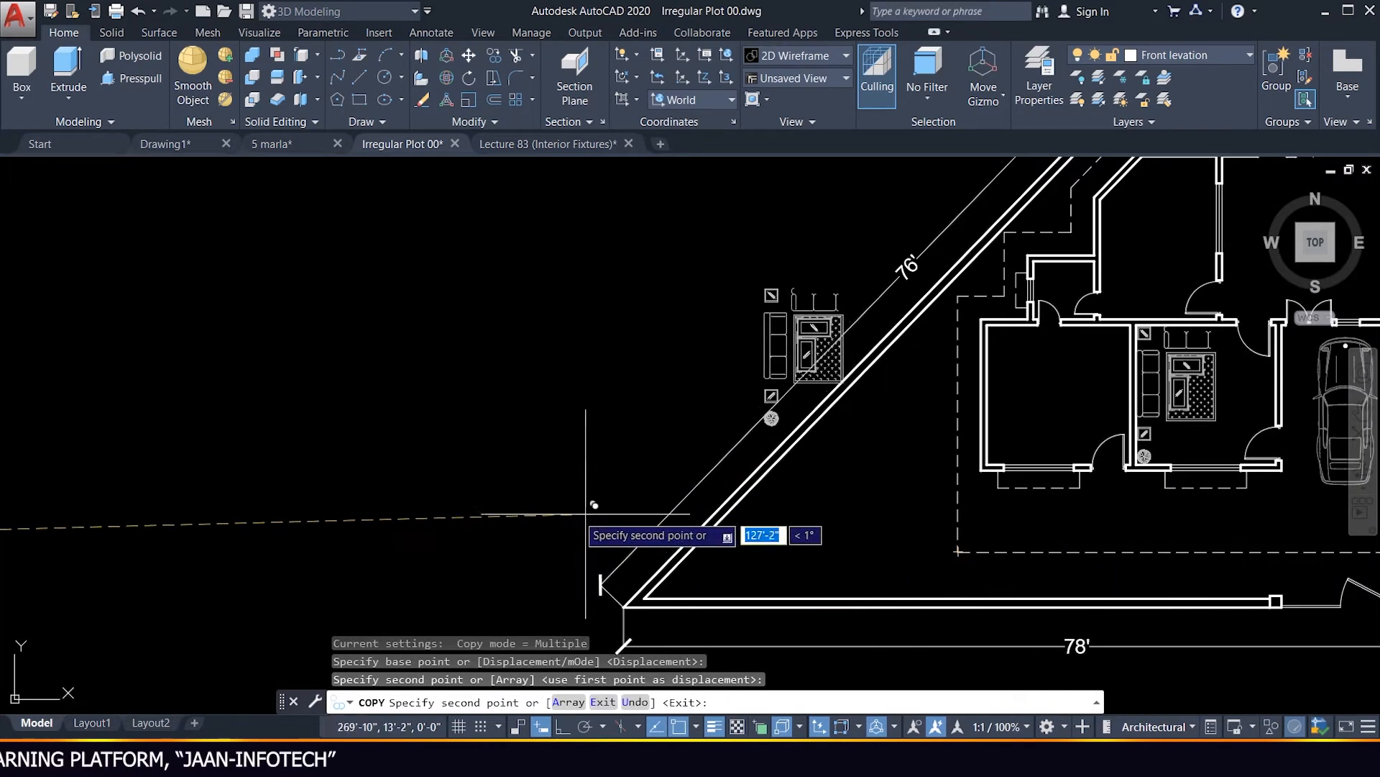
key("Escape")
Check the copied sofa set in the unfurnished plan and undo that copy.
scroll(431, 492, "down", 3)
scroll(899, 438, "up", 5)
scroll(935, 438, "up", 2)
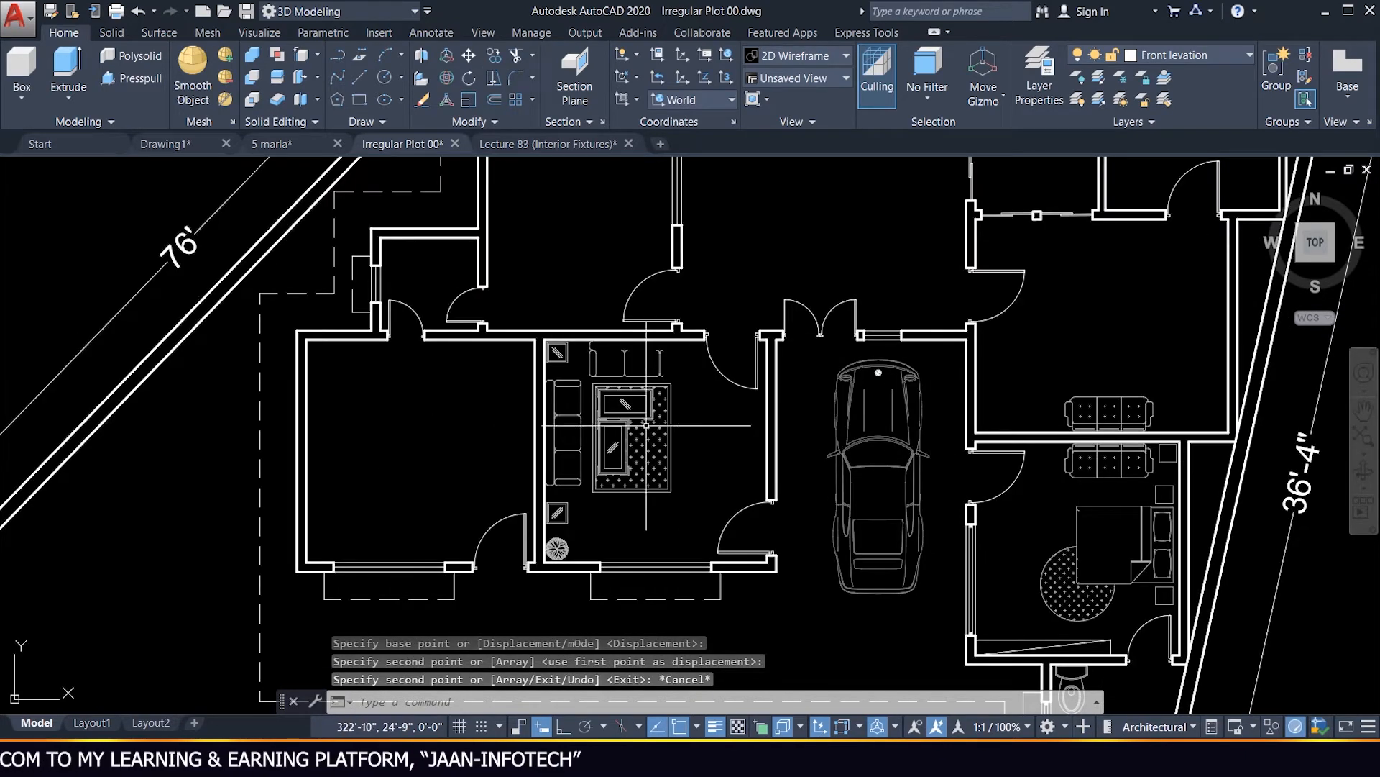
scroll(635, 336, "down", 2)
scroll(619, 324, "up", 3)
scroll(576, 345, "down", 4)
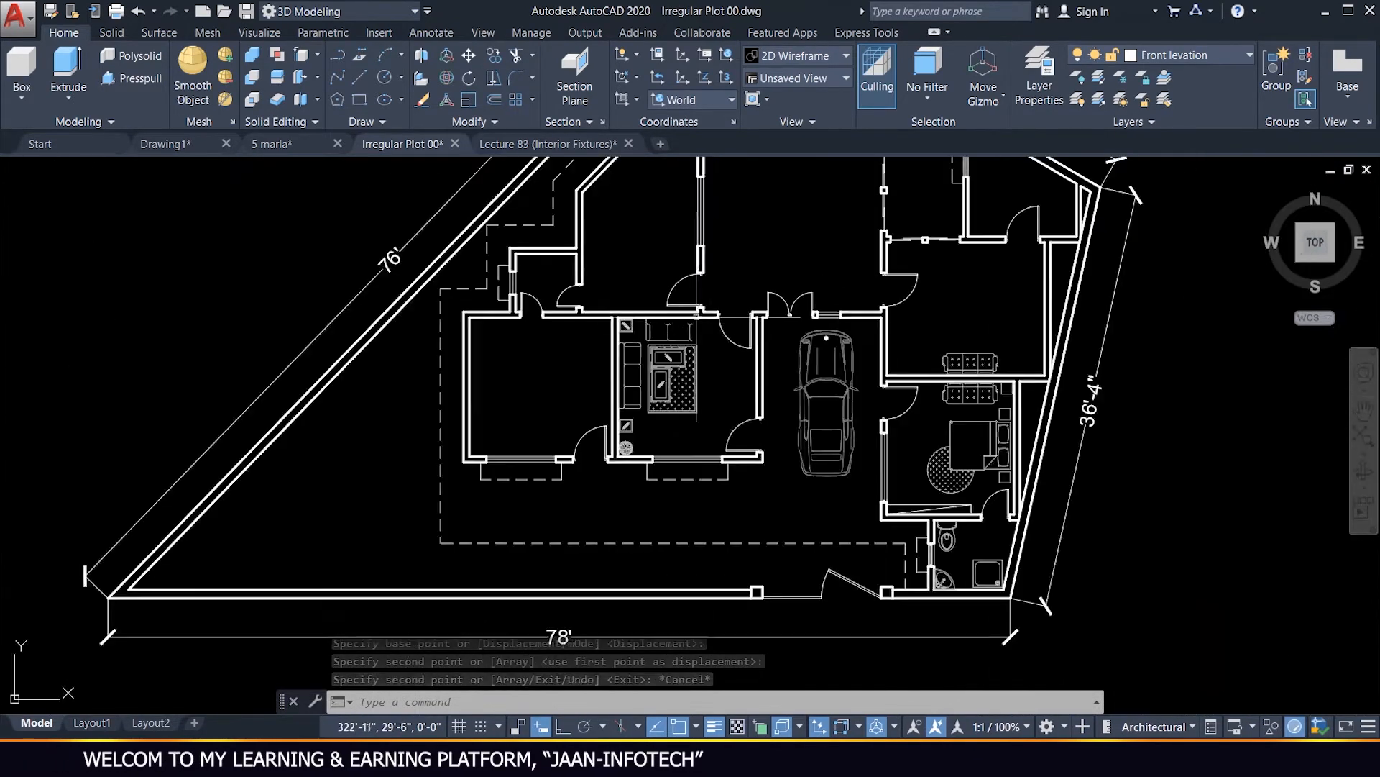
scroll(543, 371, "down", 5)
scroll(412, 408, "down", 4)
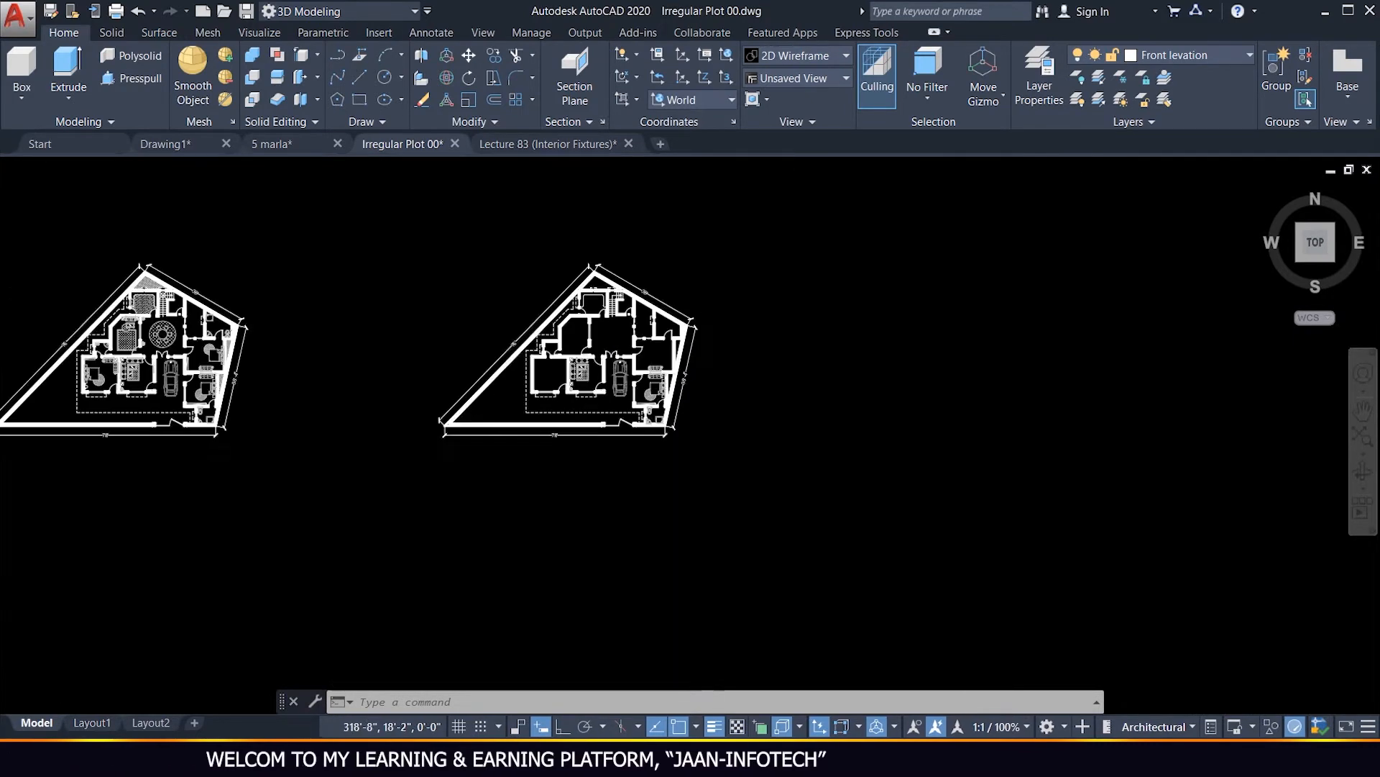
key("ctrl+z")
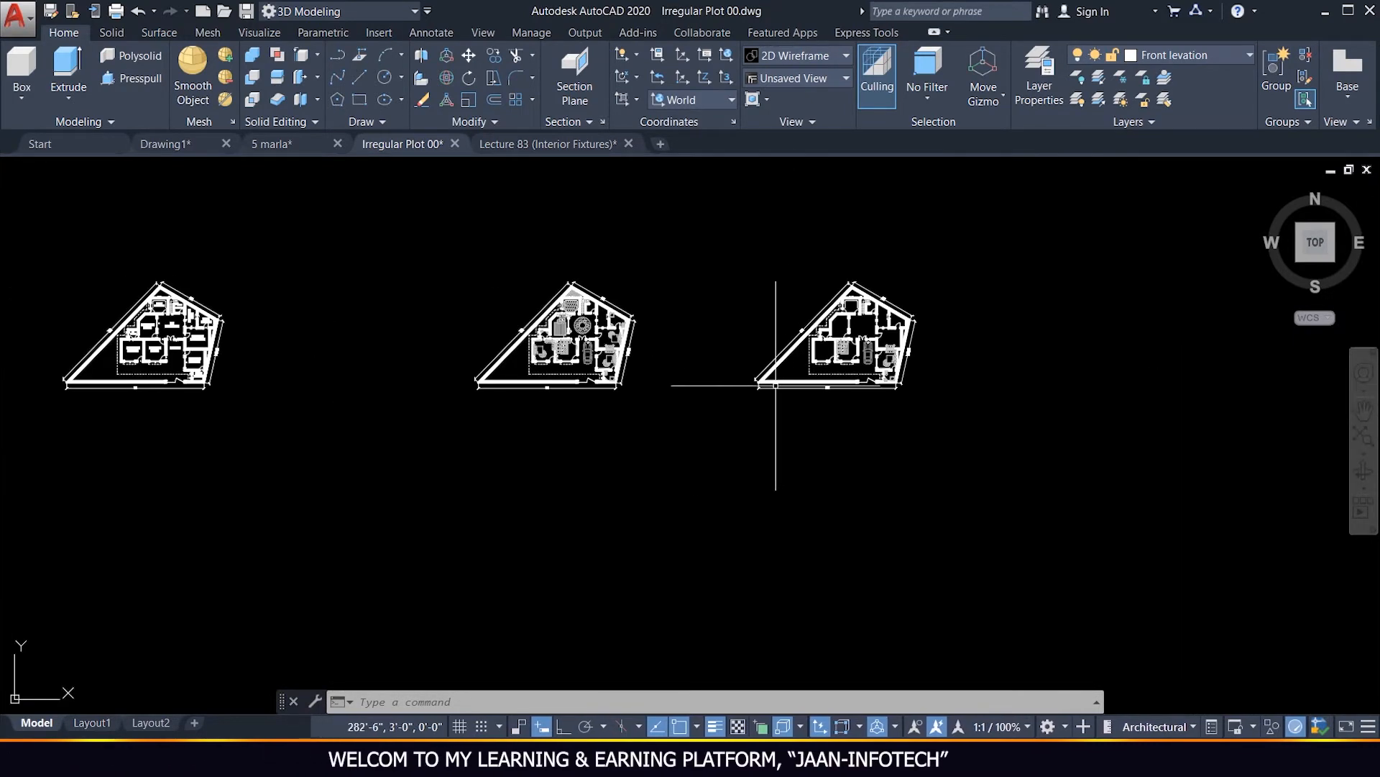
scroll(812, 373, "up", 5)
key("ctrl+z")
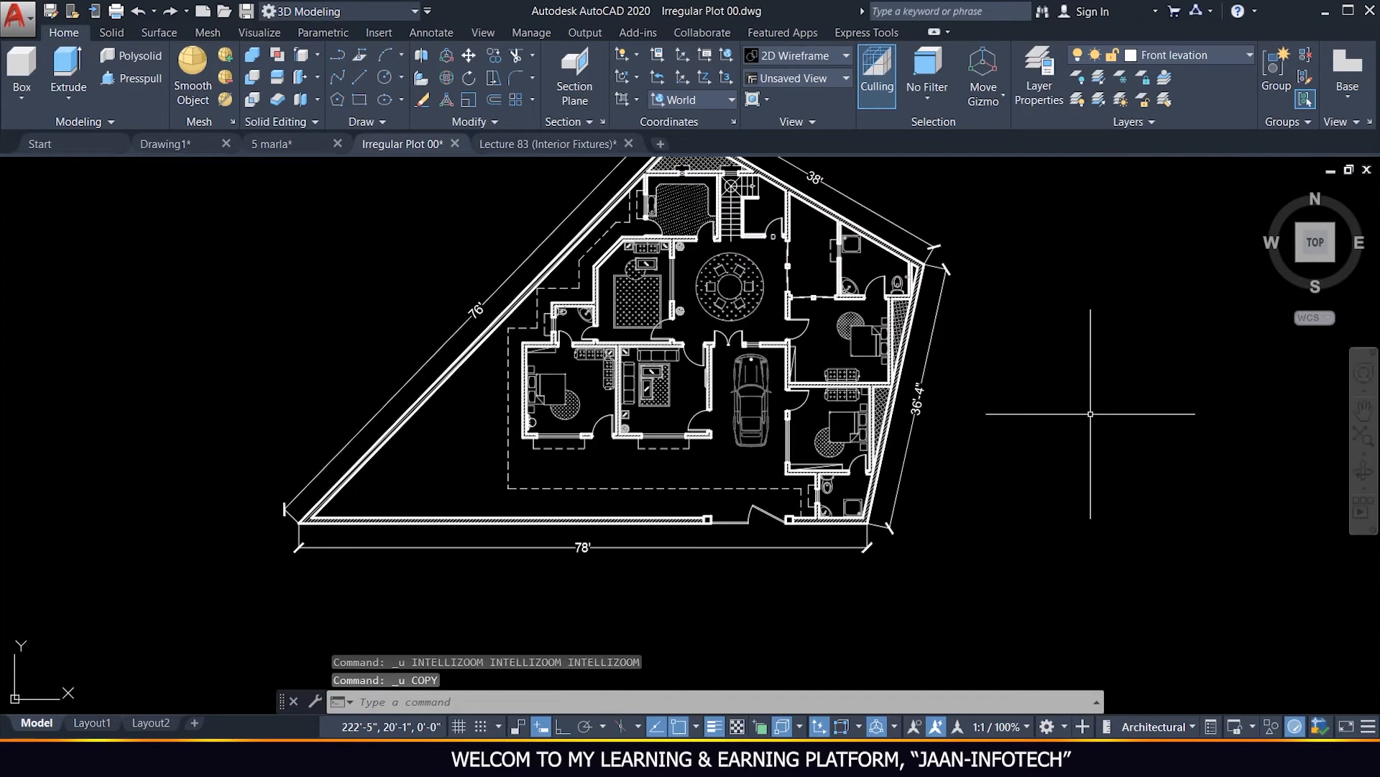
key("ctrl+z")
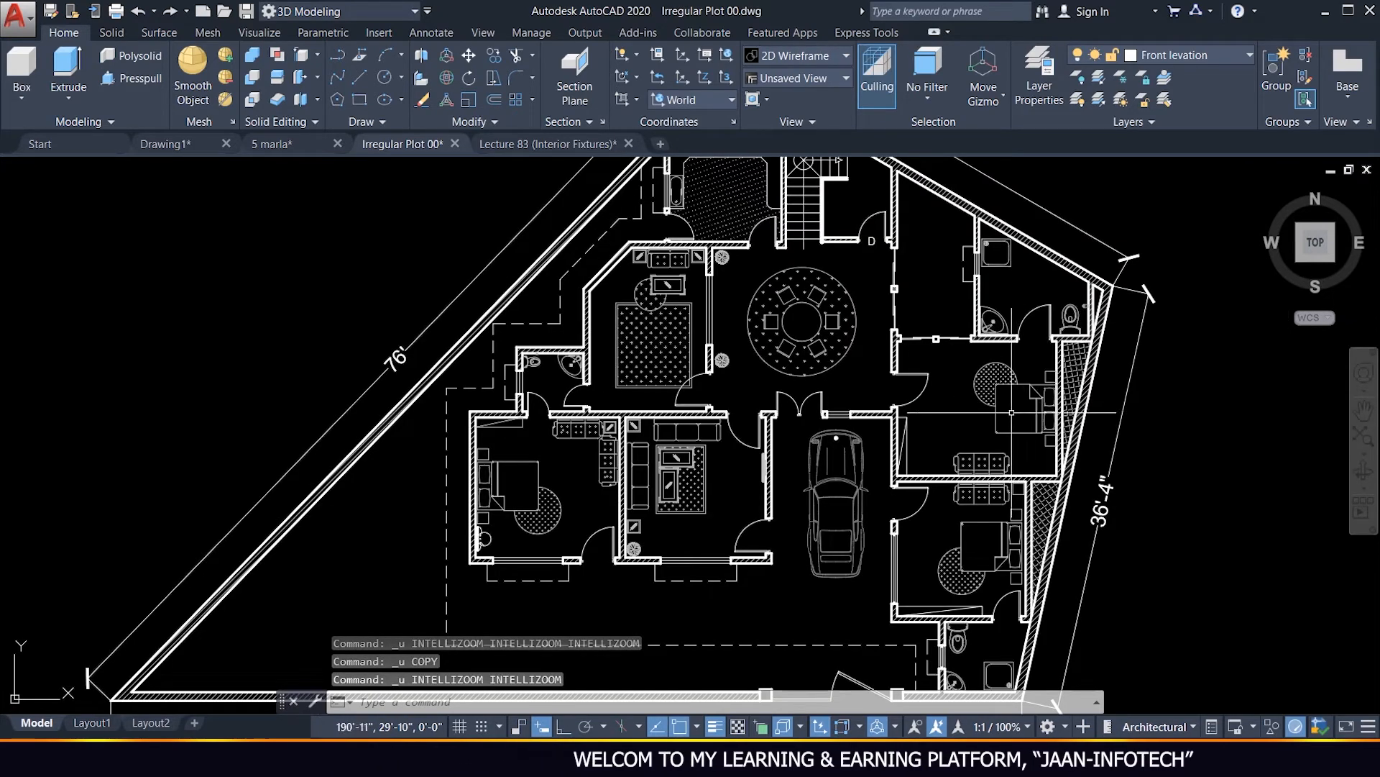
Copy both complete sofas, side tables, rug, coffee tables and plant into the unfurnished plan's matching room, using the dashed window projection's lower left corner as reference.
scroll(882, 402, "down", 5)
scroll(1305, 411, "up", 4)
scroll(1305, 411, "down", 5)
scroll(773, 344, "up", 5)
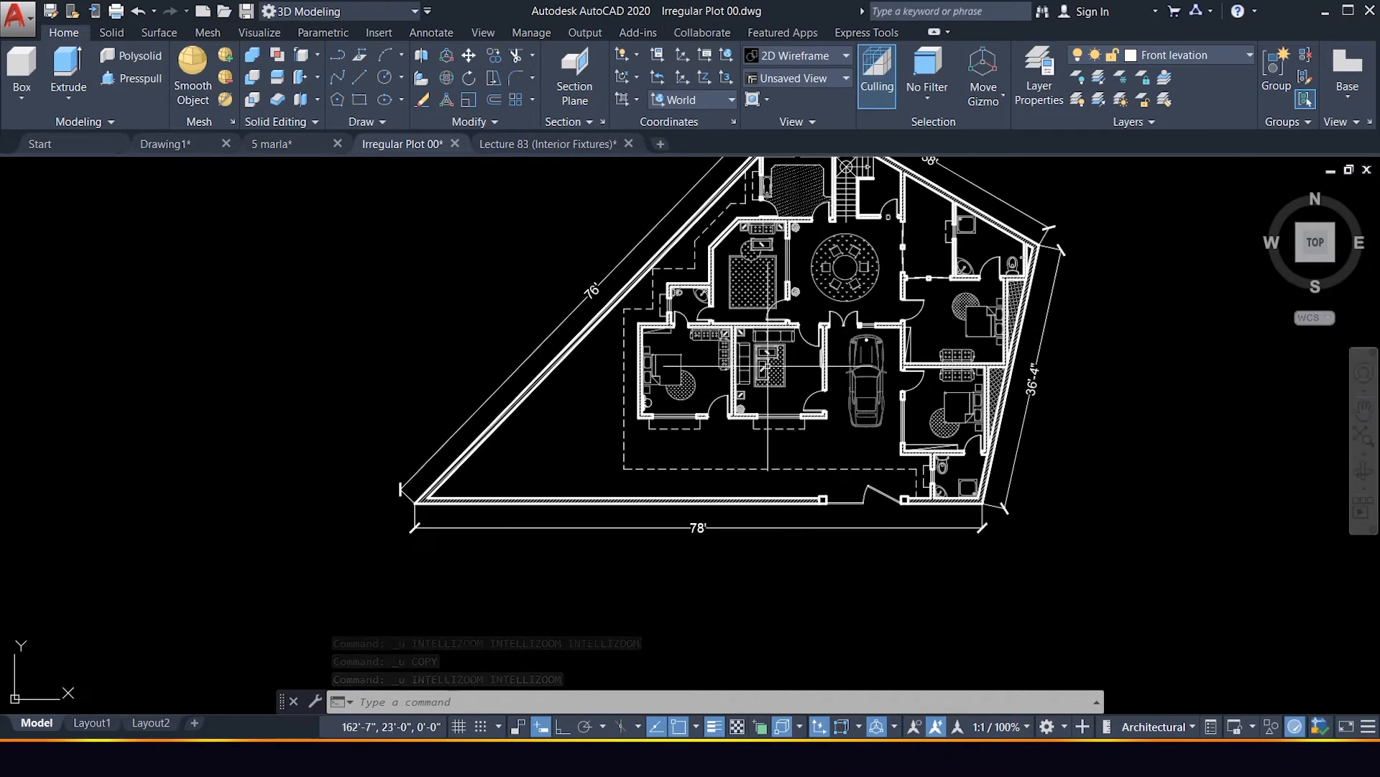
scroll(773, 344, "up", 5)
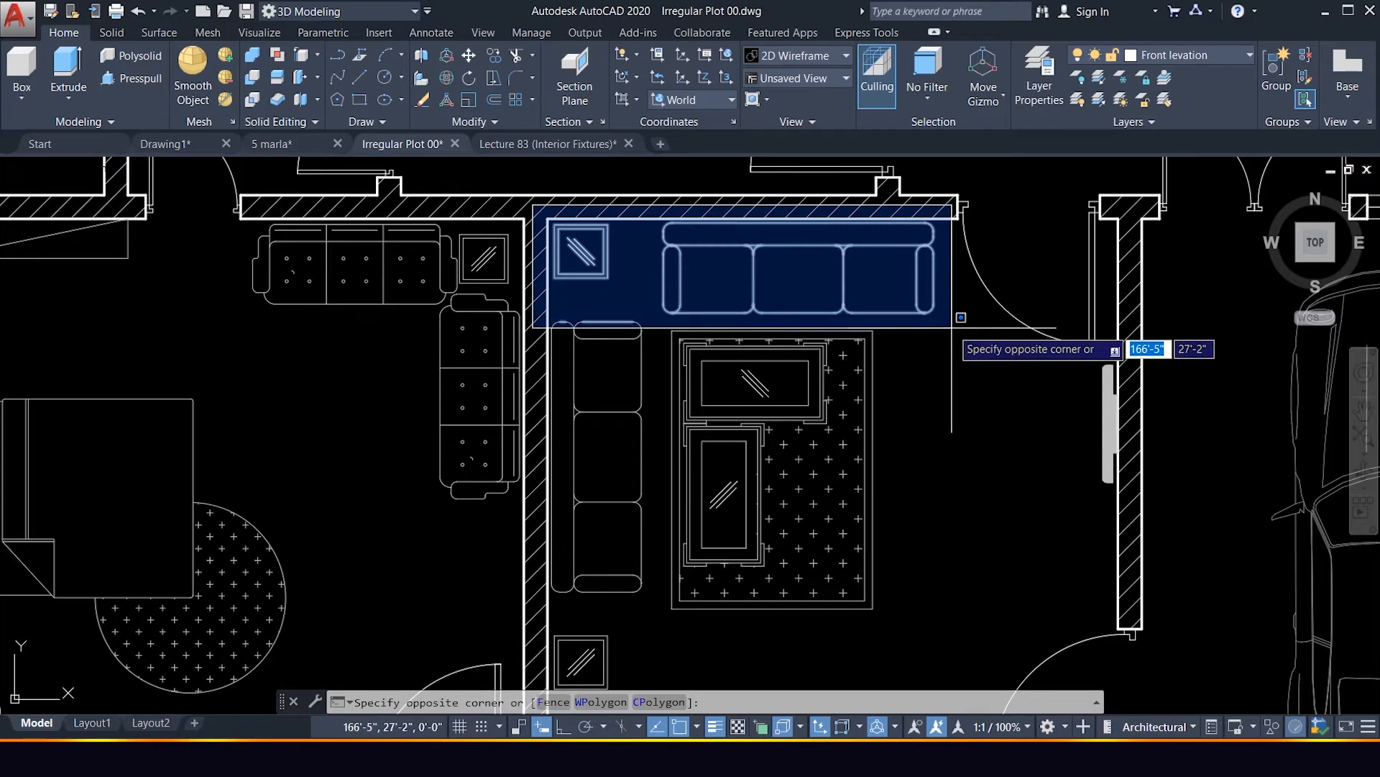
left_click(949, 317)
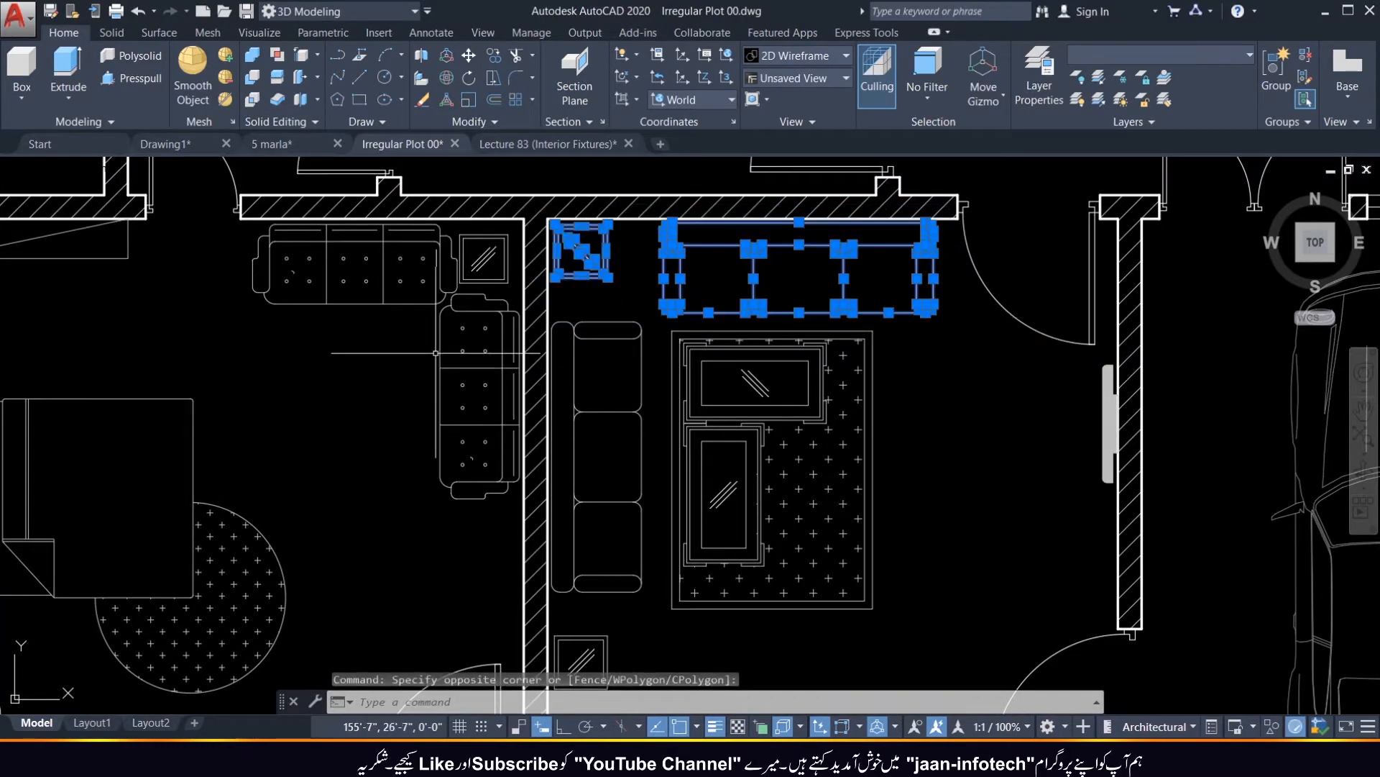
scroll(536, 301, "up", 2)
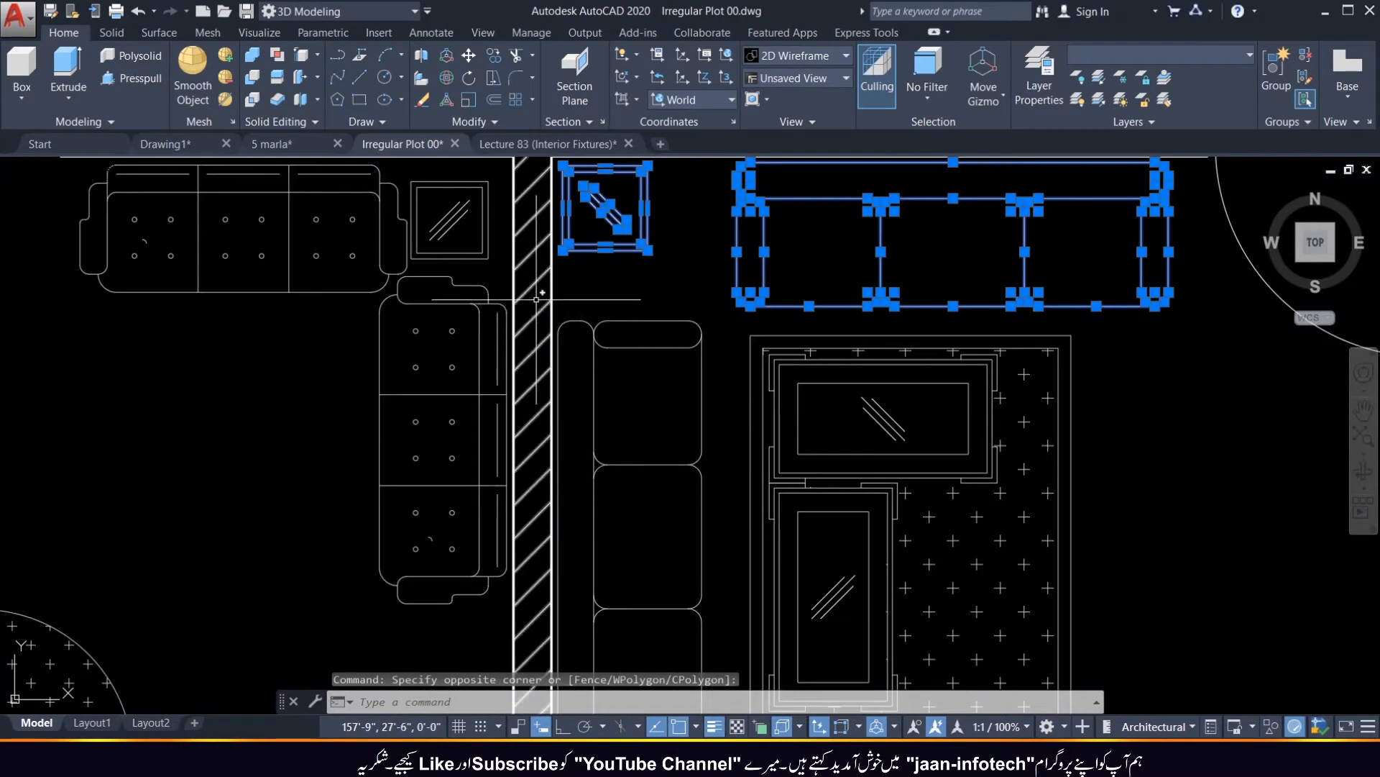
left_click(534, 297)
scroll(723, 356, "down", 4)
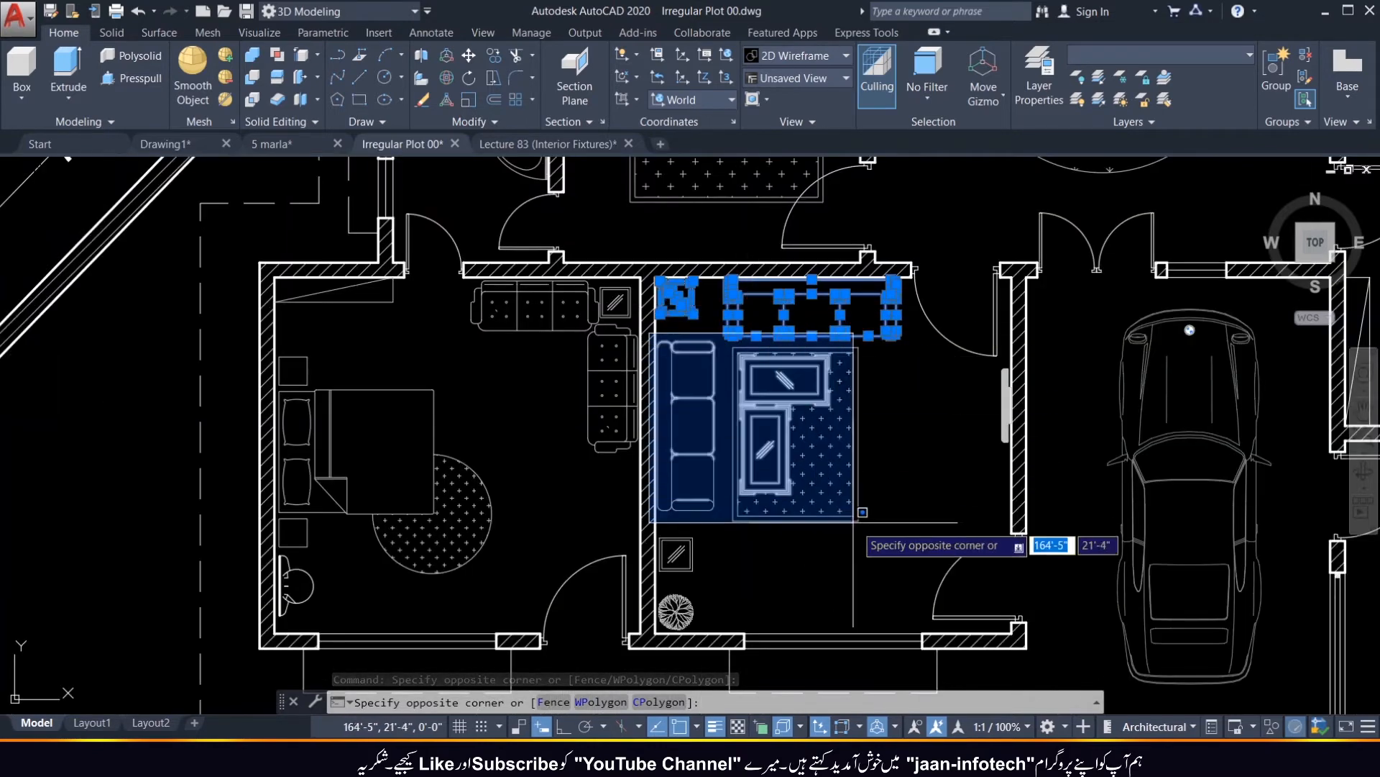
left_click(883, 524)
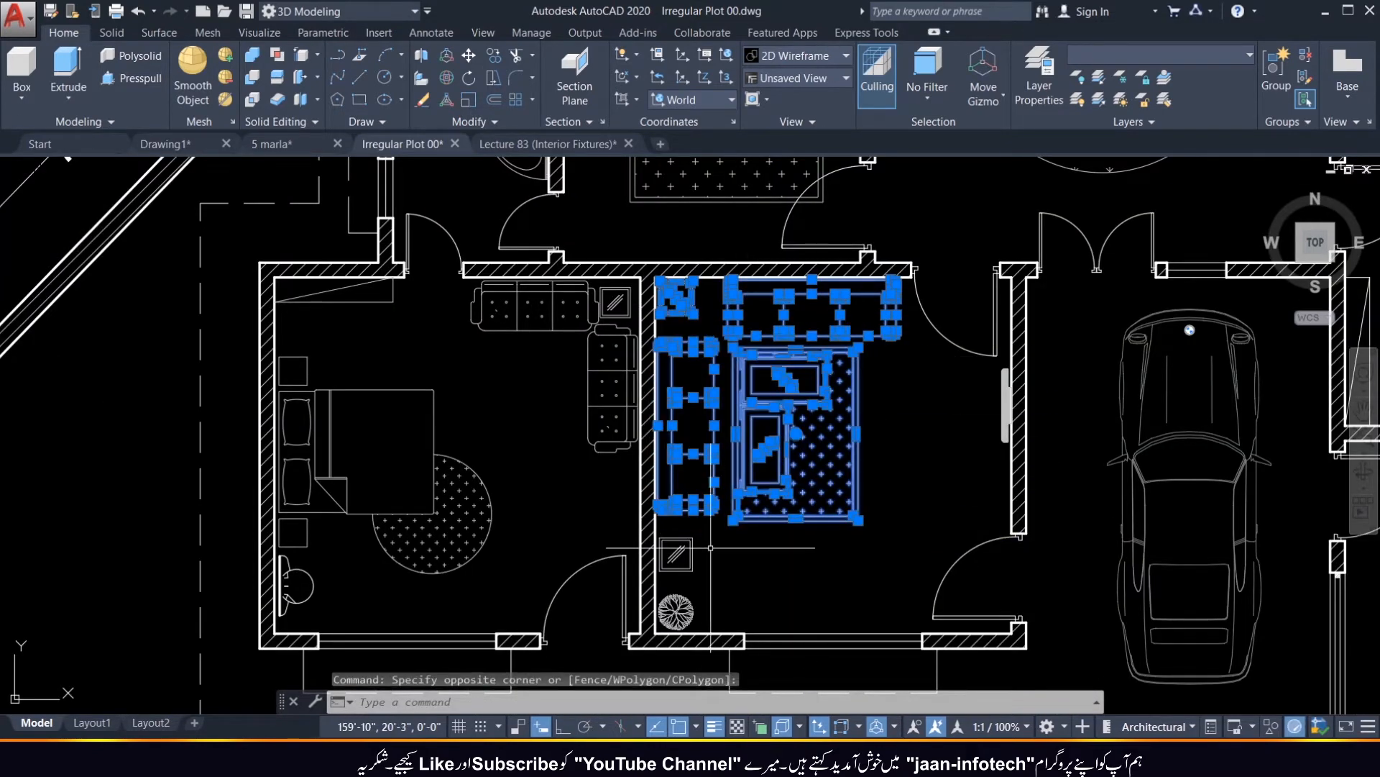
scroll(717, 548, "up", 2)
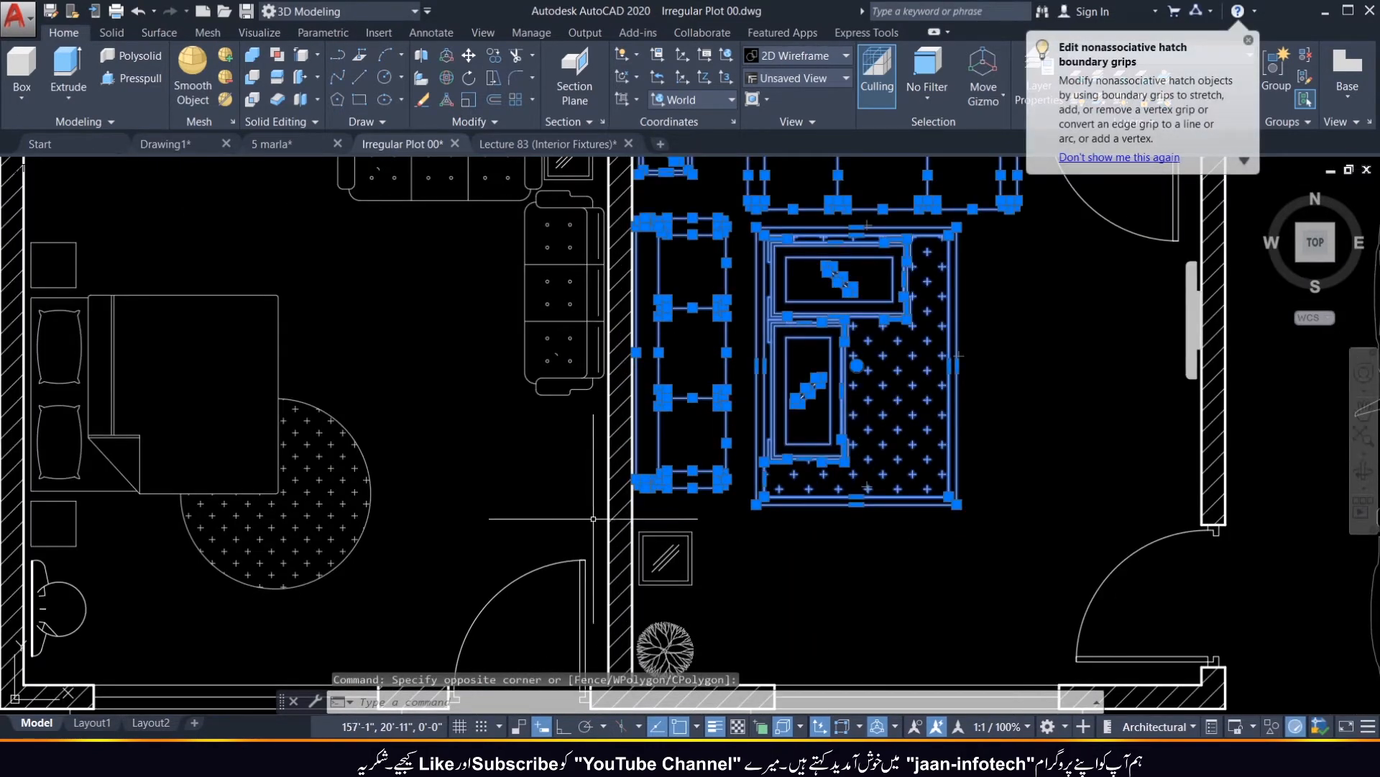
left_click(596, 519)
left_click(704, 603)
scroll(701, 533, "down", 3)
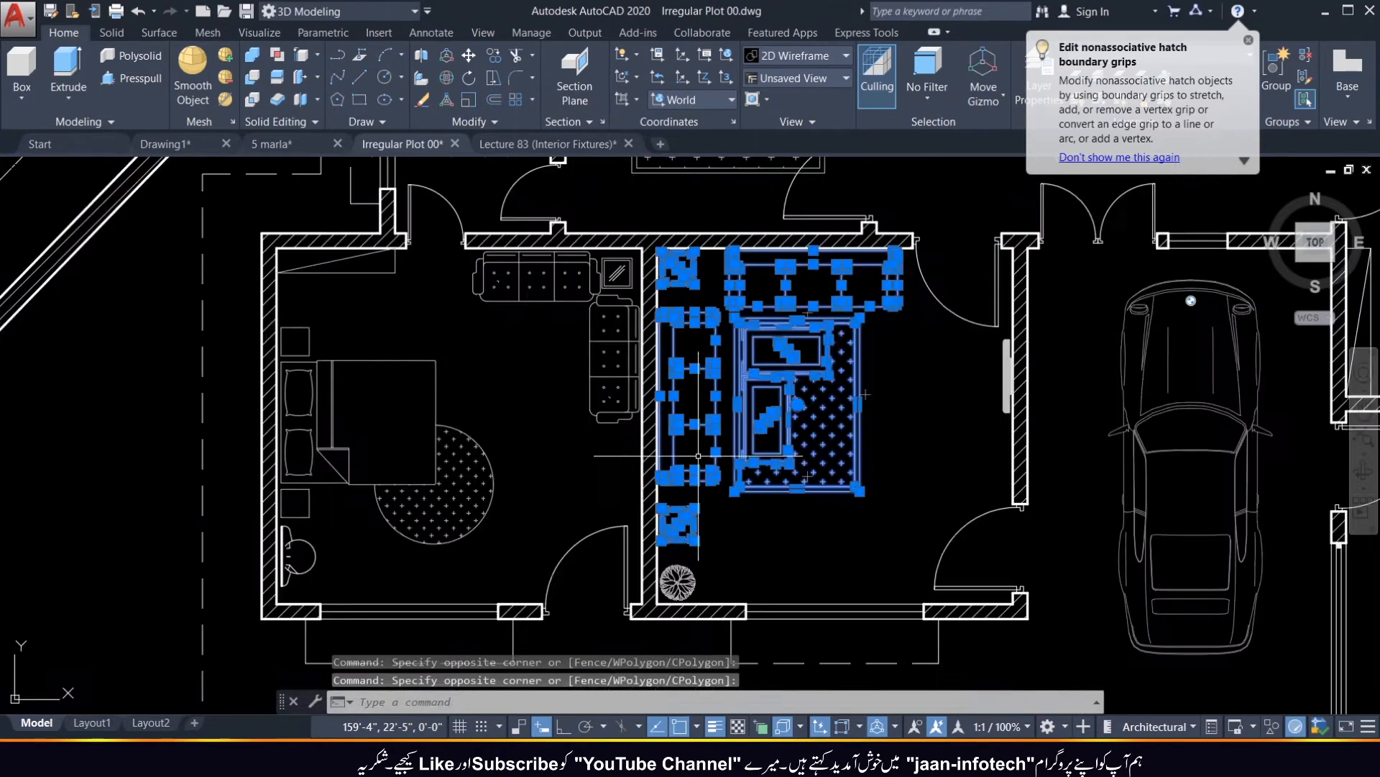
scroll(655, 536, "up", 3)
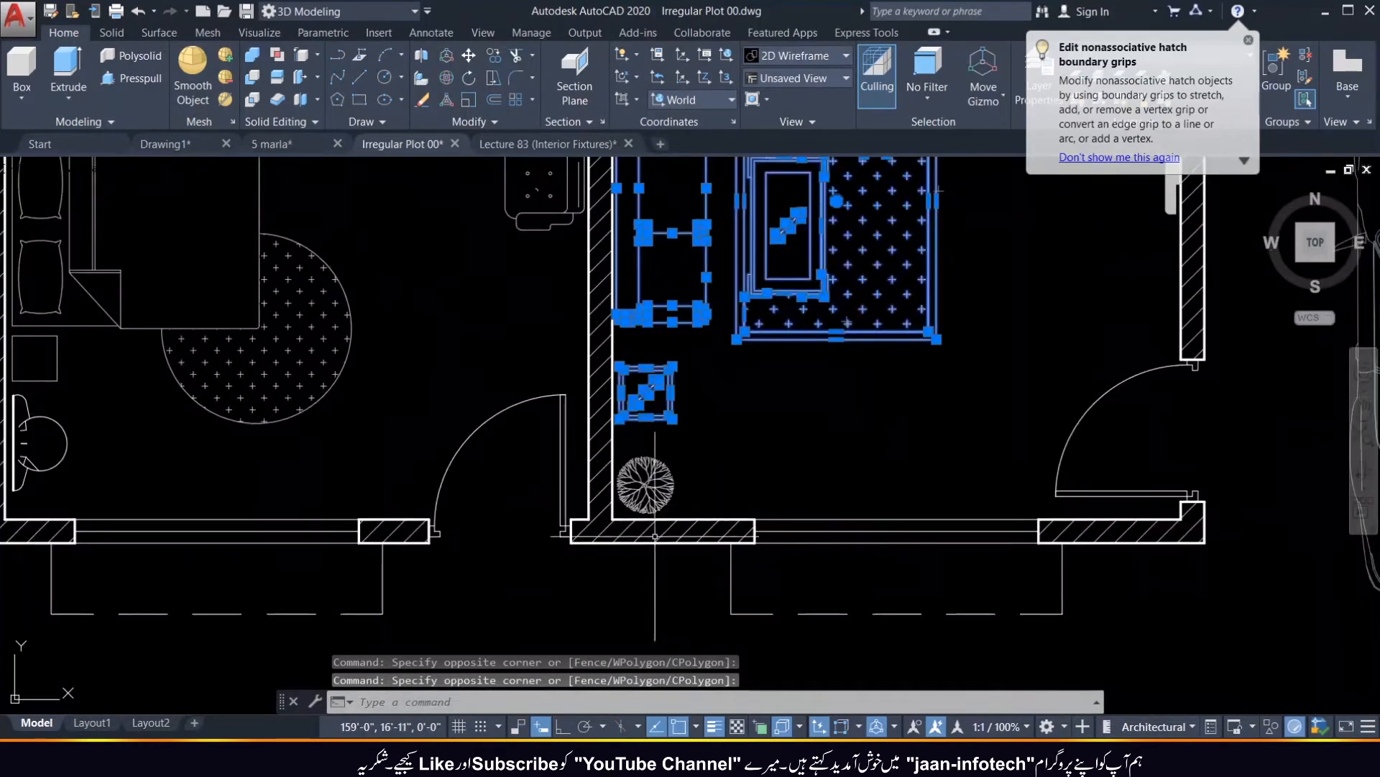
left_click(579, 453)
left_click(685, 520)
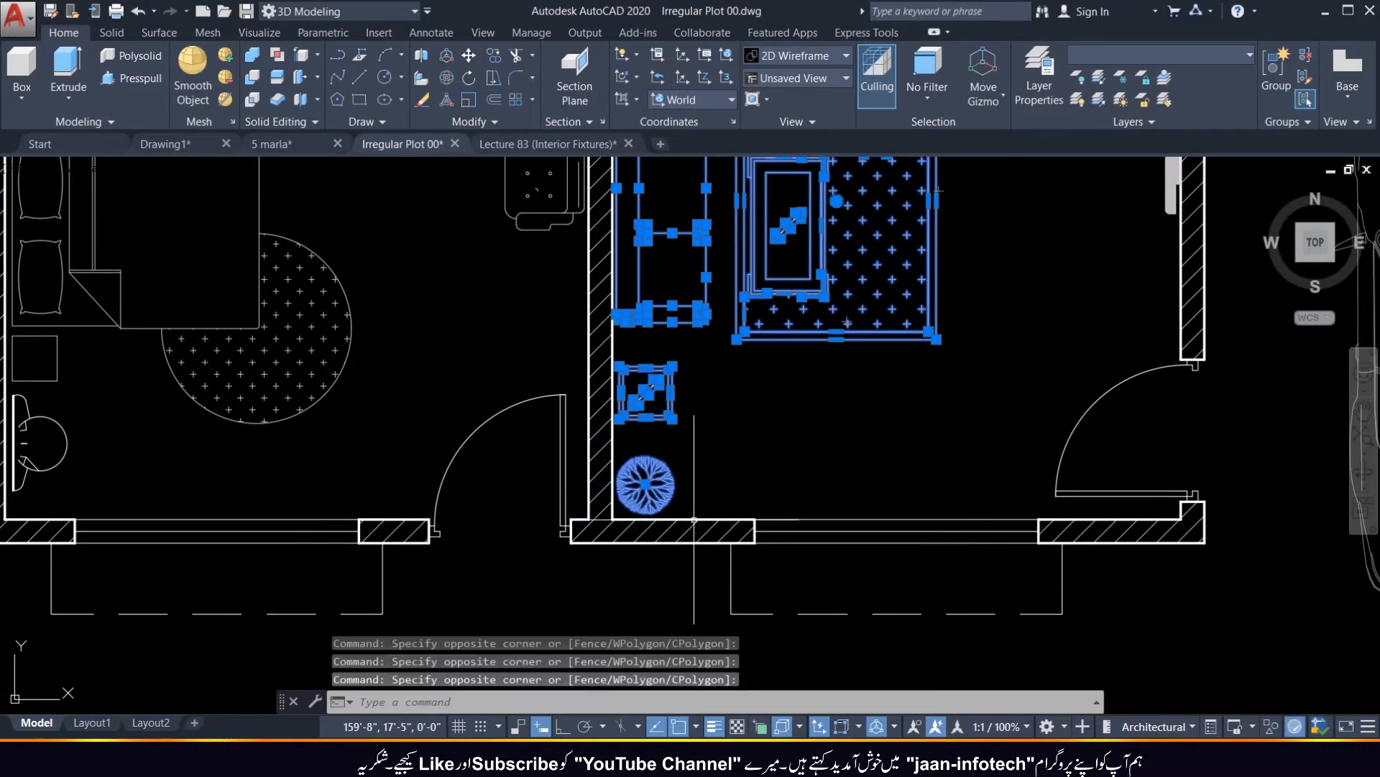
scroll(683, 503, "down", 3)
scroll(707, 485, "up", 3)
scroll(706, 485, "down", 5)
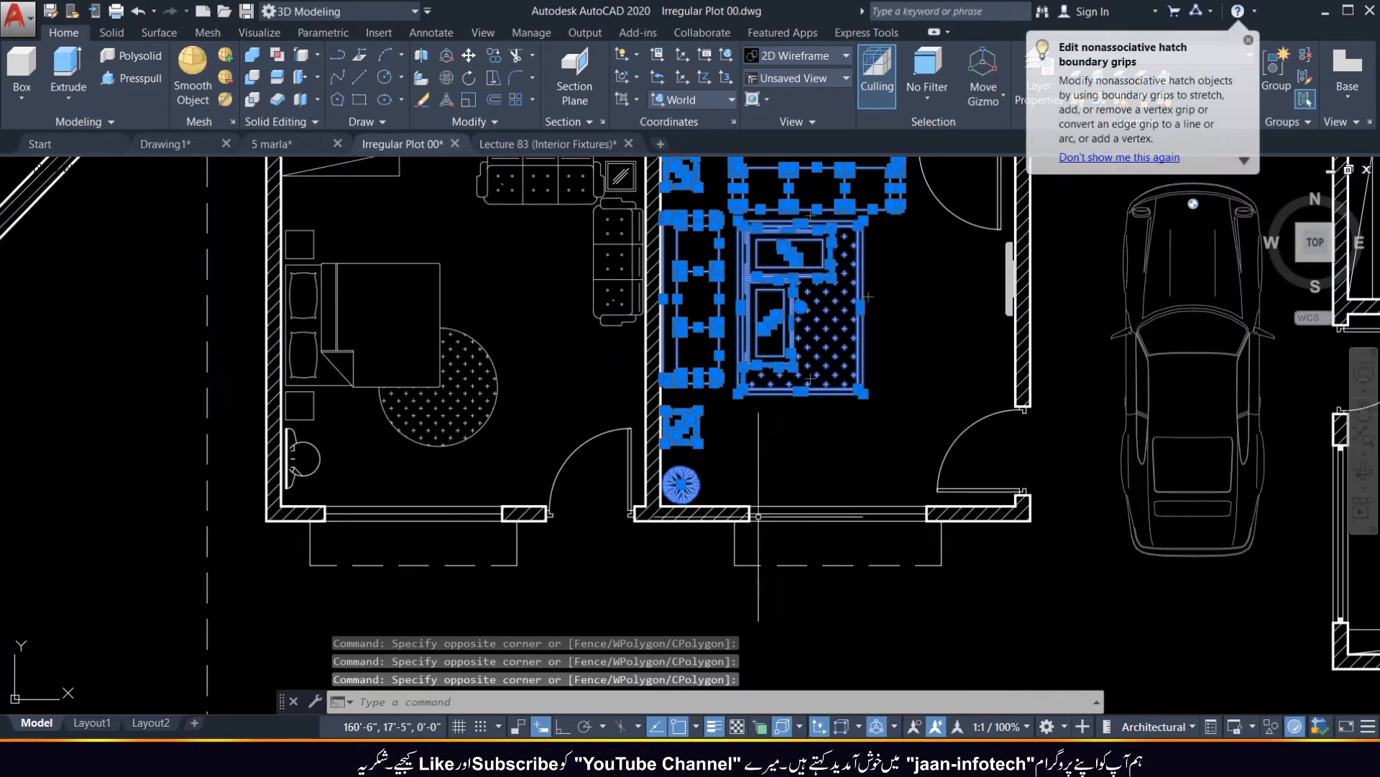
type("co")
key("Return")
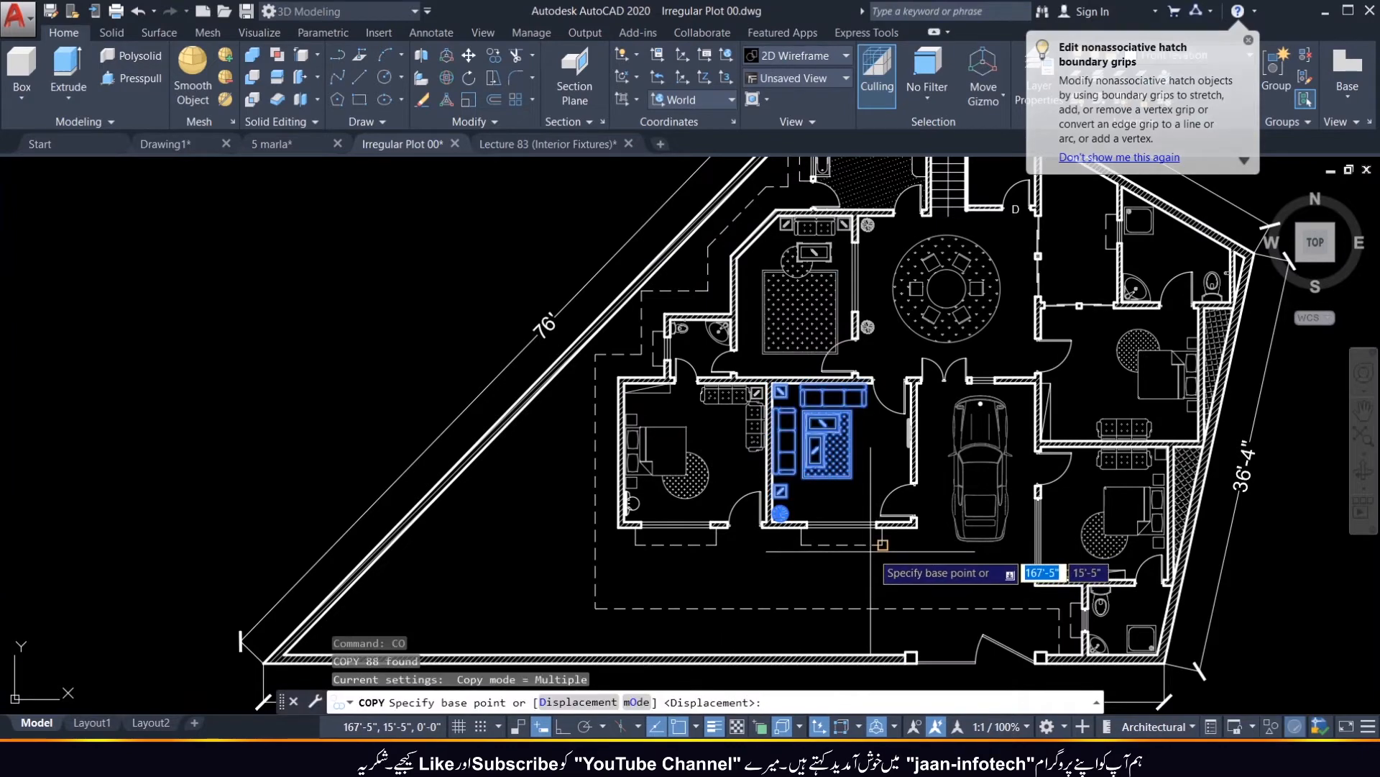
left_click(802, 544)
scroll(795, 561, "down", 7)
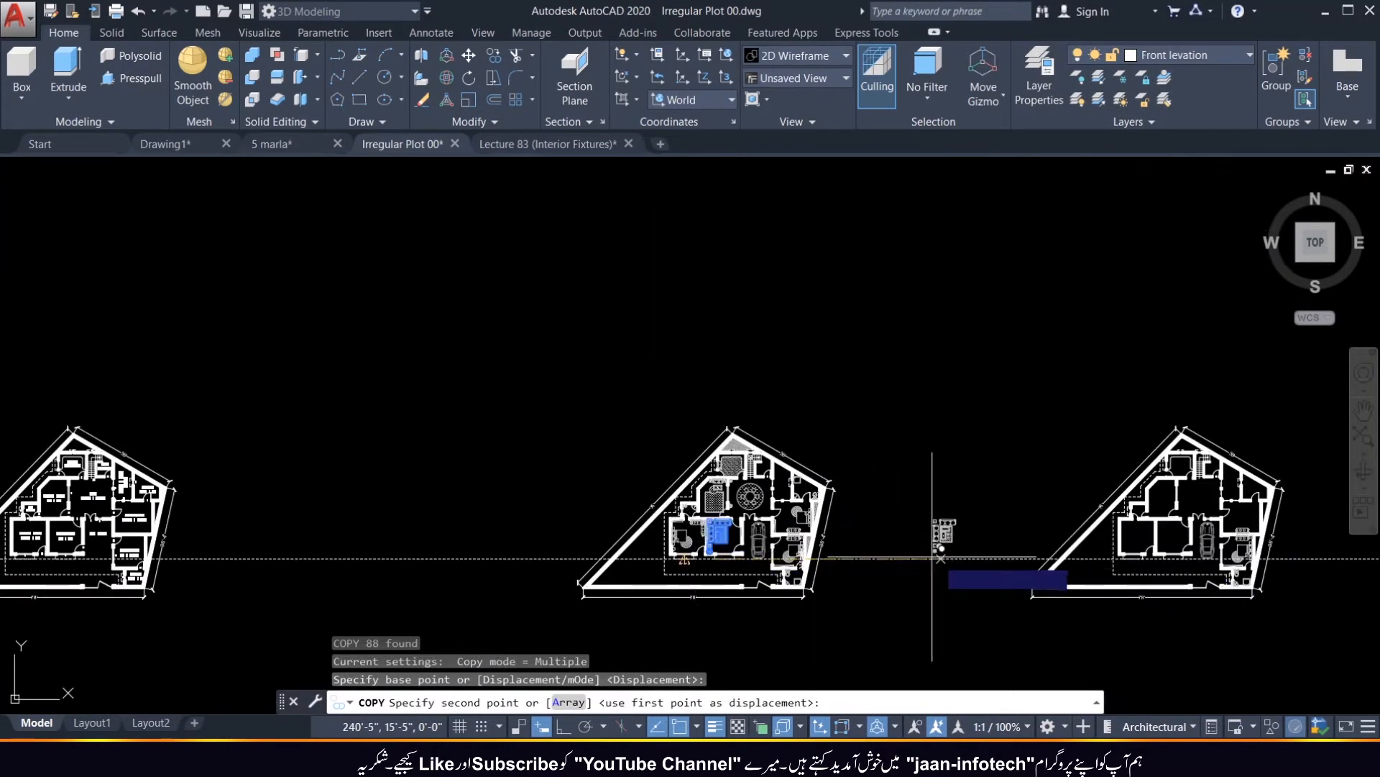
scroll(1066, 568, "up", 8)
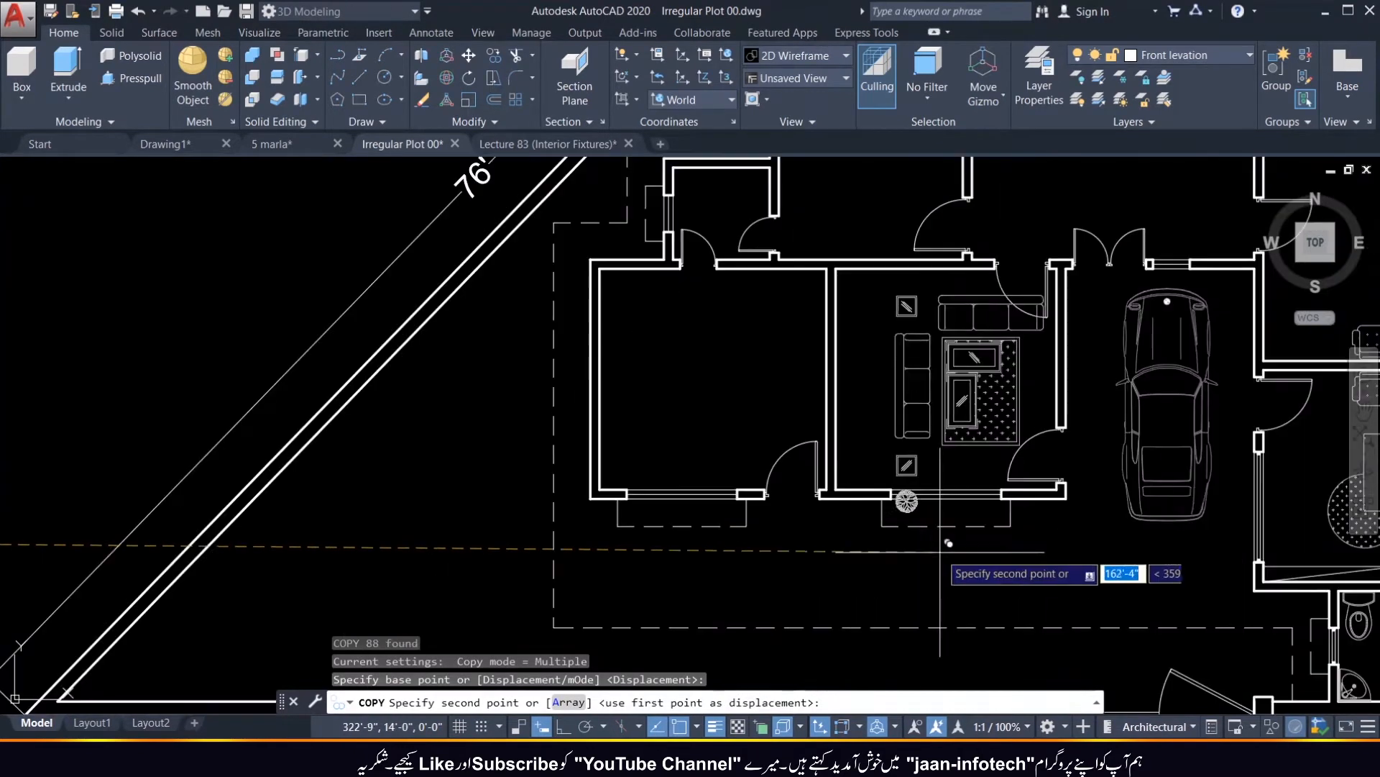
left_click(882, 526)
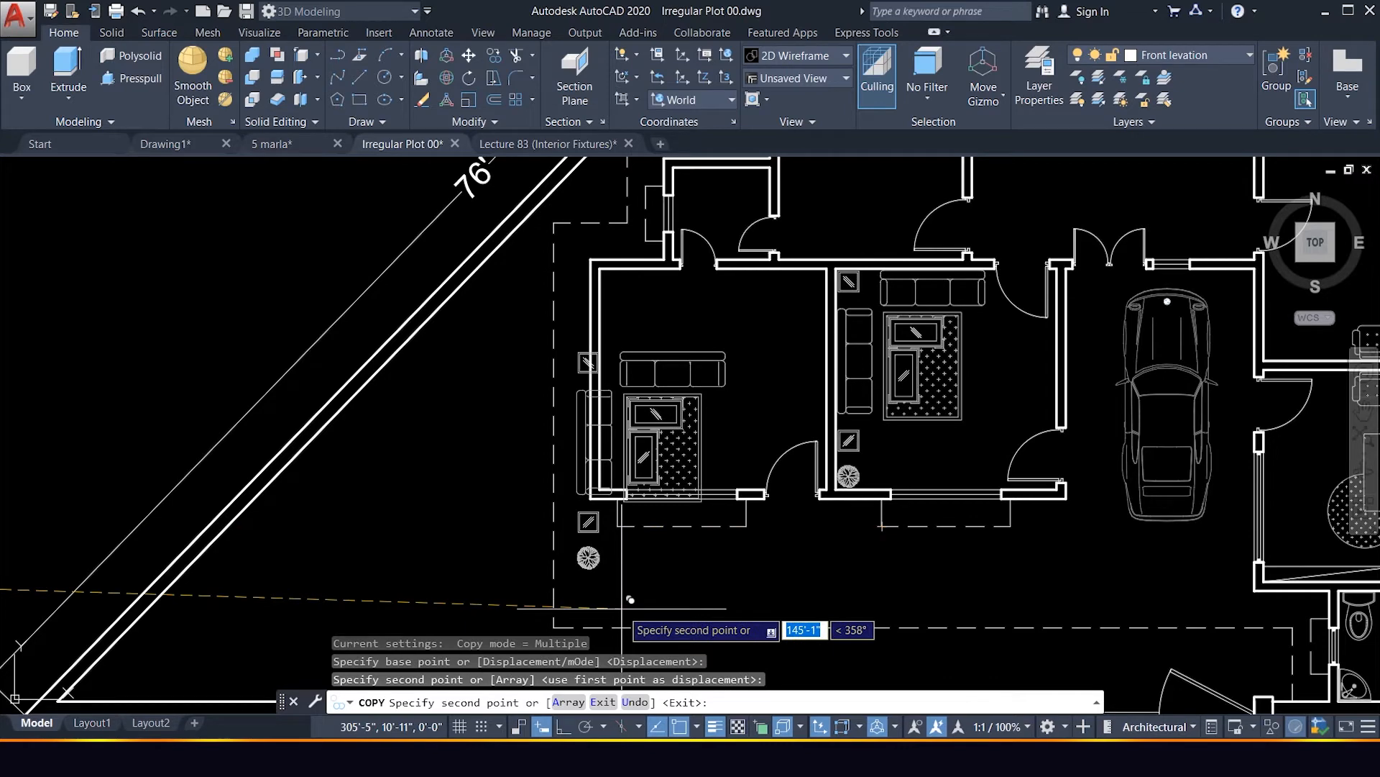
Select the bed, bedside tables, round rug and dressing table with stool in the furnished plan's lower left bedroom.
key("Escape")
scroll(719, 539, "down", 6)
scroll(296, 509, "down", 2)
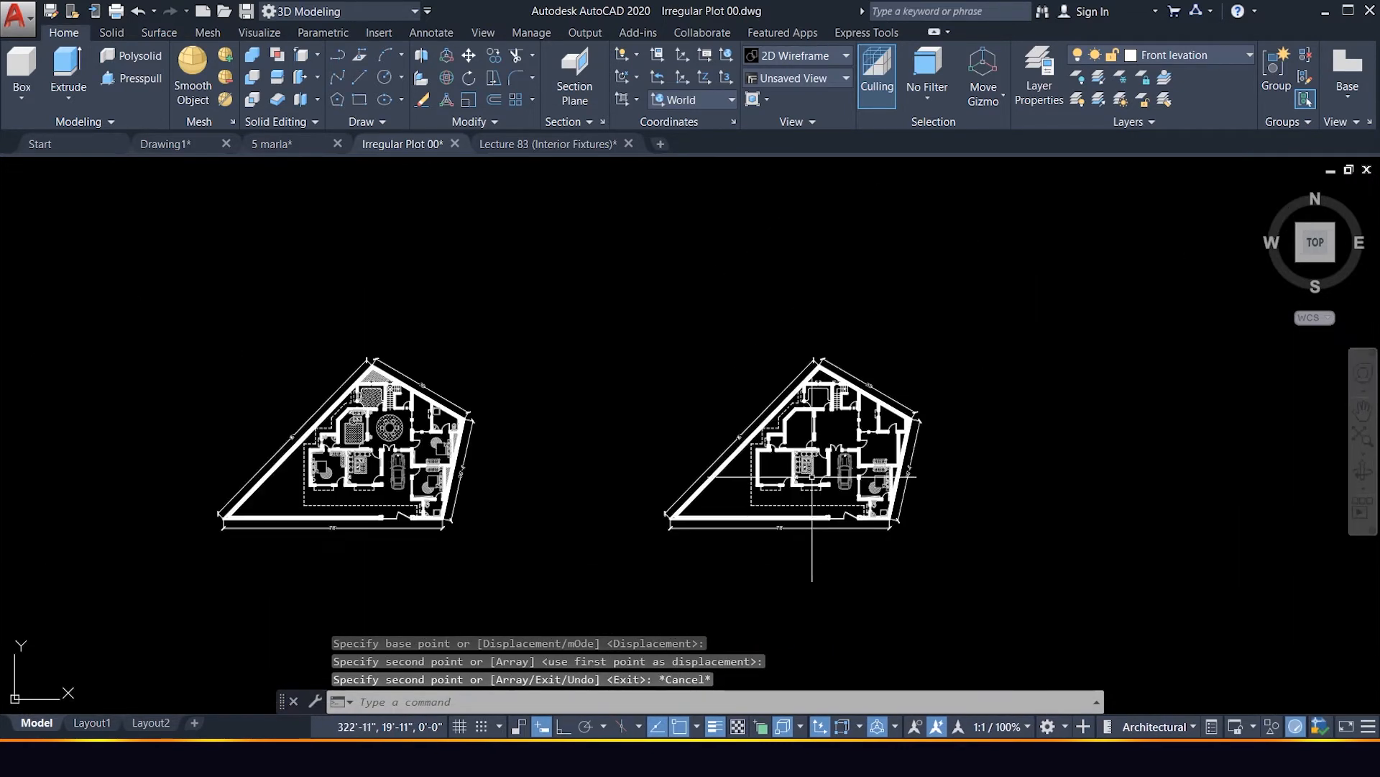
scroll(345, 489, "up", 6)
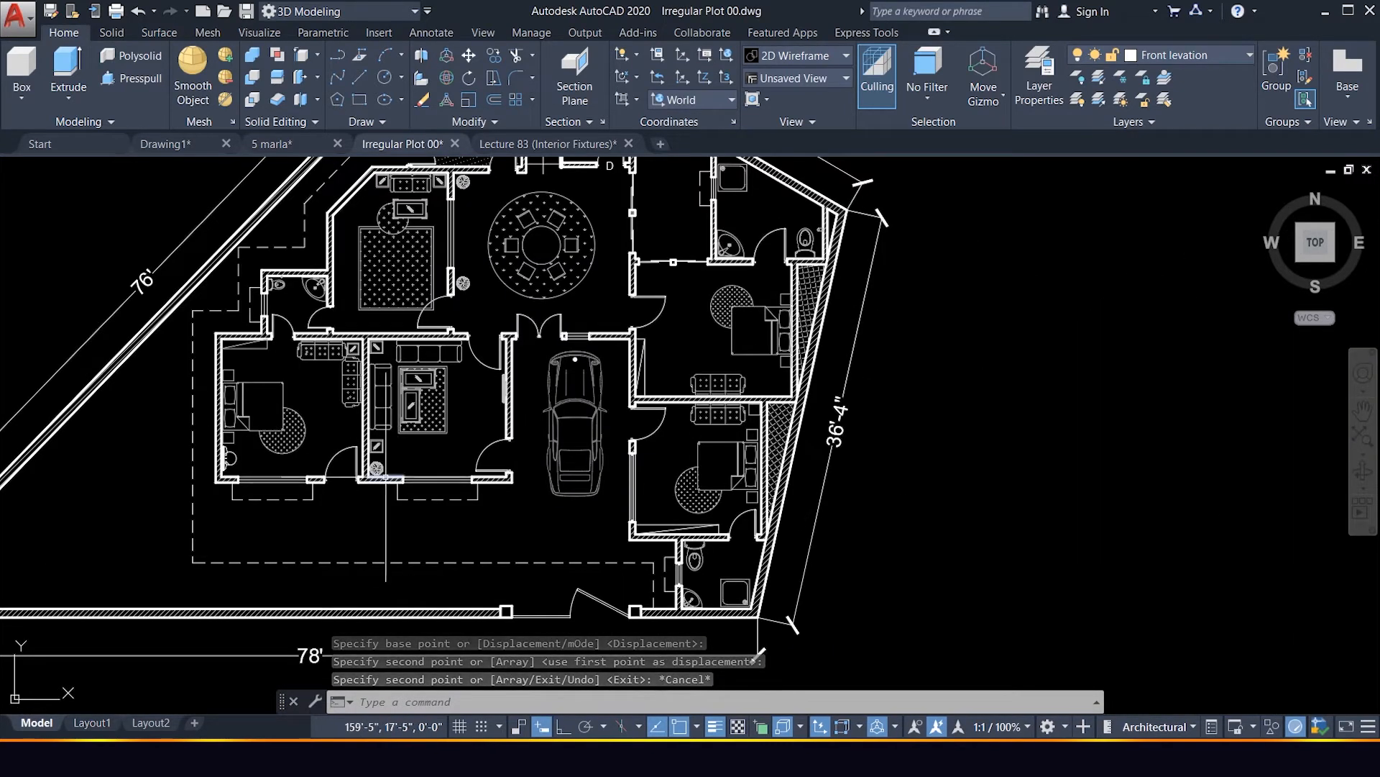
scroll(263, 426, "up", 2)
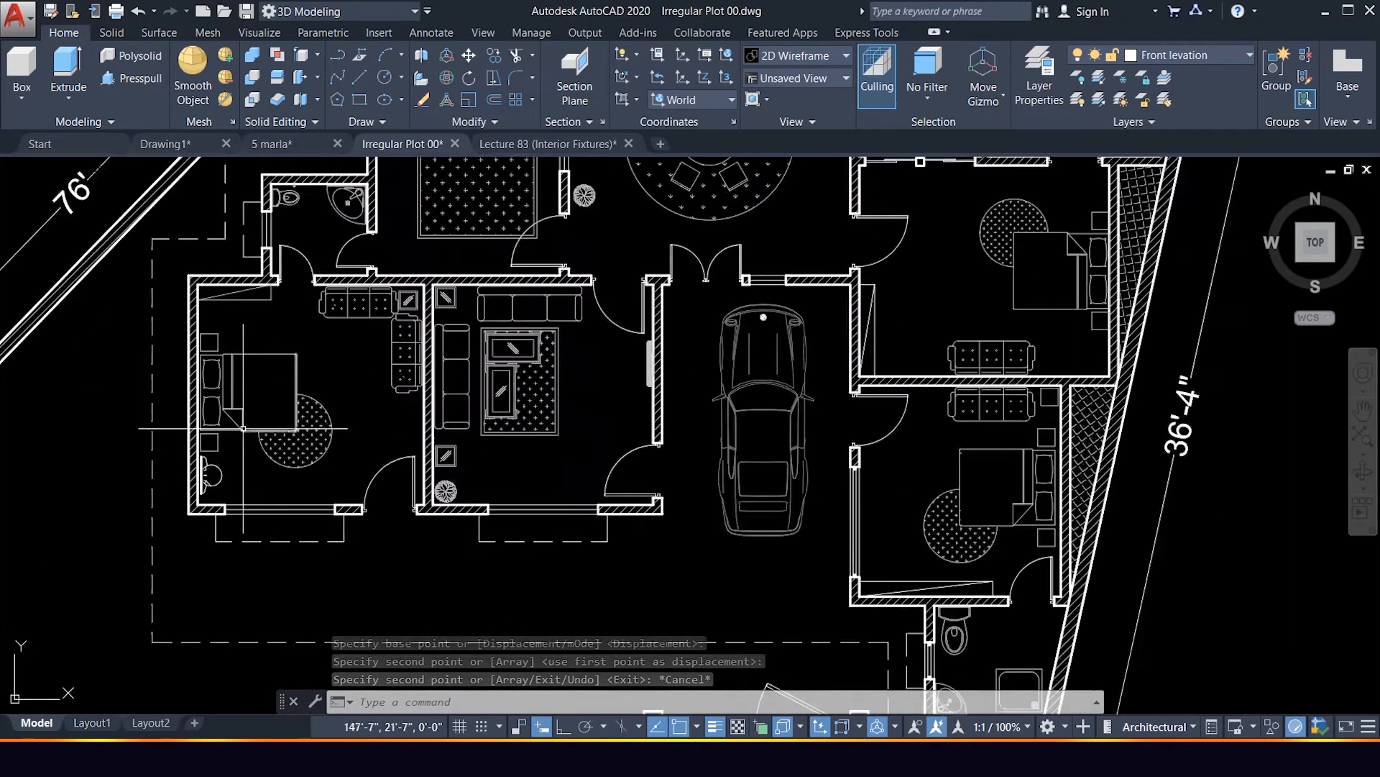
left_click(178, 323)
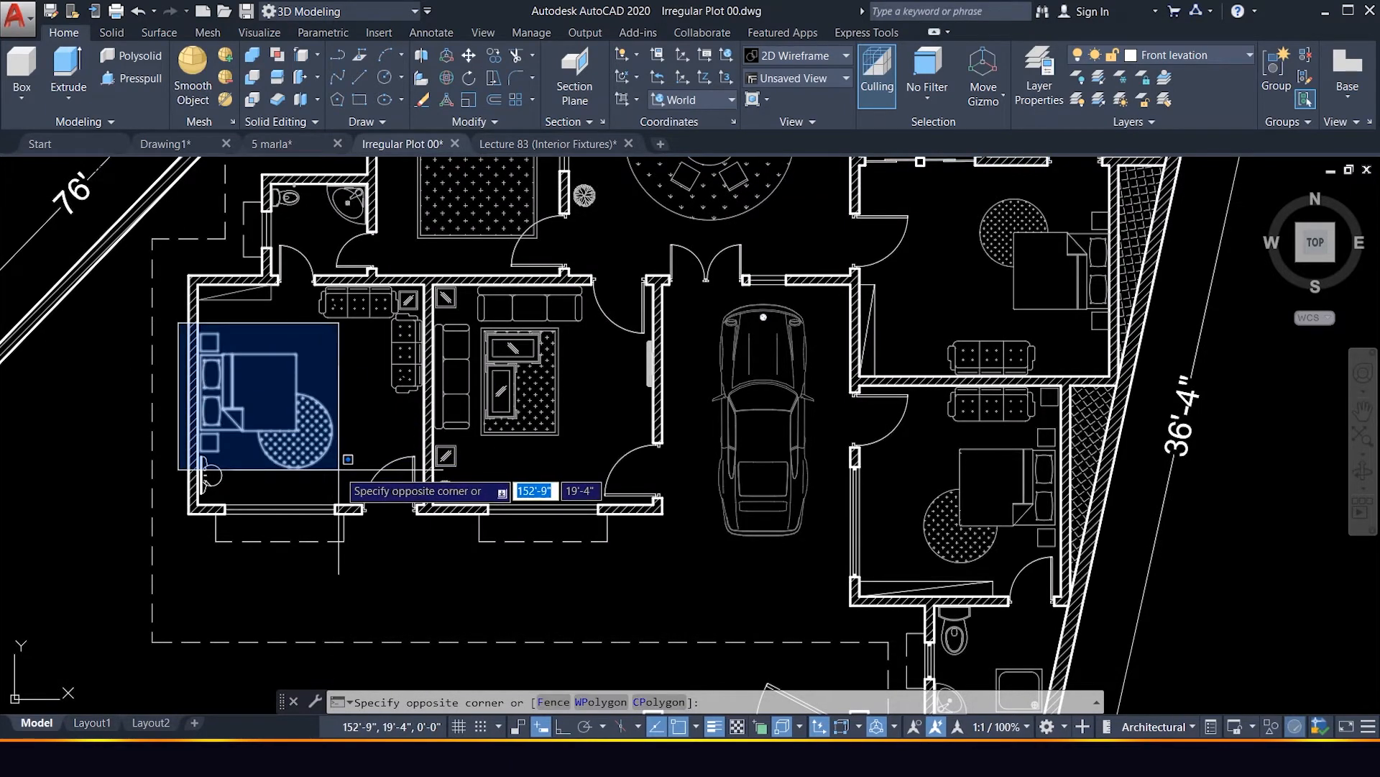
left_click(339, 468)
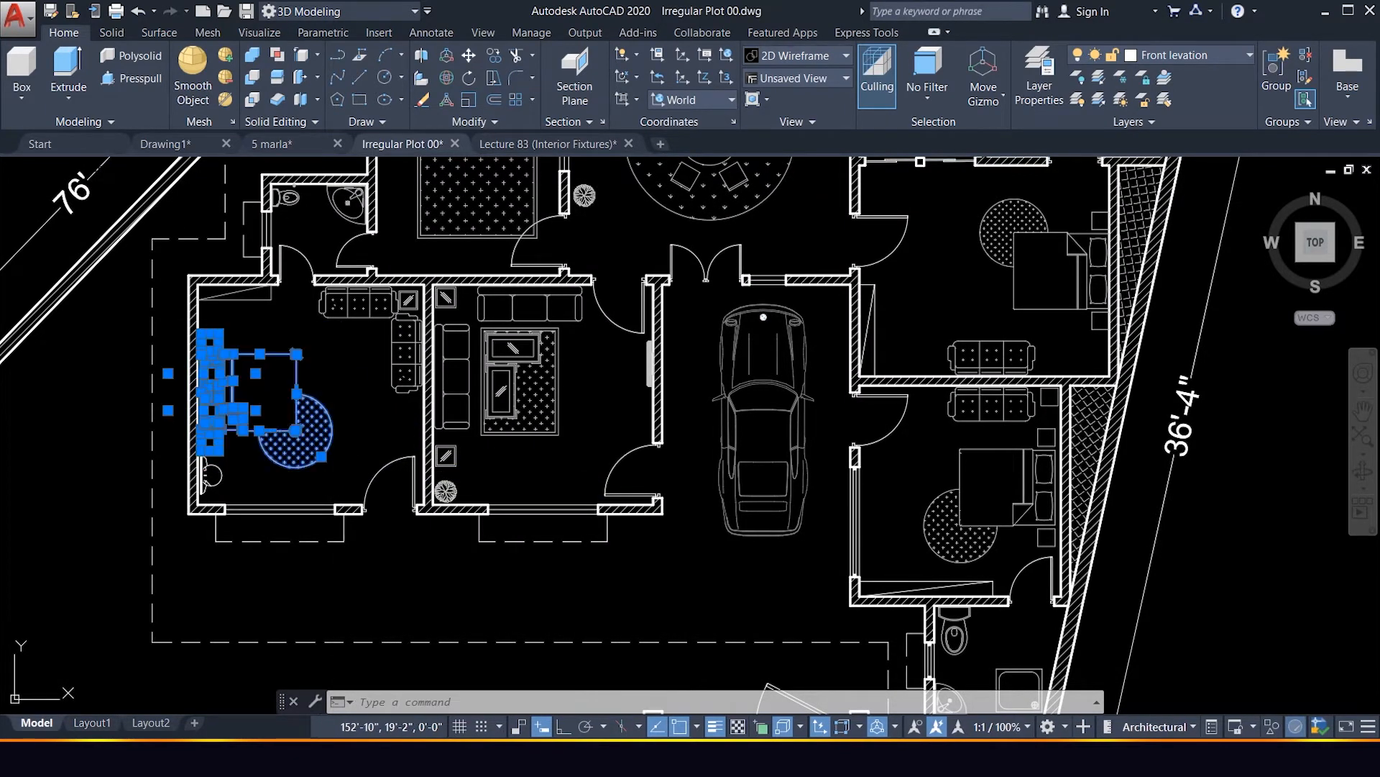
scroll(237, 432, "down", 3)
scroll(287, 431, "up", 8)
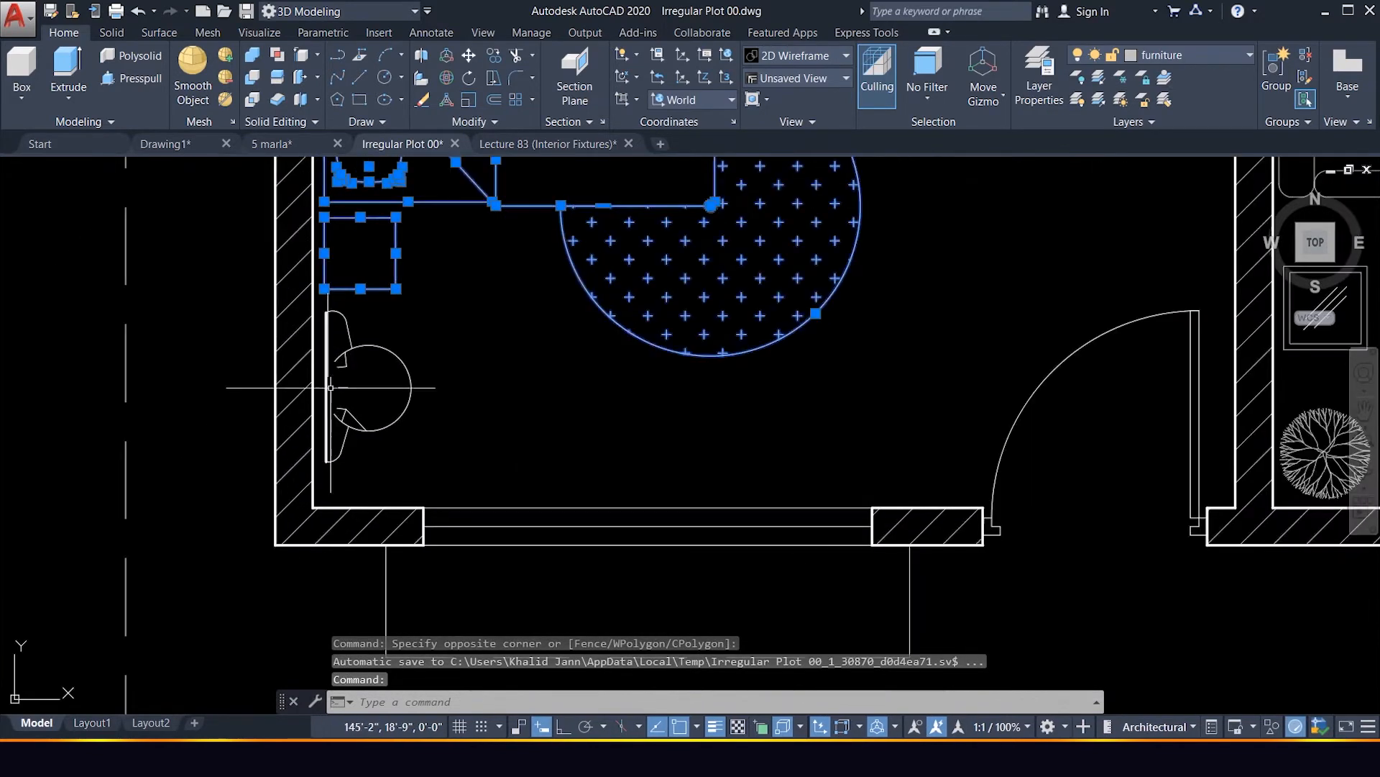
left_click(251, 301)
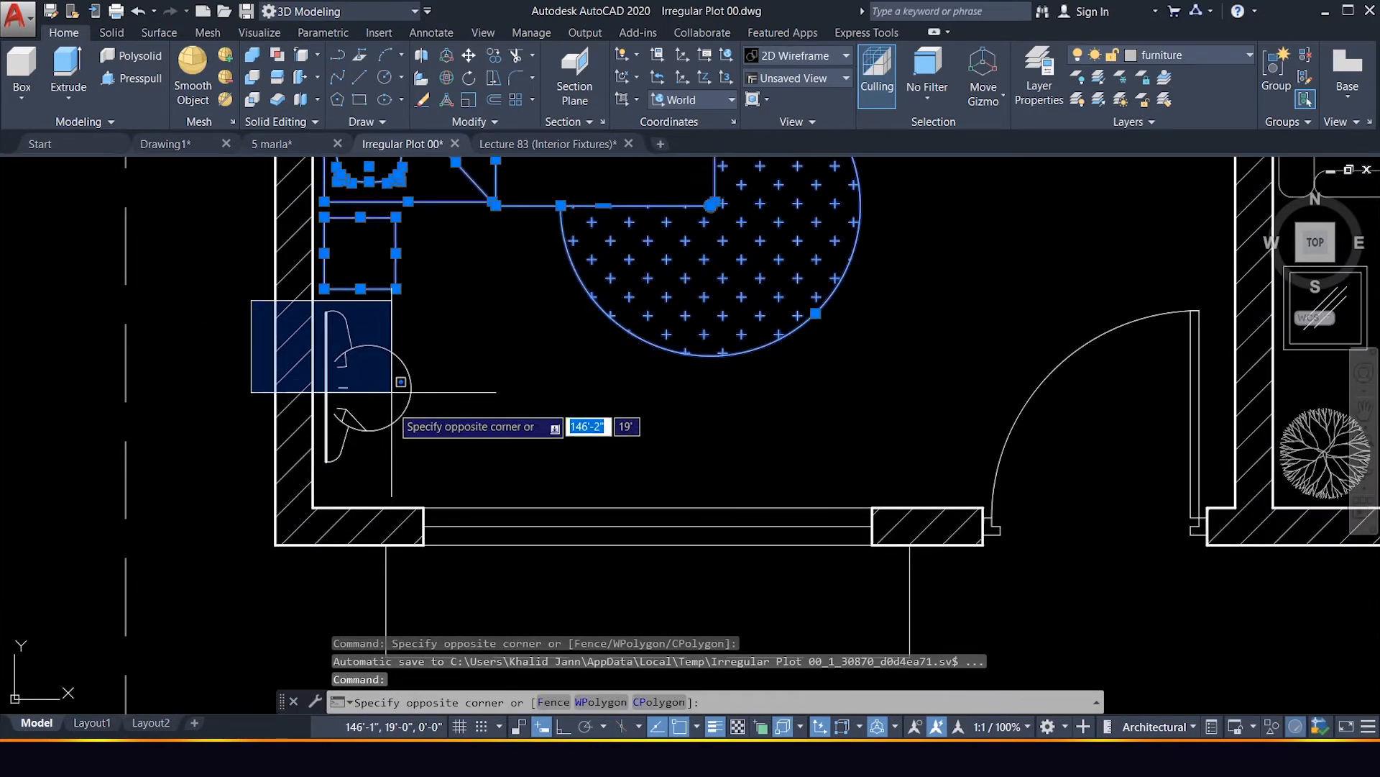
left_click(437, 475)
Add the same bedroom's wardrobe, two sofas and corner side table to the selection.
scroll(431, 476, "down", 6)
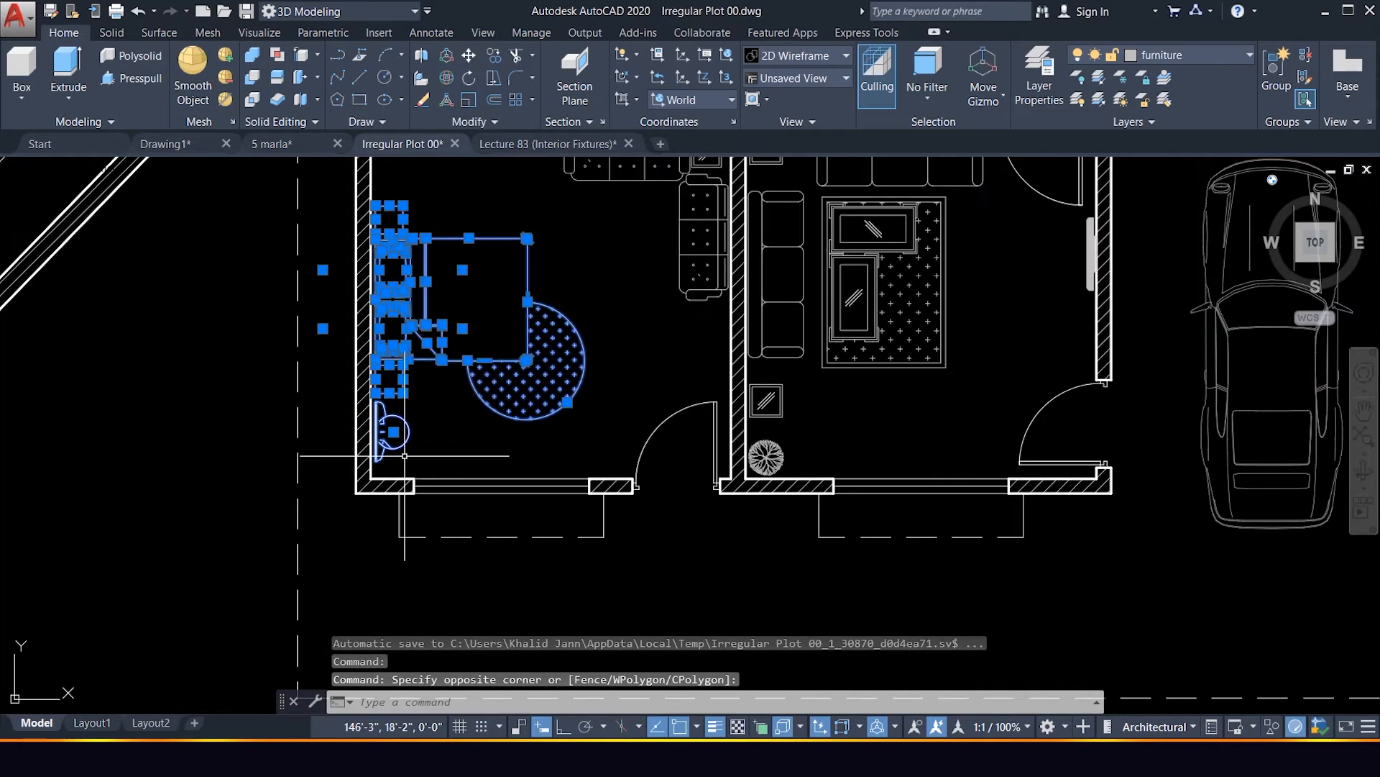
scroll(459, 439, "down", 4)
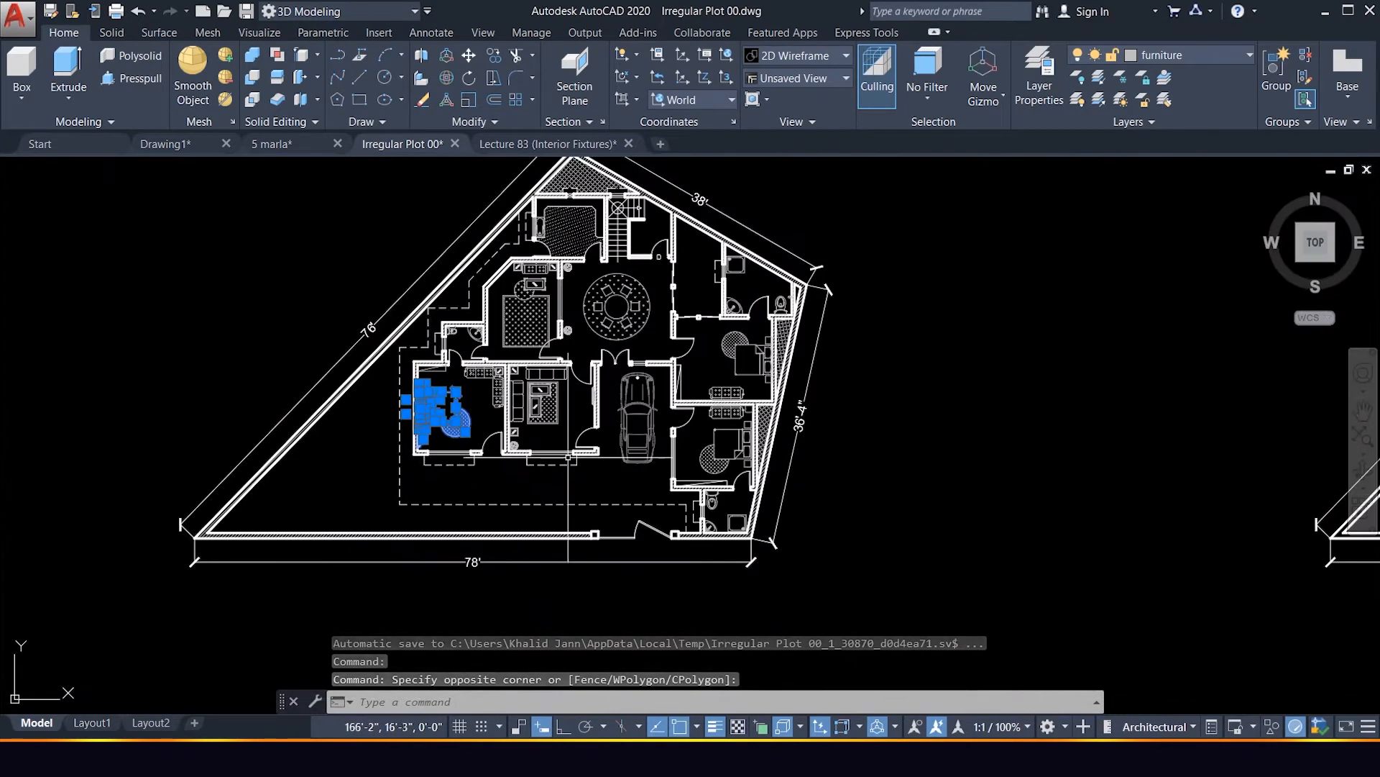
scroll(568, 457, "up", 5)
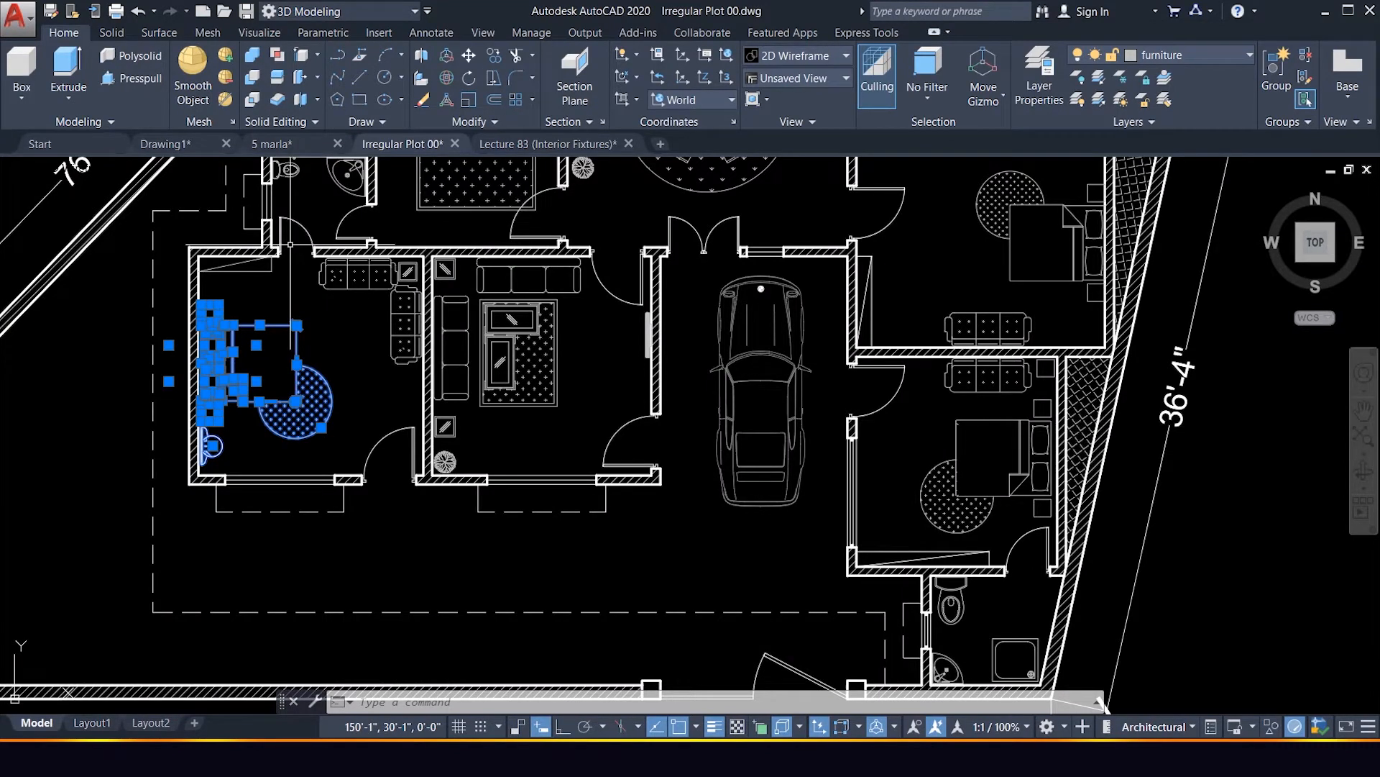
scroll(244, 284, "up", 2)
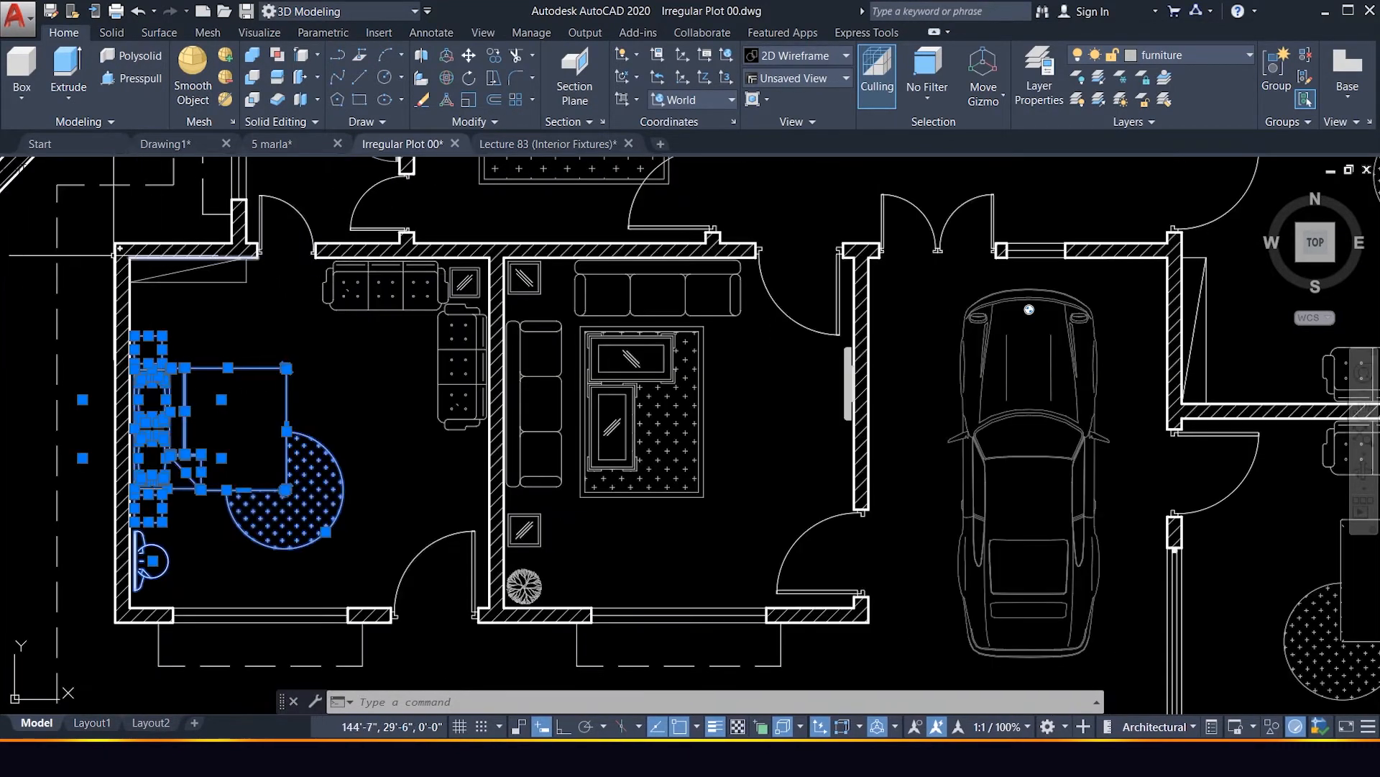
left_click(252, 313)
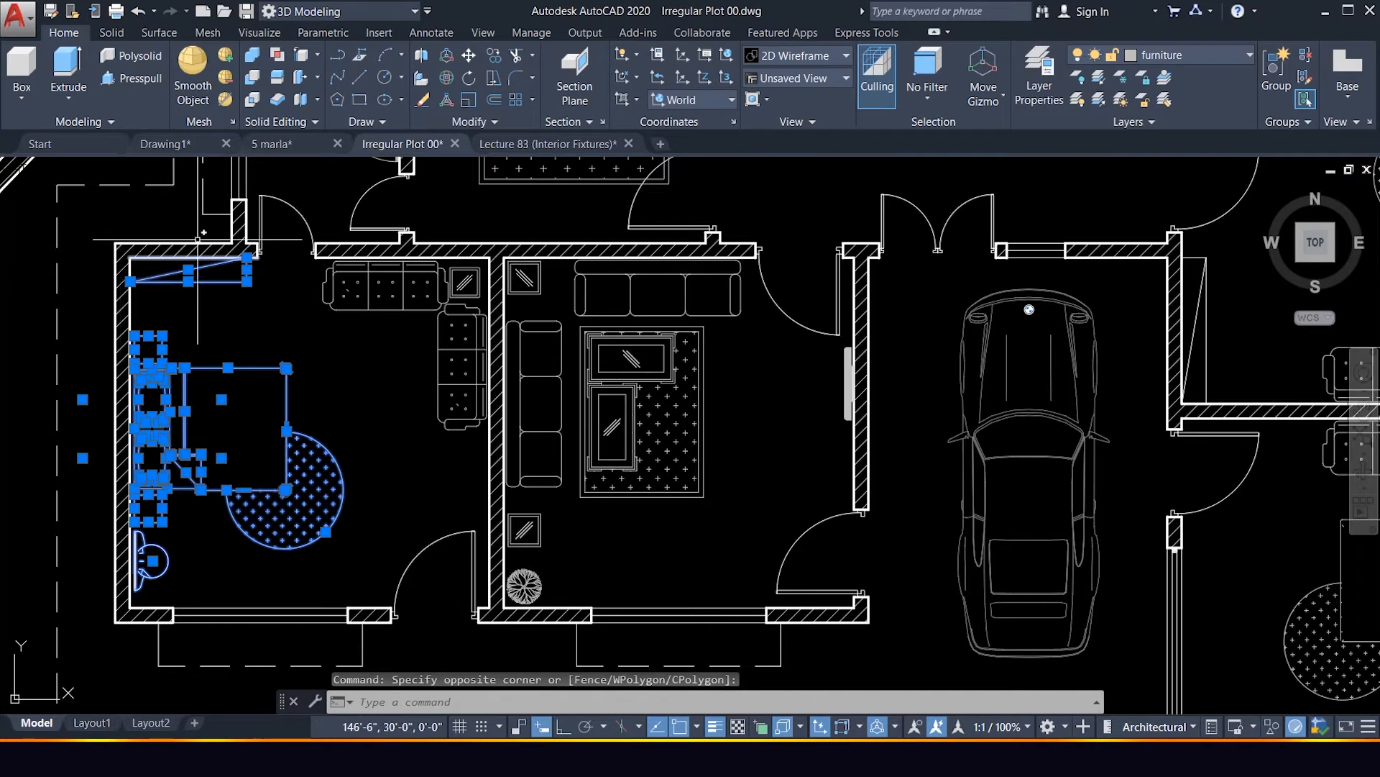
scroll(454, 310, "up", 2)
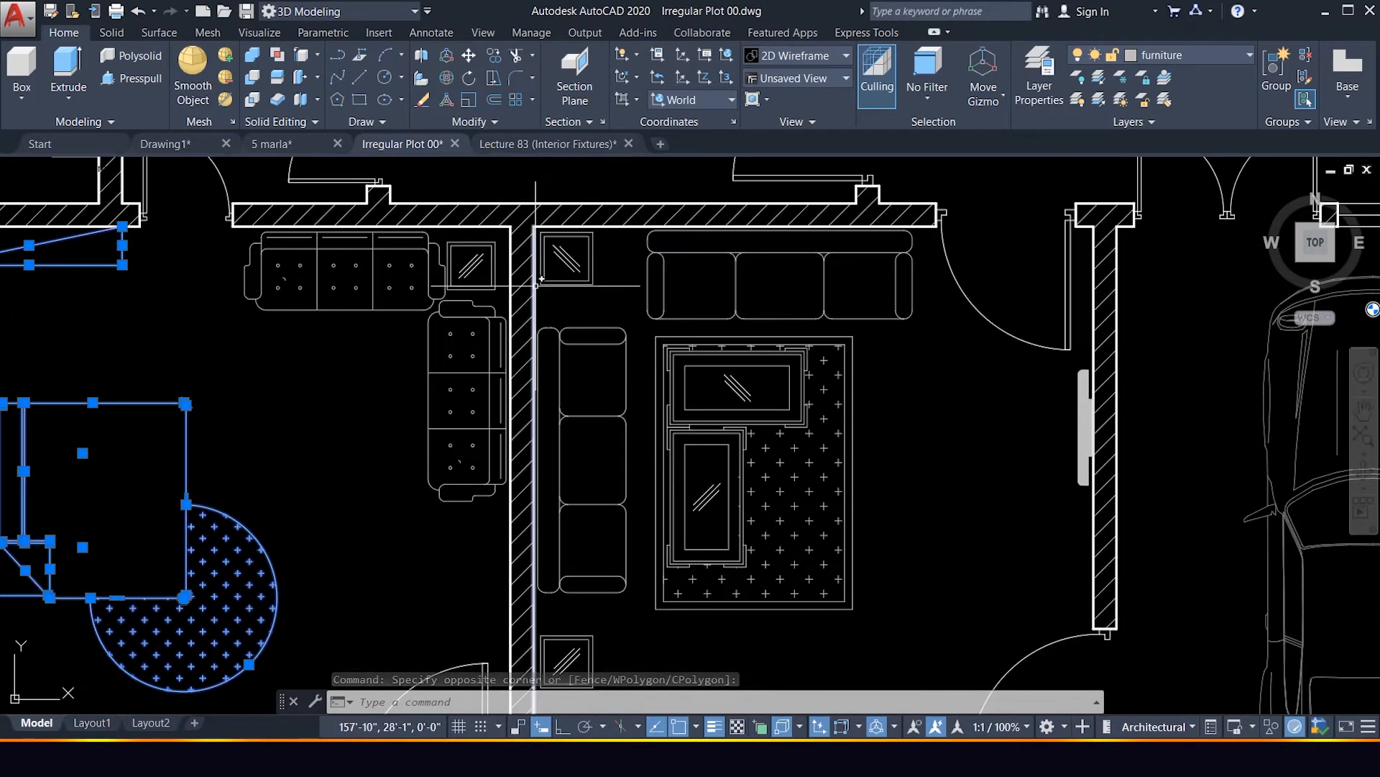
left_click(208, 221)
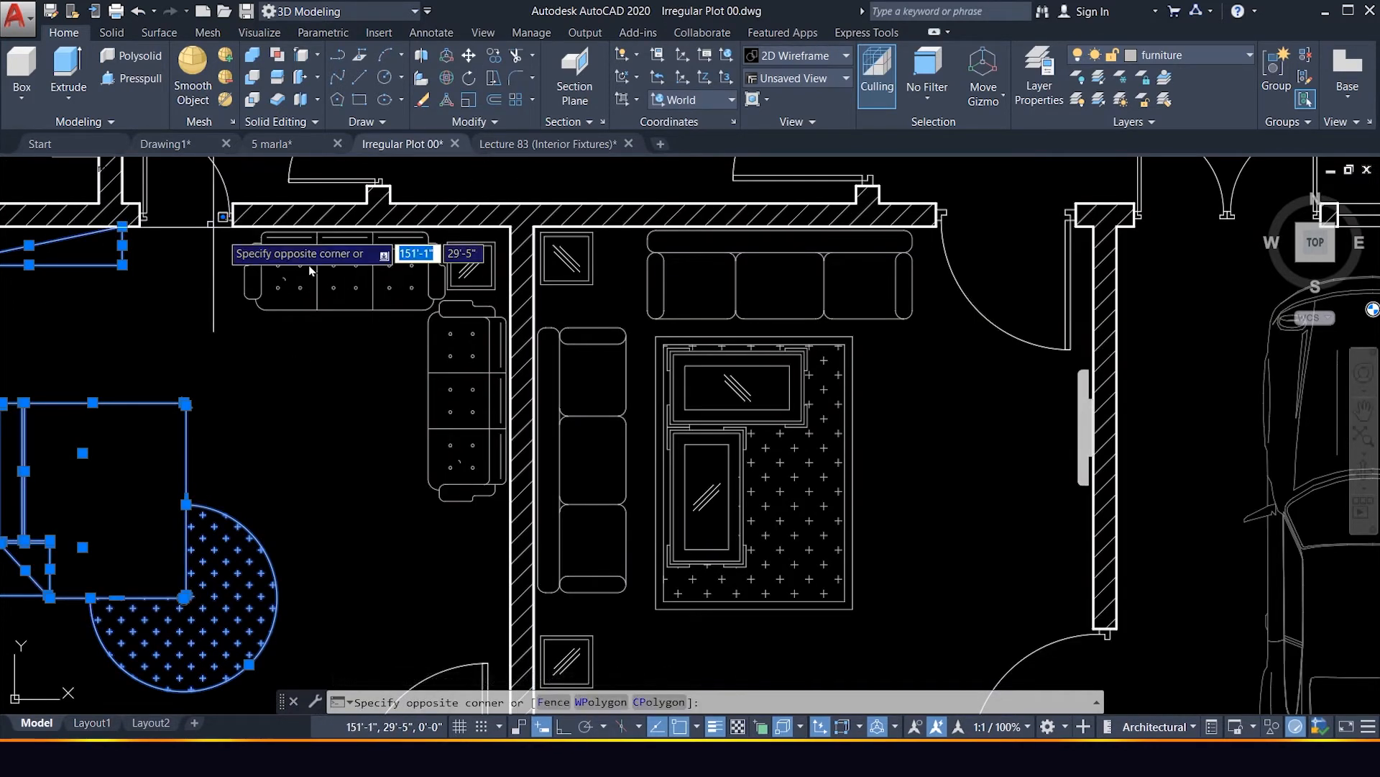
left_click(518, 509)
scroll(482, 427, "down", 5)
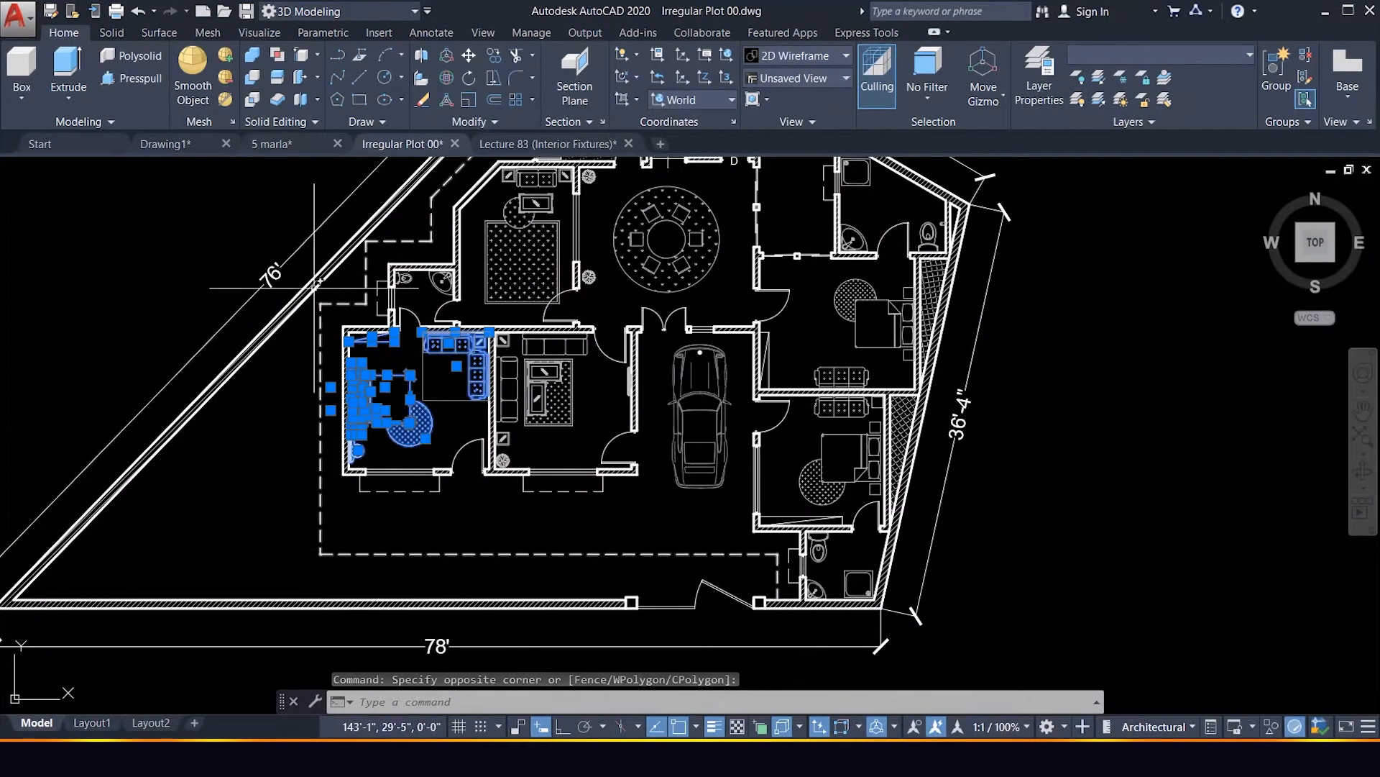
left_click(403, 334)
Copy the selected bedroom furniture into the unfurnished plan's matching room, using the dashed outline's upper left corner as reference.
type("co")
key("Return")
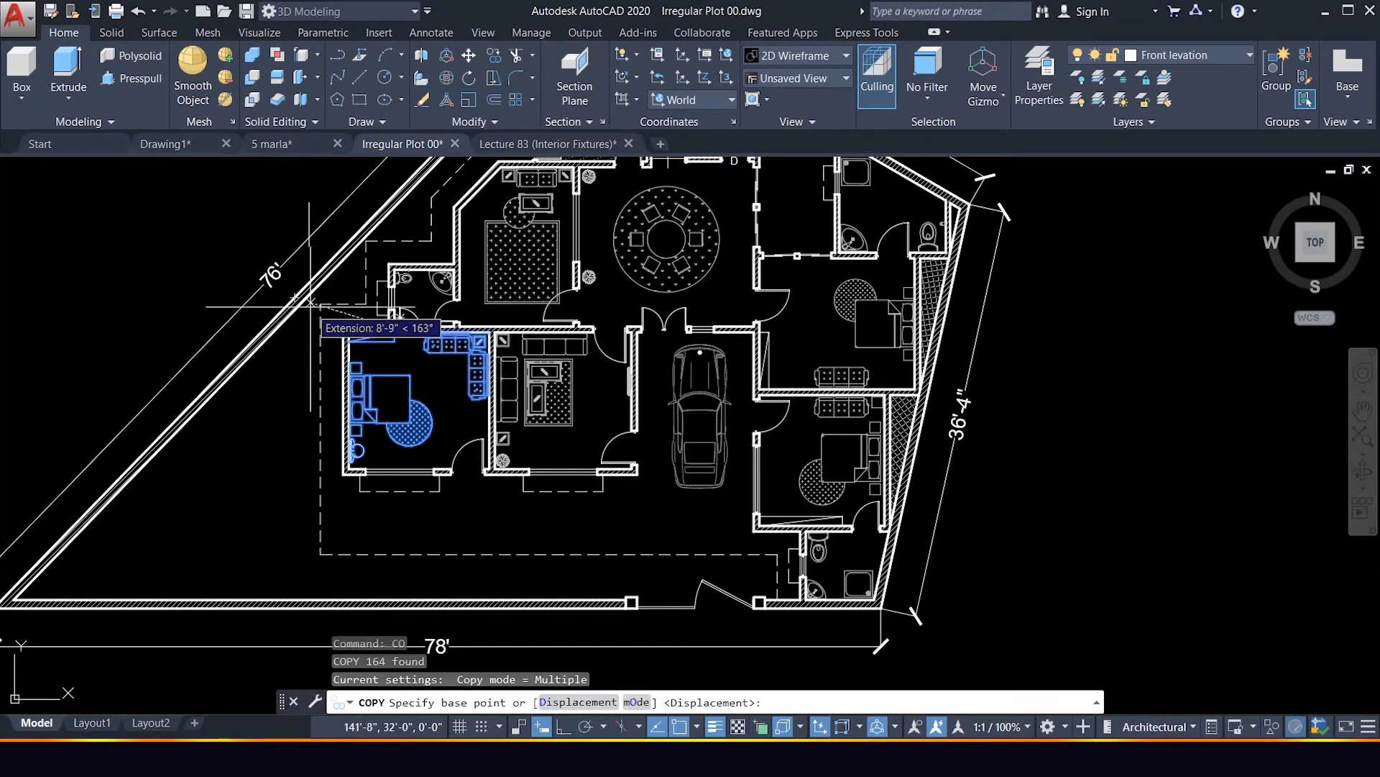
left_click(313, 305)
scroll(308, 379, "down", 5)
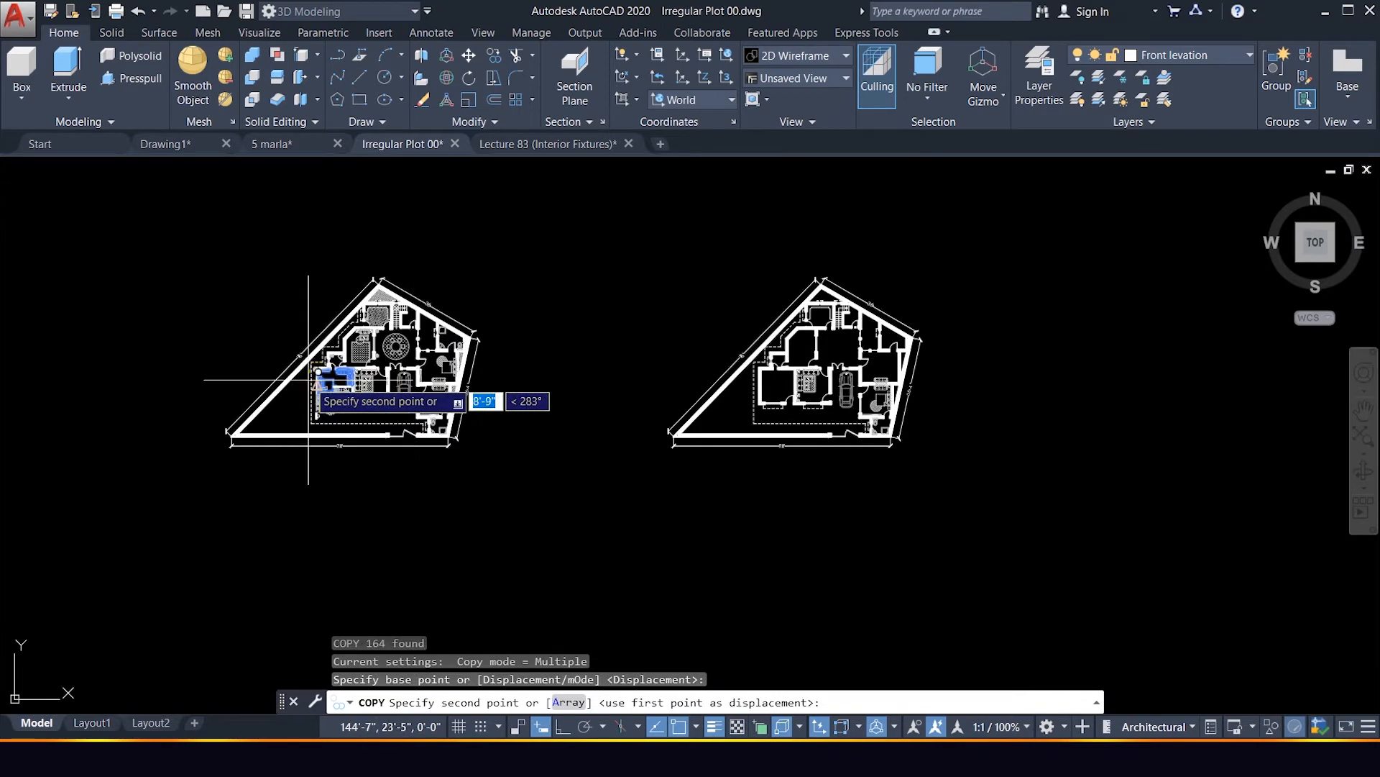
scroll(892, 374, "up", 8)
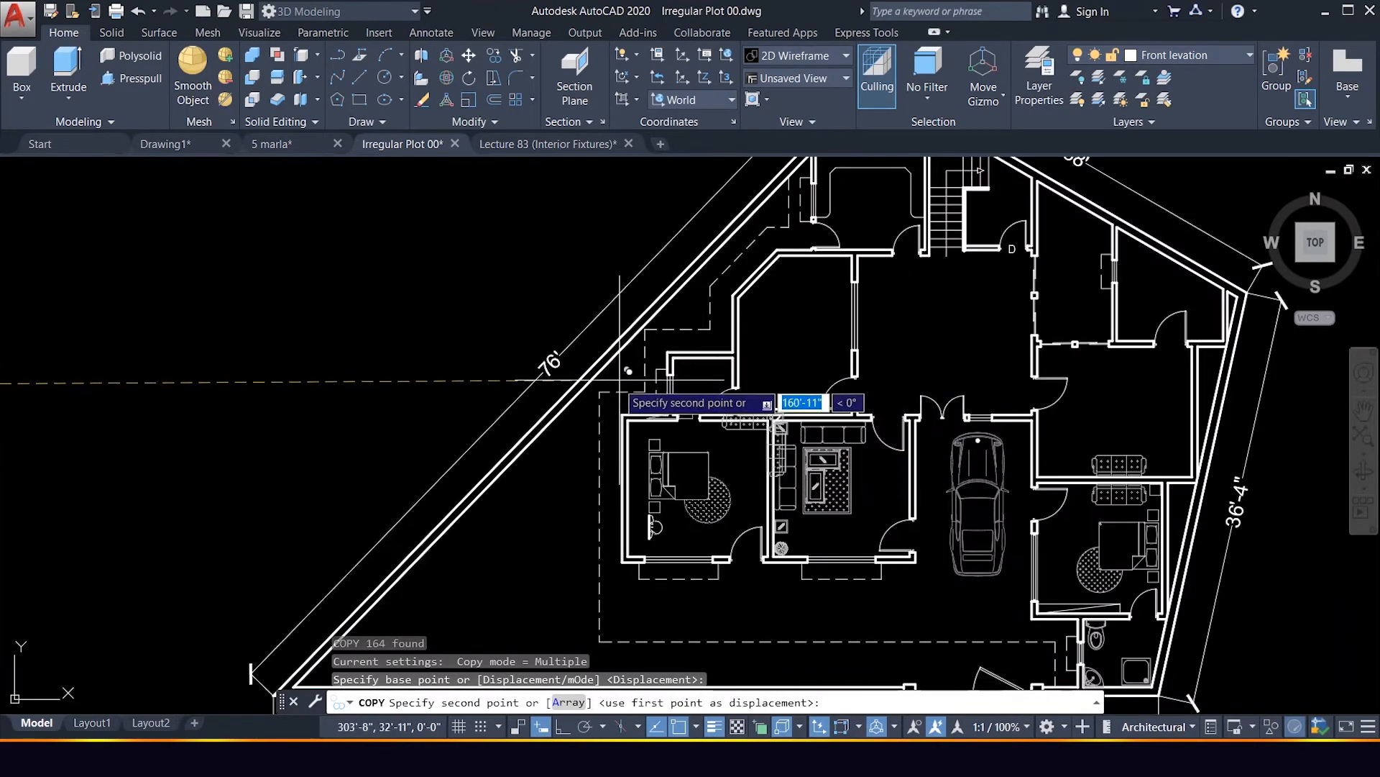
scroll(598, 392, "up", 2)
left_click(599, 391)
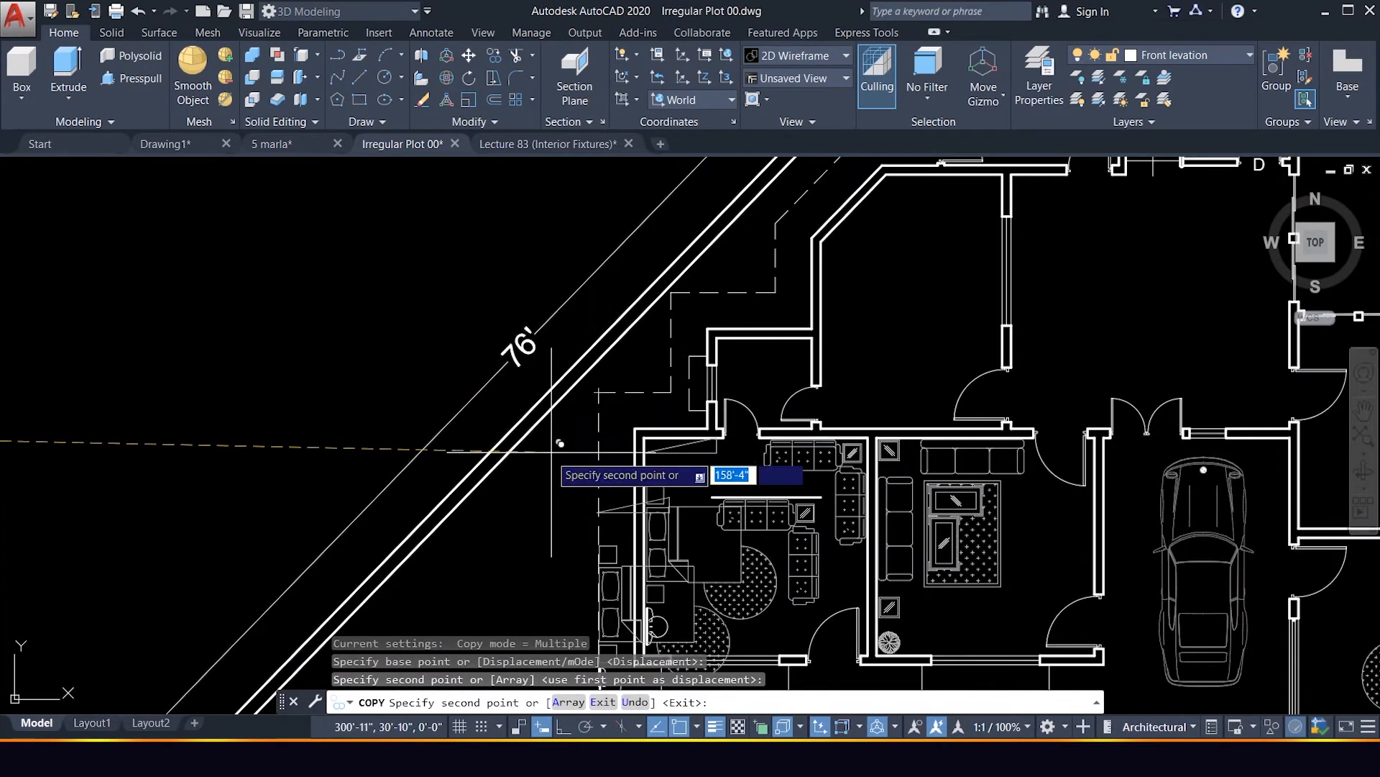
key("Escape")
Copy the toilet and corner washbasin from the bathroom above that bedroom into the unfurnished plan, using the bathroom's upper left outer wall corner as reference.
scroll(514, 394, "down", 8)
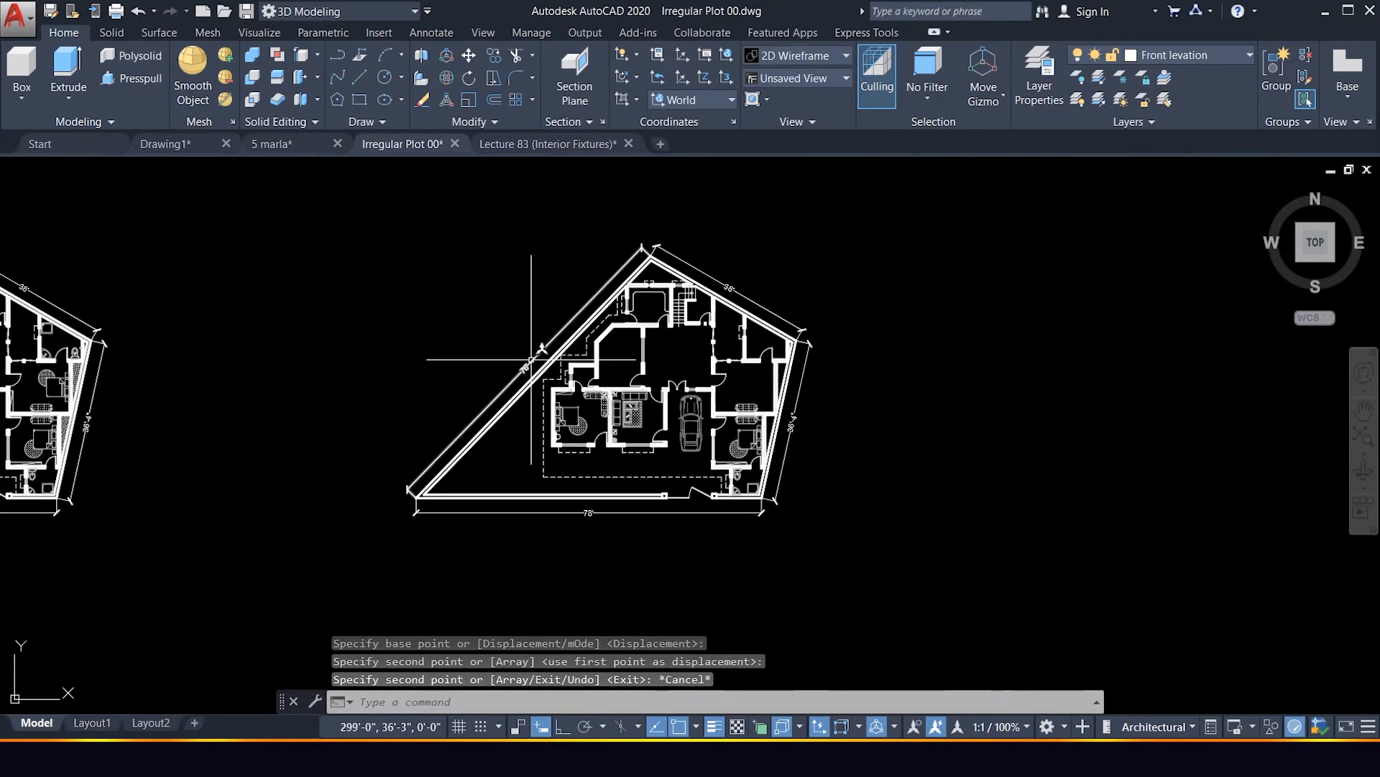
scroll(170, 386, "up", 5)
scroll(438, 331, "up", 3)
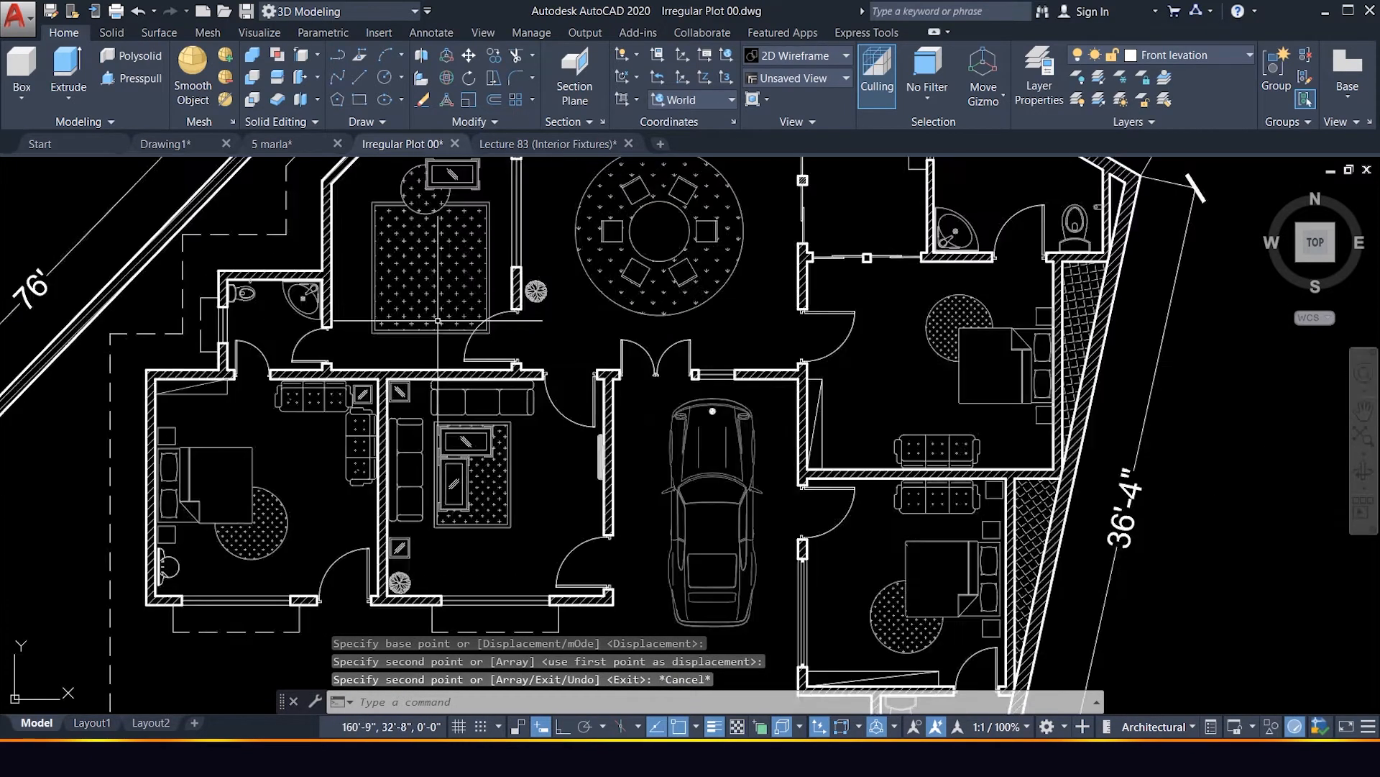
scroll(223, 279, "up", 3)
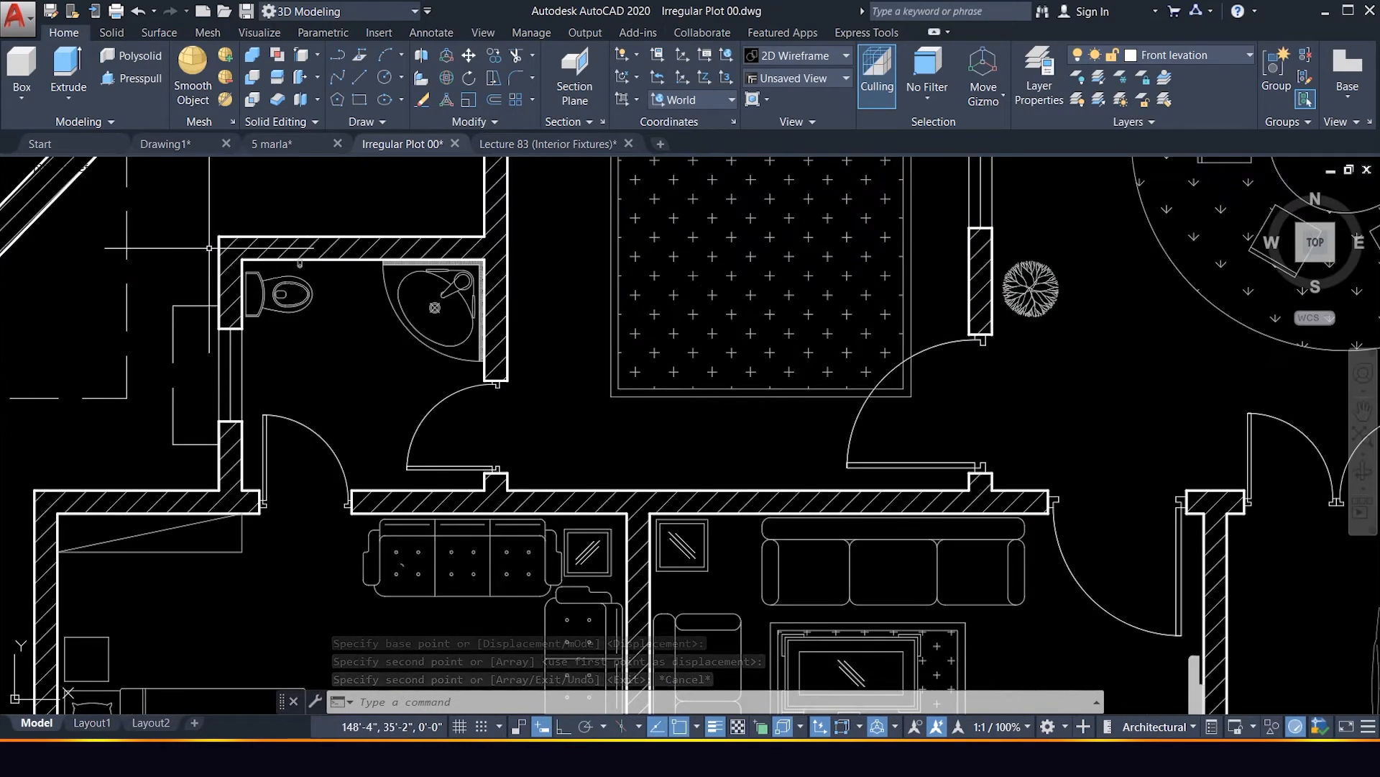
left_click(208, 248)
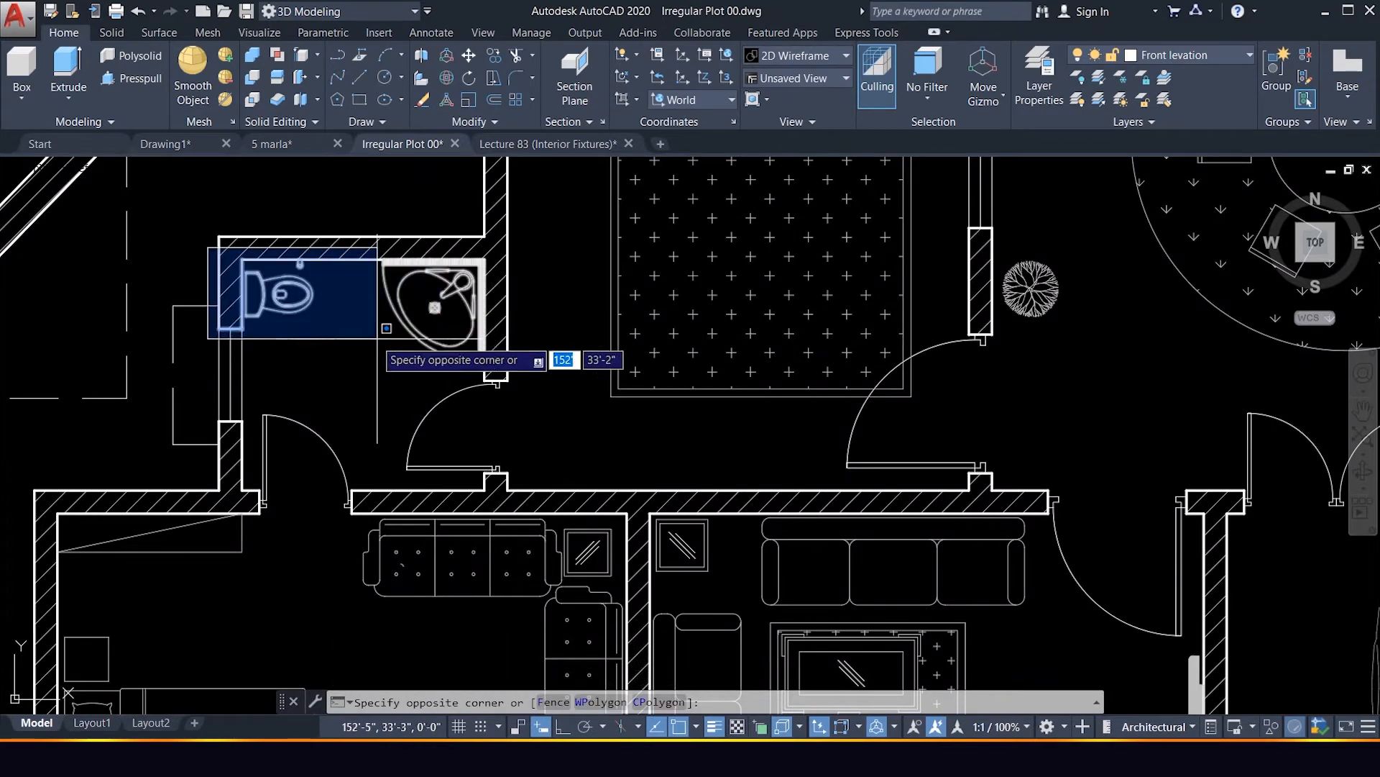
left_click(324, 327)
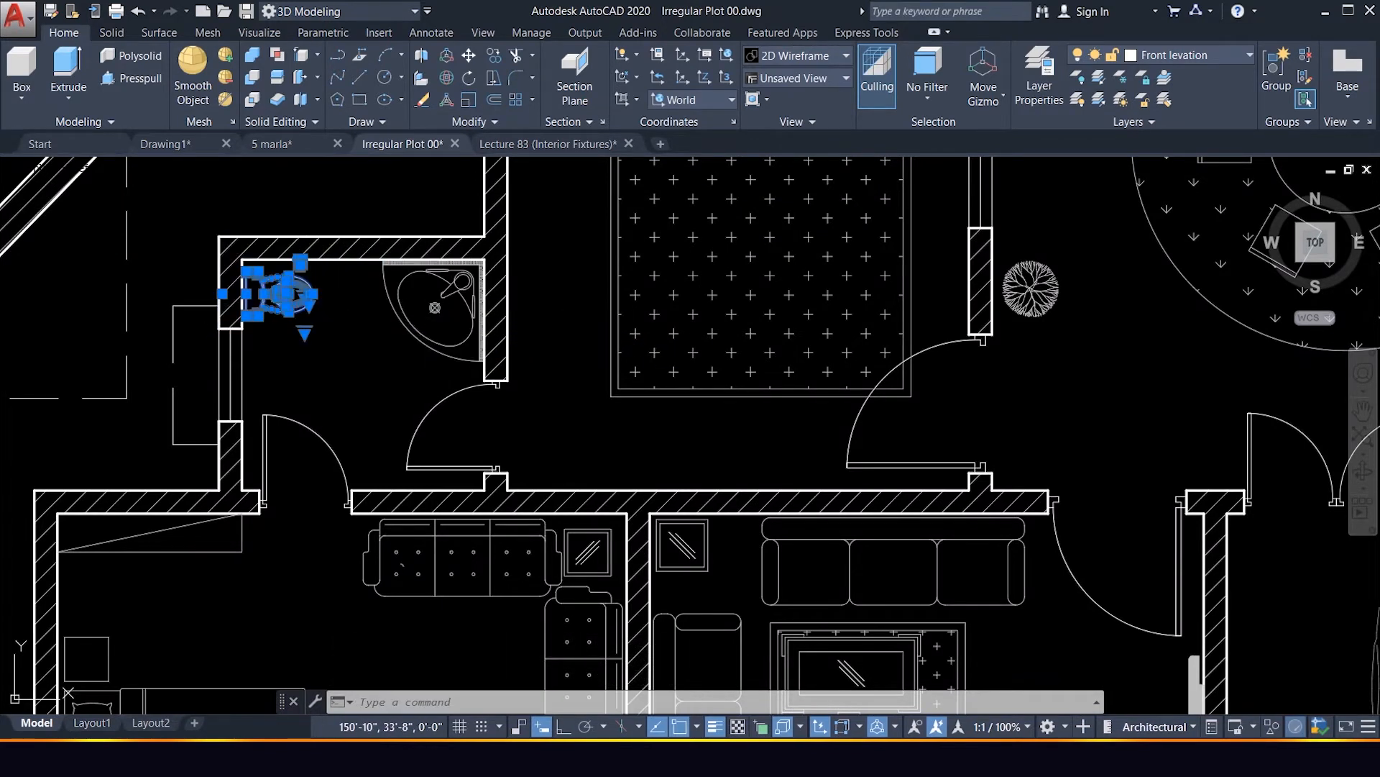
left_click(363, 213)
left_click(484, 356)
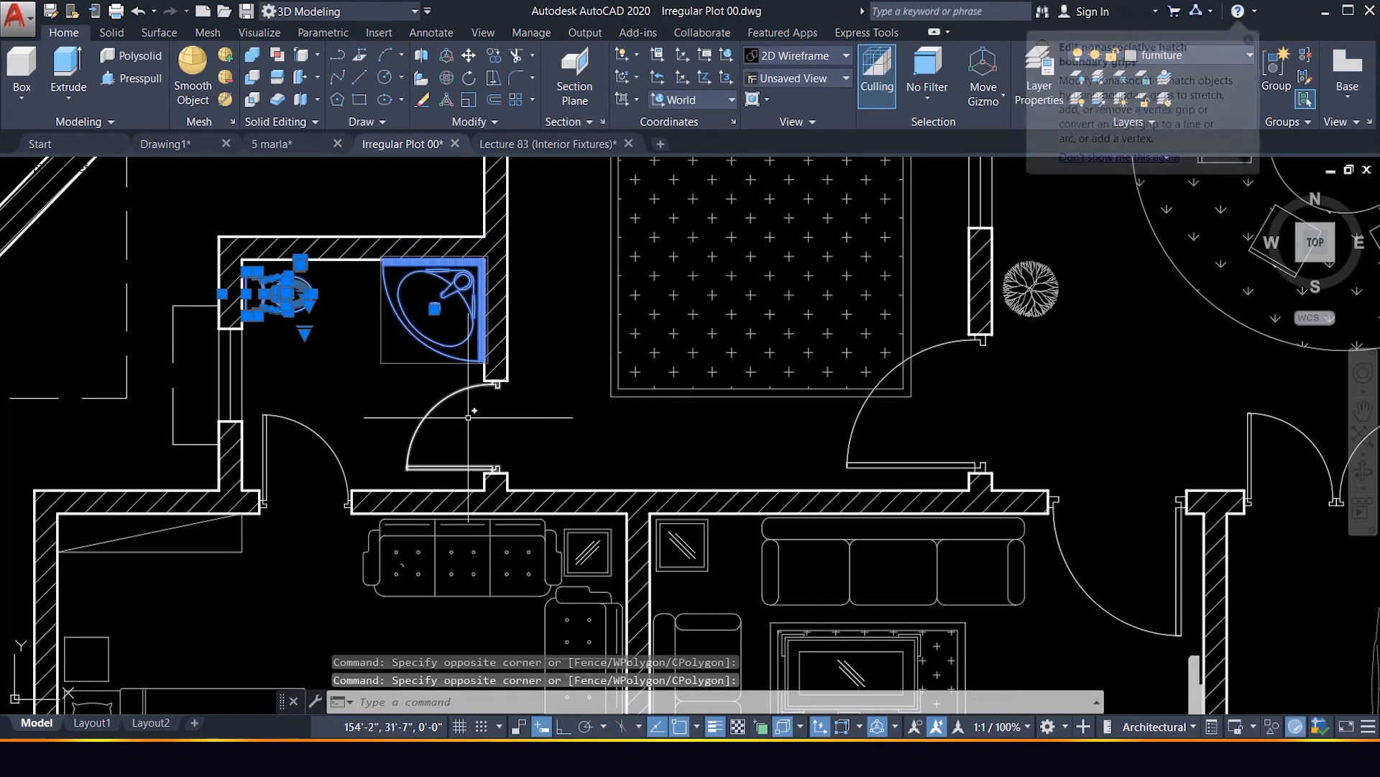
scroll(407, 385, "down", 4)
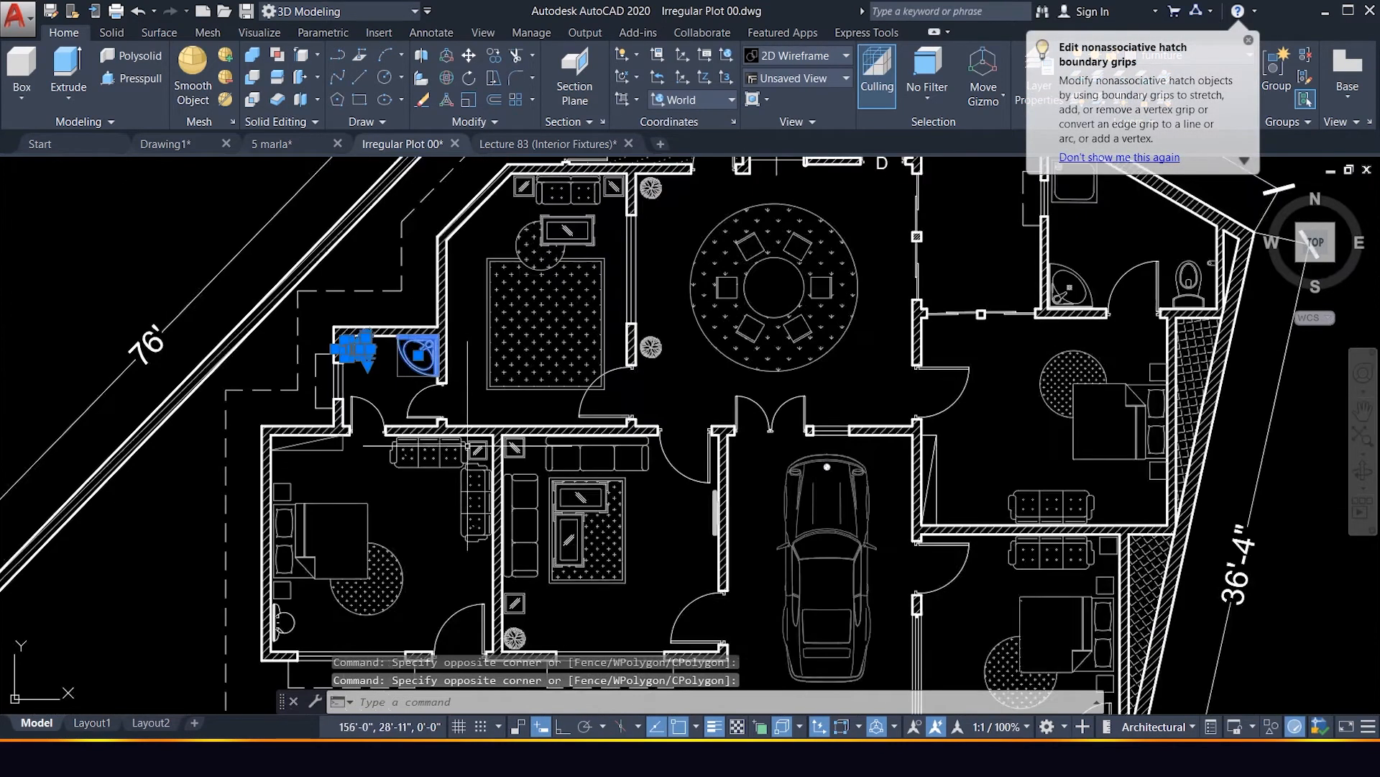
type("O")
key("Return")
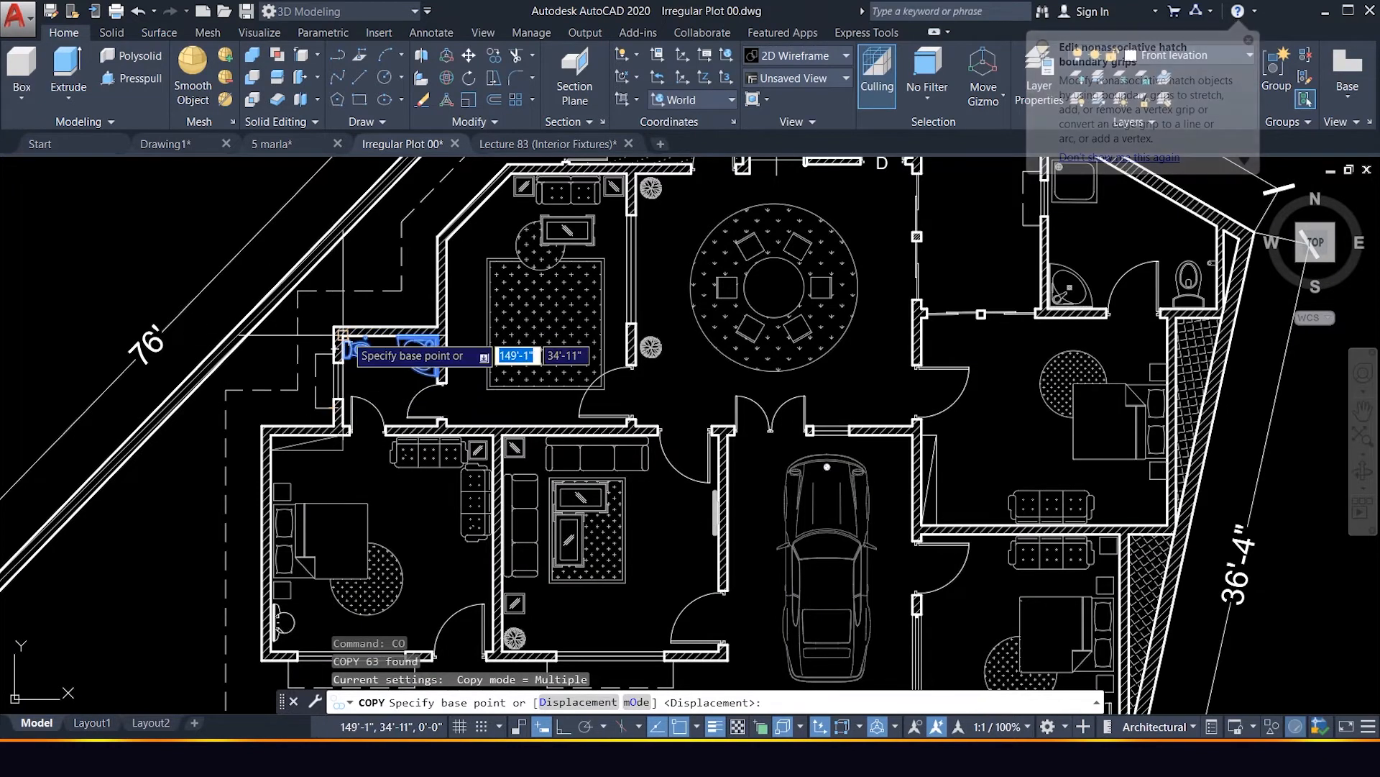
scroll(343, 334, "up", 2)
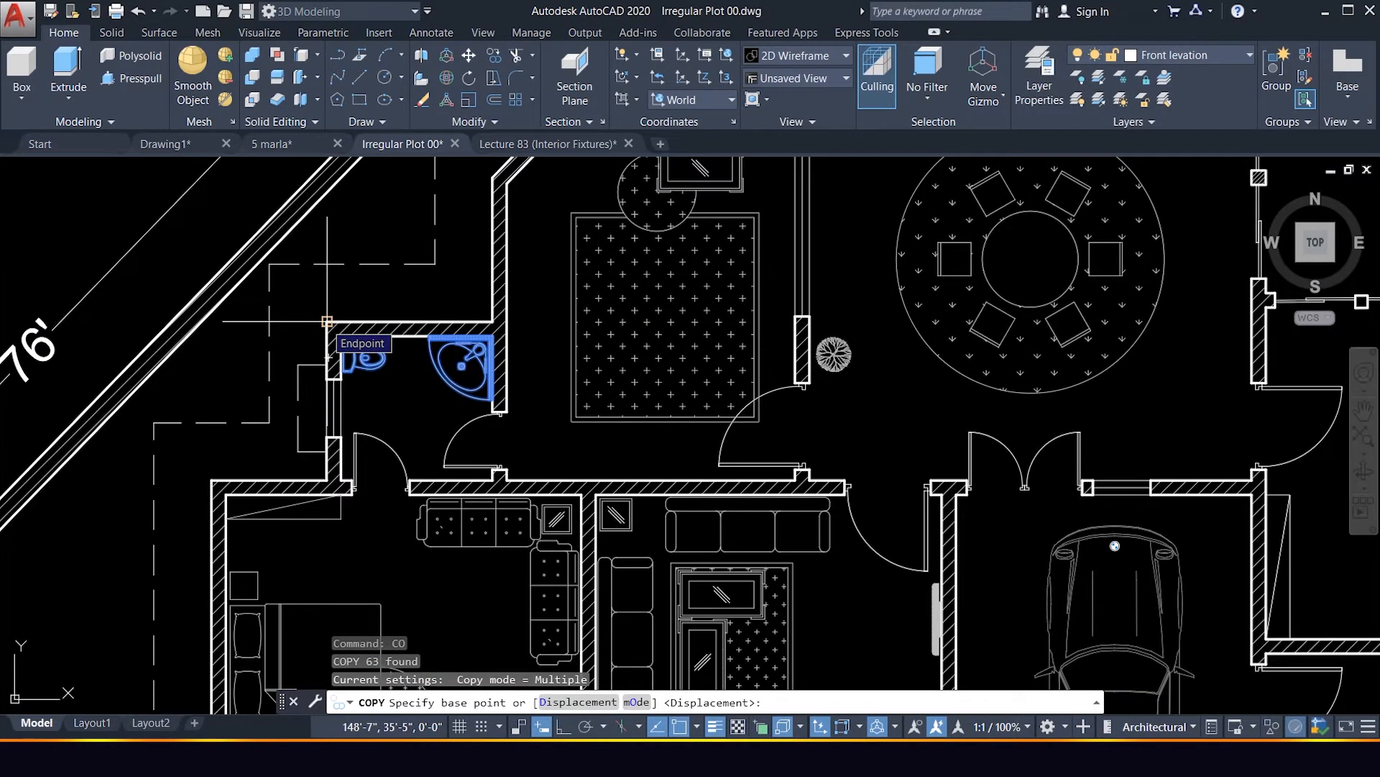
left_click(327, 322)
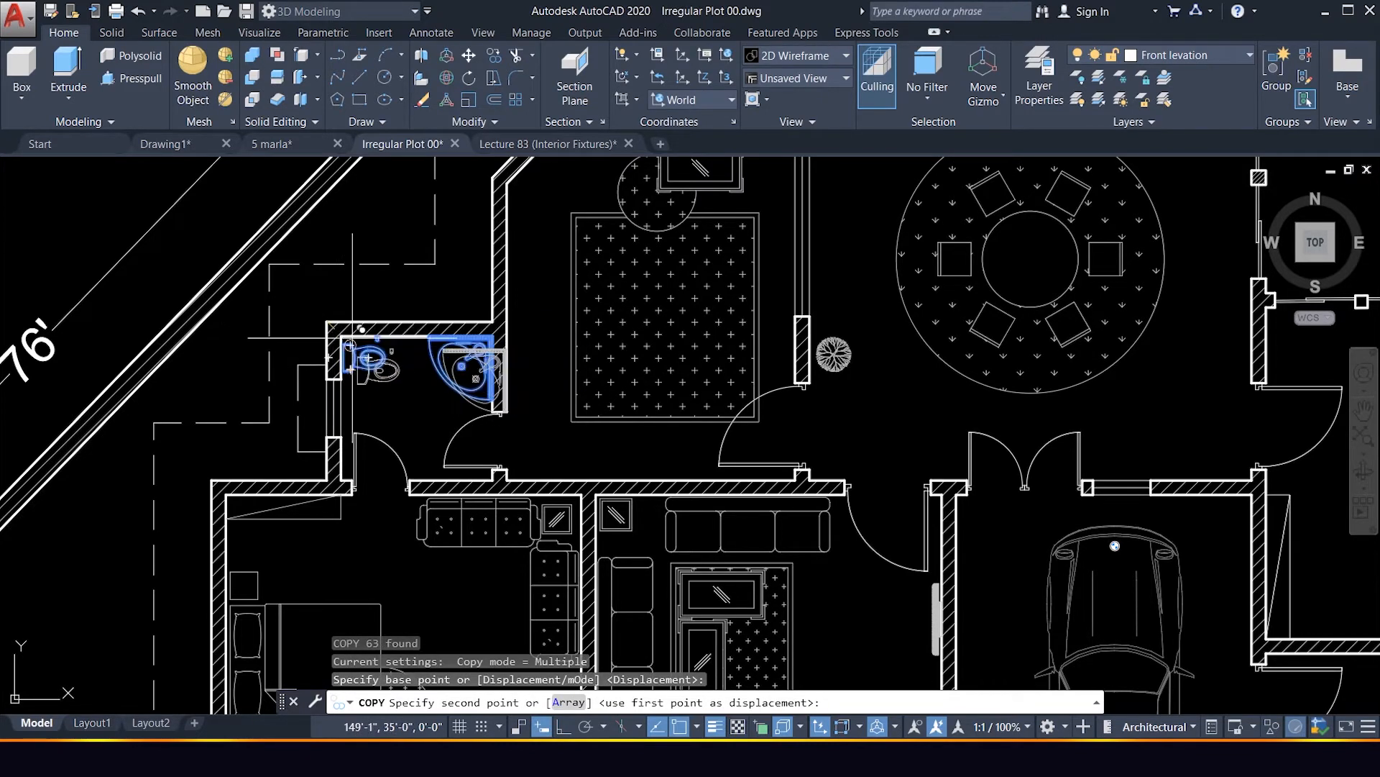
scroll(419, 345, "down", 5)
scroll(773, 360, "down", 4)
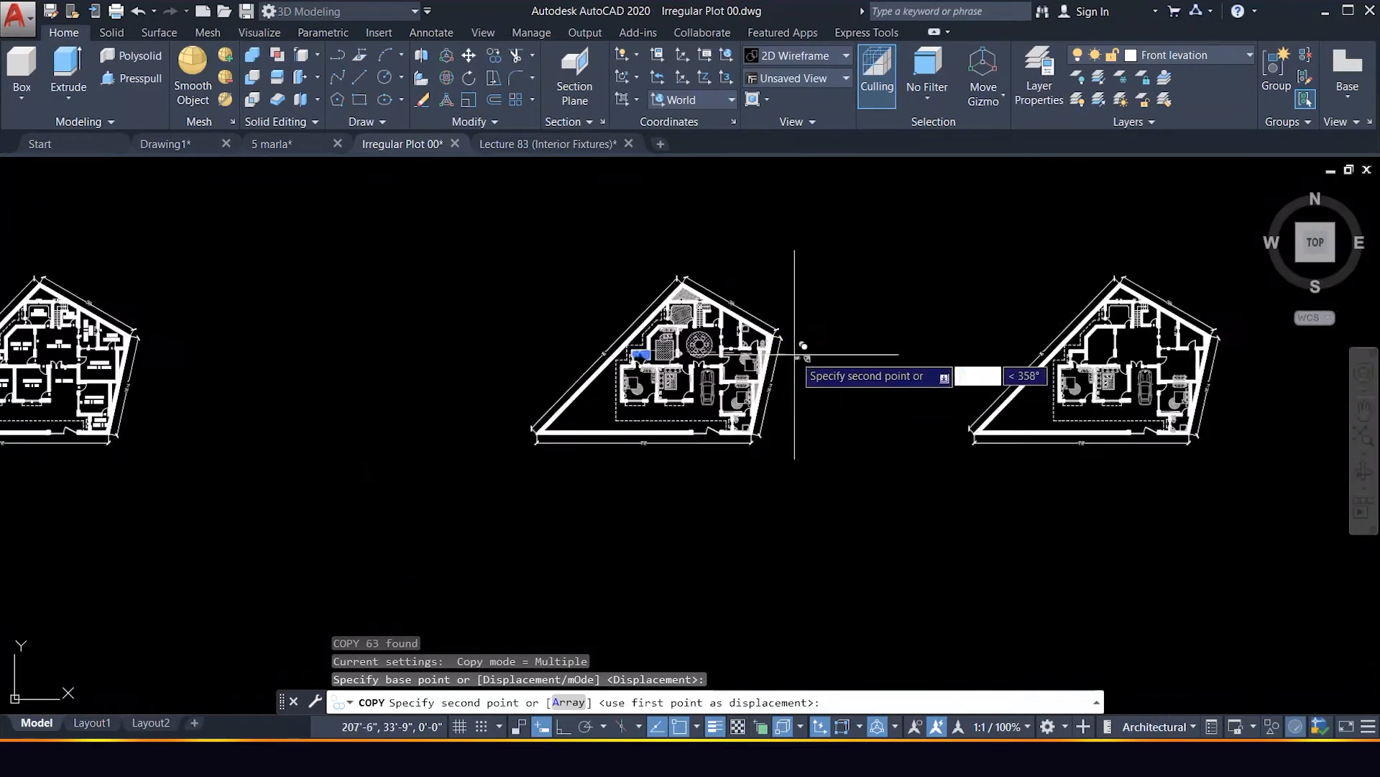
scroll(954, 368, "up", 8)
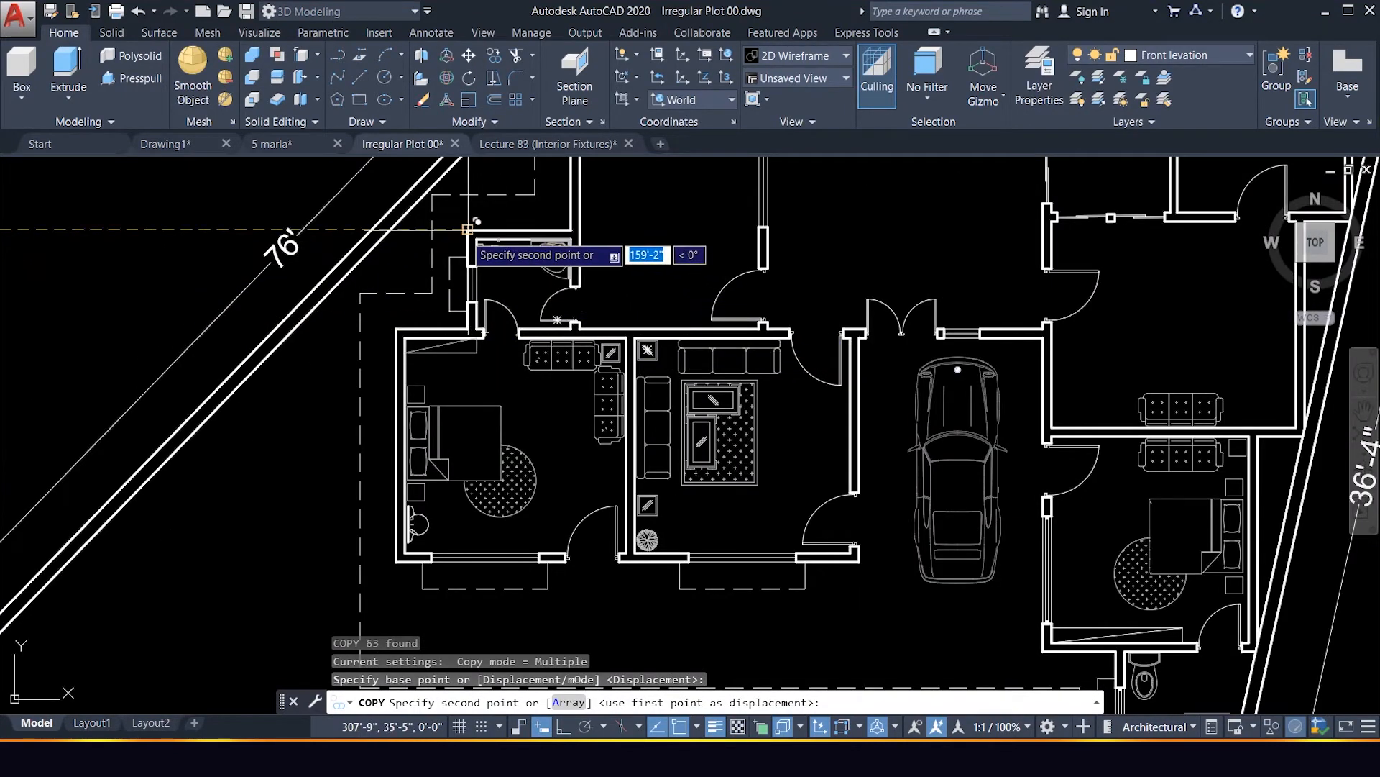
left_click(468, 229)
scroll(596, 325, "down", 6)
key("Escape")
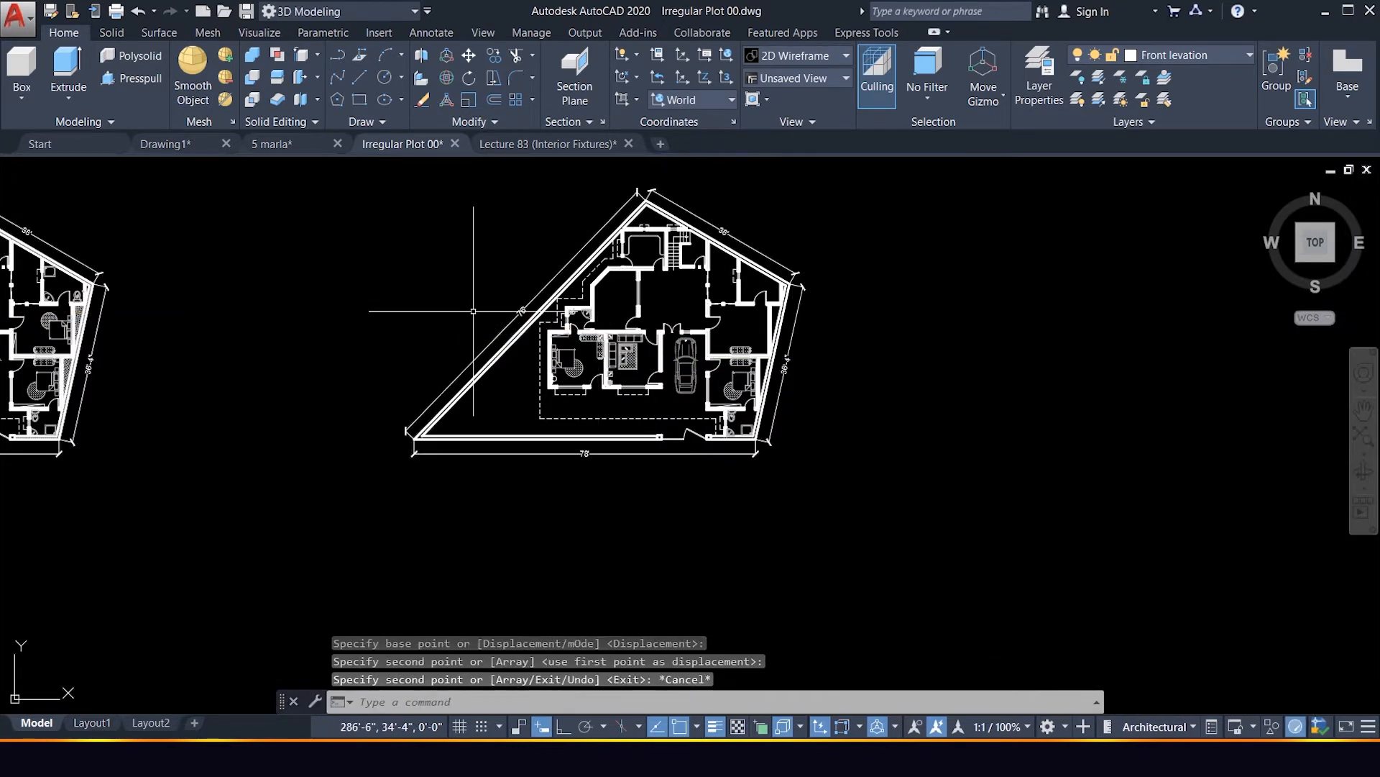
Select the sofa with its side tables, the coffee table, round rug and large carpet in the furnished plan's lounge.
scroll(477, 307, "down", 3)
scroll(477, 308, "up", 3)
scroll(503, 309, "down", 5)
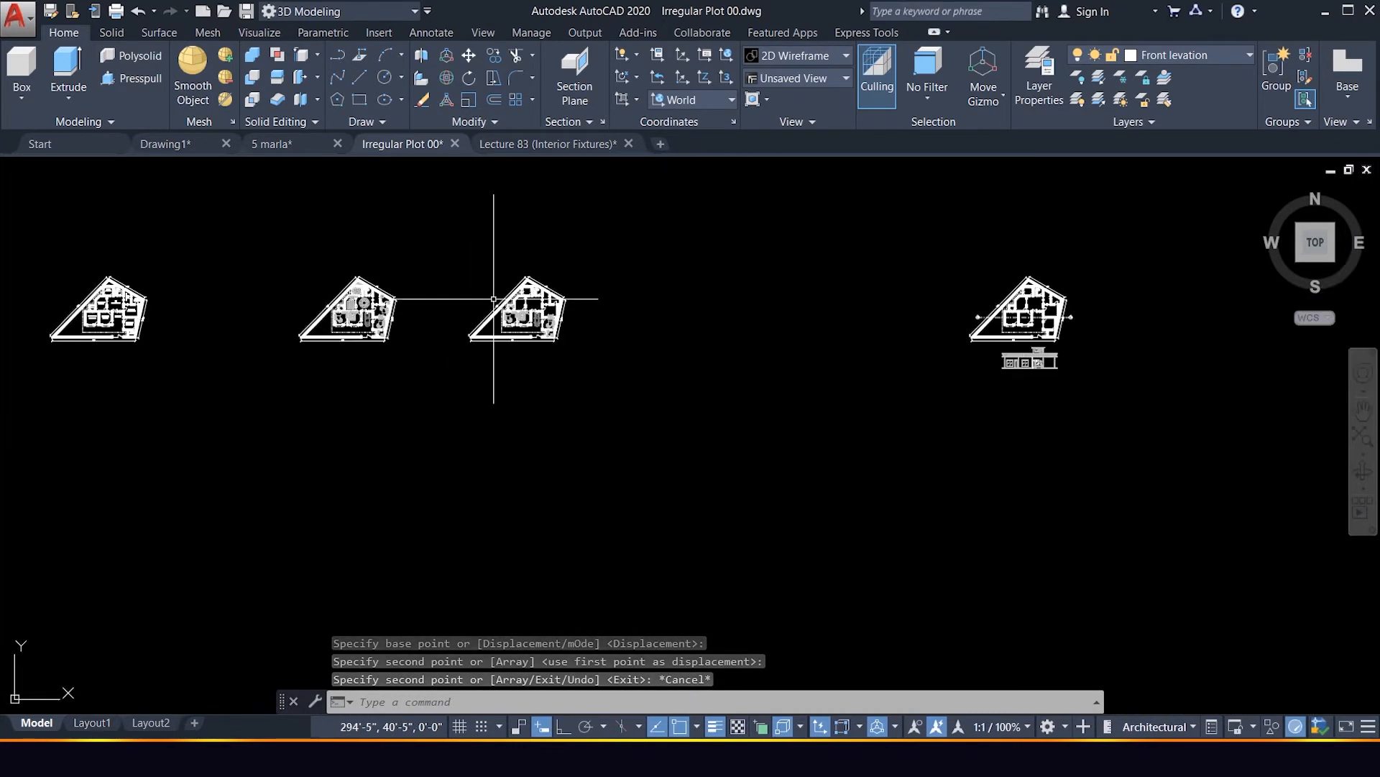
scroll(330, 310, "up", 6)
scroll(150, 315, "down", 3)
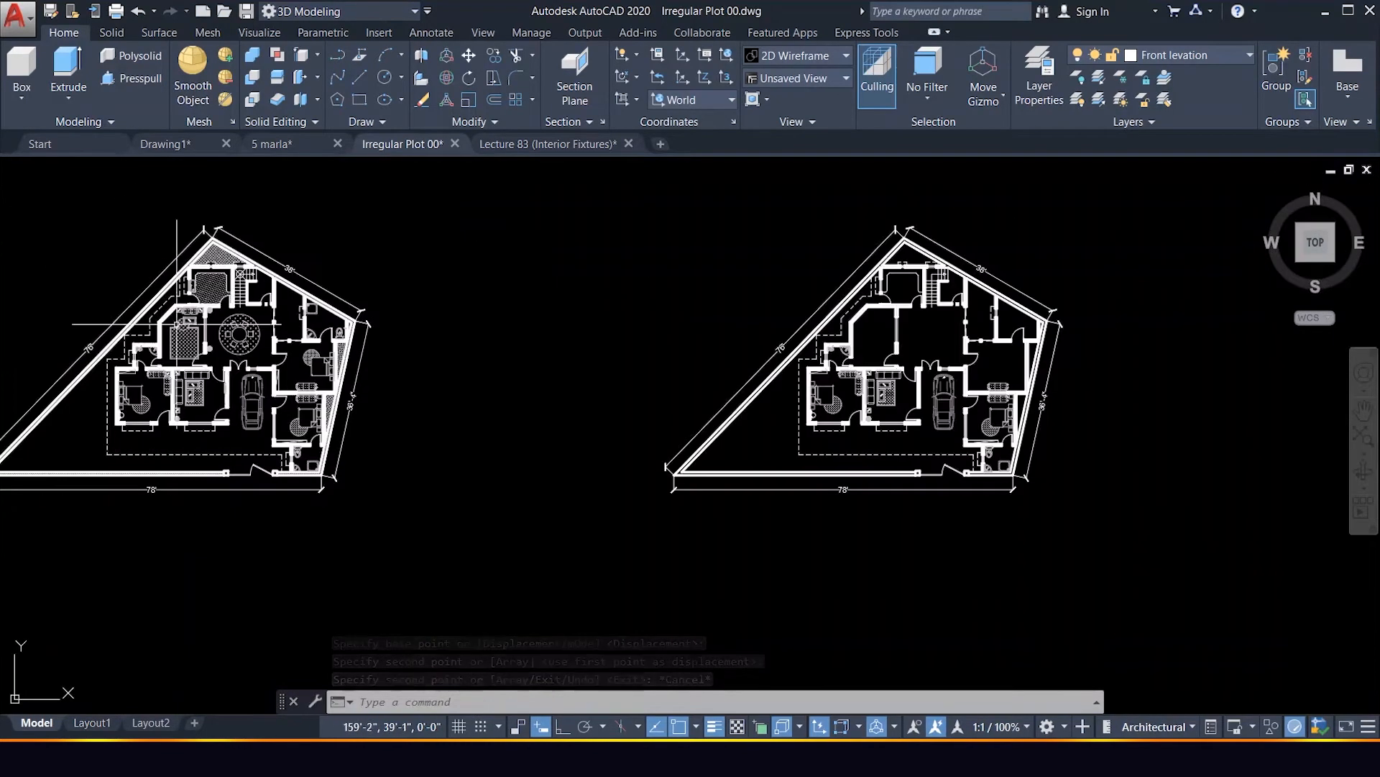
scroll(149, 315, "up", 3)
scroll(231, 356, "up", 2)
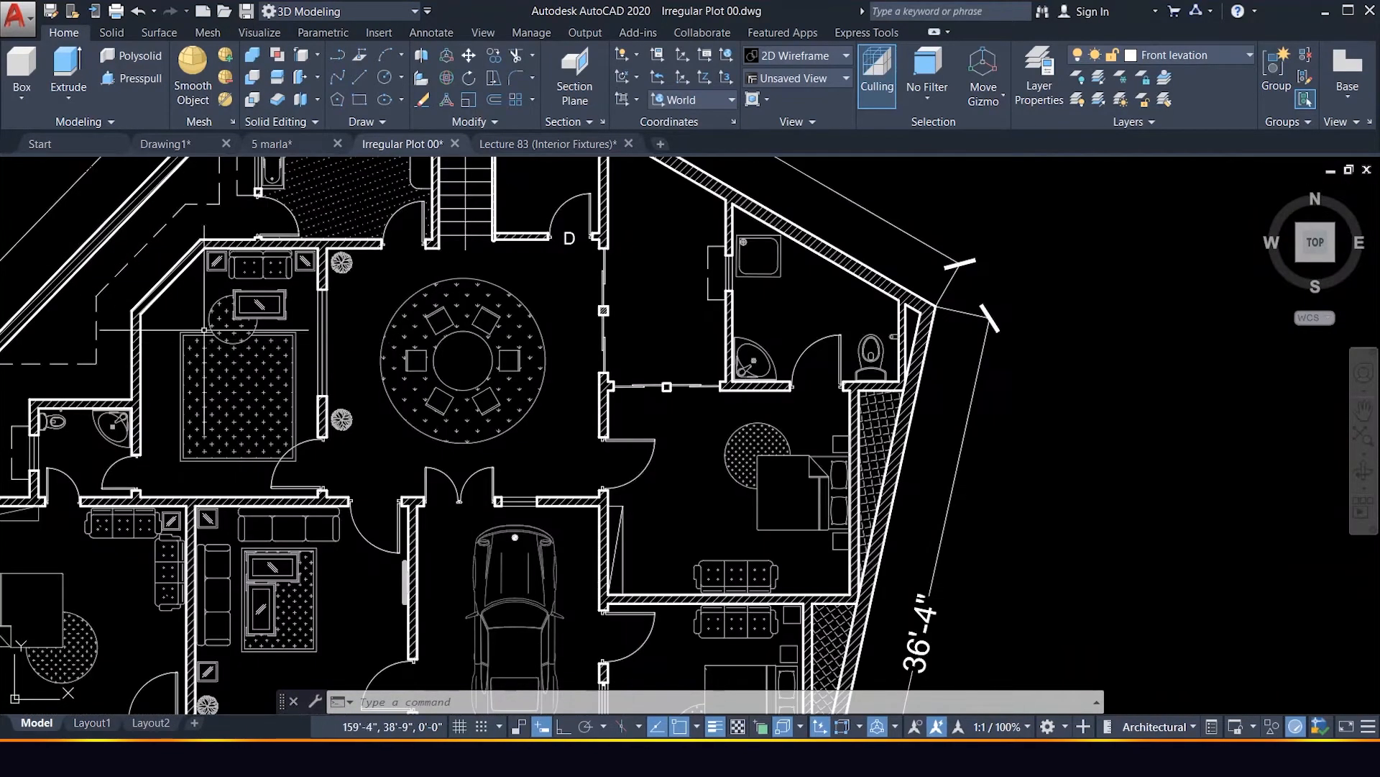
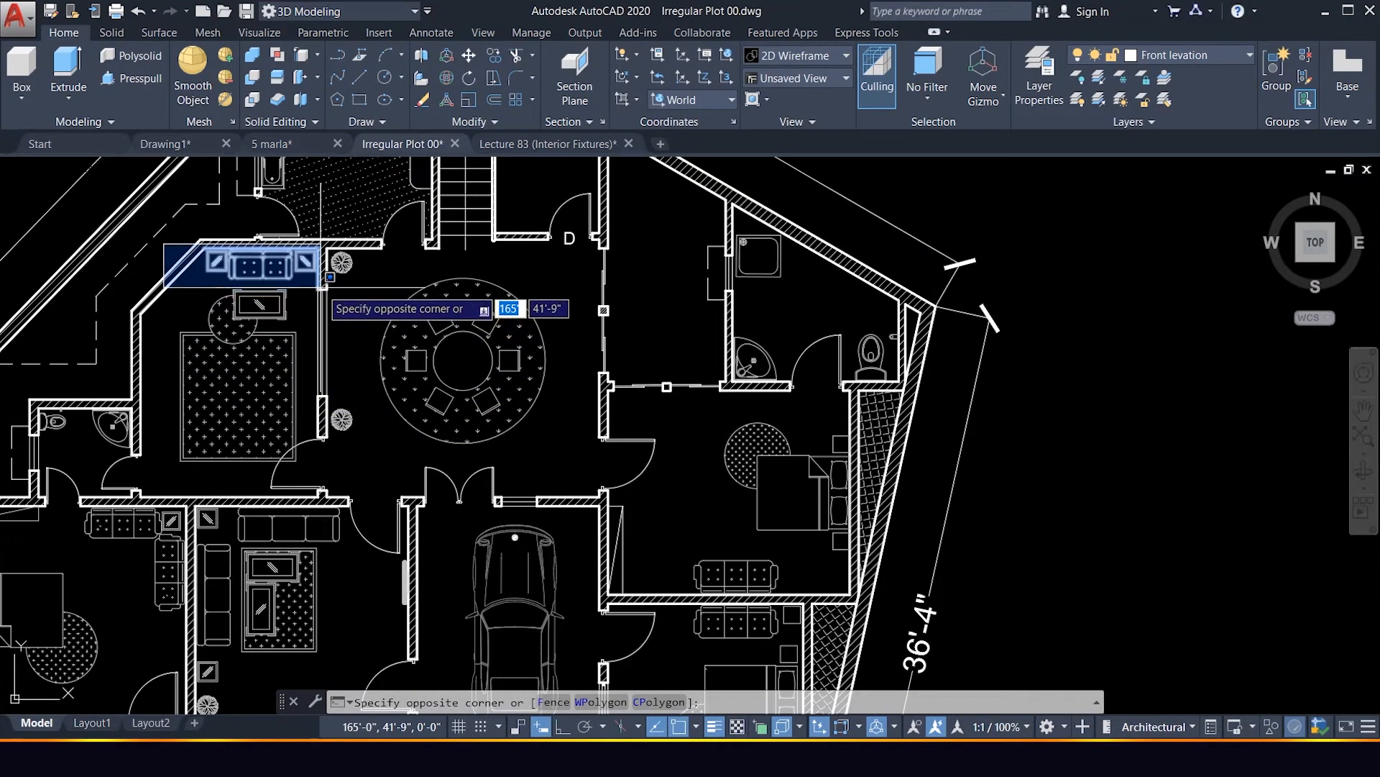
scroll(331, 274, "up", 5)
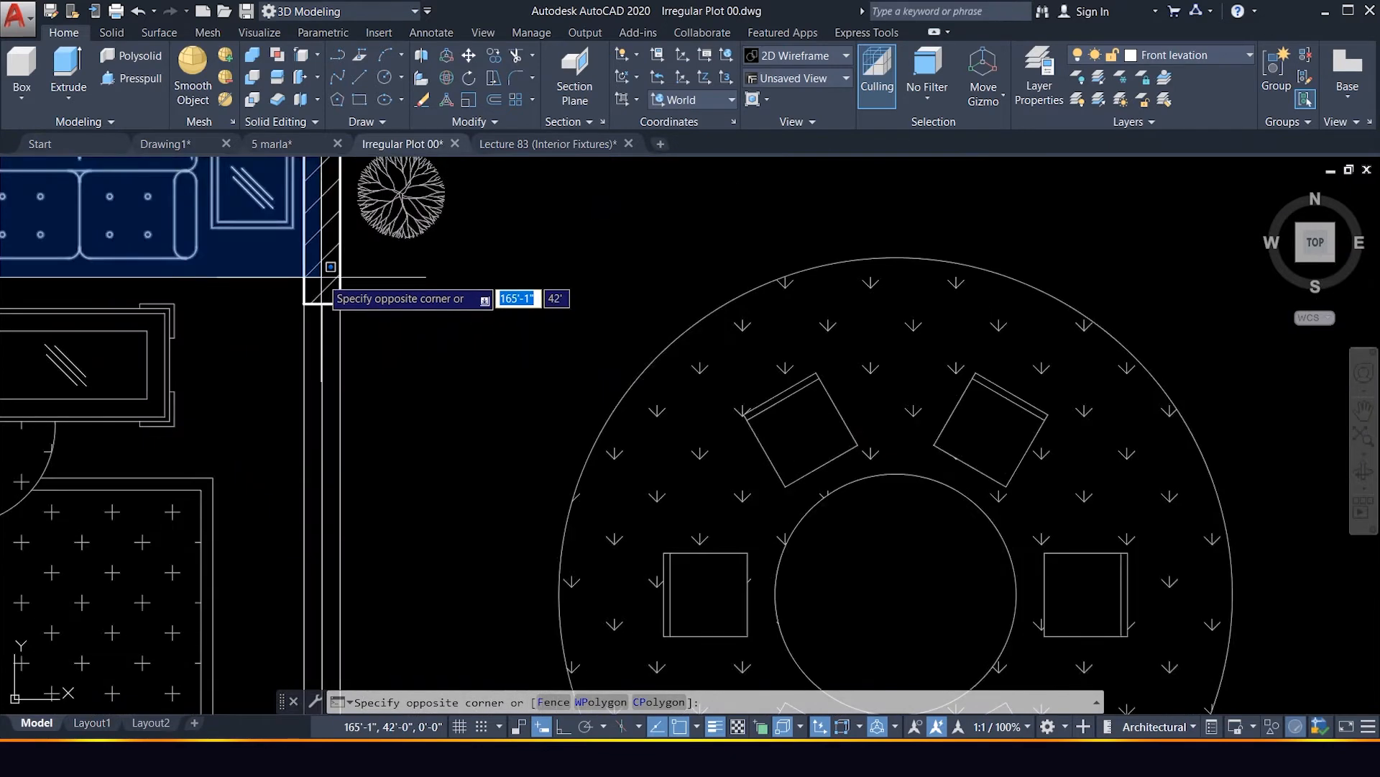
left_click(331, 278)
scroll(284, 312, "down", 5)
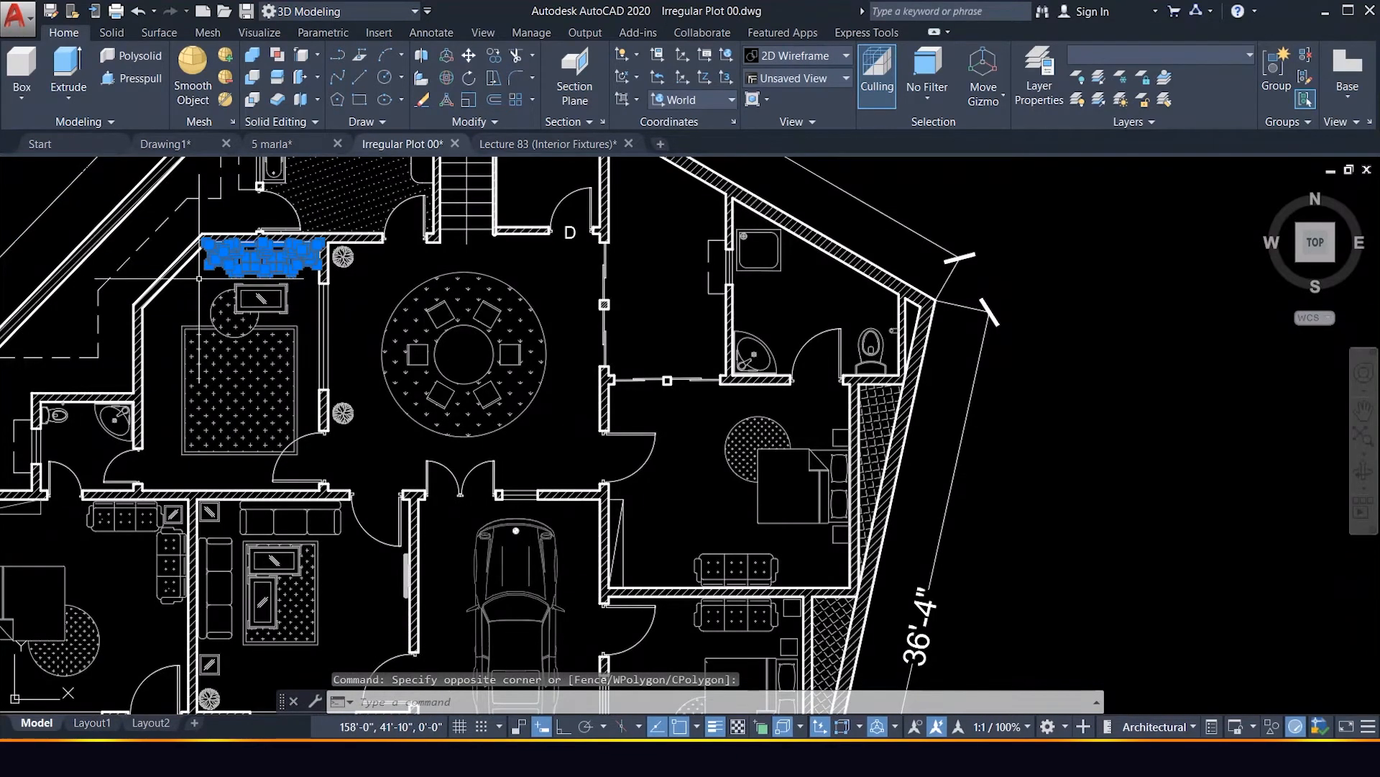
left_click(199, 279)
left_click(313, 350)
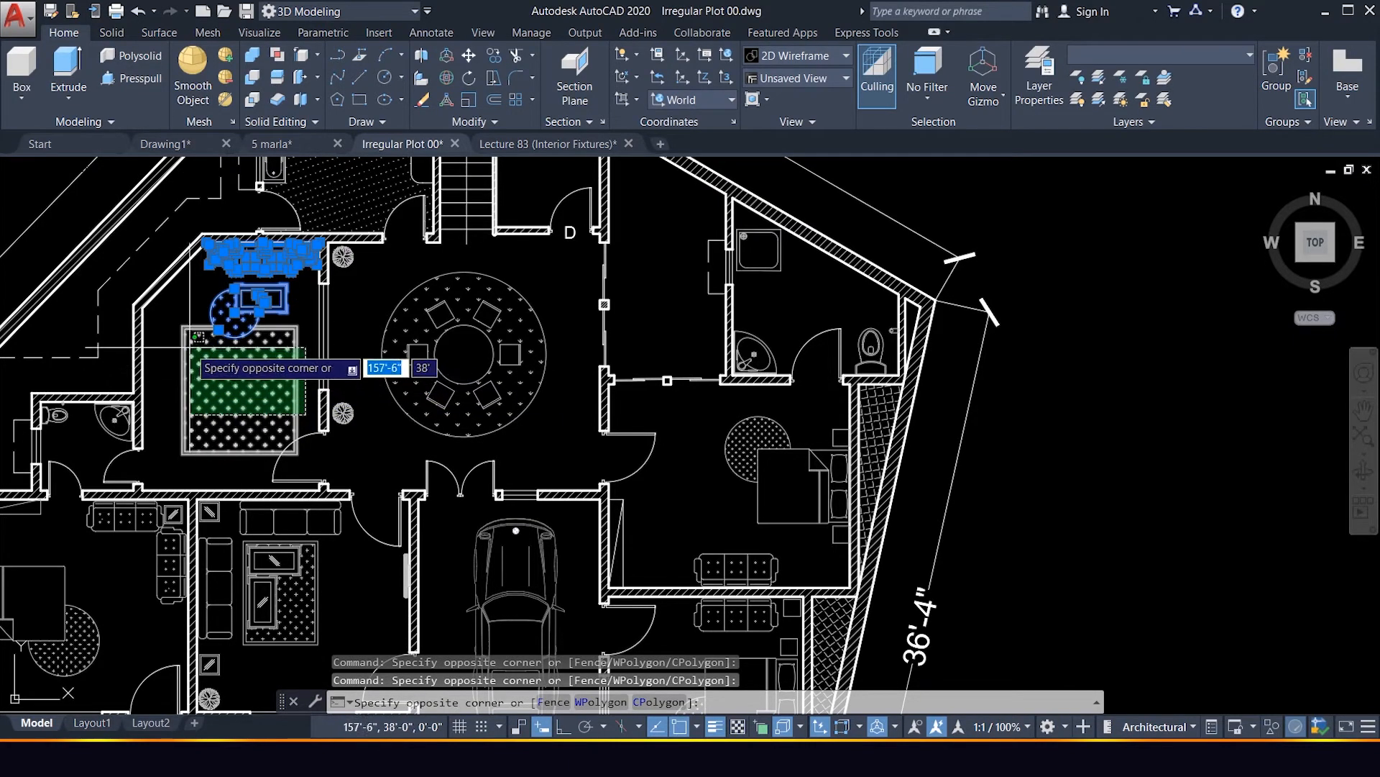
left_click(281, 390)
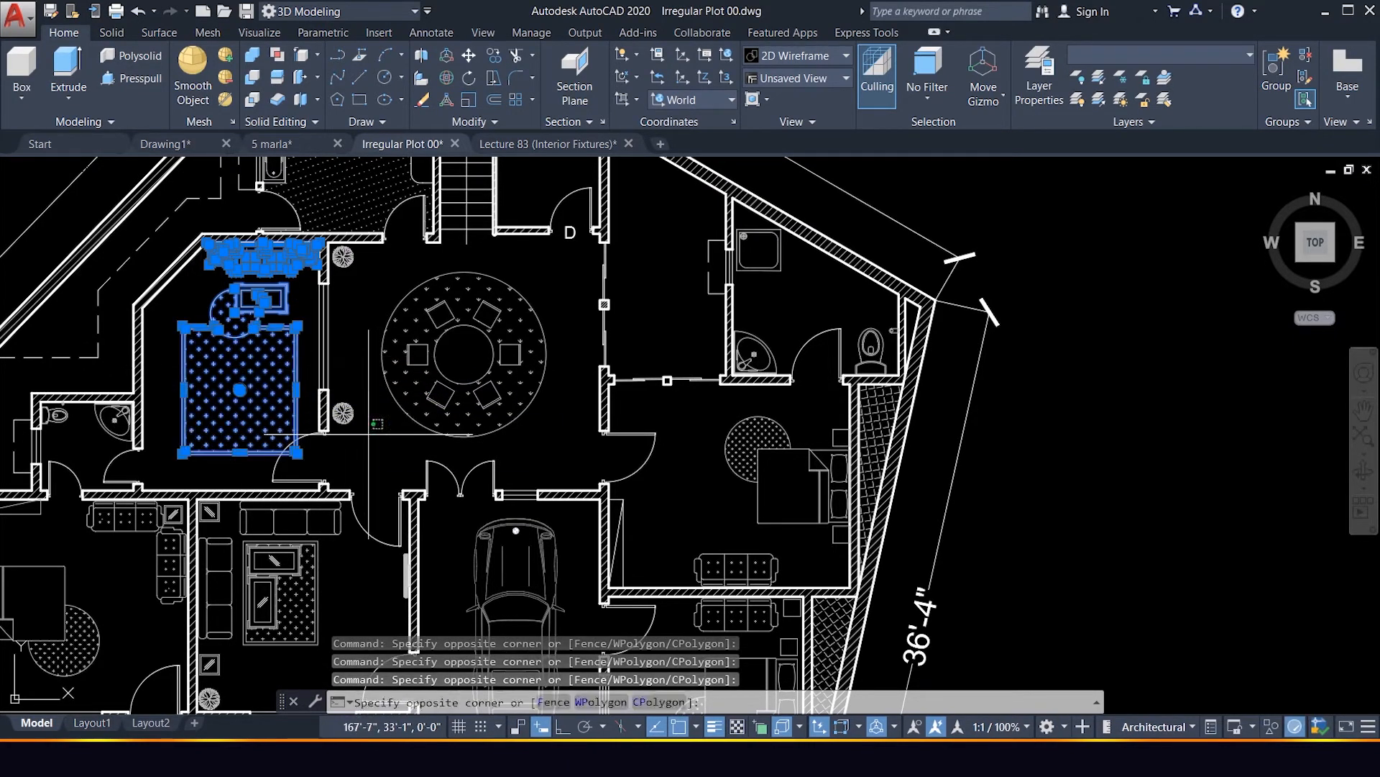
Copy the selected lounge furniture from the coffee table's upper-right corner into the matching empty room of the unhatched floor plan.
scroll(273, 389, "down", 2)
scroll(396, 347, "down", 3)
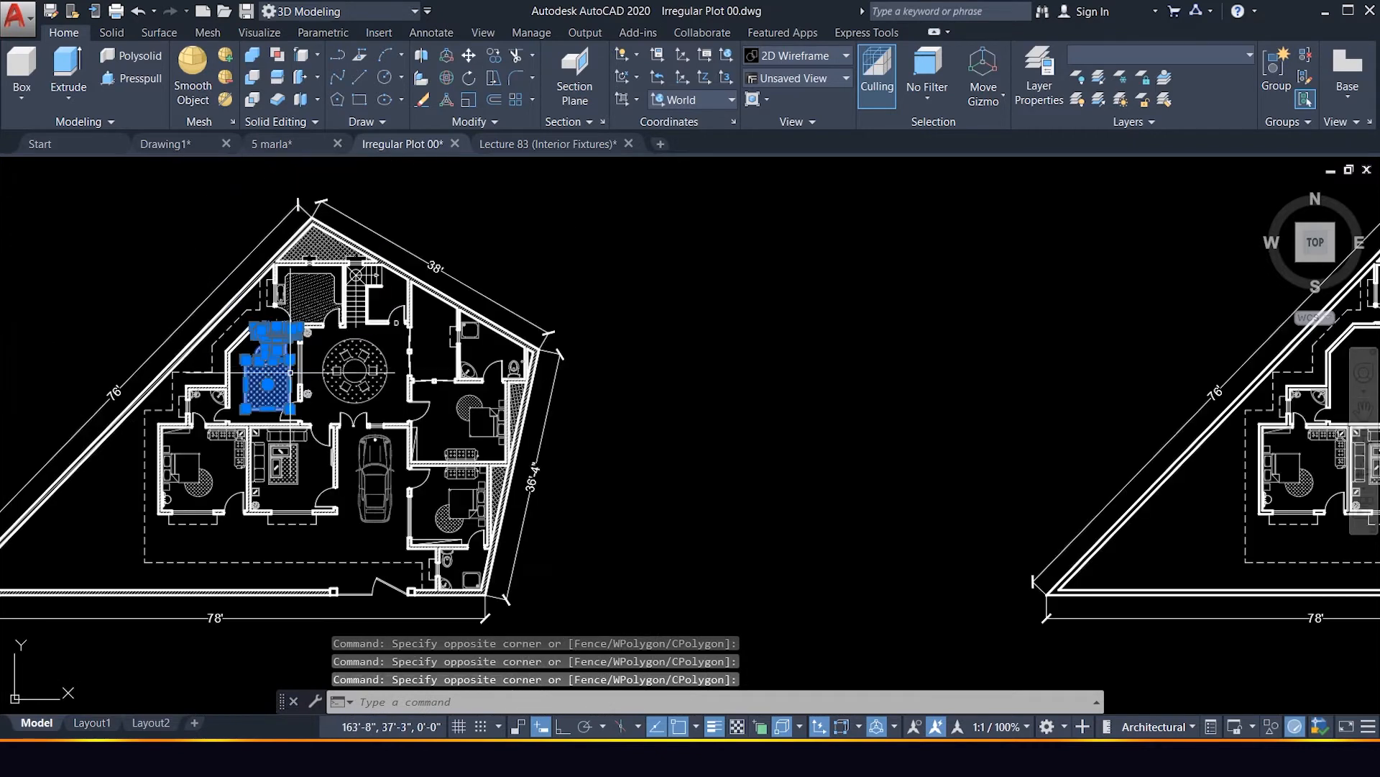
scroll(905, 353, "up", 4)
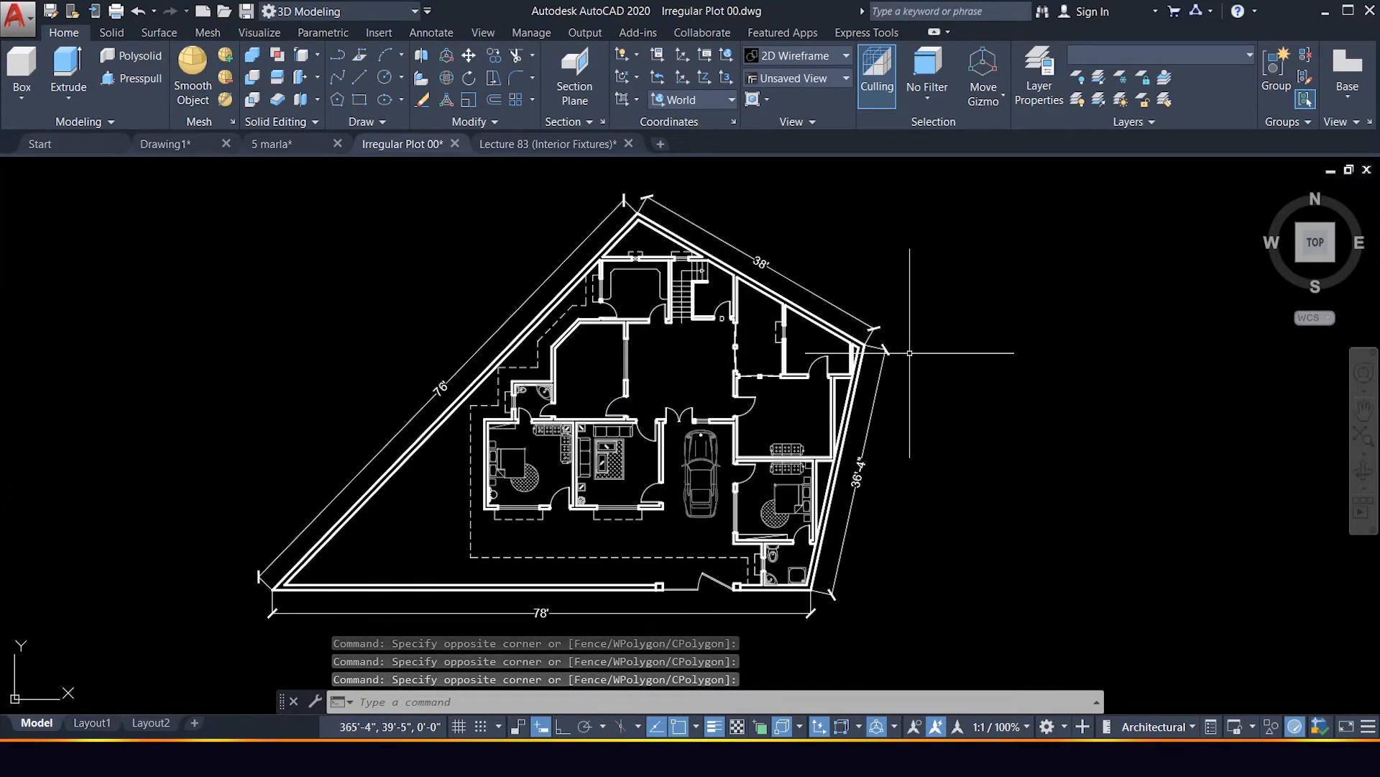
scroll(683, 378, "down", 6)
scroll(351, 418, "up", 2)
scroll(350, 418, "up", 4)
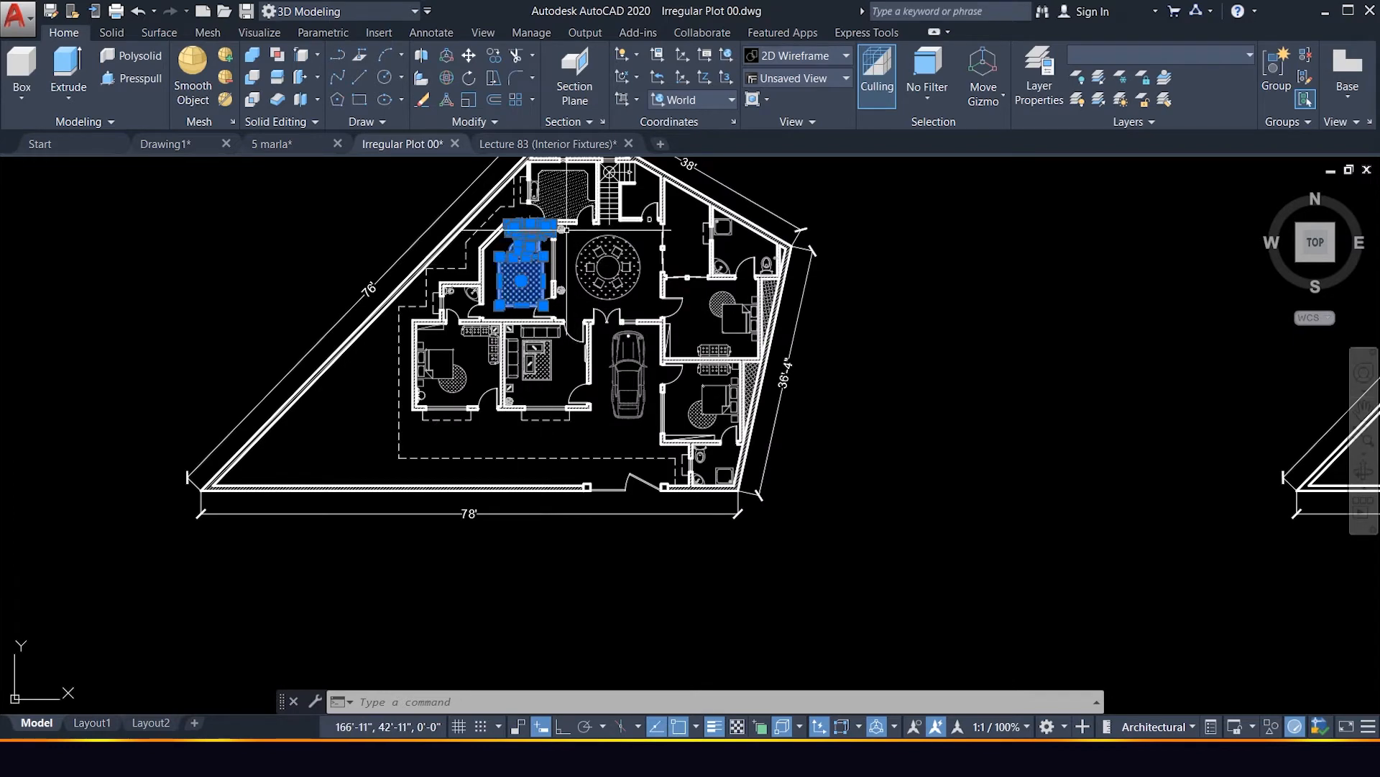
scroll(563, 230, "up", 6)
scroll(482, 223, "up", 4)
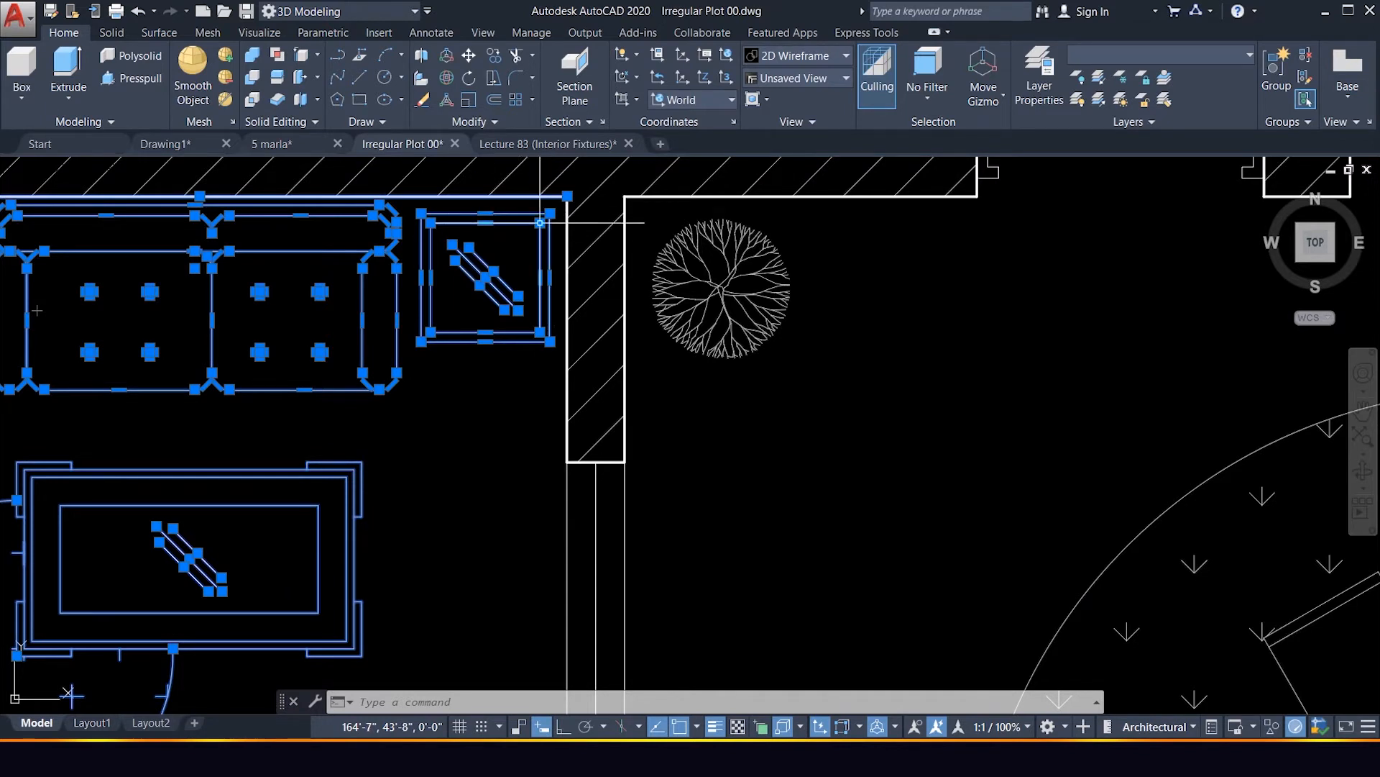
left_click(540, 223)
type("co")
key("Return")
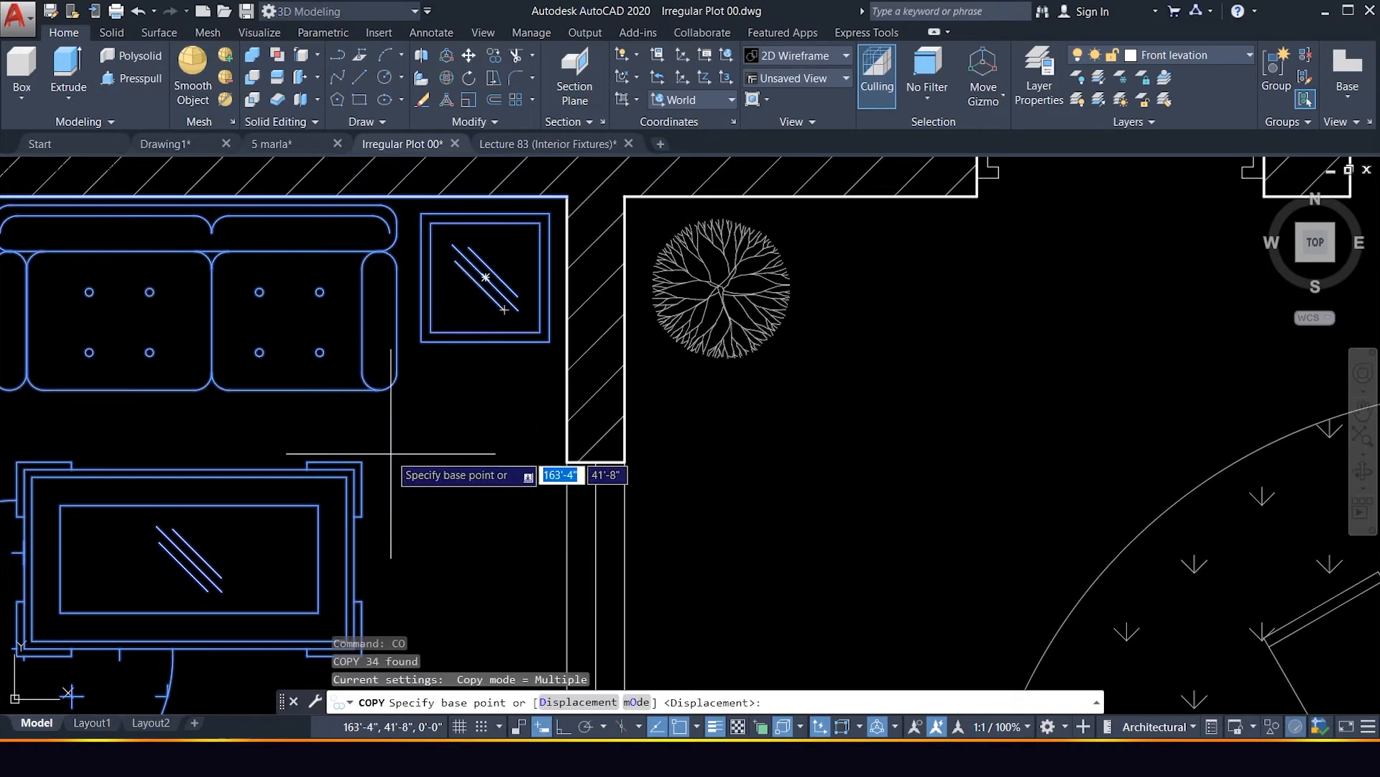
left_click(362, 462)
scroll(361, 461, "down", 8)
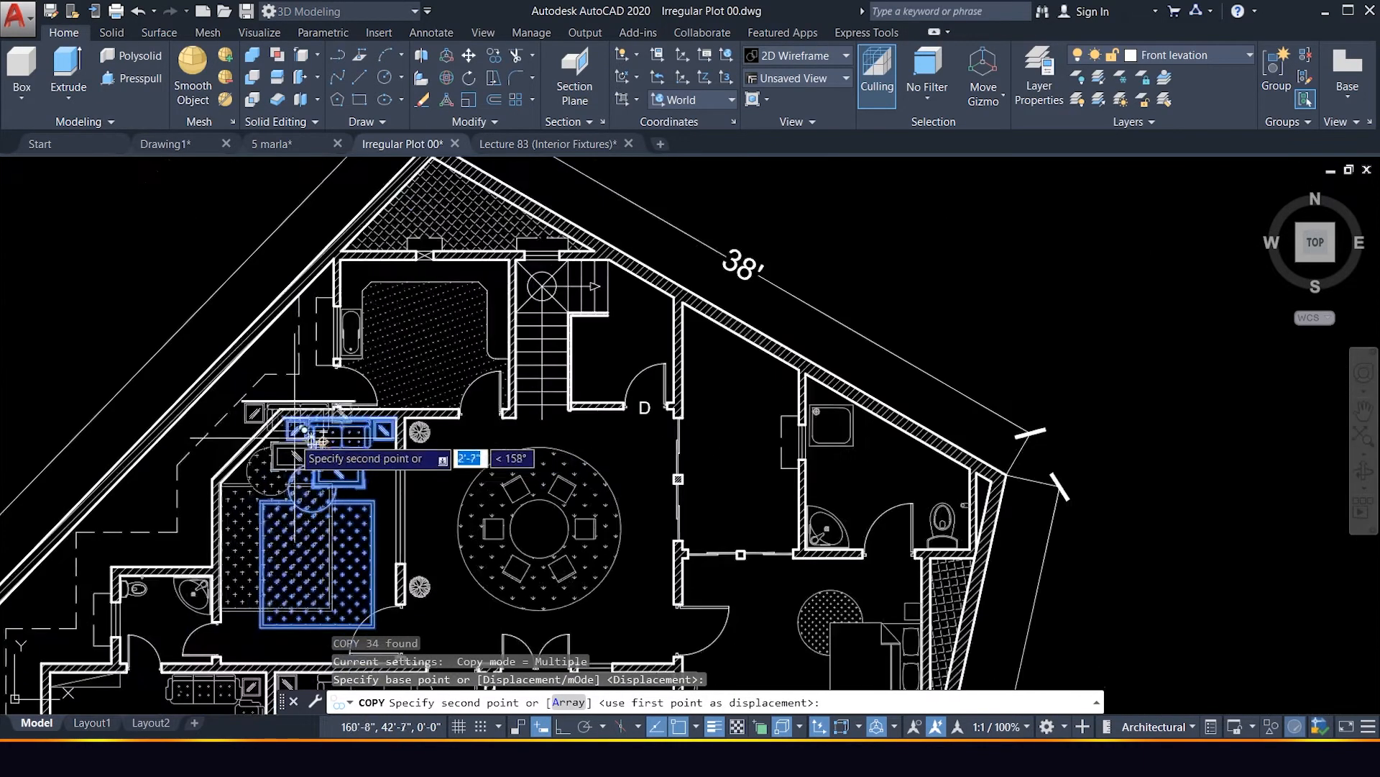
scroll(528, 485, "up", 10)
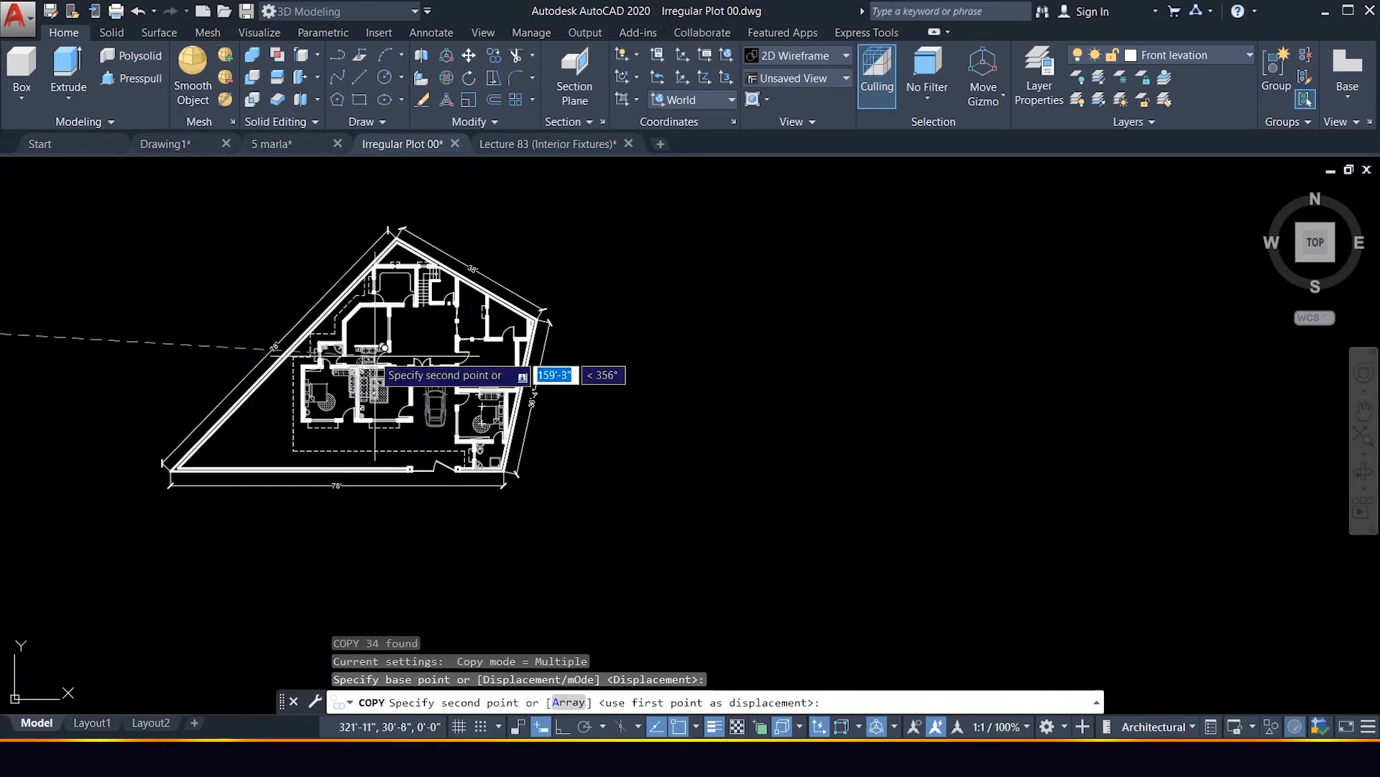
scroll(440, 309, "up", 5)
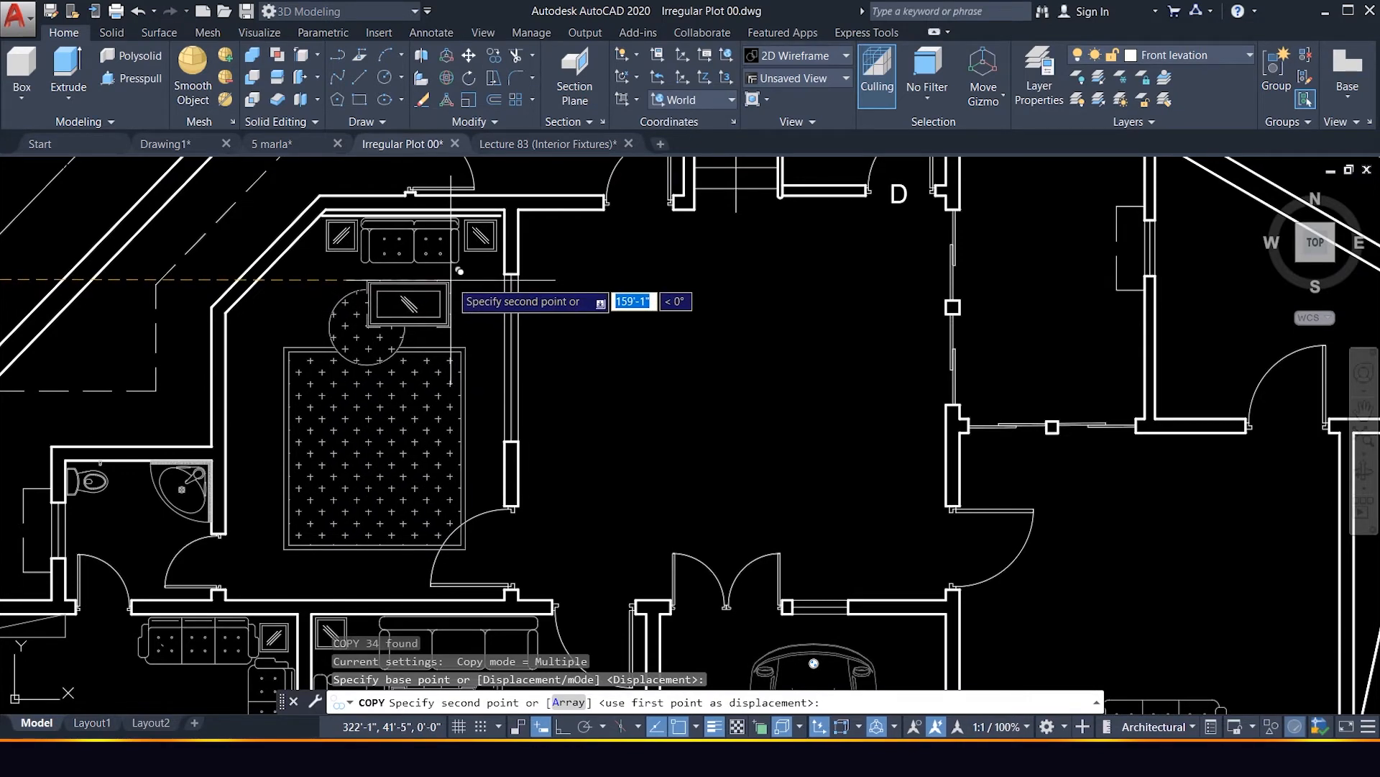
left_click(456, 272)
key("Escape")
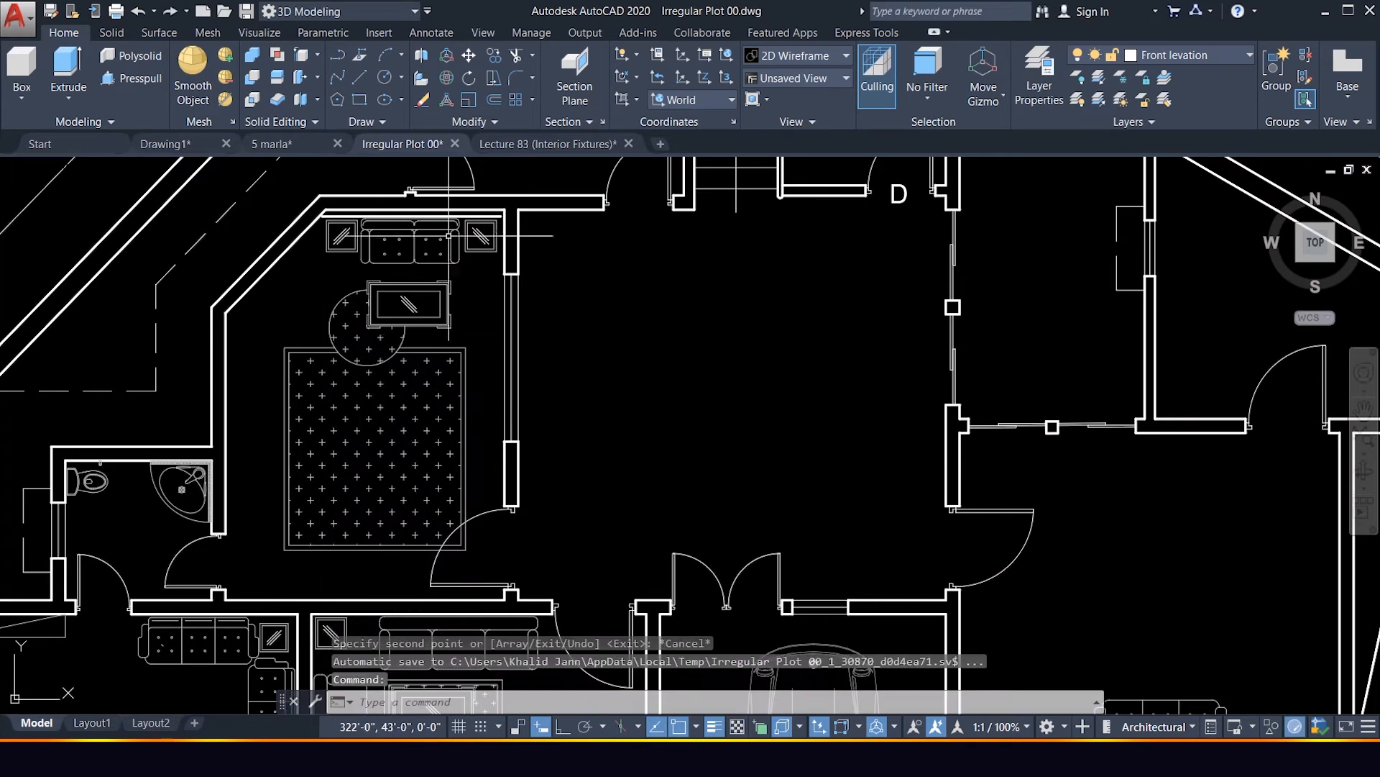
Erase the extra wall line copied above the sofa, and undo both this deletion and the furniture copy.
left_click(497, 215)
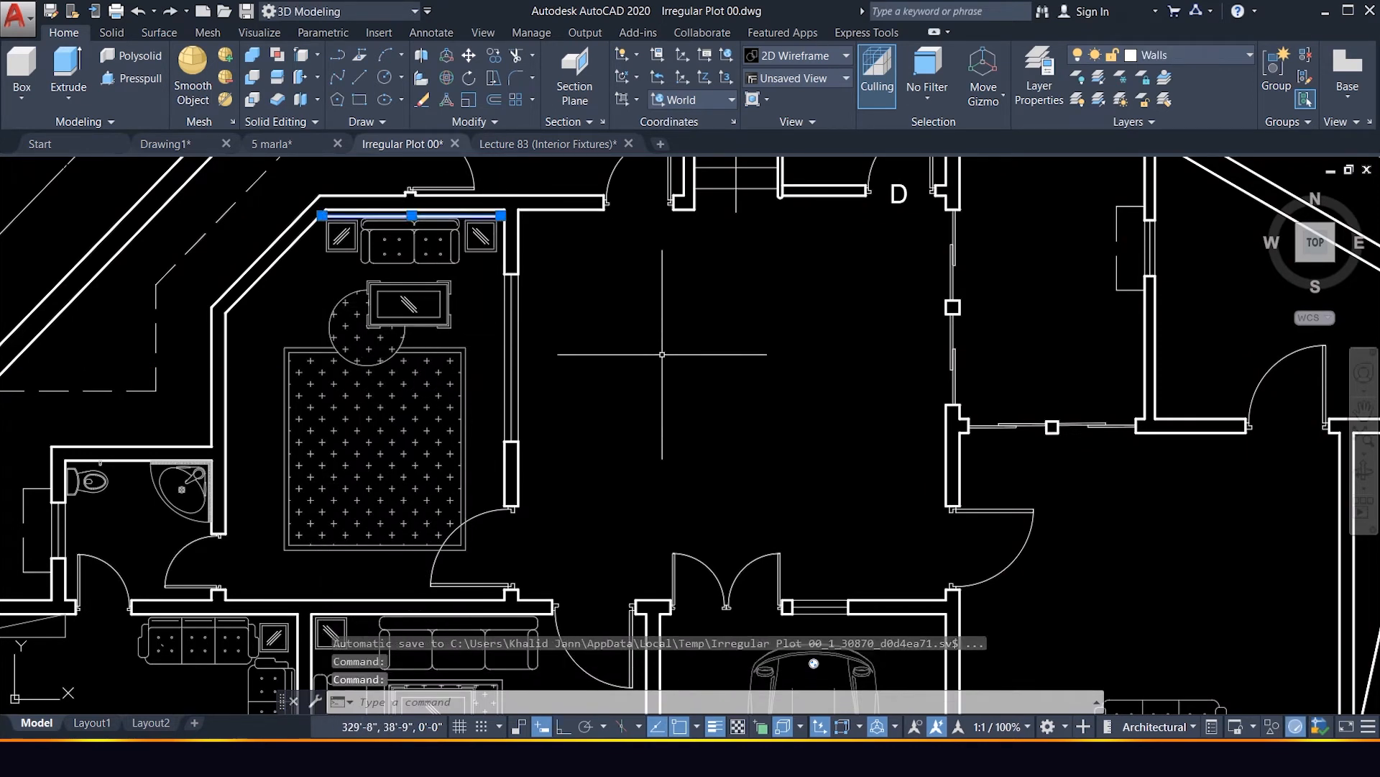
key("Delete")
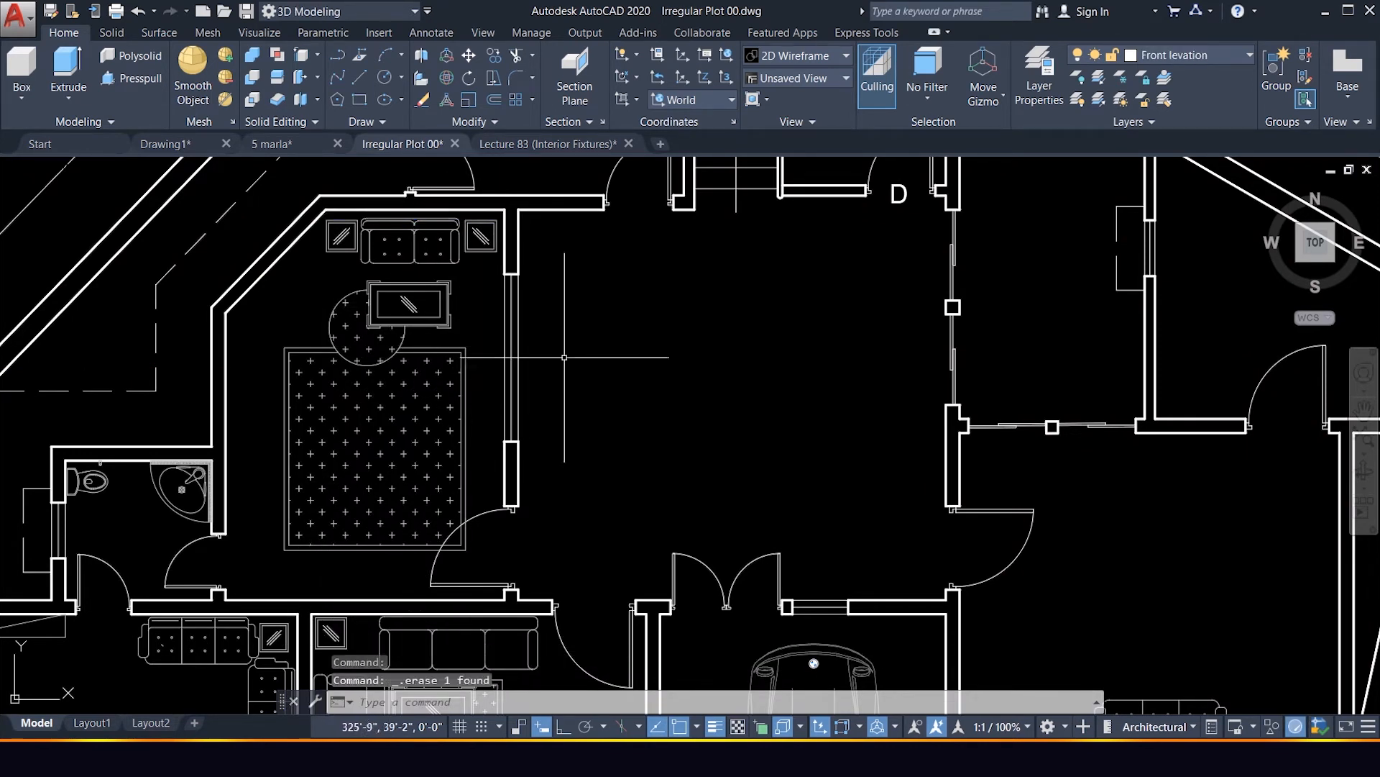
key("ctrl+z")
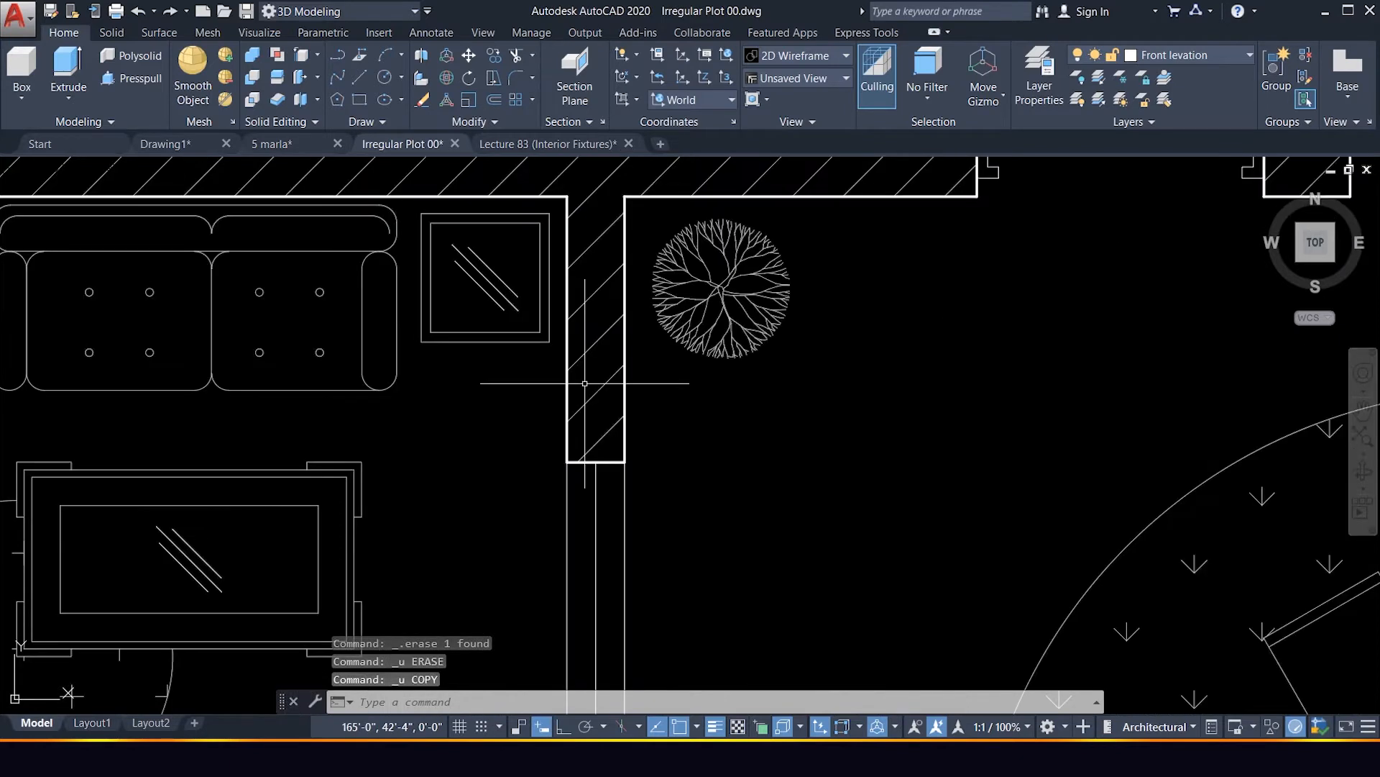
Select the large rectangular carpet and its hatch in the lounge of the furnished plan.
scroll(590, 380, "down", 6)
scroll(594, 378, "down", 8)
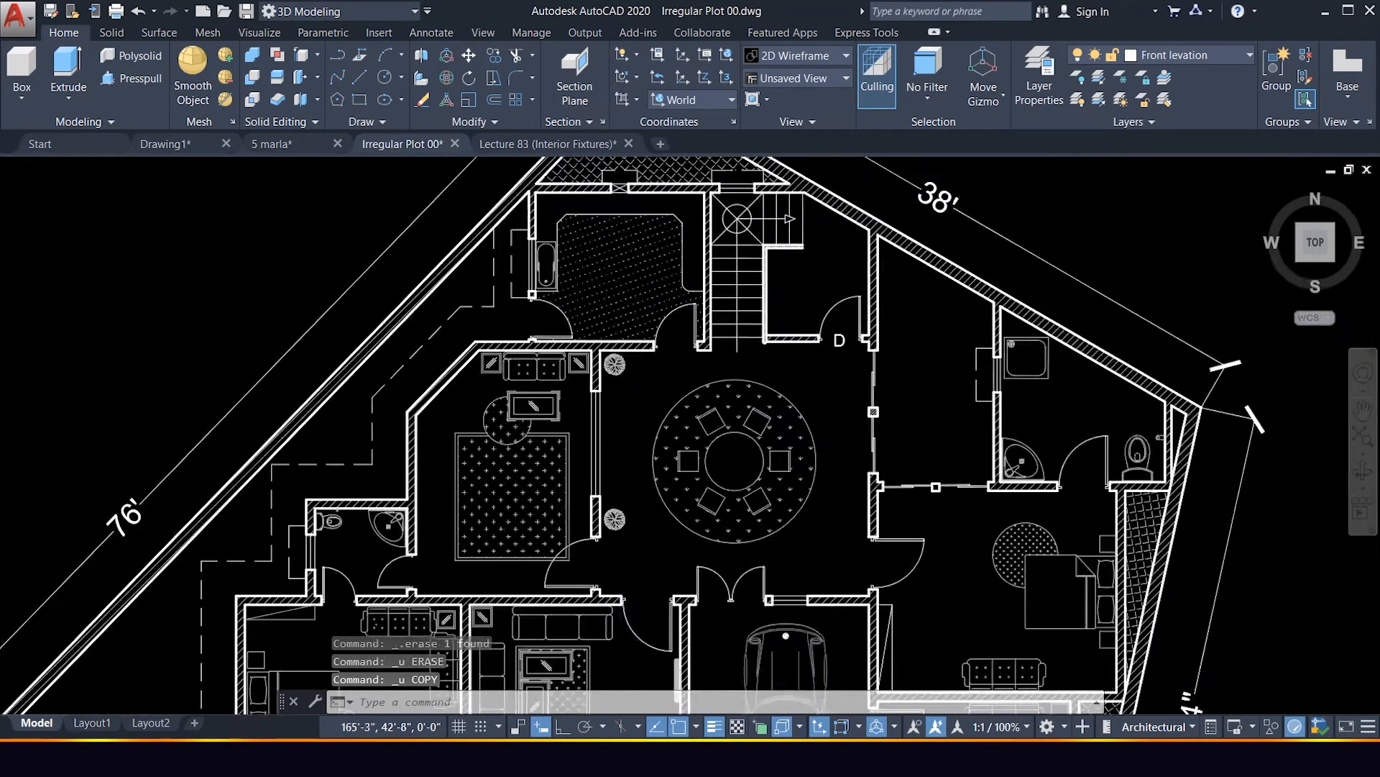
scroll(604, 361, "up", 10)
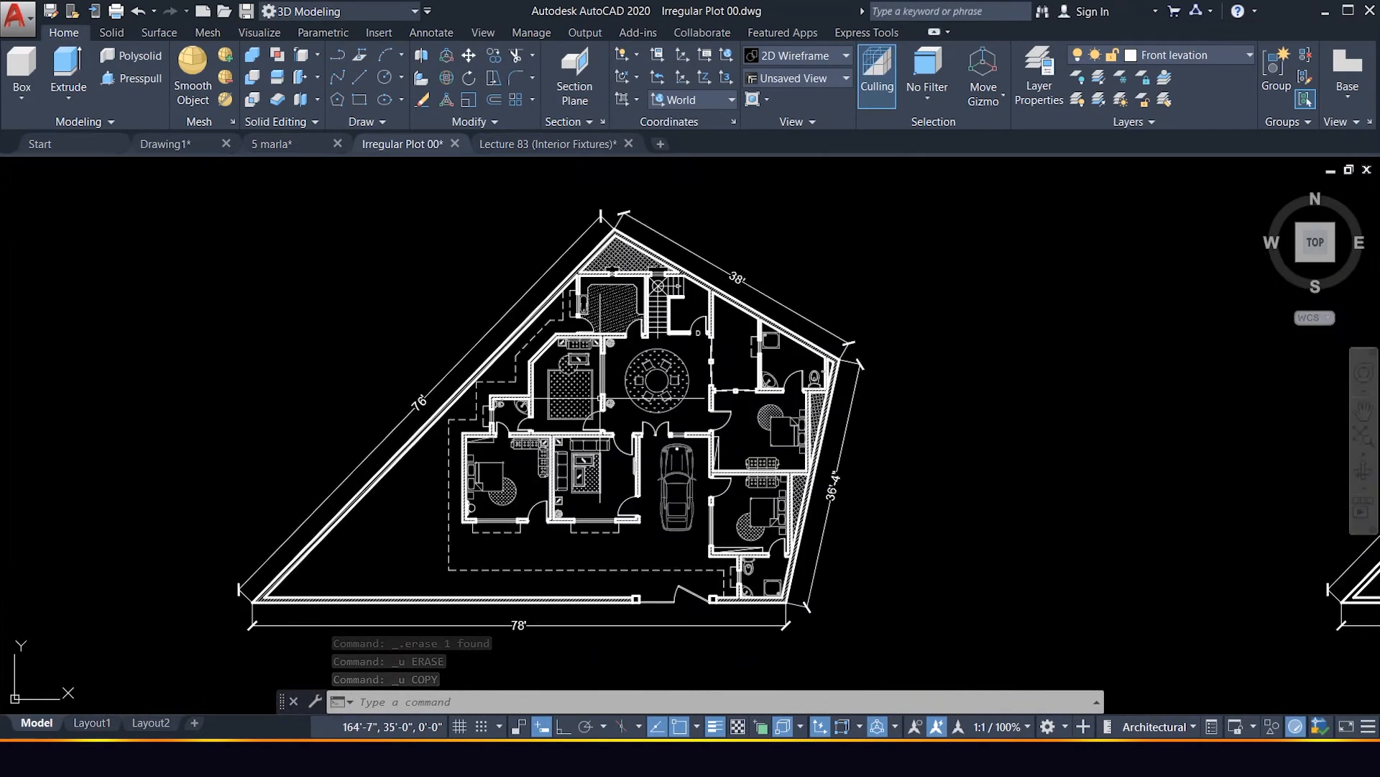
scroll(548, 366, "down", 3)
scroll(547, 364, "up", 6)
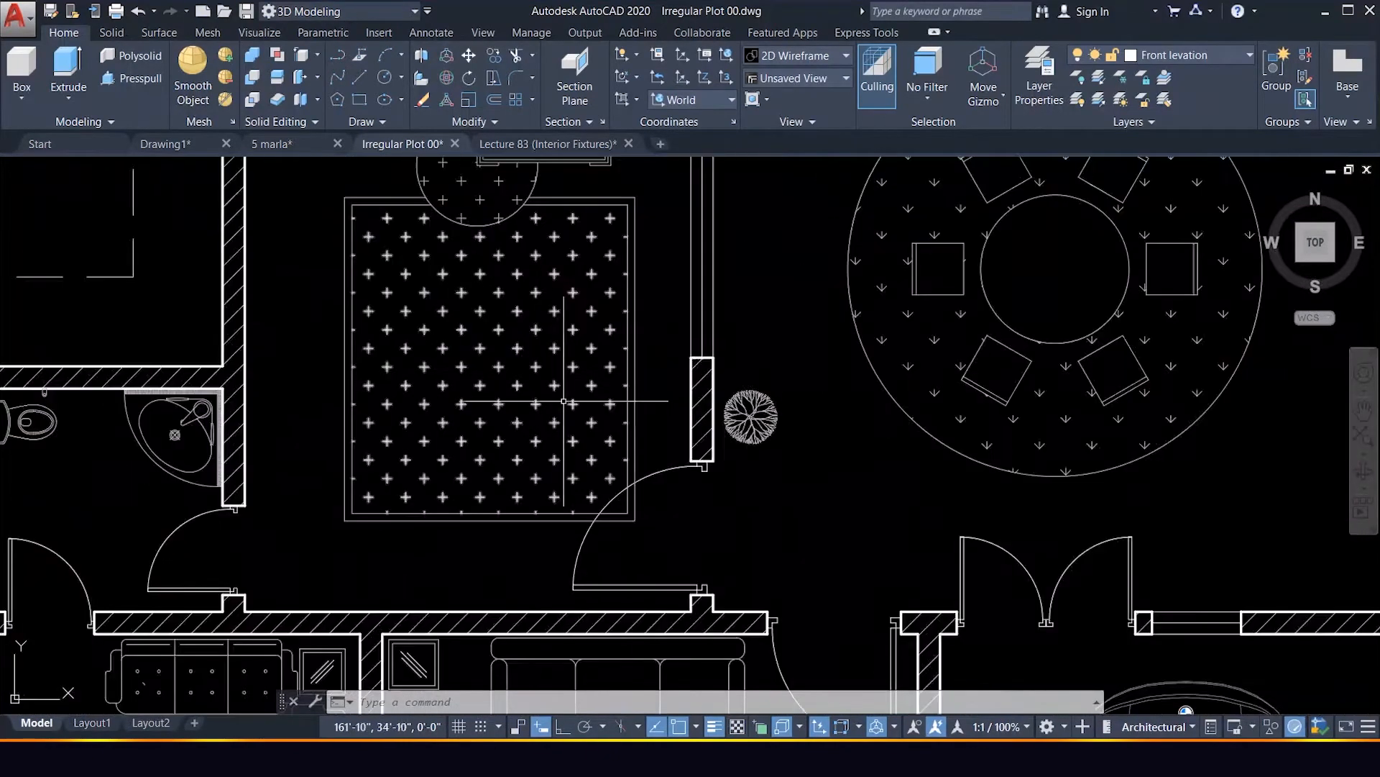
left_click(644, 441)
left_click(501, 389)
scroll(495, 417, "down", 4)
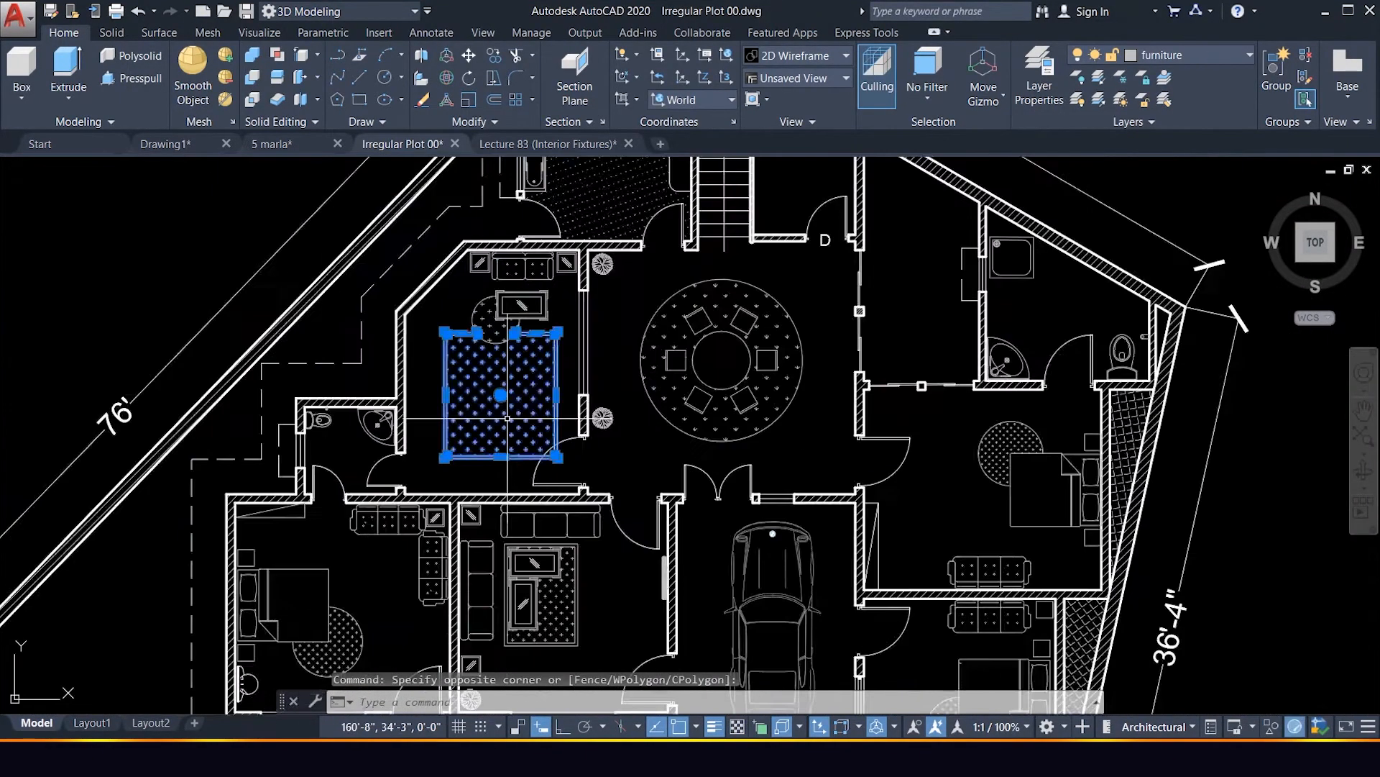
Add the sofa, both side tables, coffee table and round rug to the selection, leaving out the wall line.
scroll(625, 254, "up", 4)
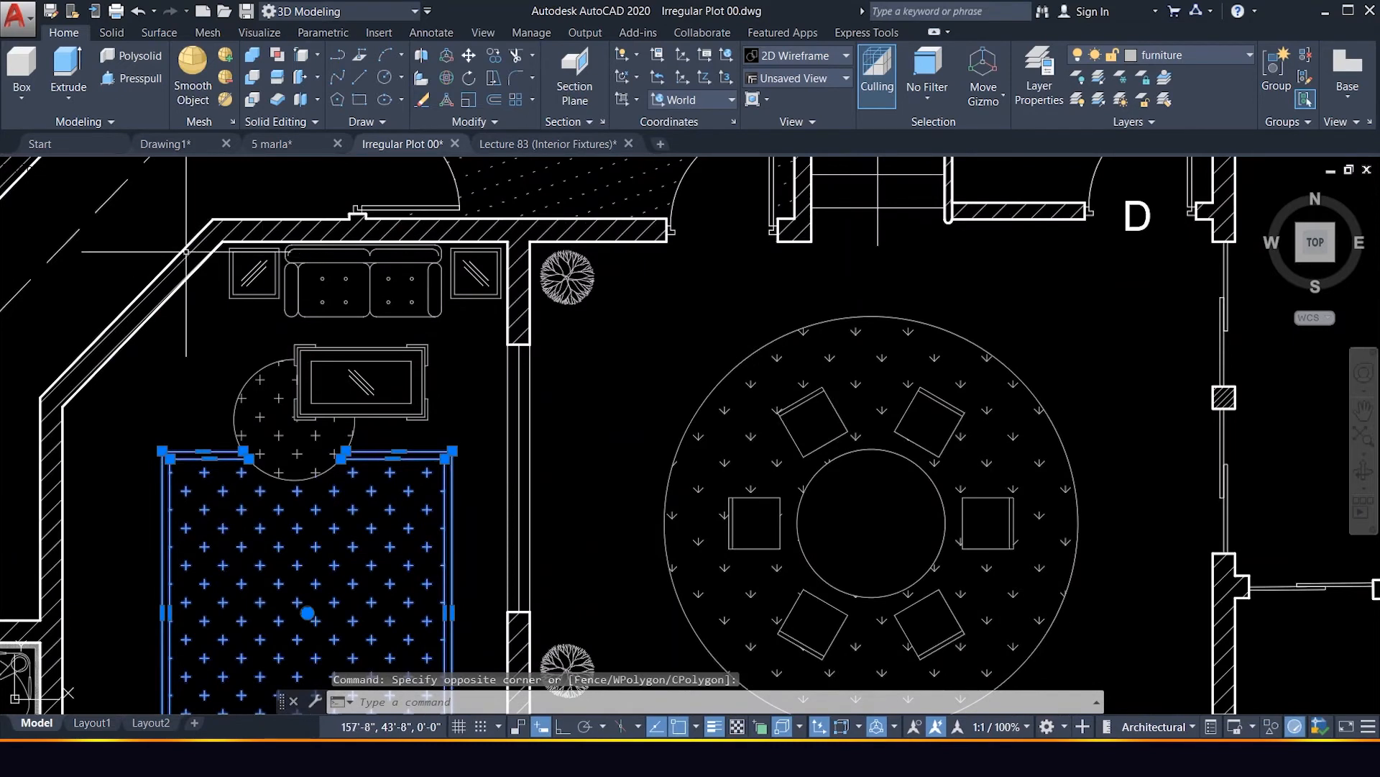
left_click(155, 229)
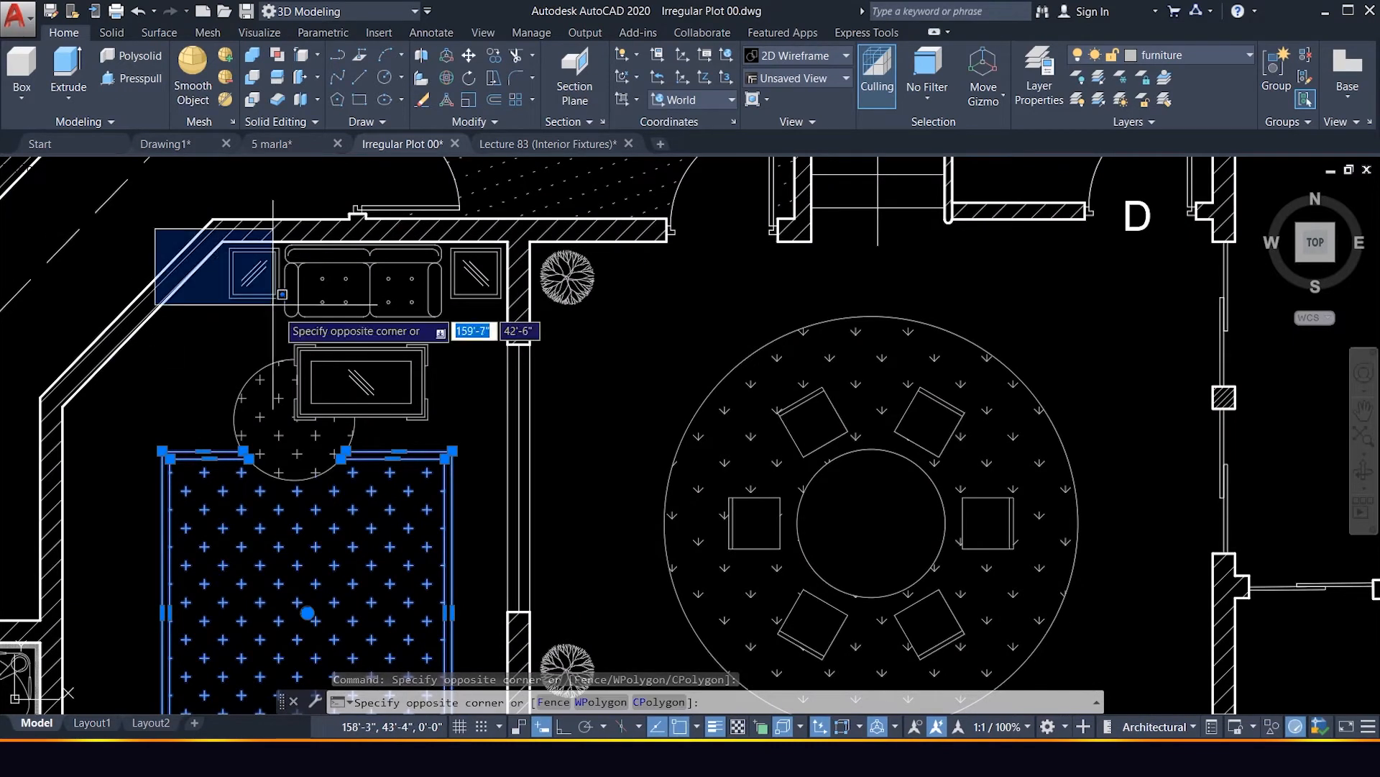
left_click(450, 480)
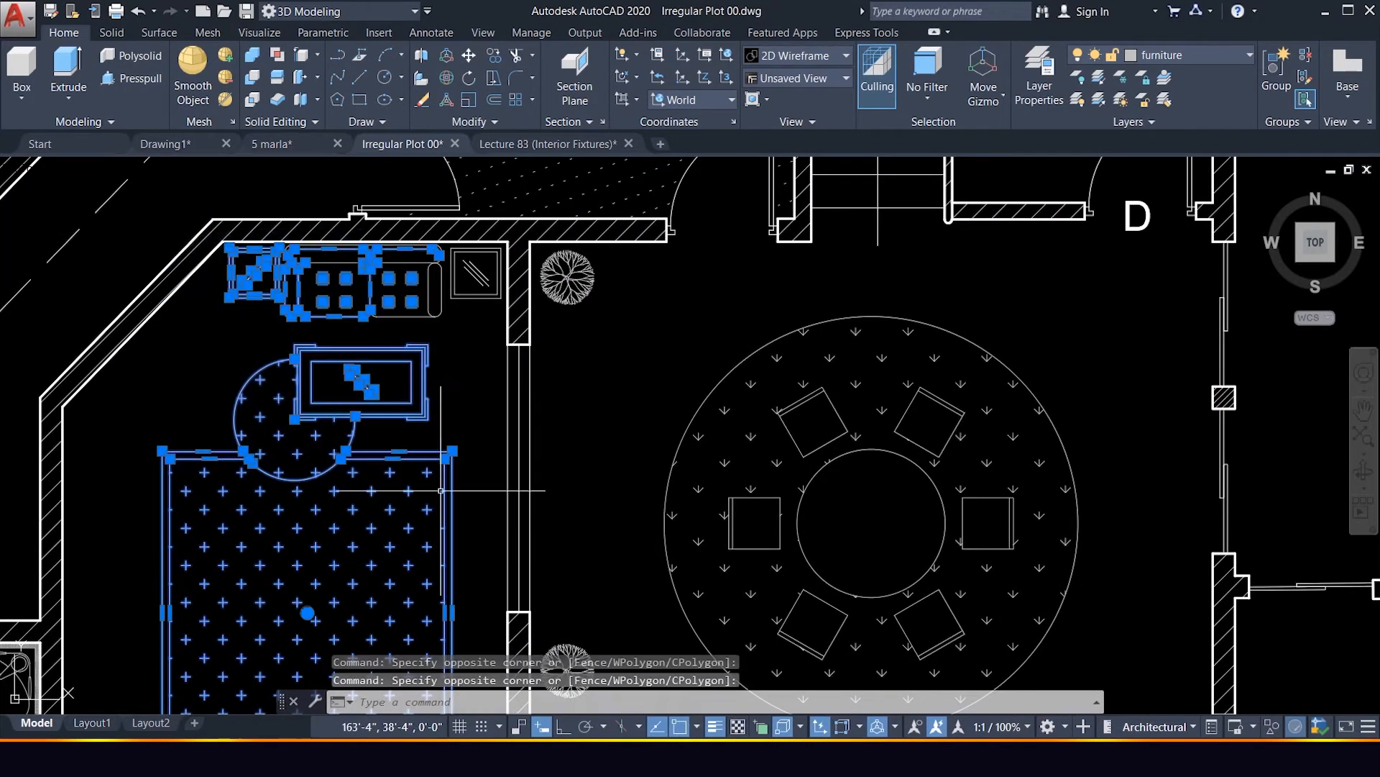
left_click(436, 192)
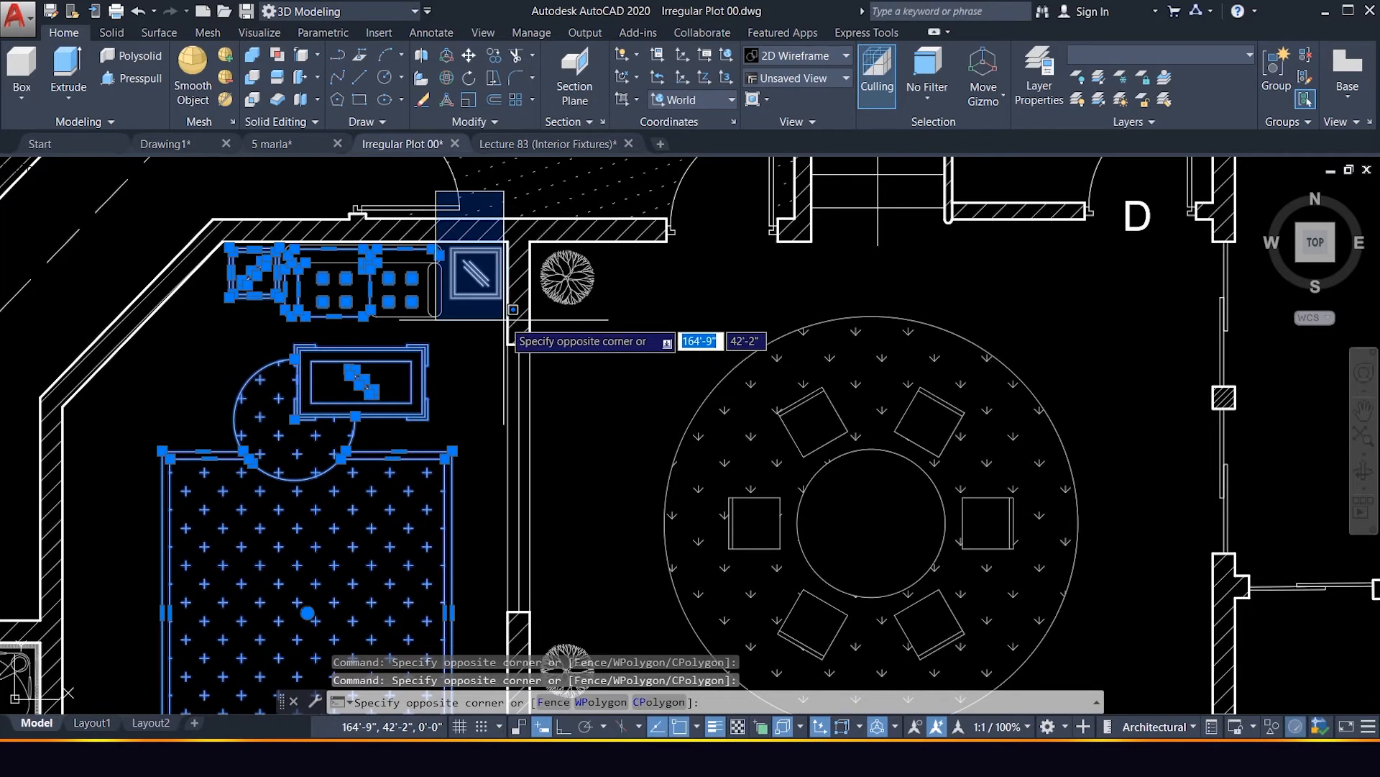
left_click(504, 319)
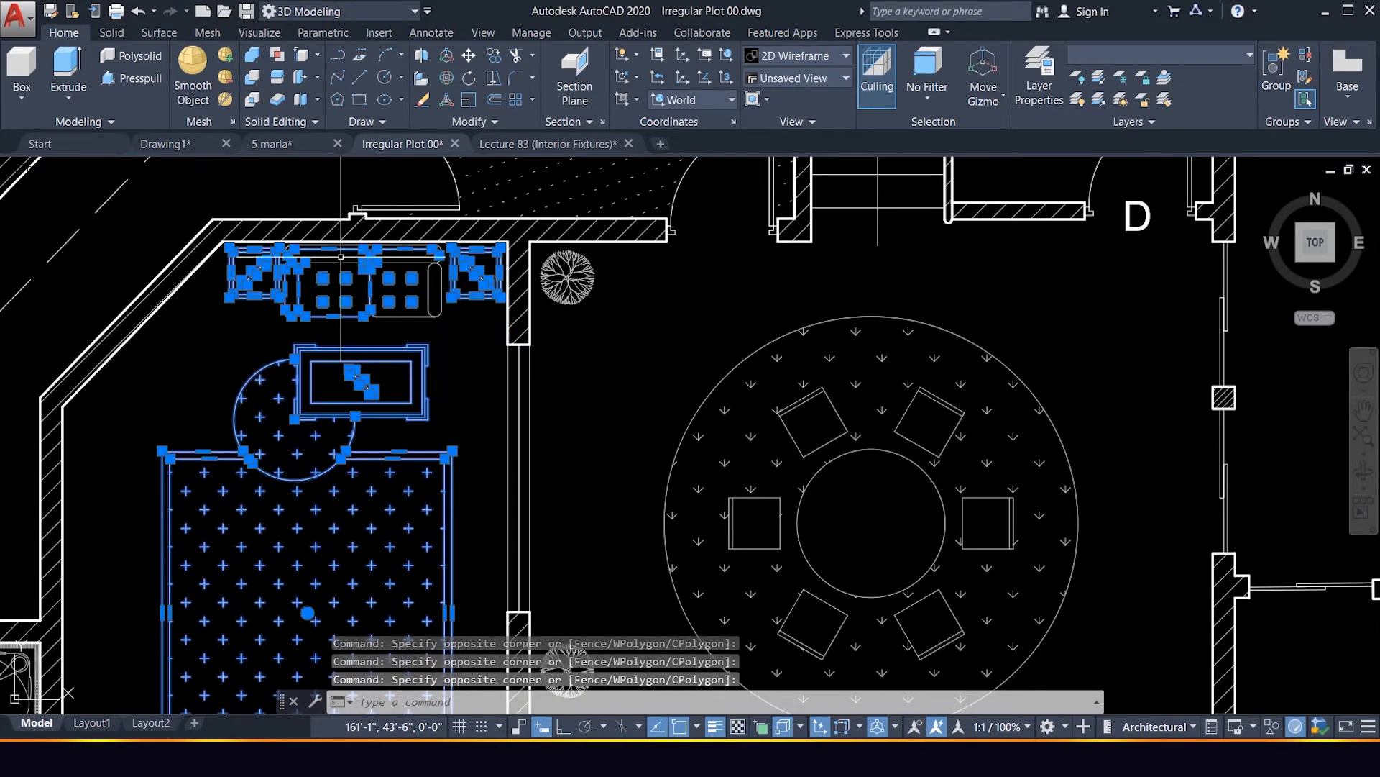
scroll(341, 259, "down", 2)
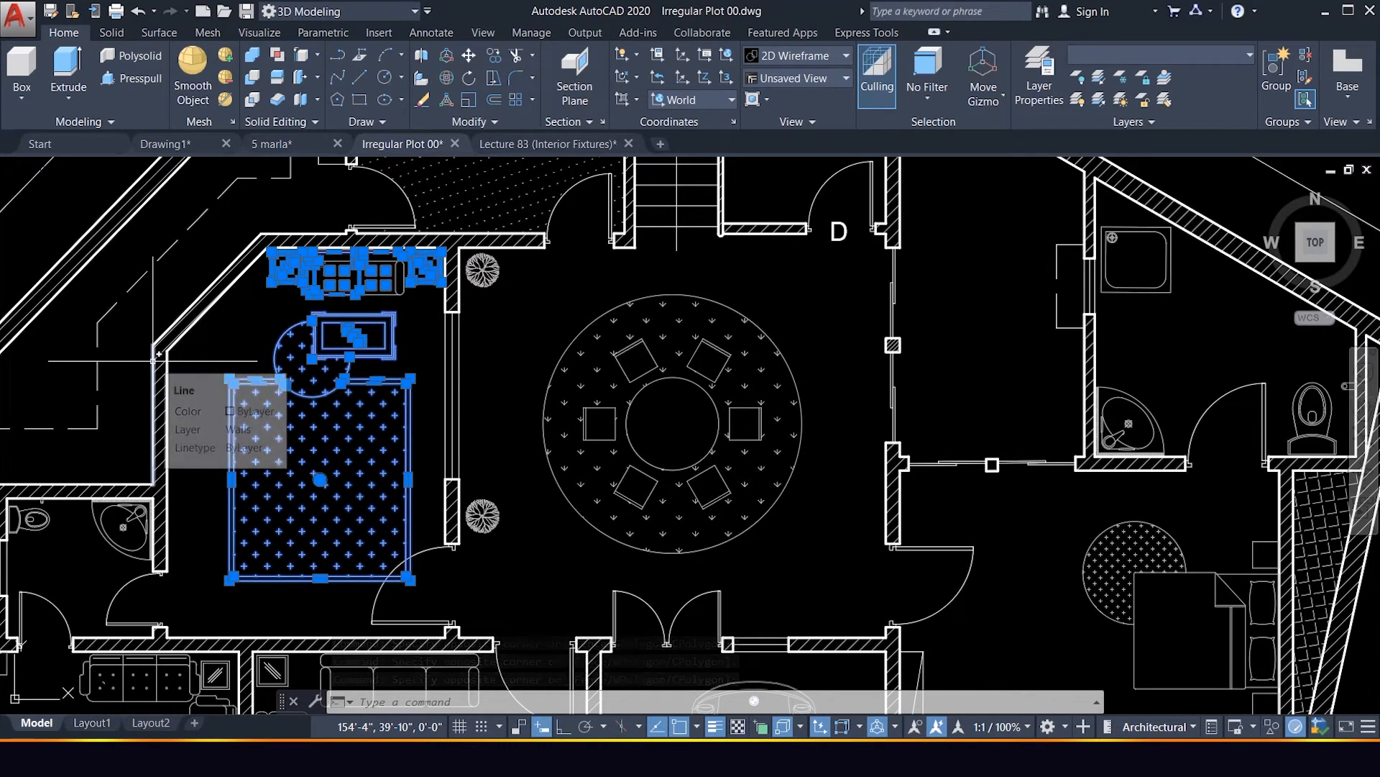
Copy the selected lounge furniture into the unhatched plan, using the plot's lower-left outer corner as base point and the matching corner as destination.
type("c")
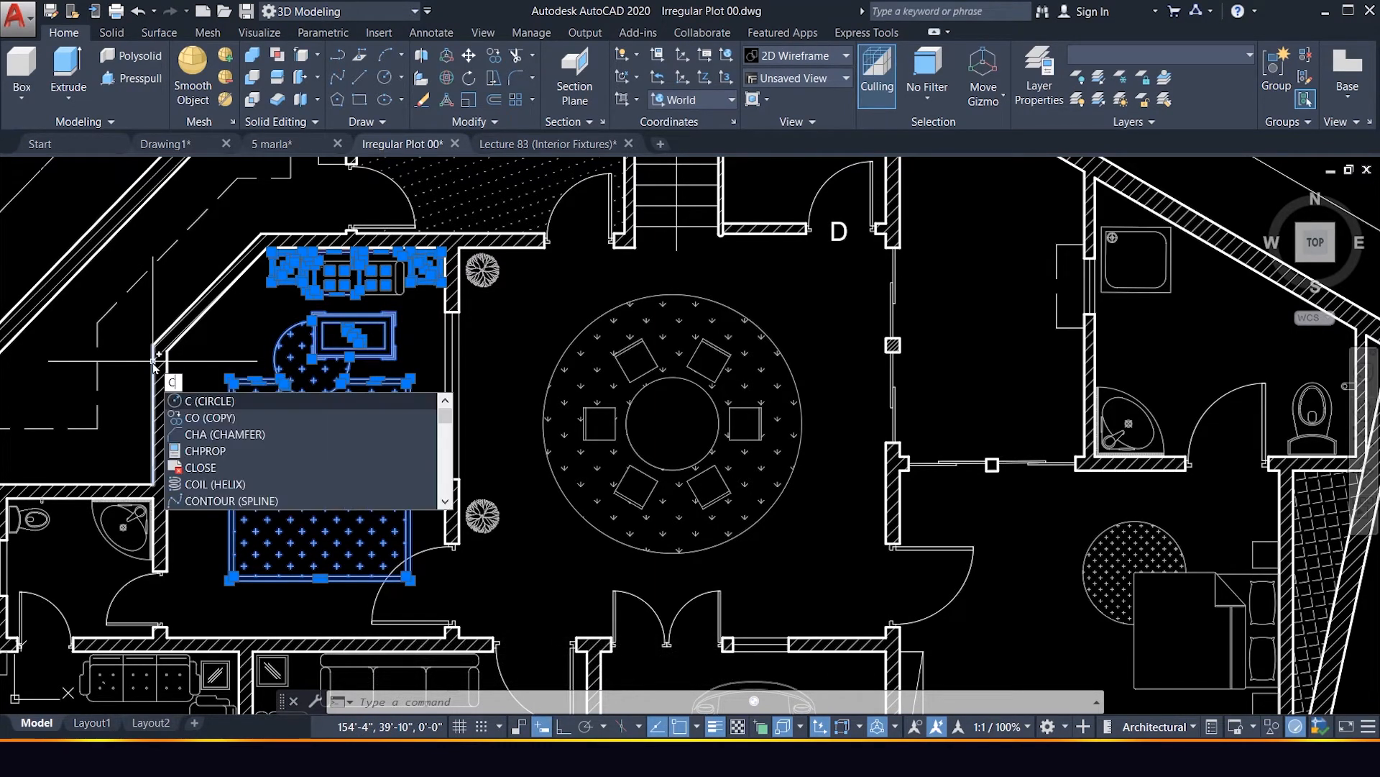
key("Return")
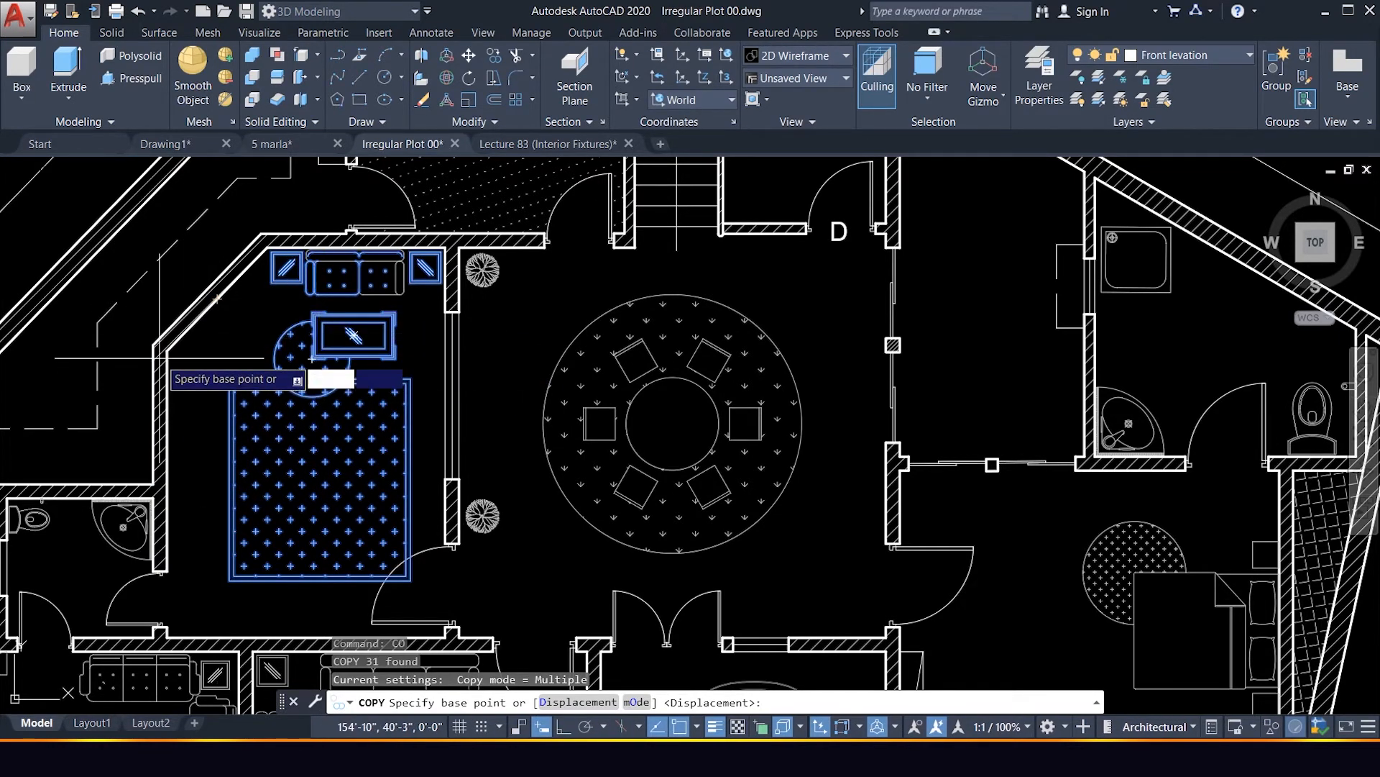
scroll(268, 317, "down", 5)
scroll(268, 318, "down", 3)
scroll(222, 400, "up", 8)
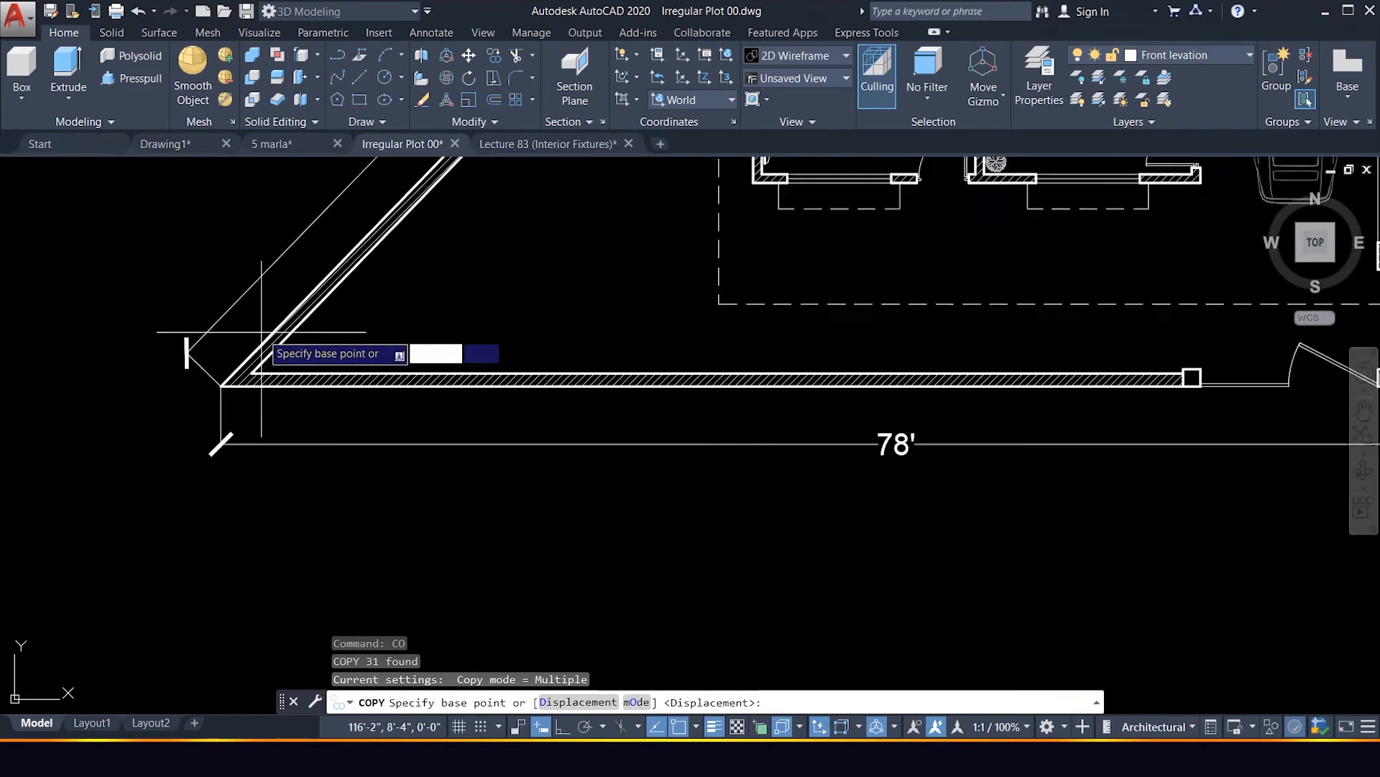
scroll(181, 435, "up", 6)
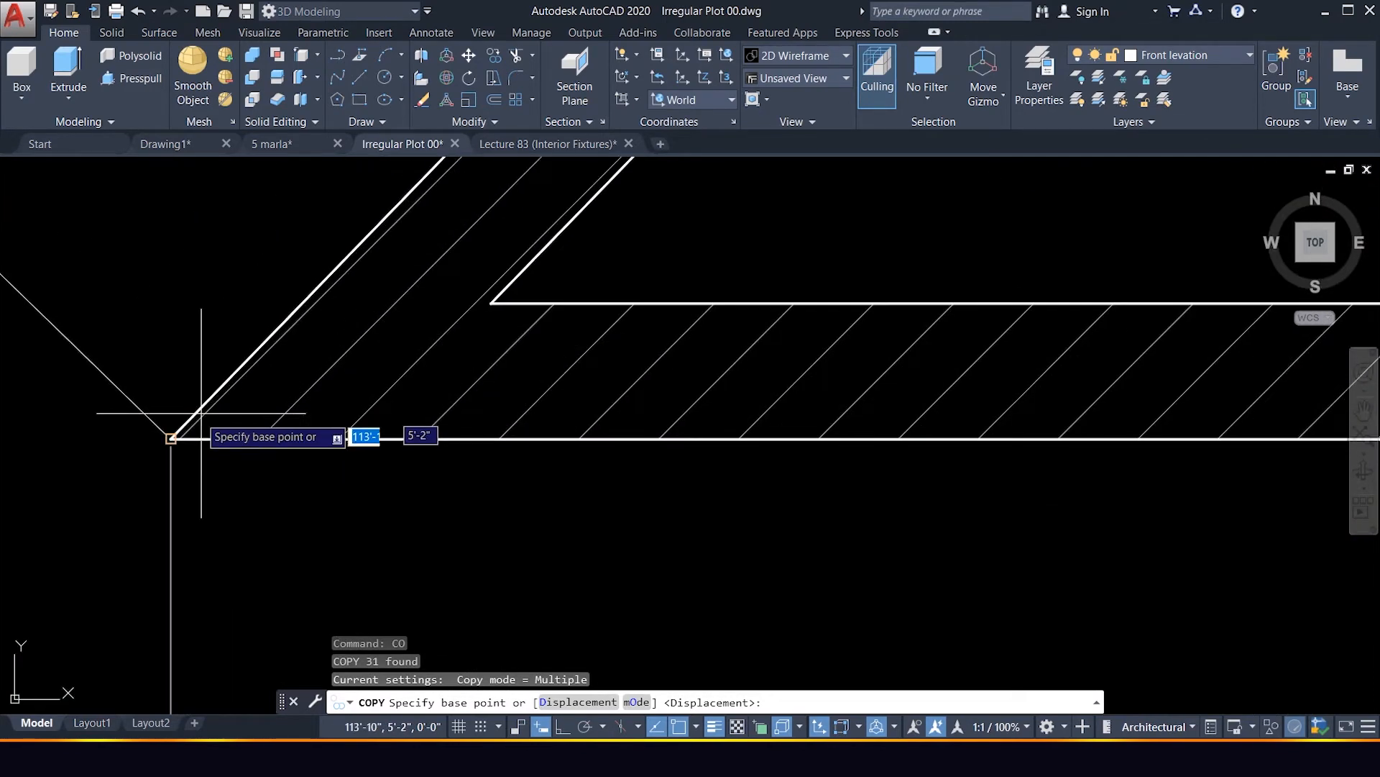
left_click(171, 438)
scroll(171, 438, "down", 10)
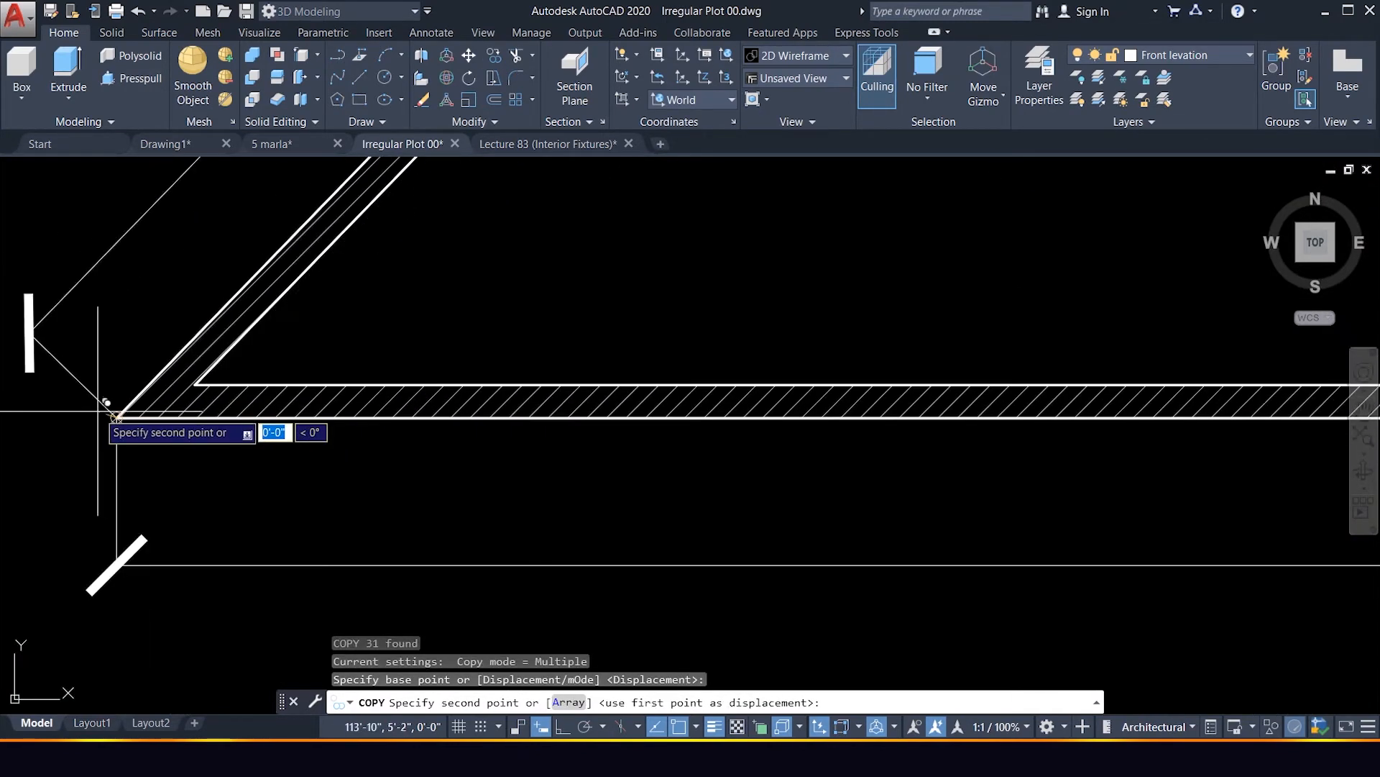
scroll(686, 433, "up", 4)
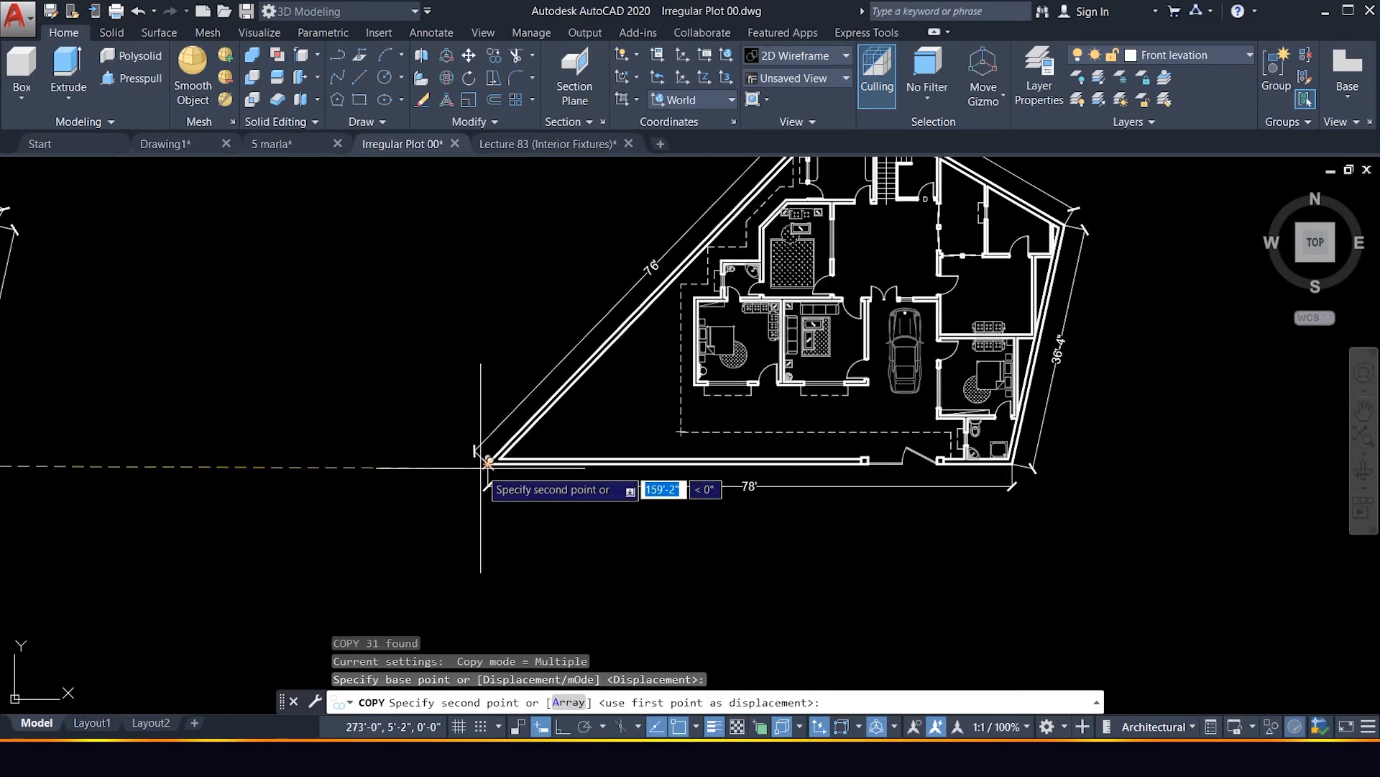
scroll(493, 463, "up", 5)
scroll(492, 466, "up", 3)
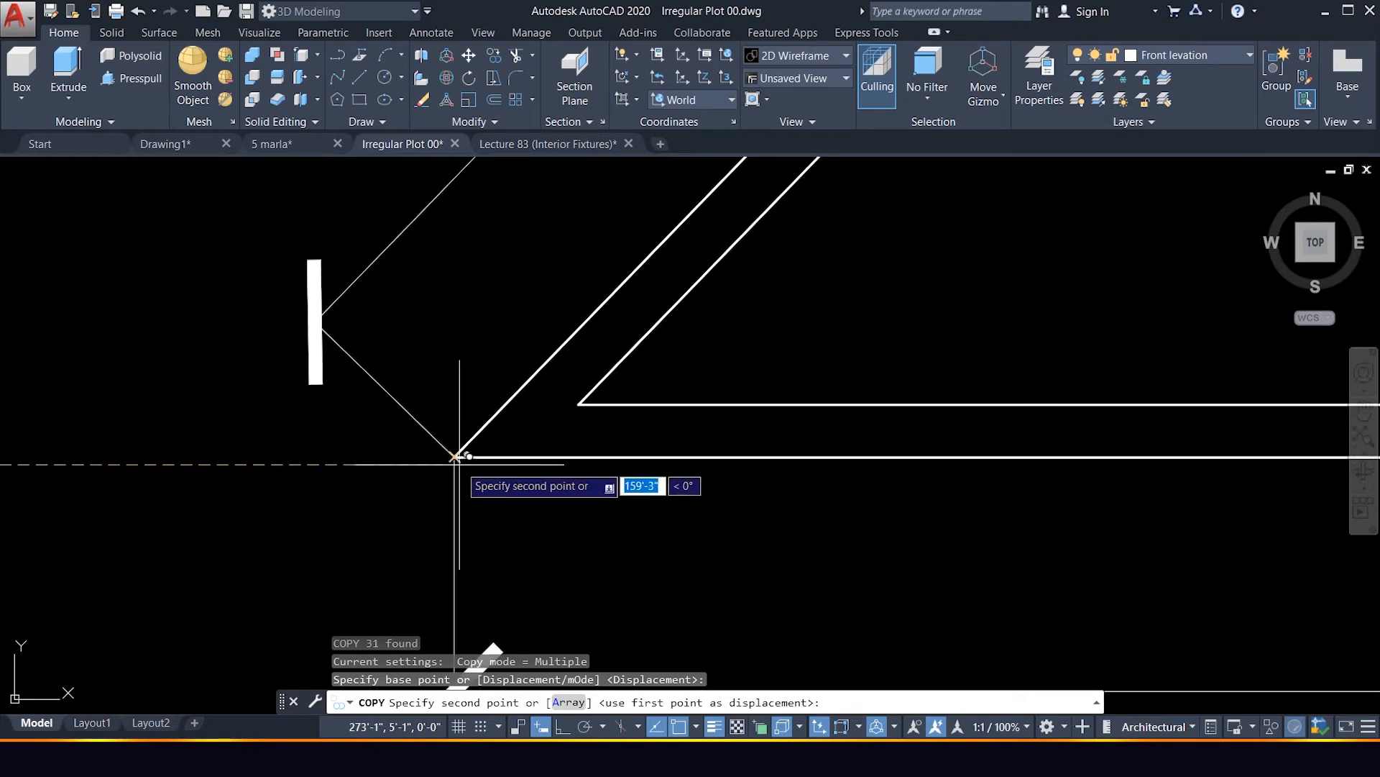
left_click(461, 460)
scroll(397, 509, "down", 5)
scroll(568, 475, "down", 3)
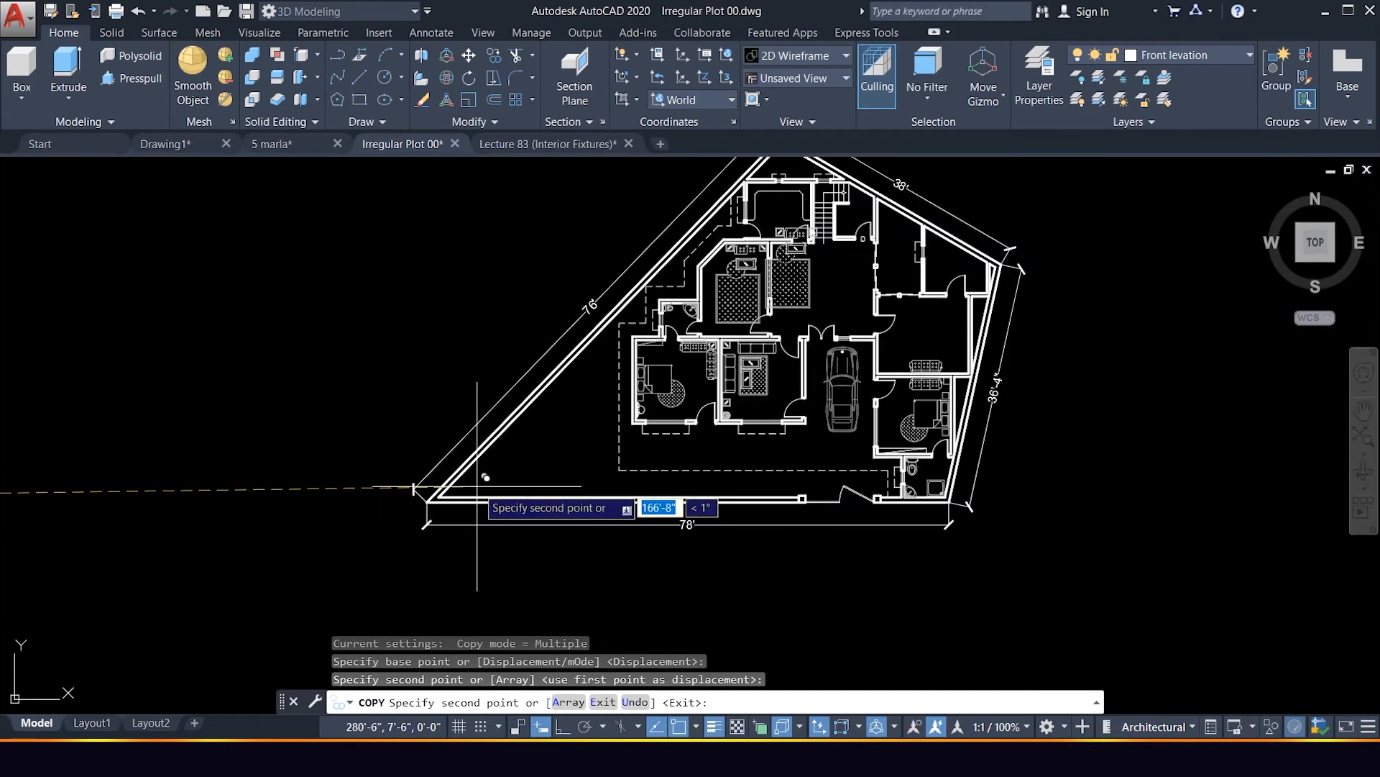
key("Escape")
Check the copied sofa and side tables in the unhatched plan, and undo the furniture copy.
scroll(791, 288, "up", 5)
scroll(715, 260, "up", 4)
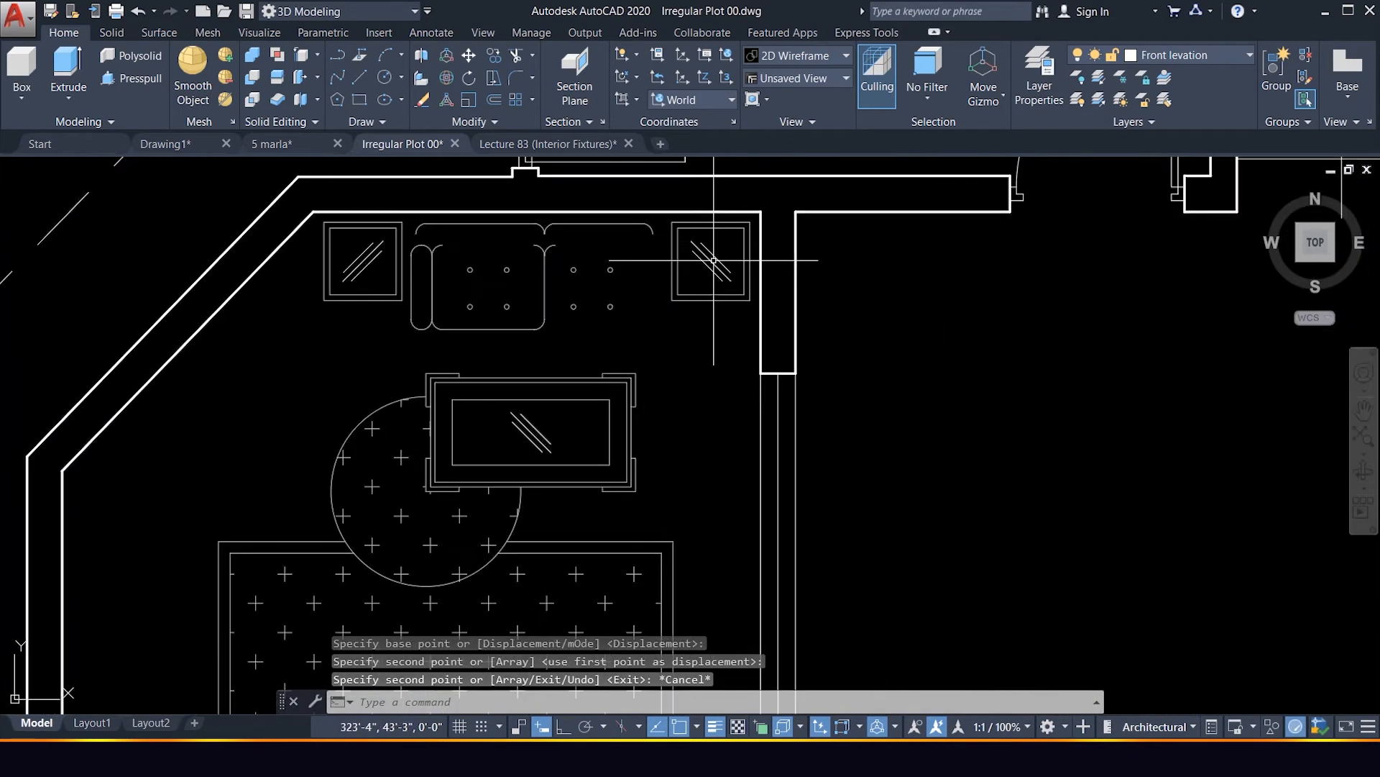
scroll(712, 265, "down", 4)
scroll(711, 265, "down", 5)
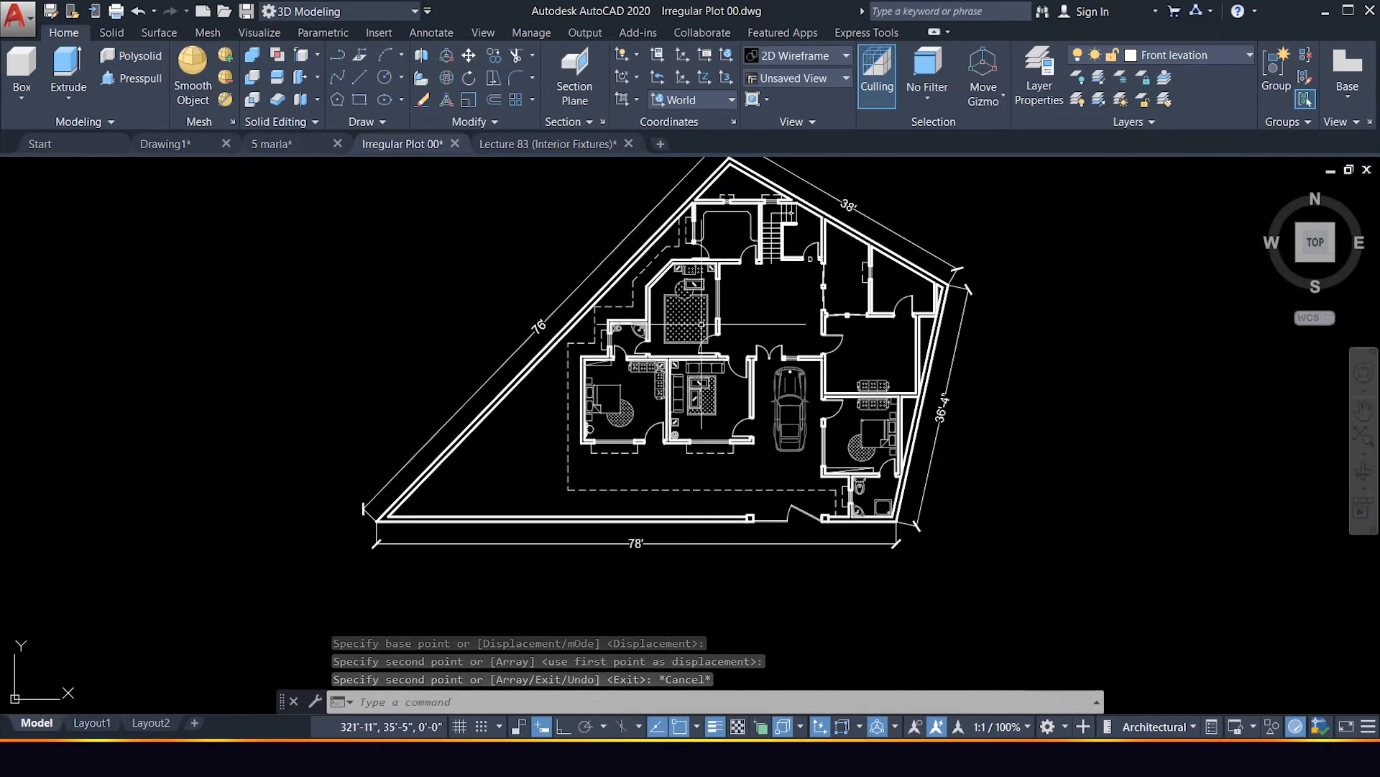
key("ctrl+z")
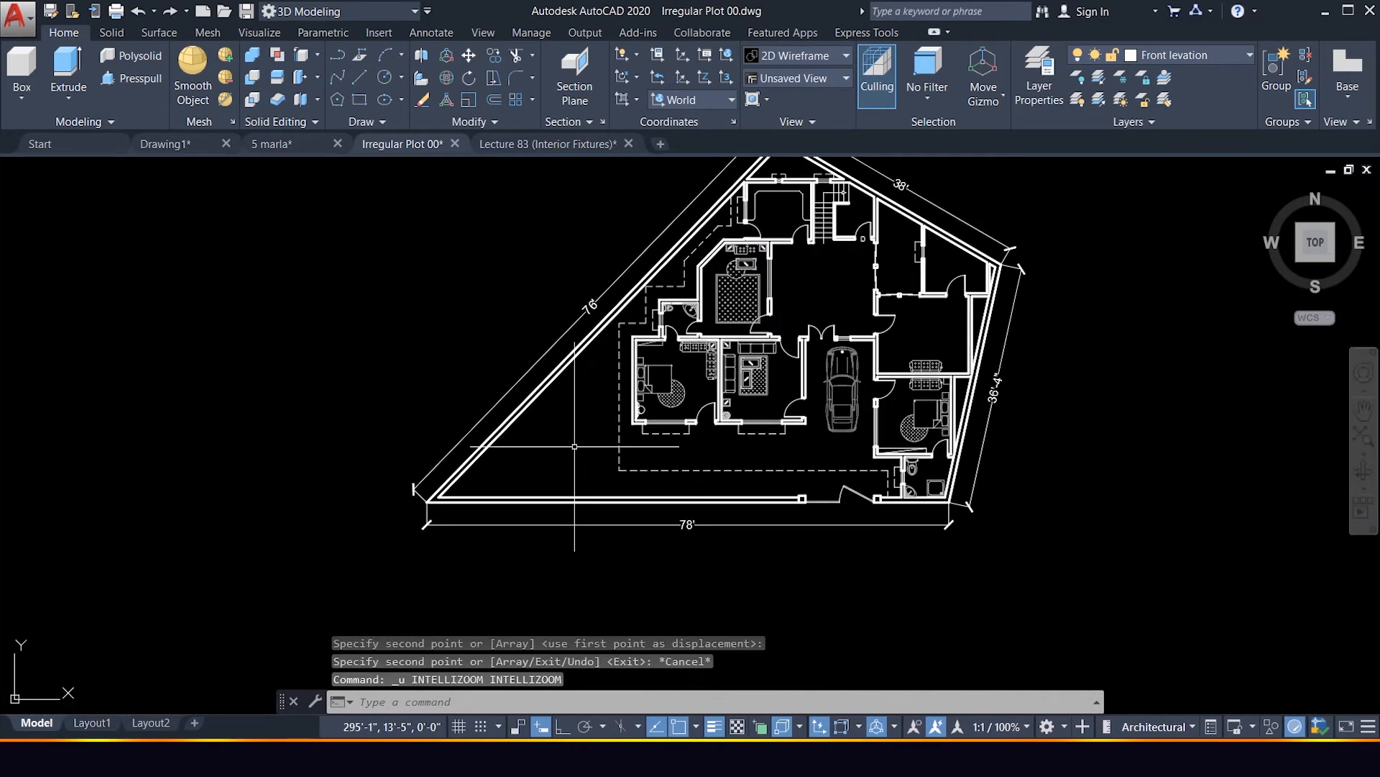
key("ctrl+z")
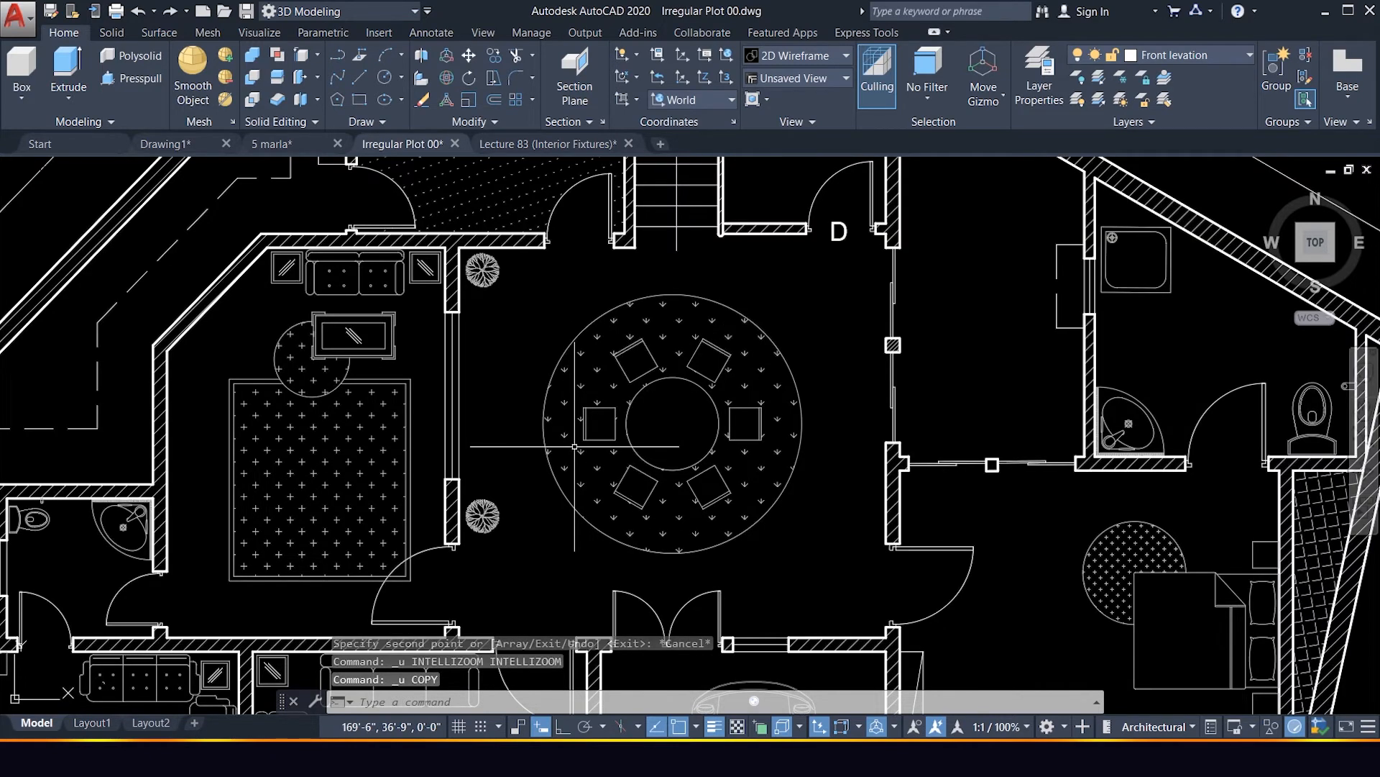
Select the lounge's complete sofa including its backrest, both side tables with their glass lines, the coffee table and the round rug in the furnished plan.
scroll(569, 424, "down", 5)
scroll(570, 424, "up", 5)
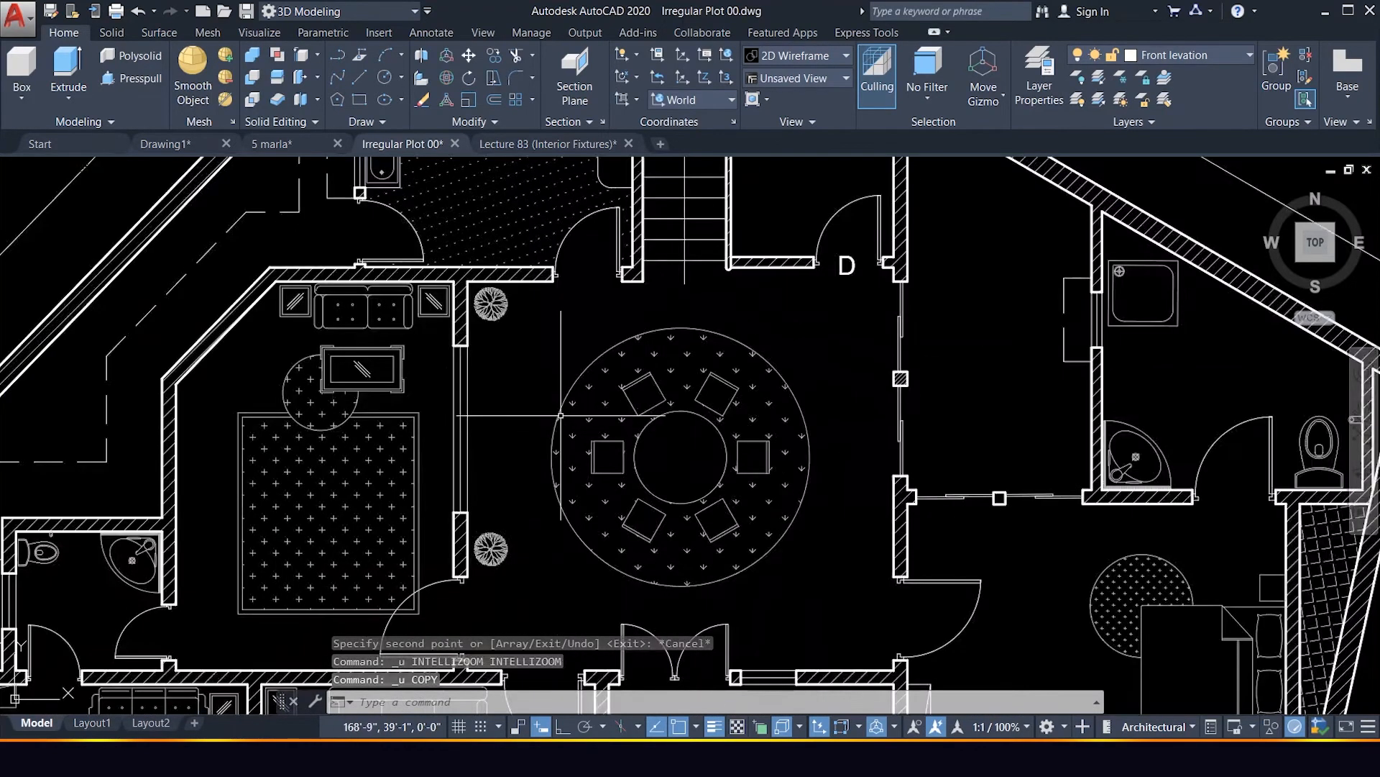
scroll(420, 340, "up", 2)
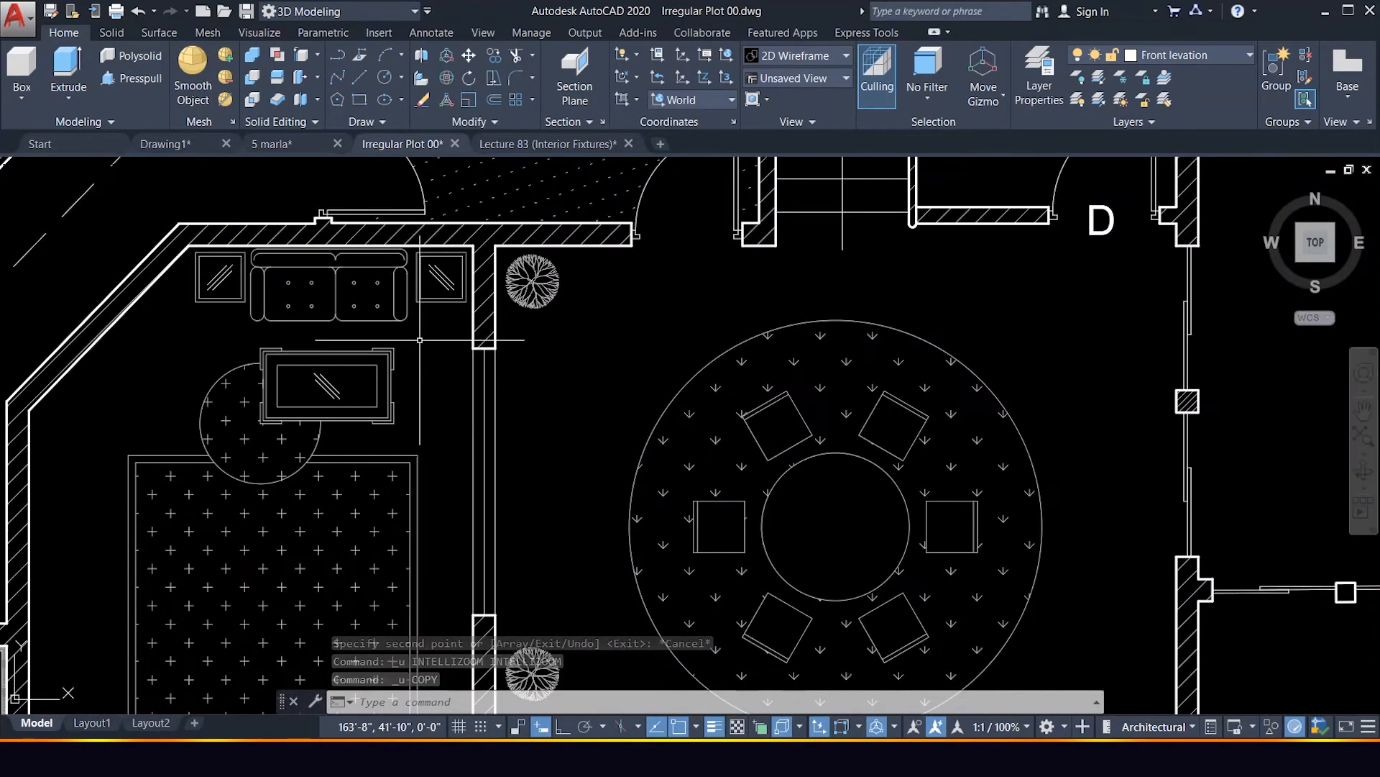
left_click(430, 399)
left_click(196, 278)
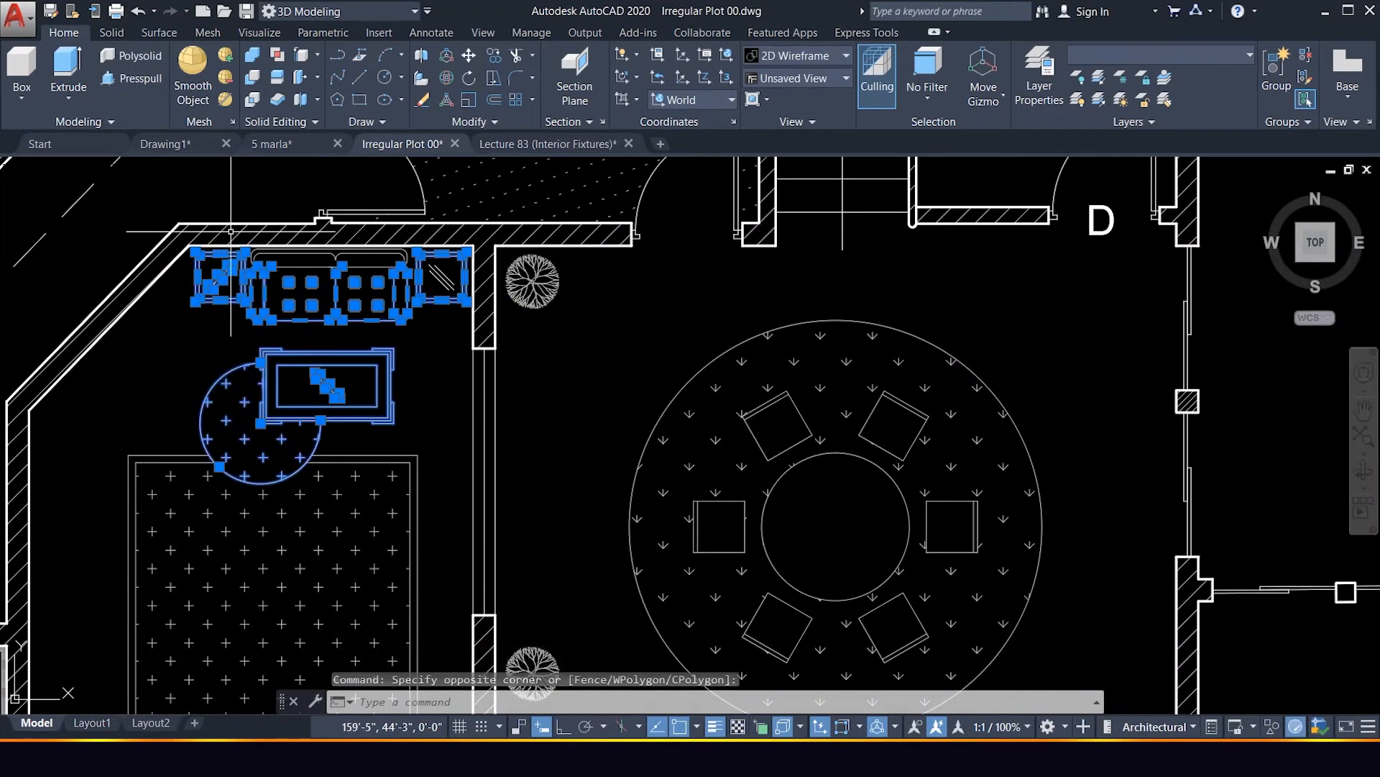
scroll(288, 238, "up", 3)
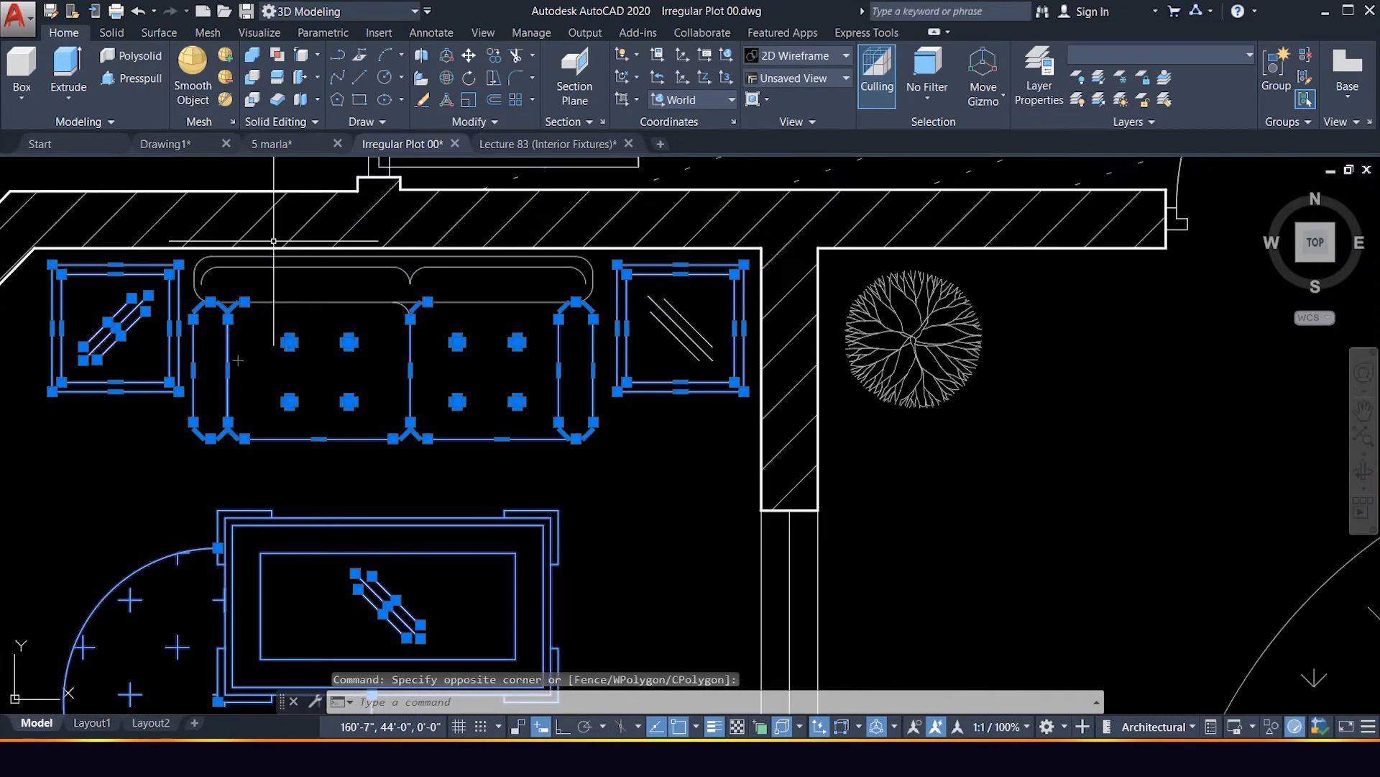
left_click(150, 215)
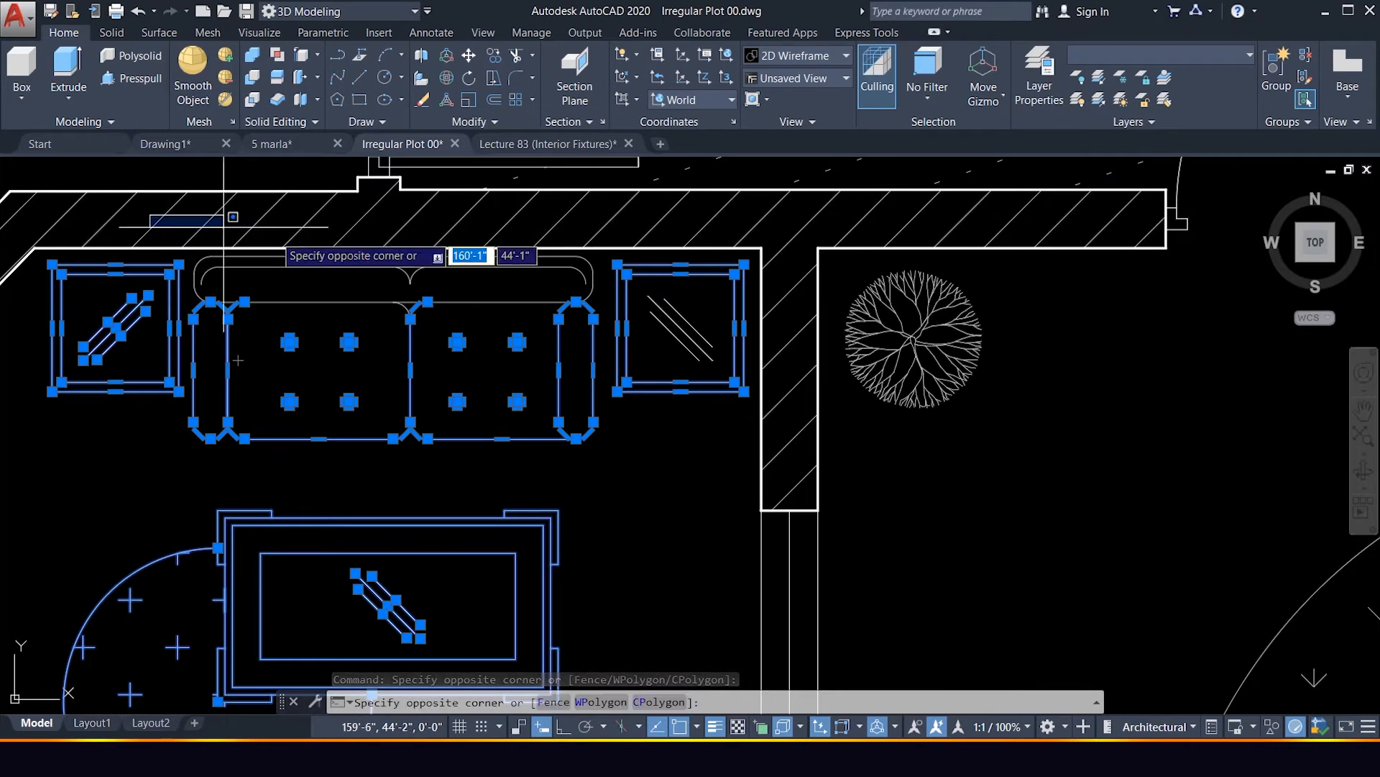
left_click(616, 456)
left_click(712, 447)
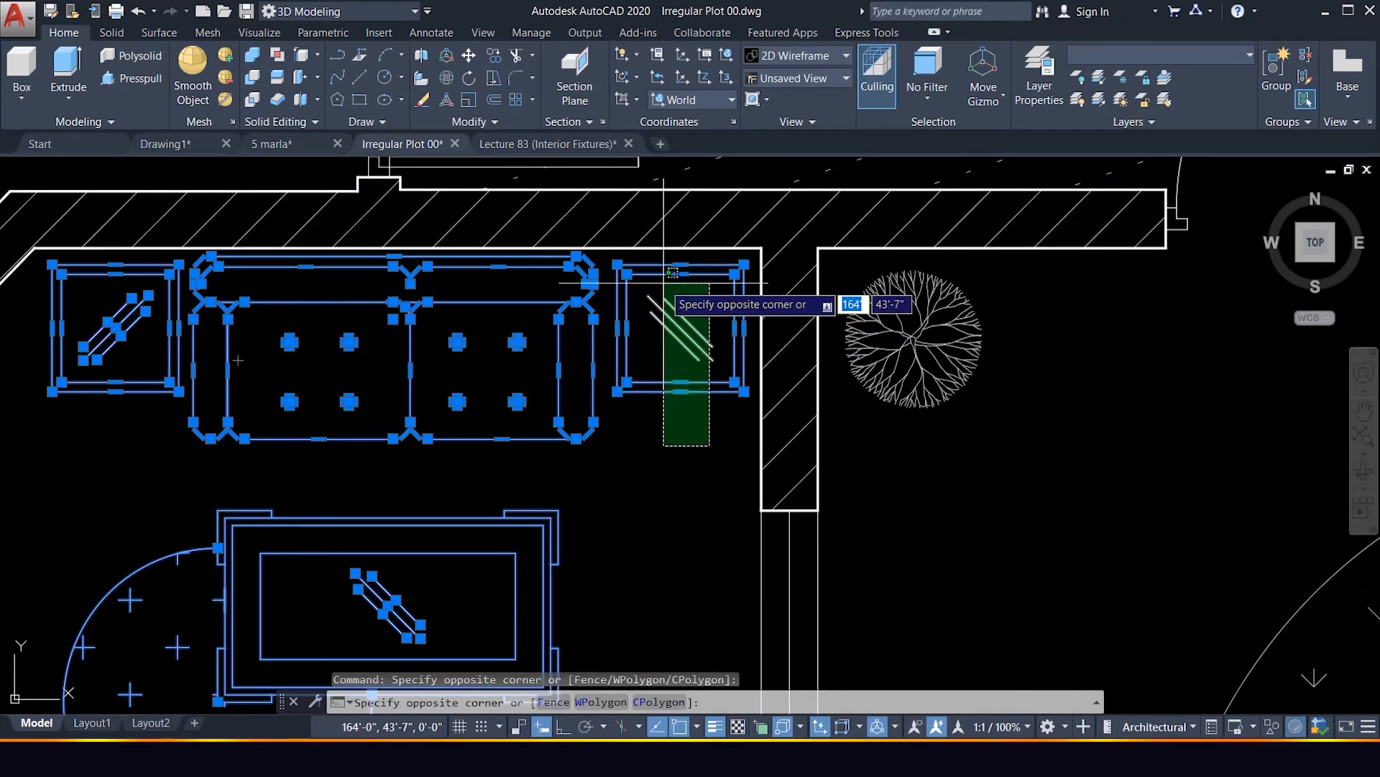
left_click(649, 301)
scroll(662, 327, "down", 4)
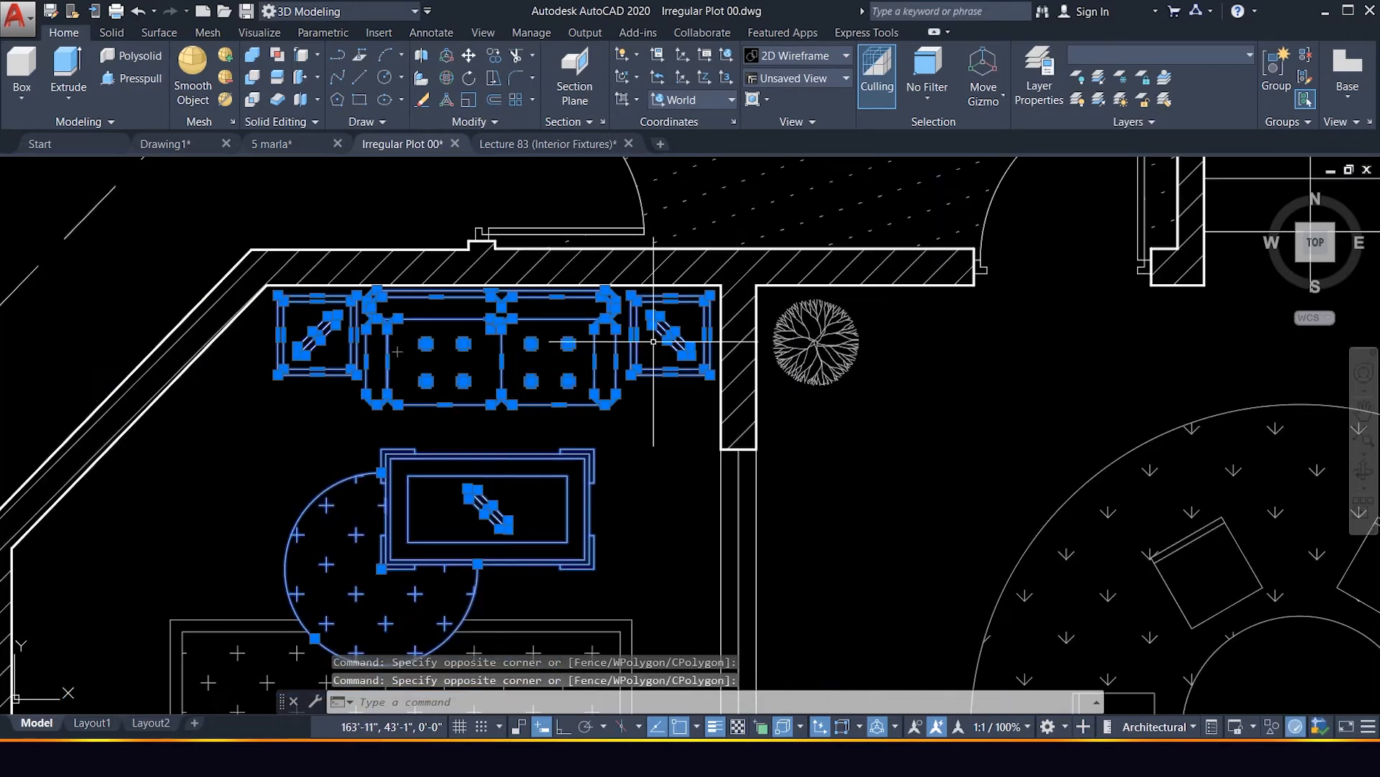
Add the lounge's large rectangular carpet and its hatch to the selection.
left_click(709, 586)
left_click(503, 507)
scroll(505, 427, "down", 5)
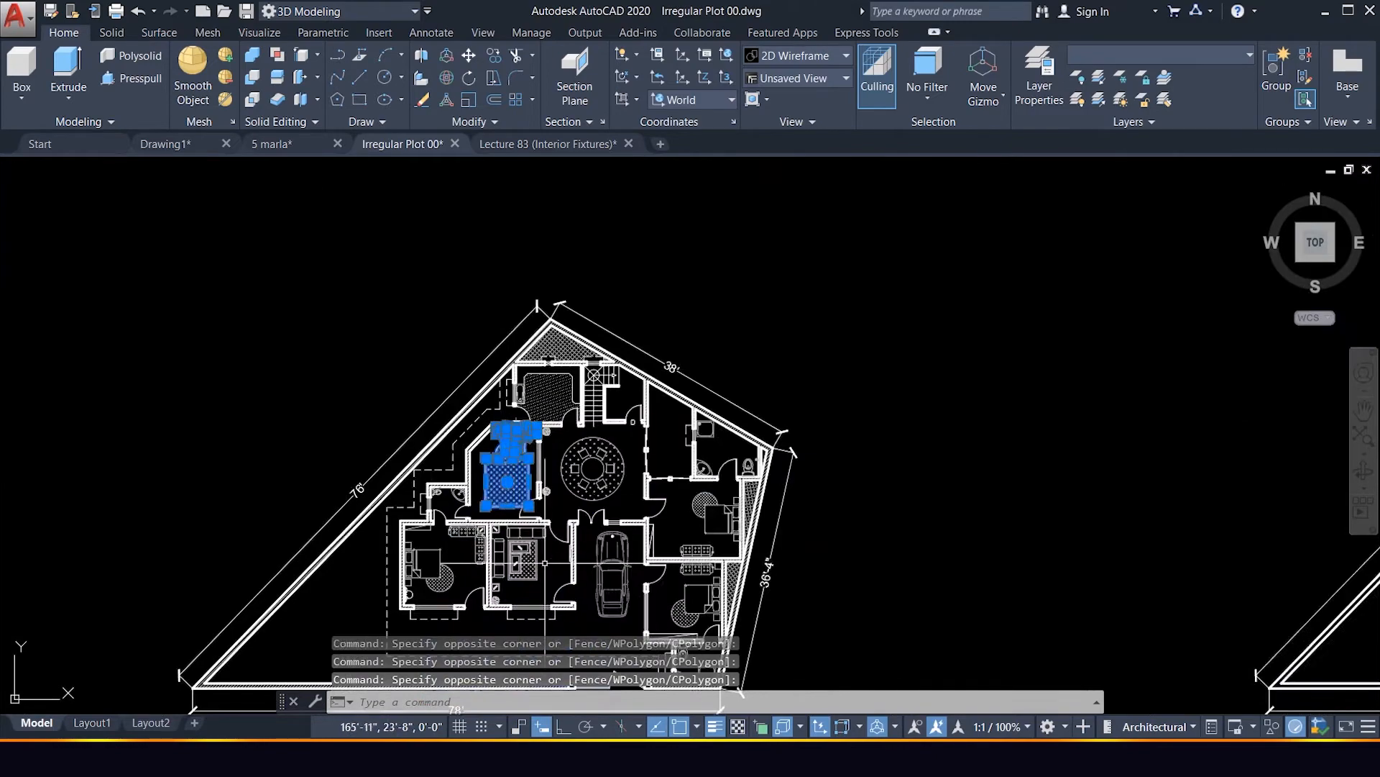
scroll(536, 495, "up", 5)
scroll(482, 491, "down", 5)
scroll(431, 417, "up", 10)
scroll(353, 419, "down", 5)
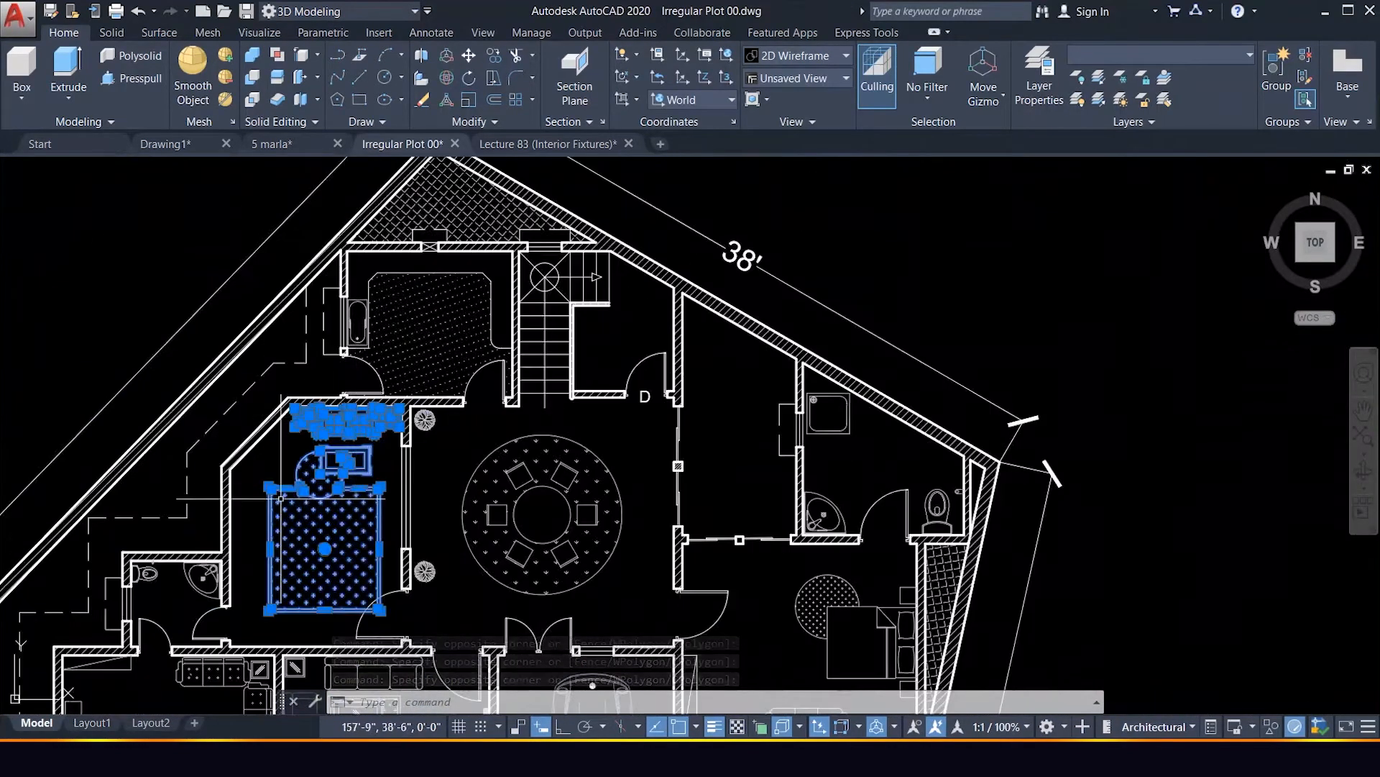
scroll(379, 431, "down", 3)
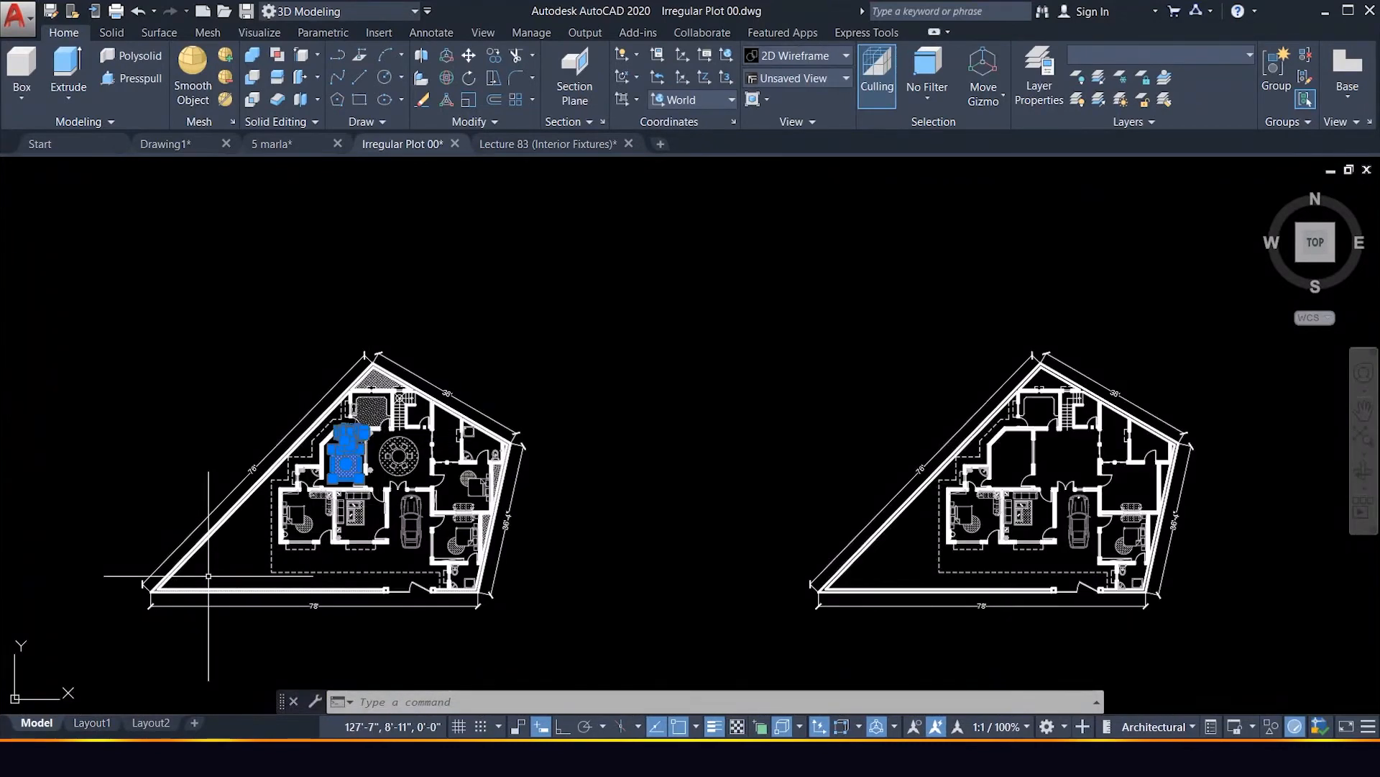
Copy the selected sofa set and carpet from the furnished plot's lower-left outer corner to the same corner of the unhatched plan.
type("o")
key("Return")
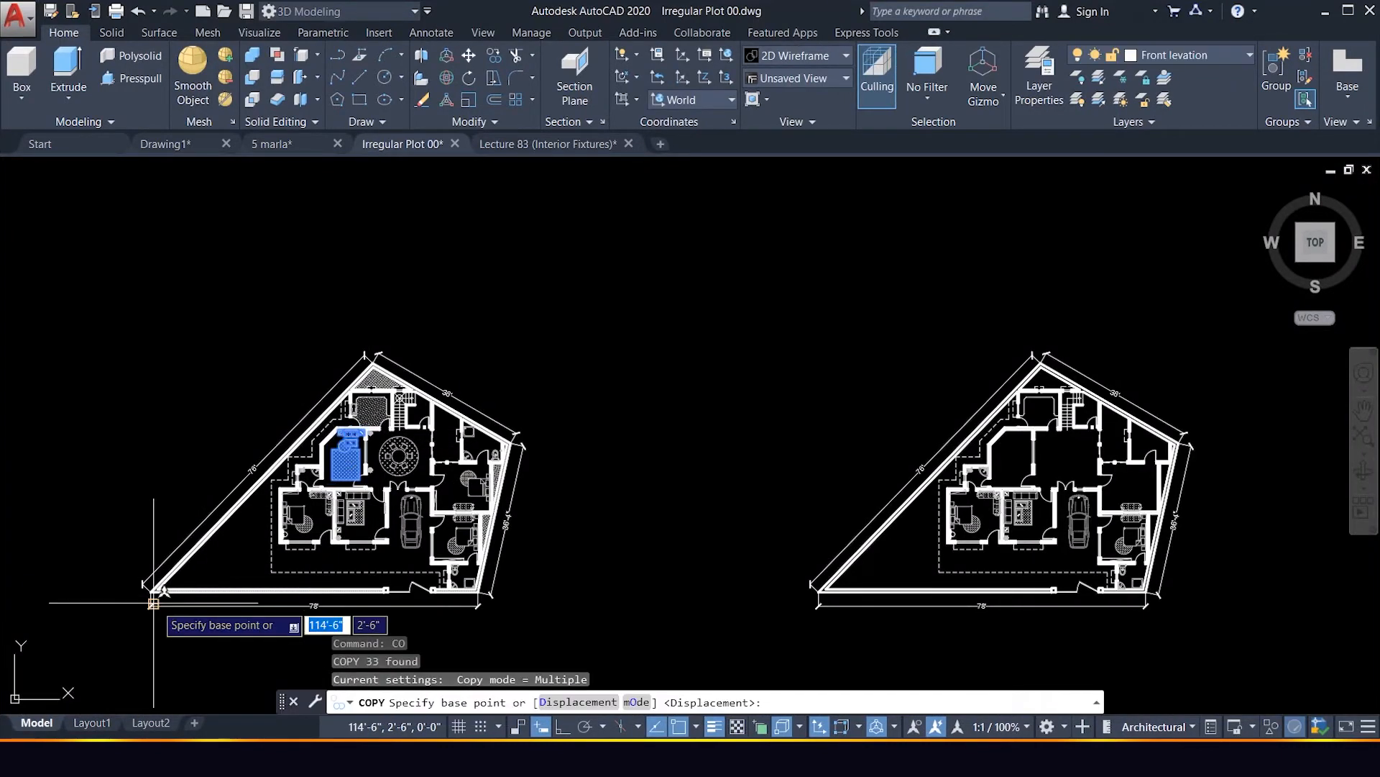
scroll(152, 597, "up", 5)
left_click(137, 561)
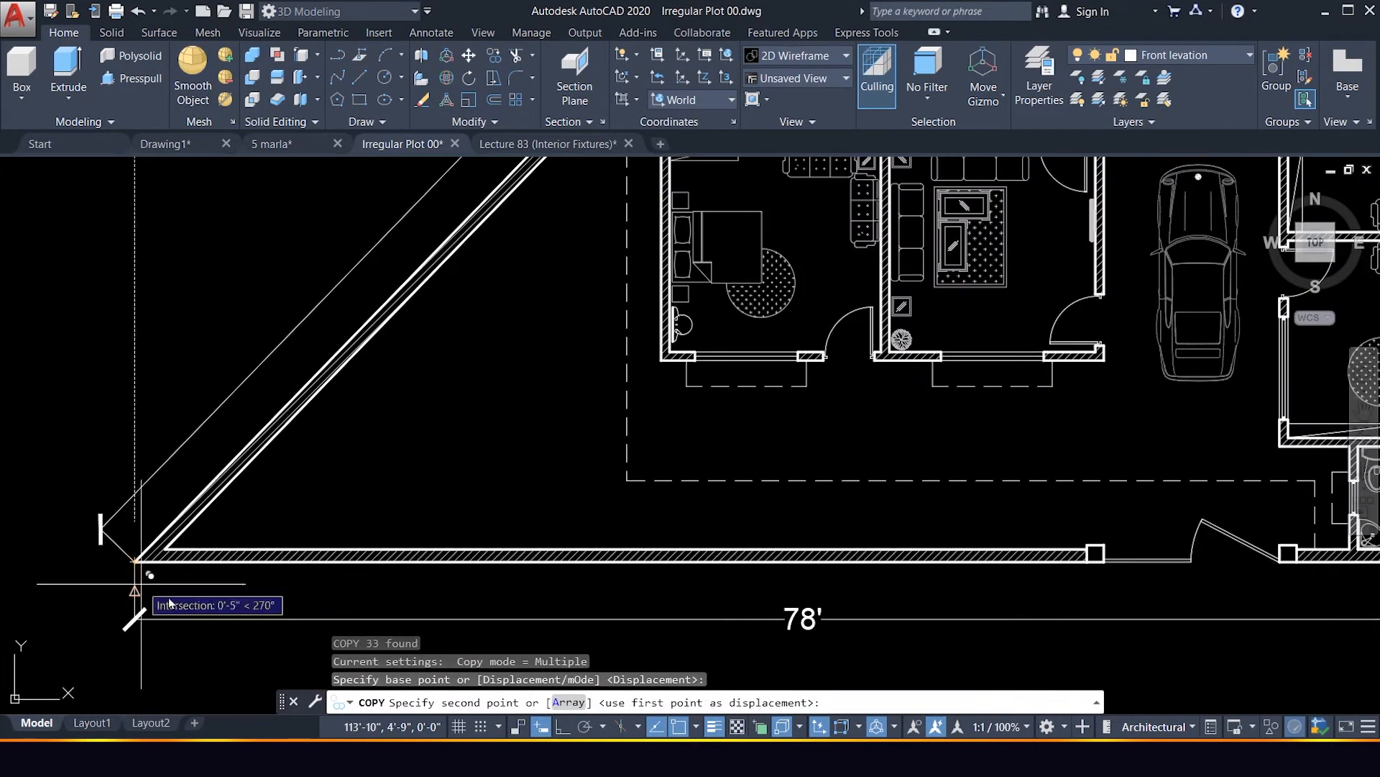
scroll(321, 539, "down", 5)
scroll(403, 558, "down", 3)
scroll(432, 568, "up", 10)
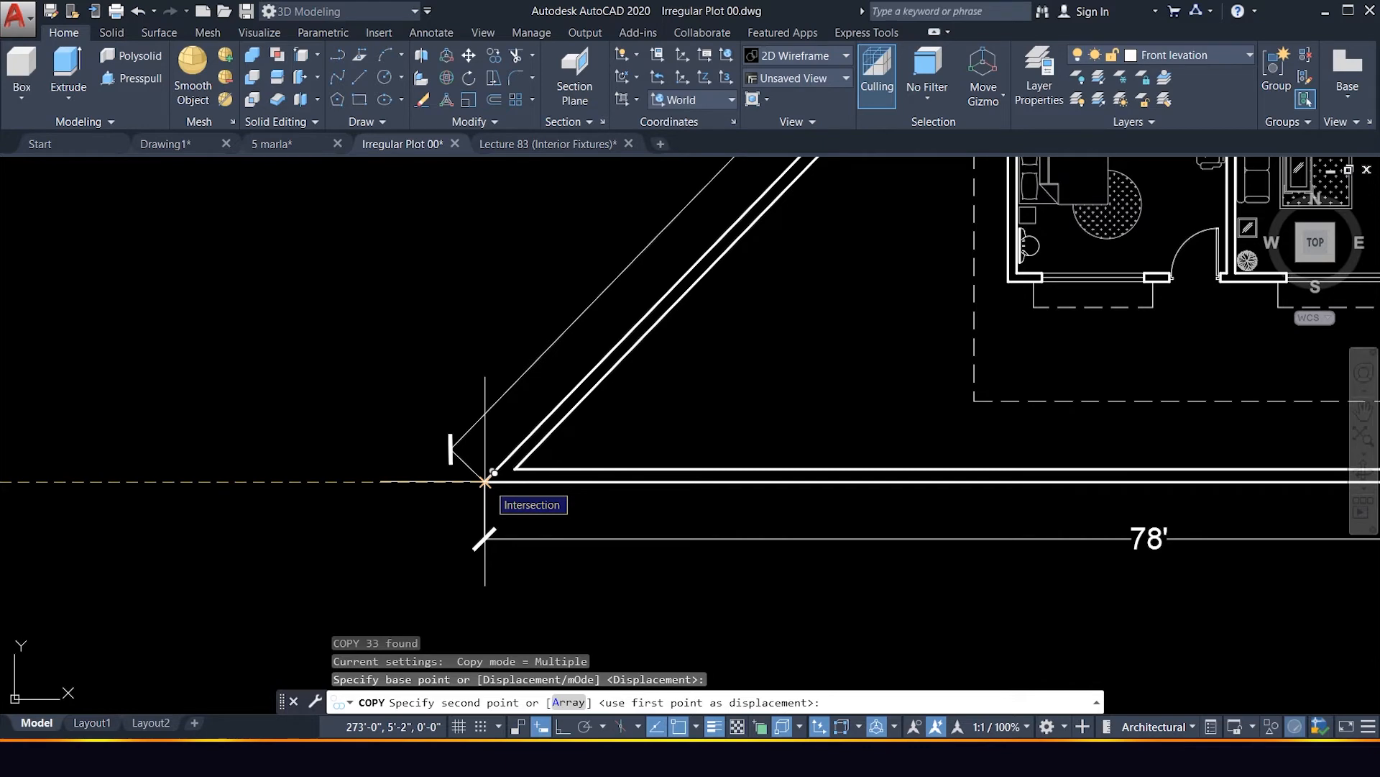
left_click(485, 481)
scroll(496, 518, "down", 5)
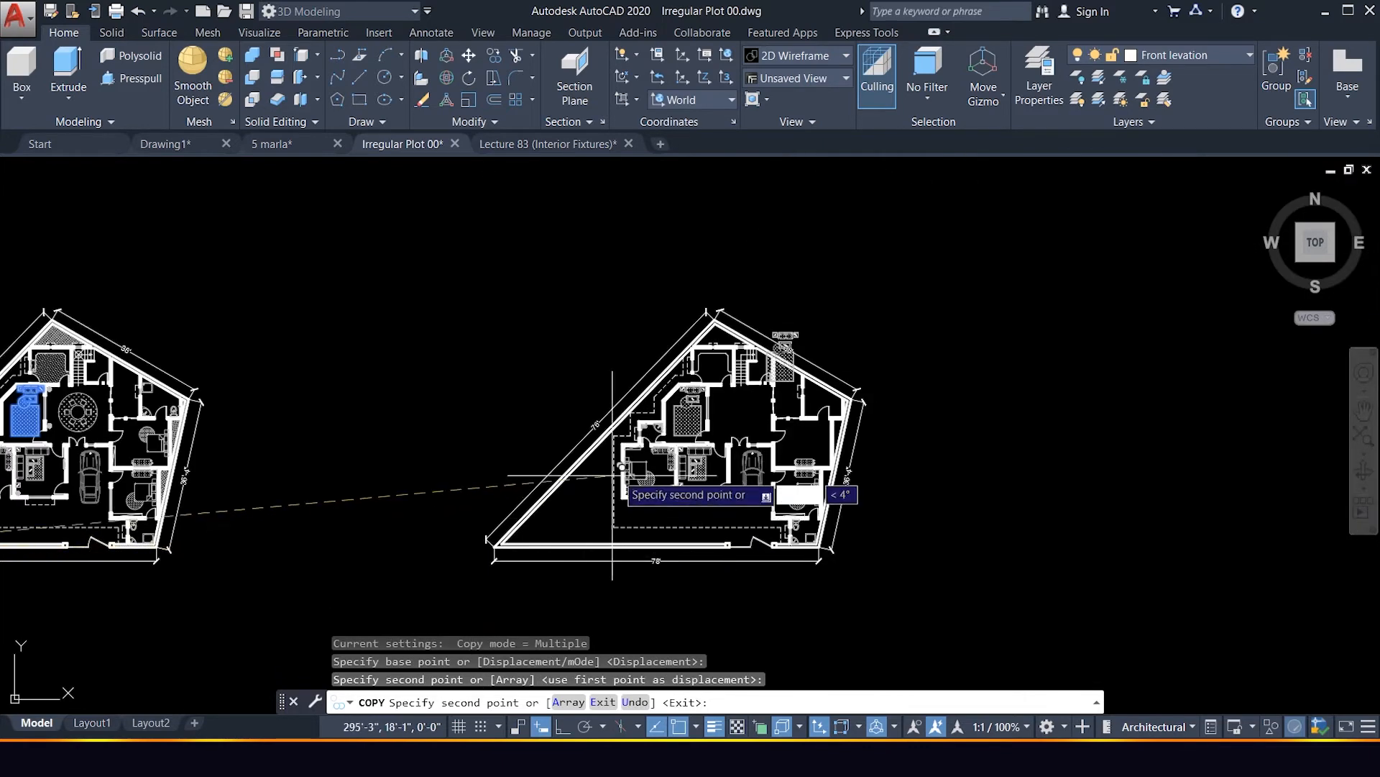
scroll(697, 446, "up", 4)
scroll(698, 411, "up", 4)
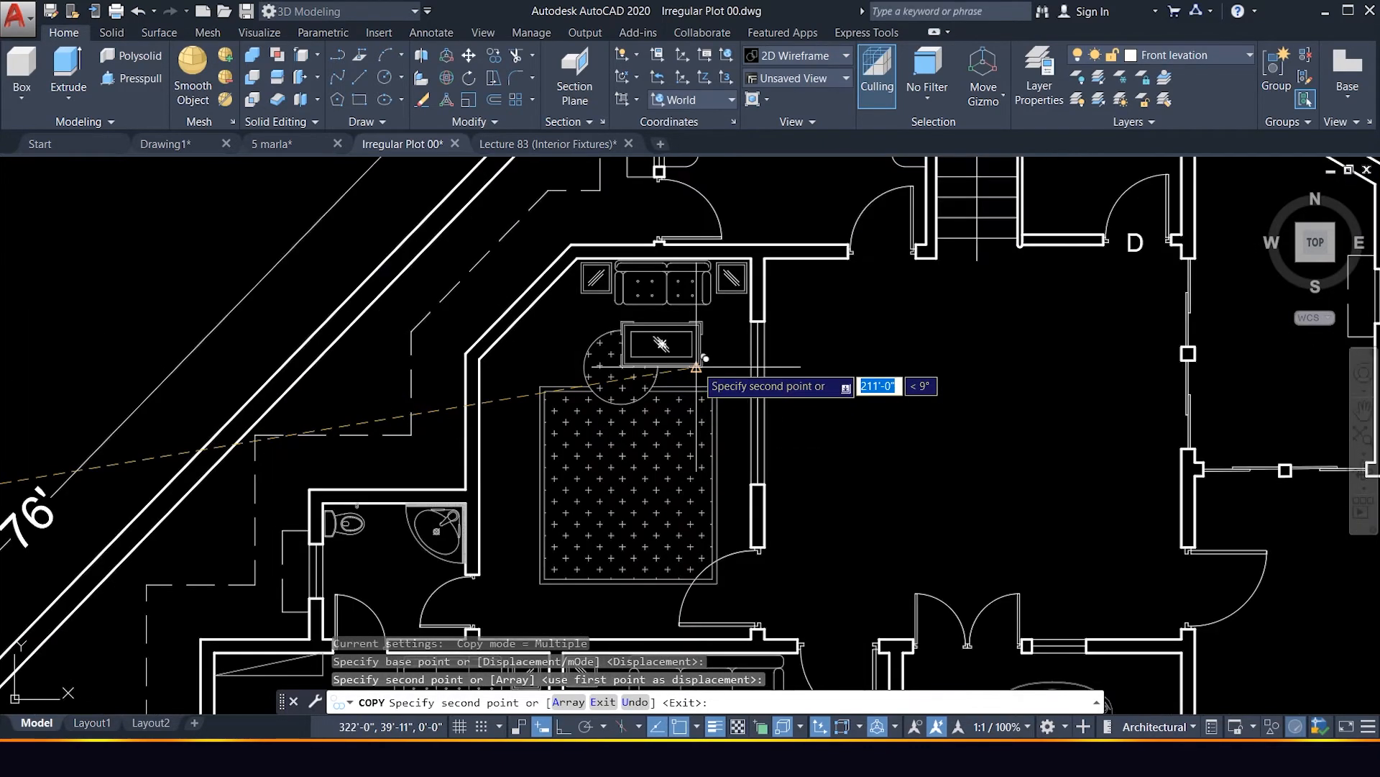
key("Escape")
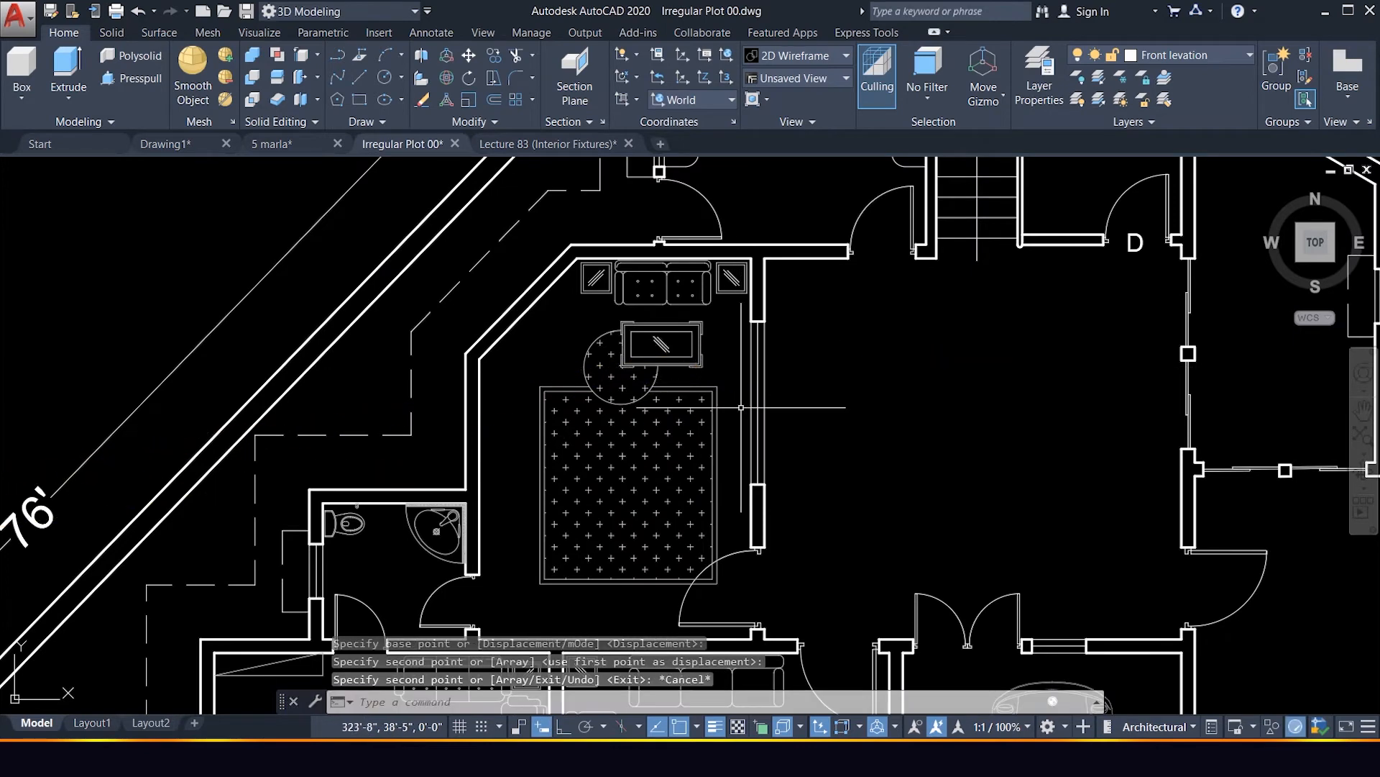
Select the round dining table and its six chairs in the central hall of the furnished plan.
scroll(747, 413, "down", 6)
scroll(546, 493, "down", 4)
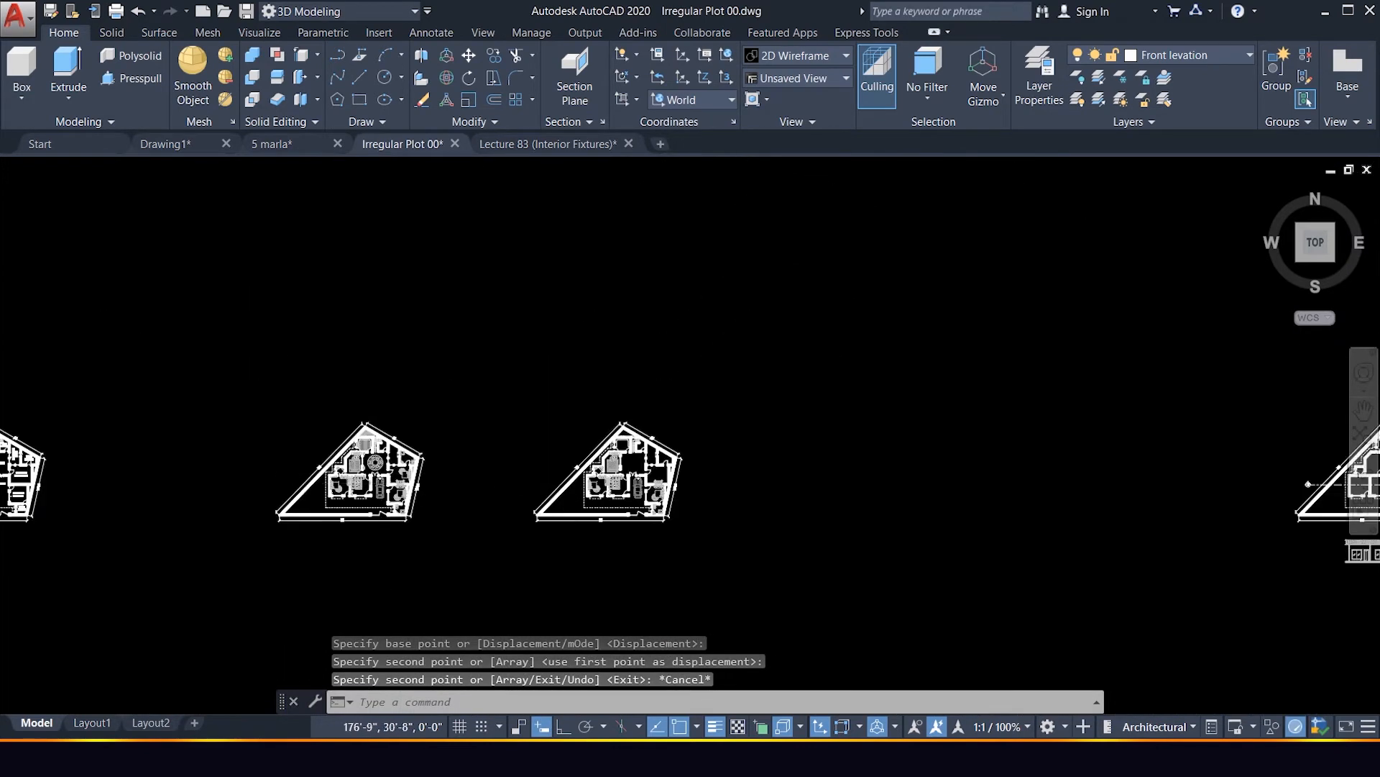
scroll(382, 473, "up", 9)
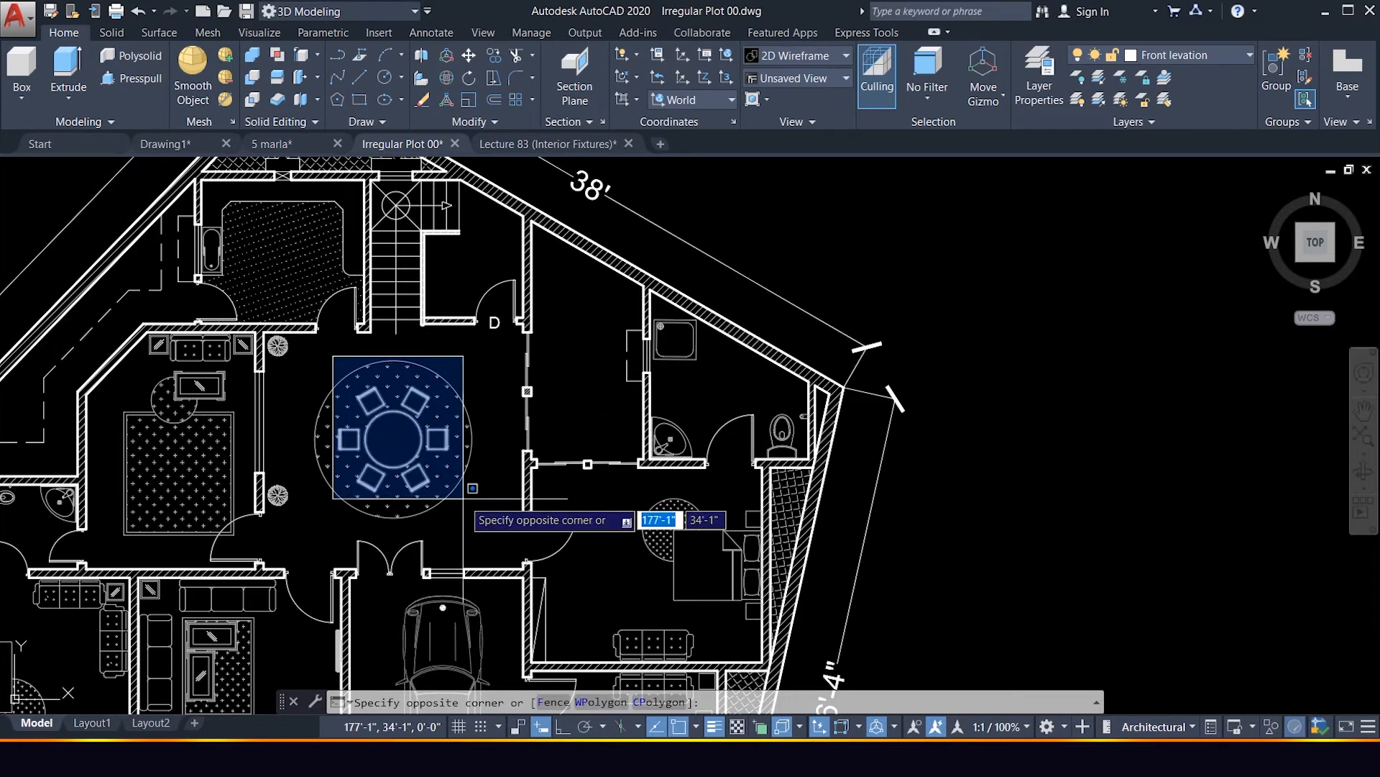
left_click(473, 488)
scroll(453, 460, "down", 2)
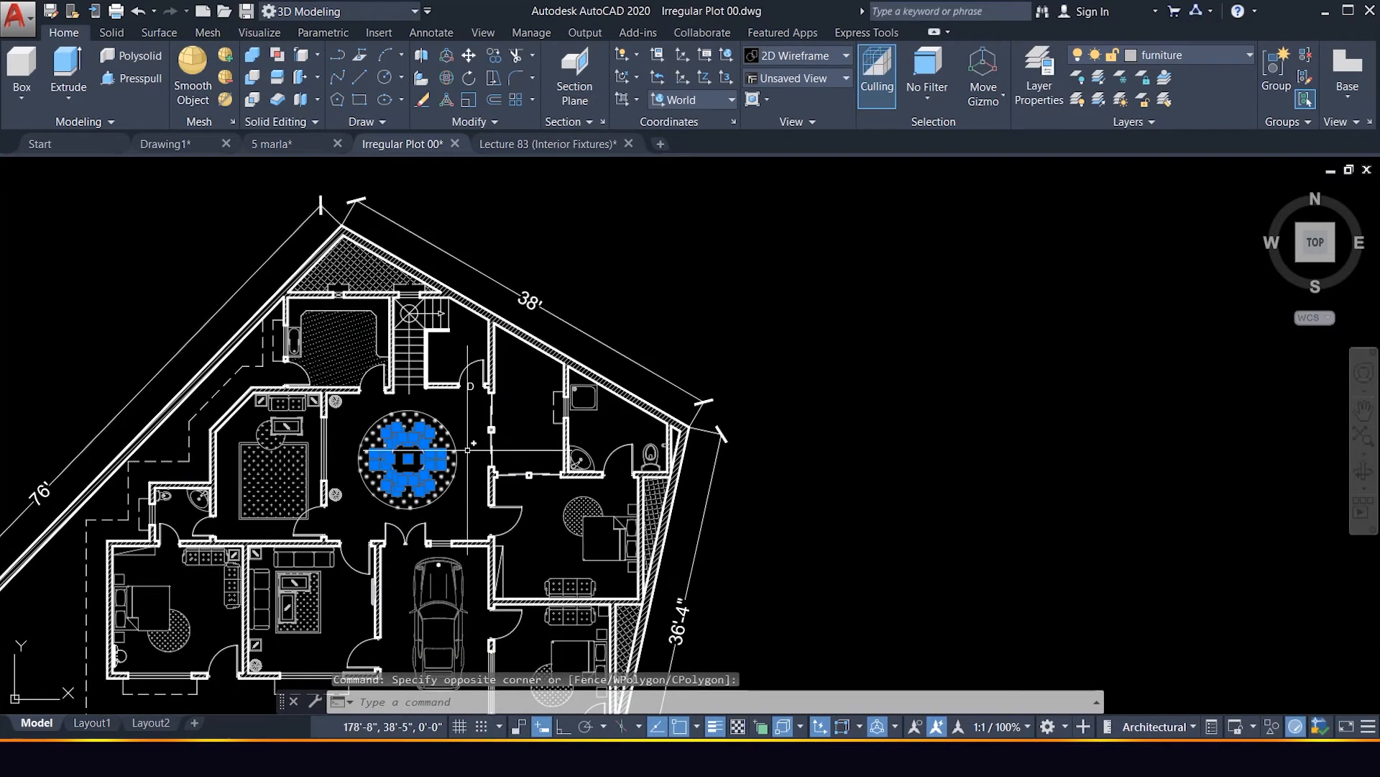
scroll(467, 451, "up", 4)
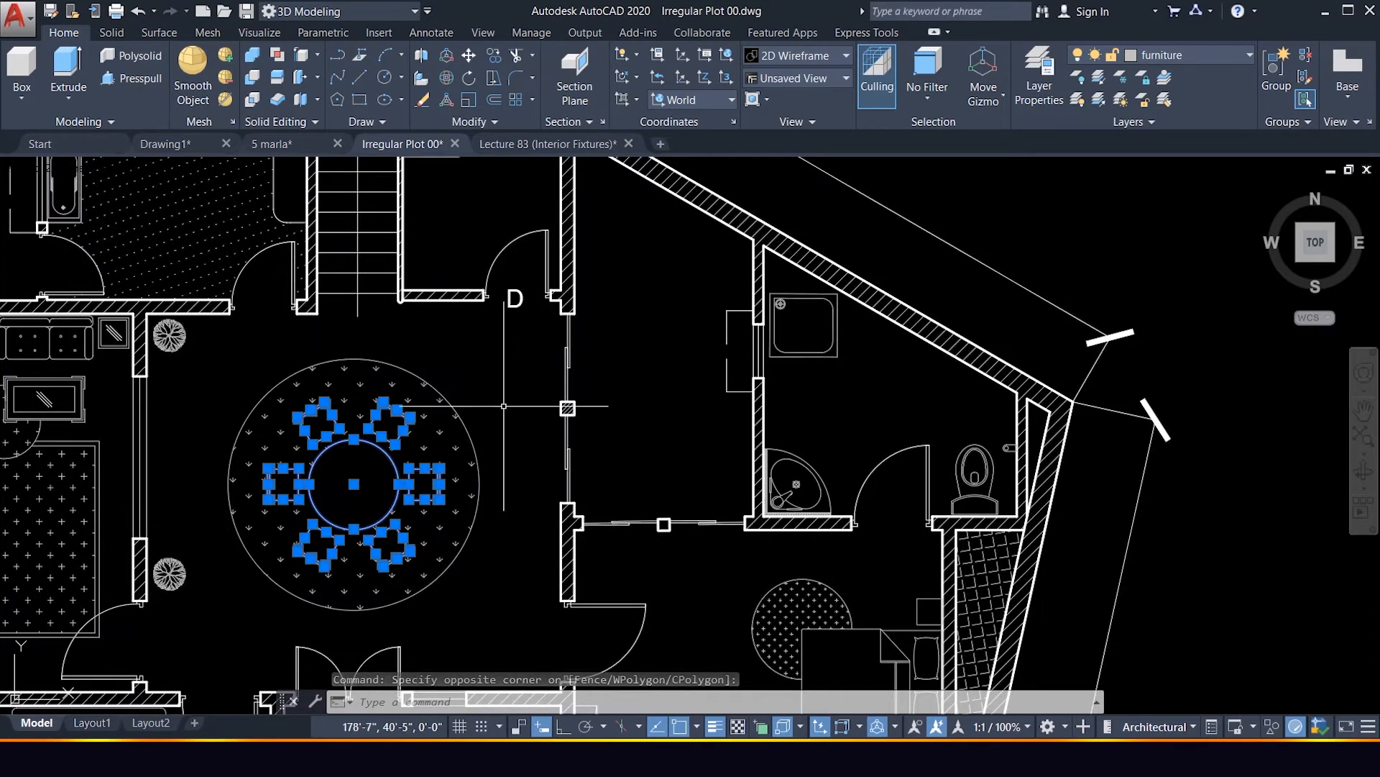
Copy the selected dining table and chairs from the furnished plot's right outer corner to the same corner of the unhatched plan.
scroll(497, 423, "down", 6)
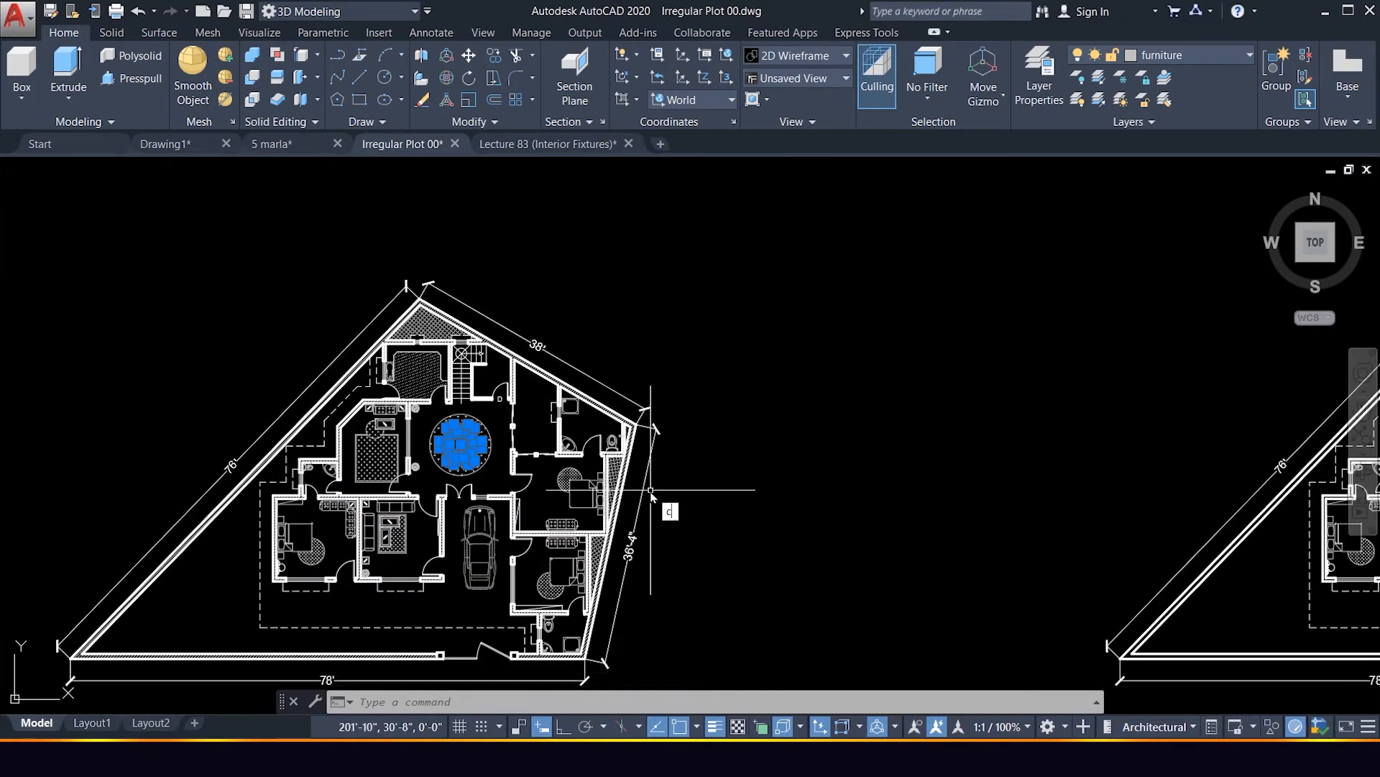
type("o")
key("Return")
scroll(633, 417, "up", 5)
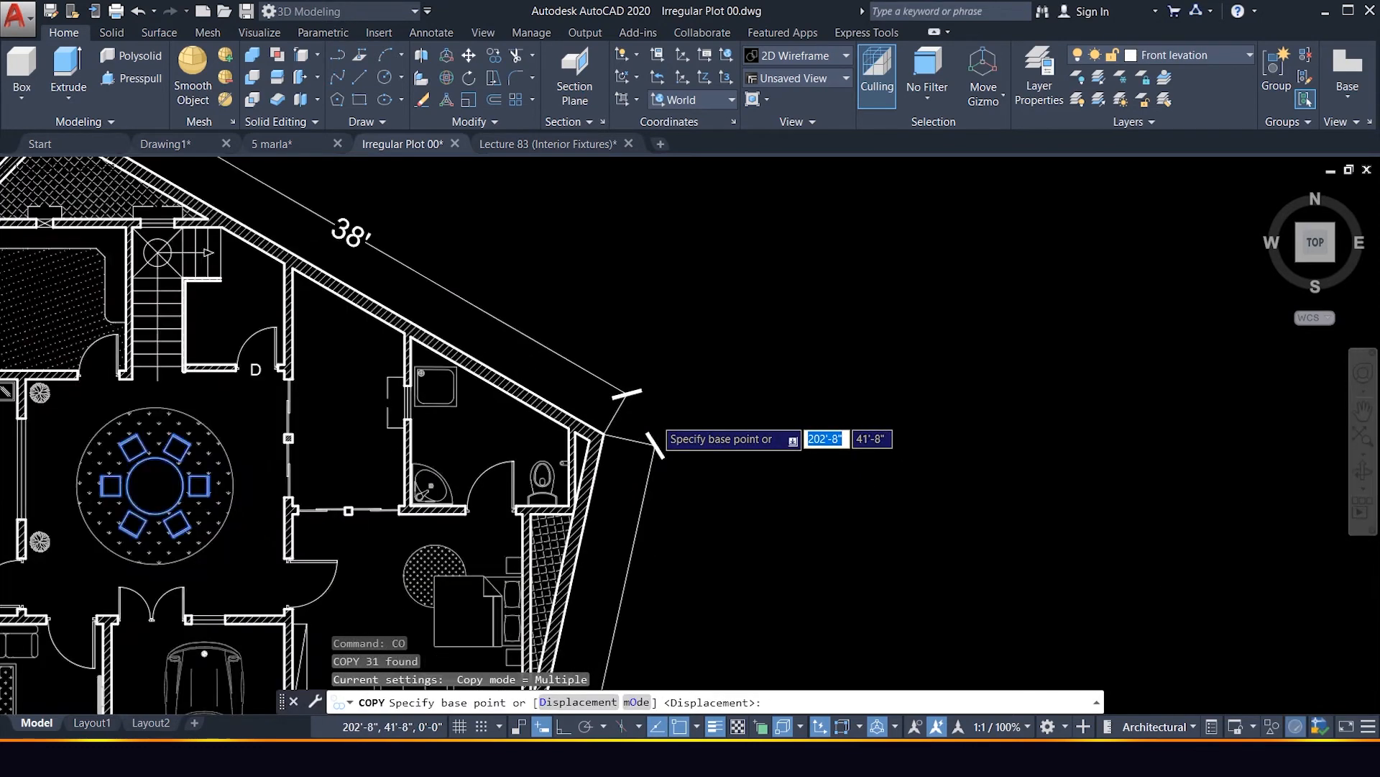
scroll(593, 438, "up", 3)
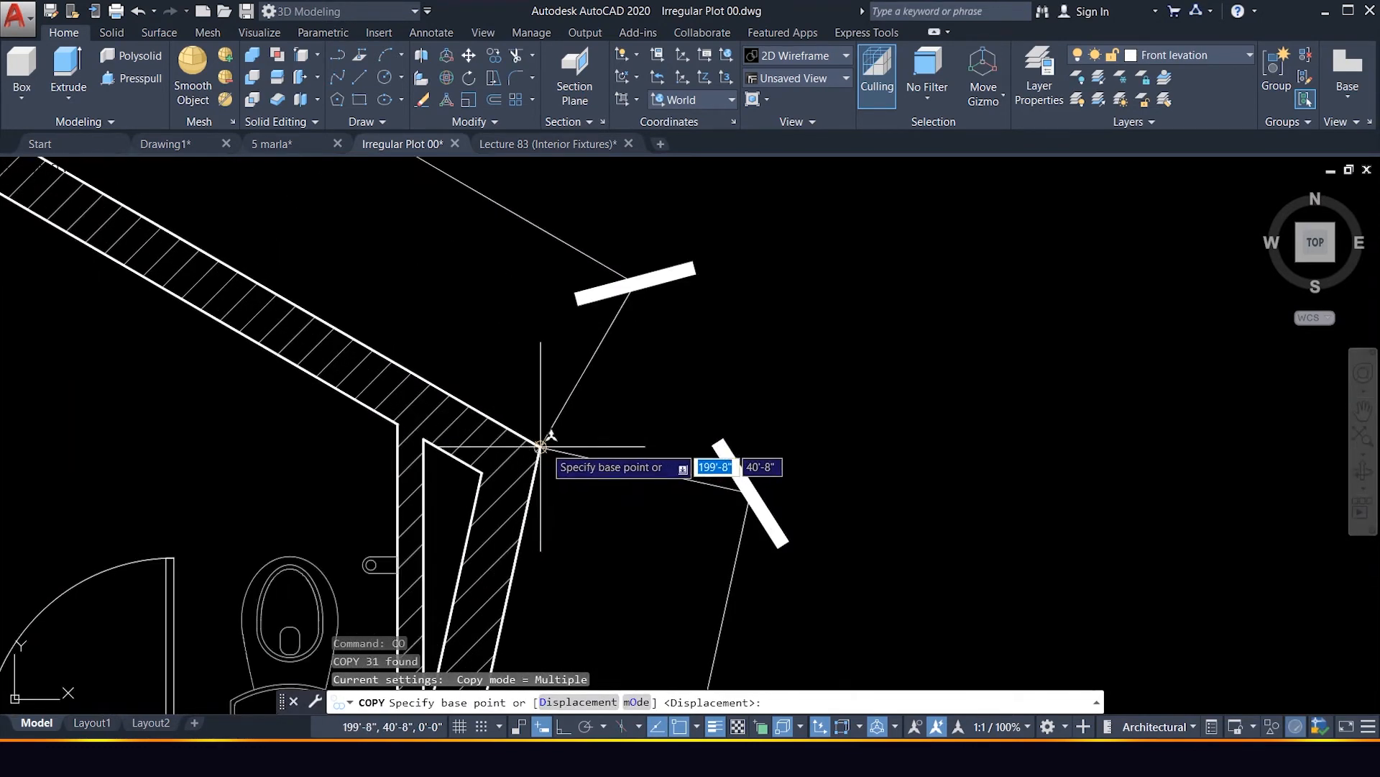
left_click(573, 441)
scroll(541, 447, "down", 8)
scroll(949, 467, "up", 2)
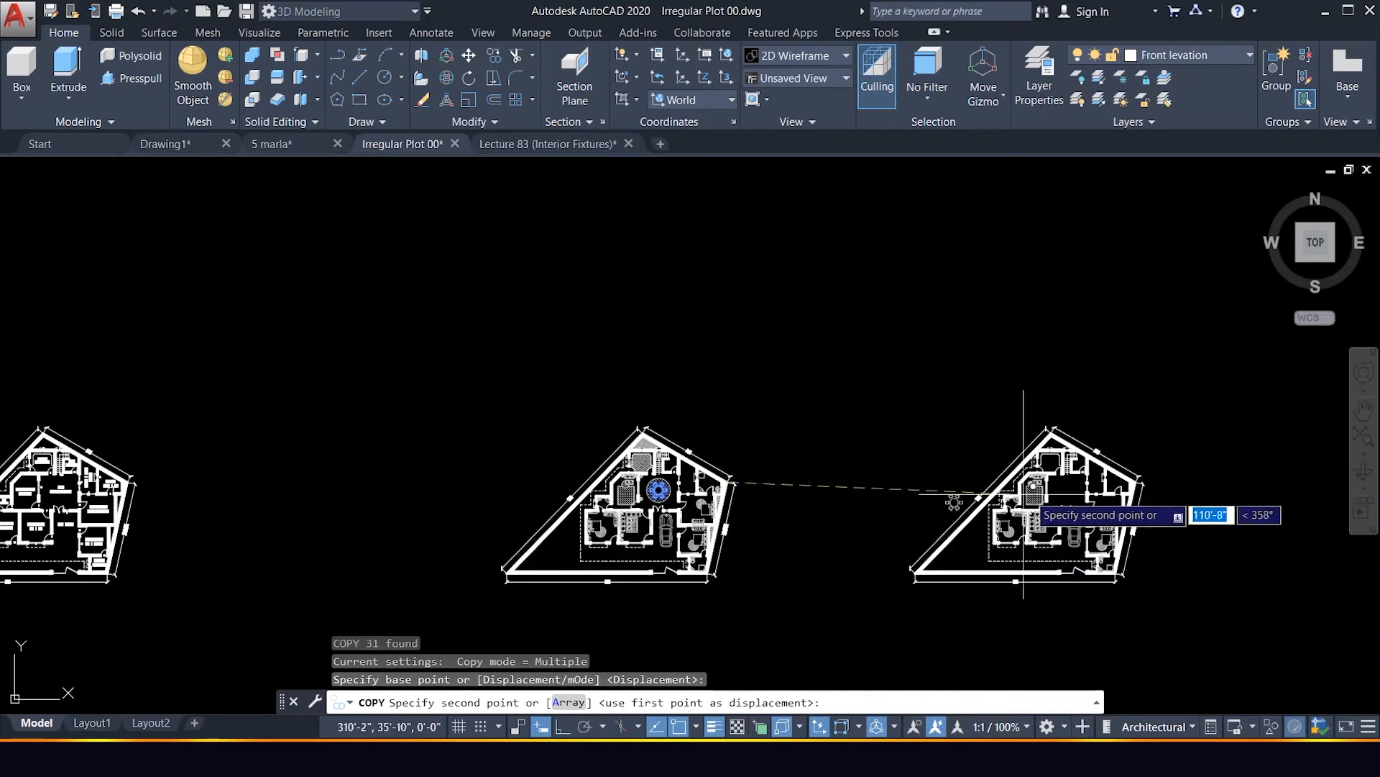
scroll(1142, 481, "up", 6)
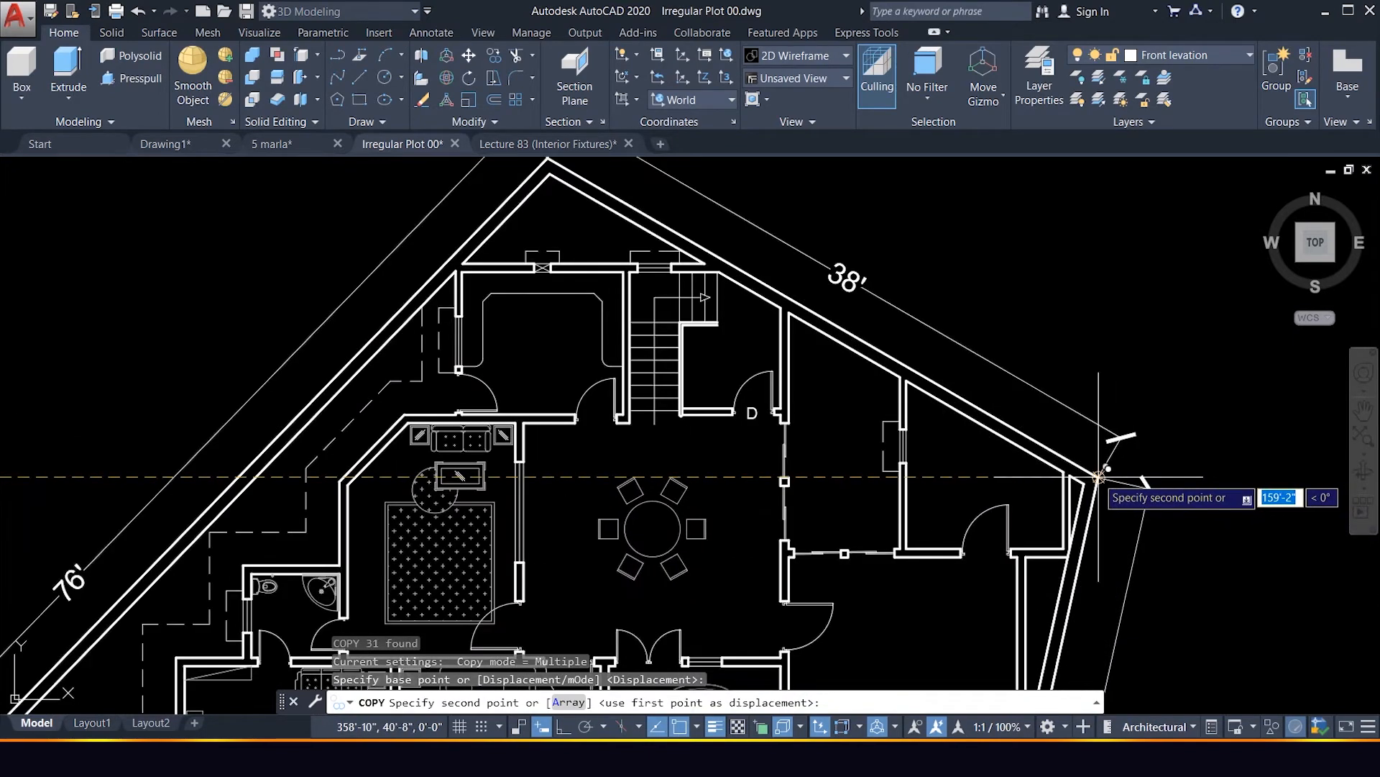
left_click(1098, 477)
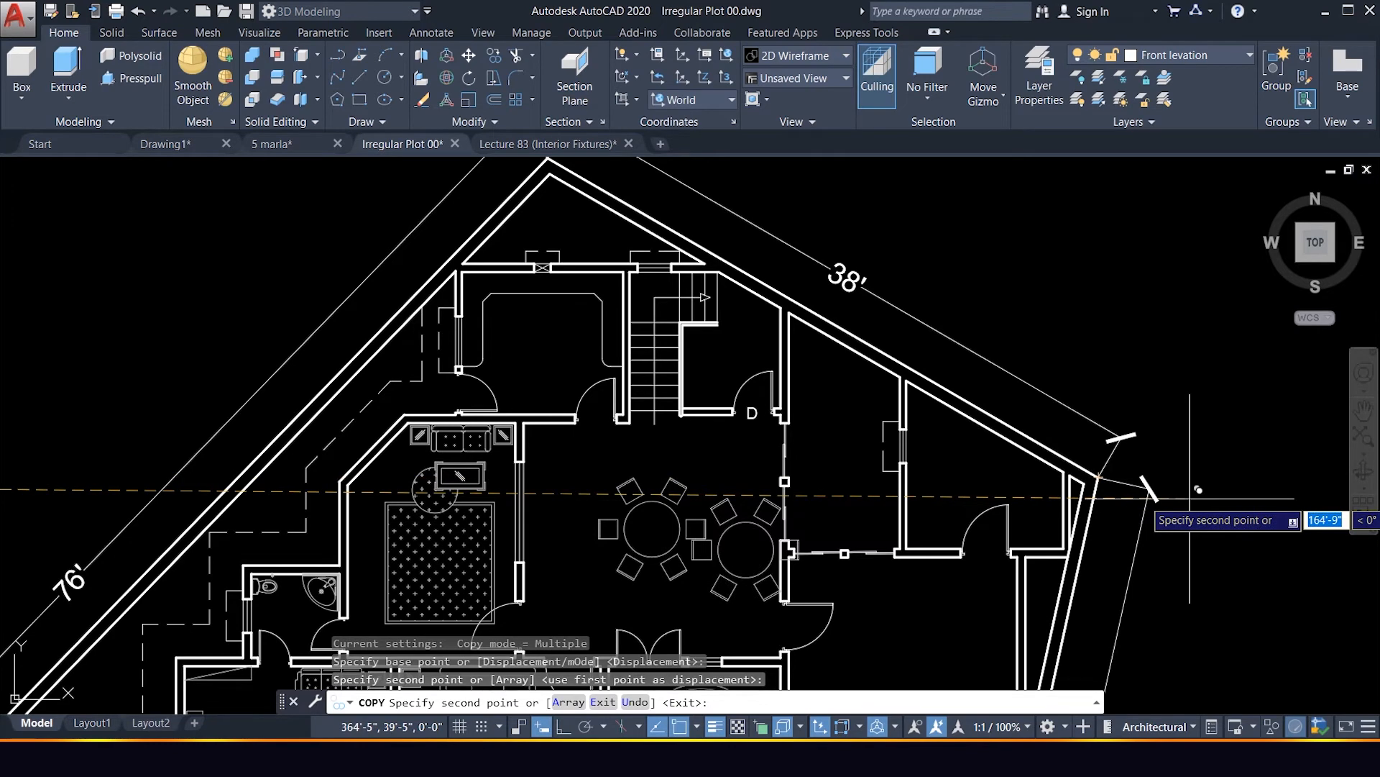
key("Escape")
Move the entire furnished, hatched plan about 65 feet horizontally so it sits beside the unhatched plan.
scroll(661, 510, "down", 10)
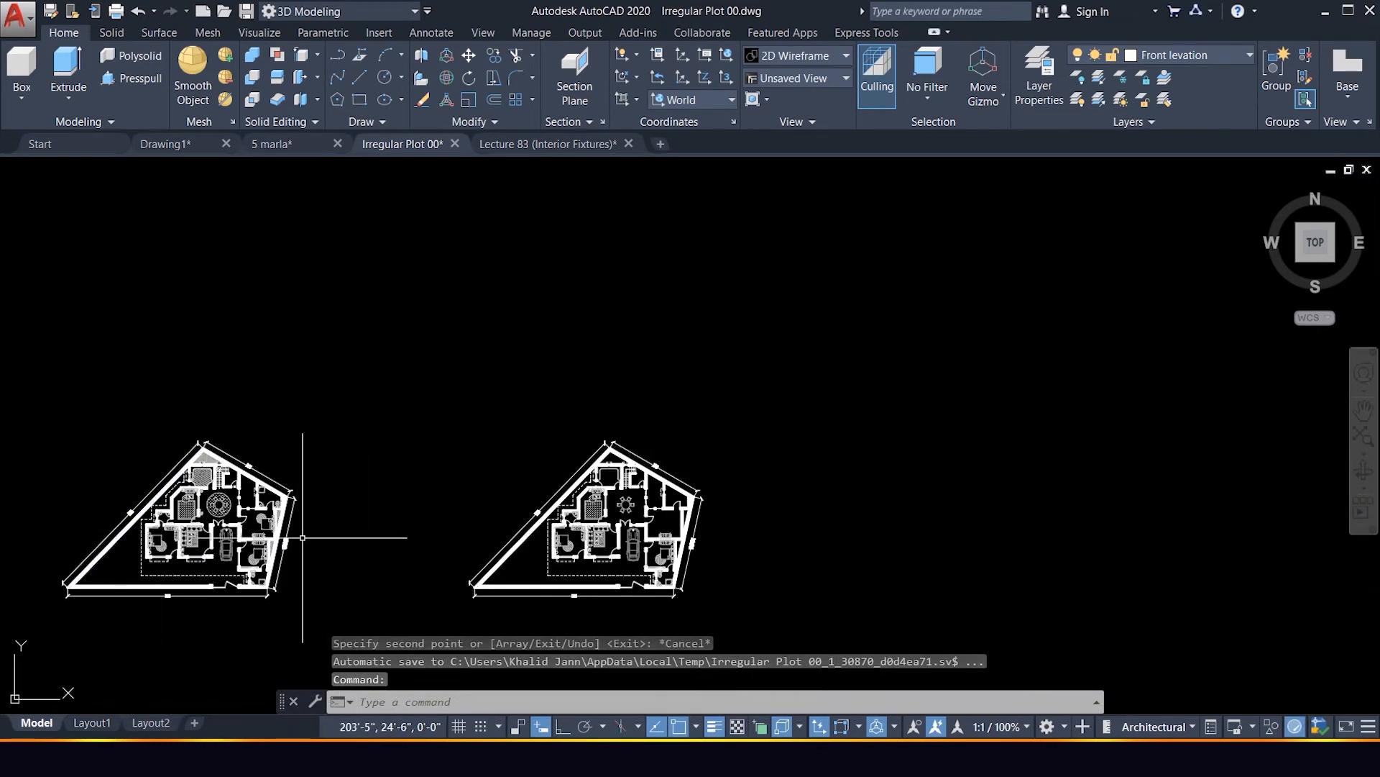
scroll(470, 463, "down", 4)
left_click(293, 437)
left_click(416, 564)
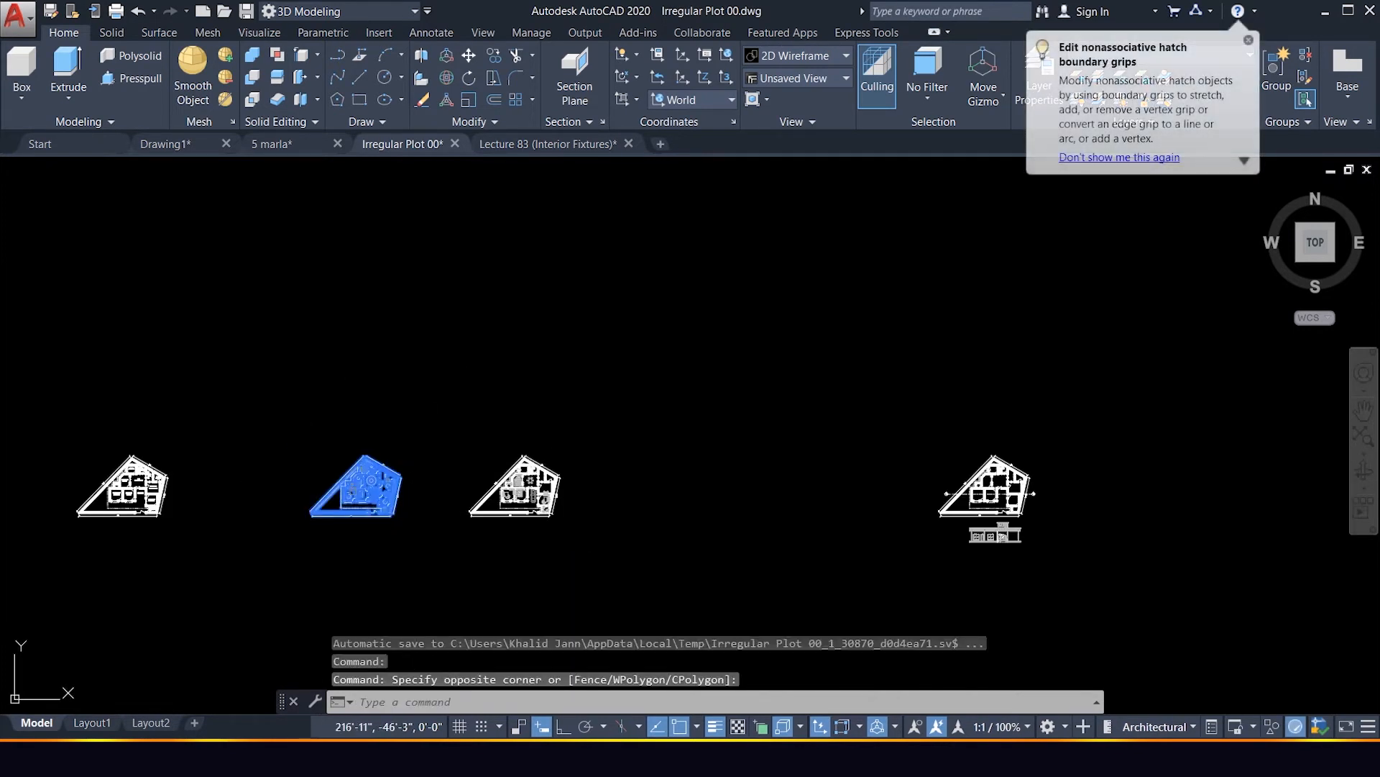
type("m")
key("Return")
left_click(338, 565)
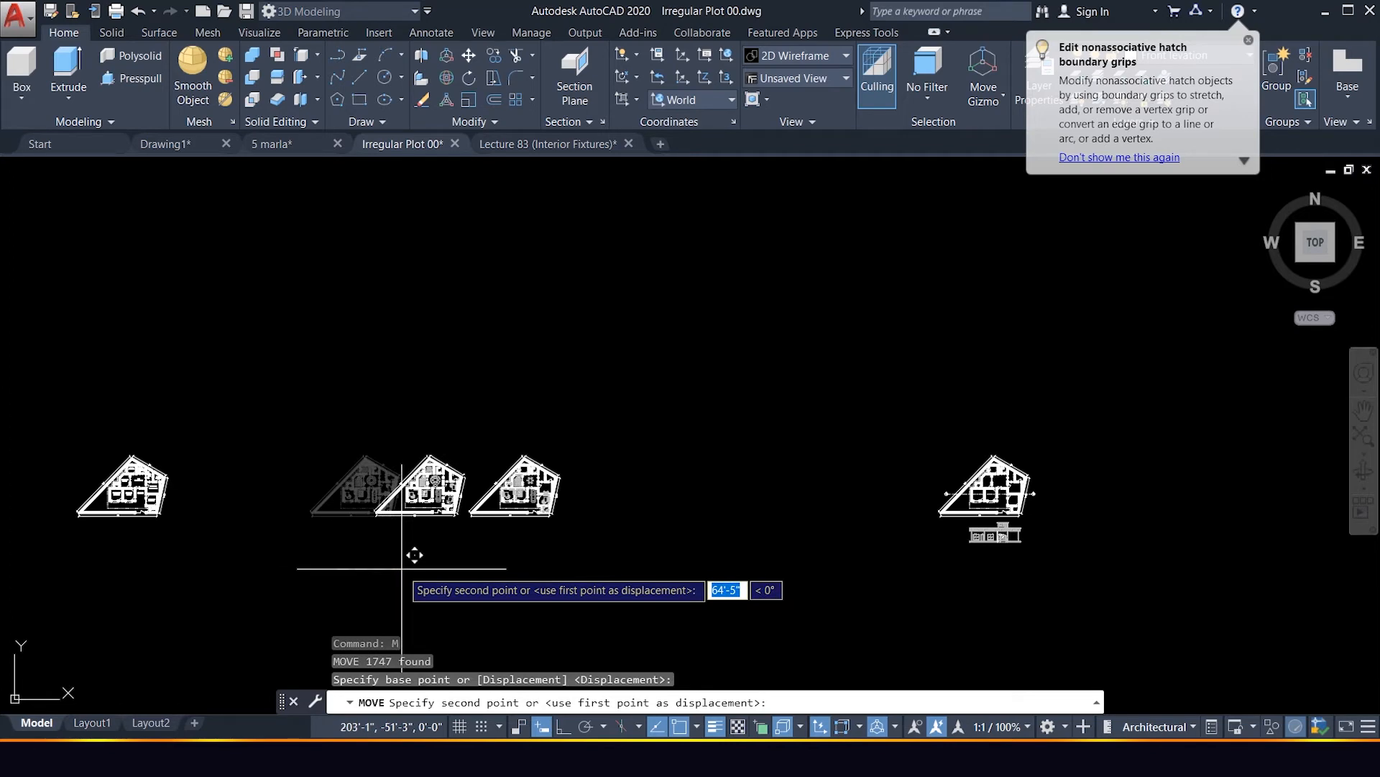
key("F8")
left_click(404, 570)
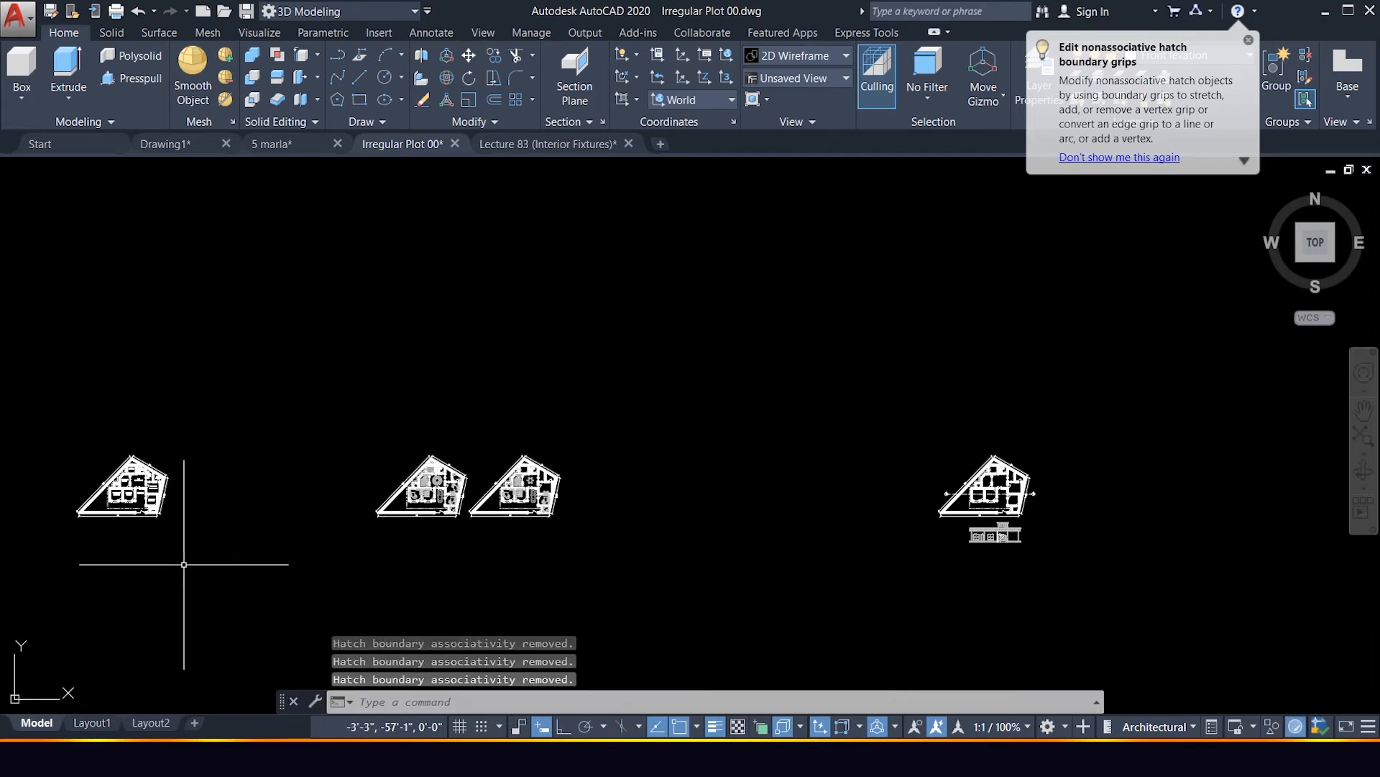
Select the round carpet and its hatch under the hall's dining table, plus both potted plants beside the lounge wall, in the furnished plan.
scroll(469, 511, "up", 7)
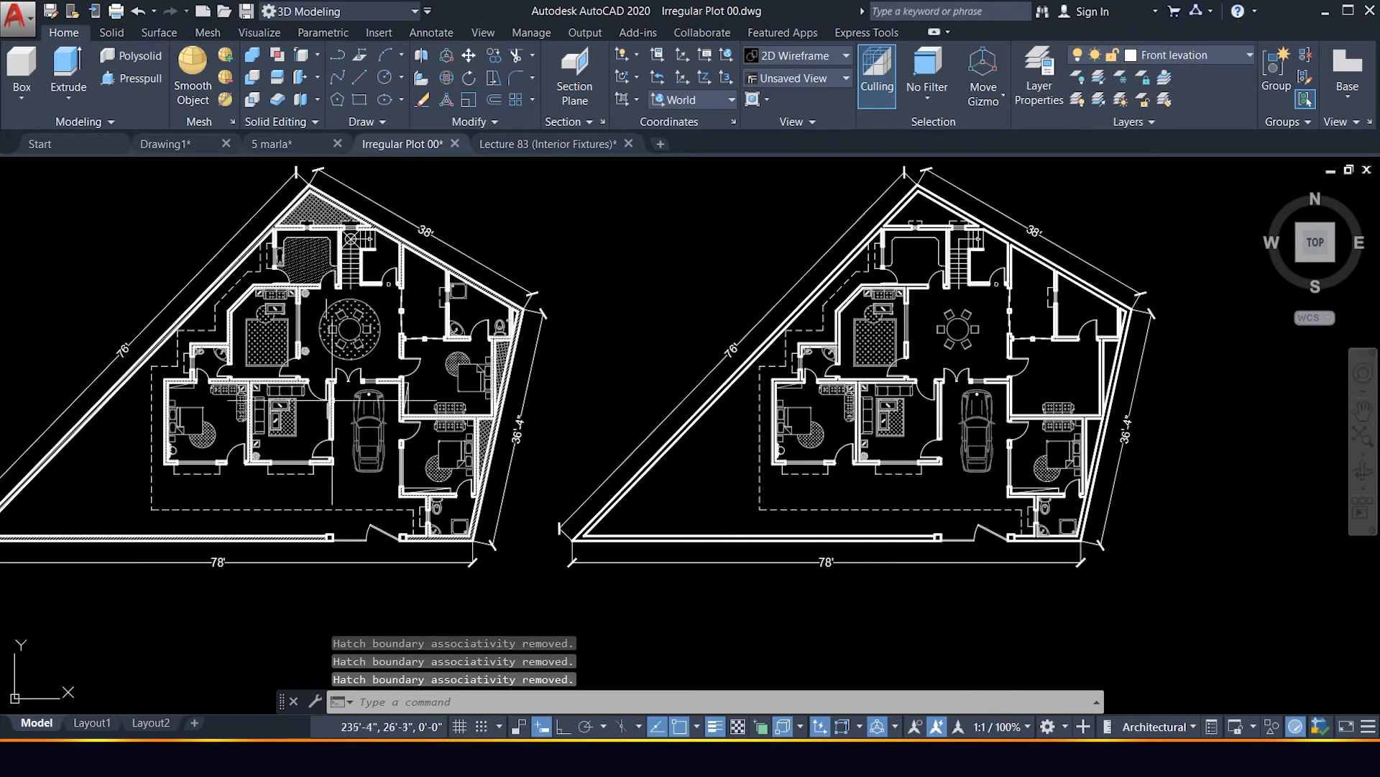
scroll(333, 361, "up", 2)
left_click(304, 256)
left_click(408, 365)
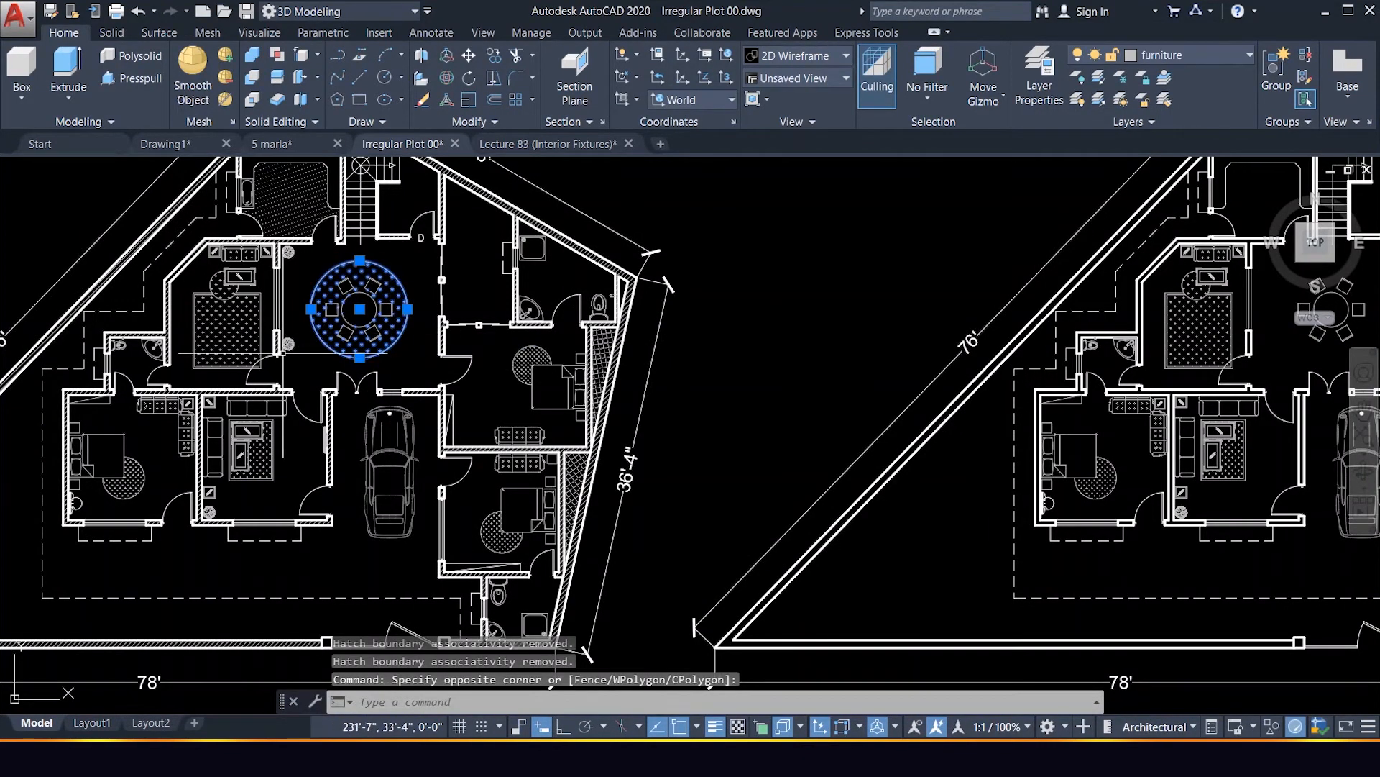
scroll(282, 353, "up", 4)
left_click(237, 339)
left_click(359, 411)
scroll(369, 424, "down", 4)
scroll(359, 236, "up", 5)
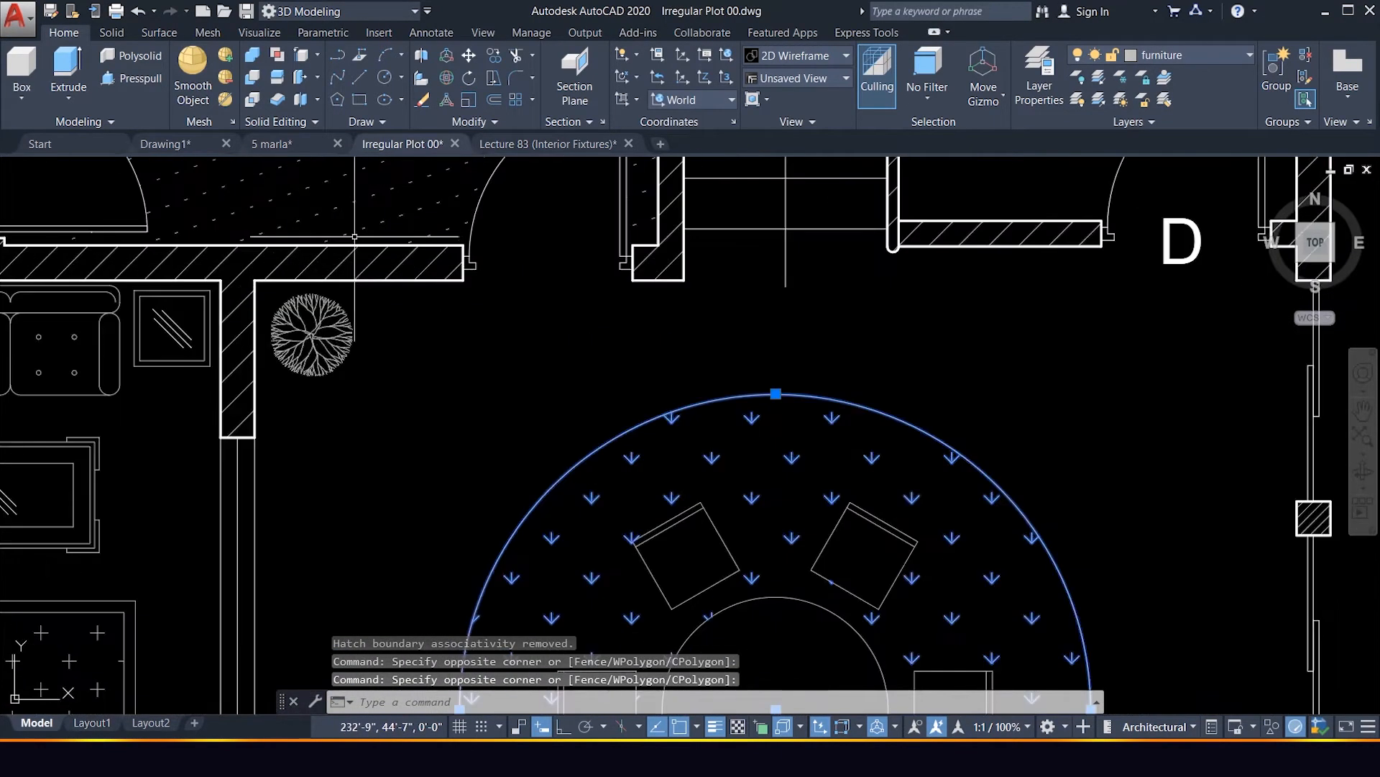
left_click(263, 213)
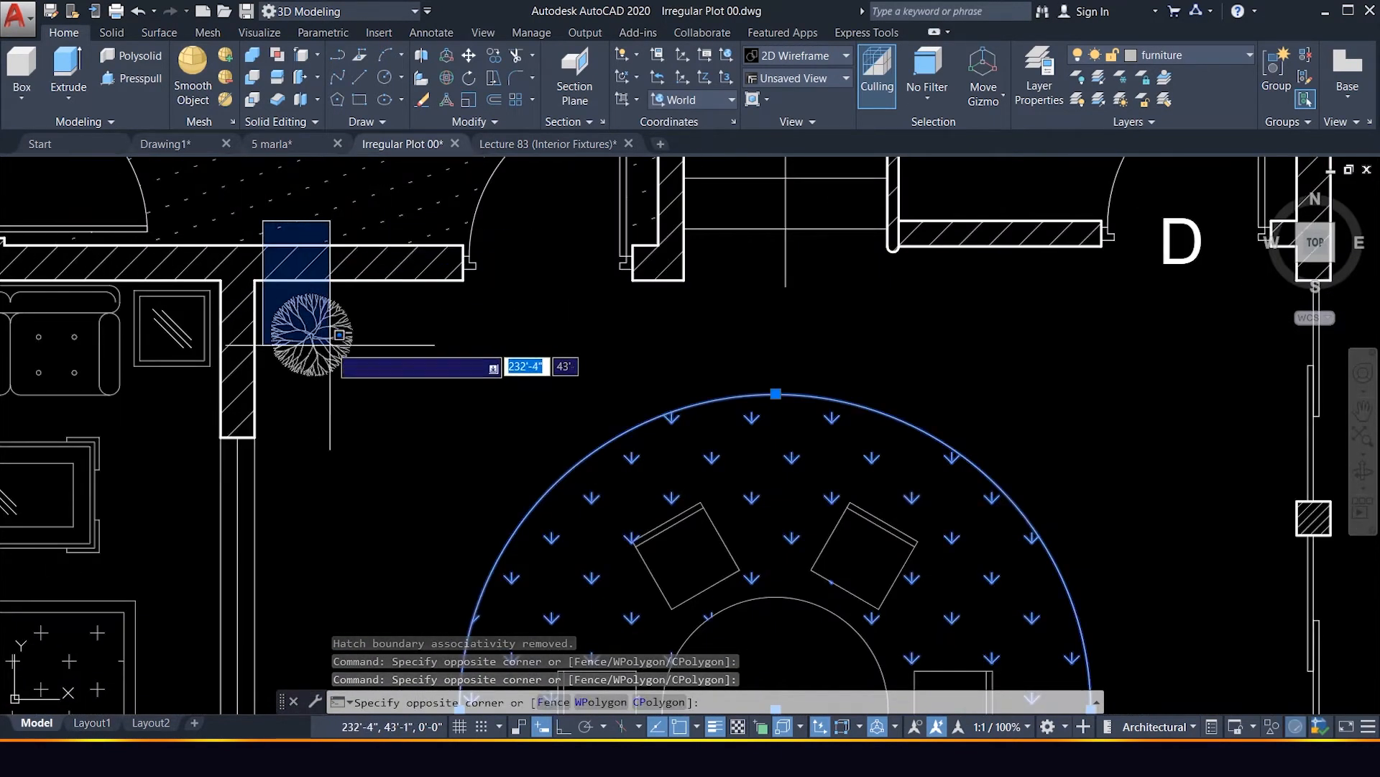
left_click(370, 388)
scroll(370, 388, "down", 5)
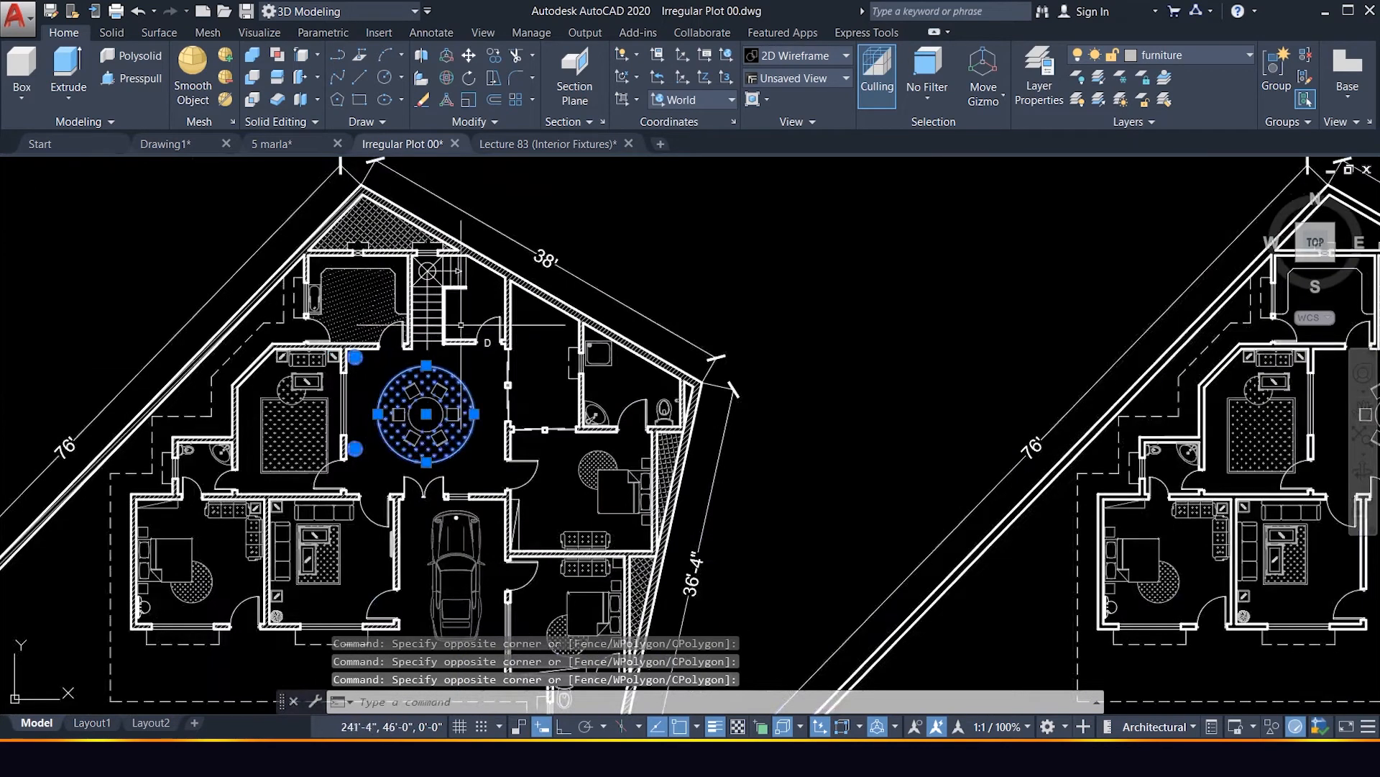
Copy the selected carpet and plants from the wall corner at the foot of the stairs to the matching corner in the unhatched plan.
type("co")
key("Return")
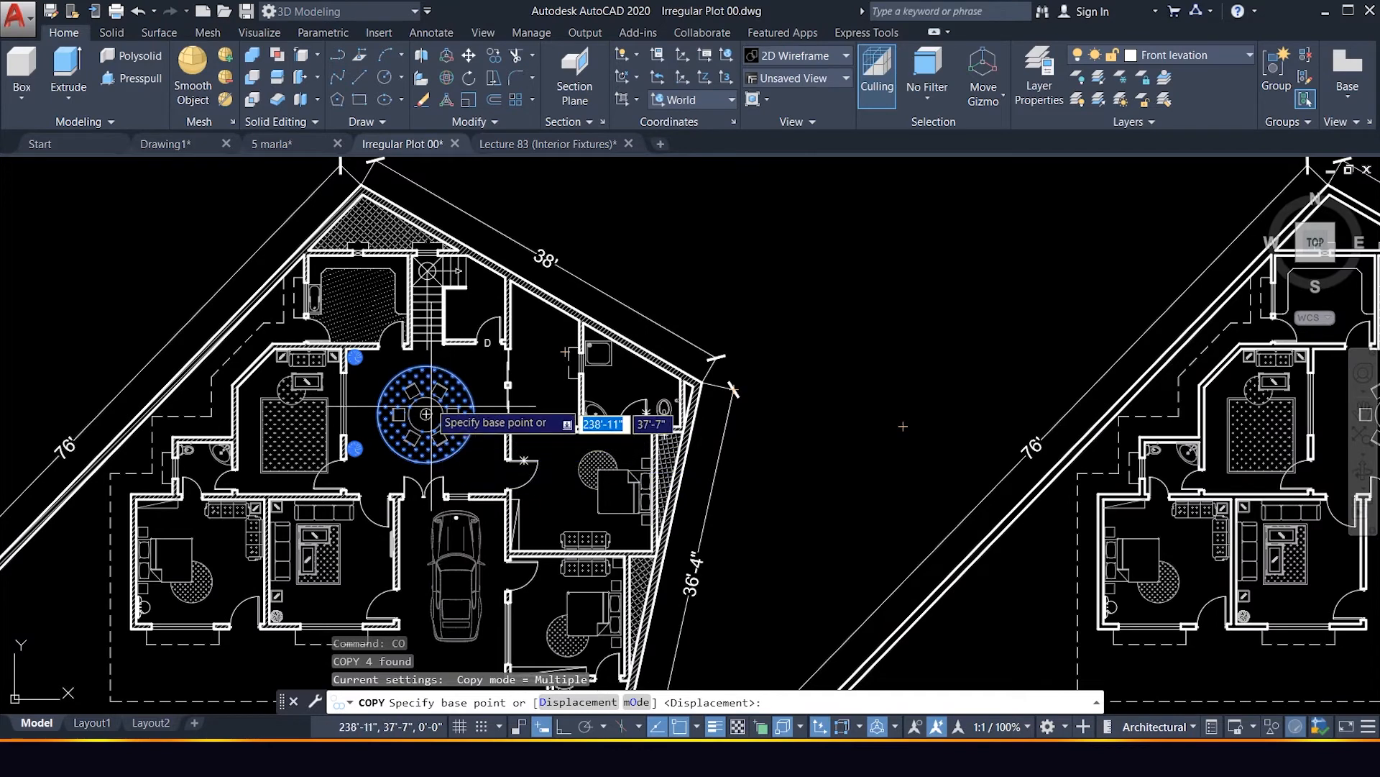
scroll(416, 355, "up", 2)
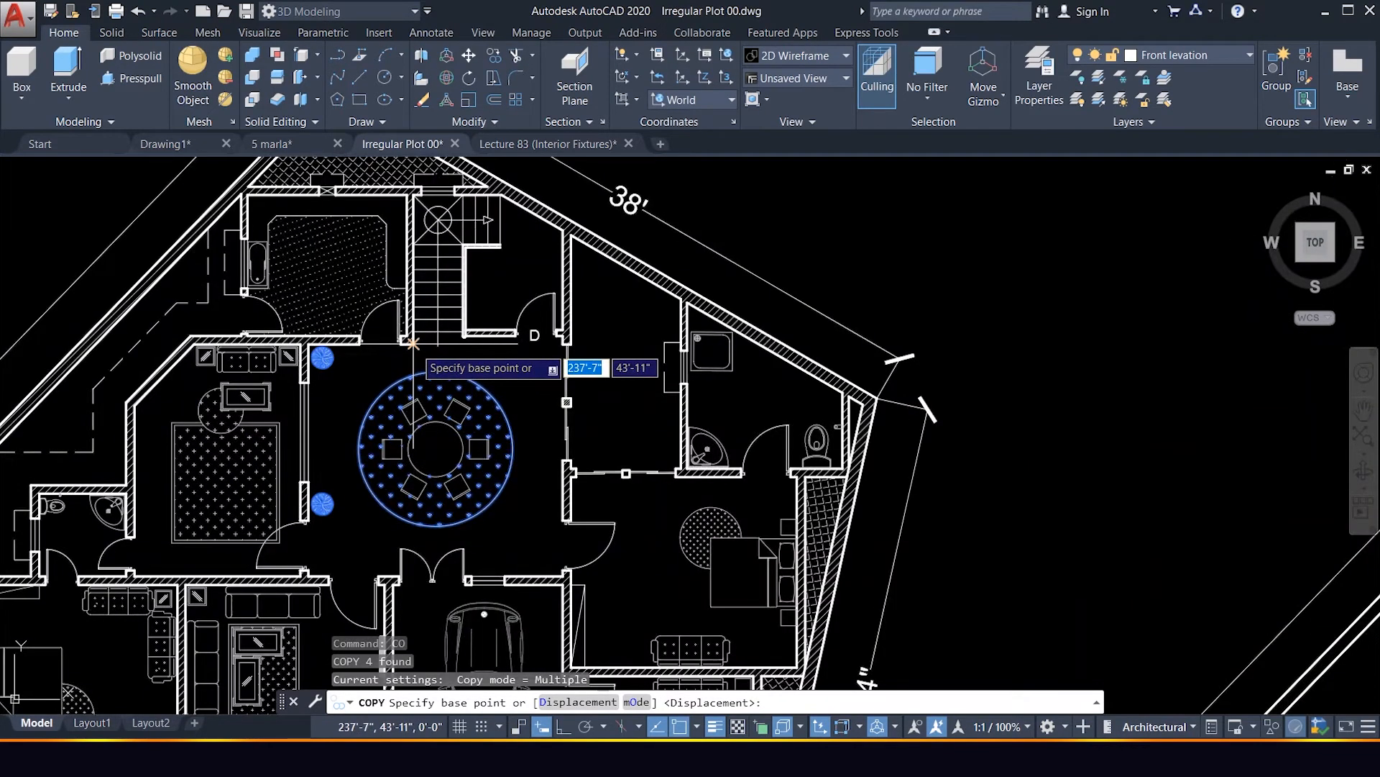
left_click(413, 345)
scroll(496, 394, "down", 5)
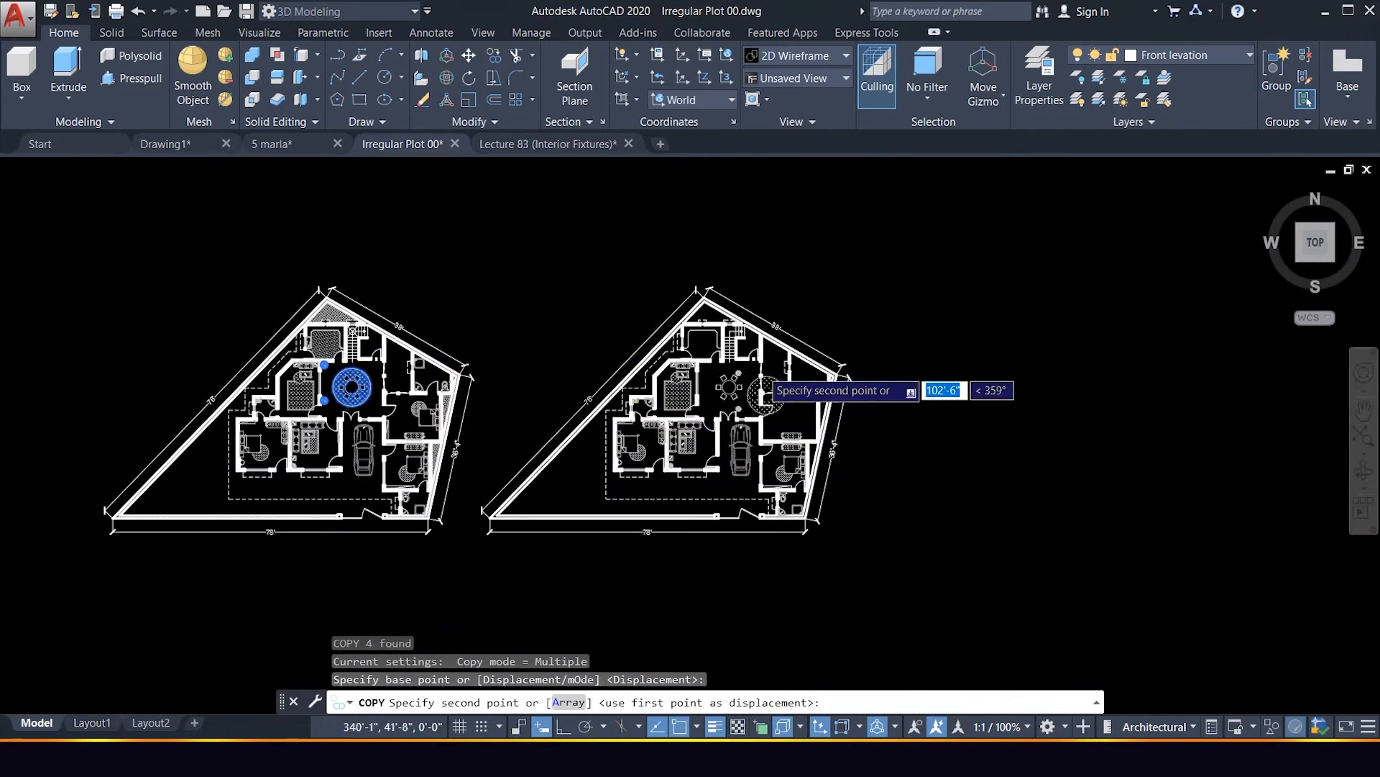
scroll(760, 390, "up", 2)
scroll(719, 389, "up", 4)
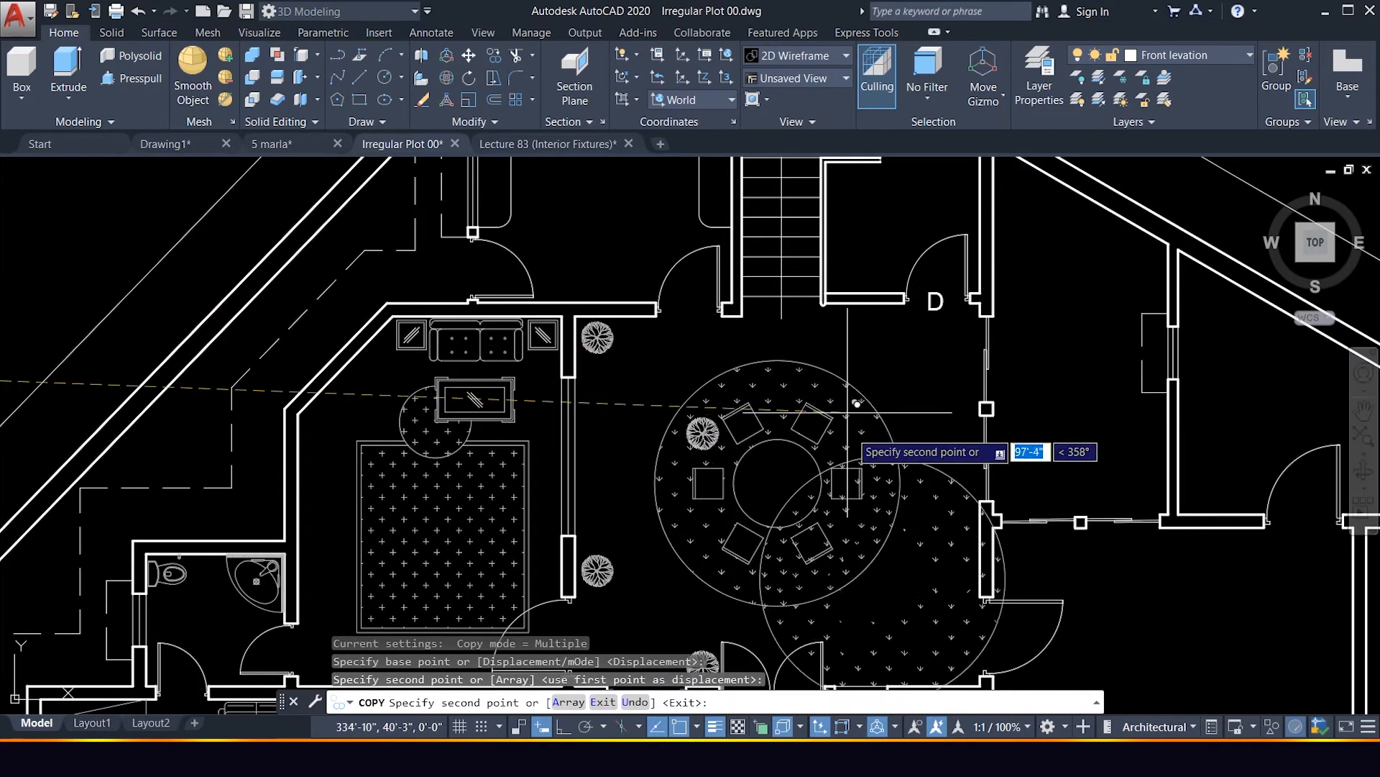
key("Escape")
Select the bed, both bedside tables and the round hatched rug in the furnished plan's upper right-hand bedroom.
scroll(754, 344, "down", 3)
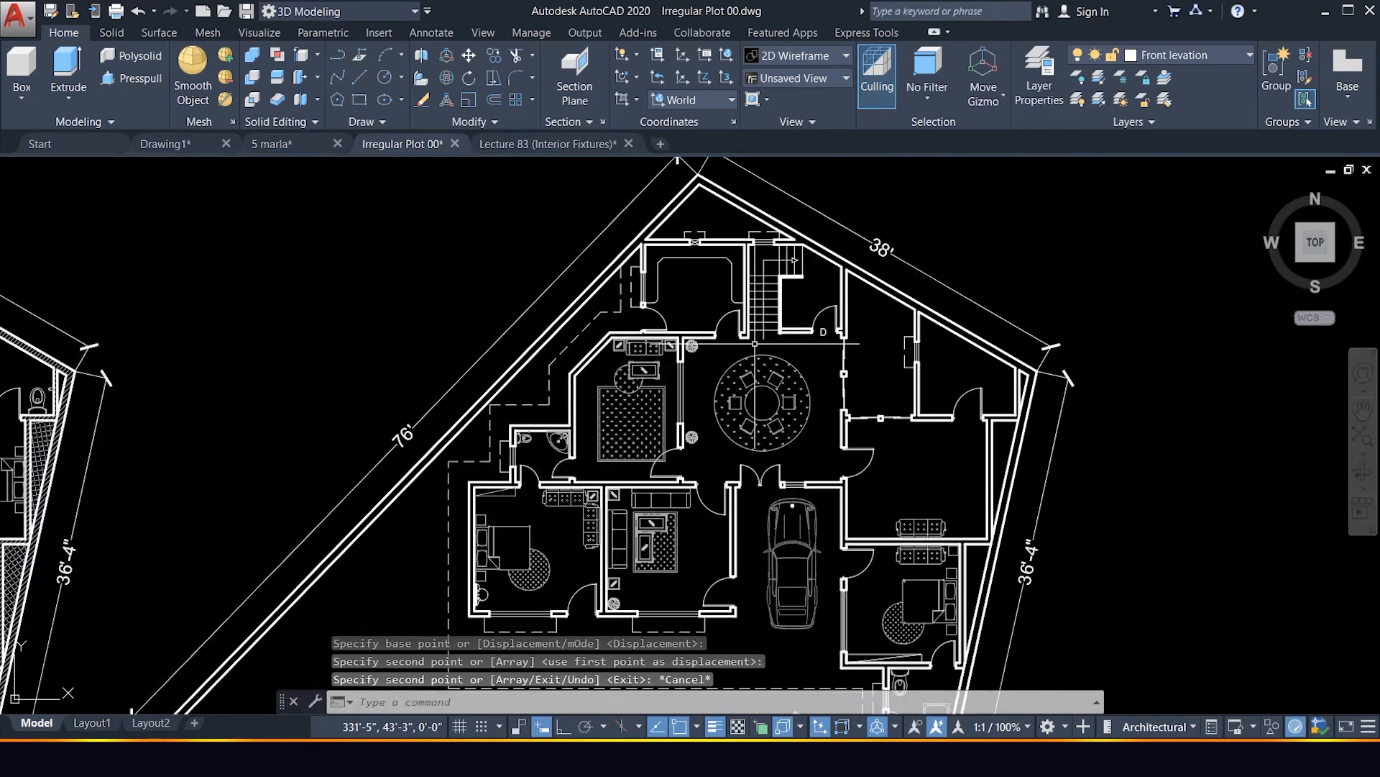
scroll(759, 324, "down", 5)
scroll(453, 446, "up", 5)
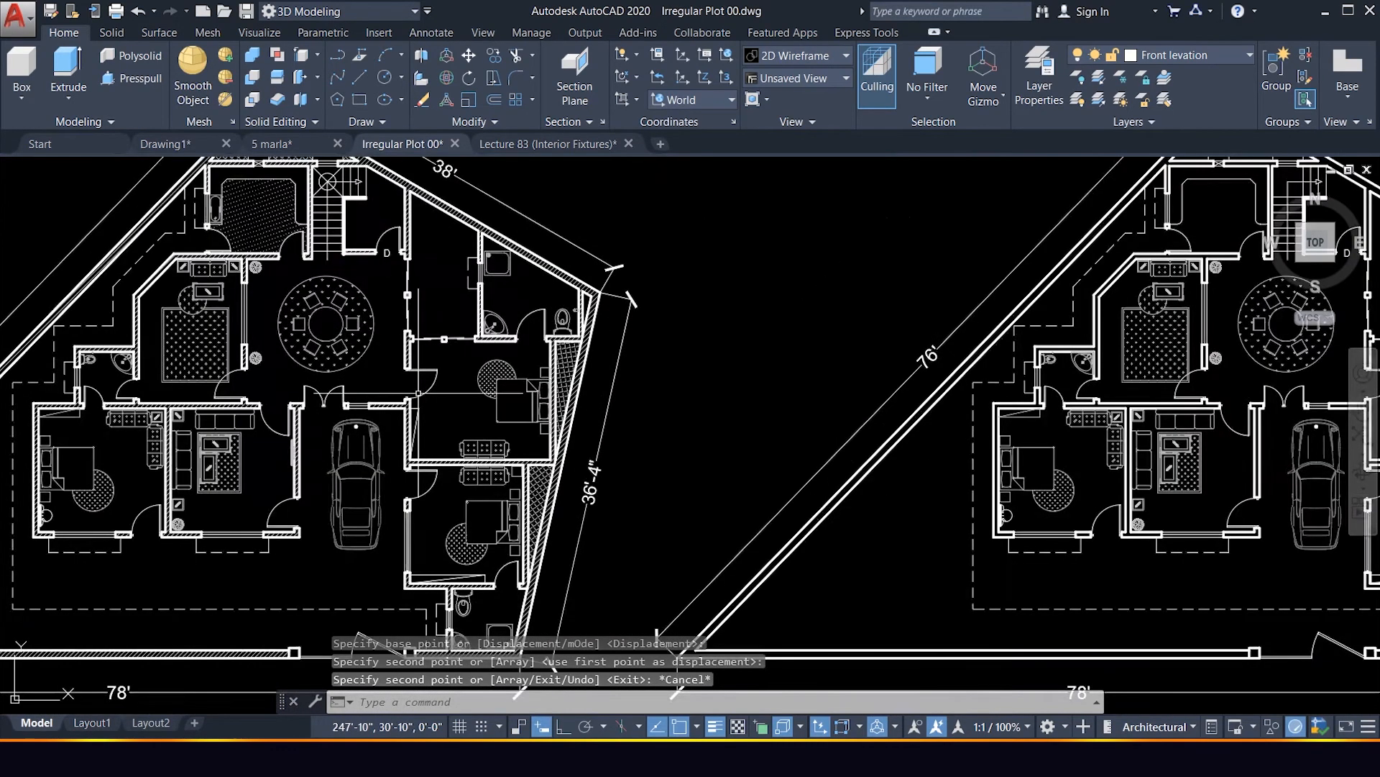
scroll(431, 403, "down", 3)
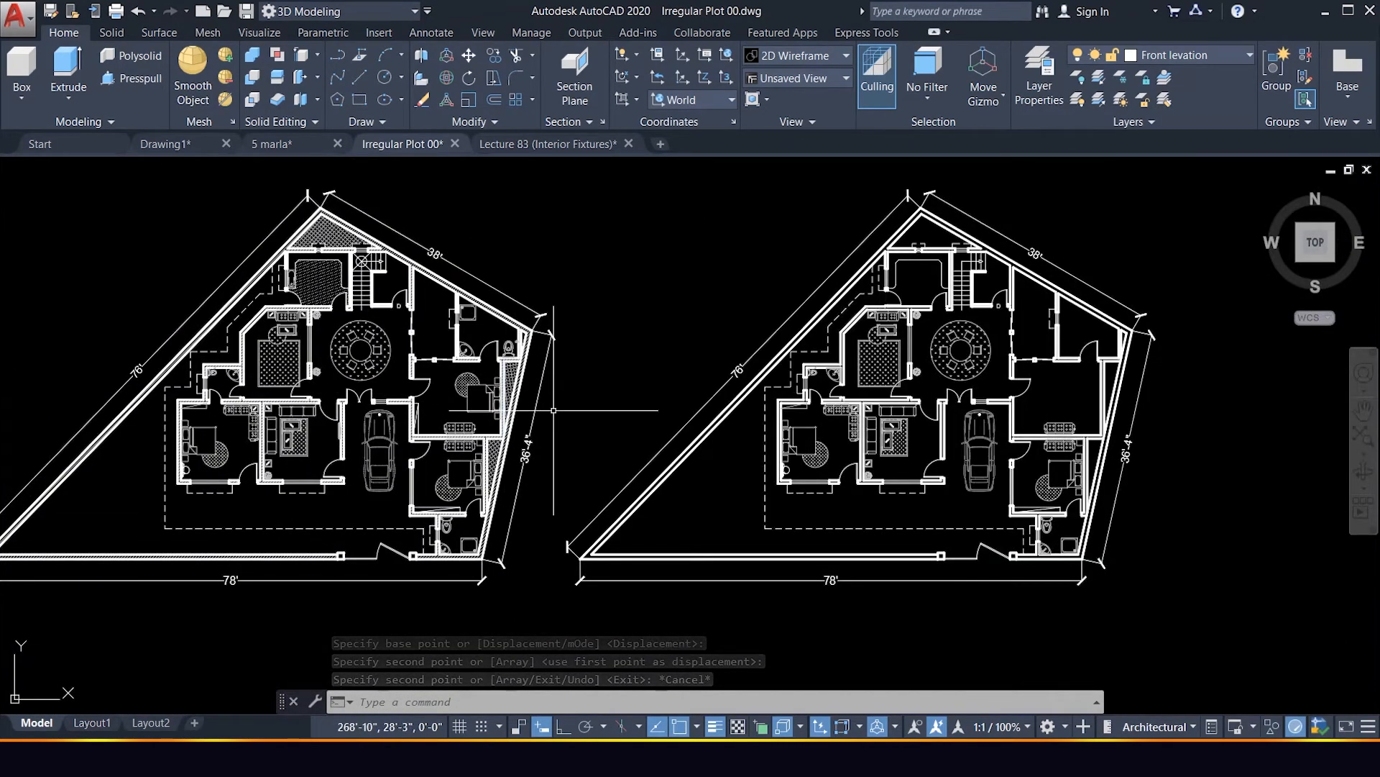
scroll(539, 407, "up", 4)
left_click(269, 303)
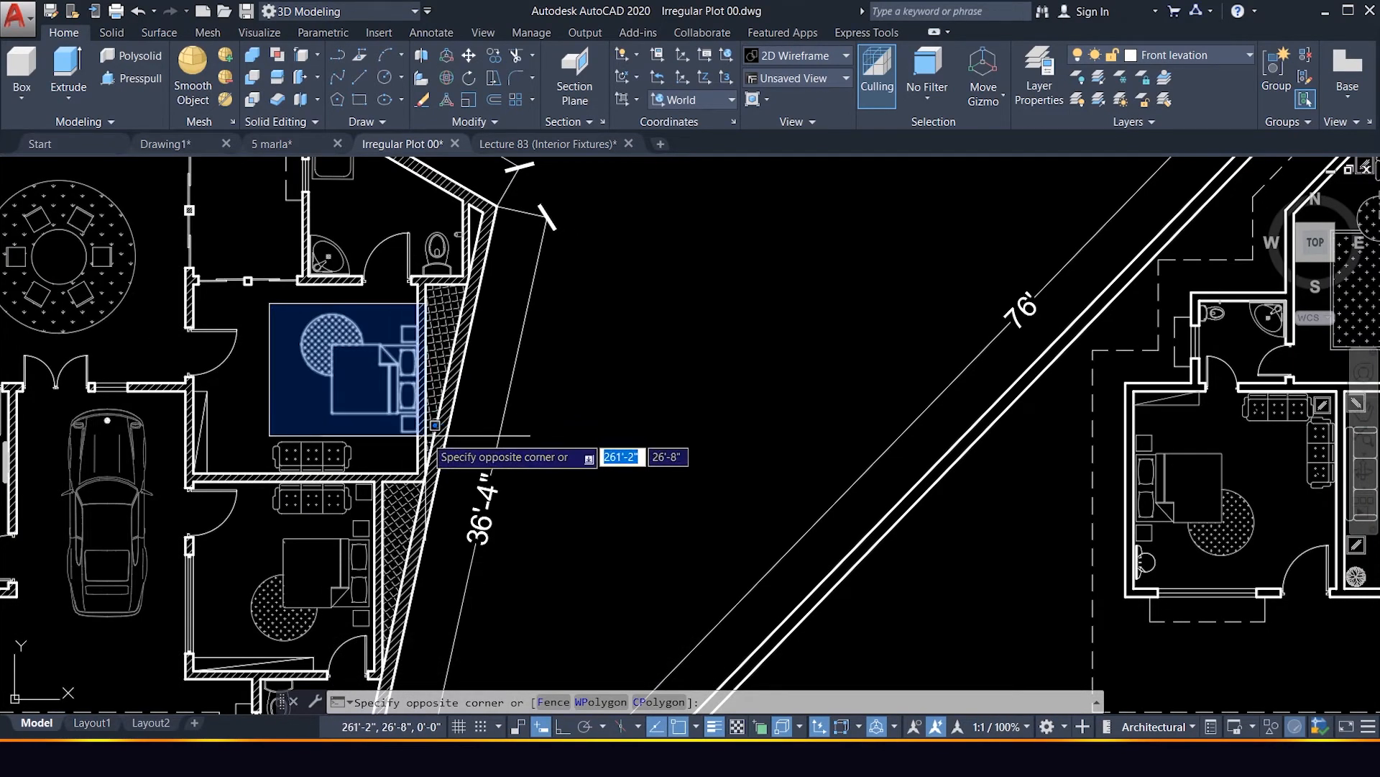
left_click(432, 425)
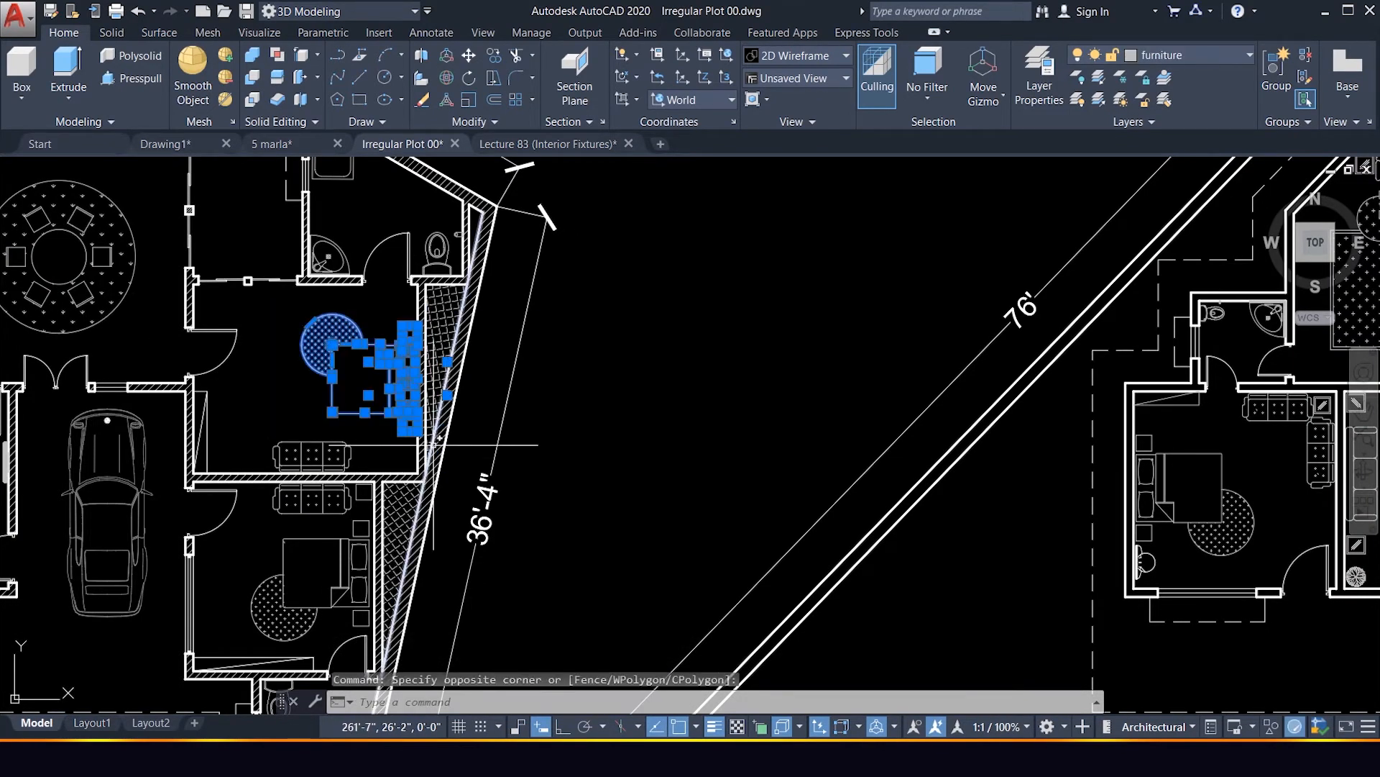
Copy the selected bed, bedside tables and round rug into the unhatched plan, using the midpoint of the parked car's rear panel as matching reference.
type("c")
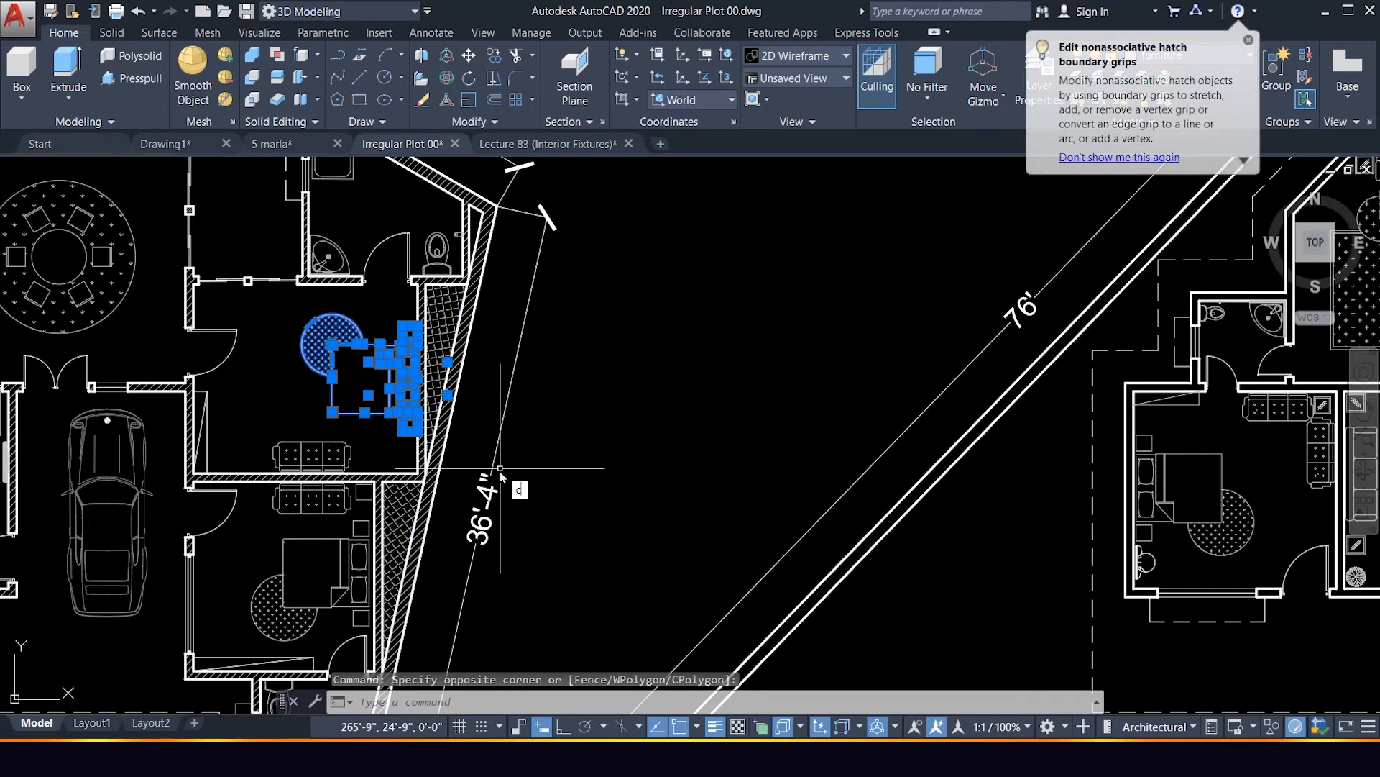
type("o")
key("Return")
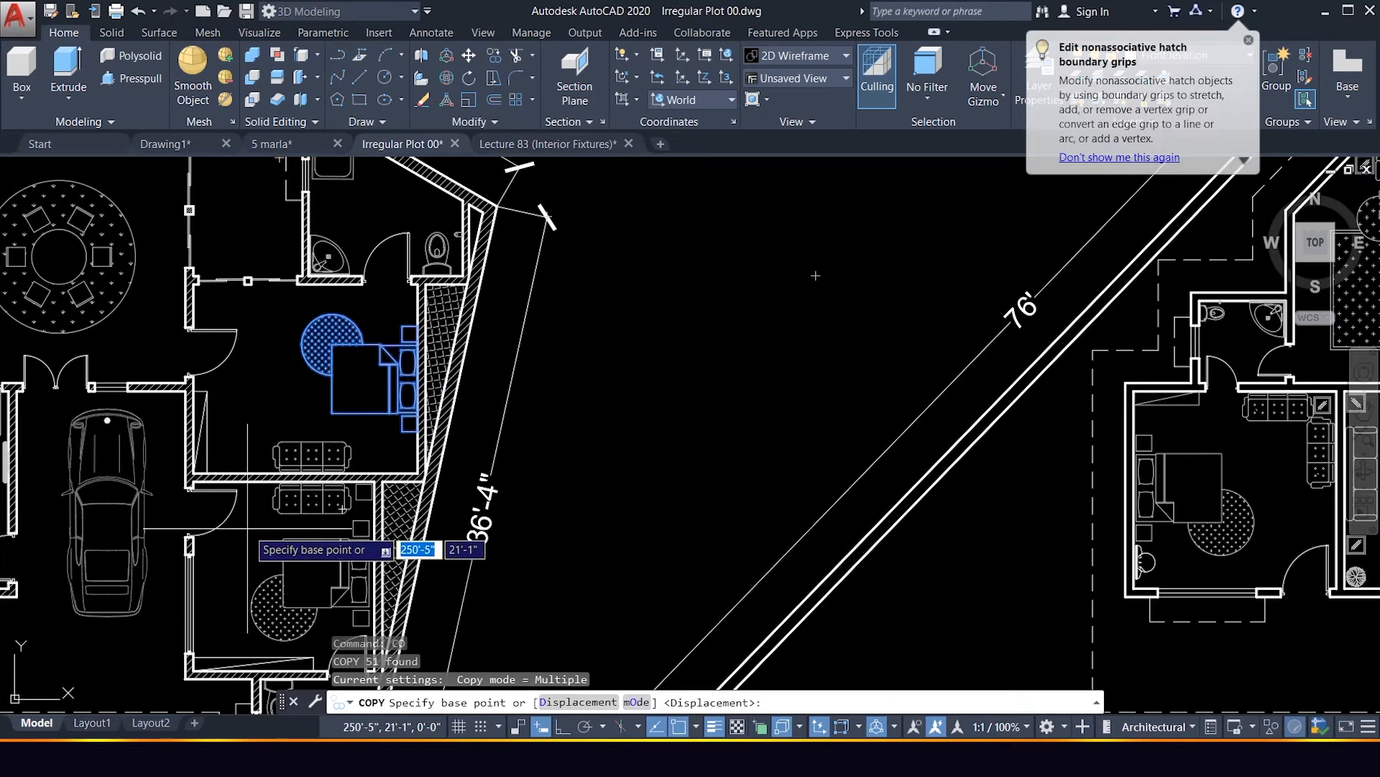
scroll(108, 581, "up", 2)
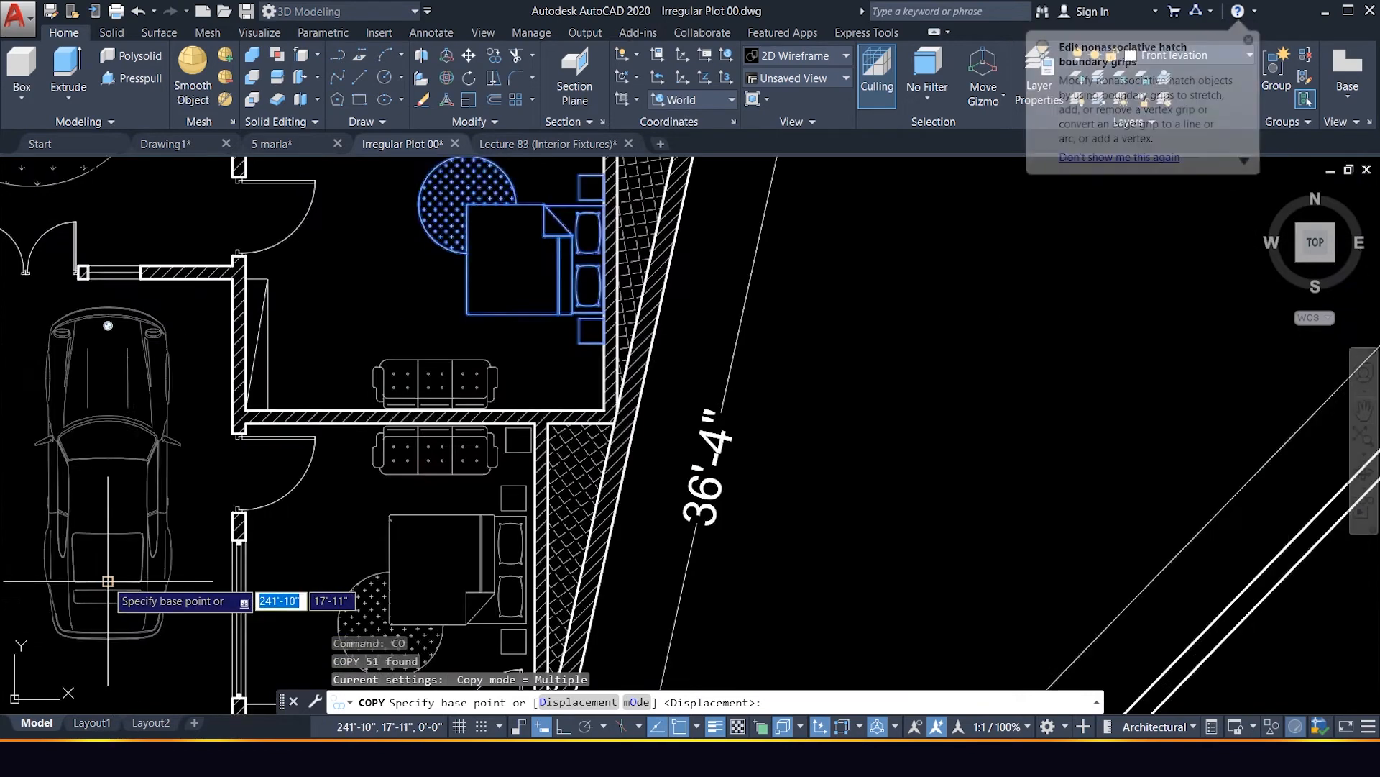
scroll(108, 581, "up", 2)
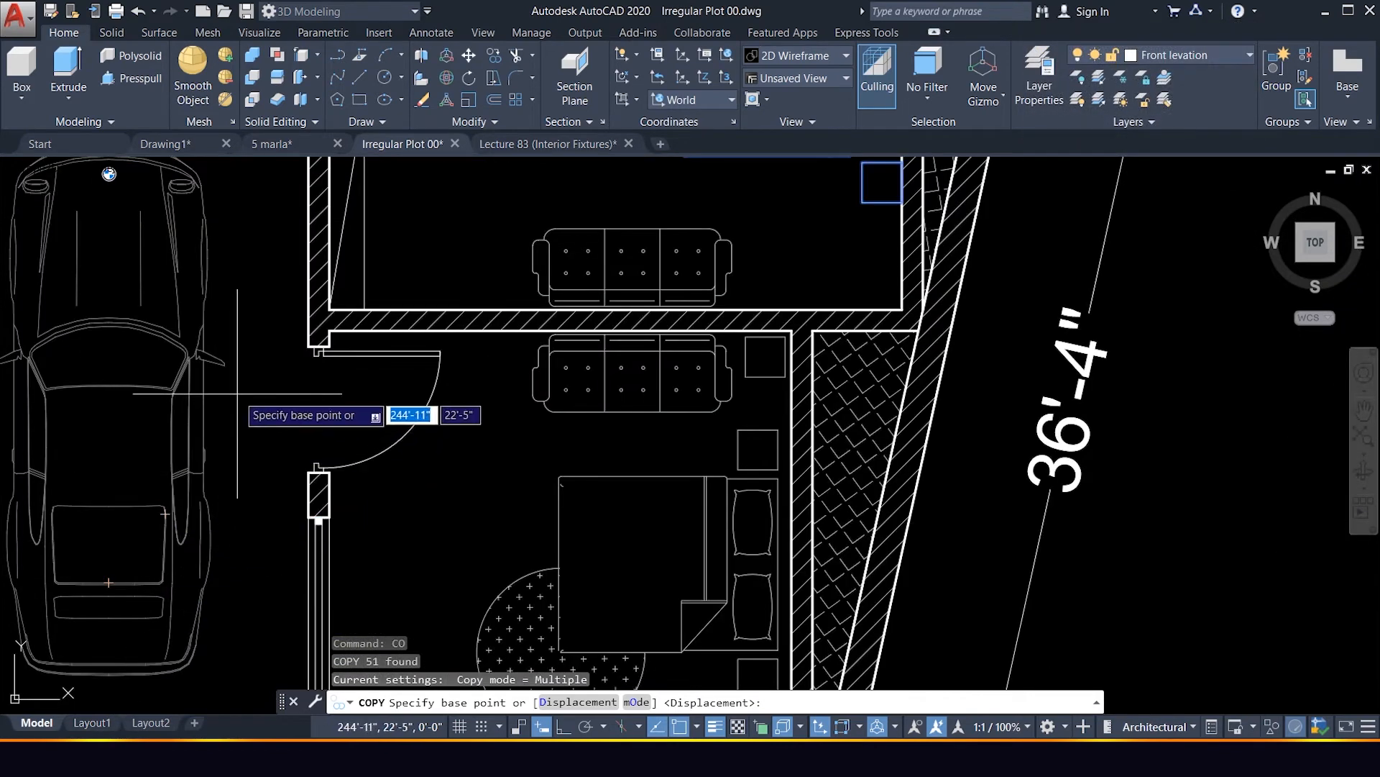
scroll(228, 374, "down", 4)
scroll(201, 327, "up", 2)
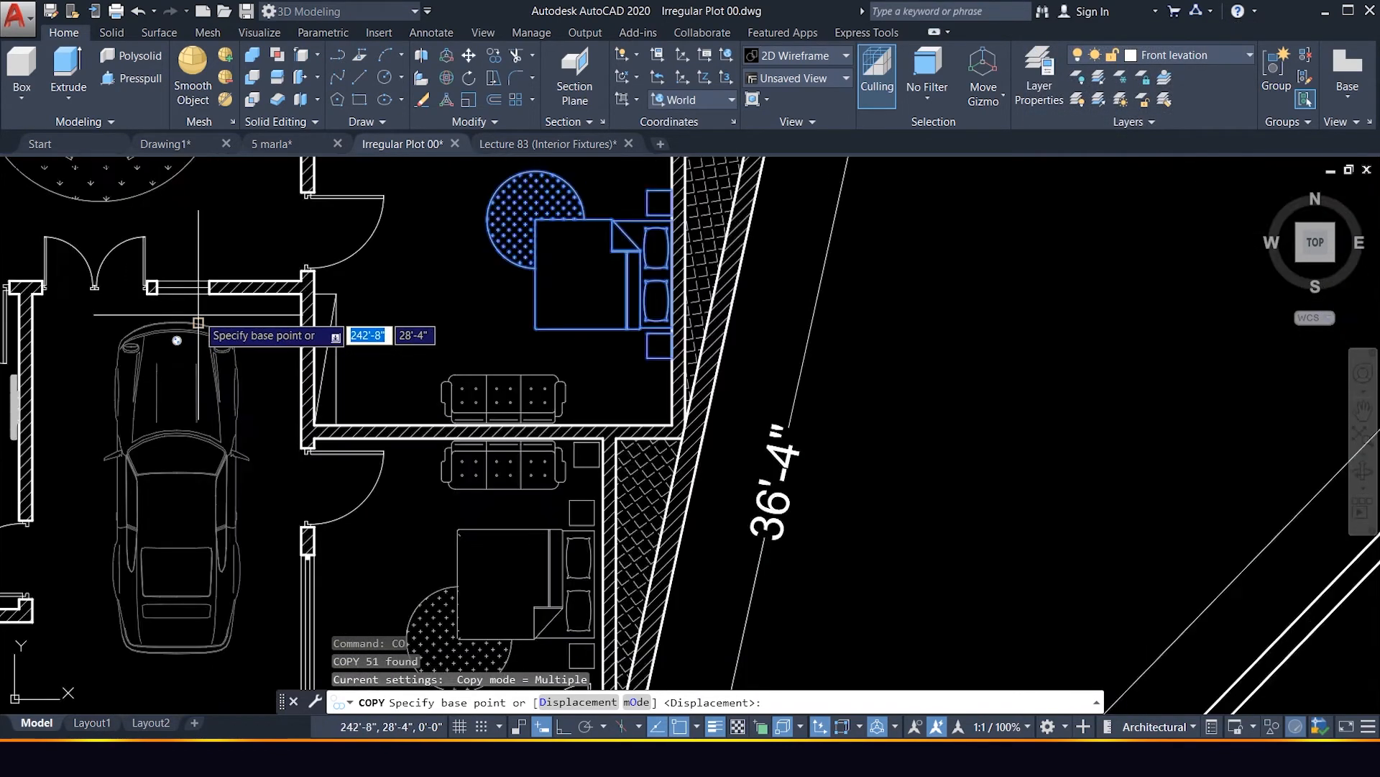
scroll(198, 314, "up", 4)
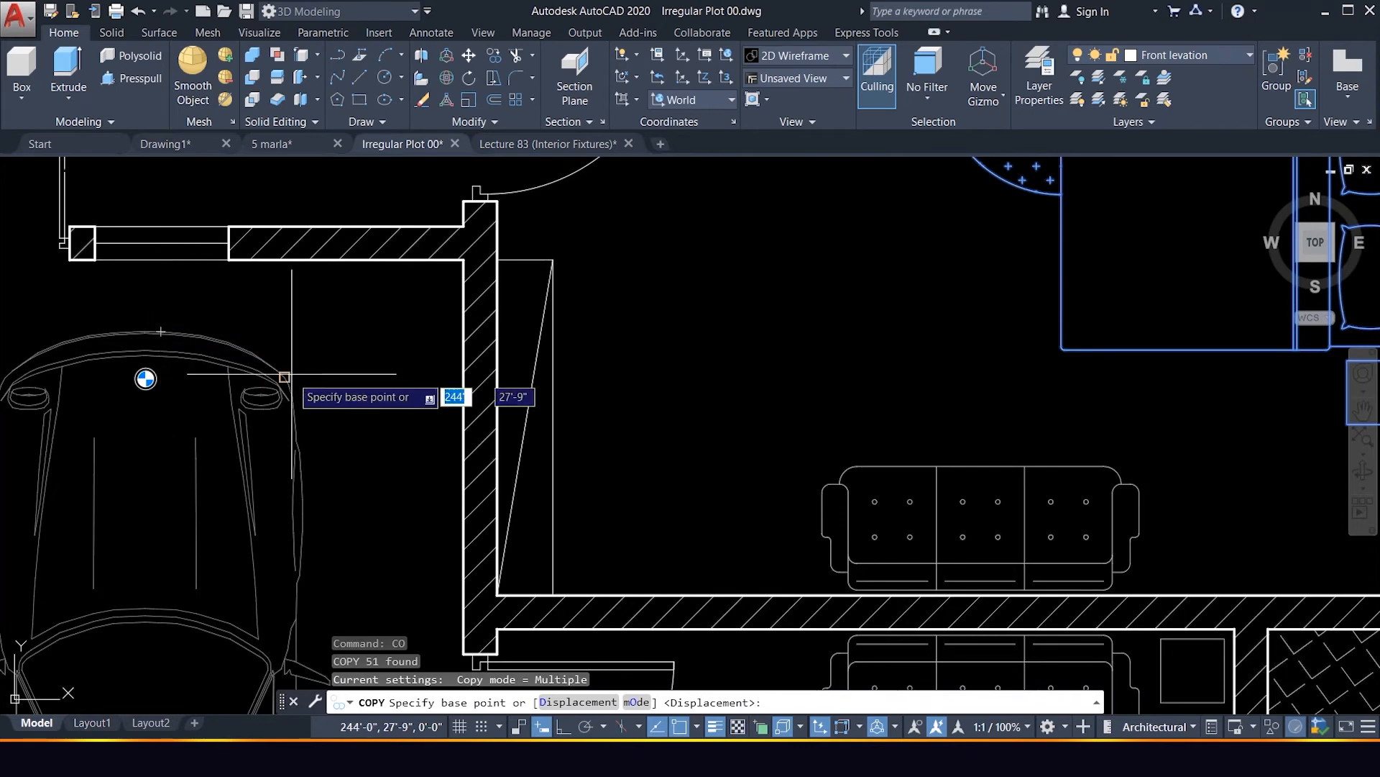
scroll(302, 560, "down", 4)
scroll(302, 558, "up", 4)
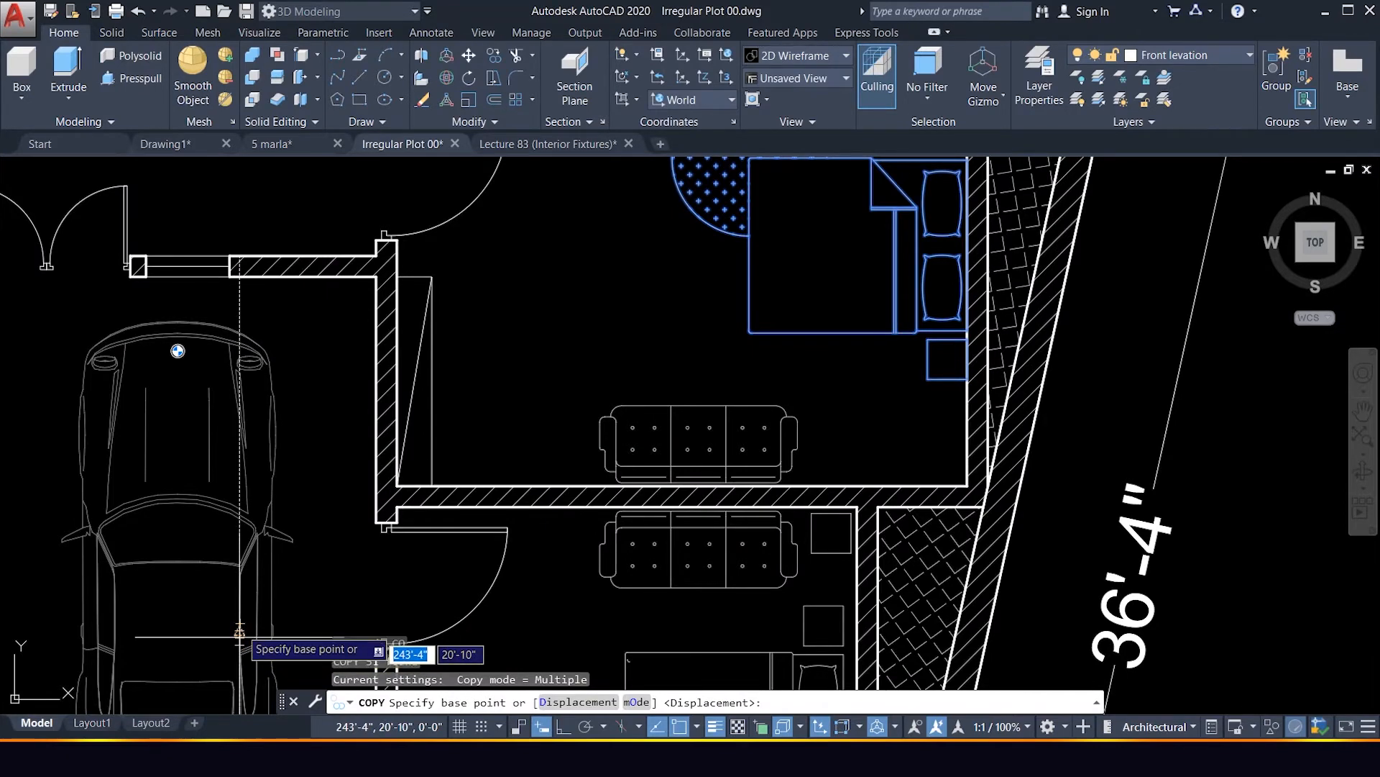
scroll(240, 637, "down", 5)
scroll(230, 640, "up", 5)
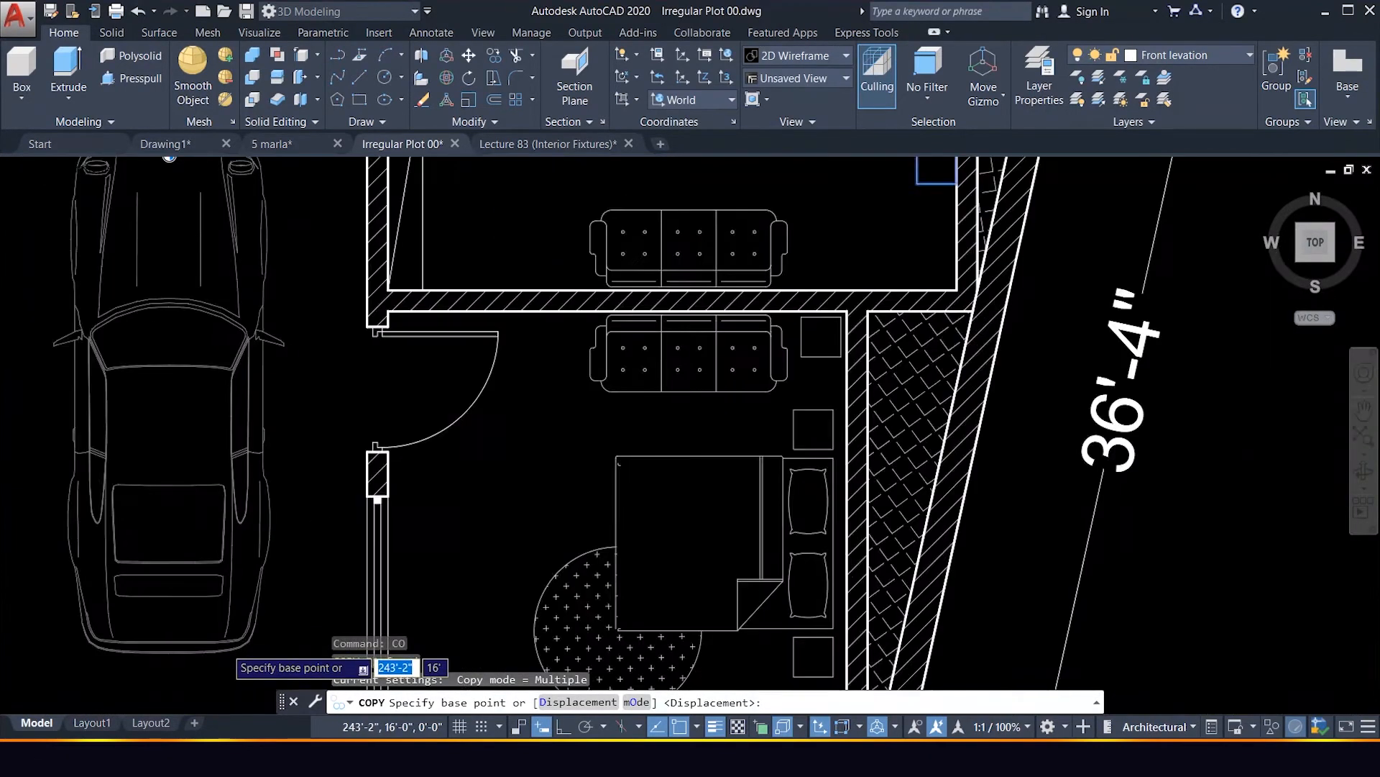
scroll(224, 642, "up", 2)
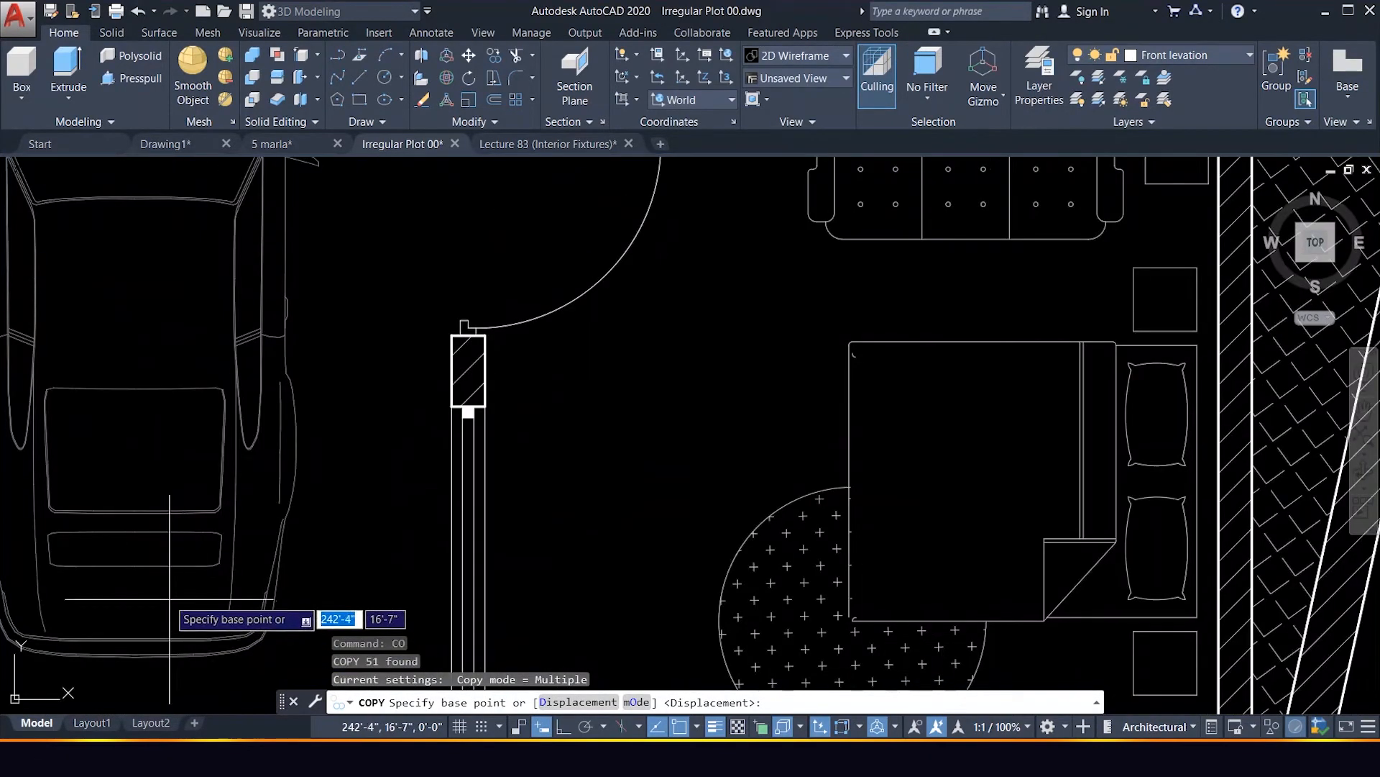
left_click(134, 559)
scroll(224, 557, "down", 6)
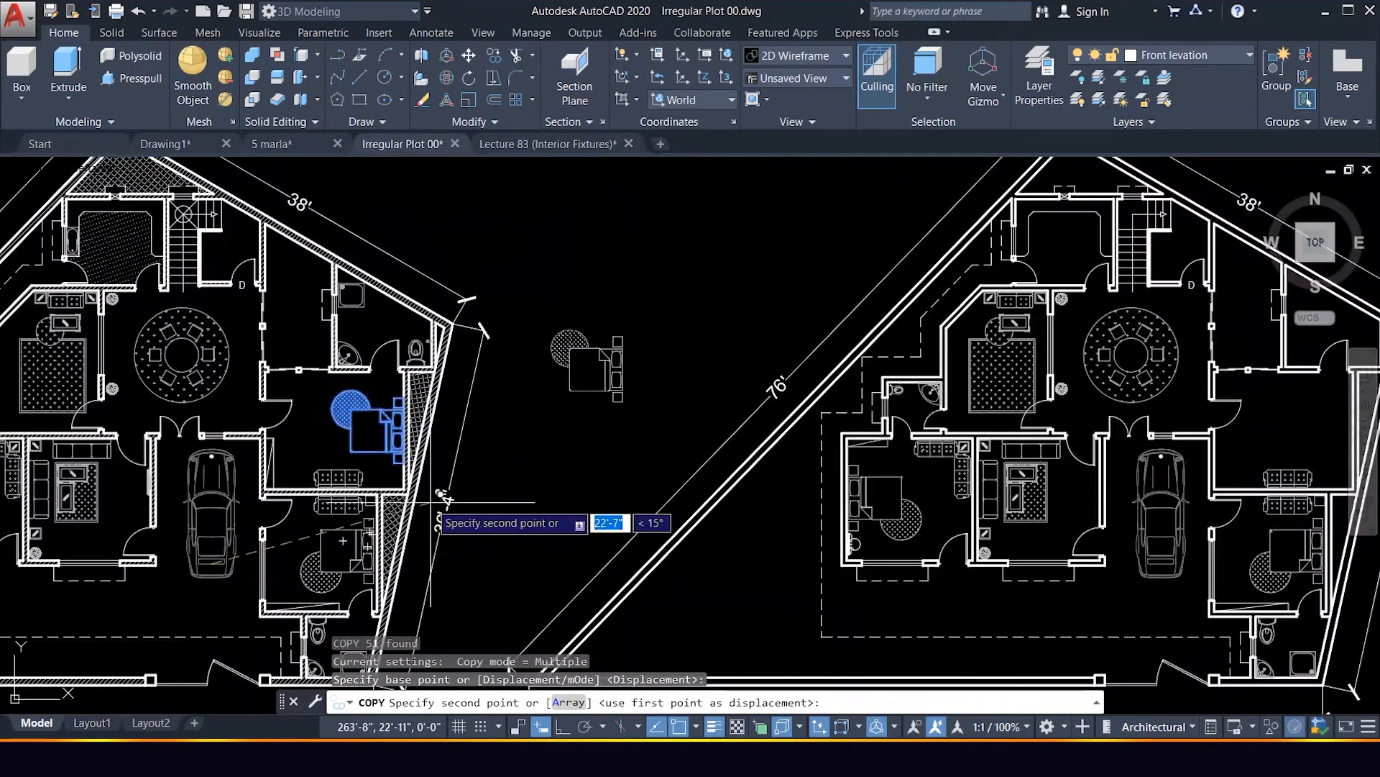
scroll(421, 496, "down", 5)
scroll(908, 478, "up", 5)
scroll(909, 478, "up", 6)
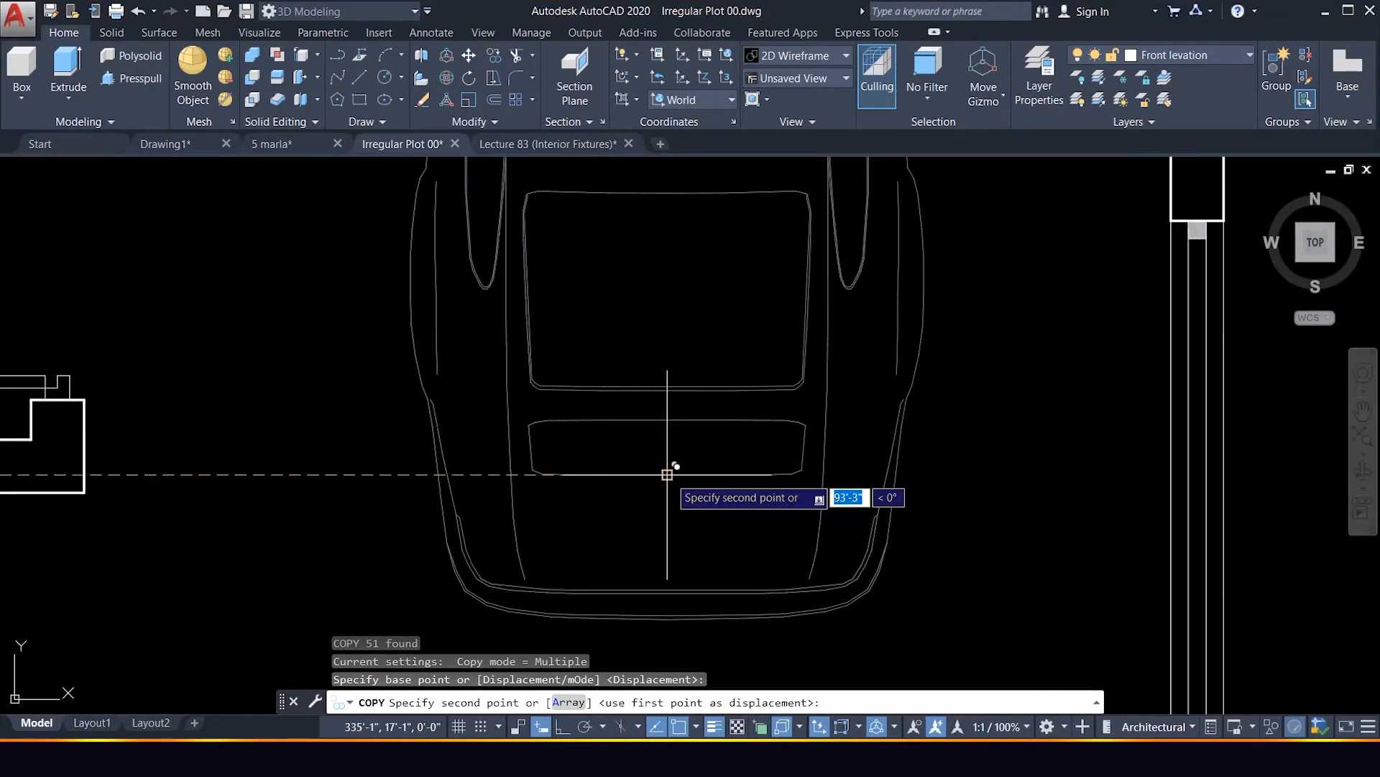
left_click(667, 475)
scroll(629, 558, "down", 4)
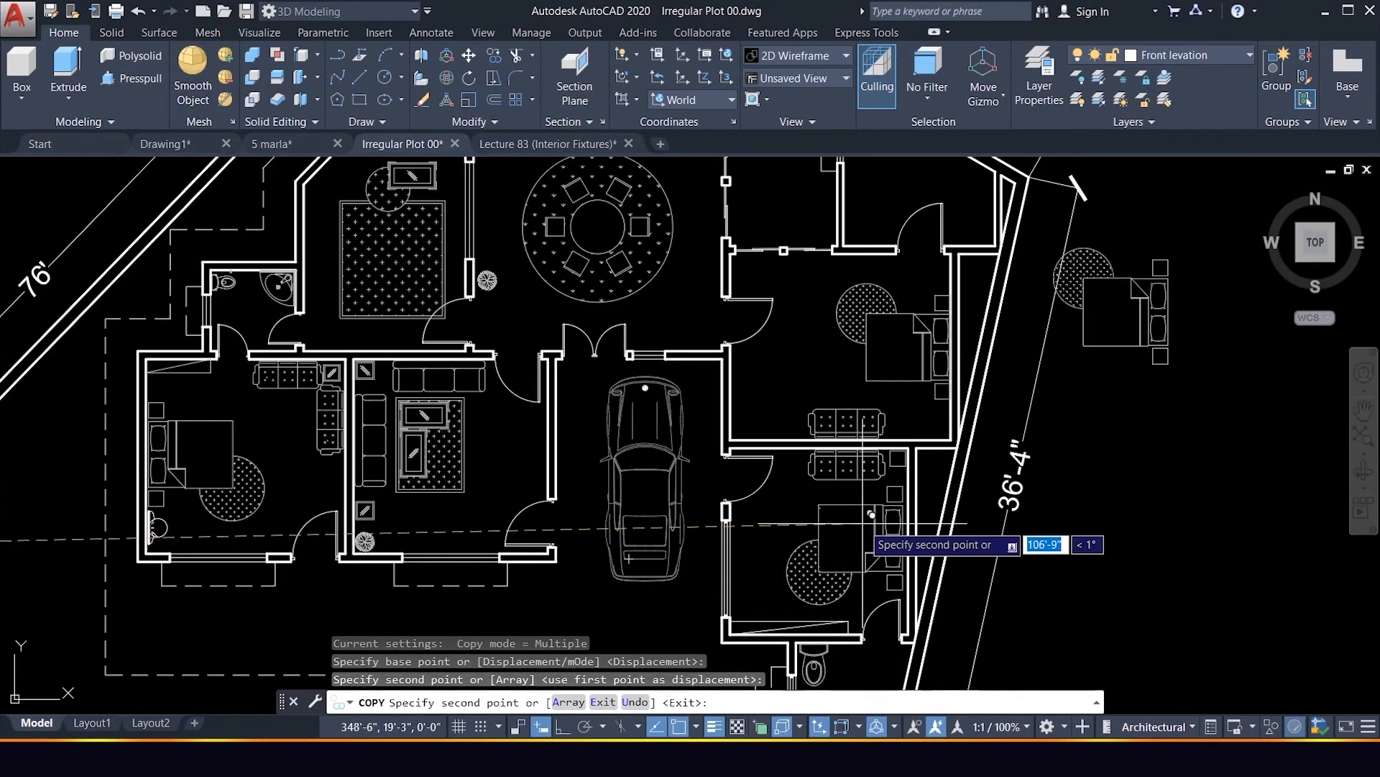
key("Escape")
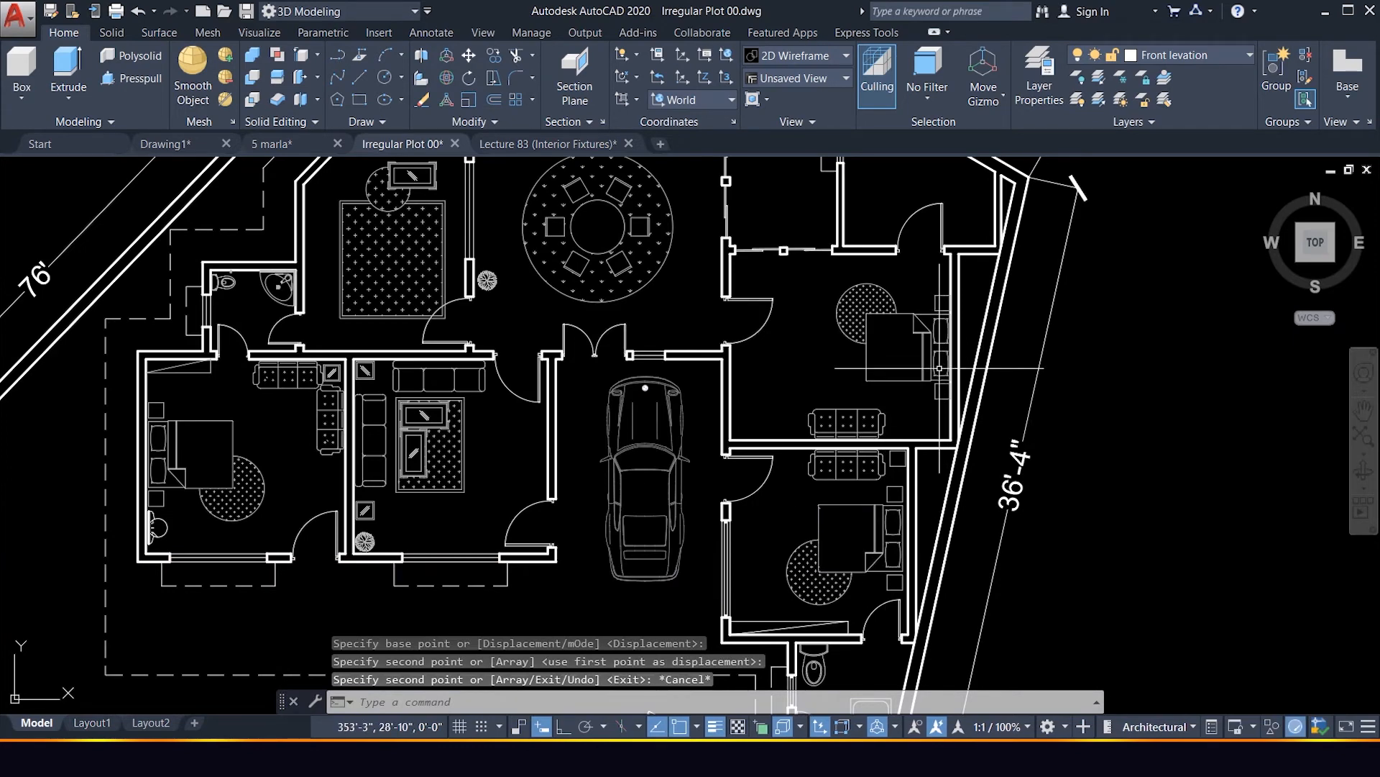
Select the square shower tray in the furnished plan's upper right-hand bathroom.
scroll(939, 371, "down", 2)
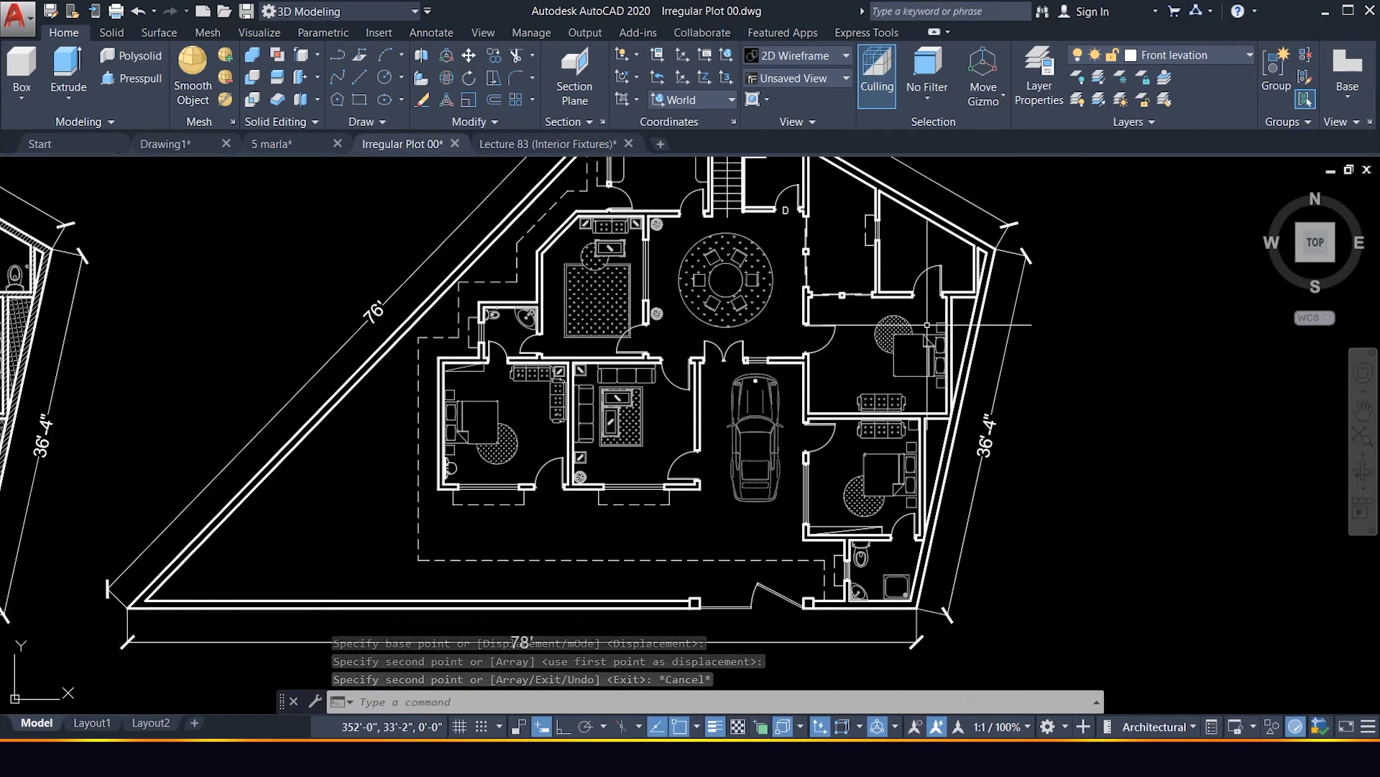
scroll(928, 325, "down", 2)
scroll(288, 354, "up", 2)
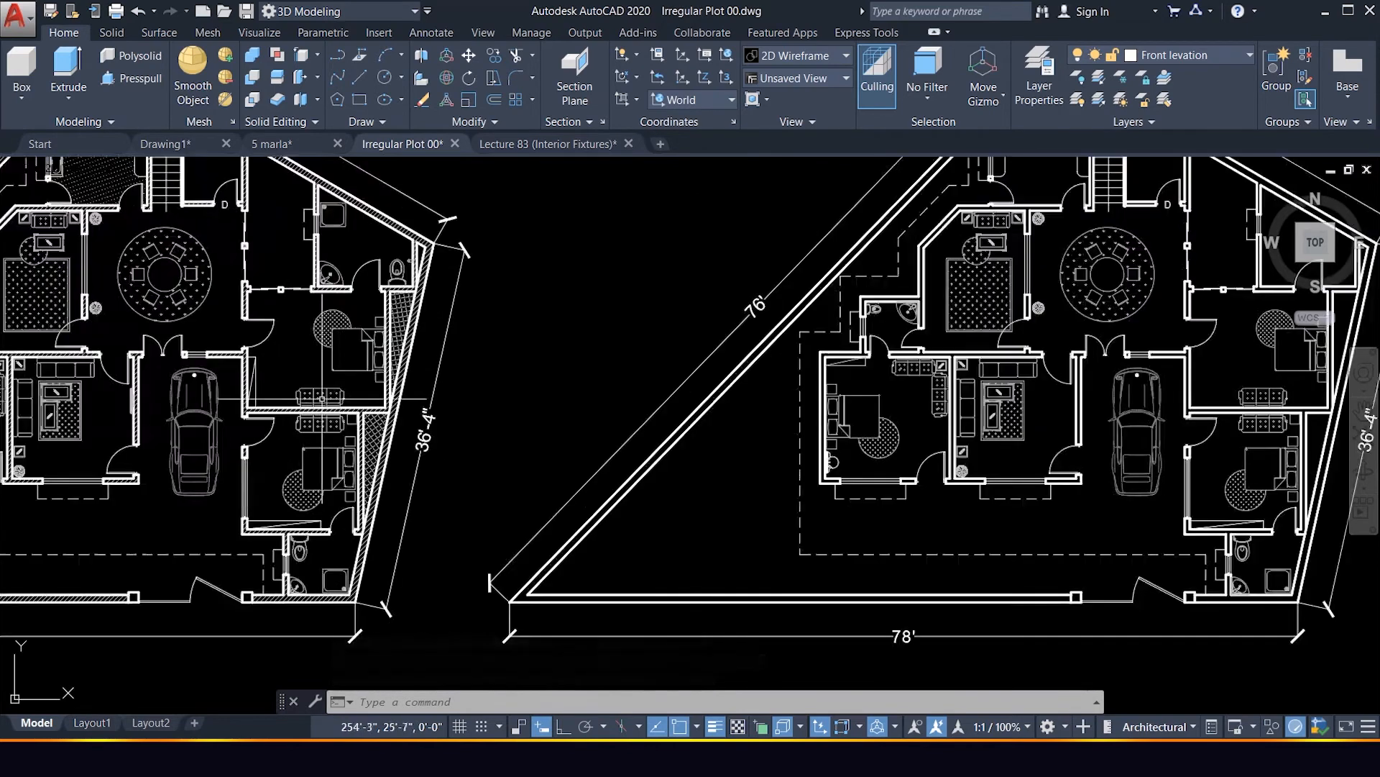
scroll(284, 385, "down", 2)
scroll(331, 264, "up", 4)
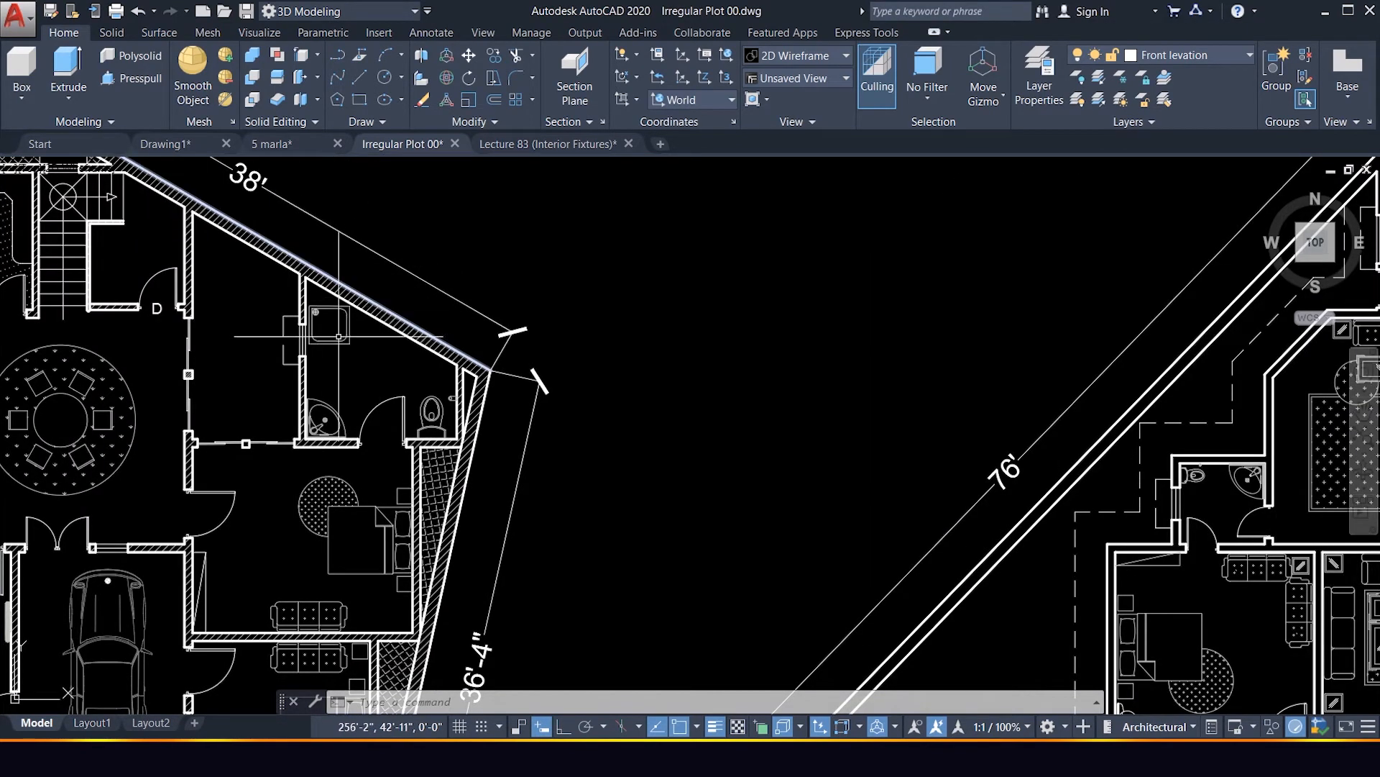
scroll(344, 331, "up", 4)
left_click(379, 381)
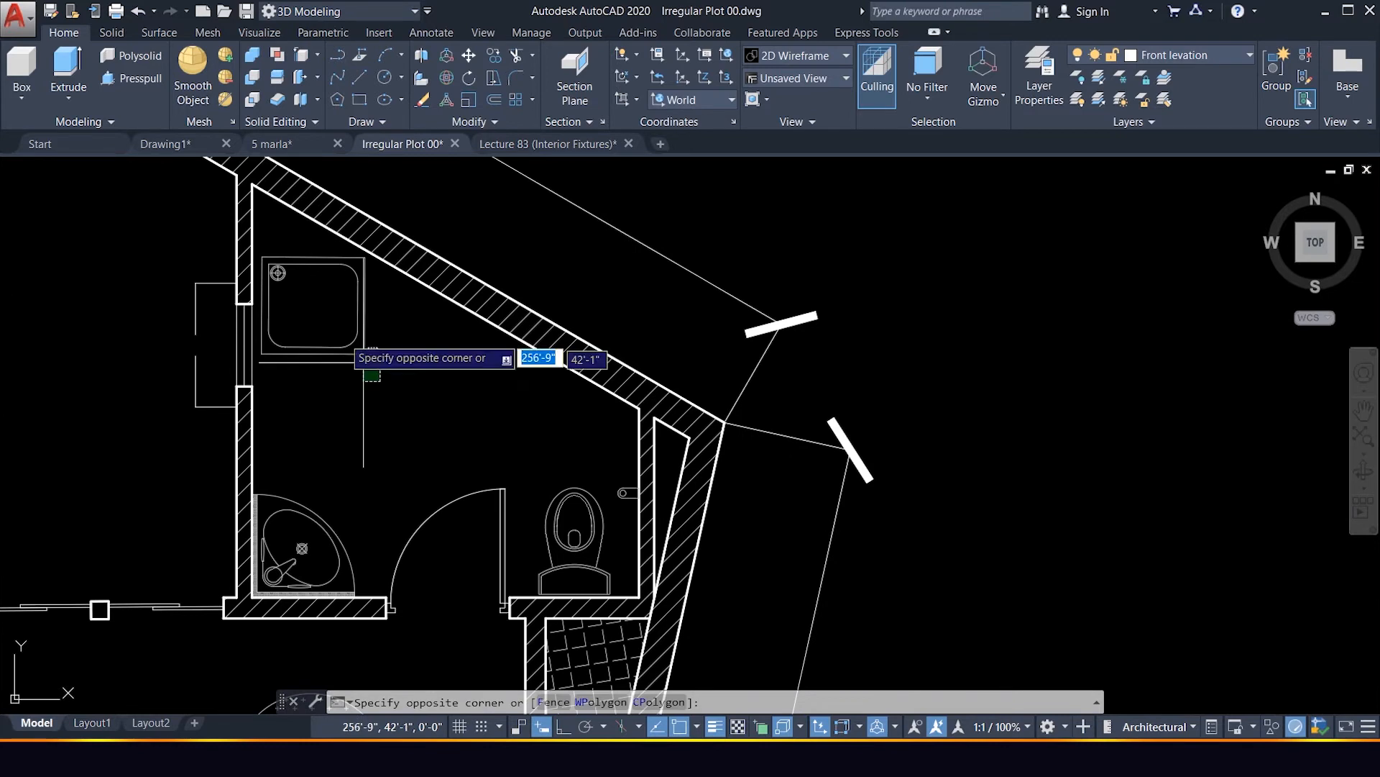
left_click(274, 257)
left_click(287, 291)
left_click(274, 250)
scroll(373, 366, "down", 2)
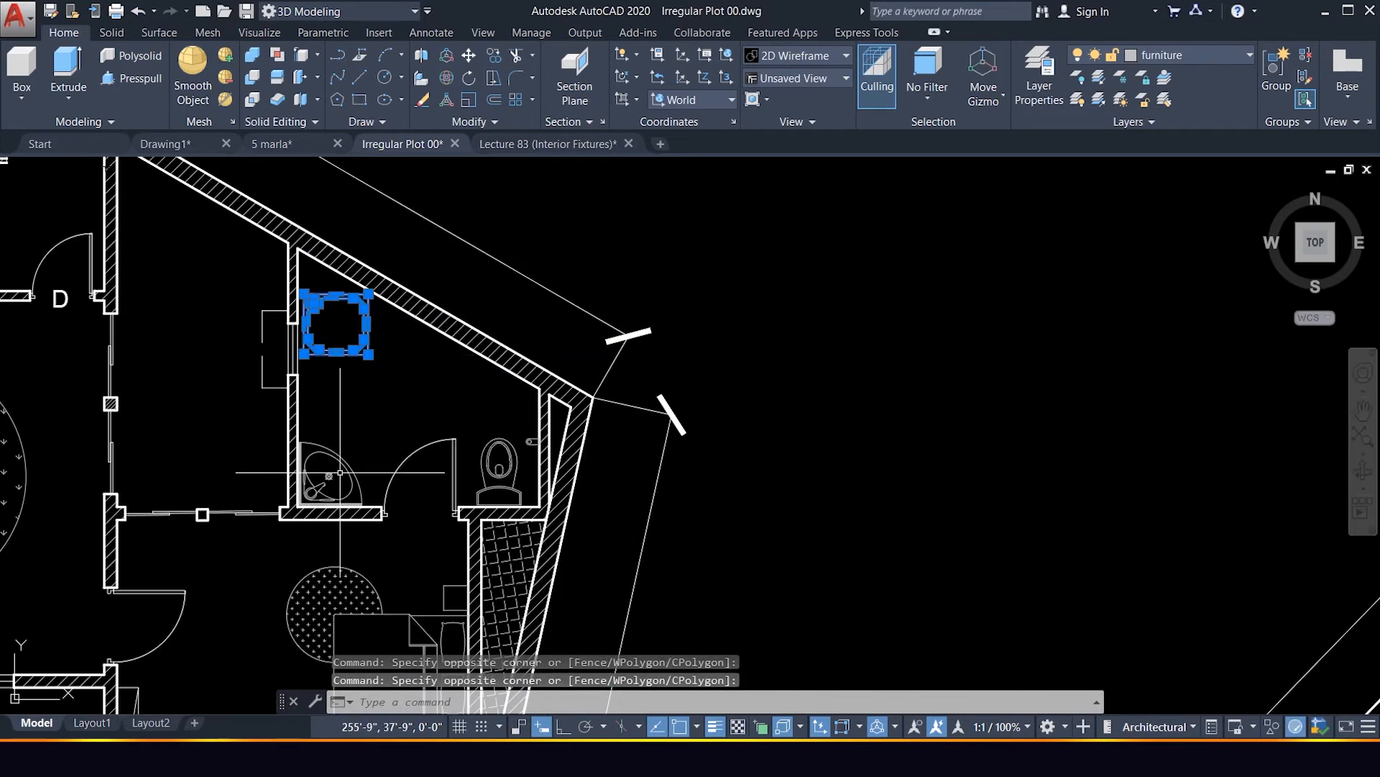
Add the corner washbasin, the toilet and the small wall-mounted fixture beside it to the bathroom selection.
scroll(261, 435, "up", 2)
left_click(226, 390)
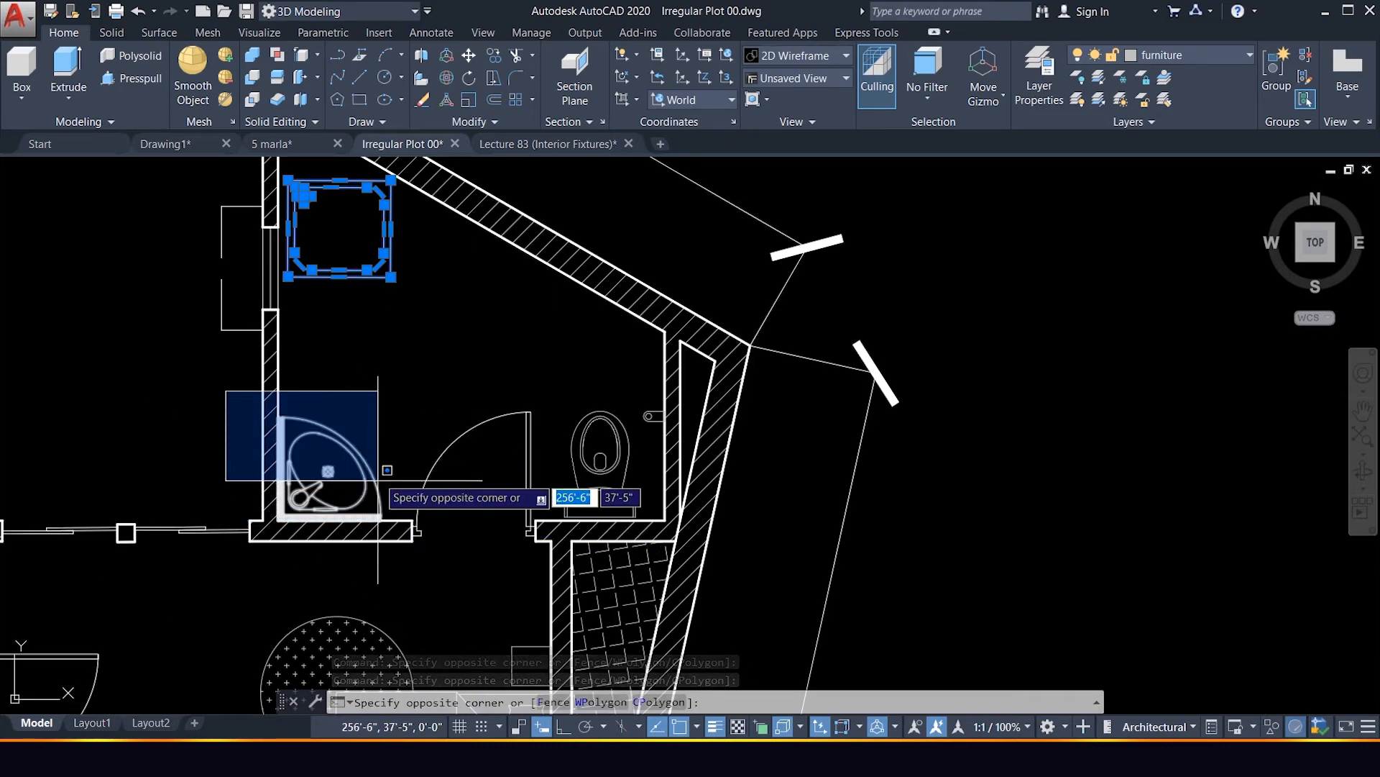
left_click(388, 522)
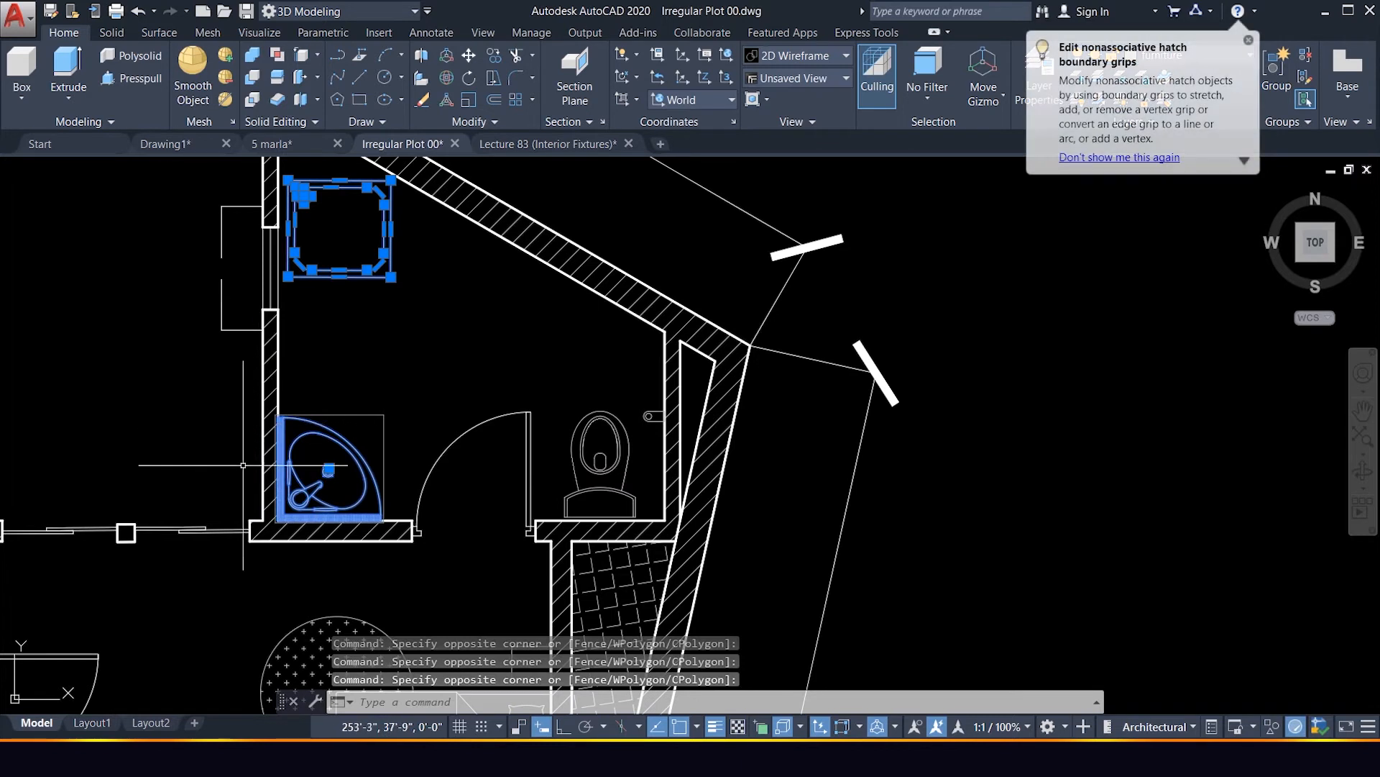
left_click(342, 461)
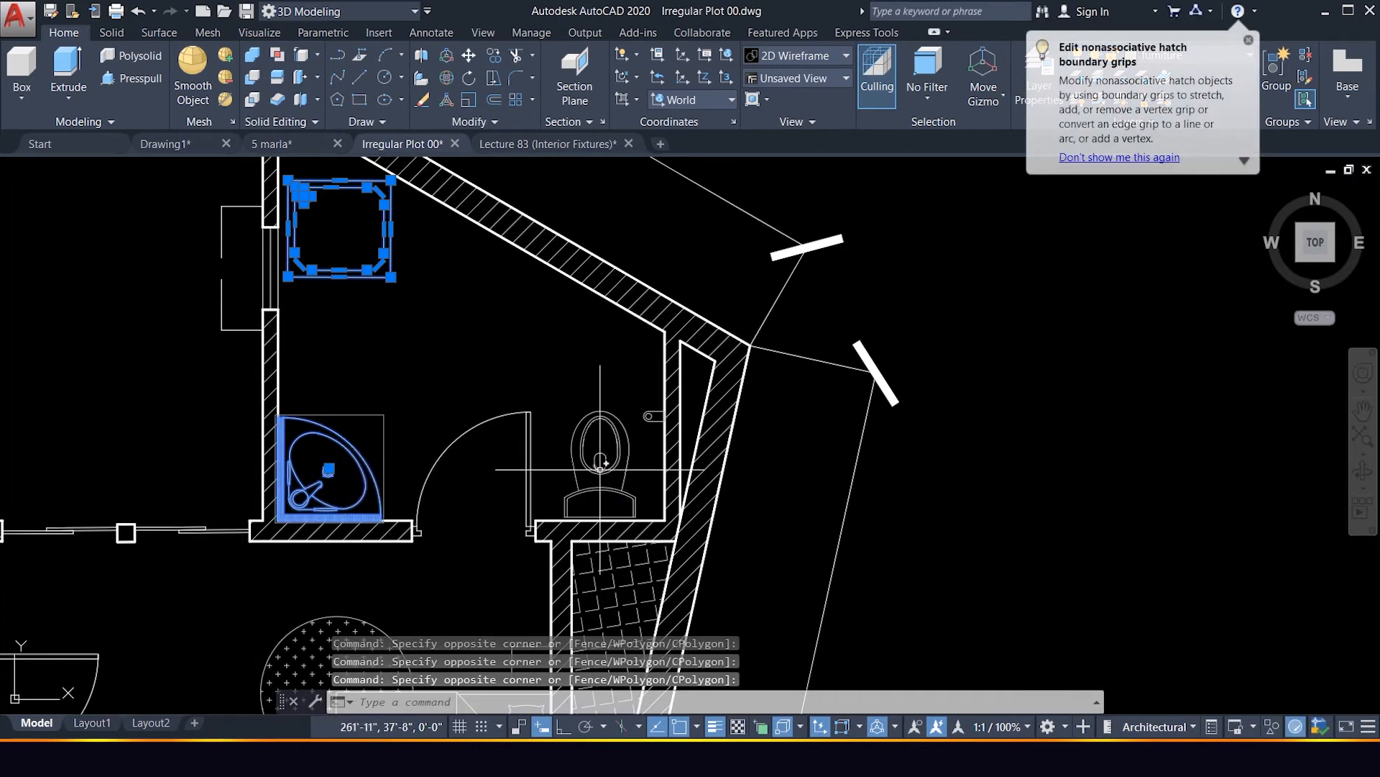
left_click(550, 400)
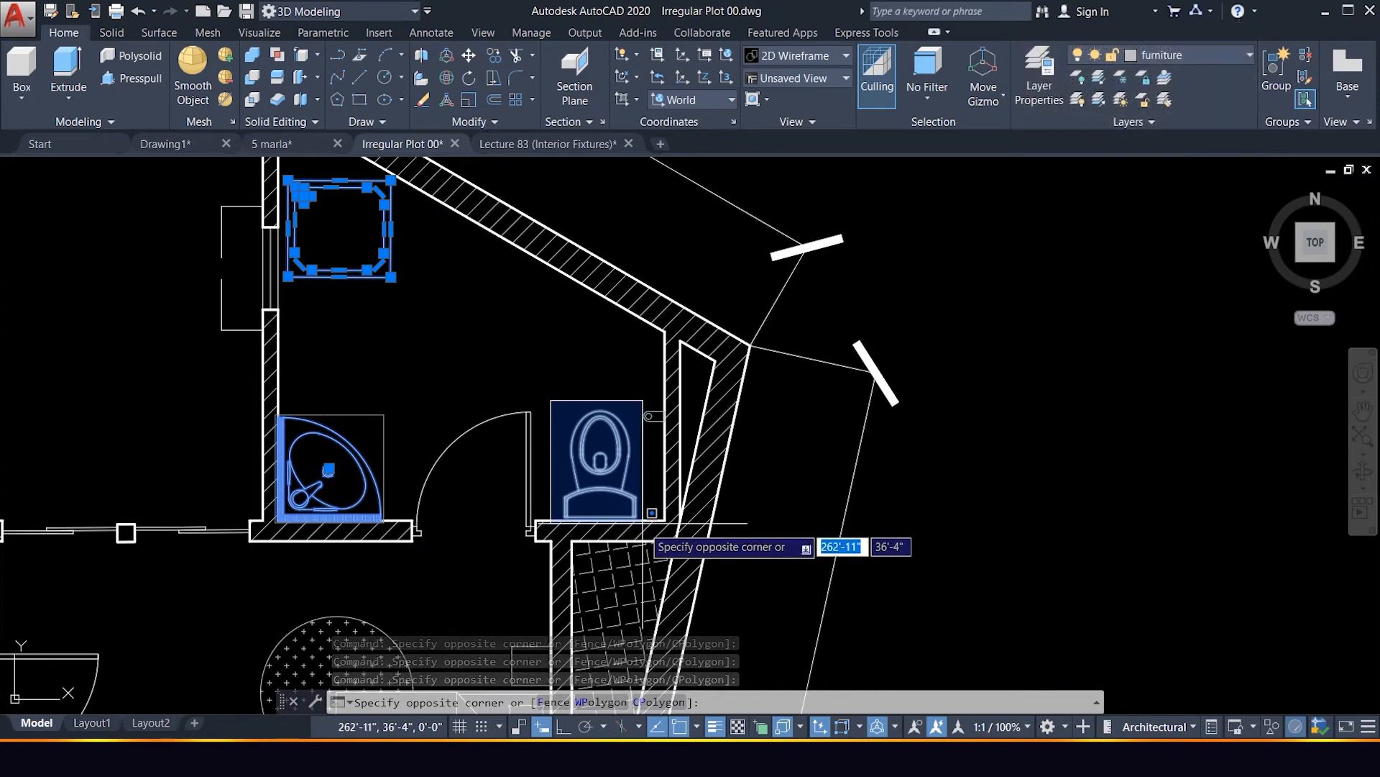
left_click(653, 512)
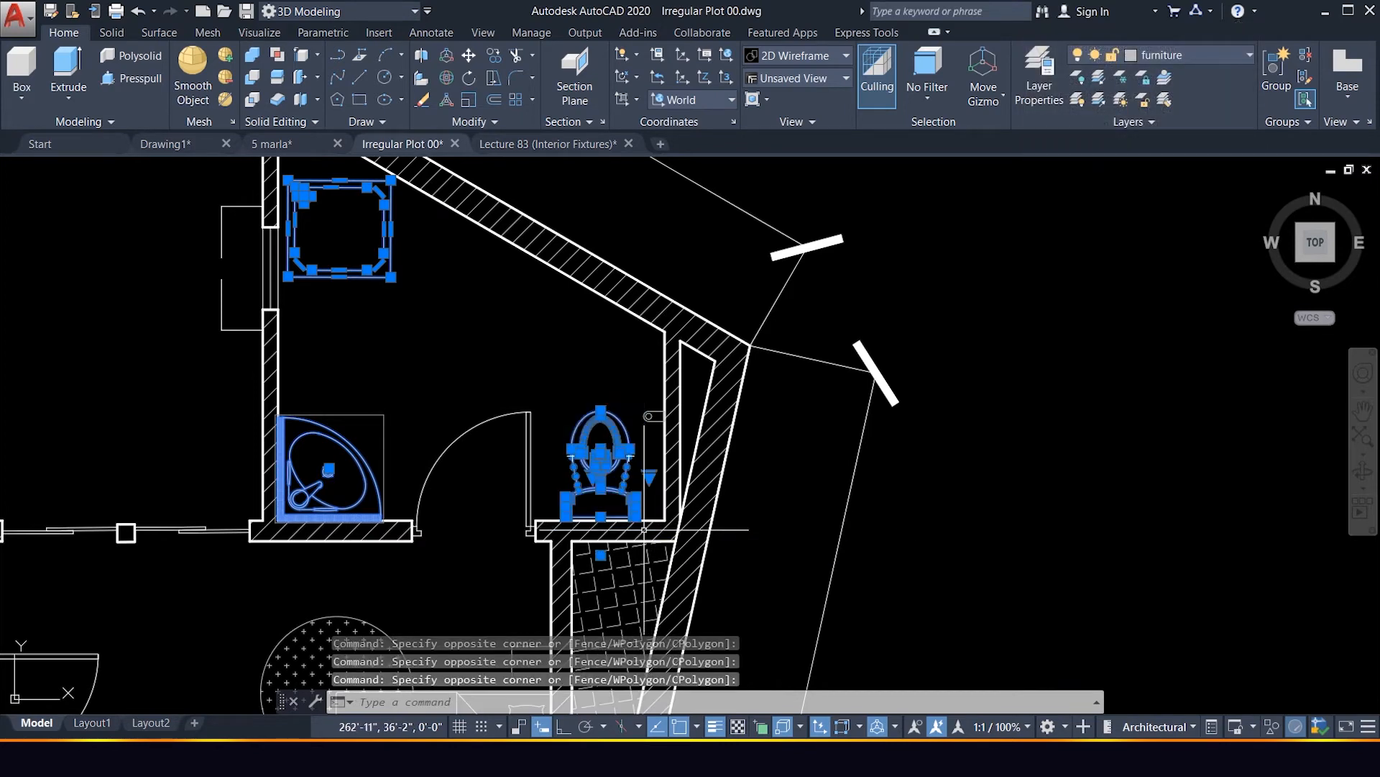
left_click(639, 402)
left_click(683, 443)
Copy the selected bathroom fixtures from the inner corner of the boundary wall to the matching corner in the unhatched plan.
scroll(610, 456, "down", 2)
scroll(632, 446, "down", 1)
scroll(652, 418, "up", 5)
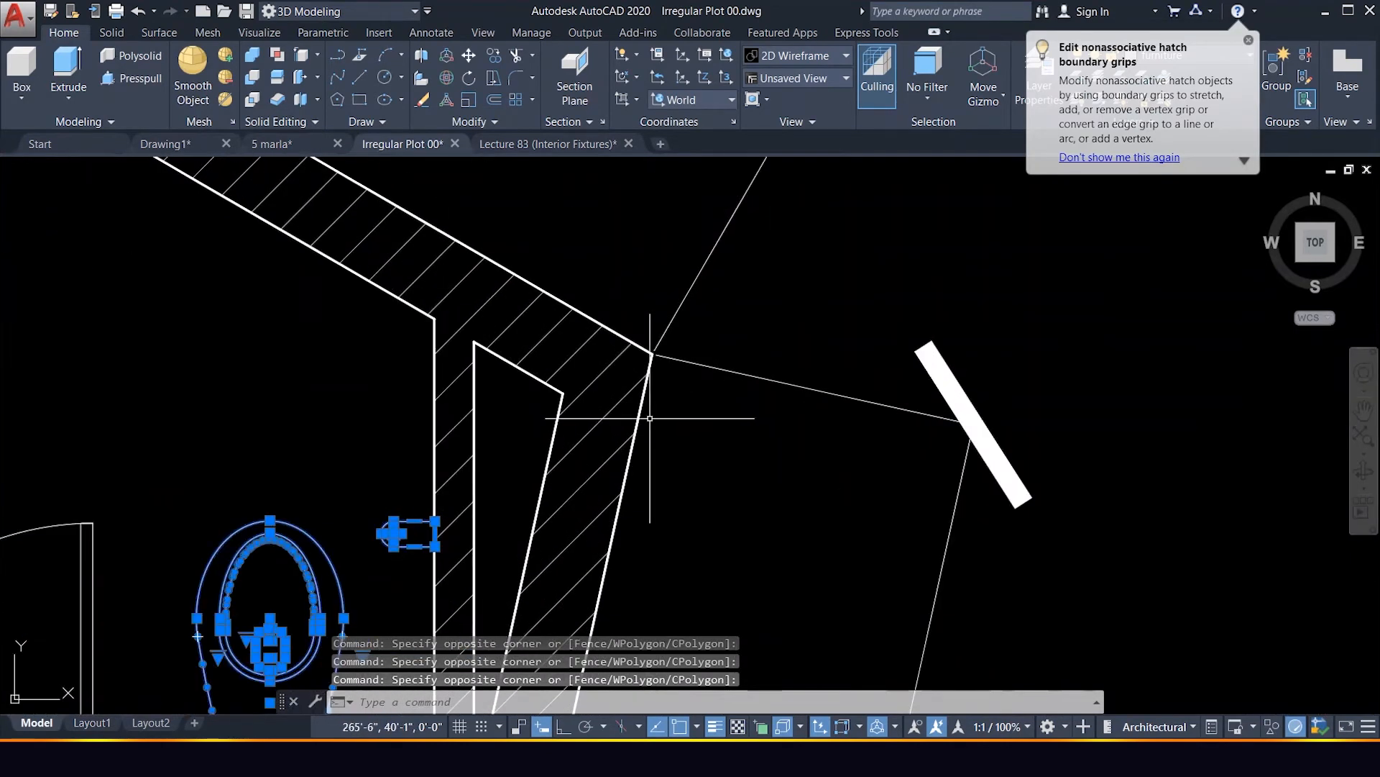
type("o")
key("Return")
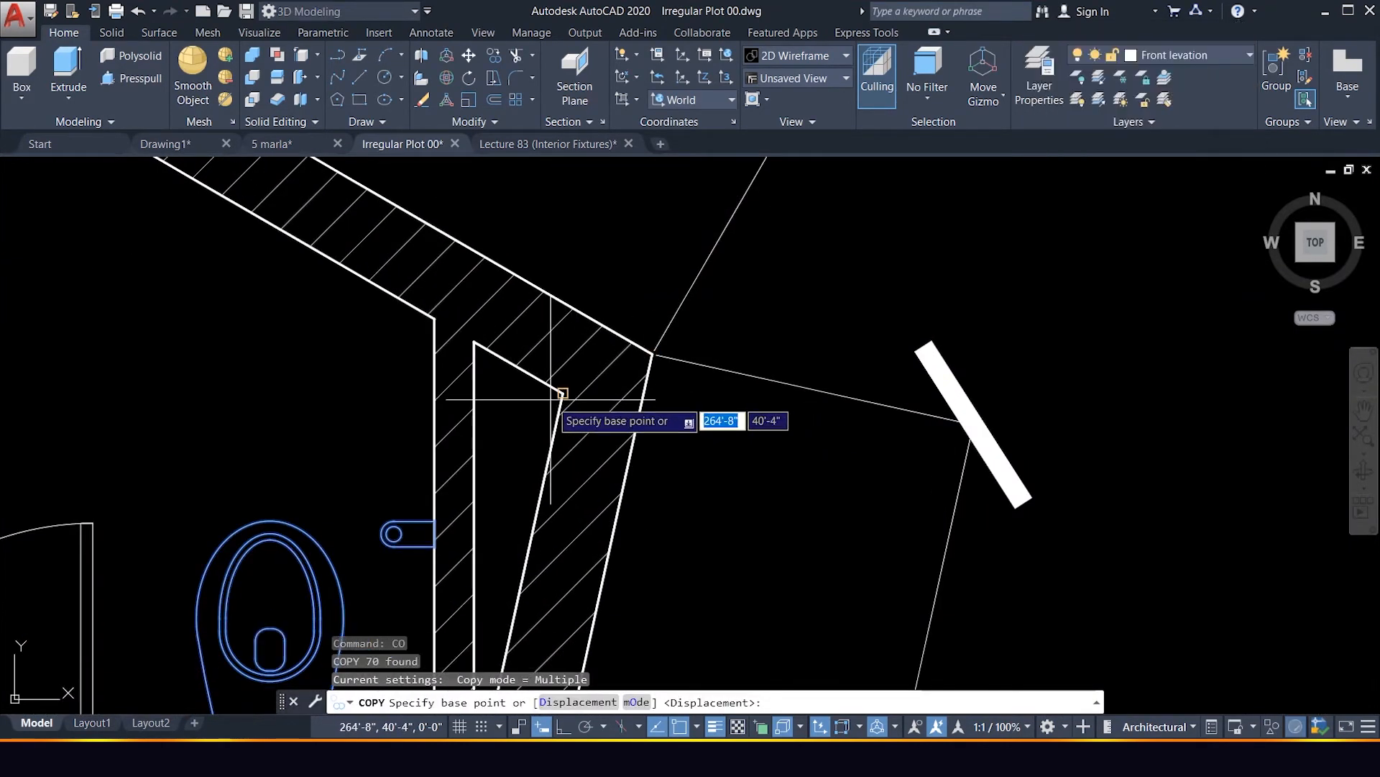
left_click(563, 394)
scroll(575, 402, "down", 8)
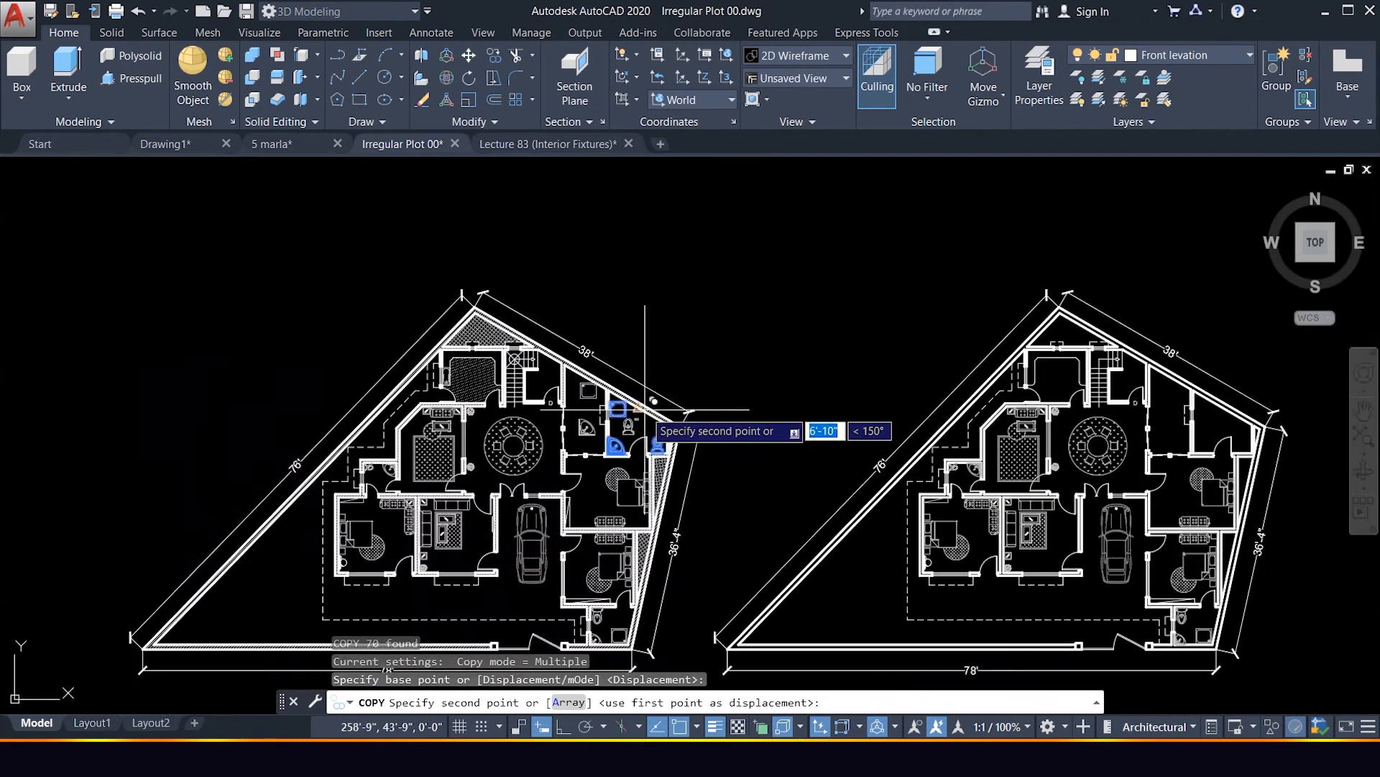
scroll(1036, 410, "up", 6)
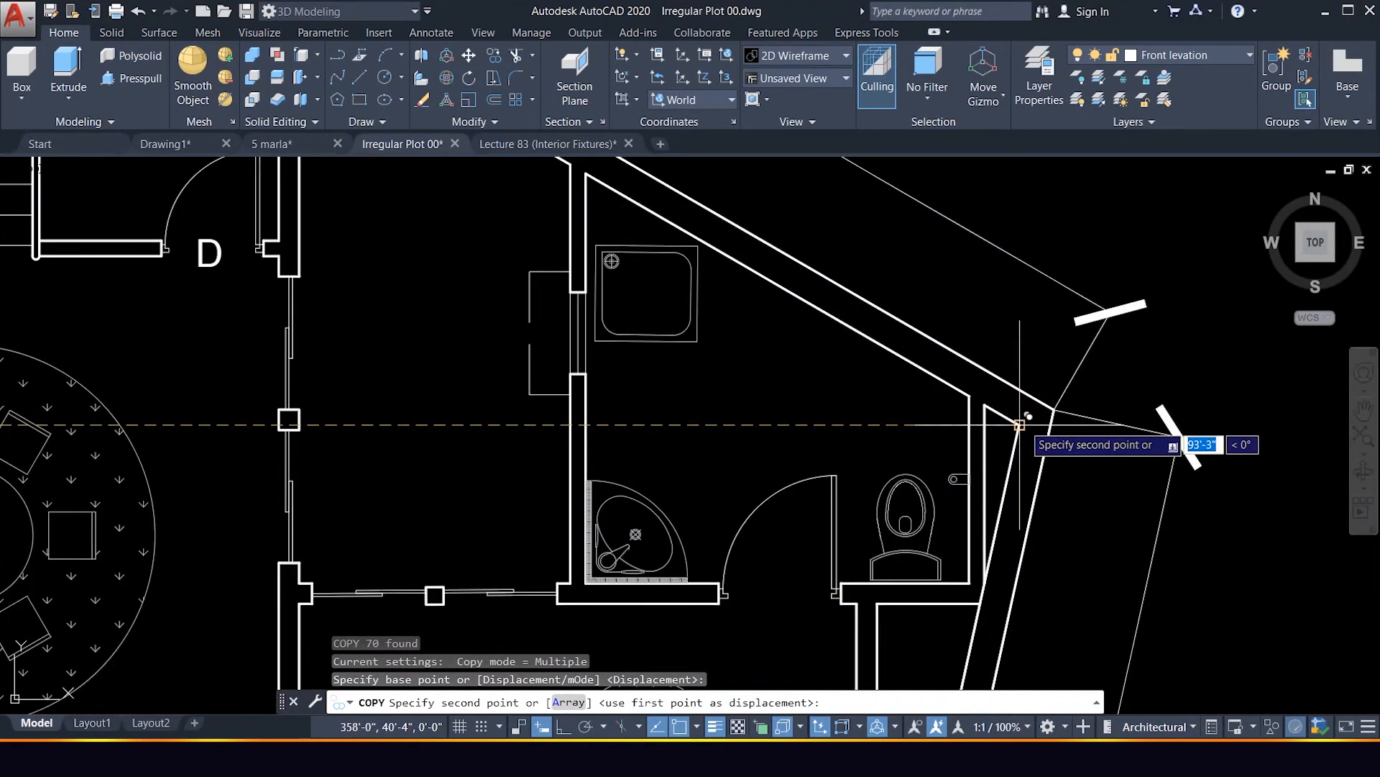
left_click(1019, 424)
scroll(1020, 424, "down", 4)
key("Escape")
scroll(868, 347, "down", 3)
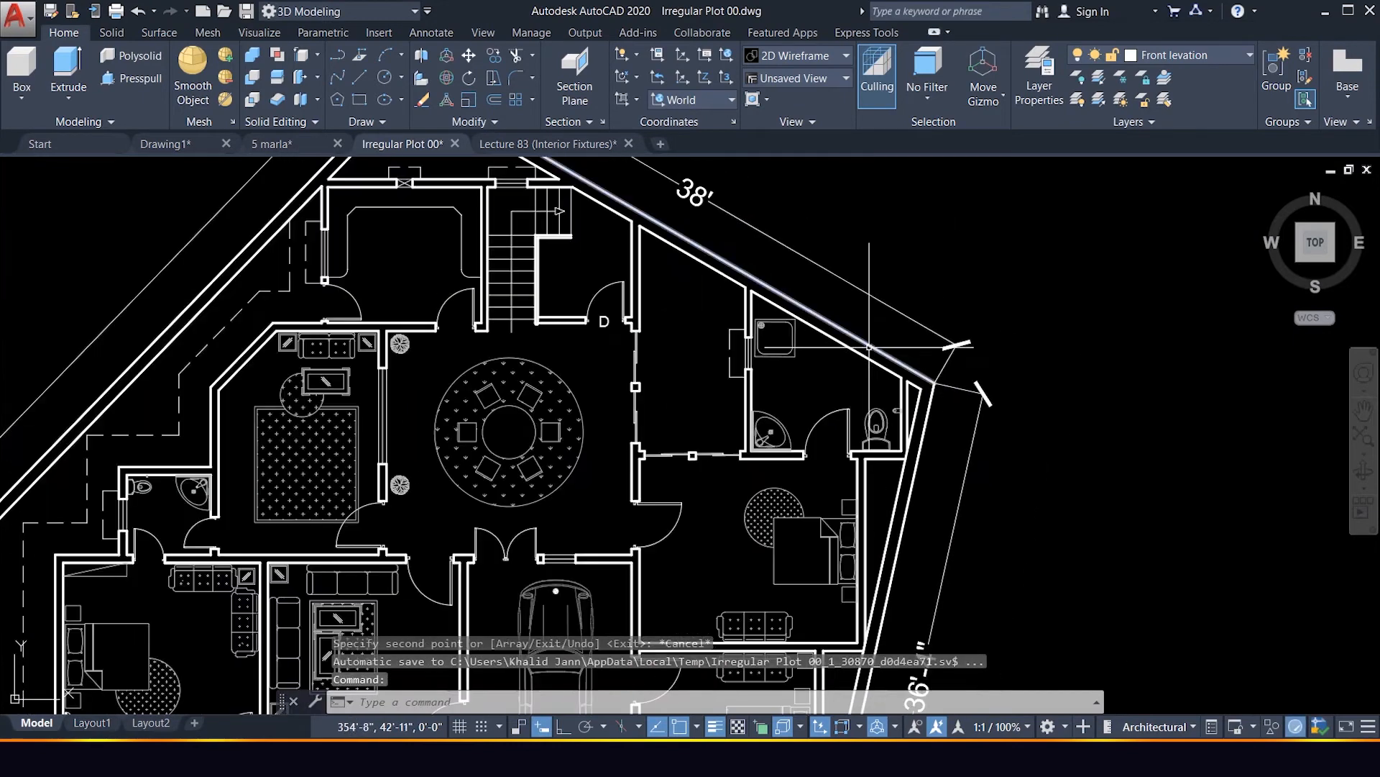
Compare the furnished plan with the unhatched plan to find which items and hatches are still missing.
scroll(870, 346, "down", 4)
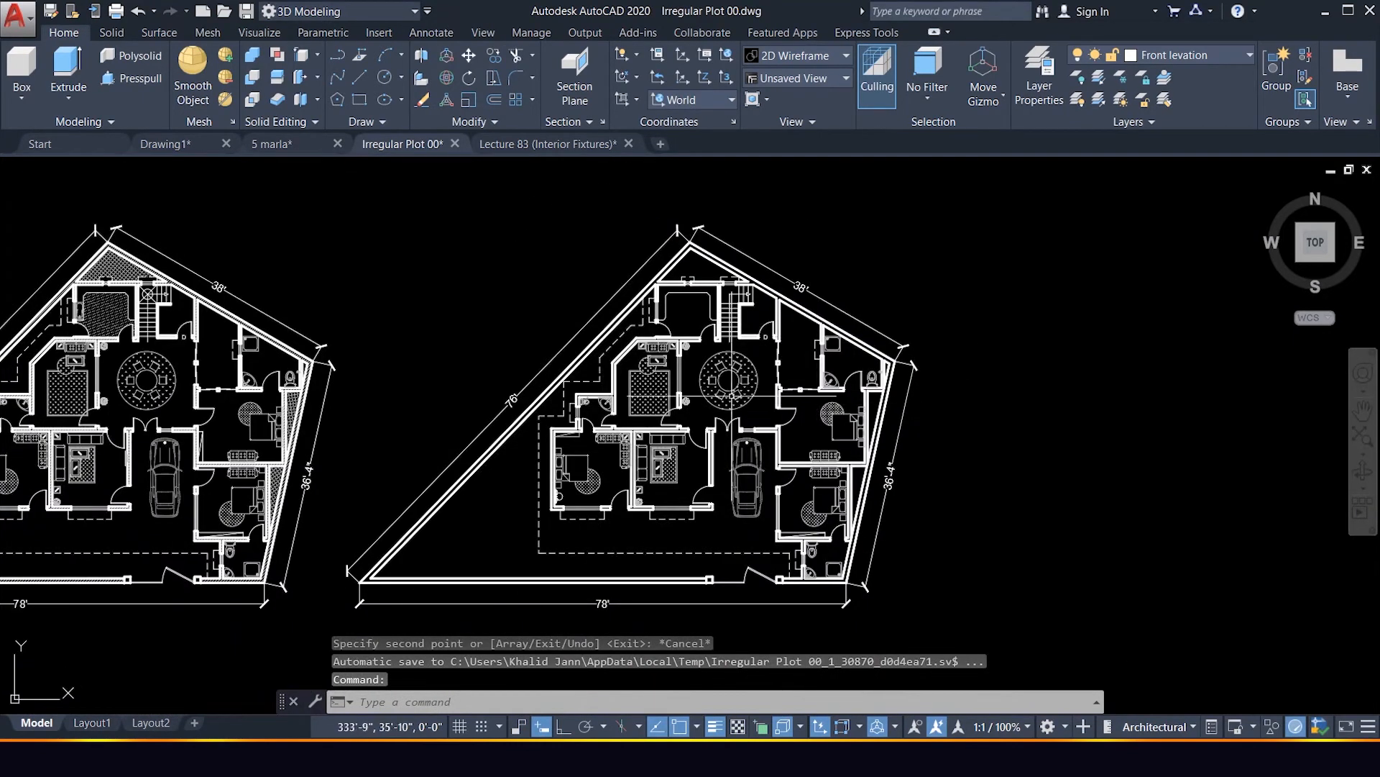
scroll(568, 314, "down", 3)
scroll(460, 331, "up", 5)
scroll(676, 279, "down", 4)
scroll(633, 287, "up", 4)
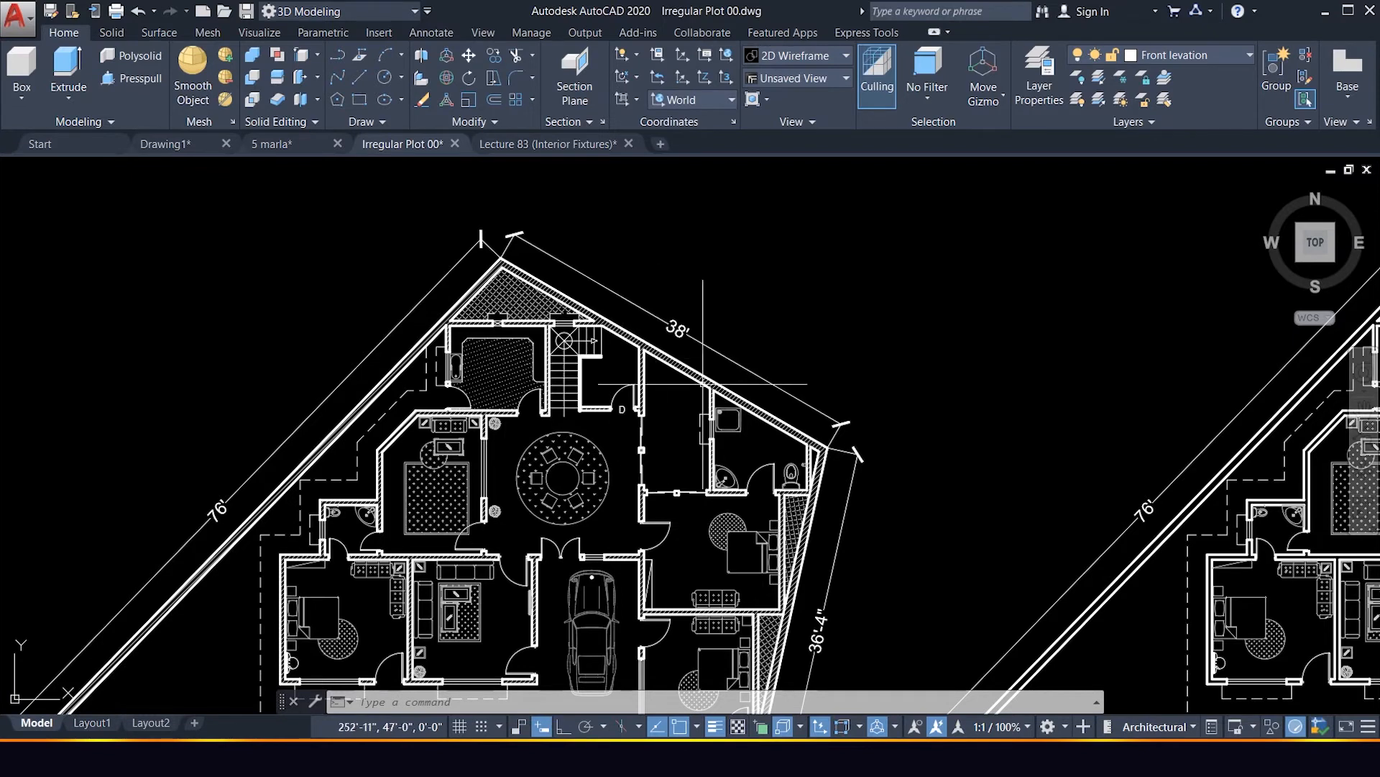
scroll(867, 383, "down", 2)
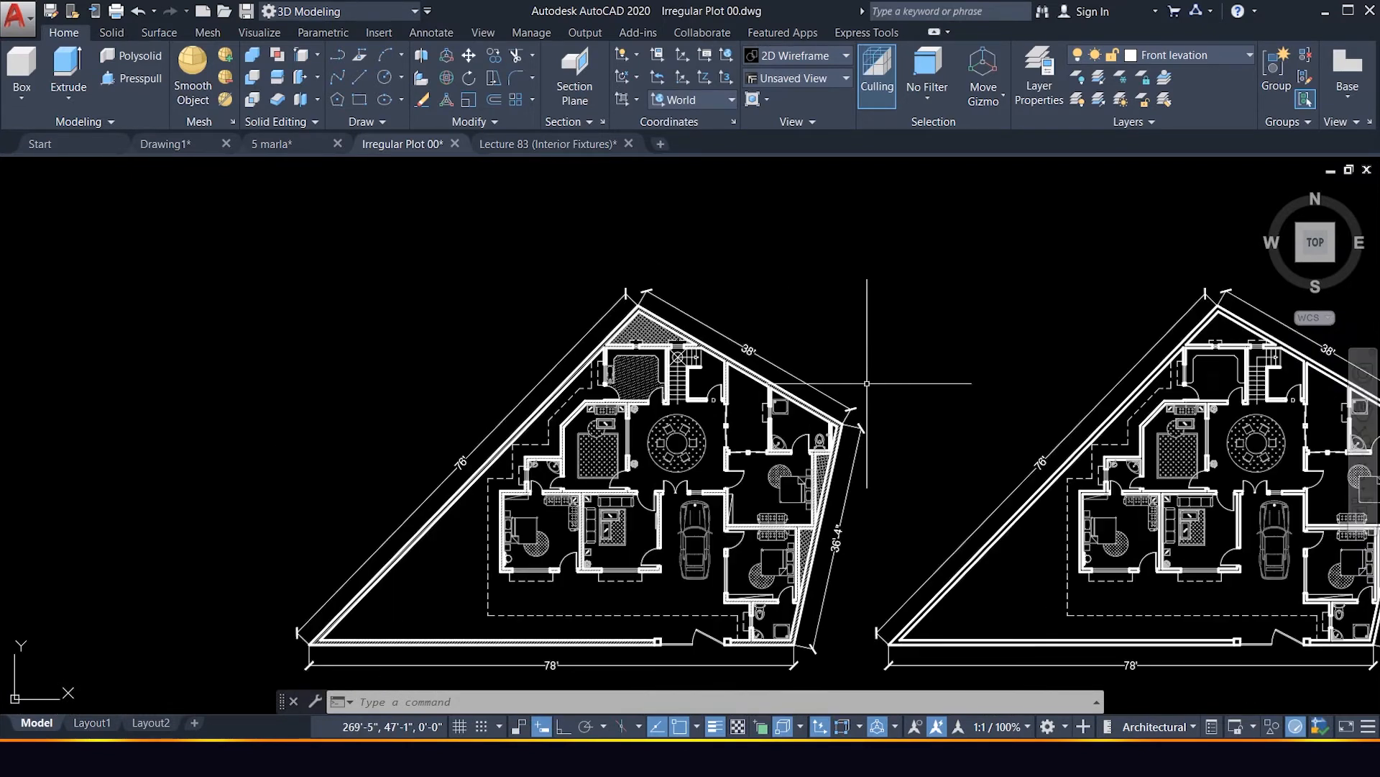
scroll(976, 401, "down", 4)
scroll(1161, 401, "up", 4)
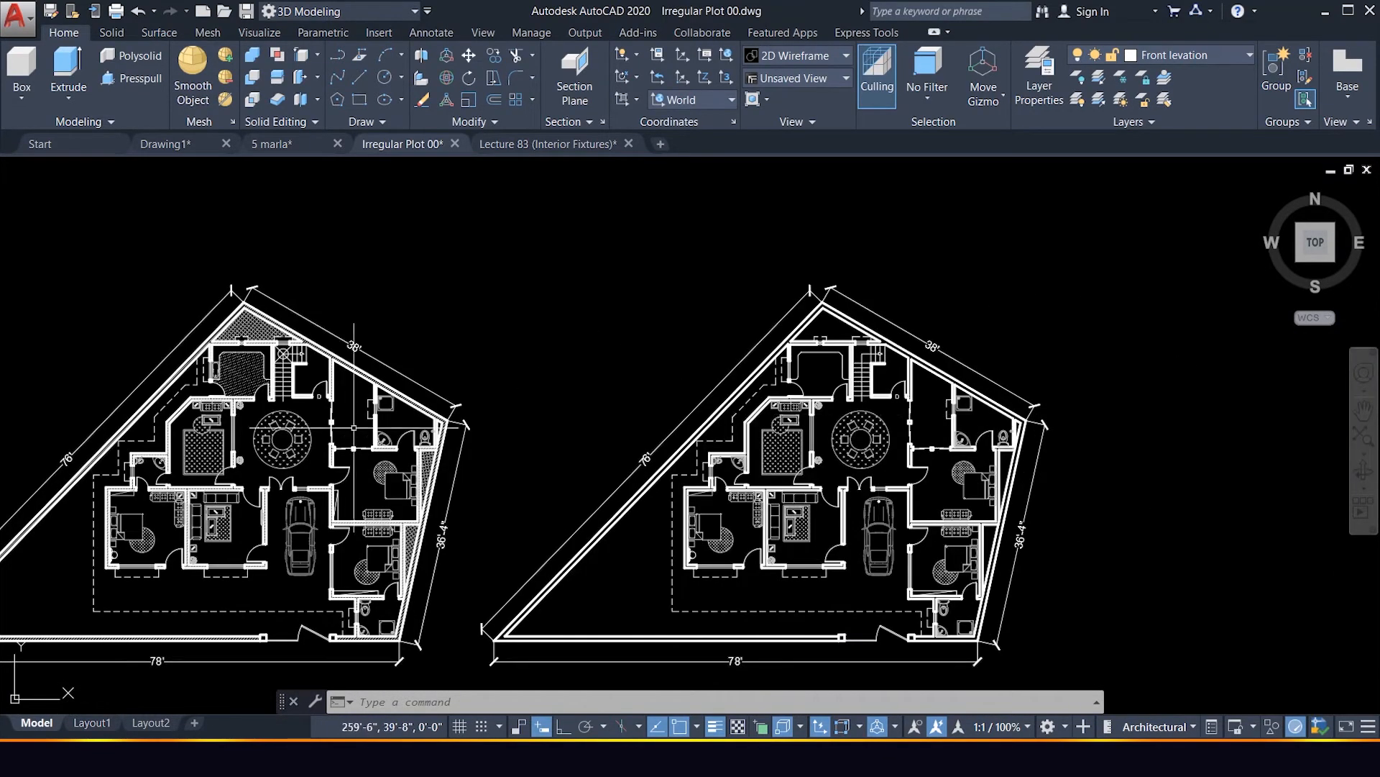
scroll(259, 377, "up", 4)
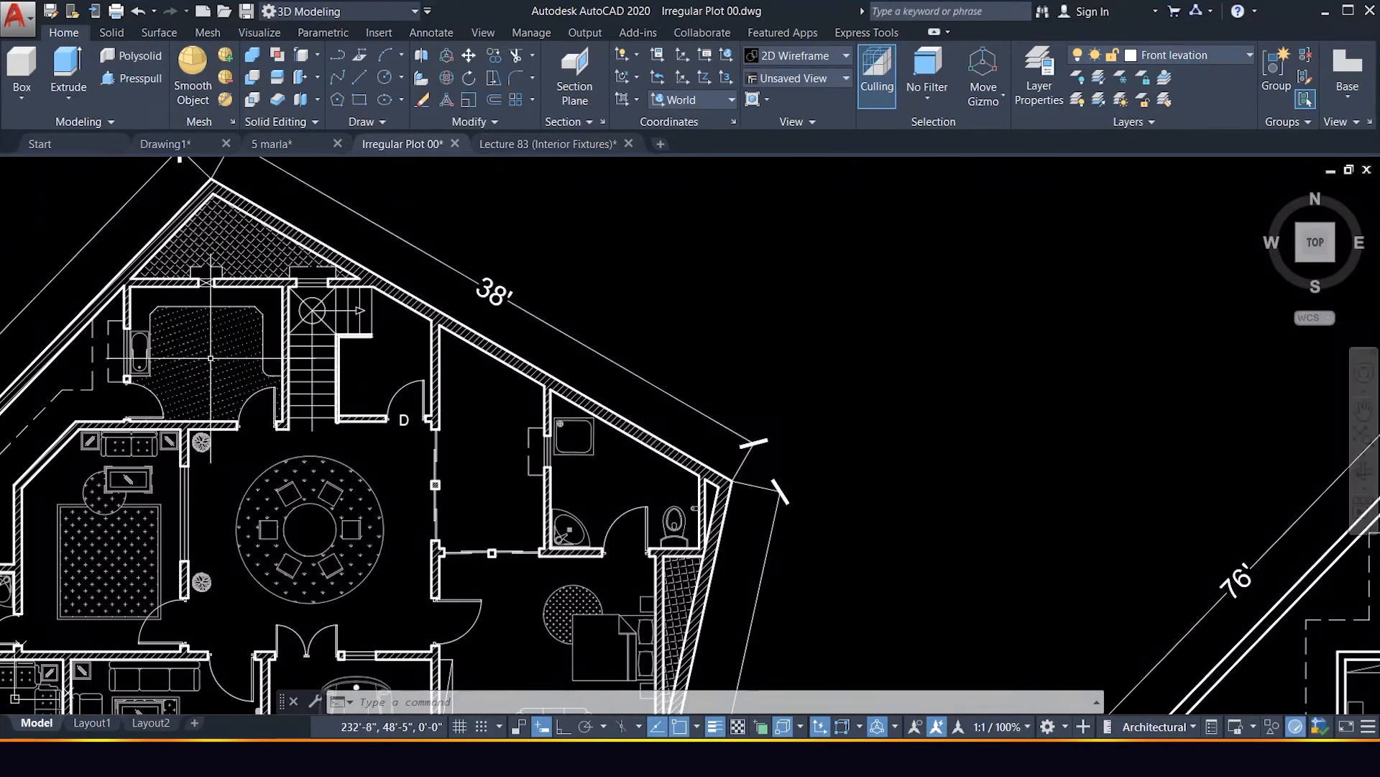
Copy the kitchen floor hatch from the outer apex corner of the furnished plan's boundary wall to the matching corner in the unhatched plan.
left_click(211, 348)
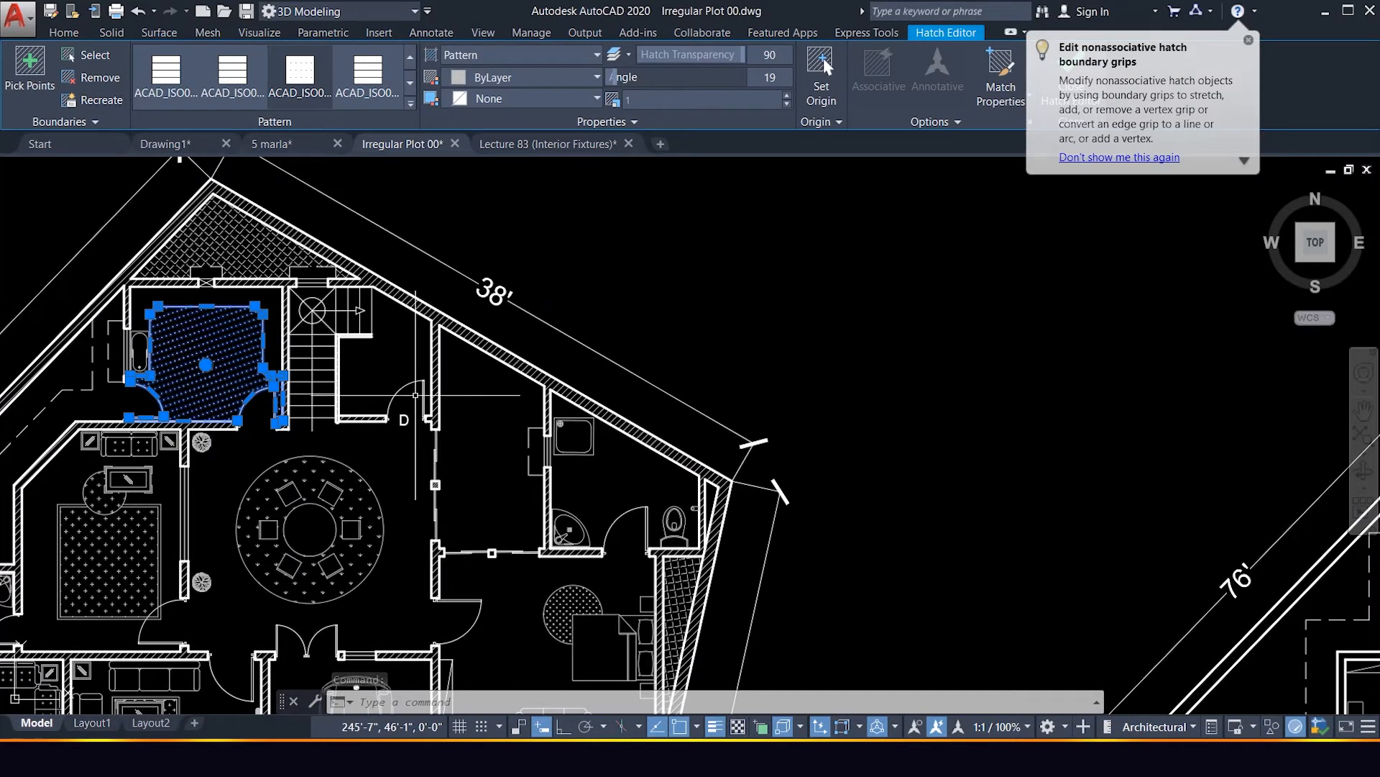
type("o")
key("Return")
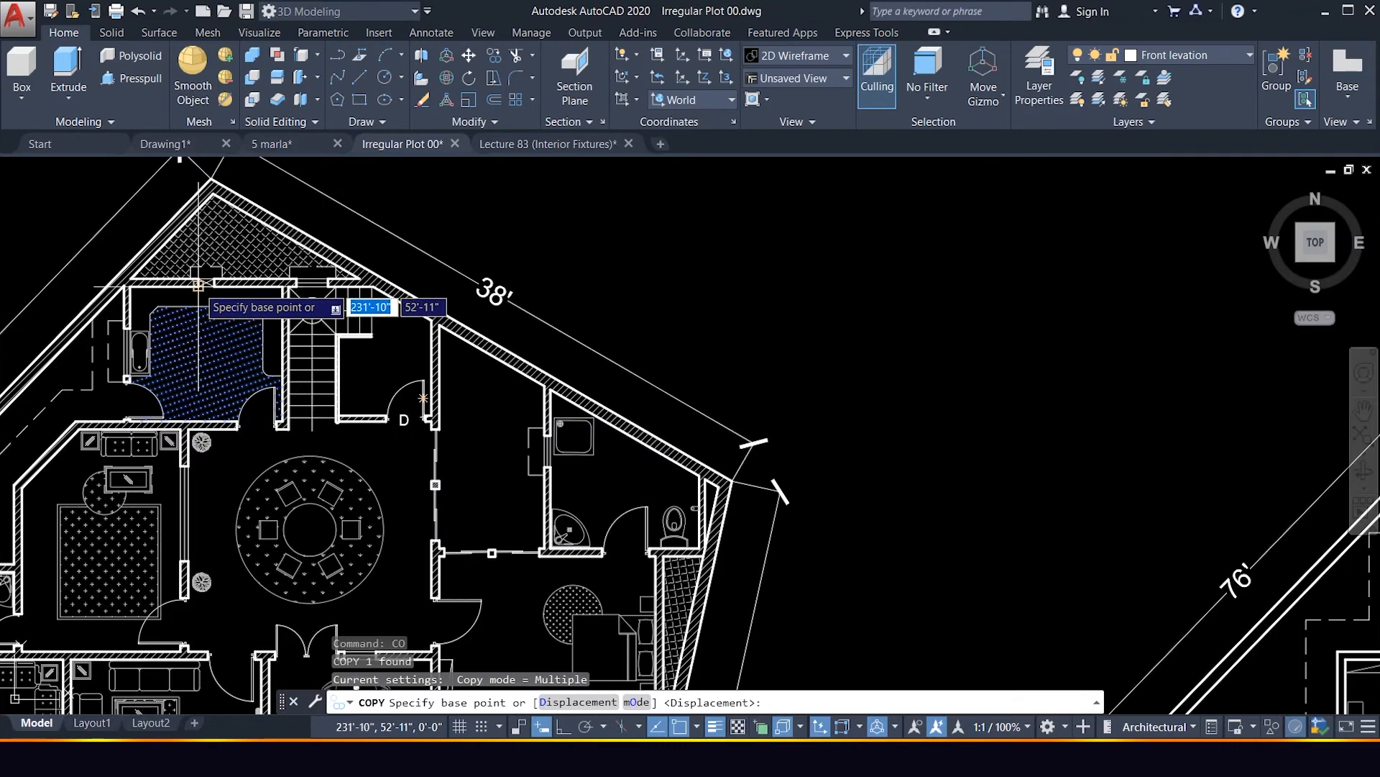
scroll(289, 335, "up", 2)
scroll(198, 287, "down", 5)
scroll(213, 236, "up", 4)
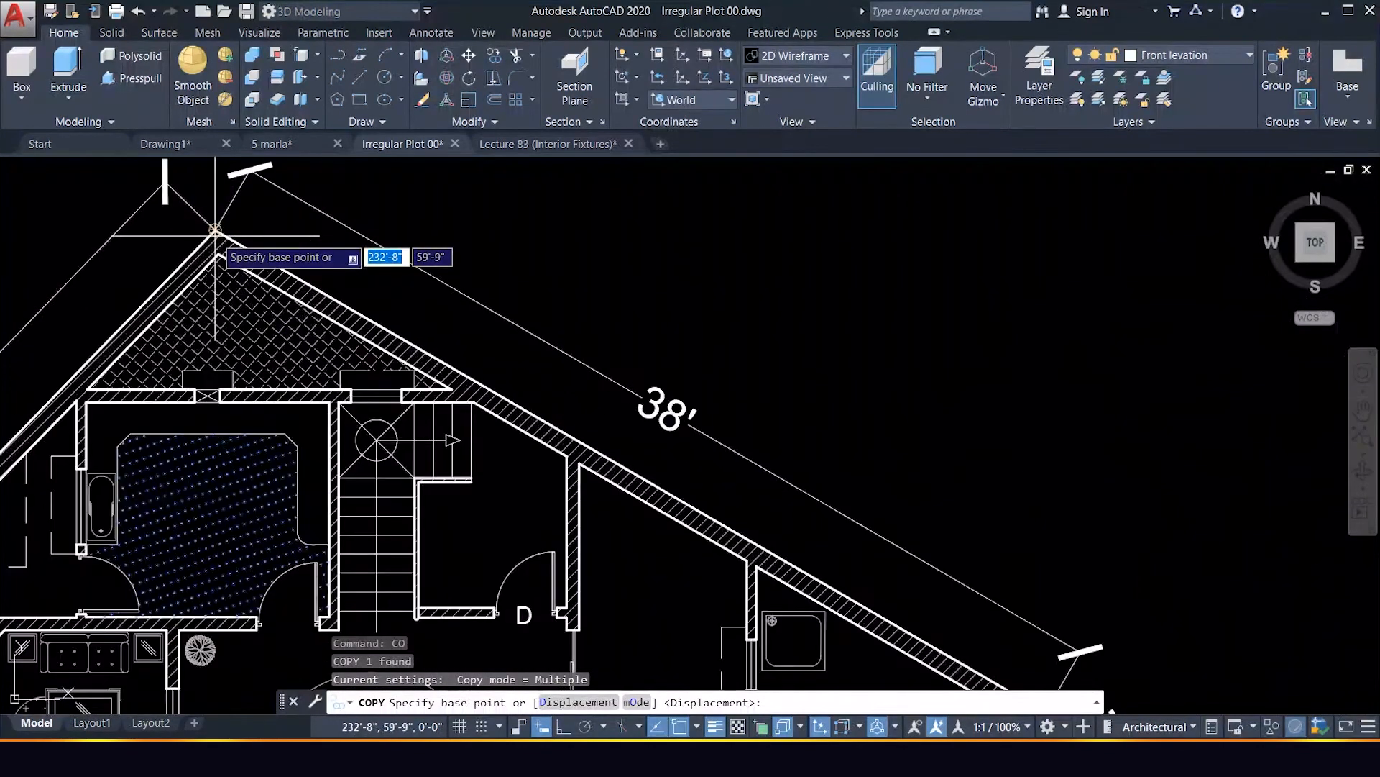
left_click(215, 229)
scroll(496, 431, "down", 6)
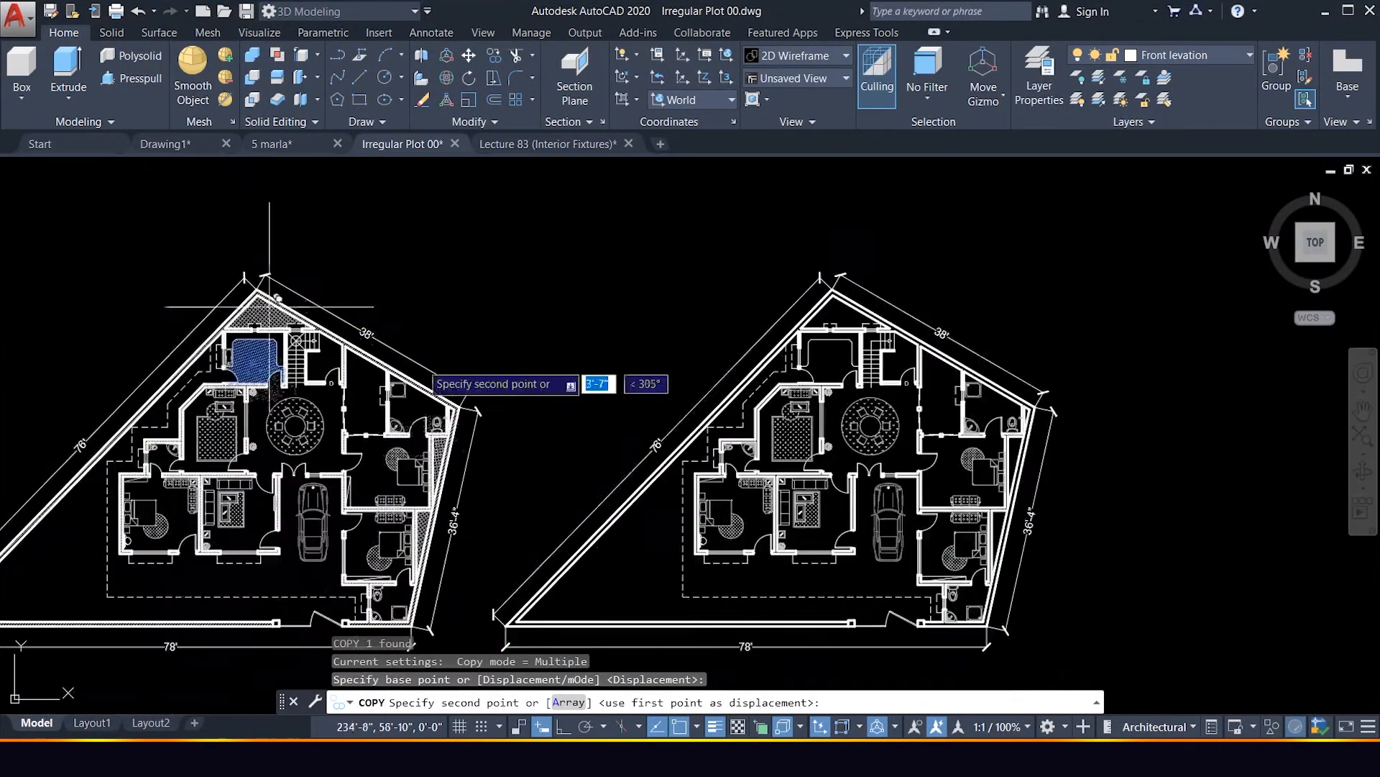
scroll(527, 345, "up", 6)
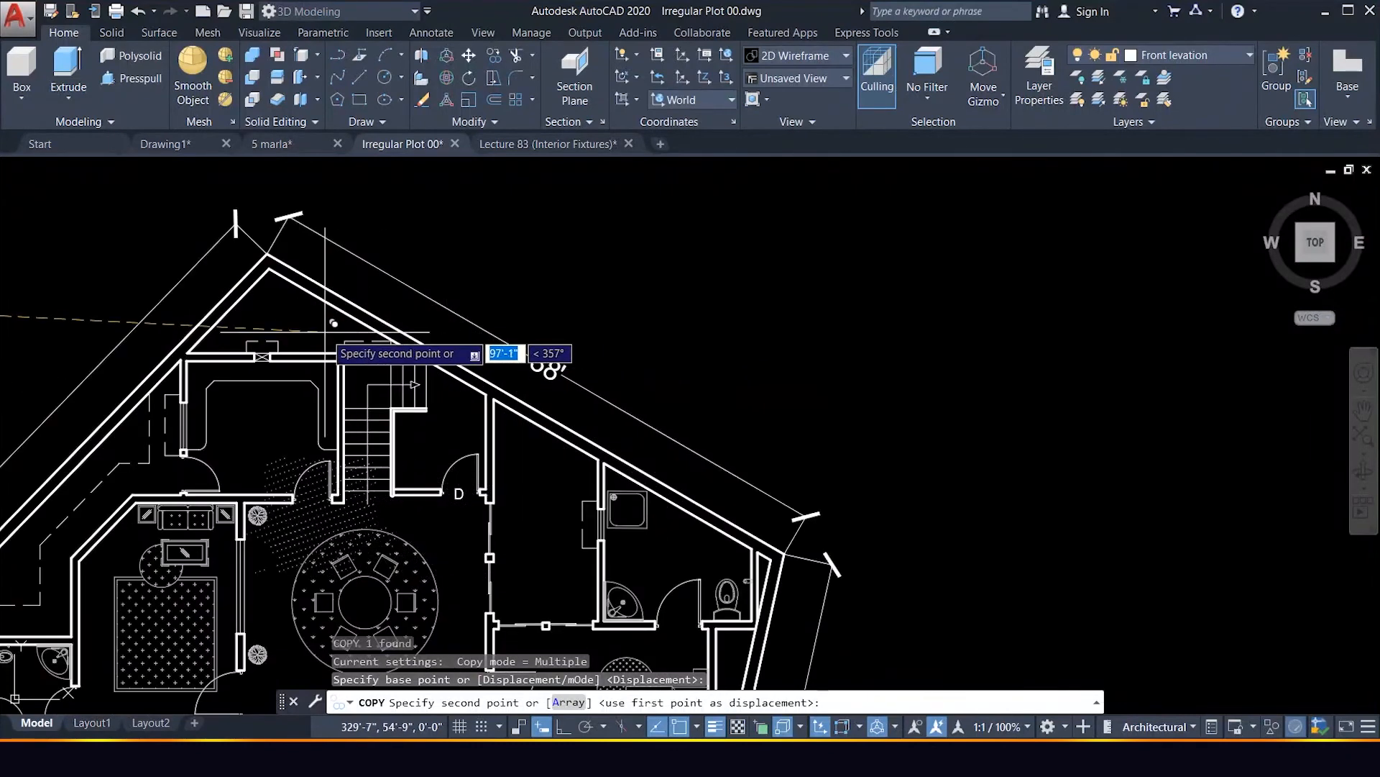
left_click(270, 256)
key("Escape")
Compare the two plans again and check which open areas along the boundary wall still need hatching.
scroll(587, 268, "down", 3)
scroll(587, 268, "down", 5)
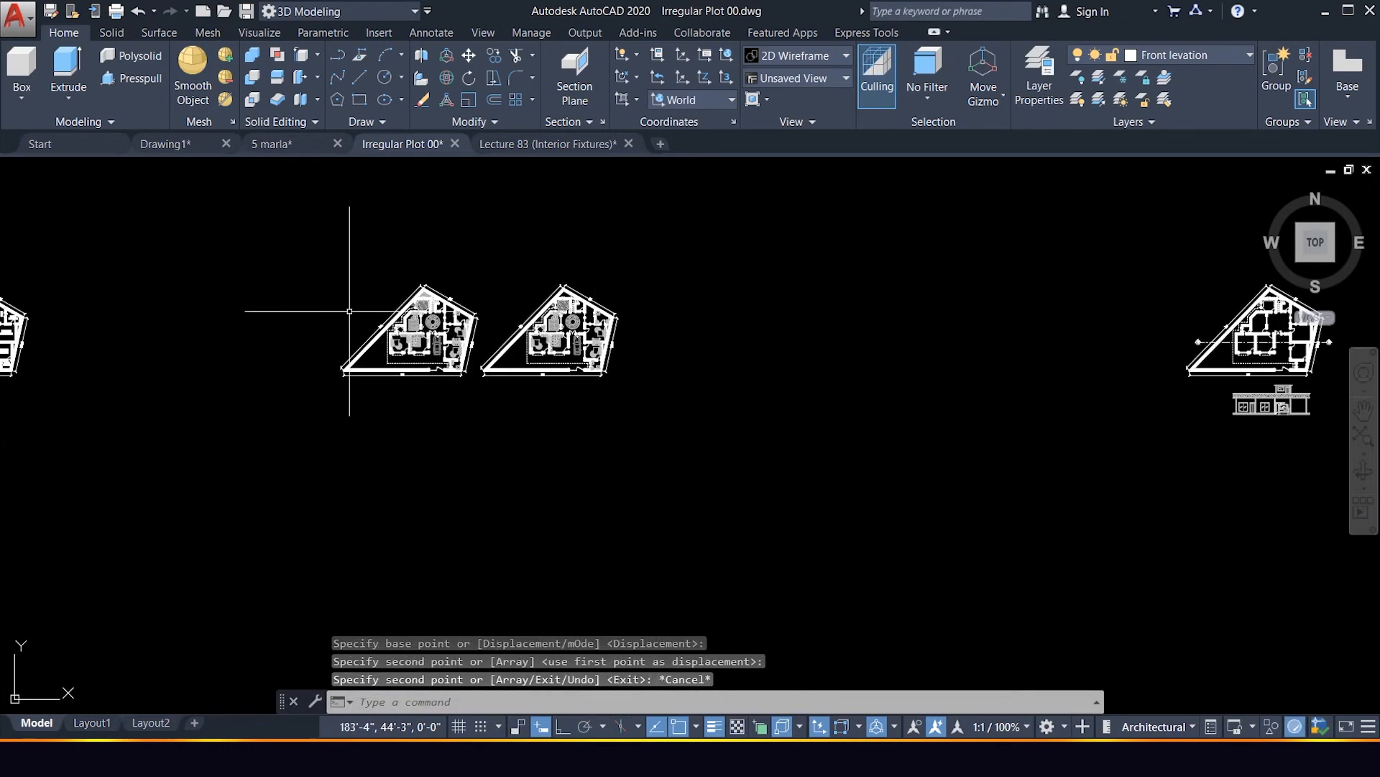
scroll(455, 290, "up", 5)
scroll(503, 366, "up", 2)
scroll(575, 400, "down", 6)
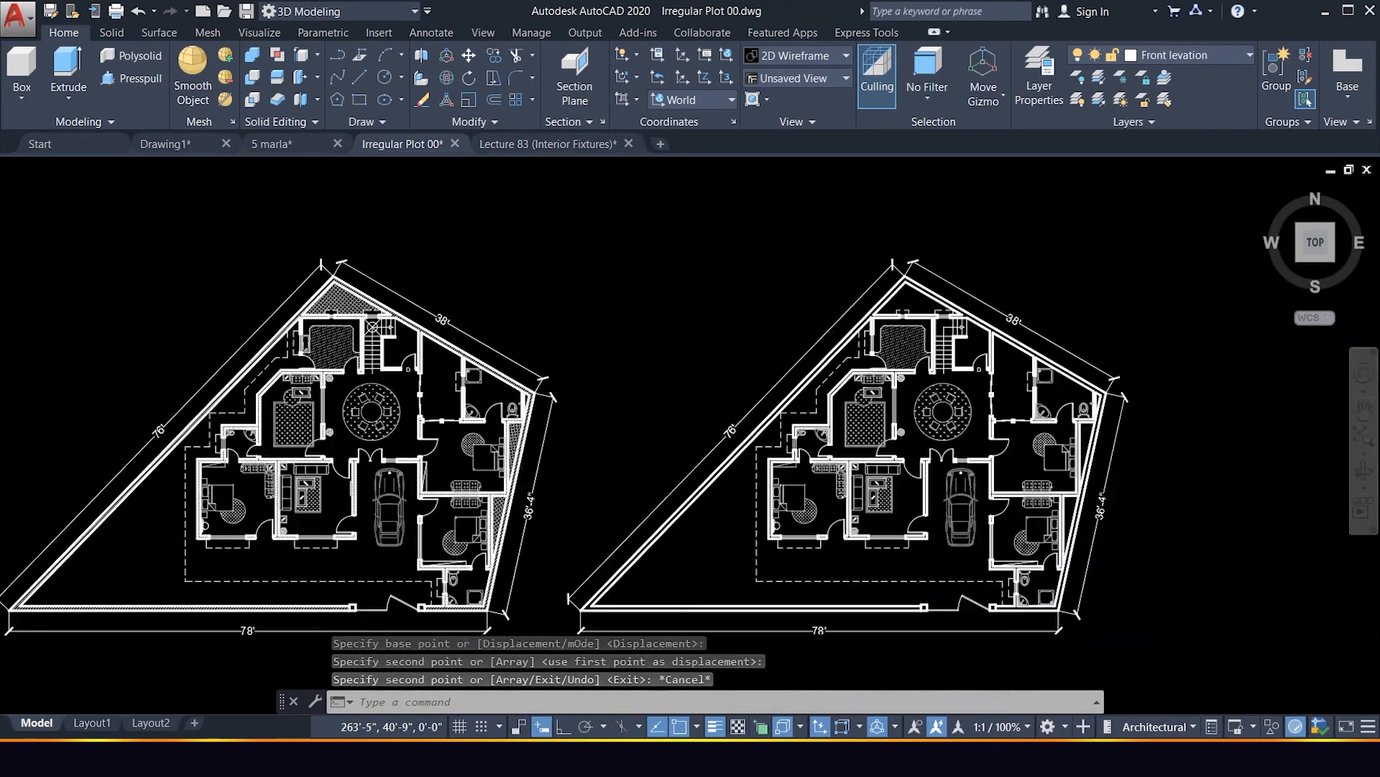
scroll(669, 437, "up", 3)
scroll(669, 438, "up", 6)
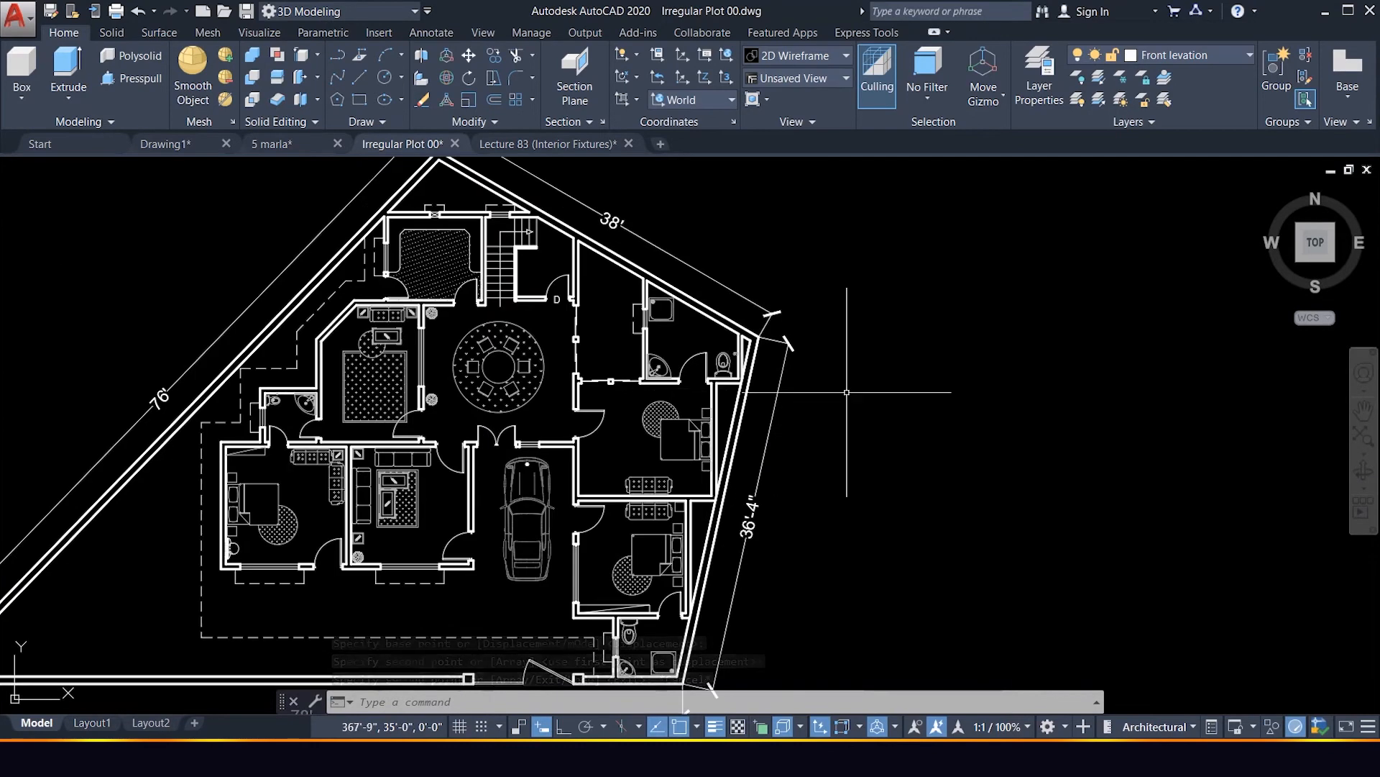
scroll(728, 351, "up", 2)
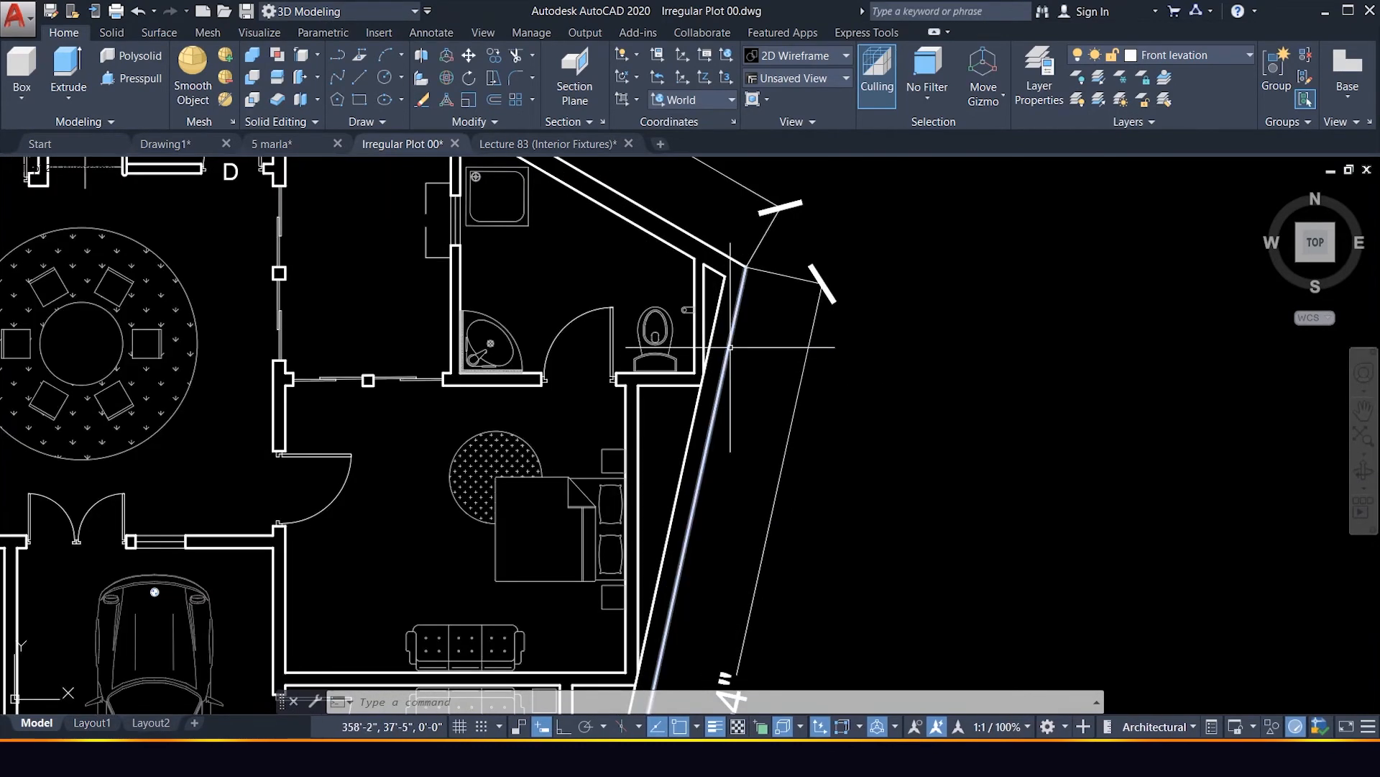
Start a hatch with the ANGLE pattern, picking the small triangular area beside the upper bathroom and the strip beside the upper bedroom.
key("Escape")
key("Escape")
type("h")
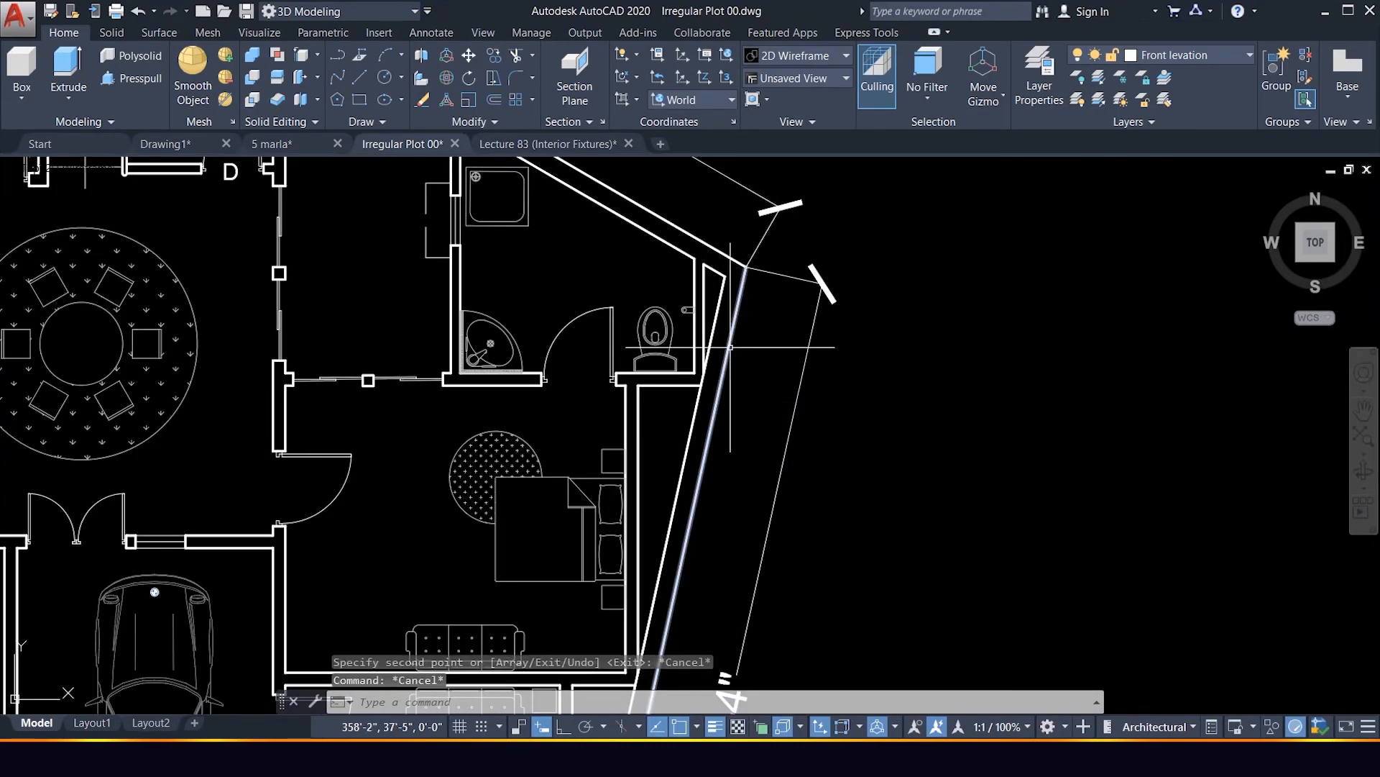
key("Return")
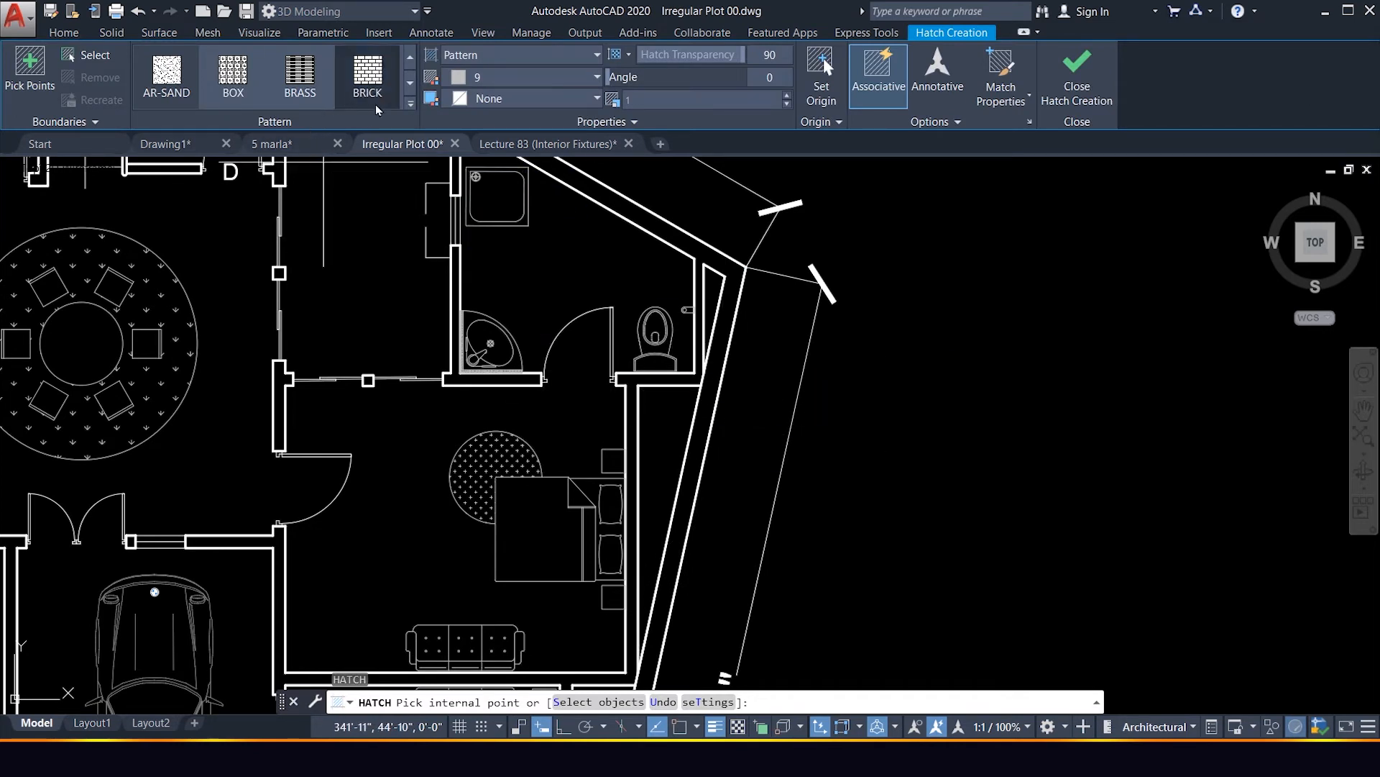
left_click(410, 104)
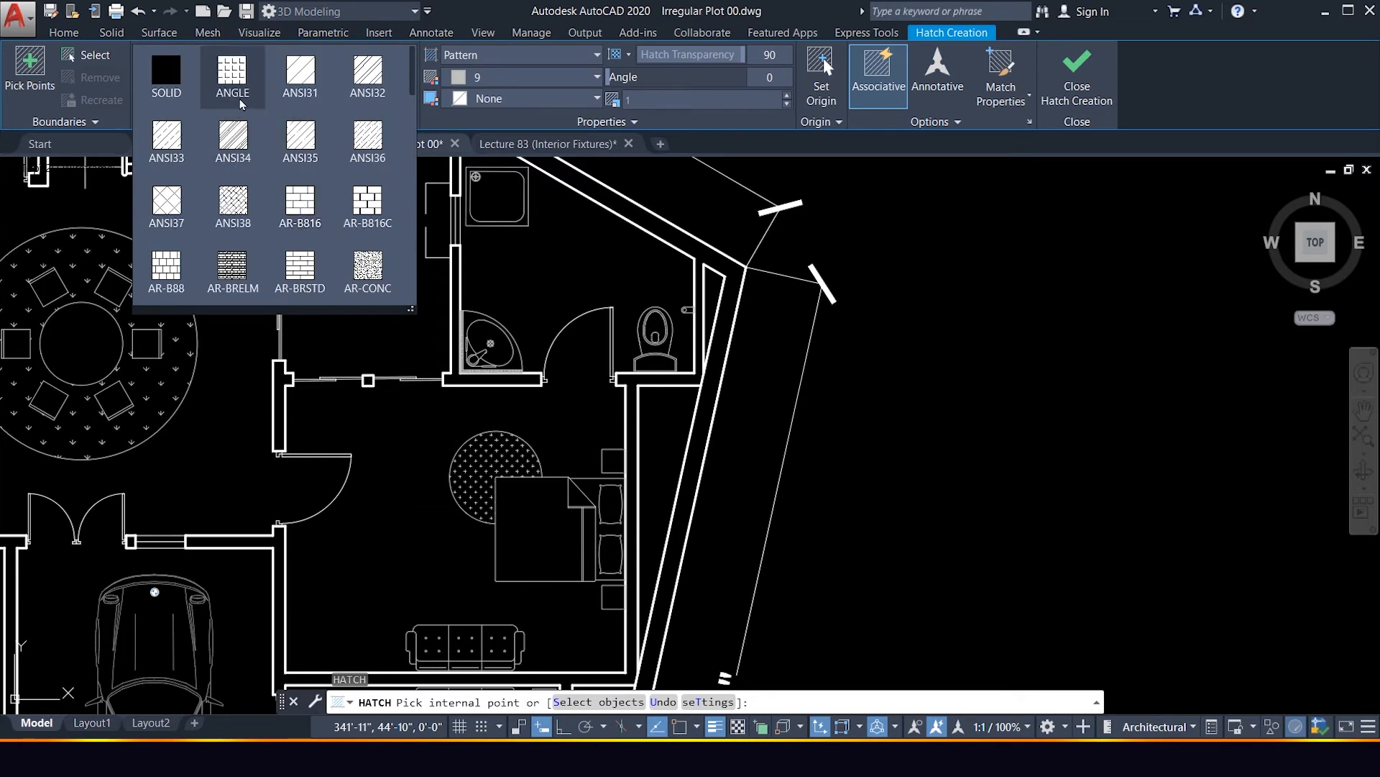
left_click(233, 75)
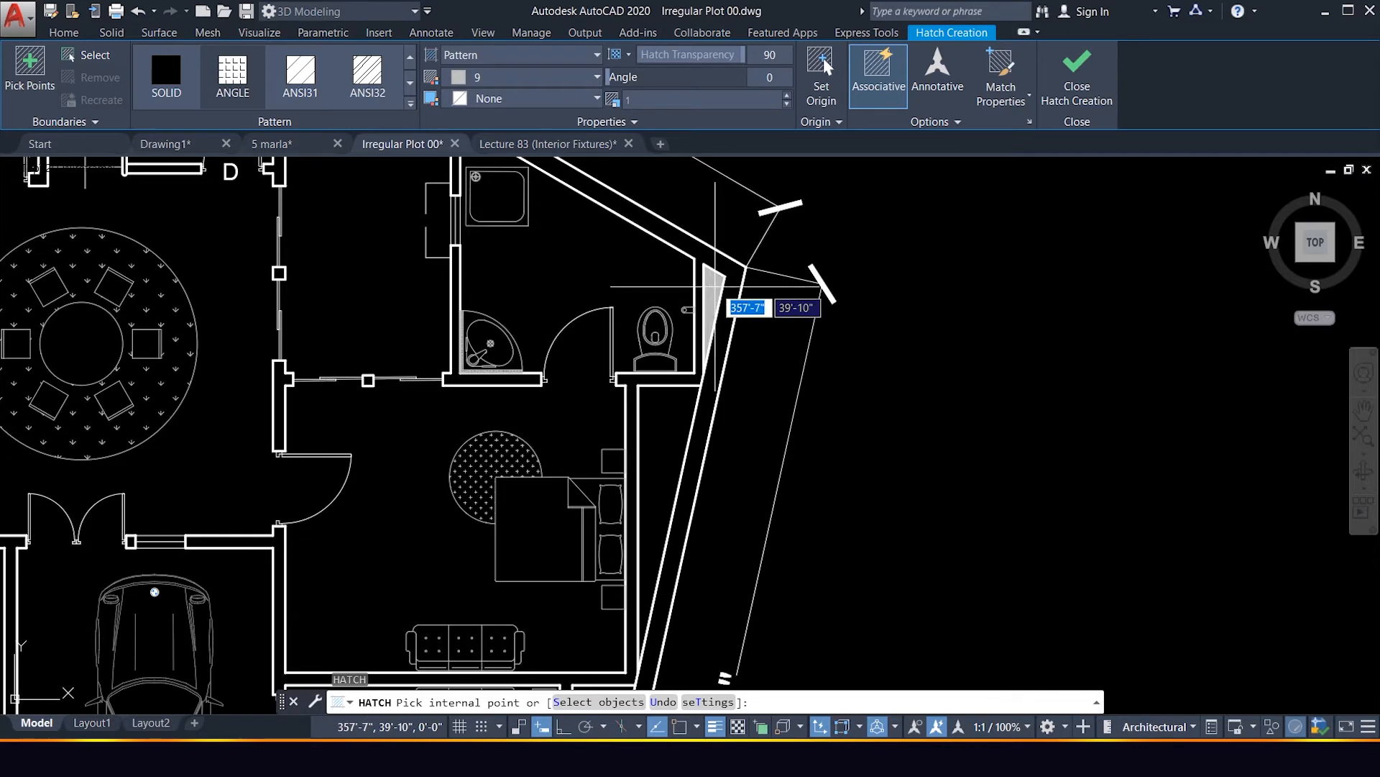
left_click(715, 288)
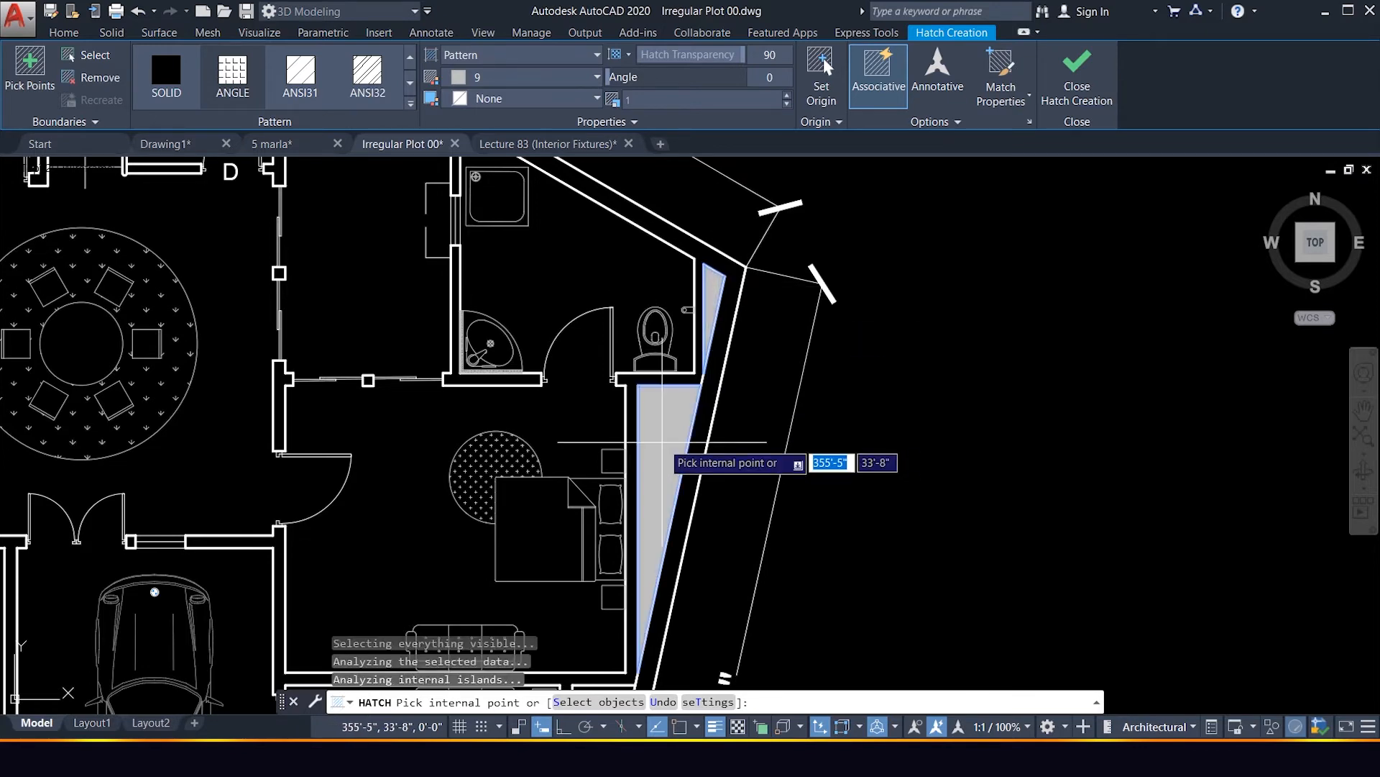
Add the strip beside the lower bedroom and the triangular area behind the kitchen and stairs to the hatch, and finish it.
scroll(660, 402, "down", 5)
scroll(662, 467, "up", 8)
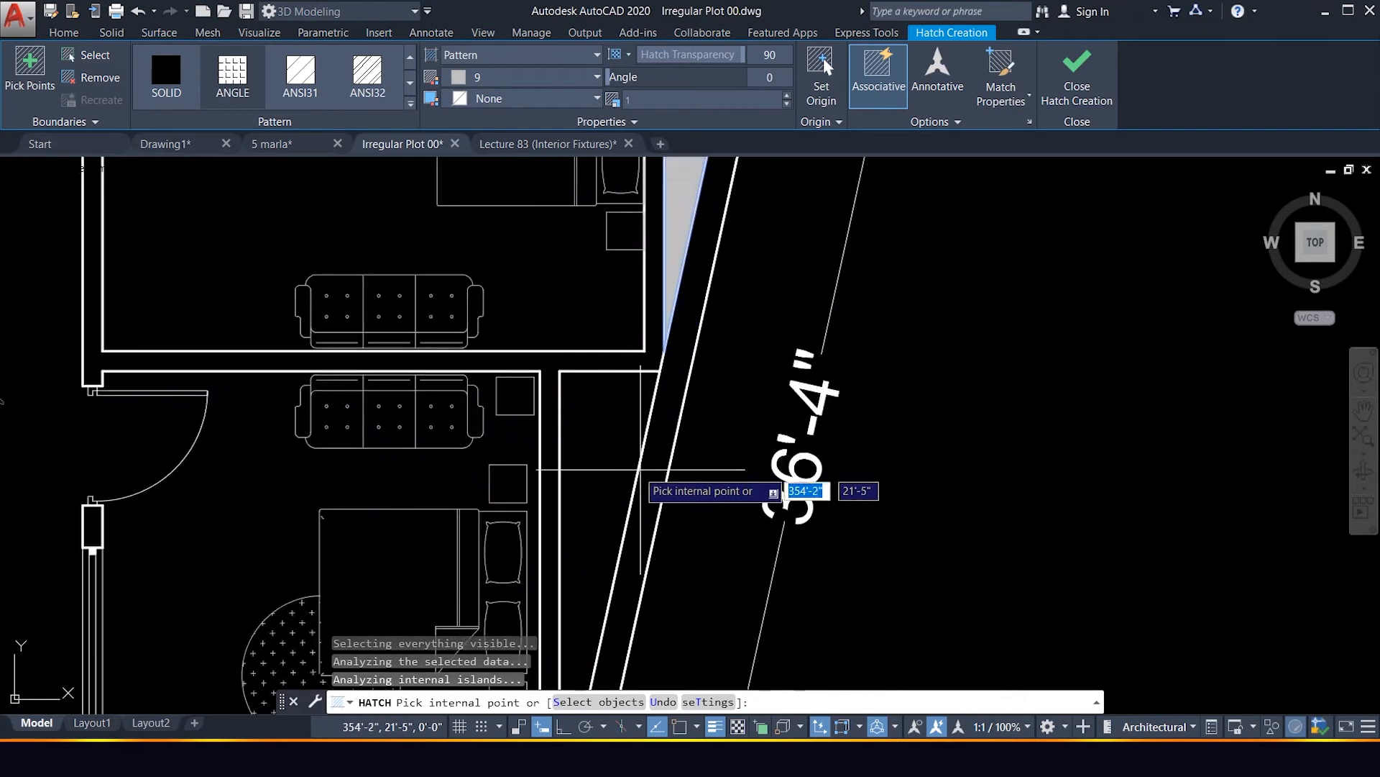
left_click(632, 449)
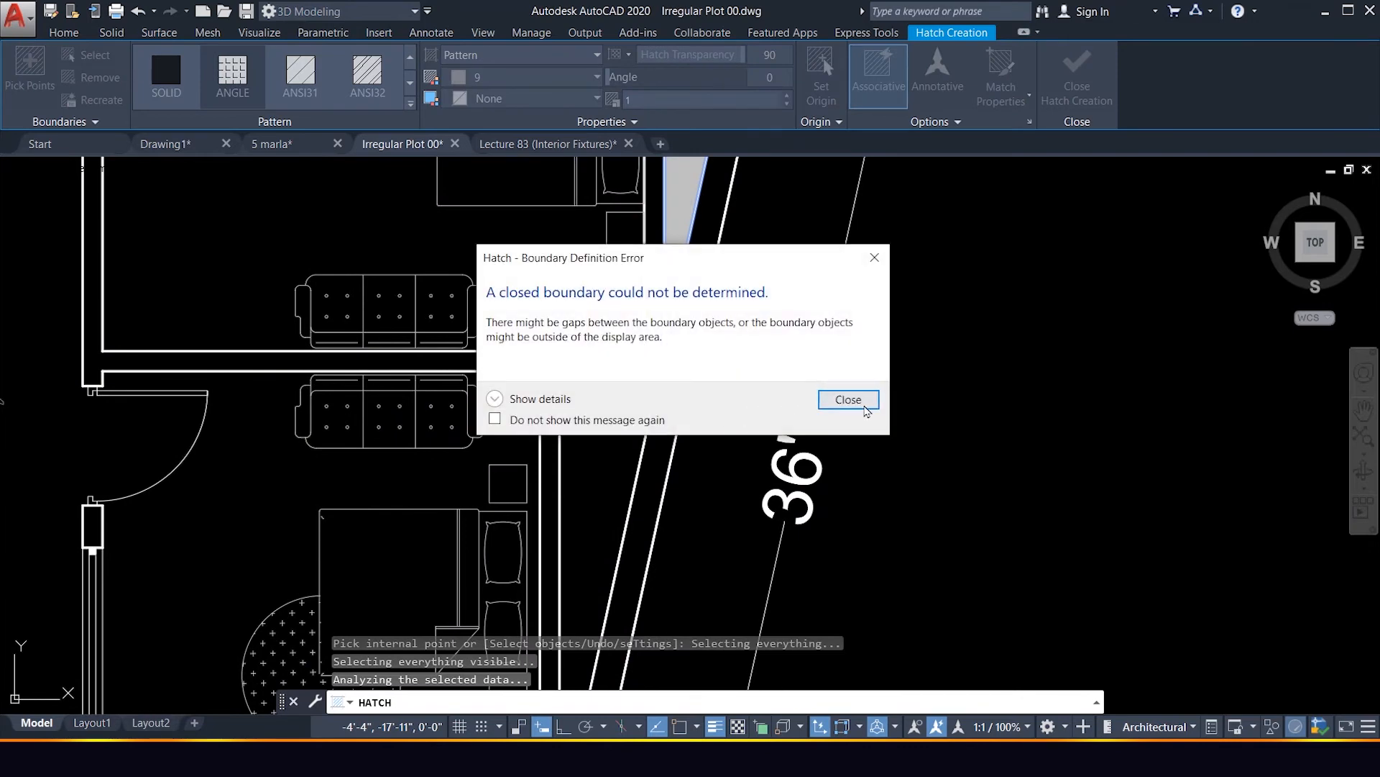
left_click(847, 404)
left_click(604, 434)
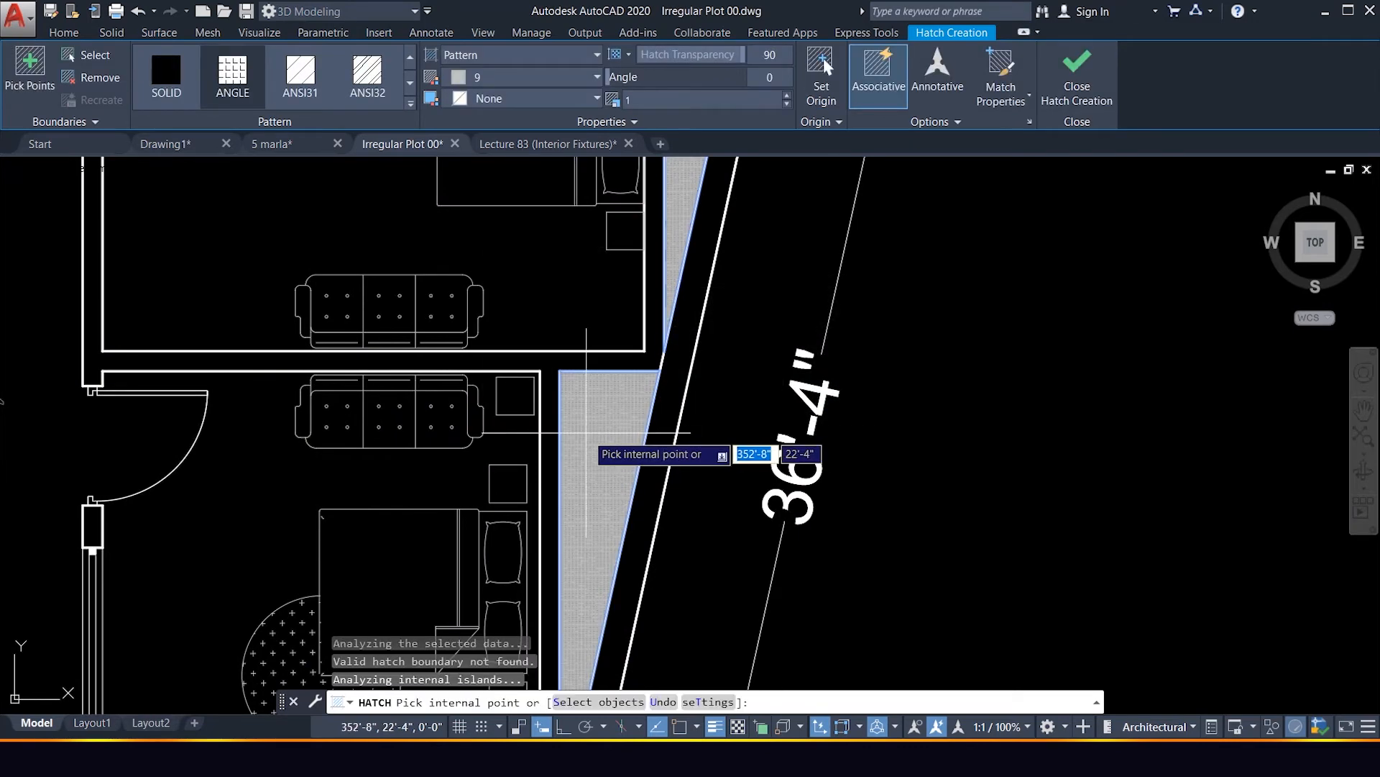
scroll(592, 433, "down", 8)
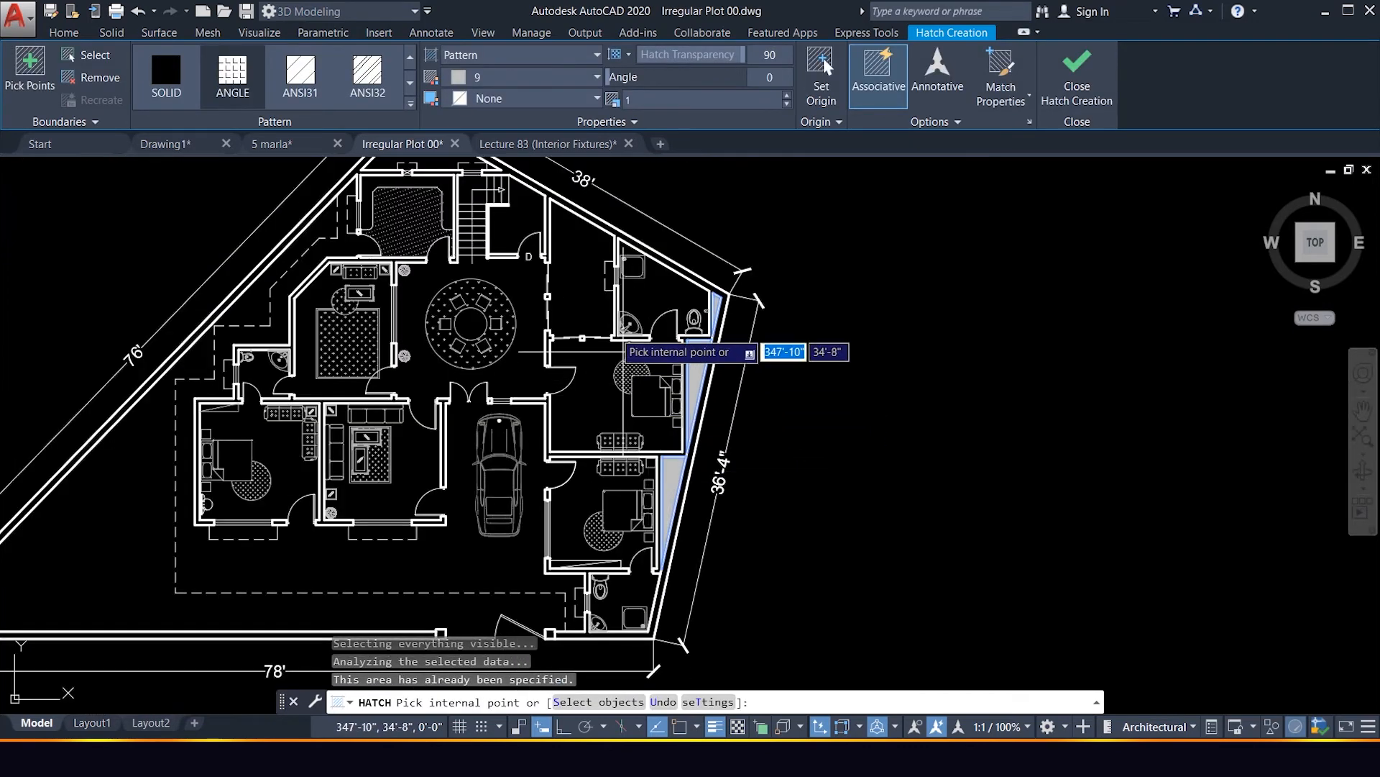
scroll(615, 356, "down", 2)
scroll(532, 251, "up", 6)
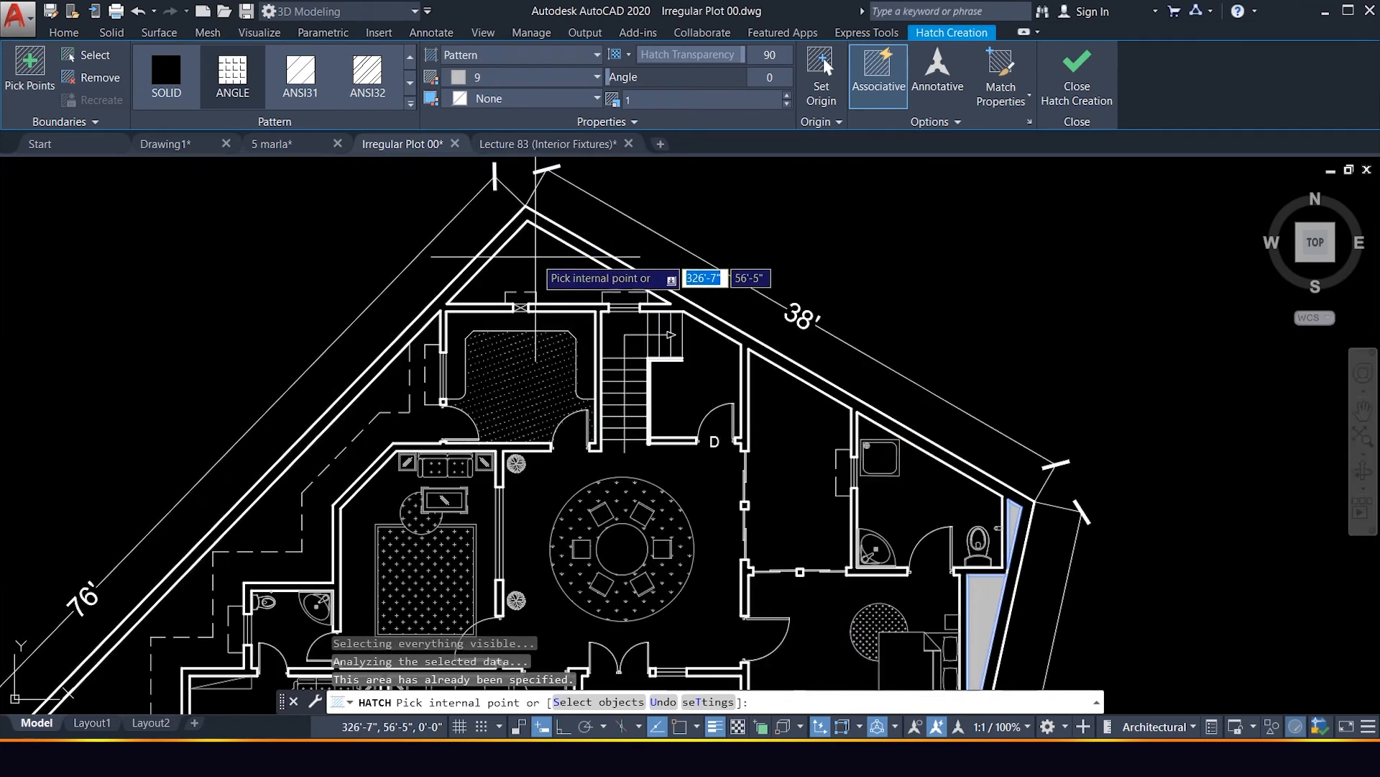
left_click(535, 257)
scroll(536, 256, "down", 2)
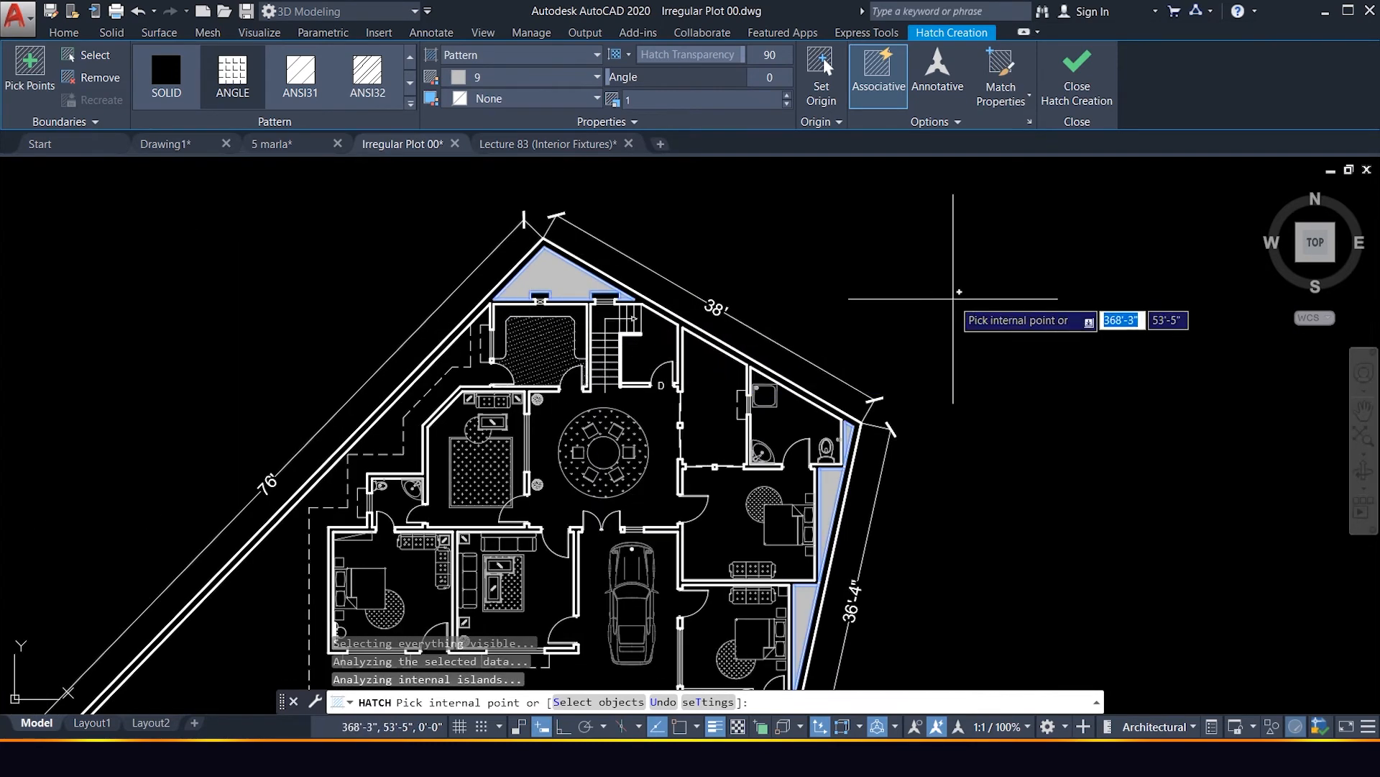
key("Escape")
Set the scale of the new ANGLE hatch in the open boundary areas to 30.
scroll(575, 287, "up", 5)
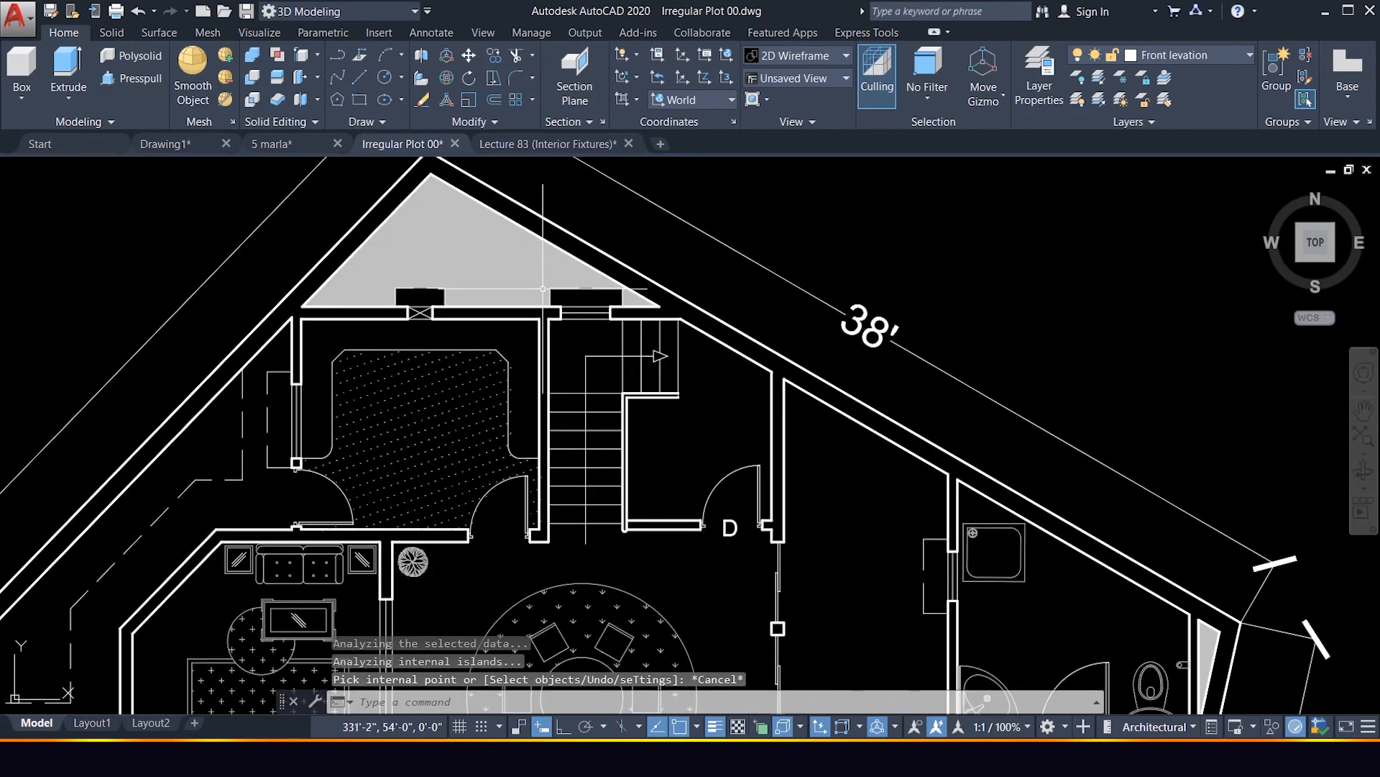
scroll(537, 285, "down", 4)
left_click(513, 271)
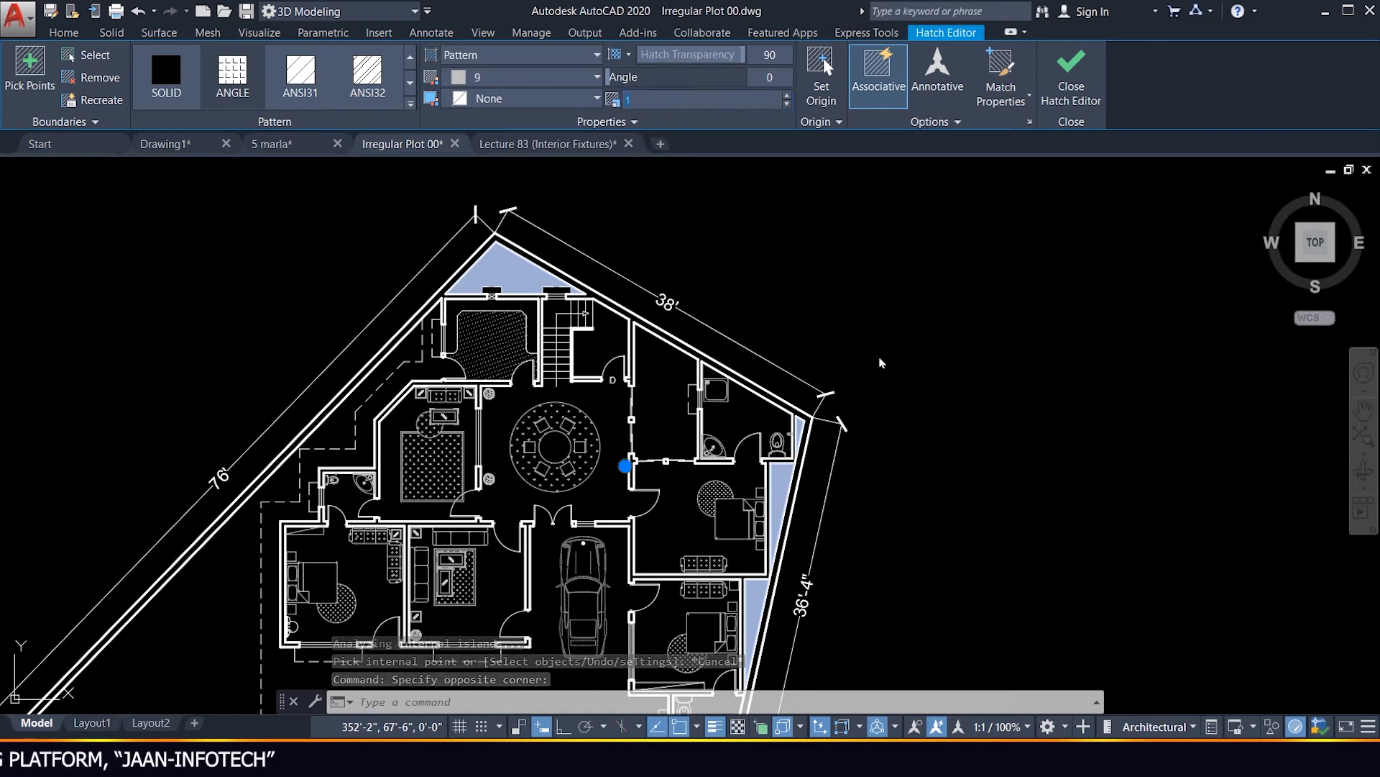
type("30")
key("Return")
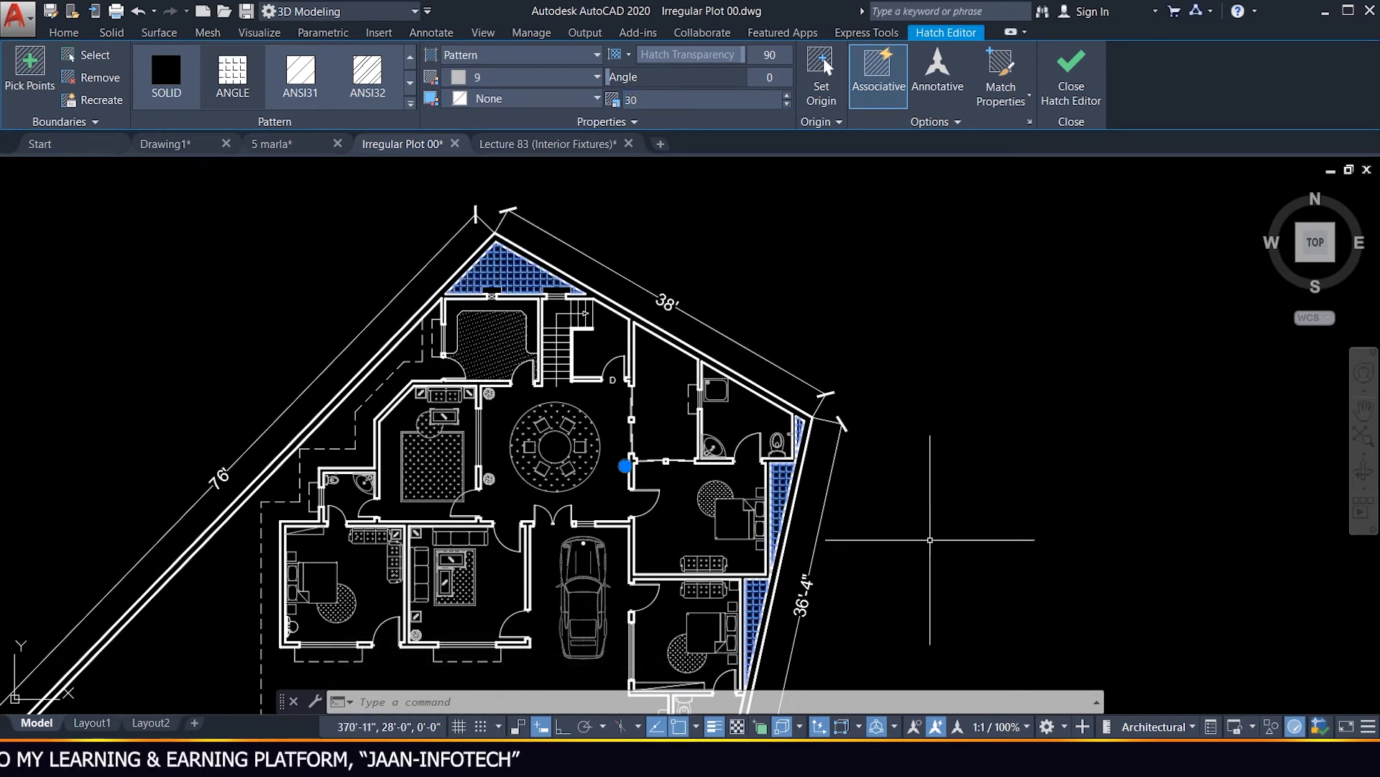
scroll(820, 503, "down", 2)
scroll(817, 499, "up", 6)
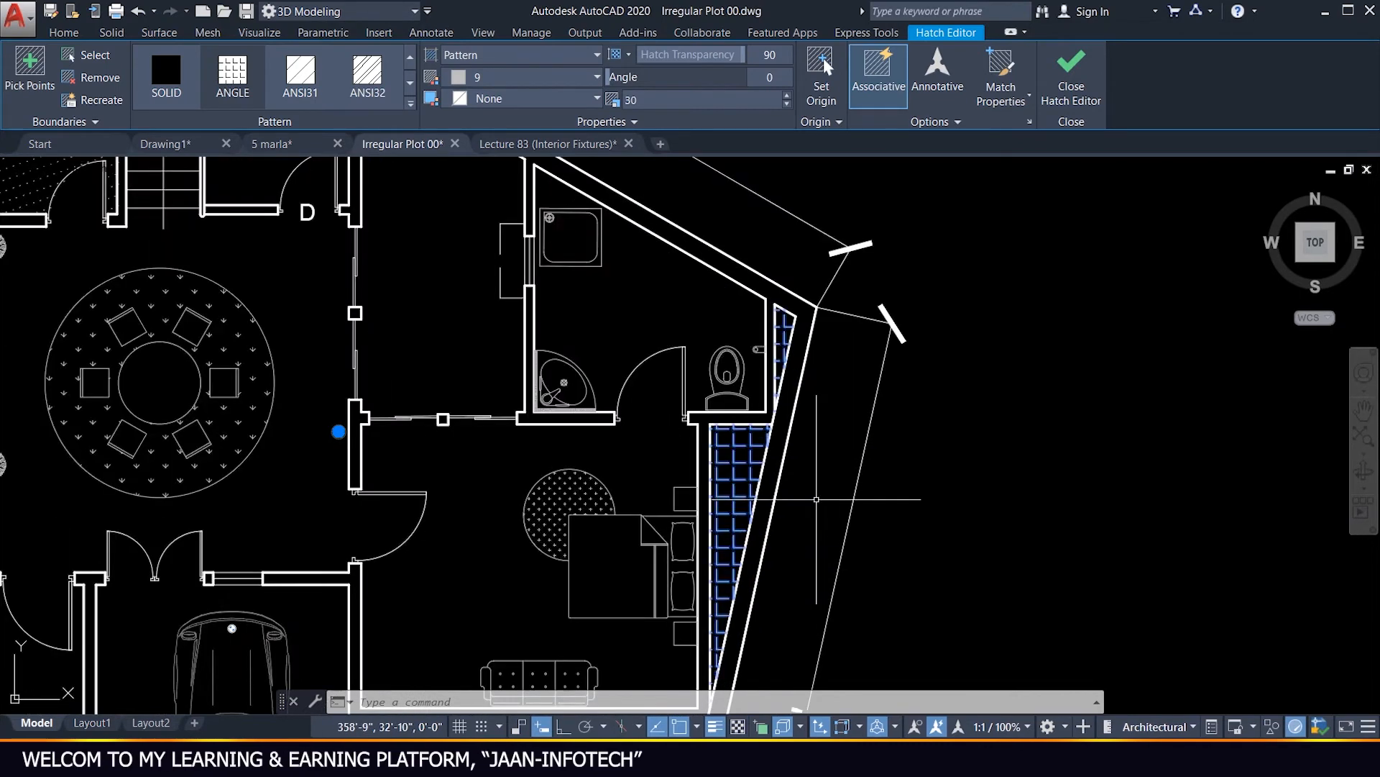
scroll(818, 499, "down", 4)
left_click(818, 499)
key("Escape")
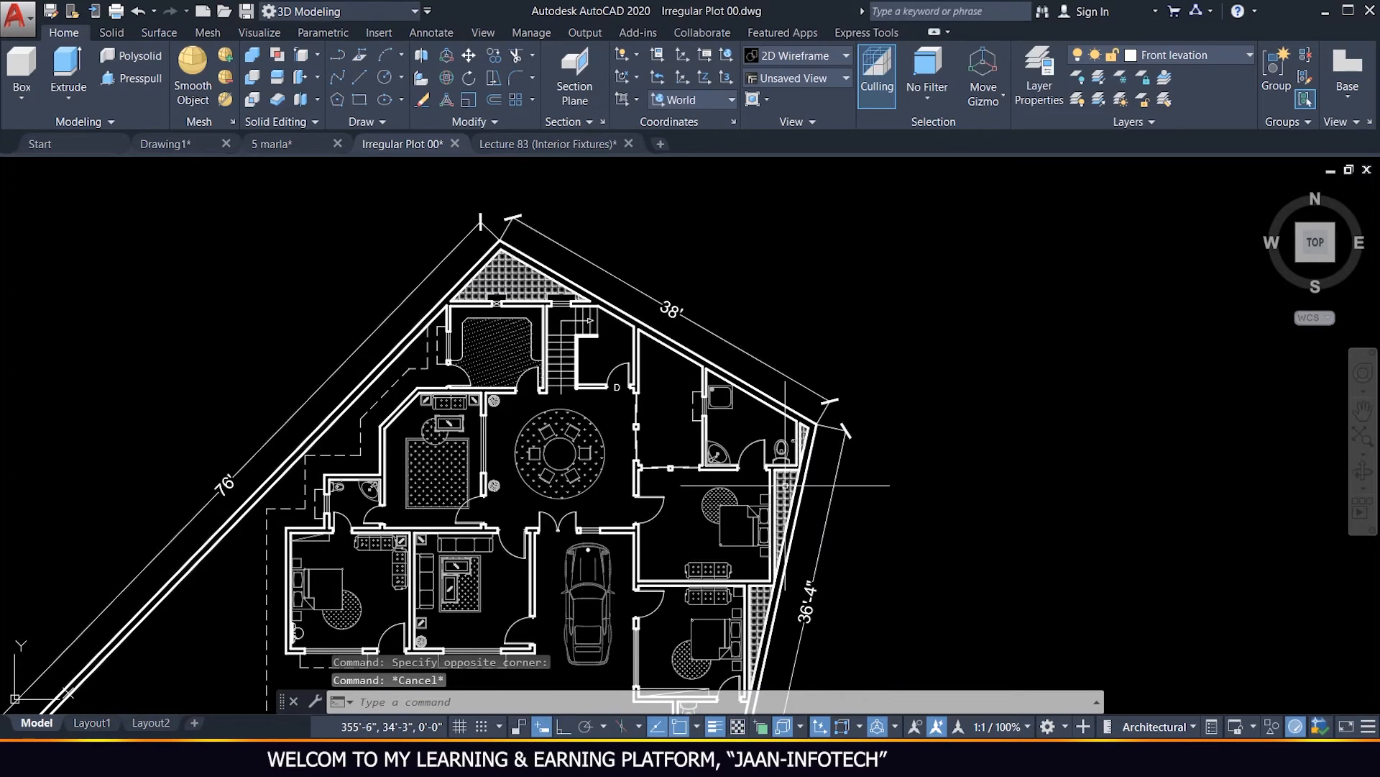
Try a pattern angle of 90 on the open-area hatch and set it to 45.
left_click(791, 503)
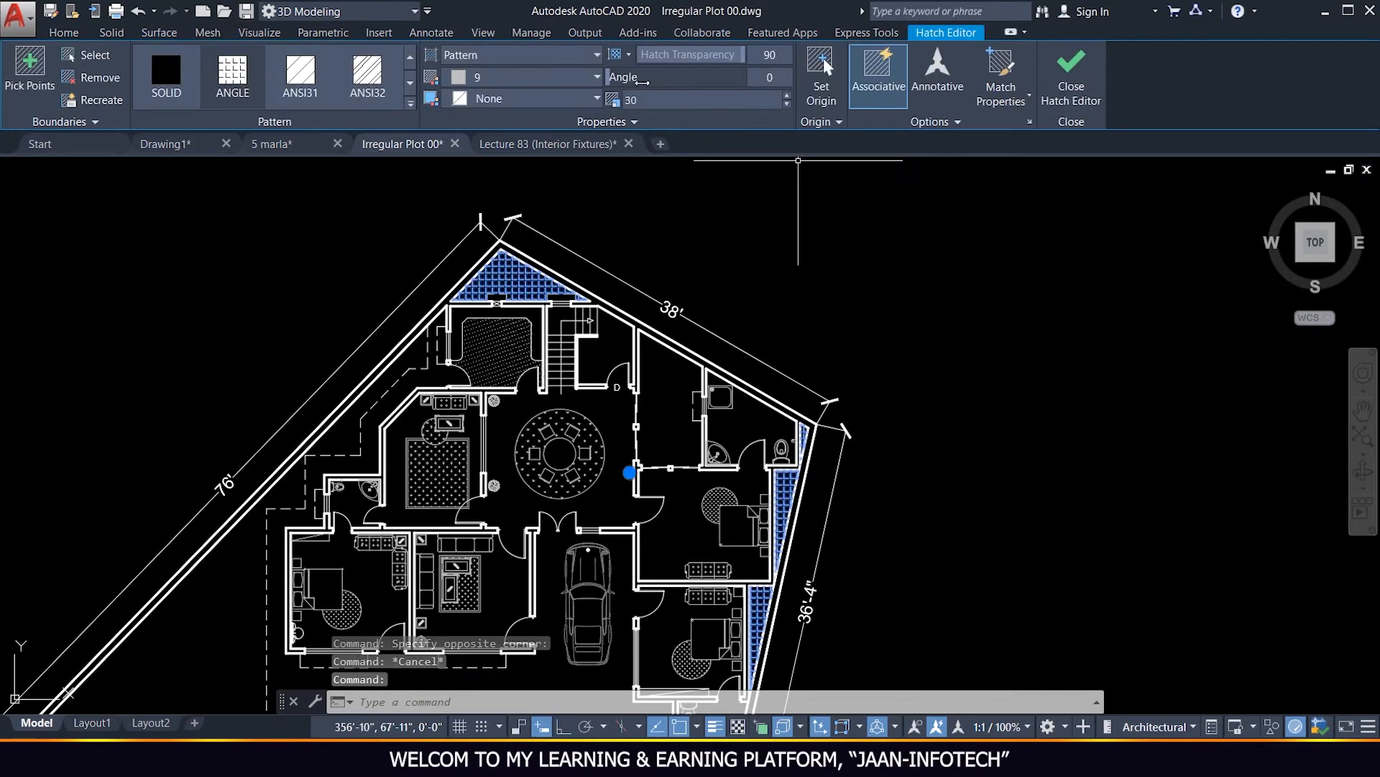
mouse_move(611, 76)
left_mouse_down()
mouse_move(692, 81)
mouse_move(719, 99)
left_mouse_up()
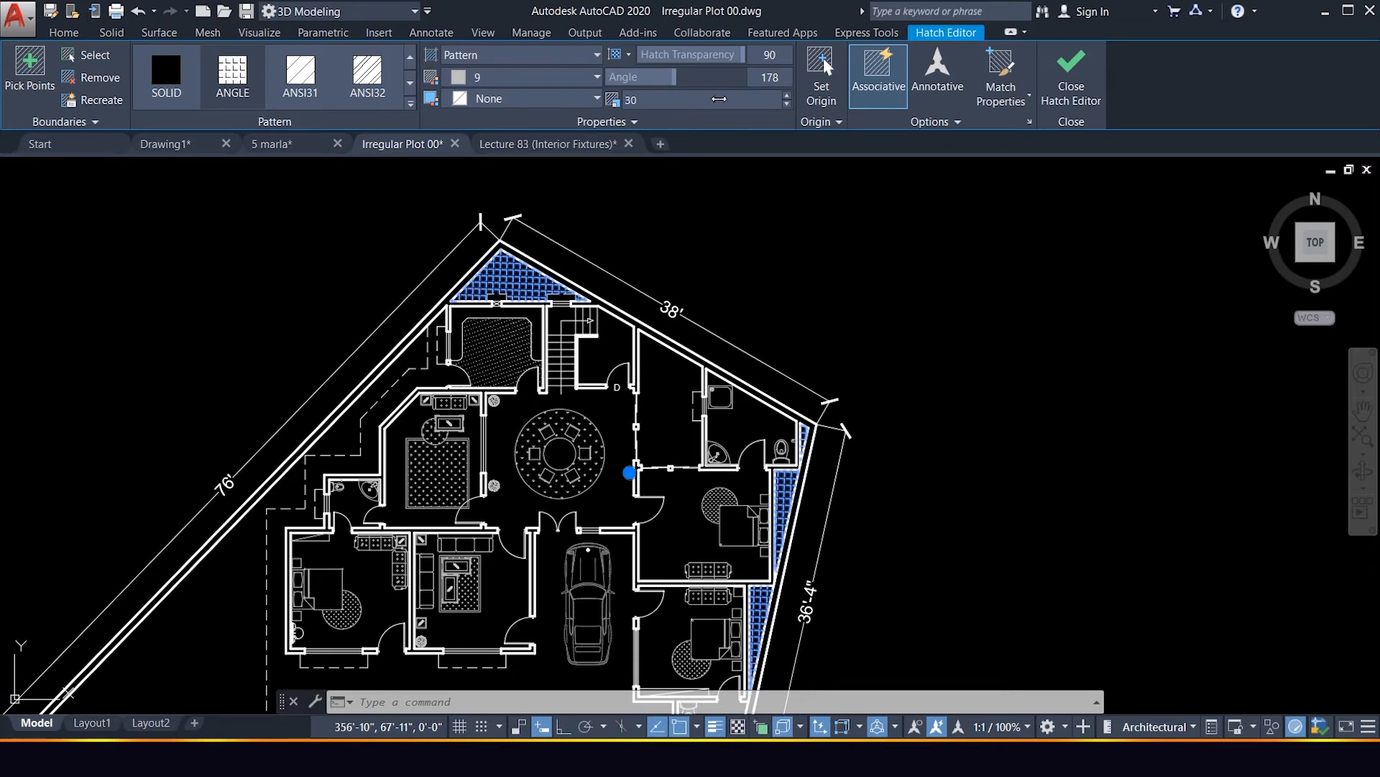
left_click_drag(721, 100, 704, 99)
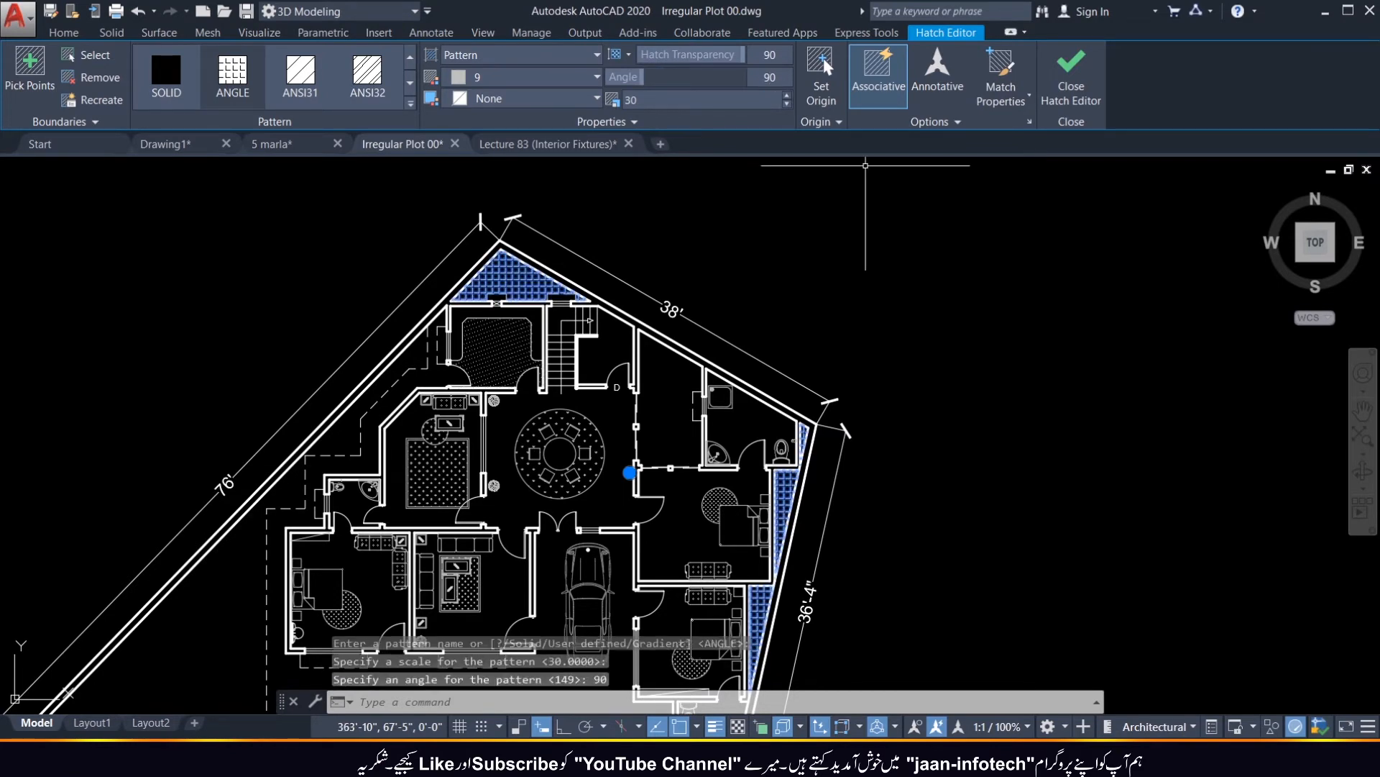
scroll(909, 442, "up", 3)
scroll(807, 366, "down", 5)
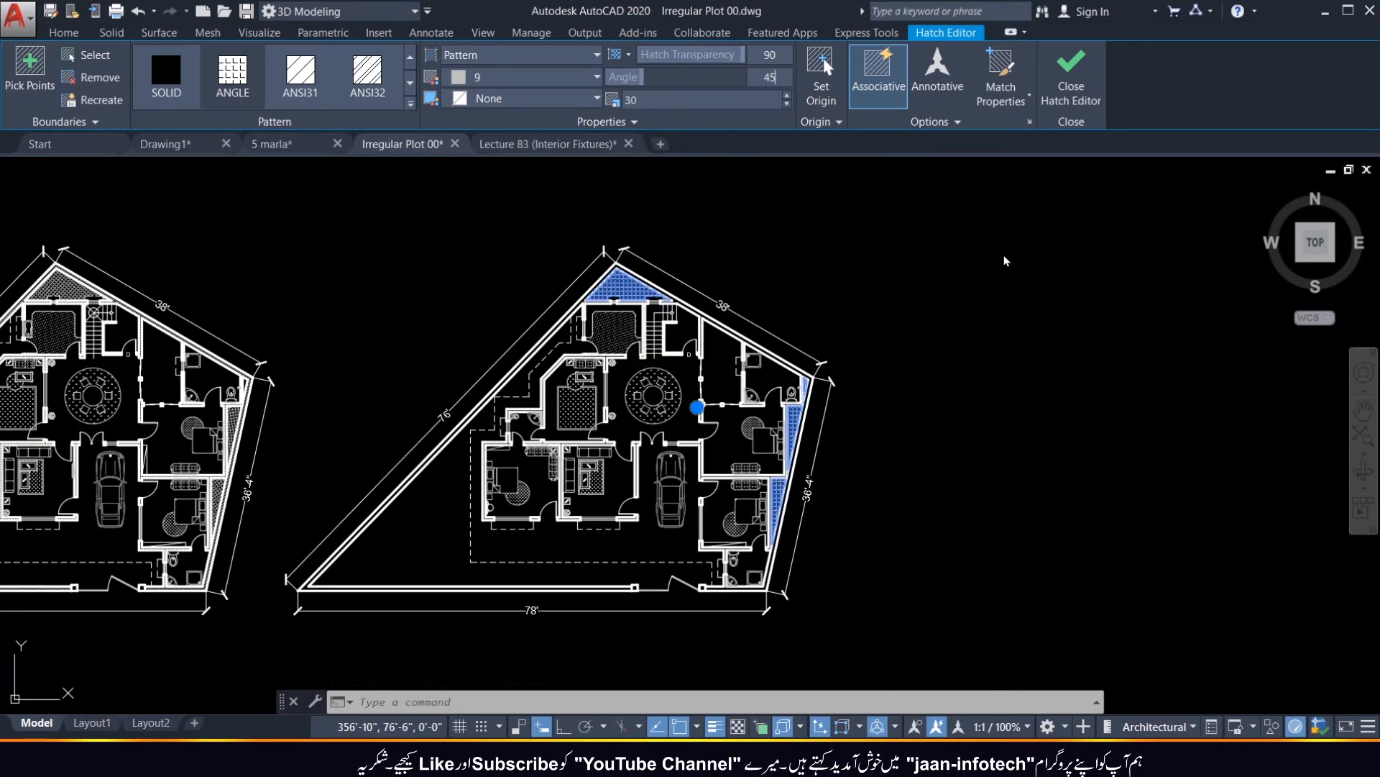
key("Return")
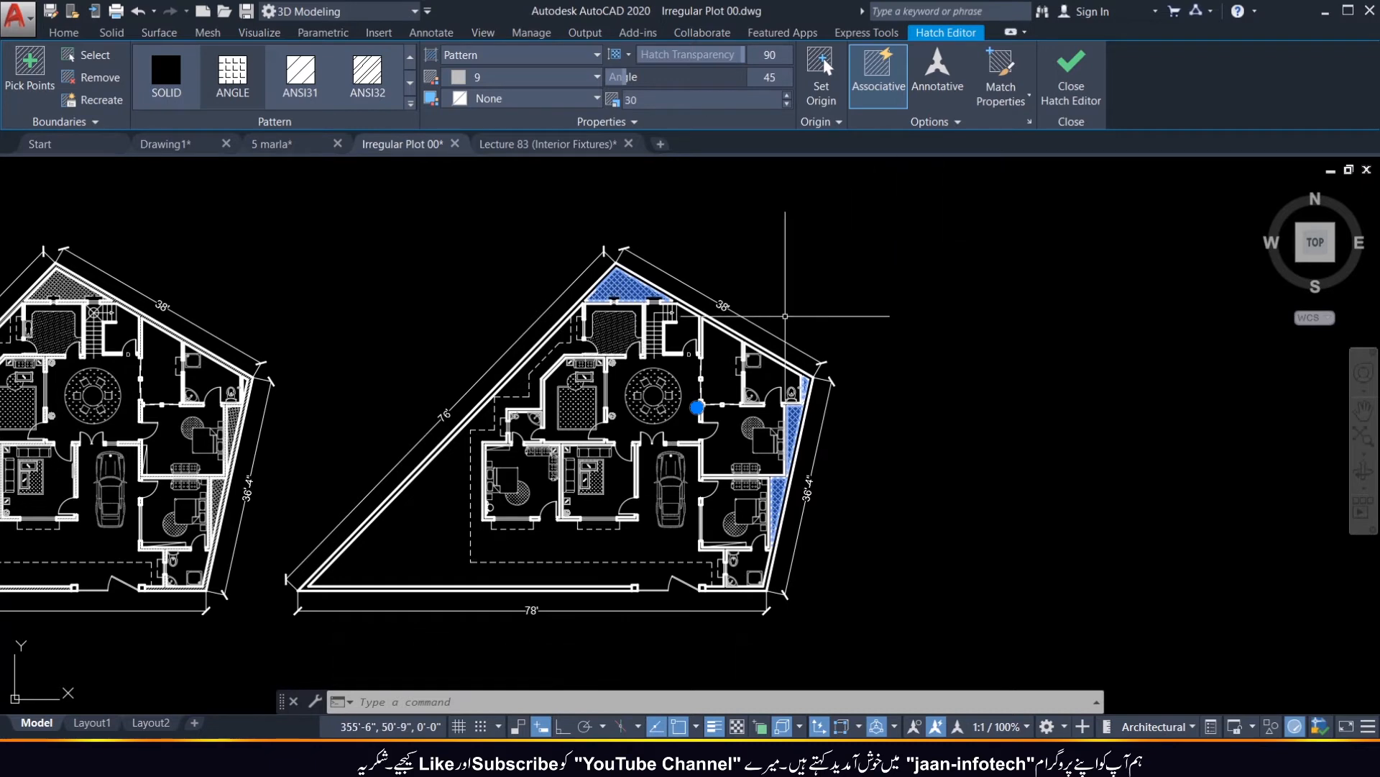
Try to hatch the plot's outer boundary wall, picking inside it on the long diagonal side and the front side.
key("Escape")
scroll(627, 310, "up", 4)
scroll(603, 354, "down", 5)
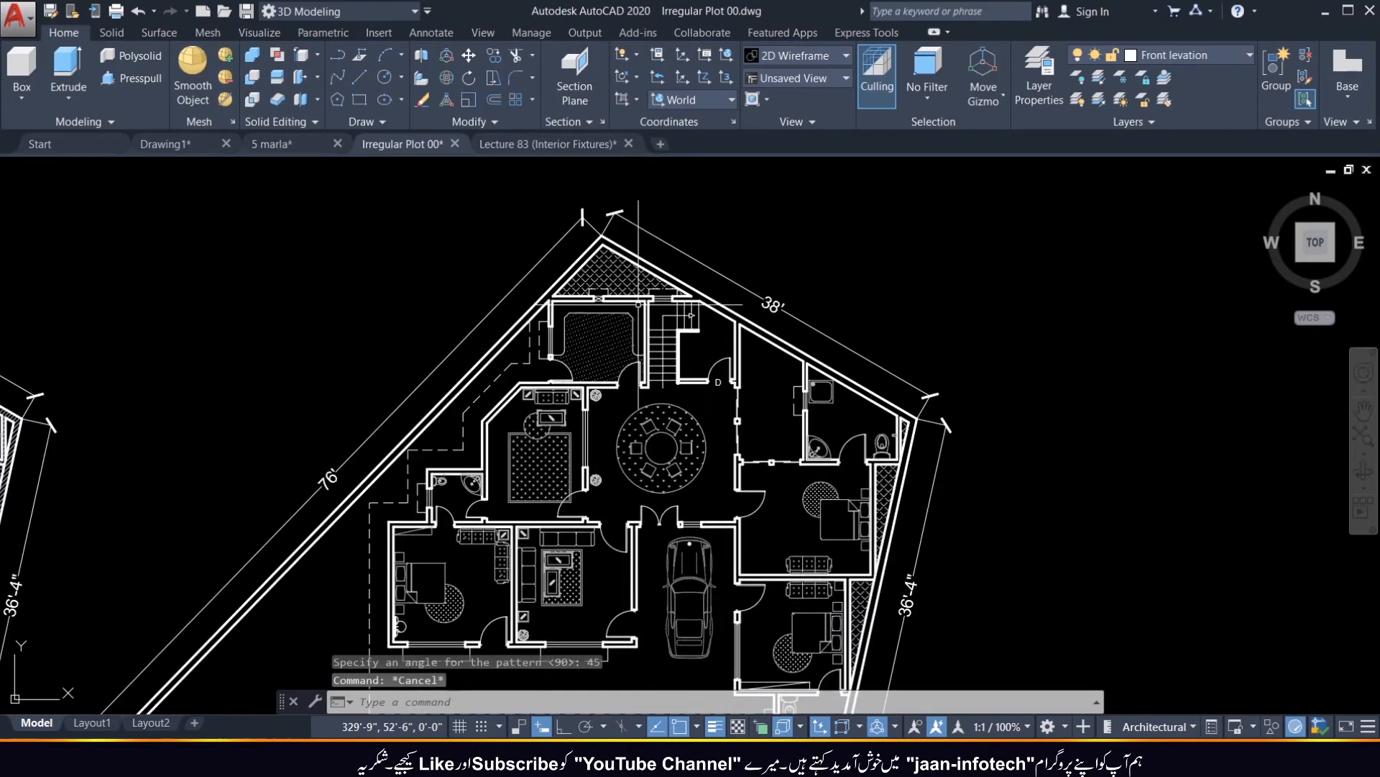
scroll(602, 354, "up", 4)
scroll(387, 494, "up", 4)
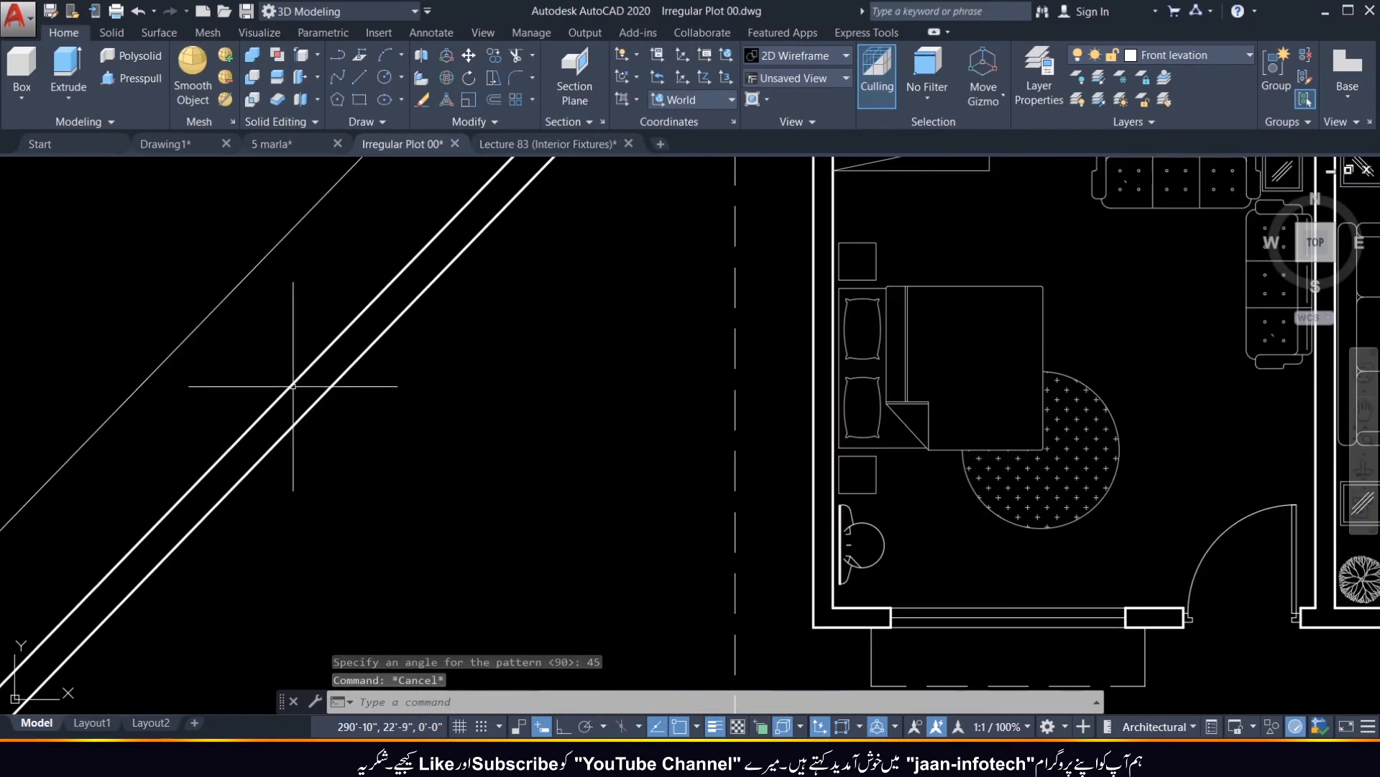
scroll(299, 391, "down", 4)
scroll(318, 377, "up", 4)
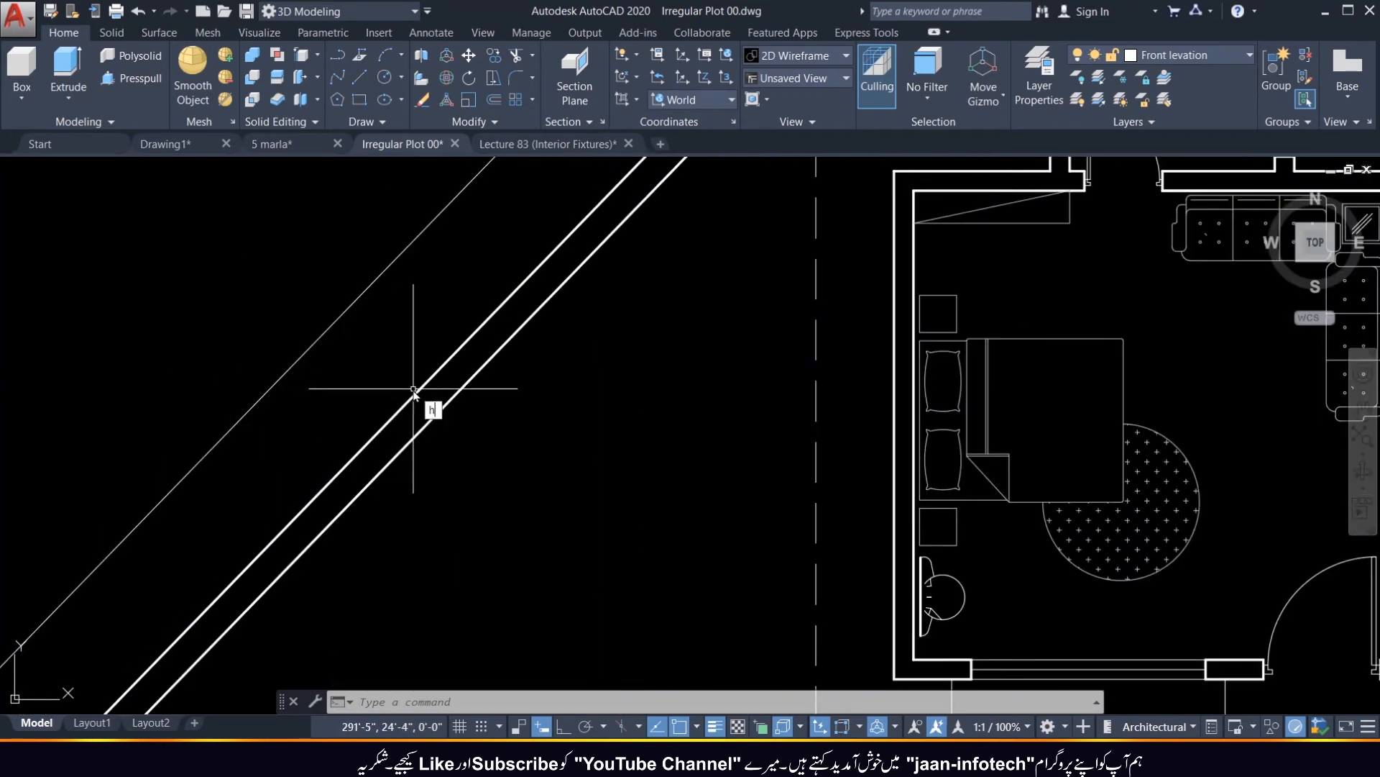
key("Return")
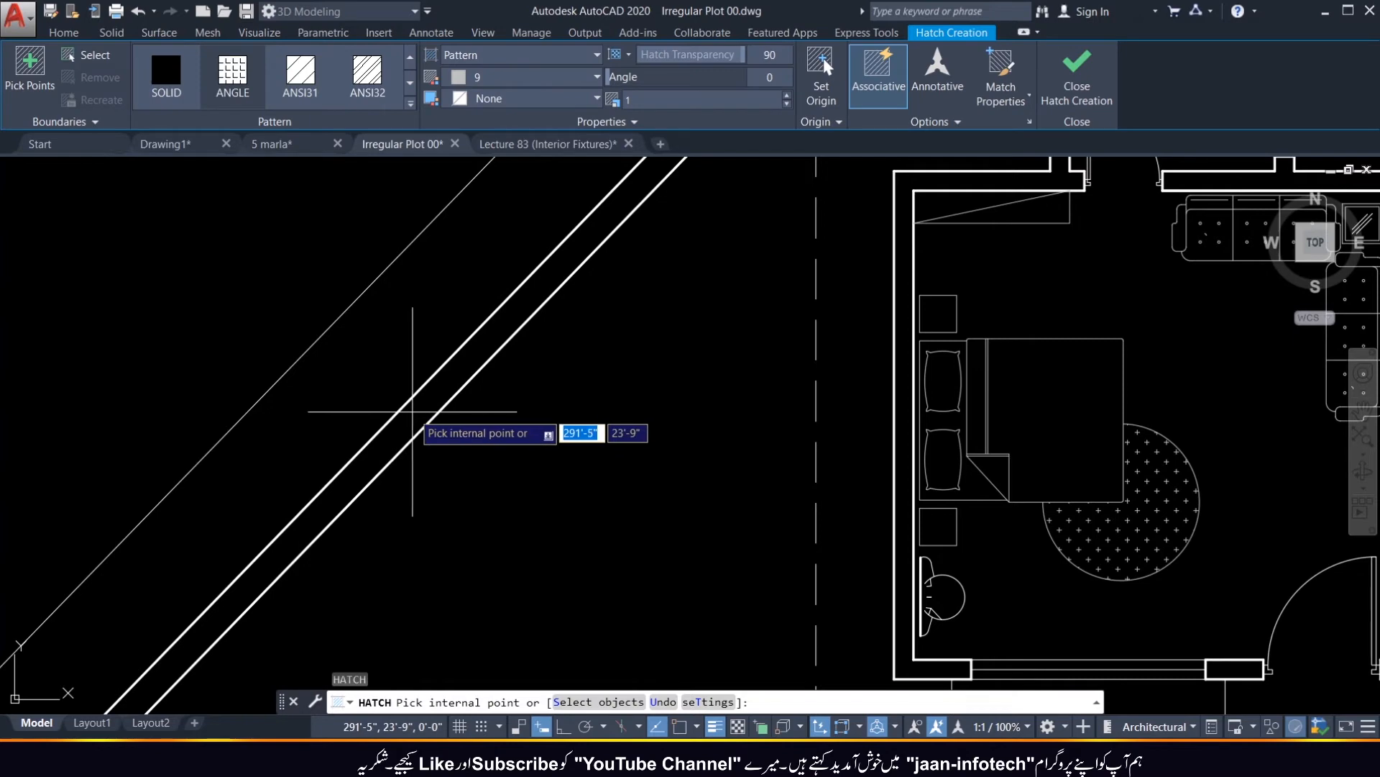
left_click(445, 401)
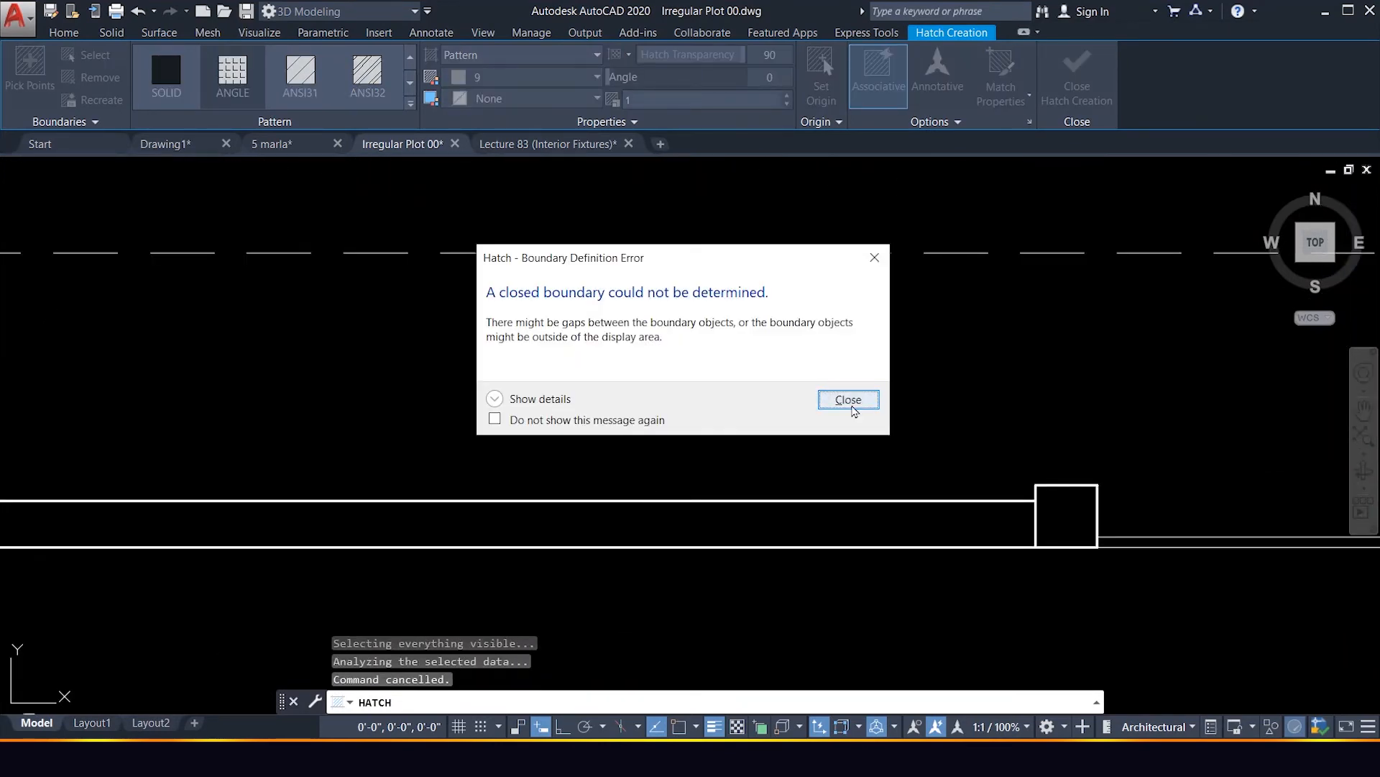
left_click(852, 405)
scroll(768, 474, "down", 2)
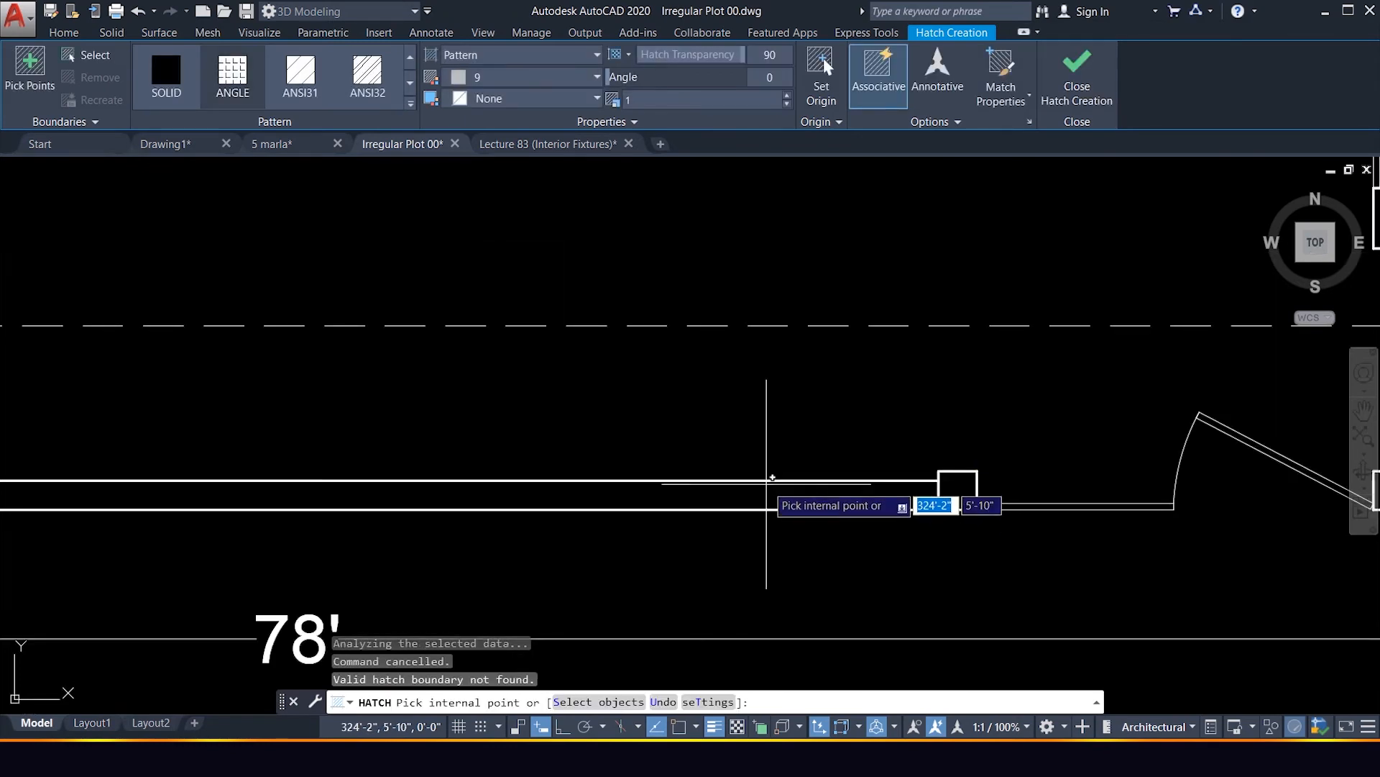
Try to hatch the outer boundary wall from the plot corner beside the upper bathroom.
scroll(767, 474, "down", 4)
scroll(1035, 483, "down", 3)
scroll(1133, 404, "down", 2)
scroll(942, 435, "up", 8)
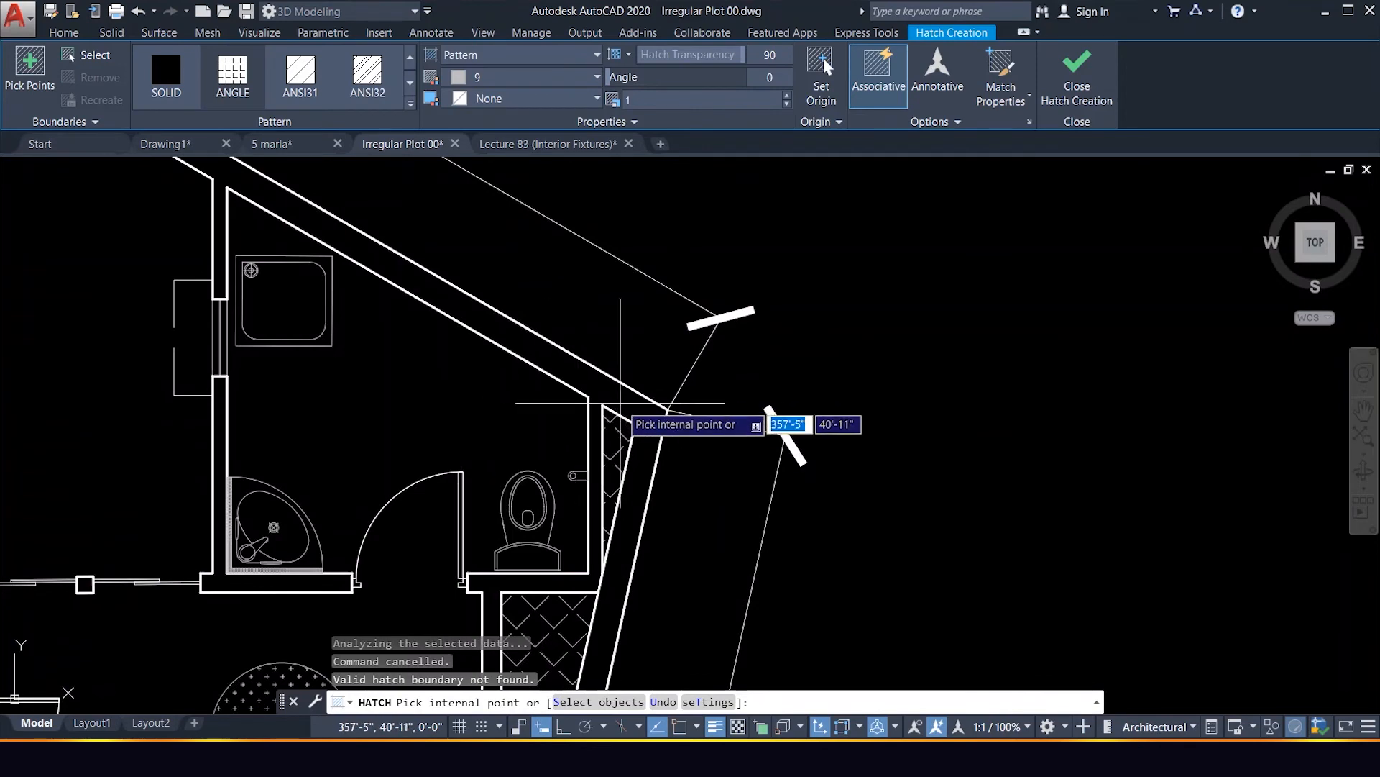
left_click(690, 401)
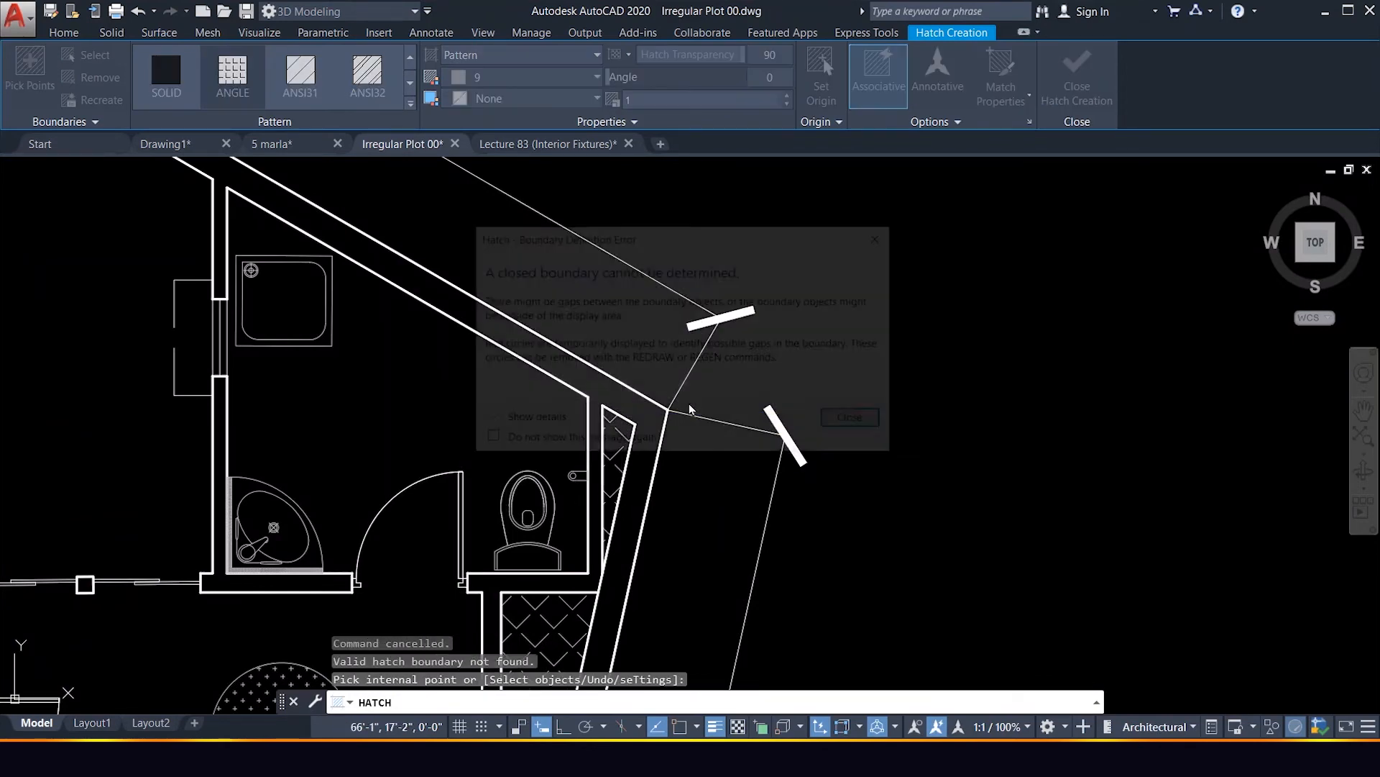
left_click(854, 422)
scroll(765, 431, "down", 2)
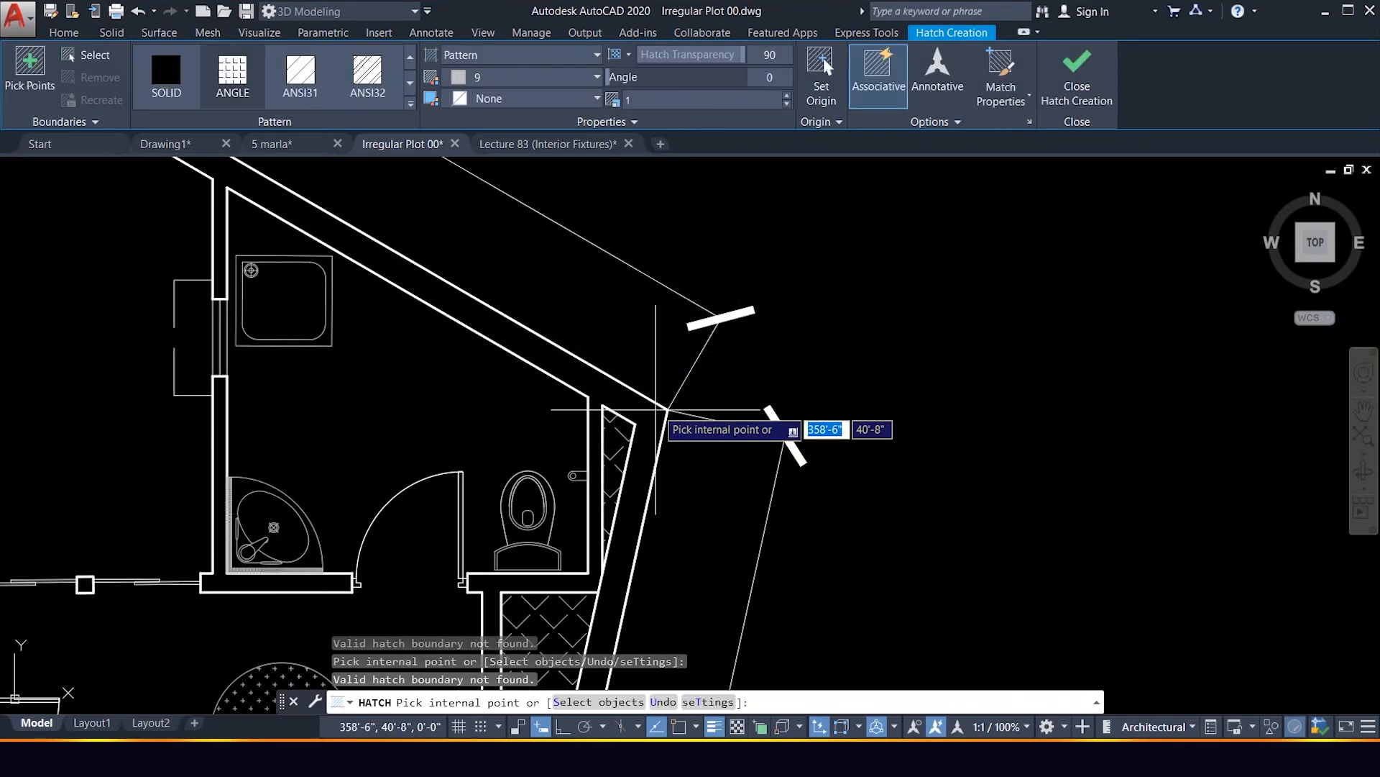
Hatch the wall between the kitchen and the stairs, including its stretch along the rear up to the windows.
scroll(691, 417, "down", 5)
scroll(591, 373, "up", 4)
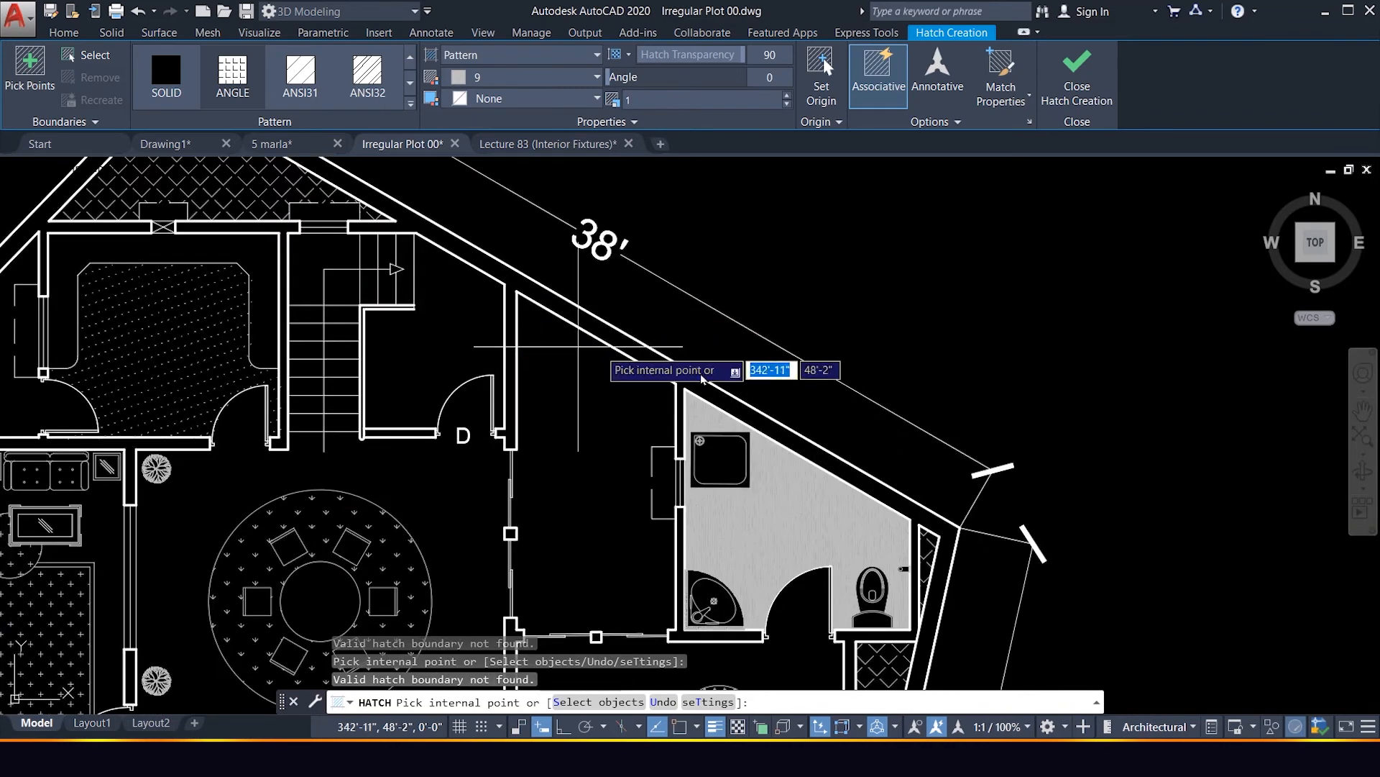
scroll(933, 295, "down", 2)
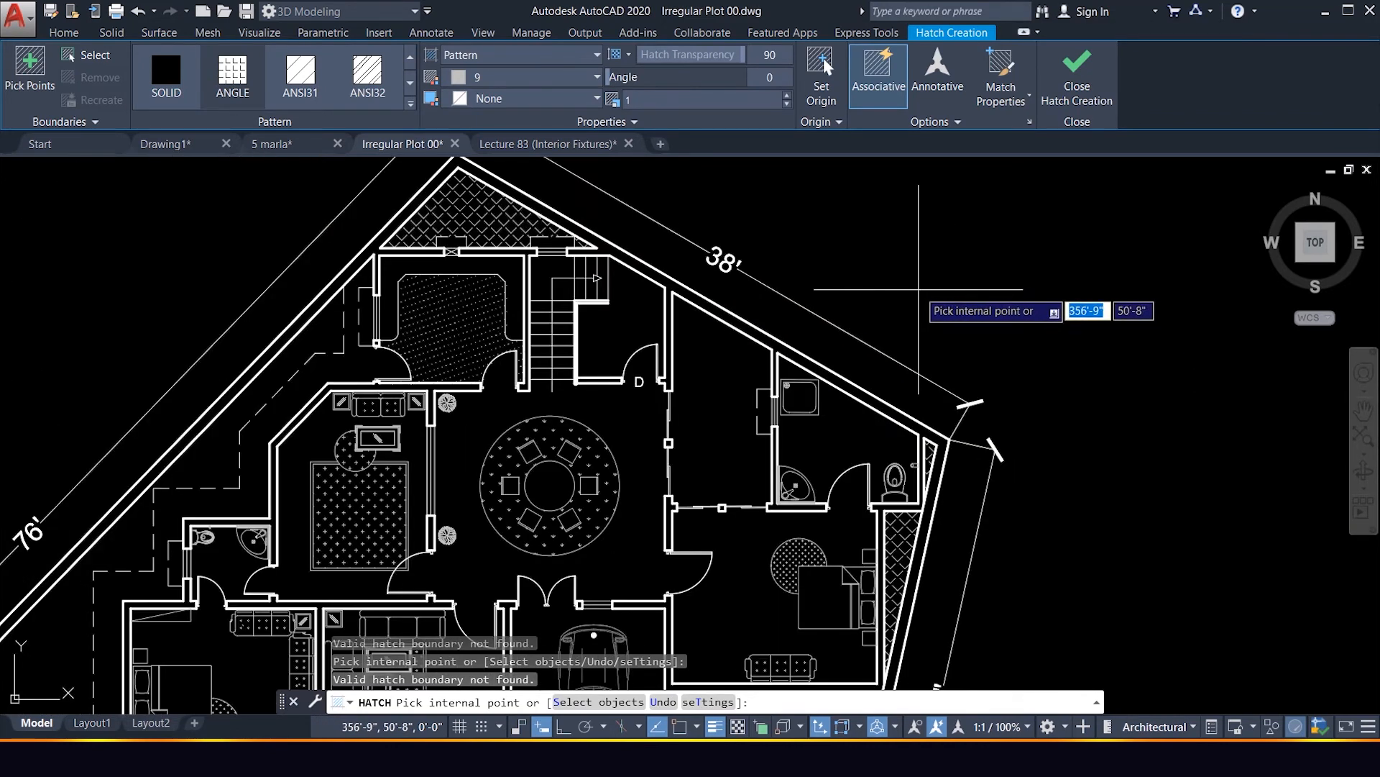
scroll(647, 269, "up", 4)
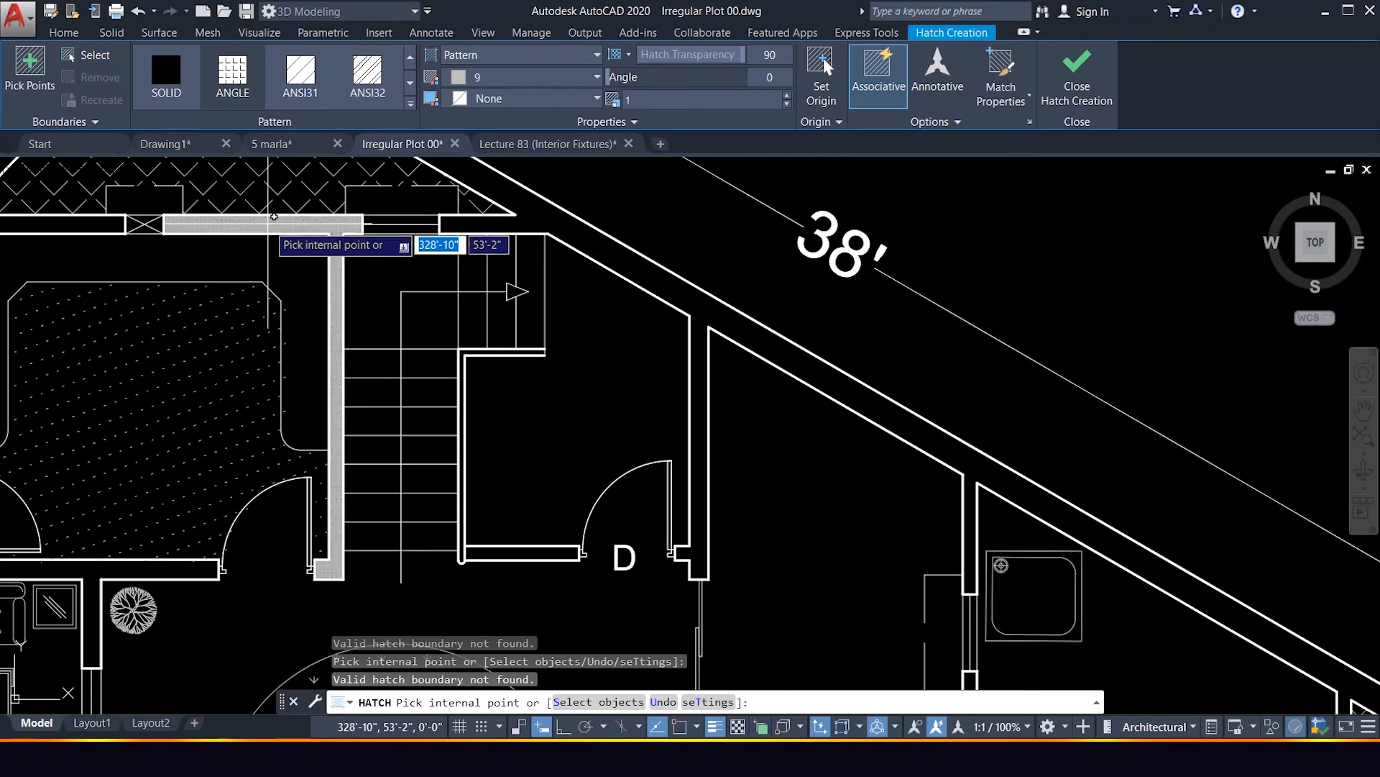
scroll(415, 280, "down", 4)
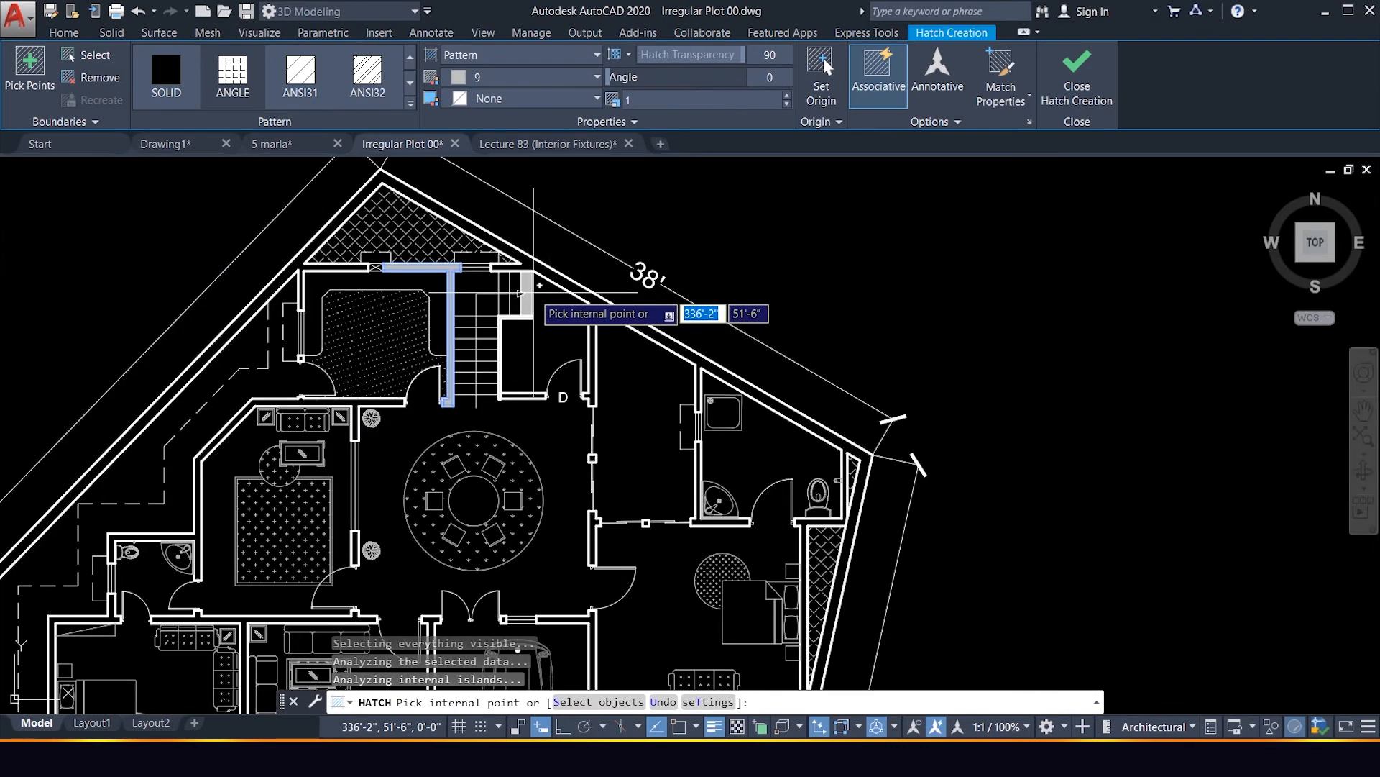
scroll(247, 282, "up", 3)
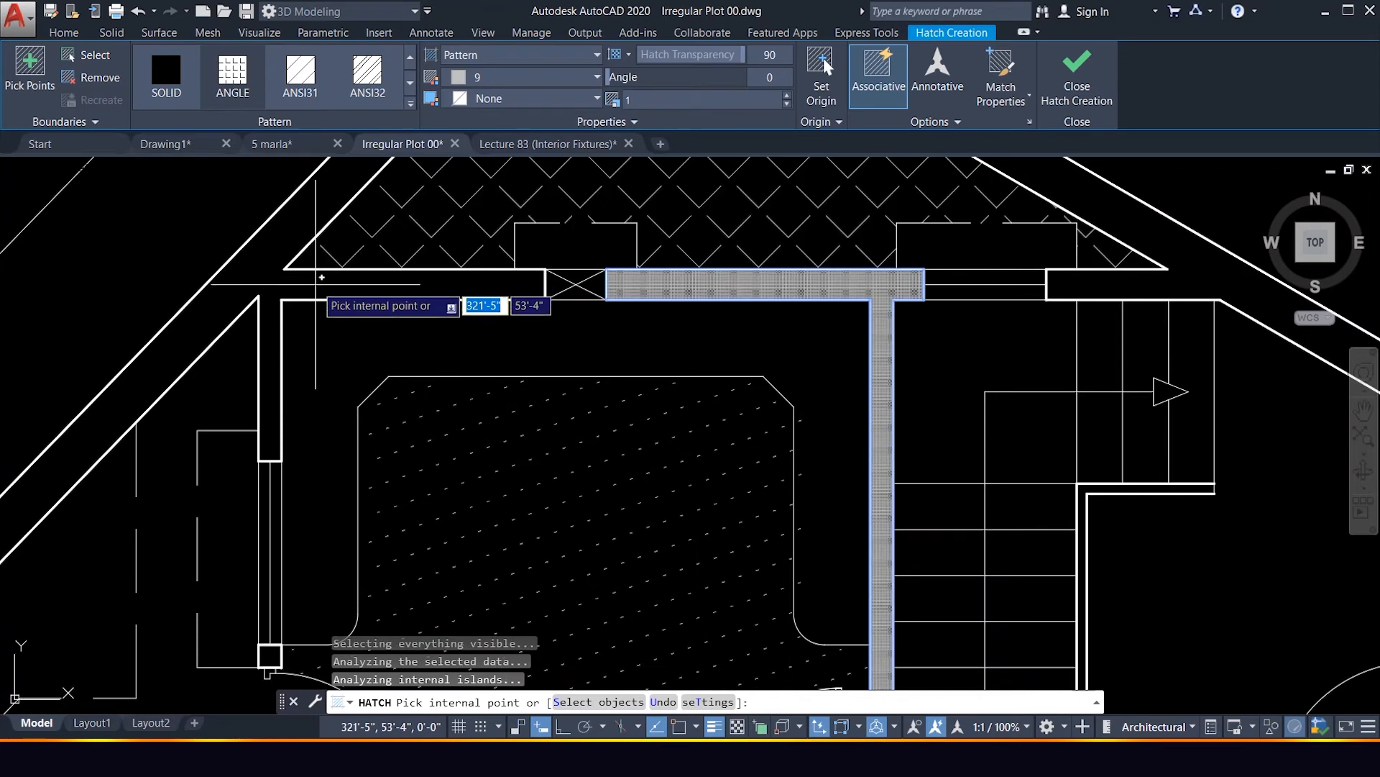
scroll(467, 264, "down", 2)
key("Escape")
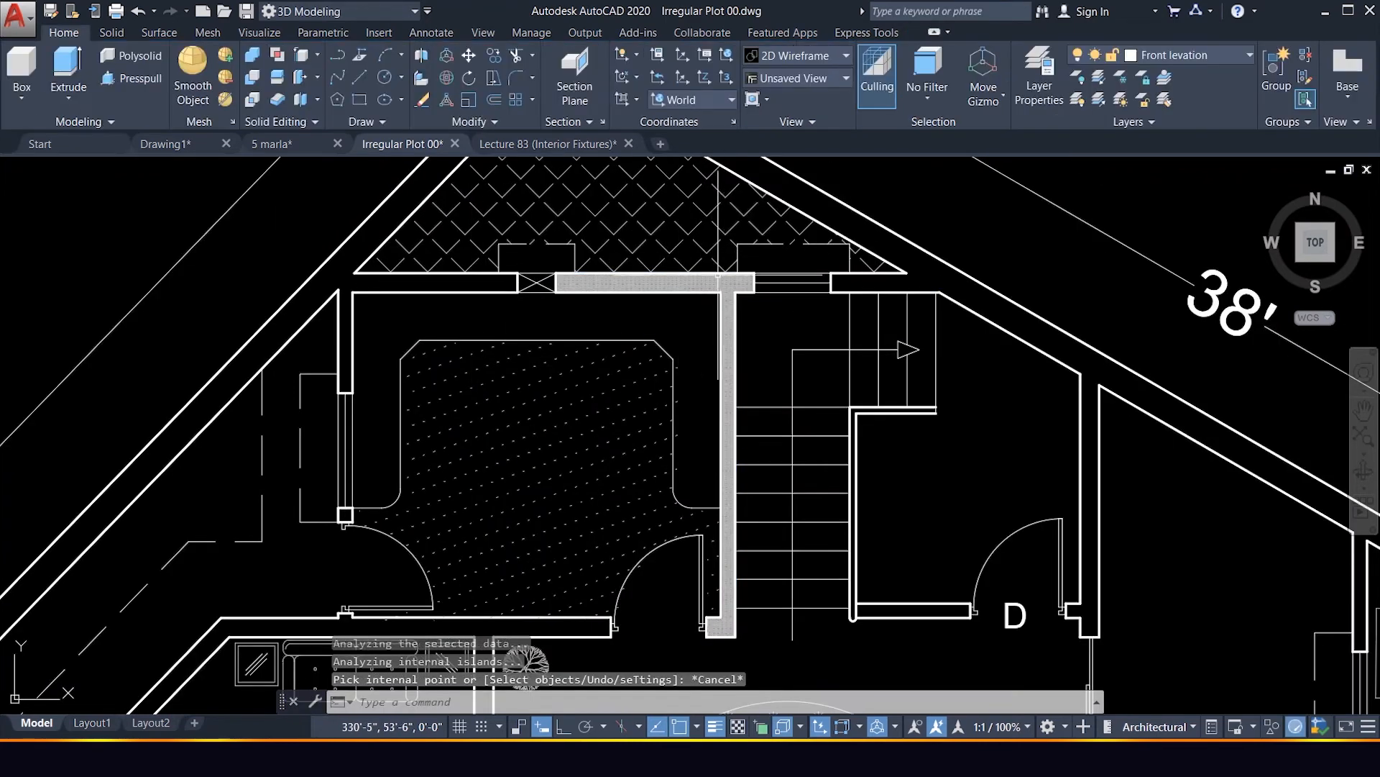
Change the hatch in the wall between kitchen and stairs to the ANSI31 pattern with a scale of 30.
left_click(717, 279)
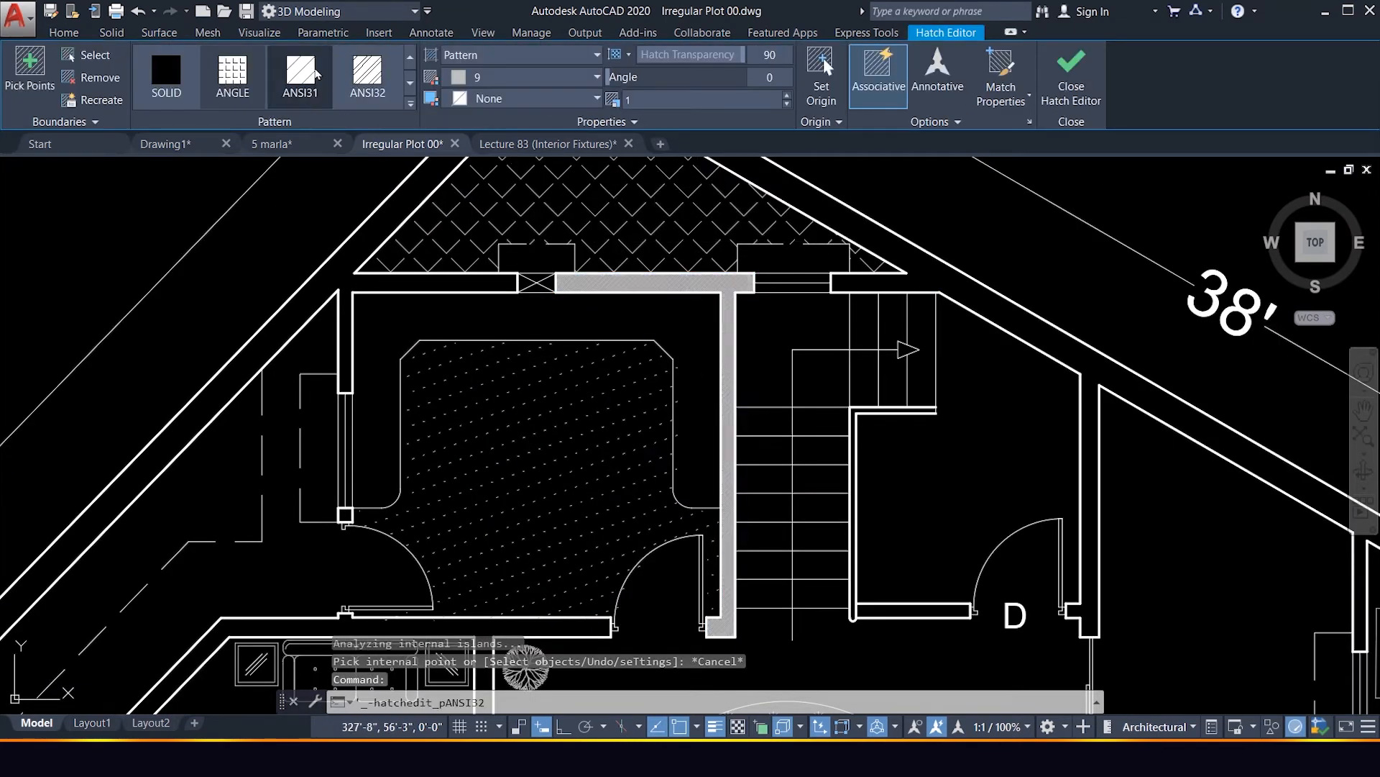
left_click(300, 72)
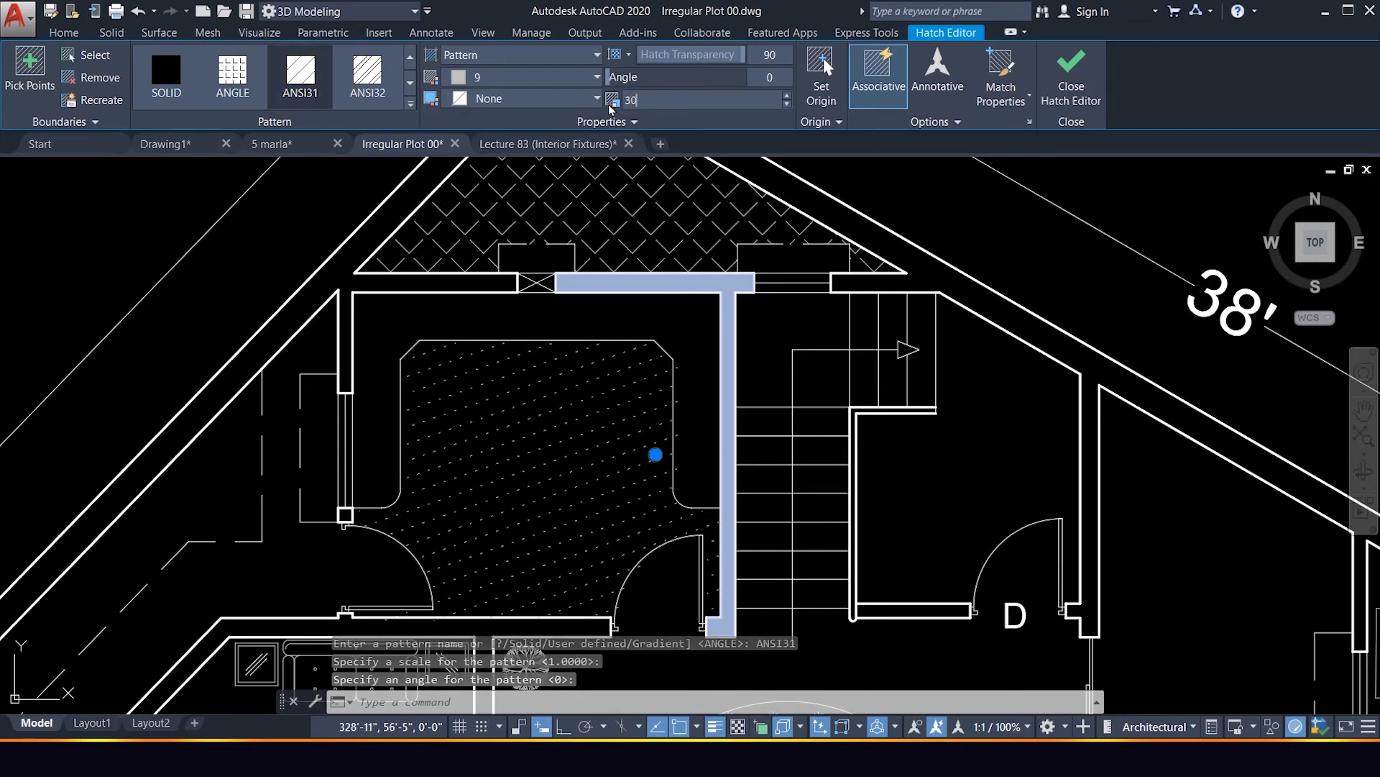
key("Return")
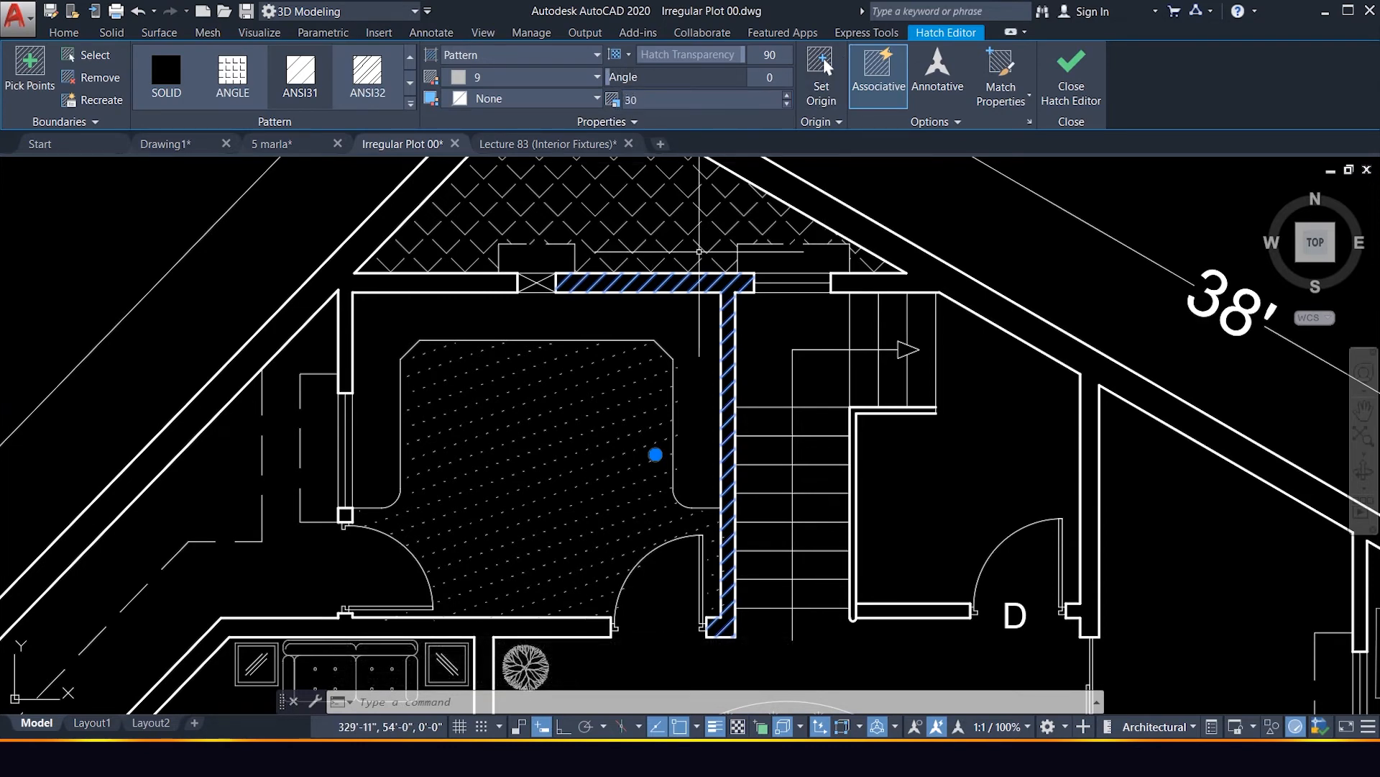
scroll(695, 260, "down", 2)
scroll(710, 485, "up", 2)
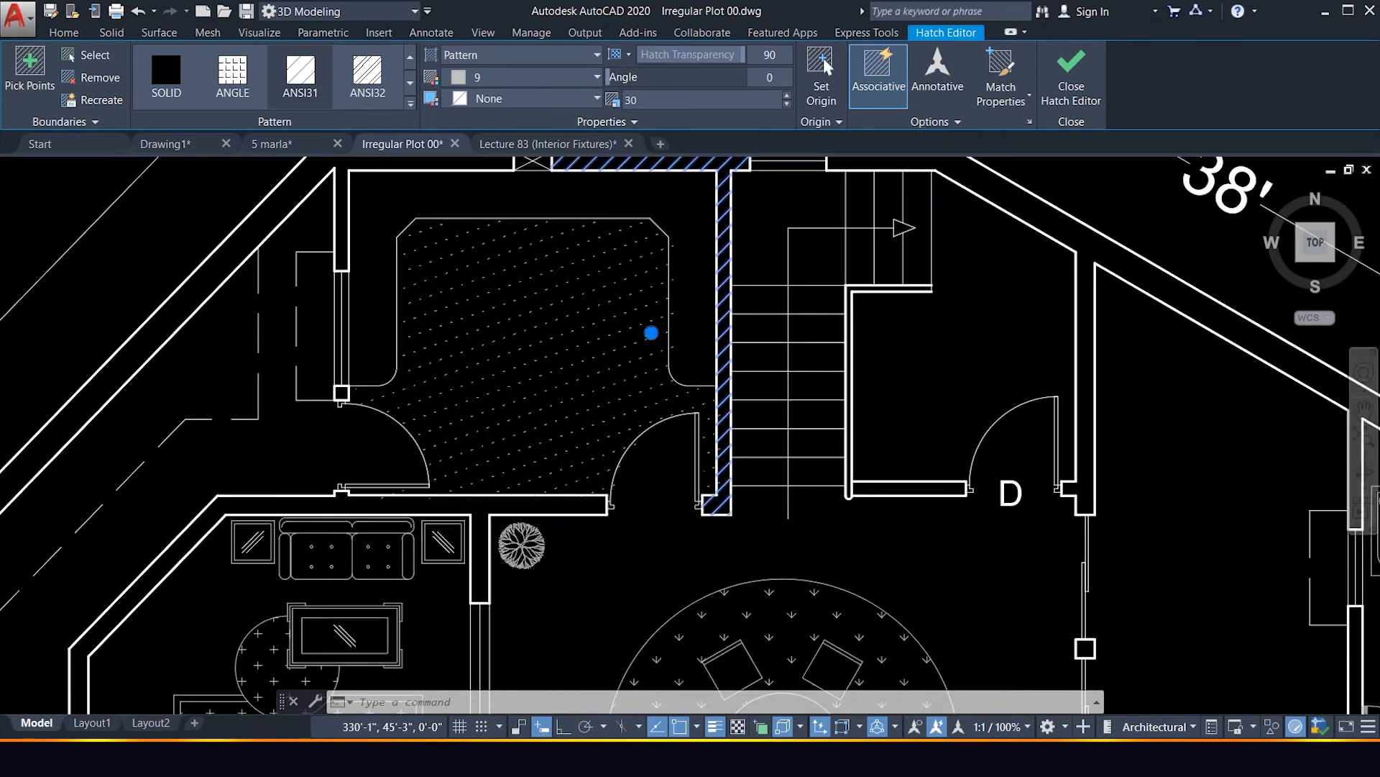
scroll(668, 476, "down", 2)
key("Escape")
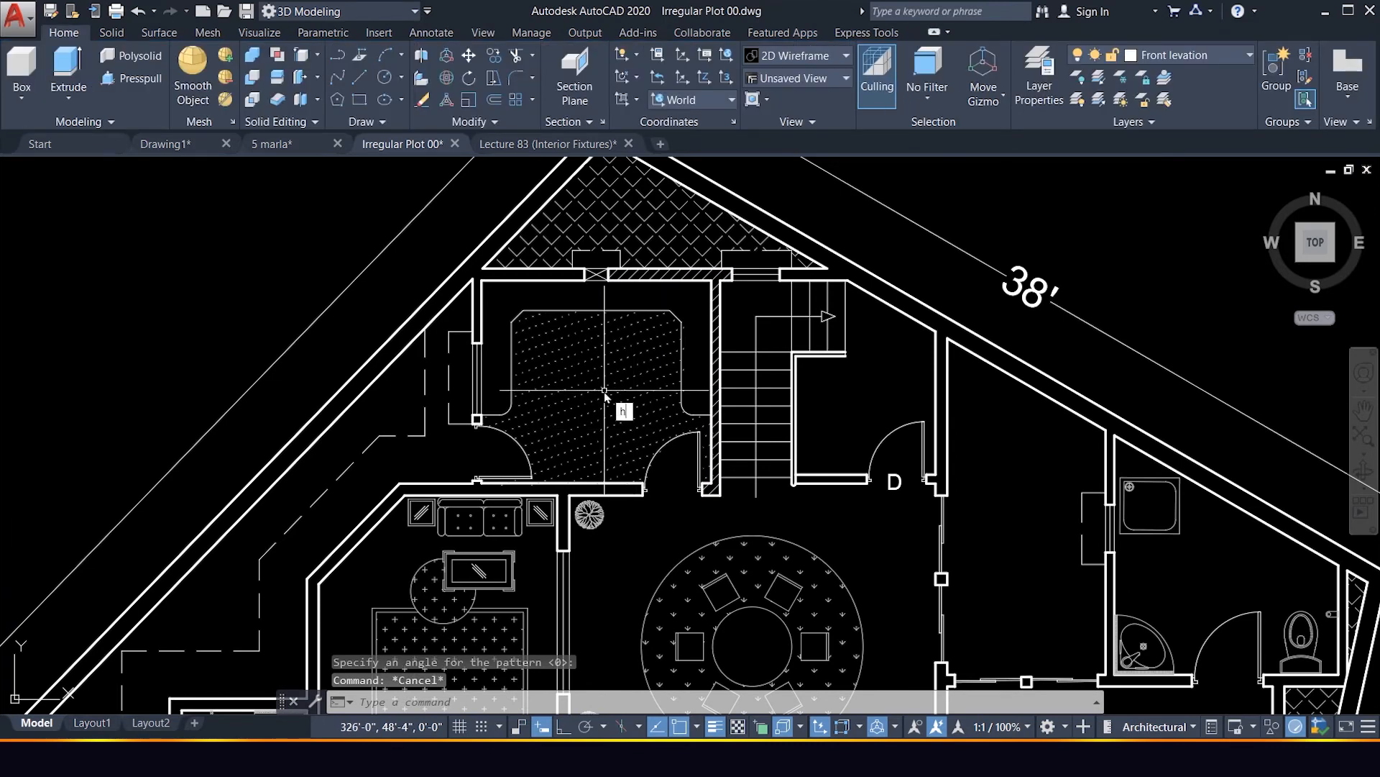
Hatch the connected walls between the kitchen and the lounge, including the lounge's slanted outer wall.
type("h")
key("Return")
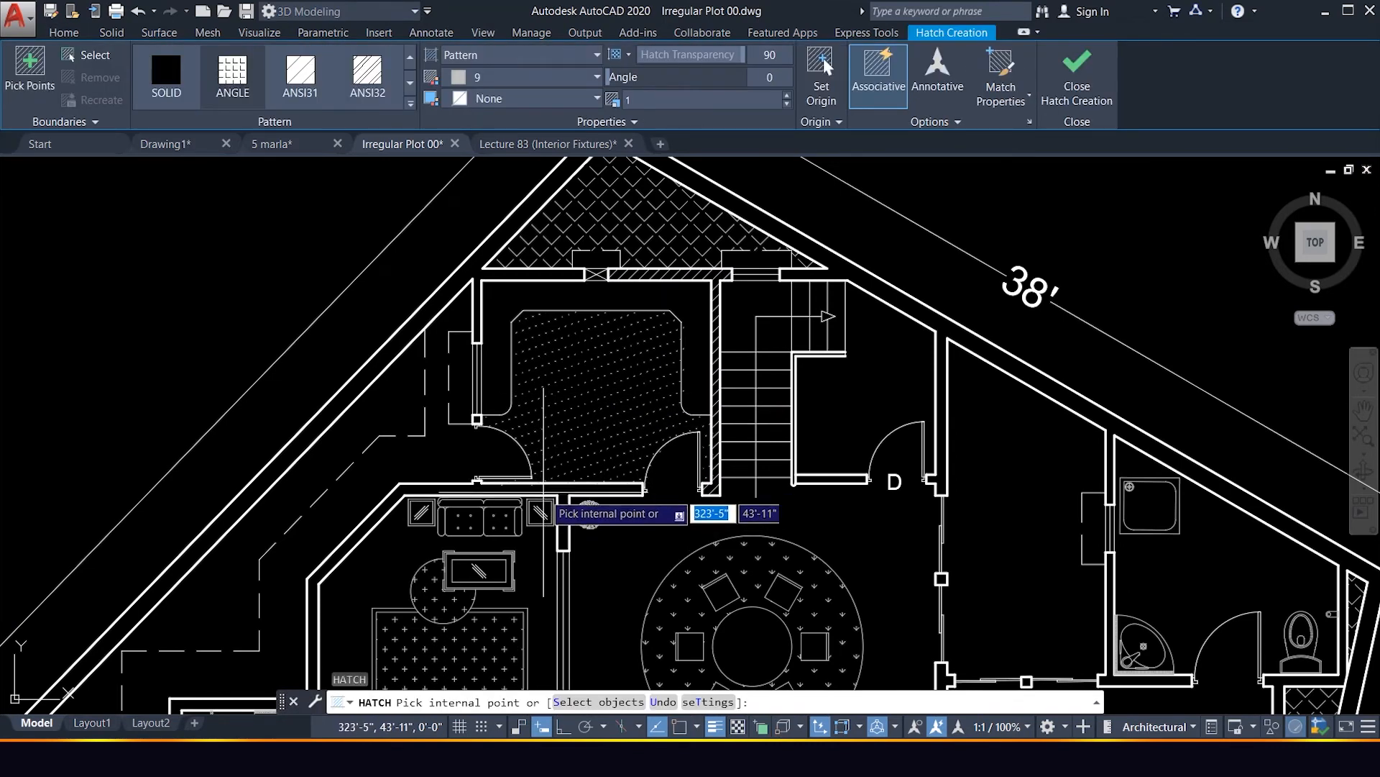
left_click(548, 488)
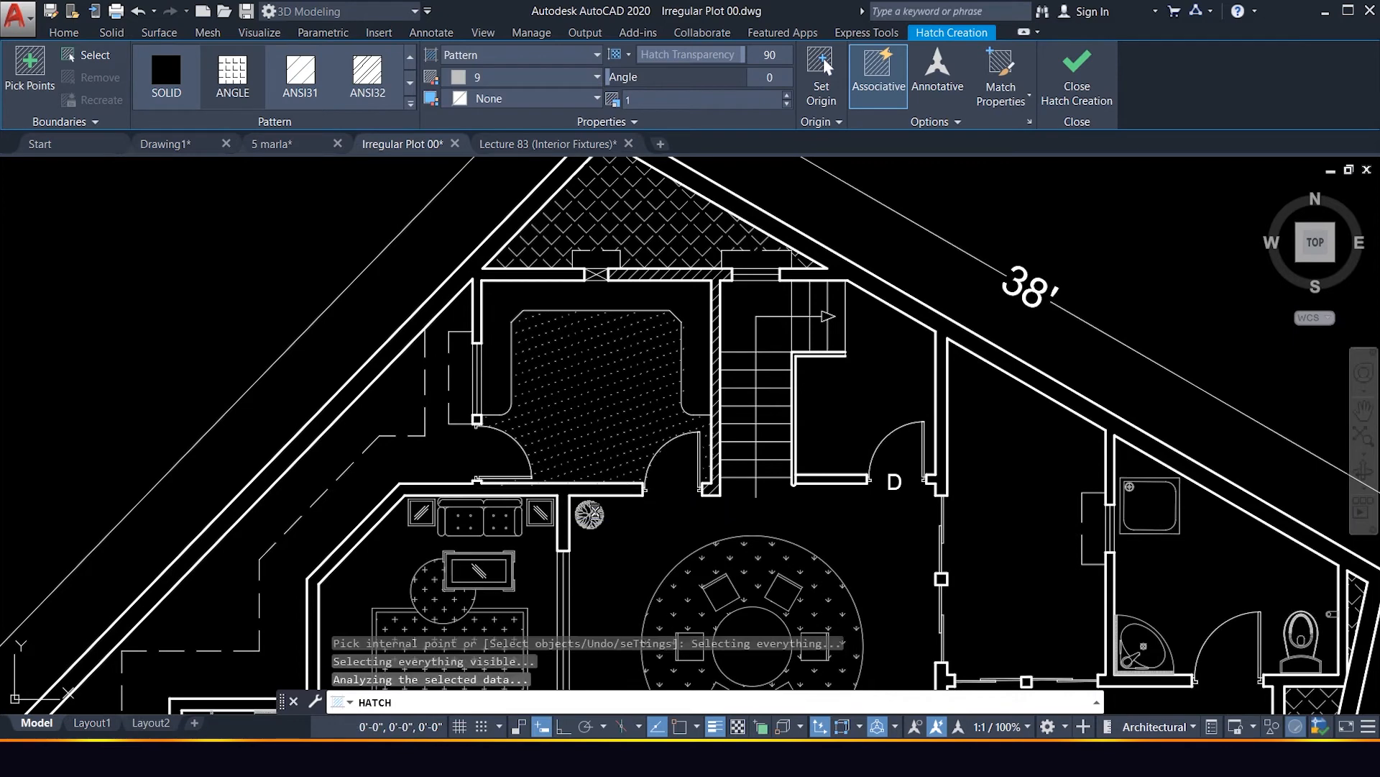
key("Escape")
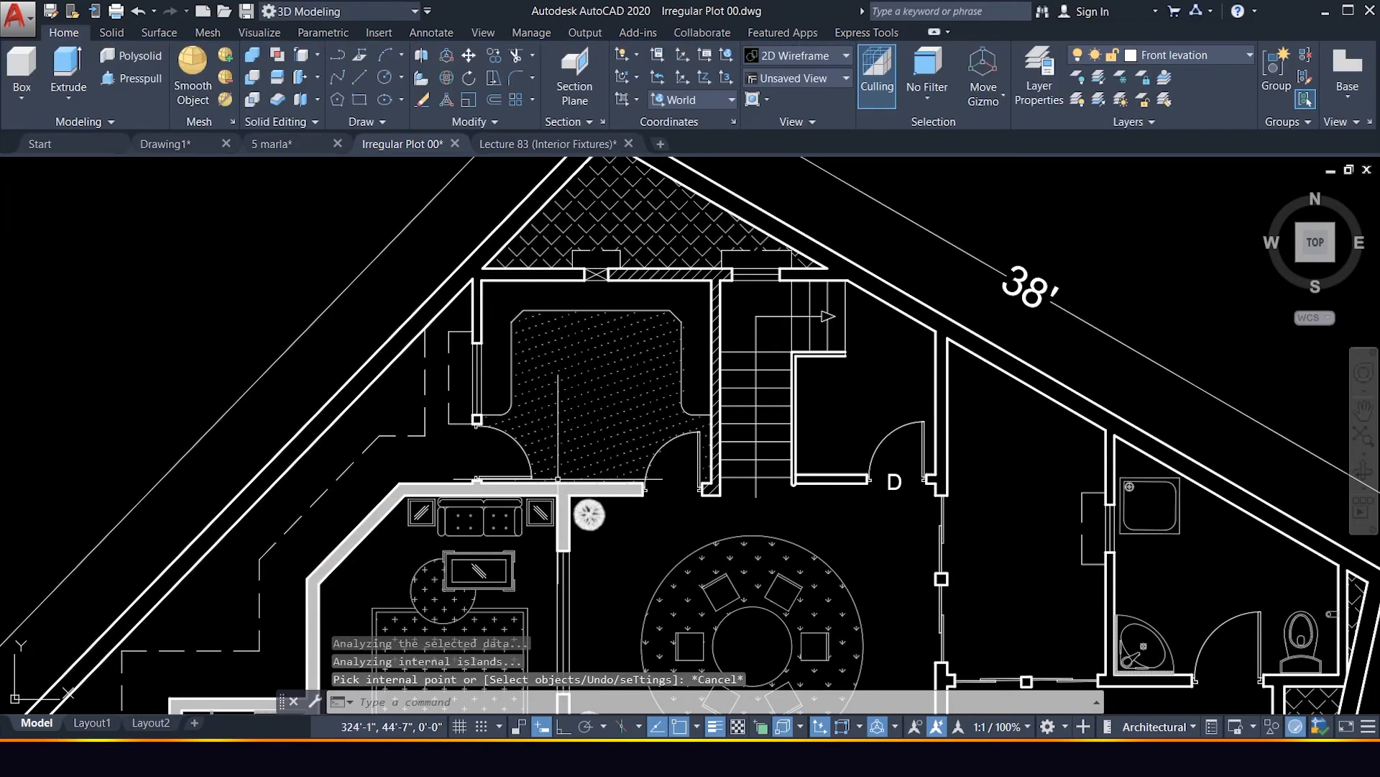
Try to hatch the kitchen's side wall above its window.
type("h")
key("Return")
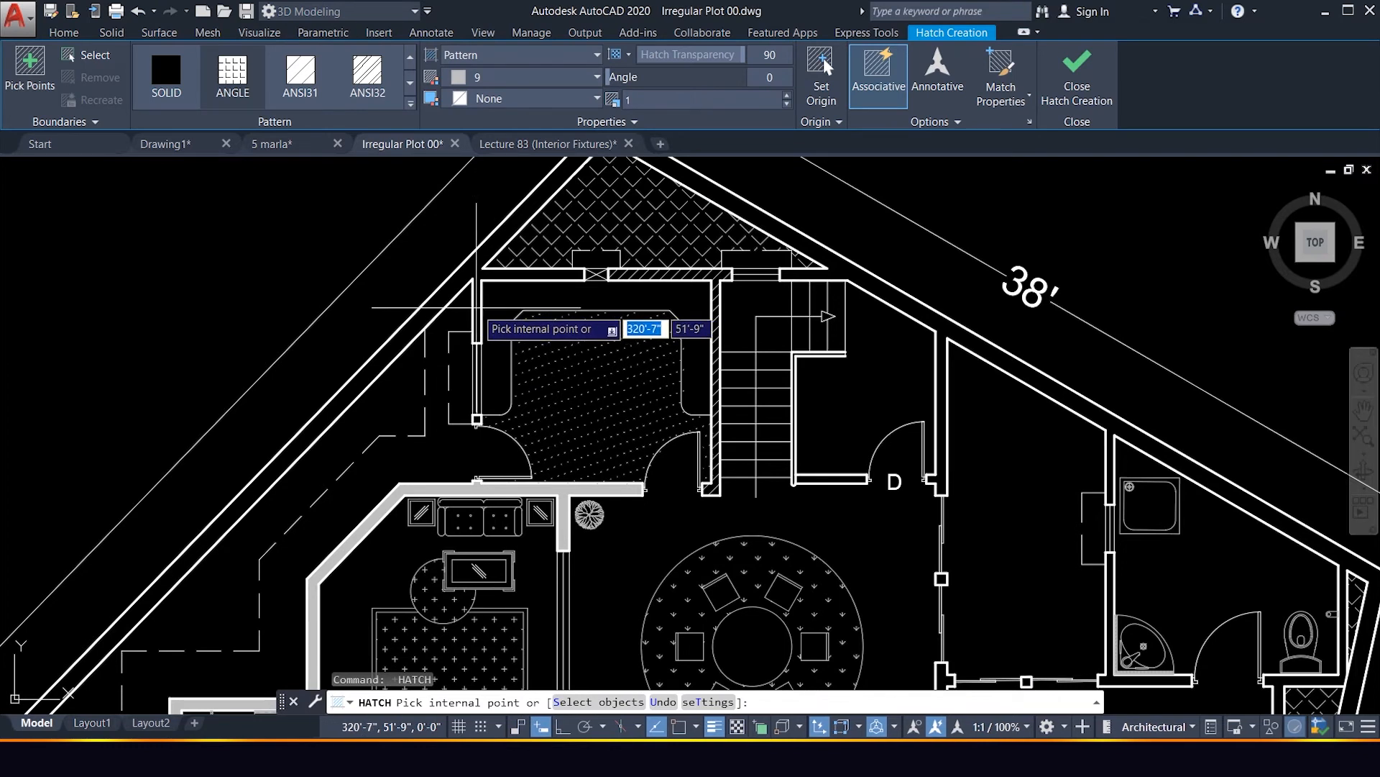
left_click(476, 308)
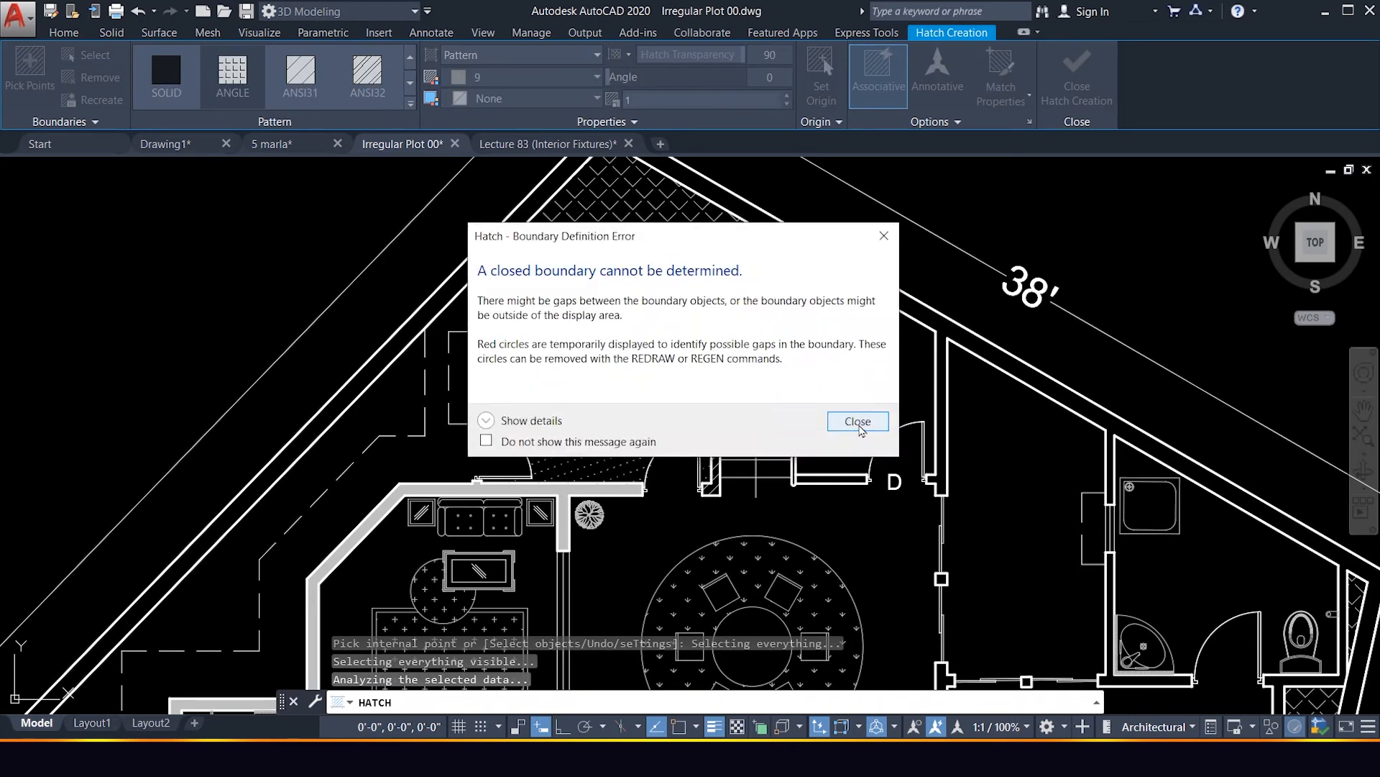
left_click(859, 423)
scroll(802, 392, "down", 4)
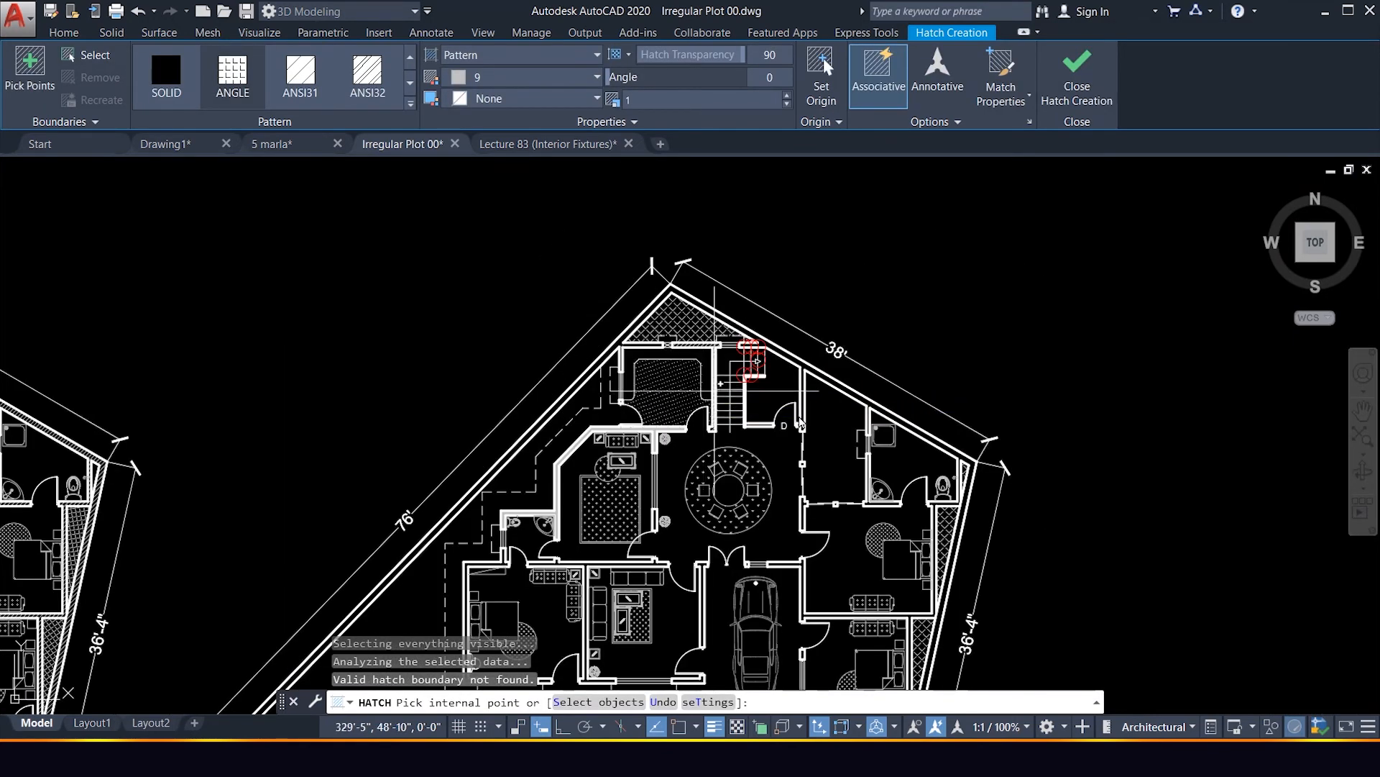
key("Escape")
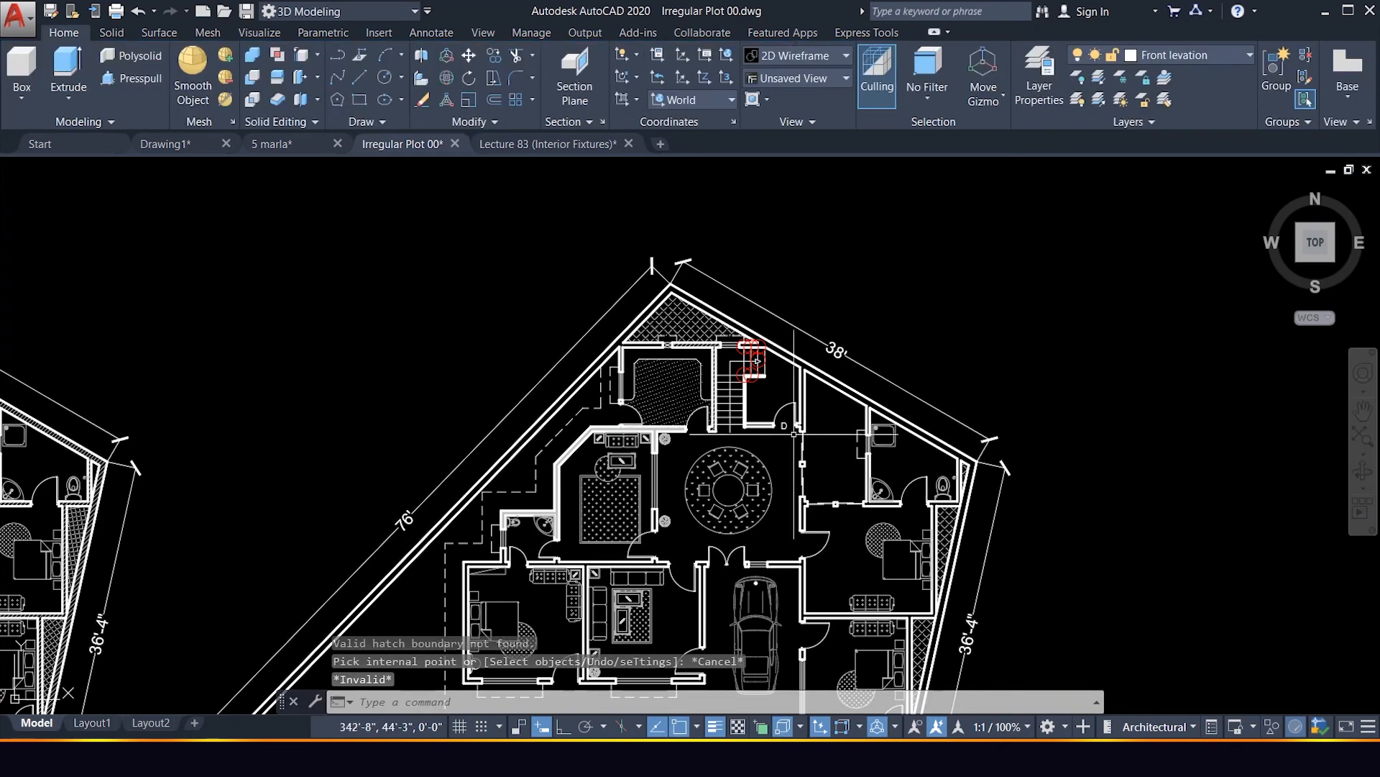
Compare the wall hatching and stair details of the finished plan with the plan being completed.
scroll(741, 411, "down", 4)
scroll(456, 532, "up", 4)
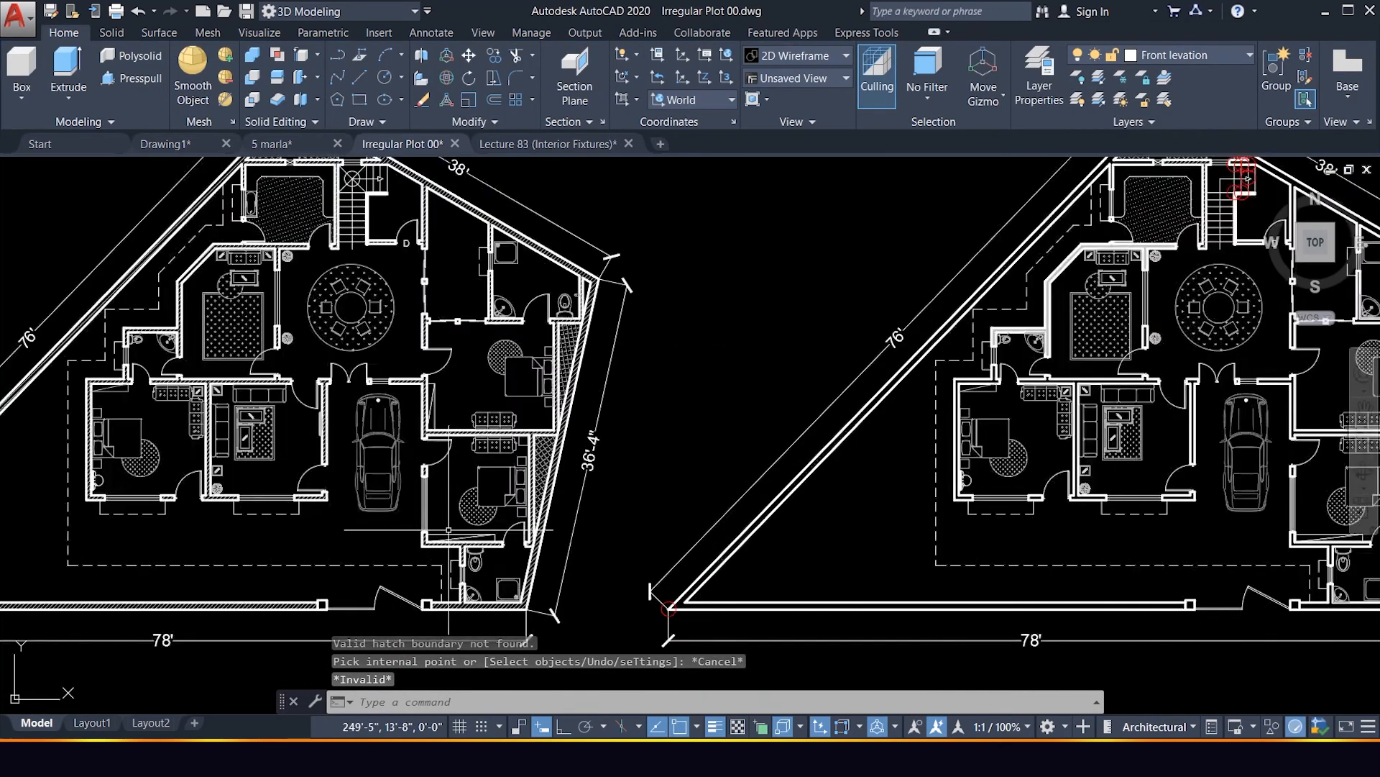
scroll(442, 446, "down", 3)
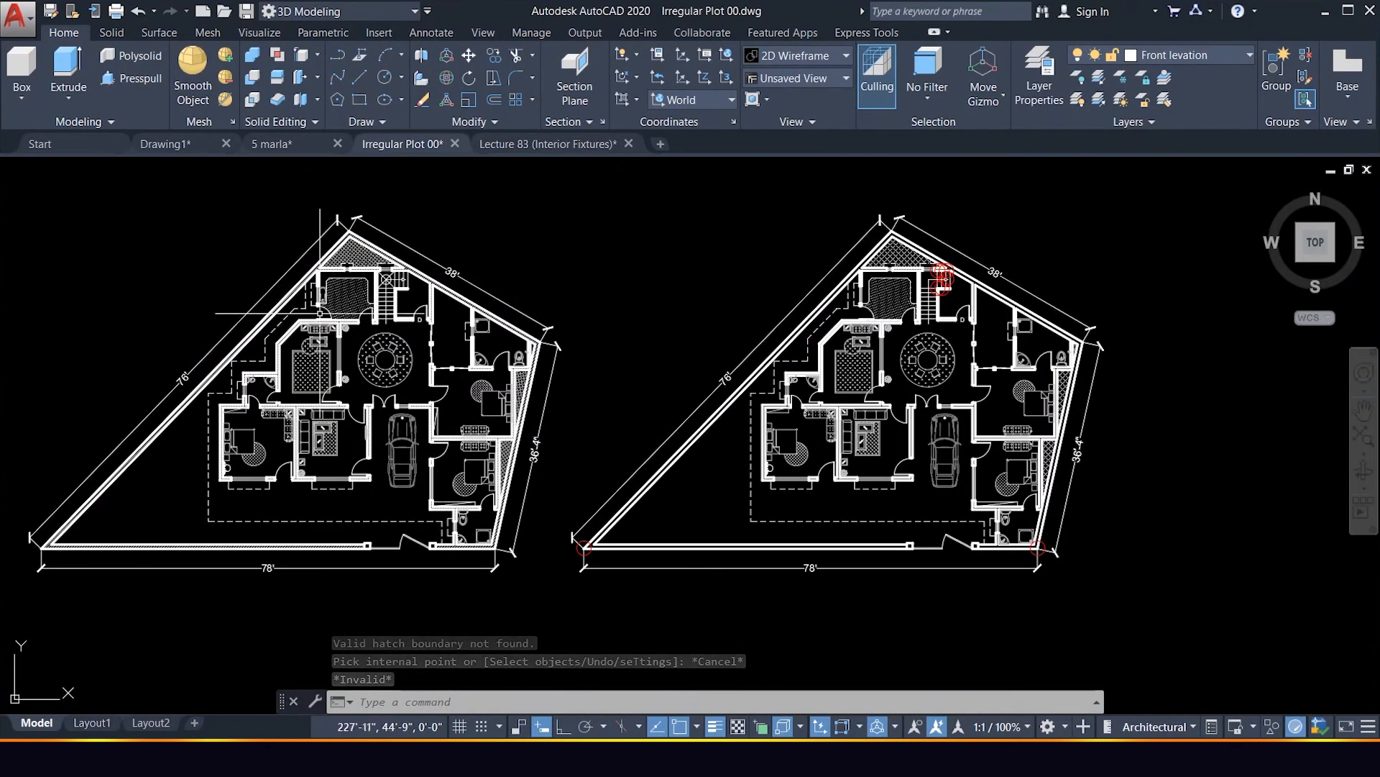
scroll(313, 286, "up", 5)
scroll(313, 287, "down", 5)
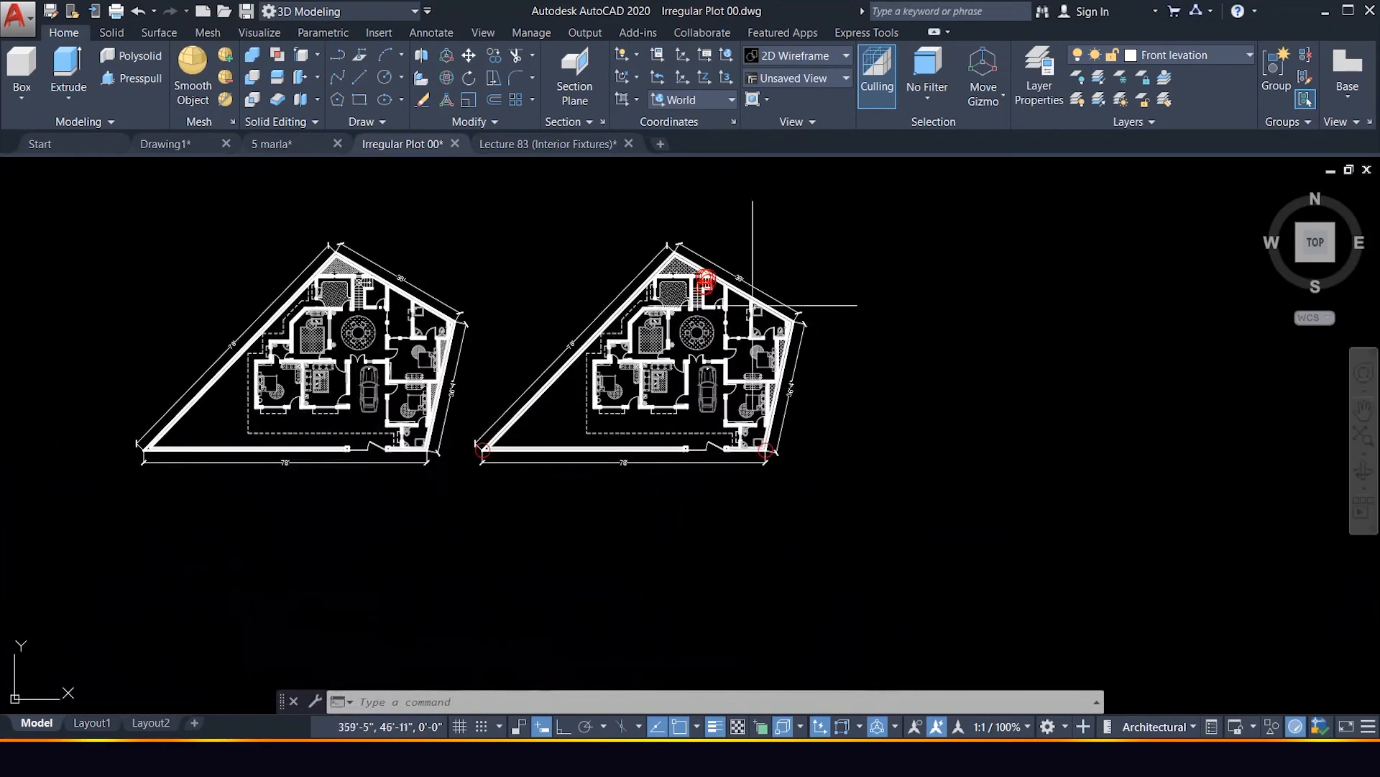
scroll(701, 274, "up", 5)
scroll(667, 255, "down", 8)
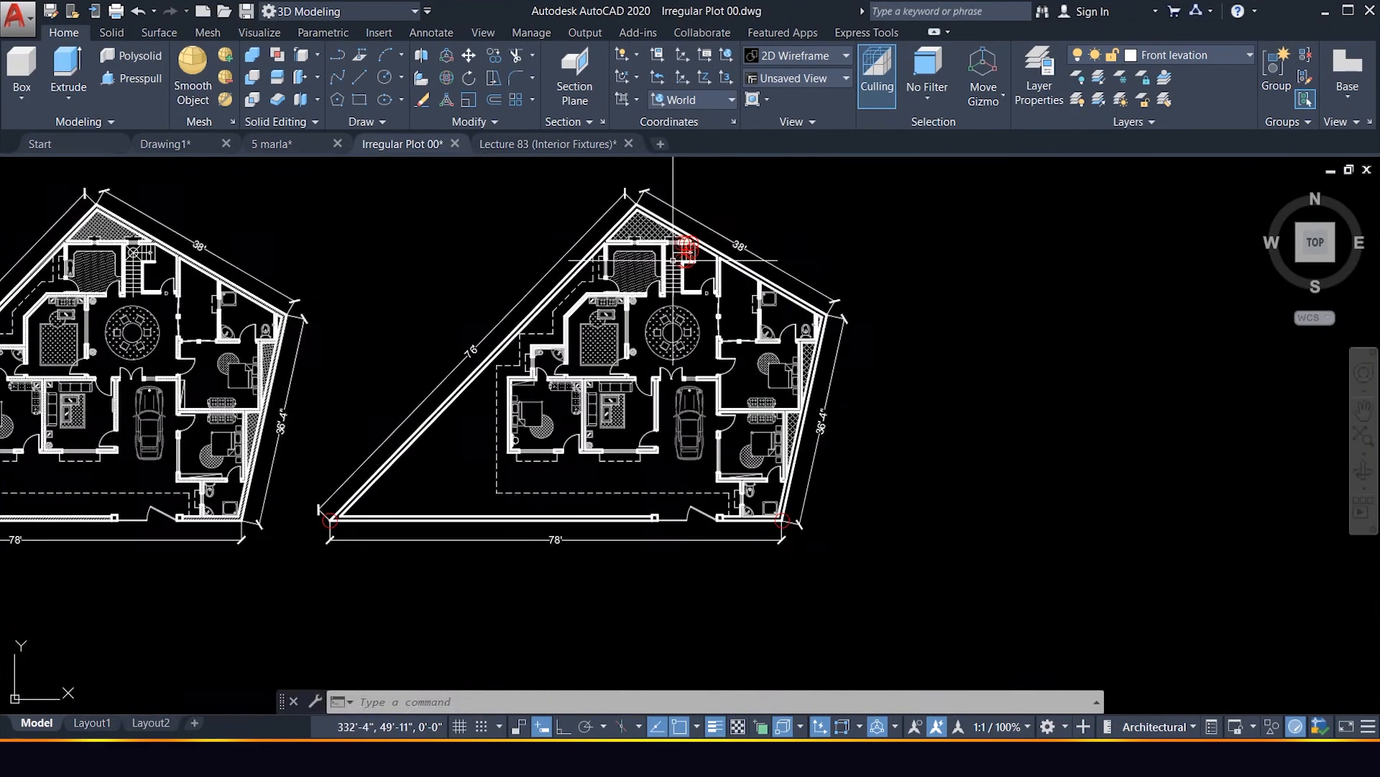
Copy the circle with crossed diagonals on the stair landing from the finished plan to the same landing in the plan being completed.
scroll(130, 289, "up", 4)
scroll(130, 289, "up", 4)
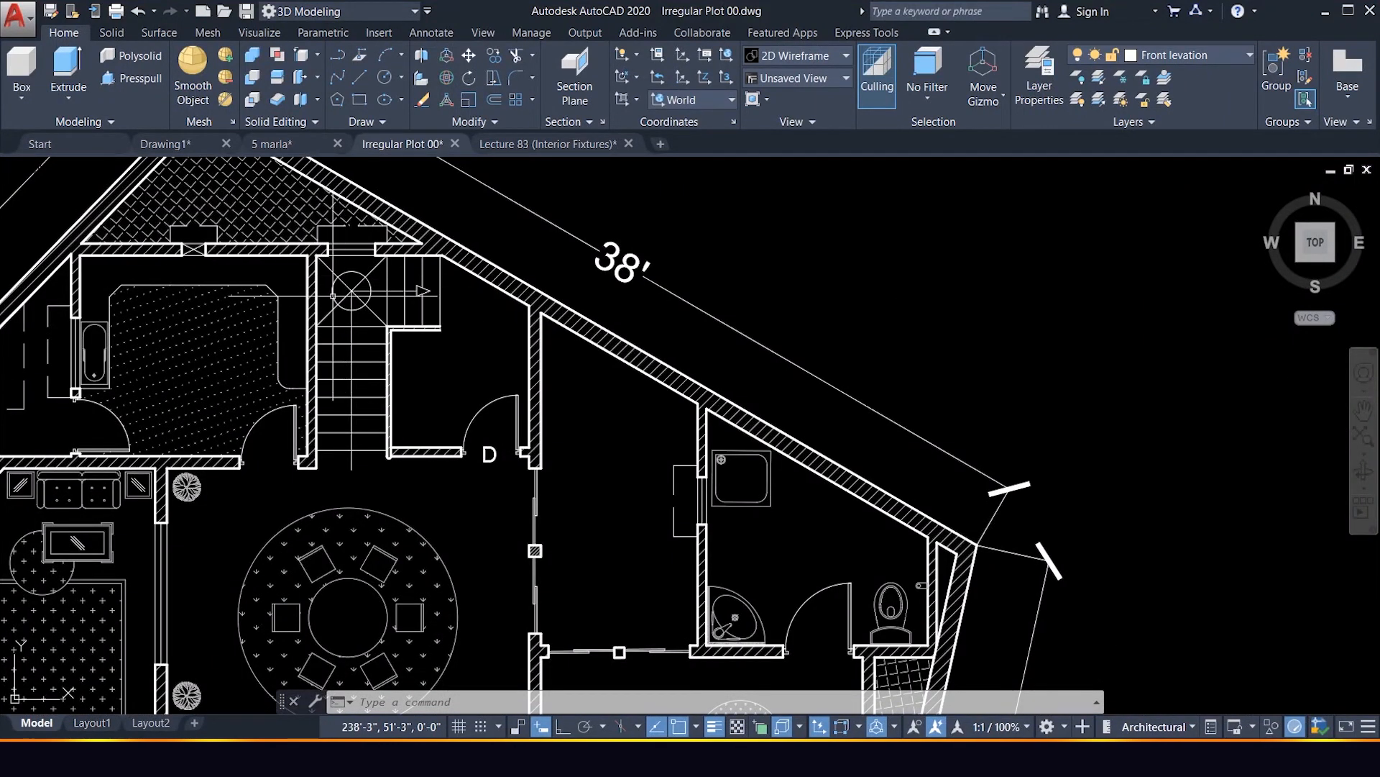
scroll(343, 305, "up", 6)
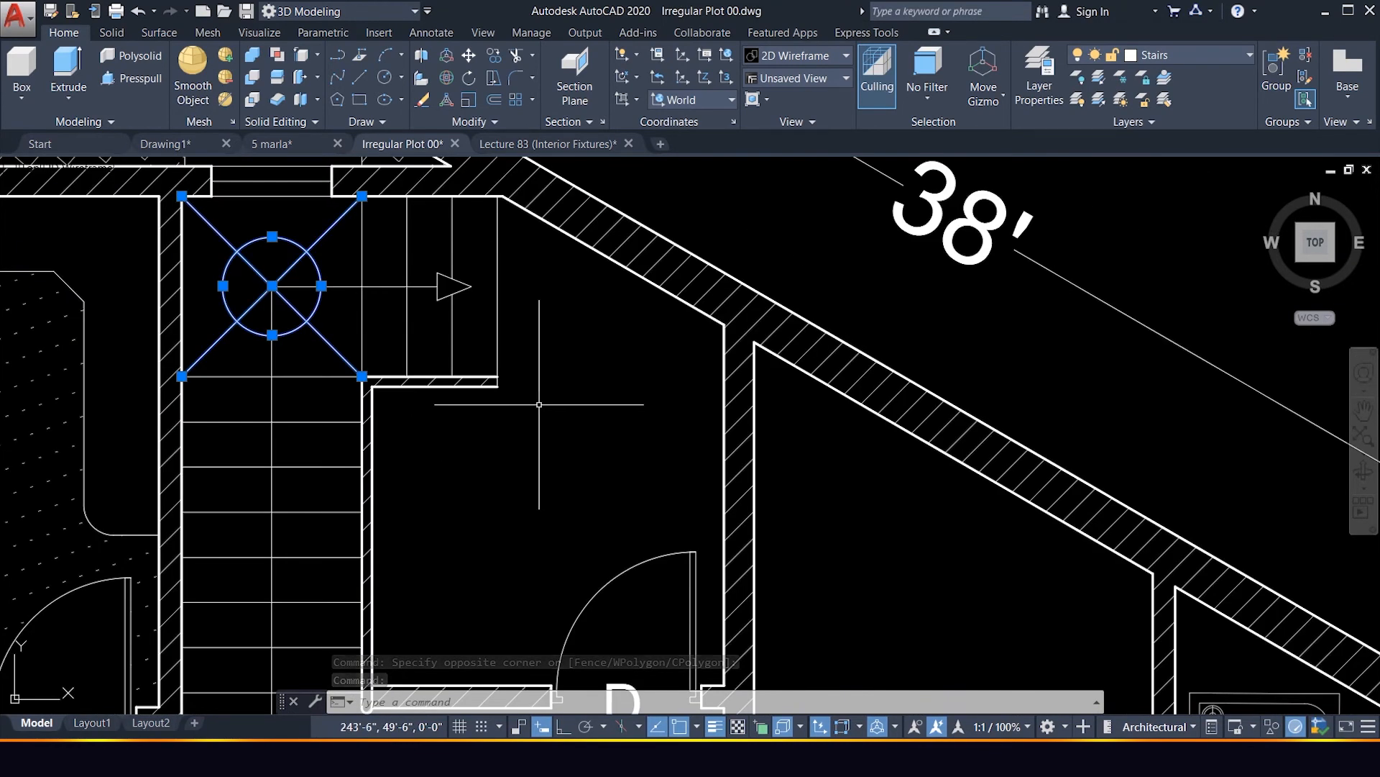
scroll(539, 405, "down", 2)
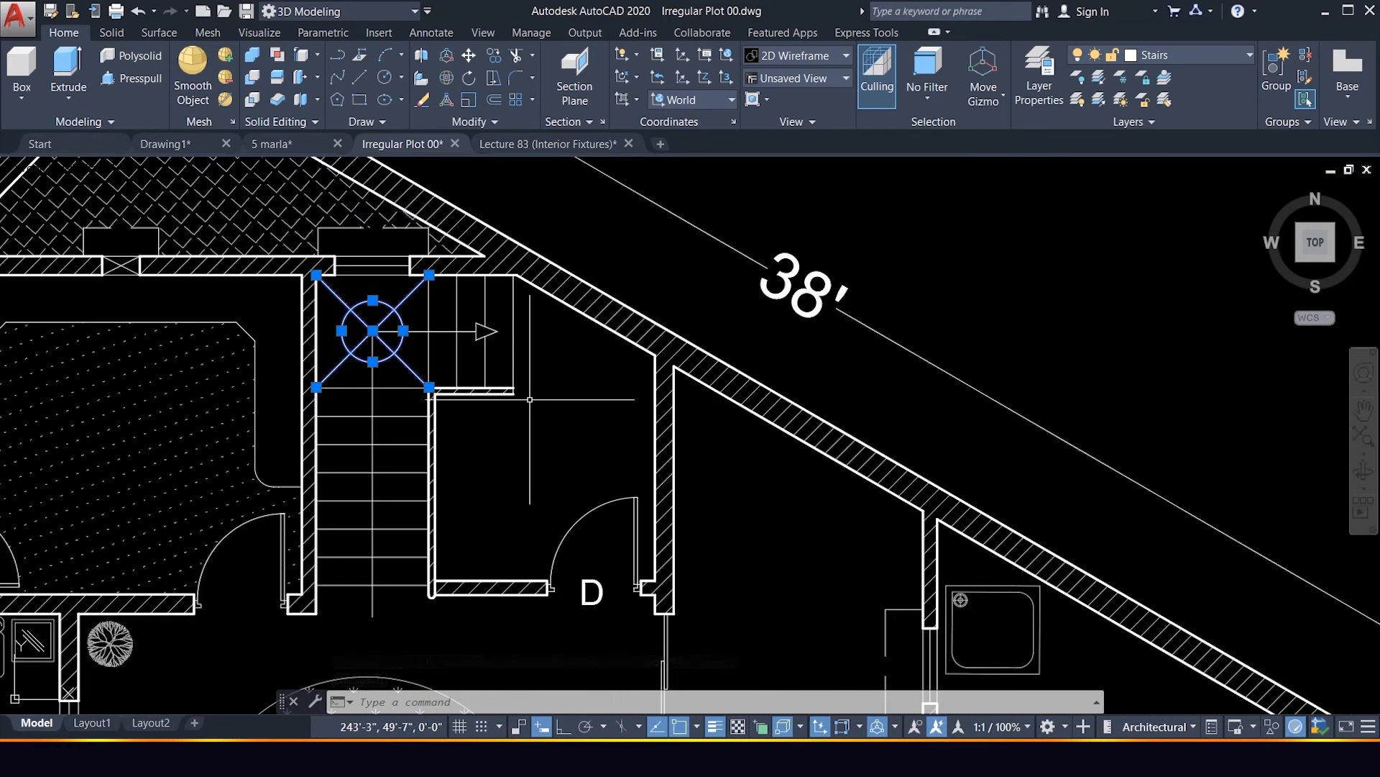
scroll(531, 401, "up", 6)
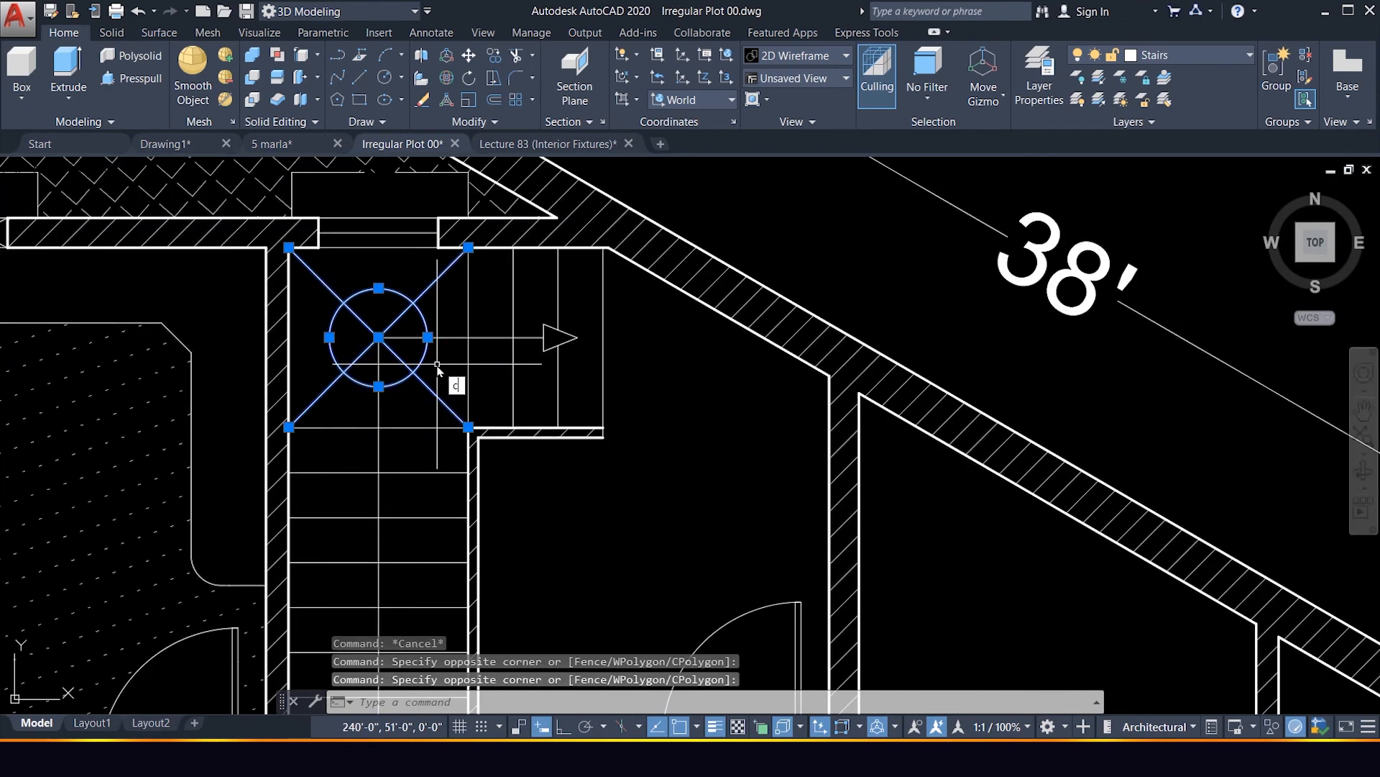
type("CO")
key("Return")
scroll(649, 423, "down", 4)
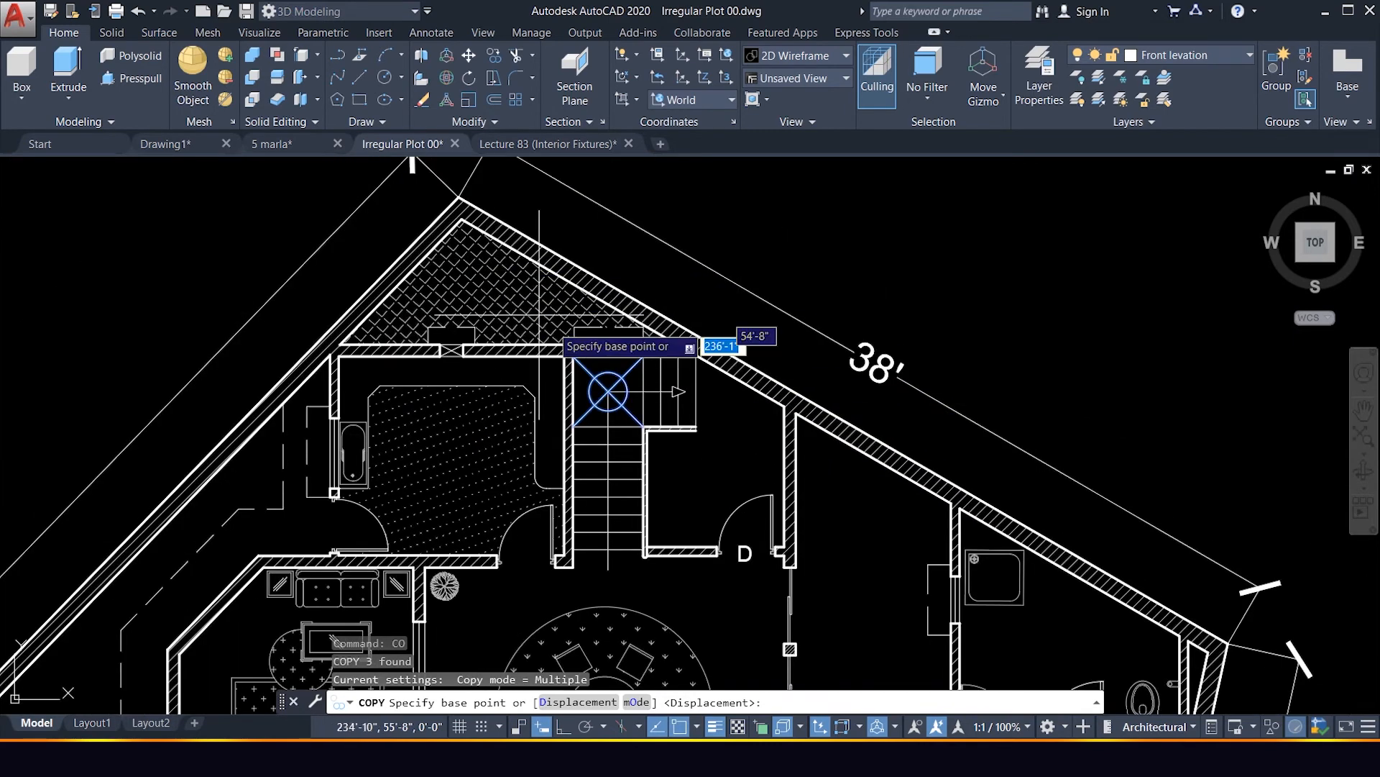
scroll(687, 538, "up", 4)
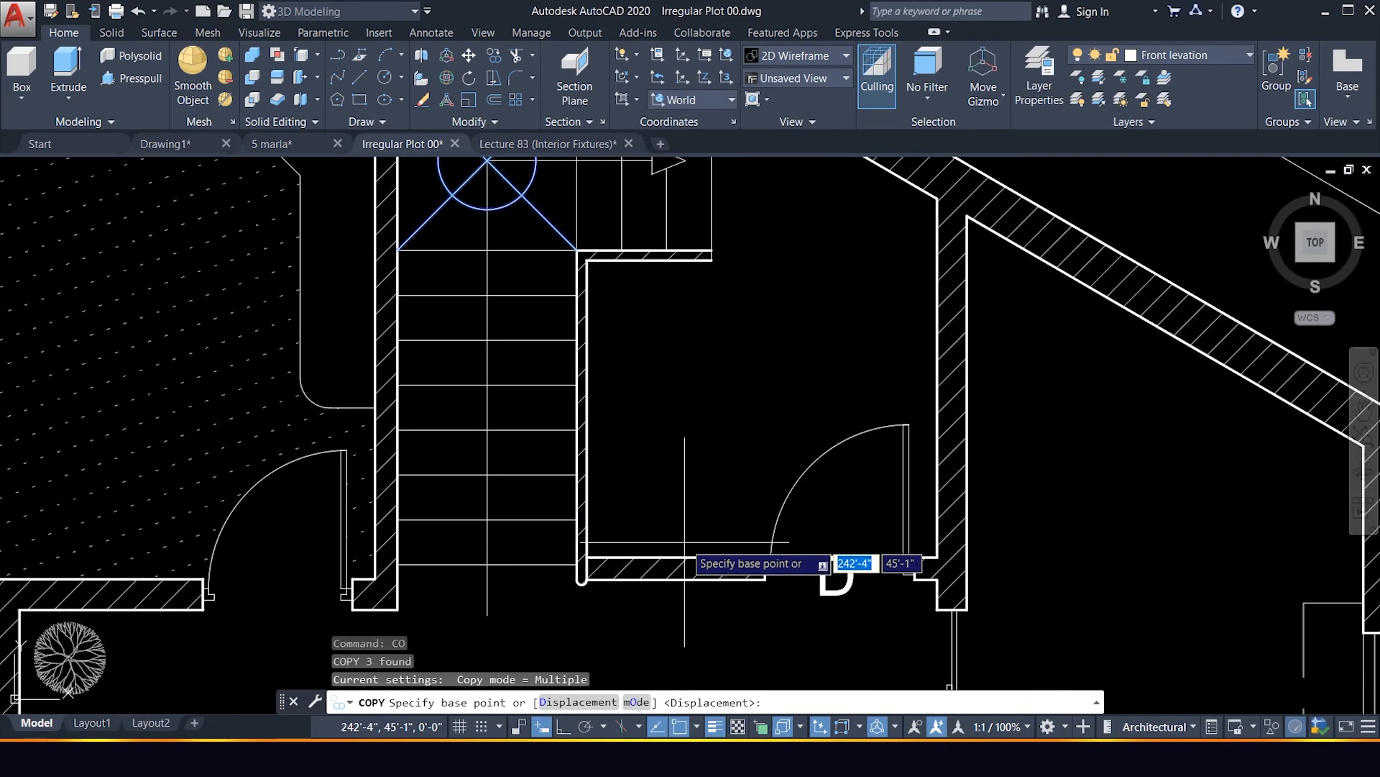
left_click(487, 615)
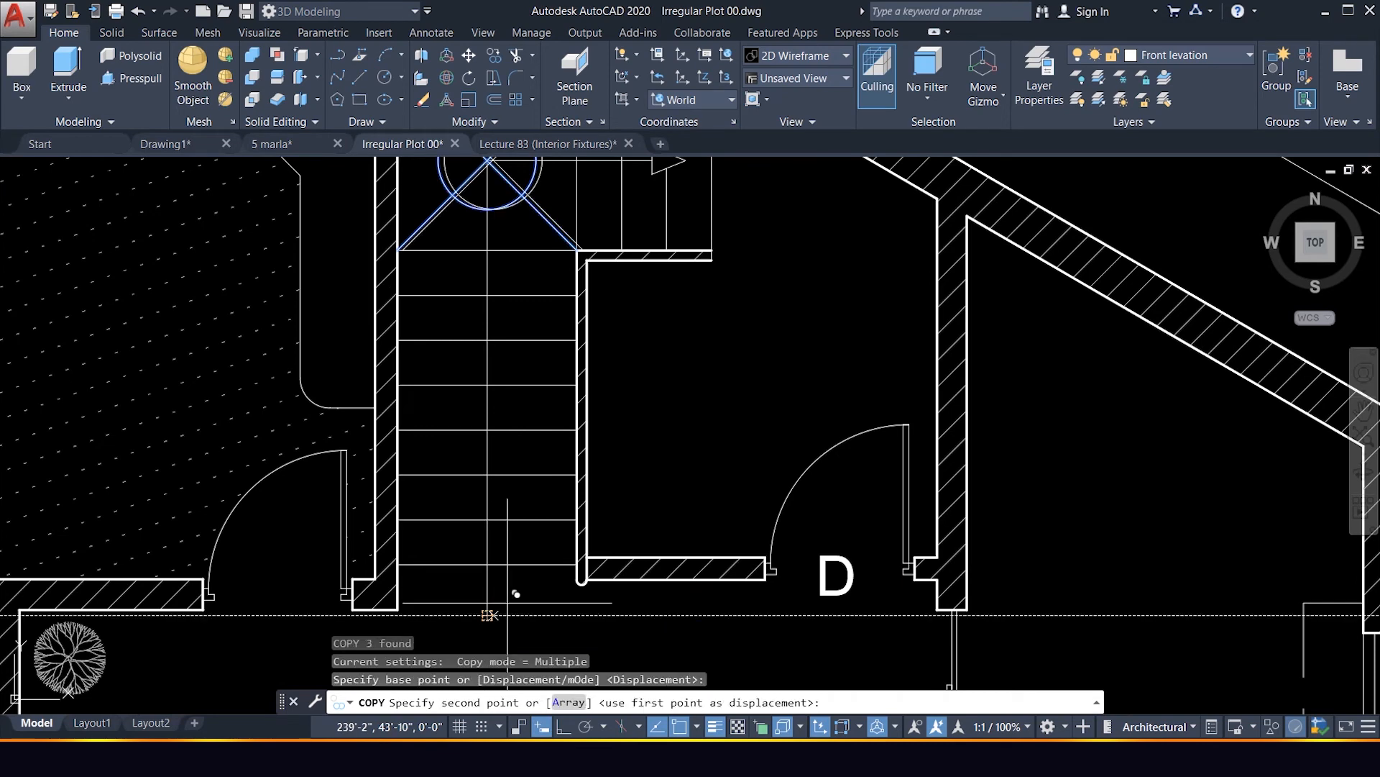
scroll(535, 475, "down", 5)
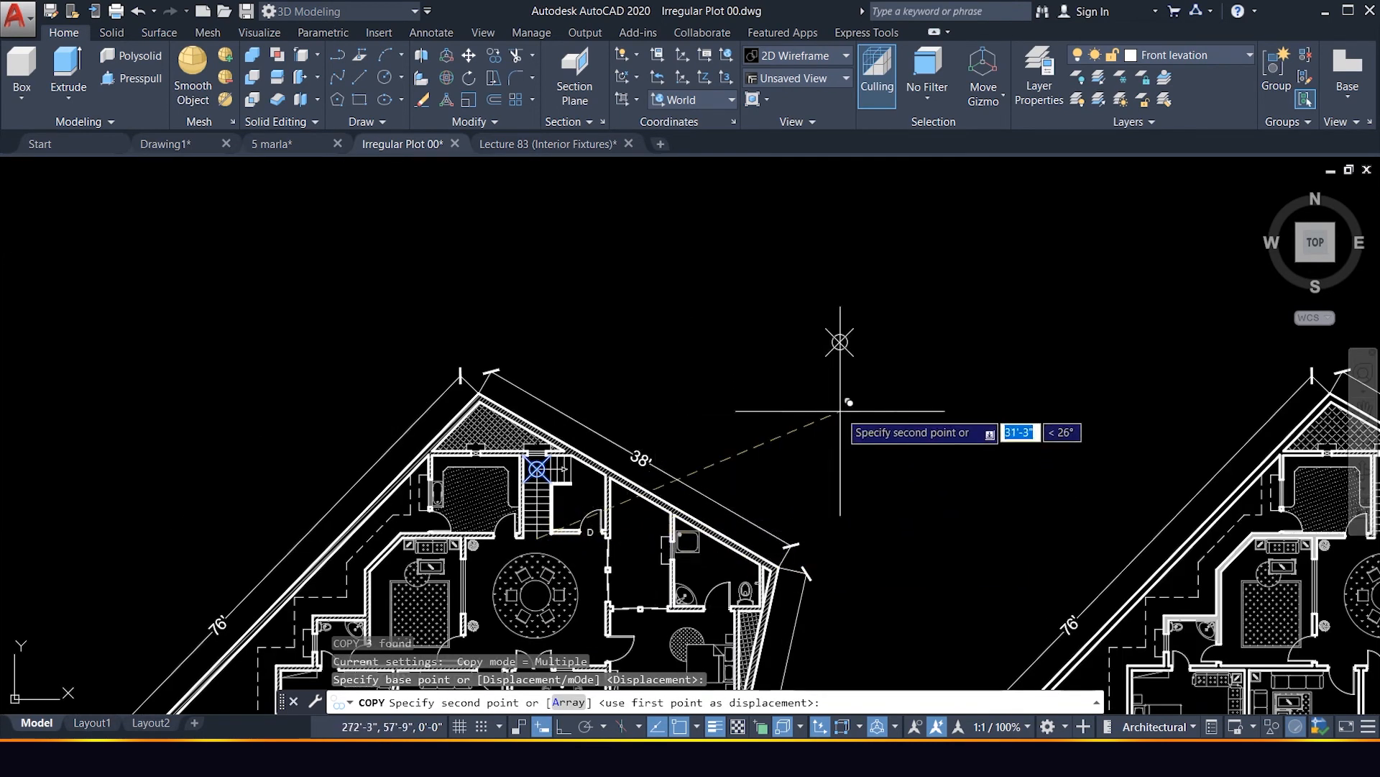
scroll(760, 385, "down", 4)
scroll(909, 432, "up", 5)
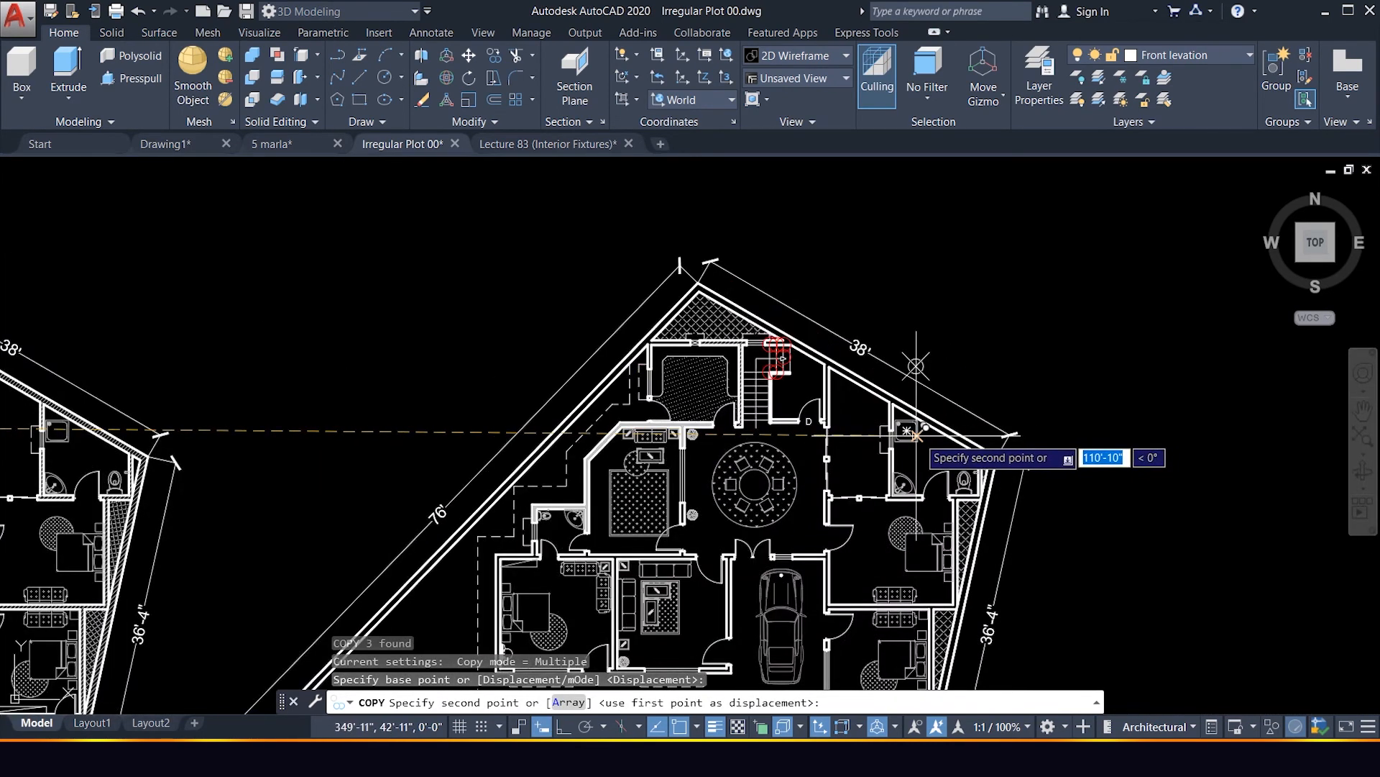
scroll(928, 431, "up", 2)
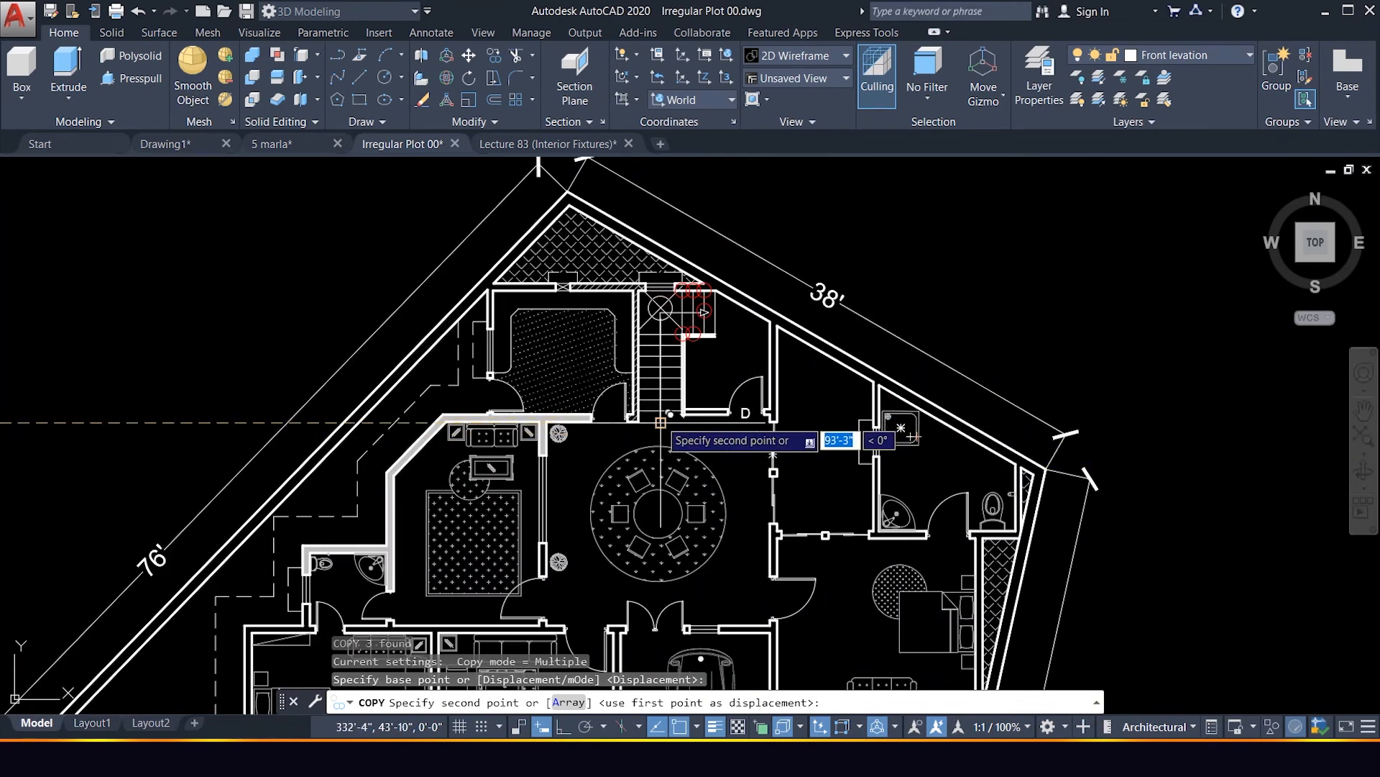
scroll(659, 432, "up", 5)
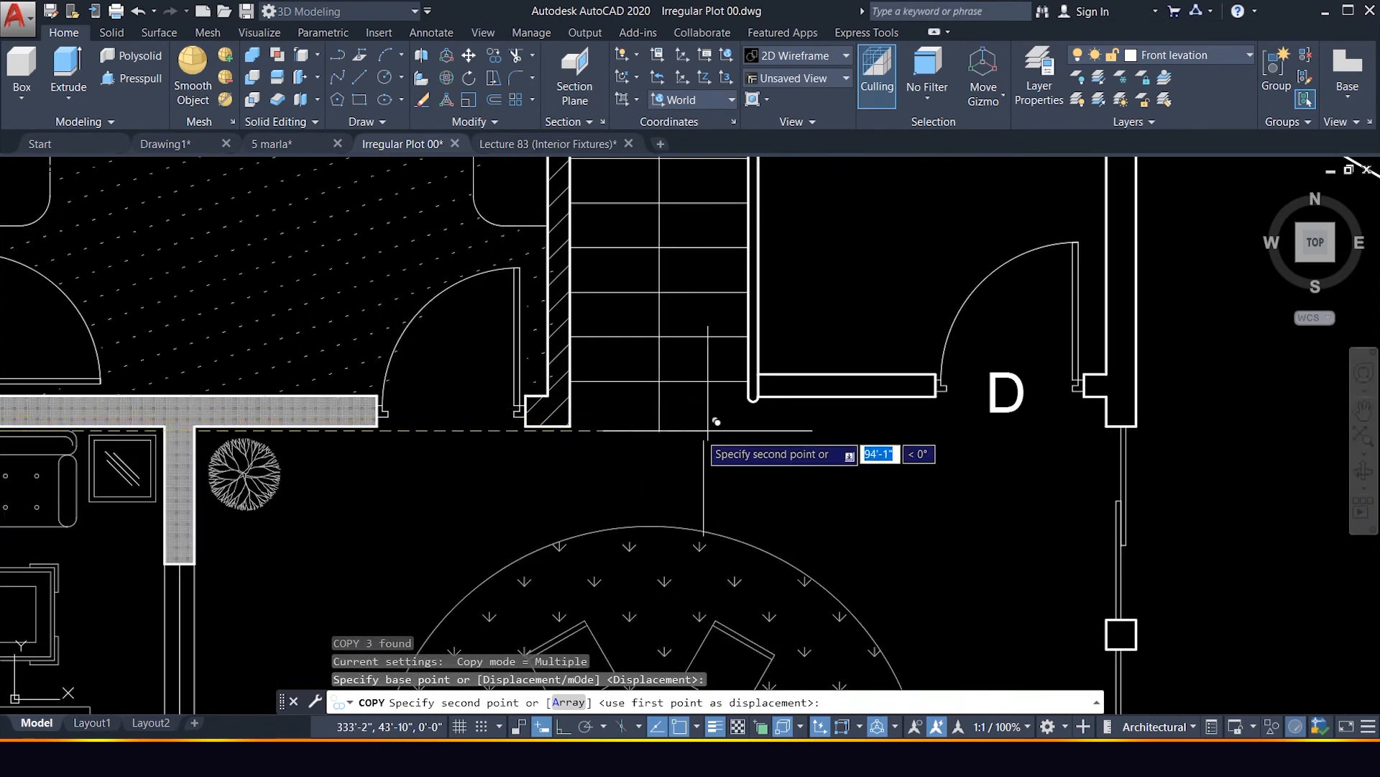
left_click(659, 432)
scroll(890, 514, "down", 4)
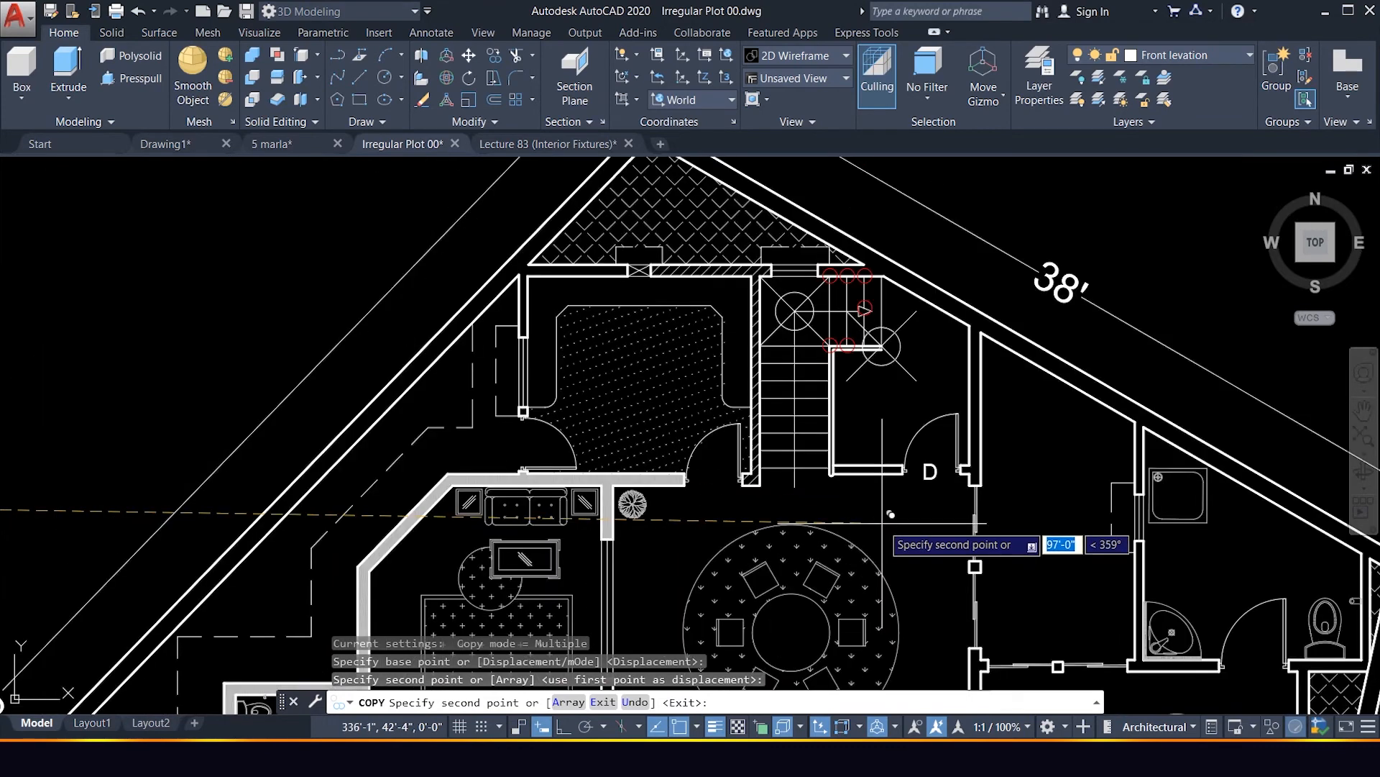
key("Escape")
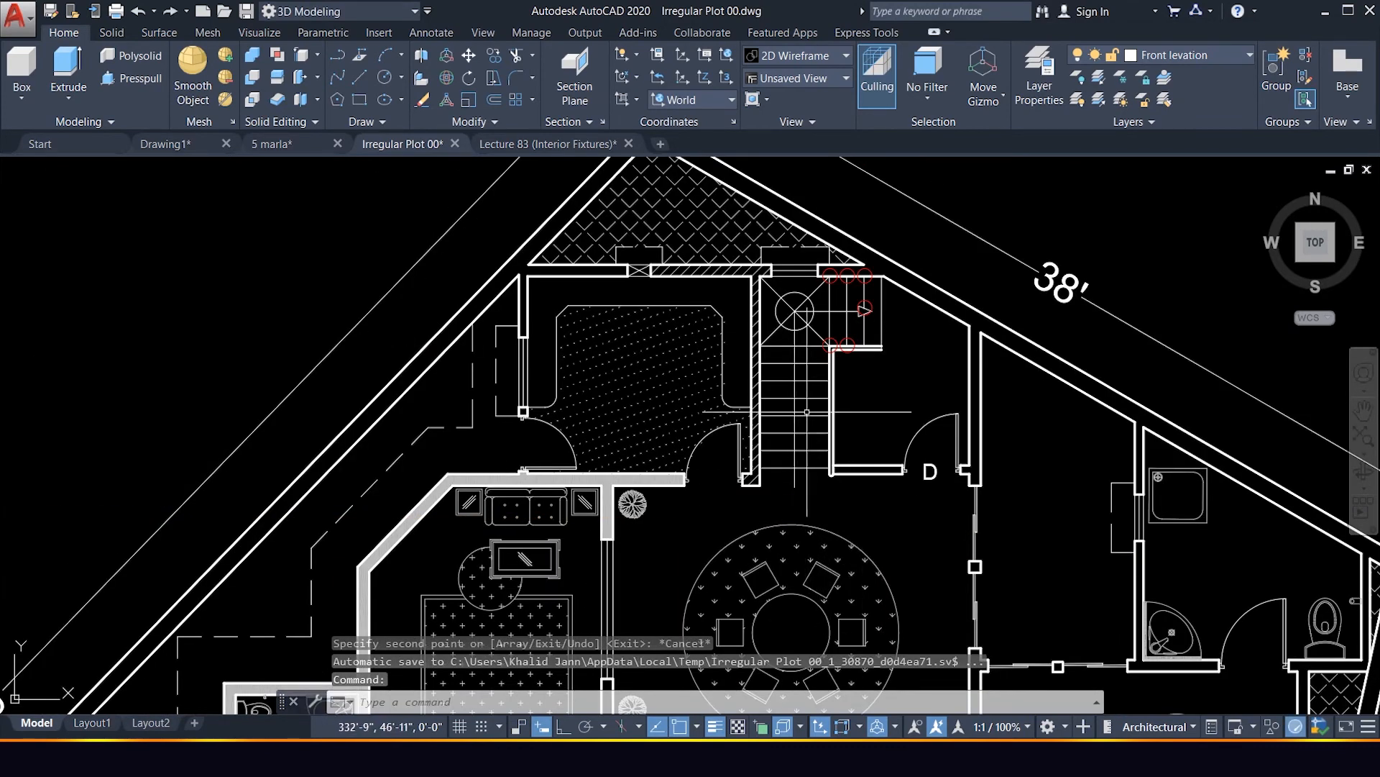
Compare the rooms and wall hatching of the finished plan with those of the plan being completed.
scroll(832, 347, "down", 10)
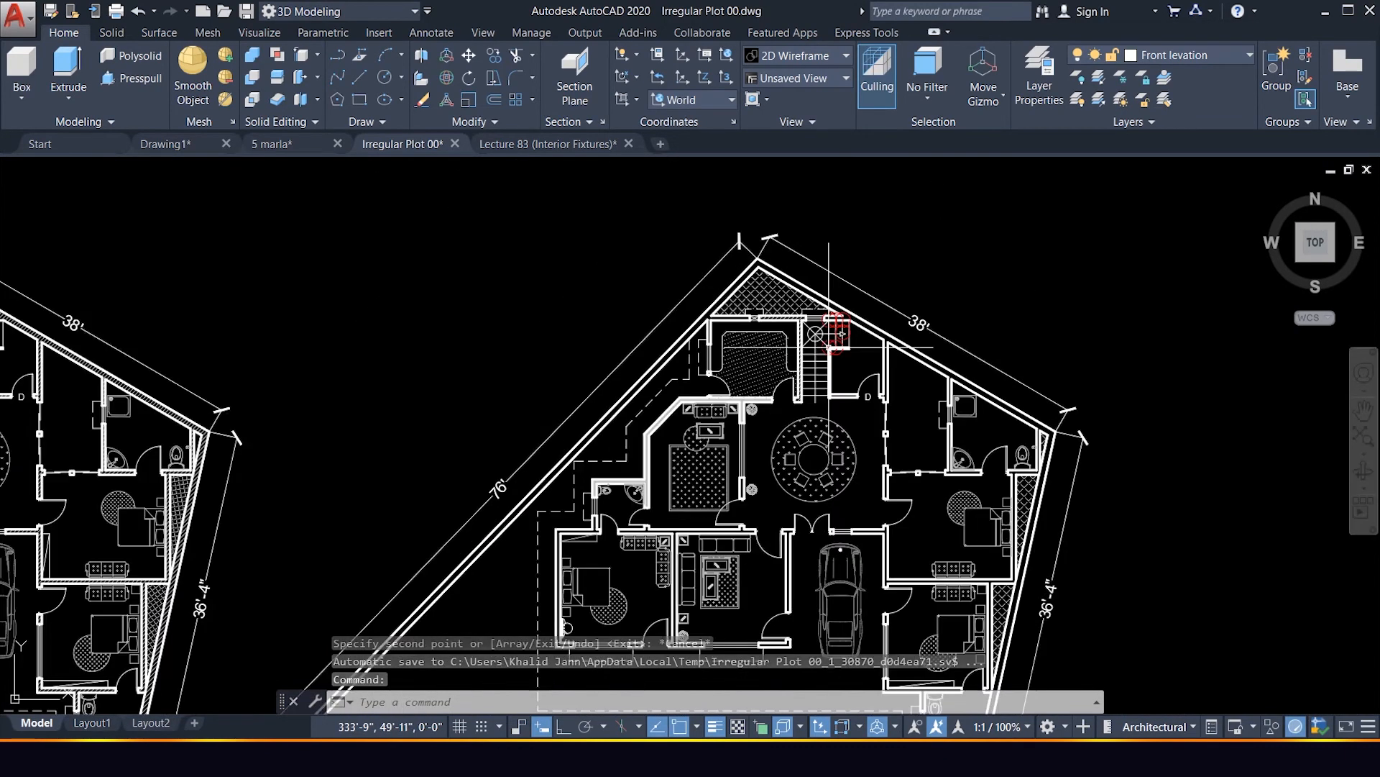
scroll(831, 359, "up", 4)
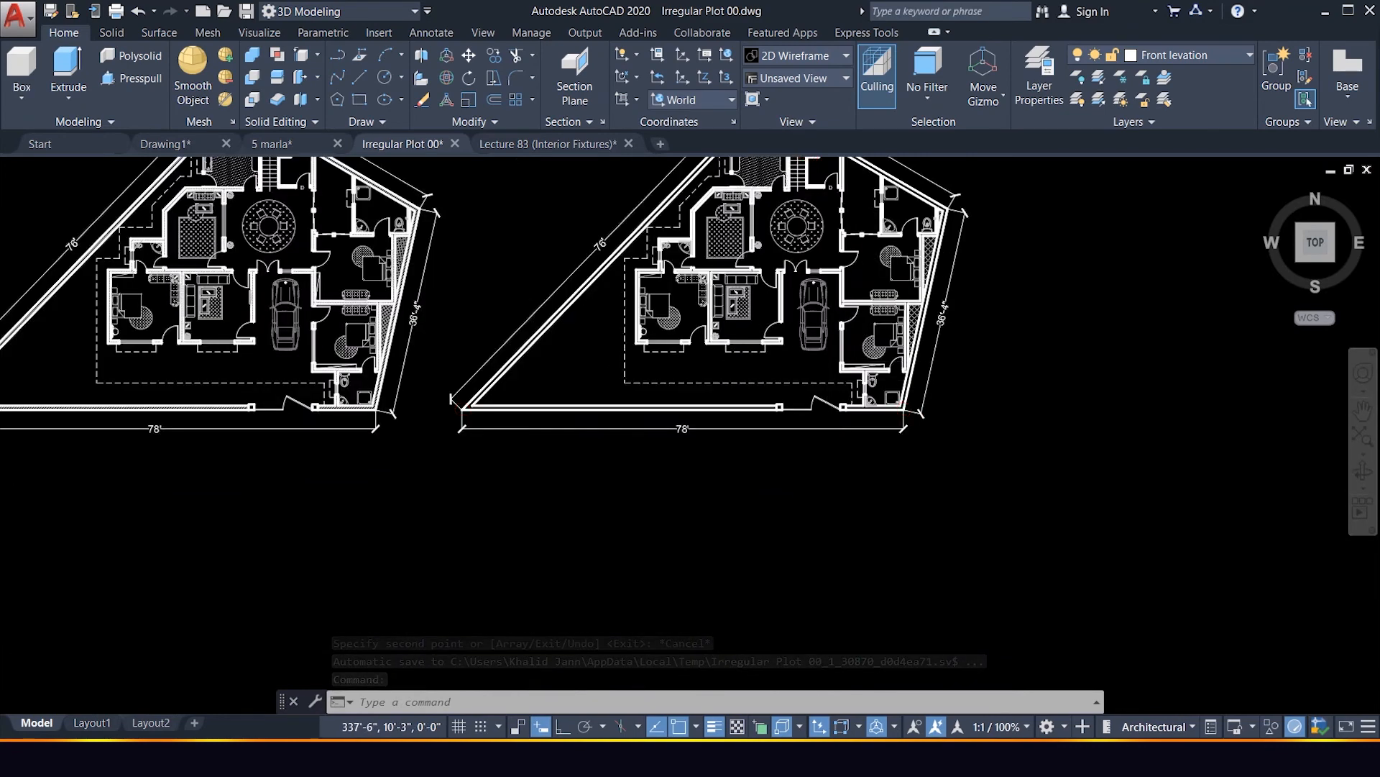
scroll(817, 293, "down", 4)
scroll(796, 226, "up", 4)
scroll(827, 238, "up", 2)
scroll(826, 237, "down", 2)
scroll(801, 331, "down", 2)
scroll(428, 352, "up", 2)
scroll(431, 345, "up", 2)
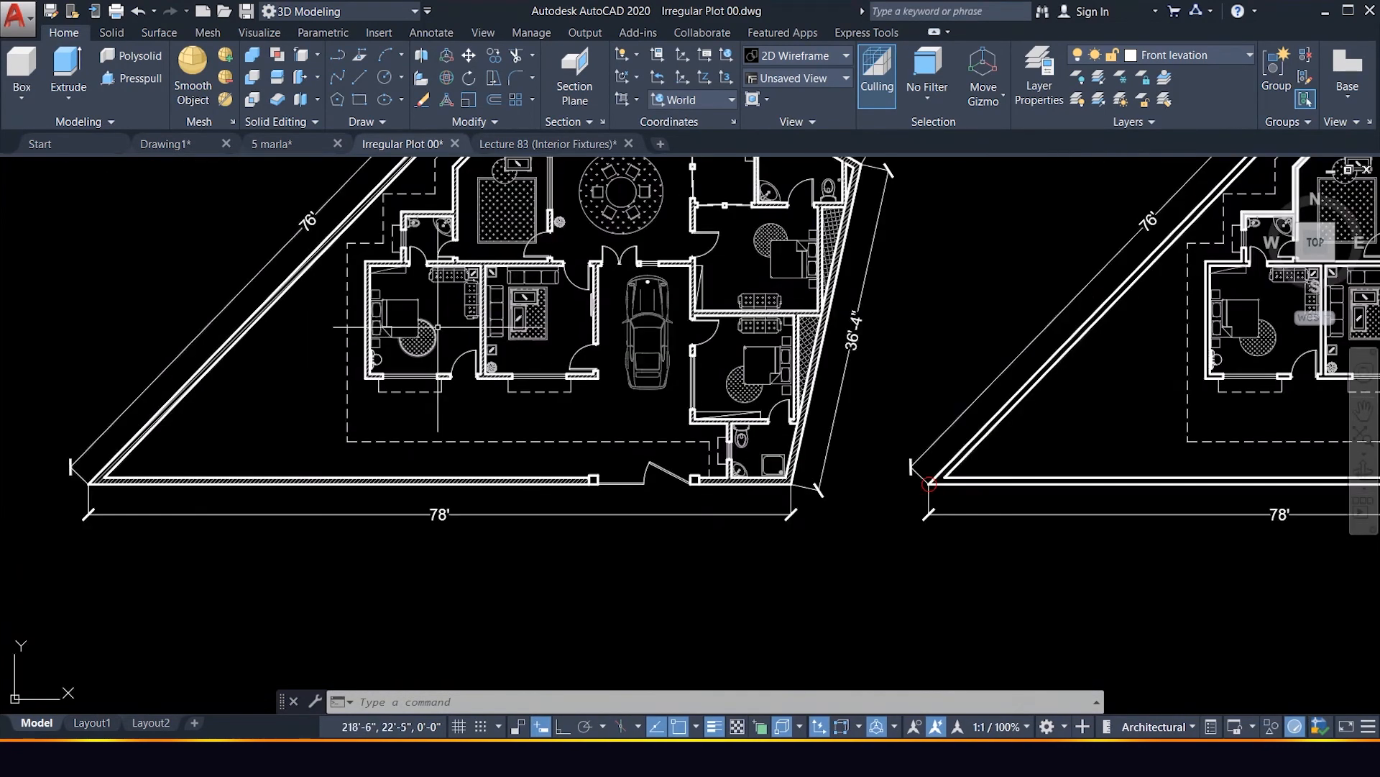
scroll(458, 311, "down", 2)
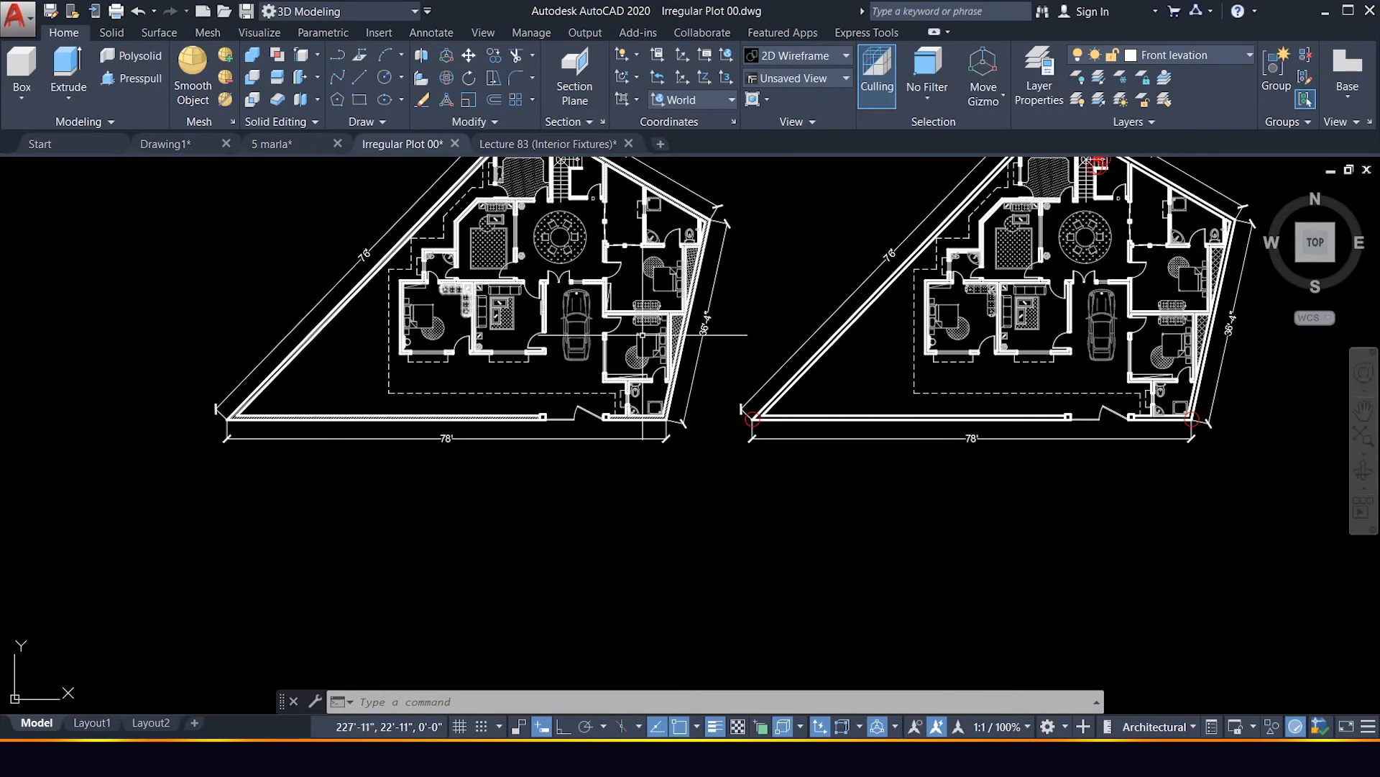
scroll(550, 216, "up", 2)
scroll(550, 215, "down", 2)
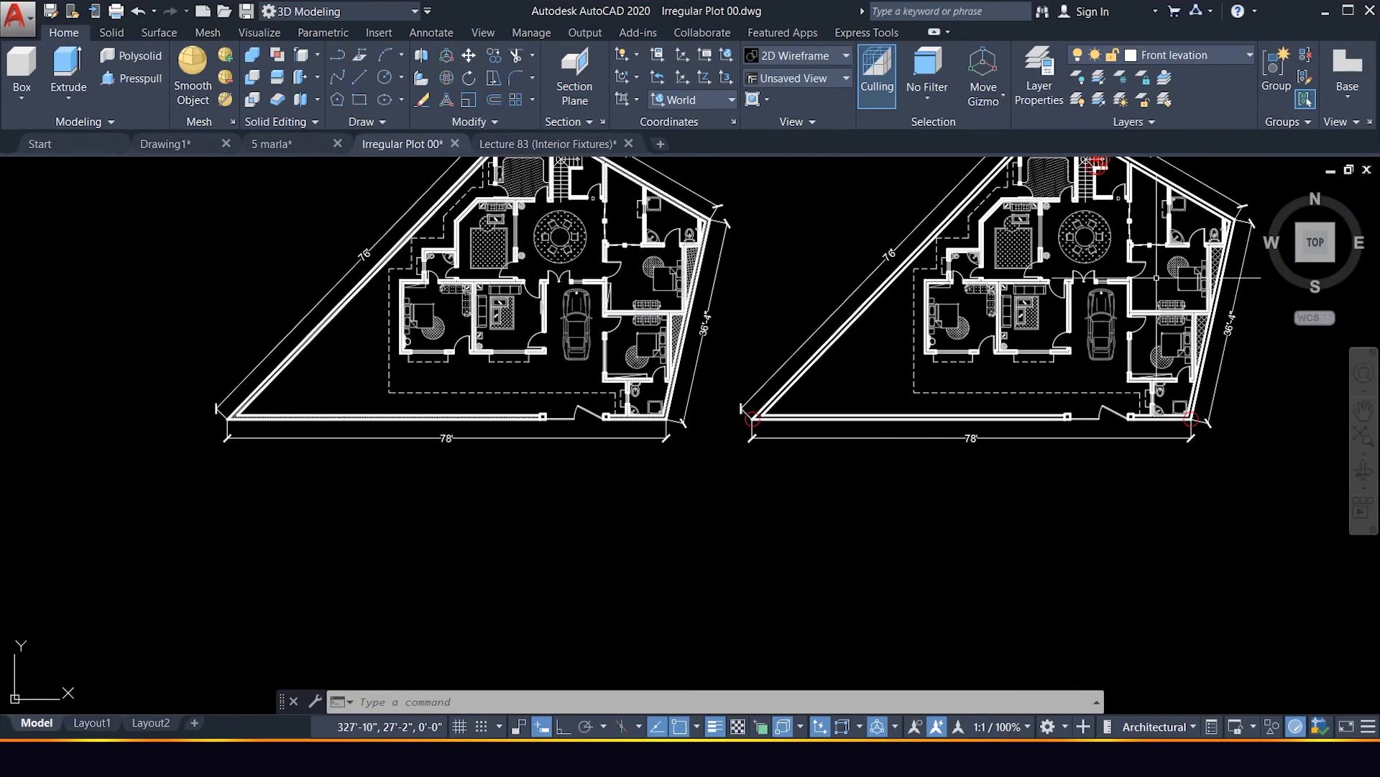
scroll(1085, 298, "down", 2)
scroll(1216, 218, "up", 3)
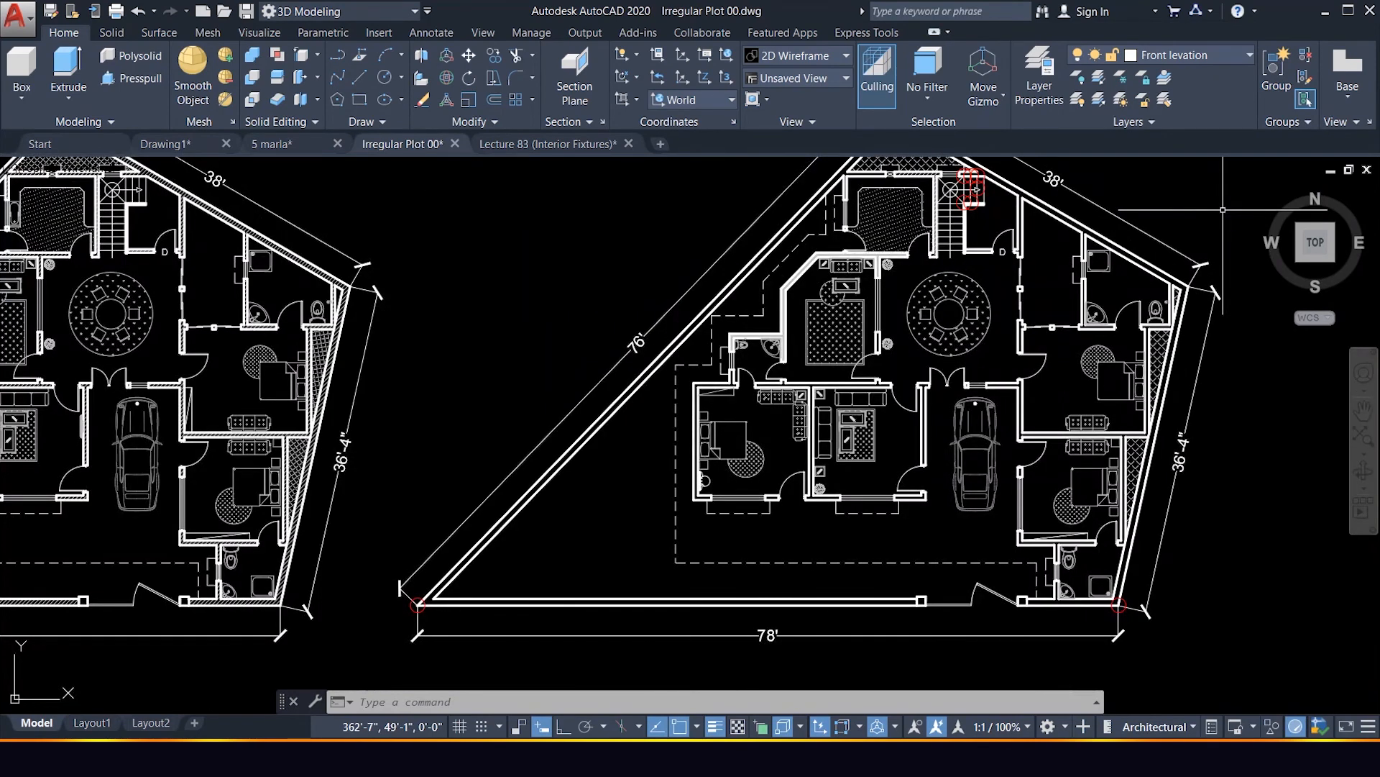
Examine the bedrooms, kitchen, stairs and dining area of the plan being completed for remaining details.
scroll(832, 385, "up", 5)
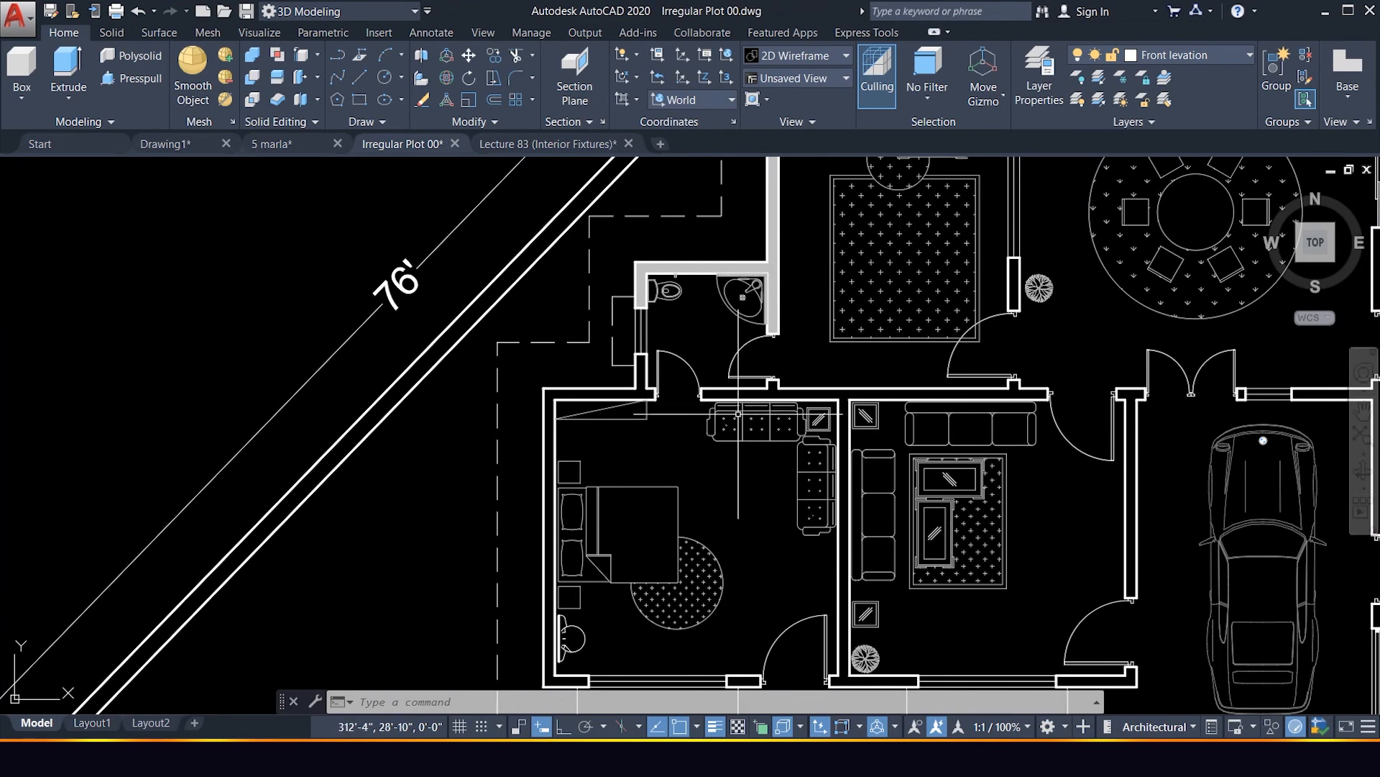
scroll(675, 358, "down", 8)
scroll(770, 294, "up", 1)
scroll(770, 294, "up", 2)
scroll(846, 261, "up", 3)
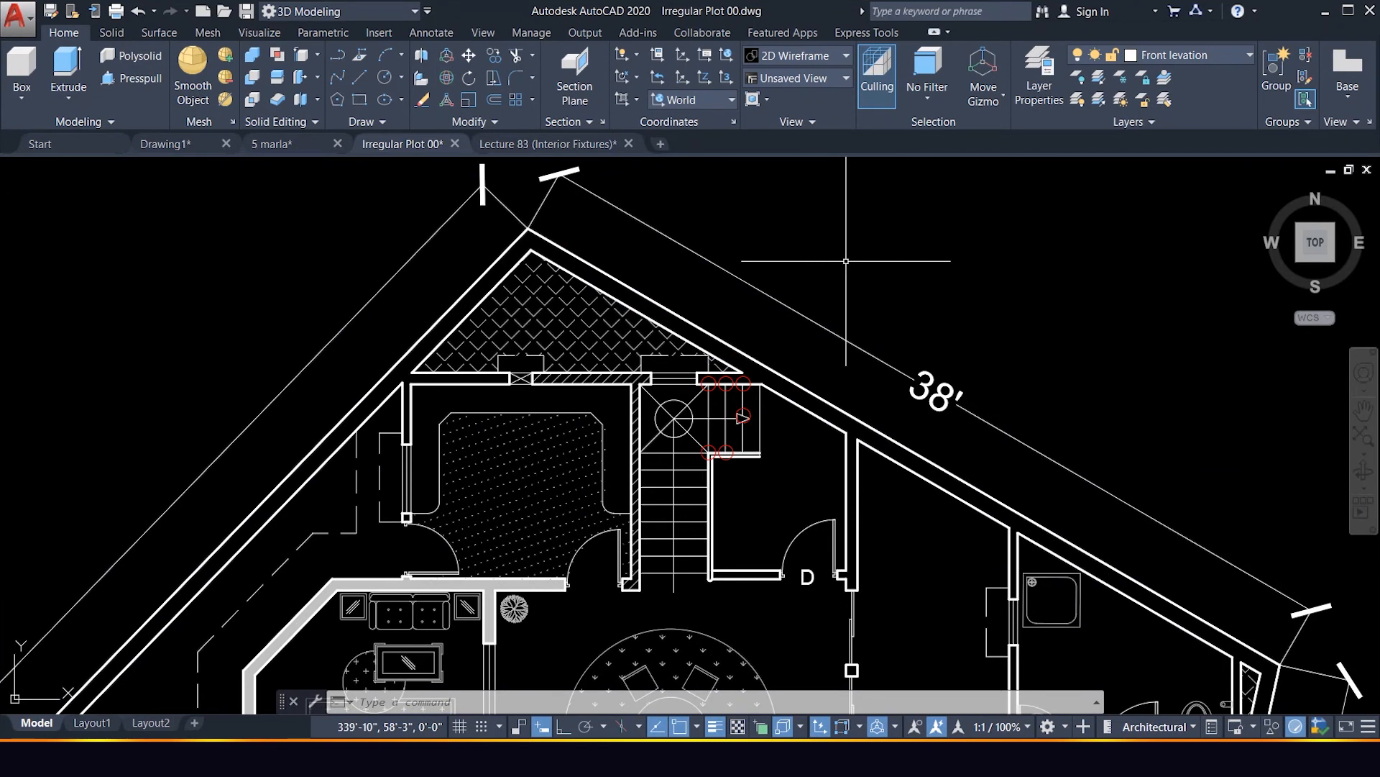
scroll(514, 492, "down", 1)
scroll(514, 492, "up", 2)
scroll(514, 492, "down", 4)
scroll(532, 475, "down", 2)
scroll(539, 463, "up", 5)
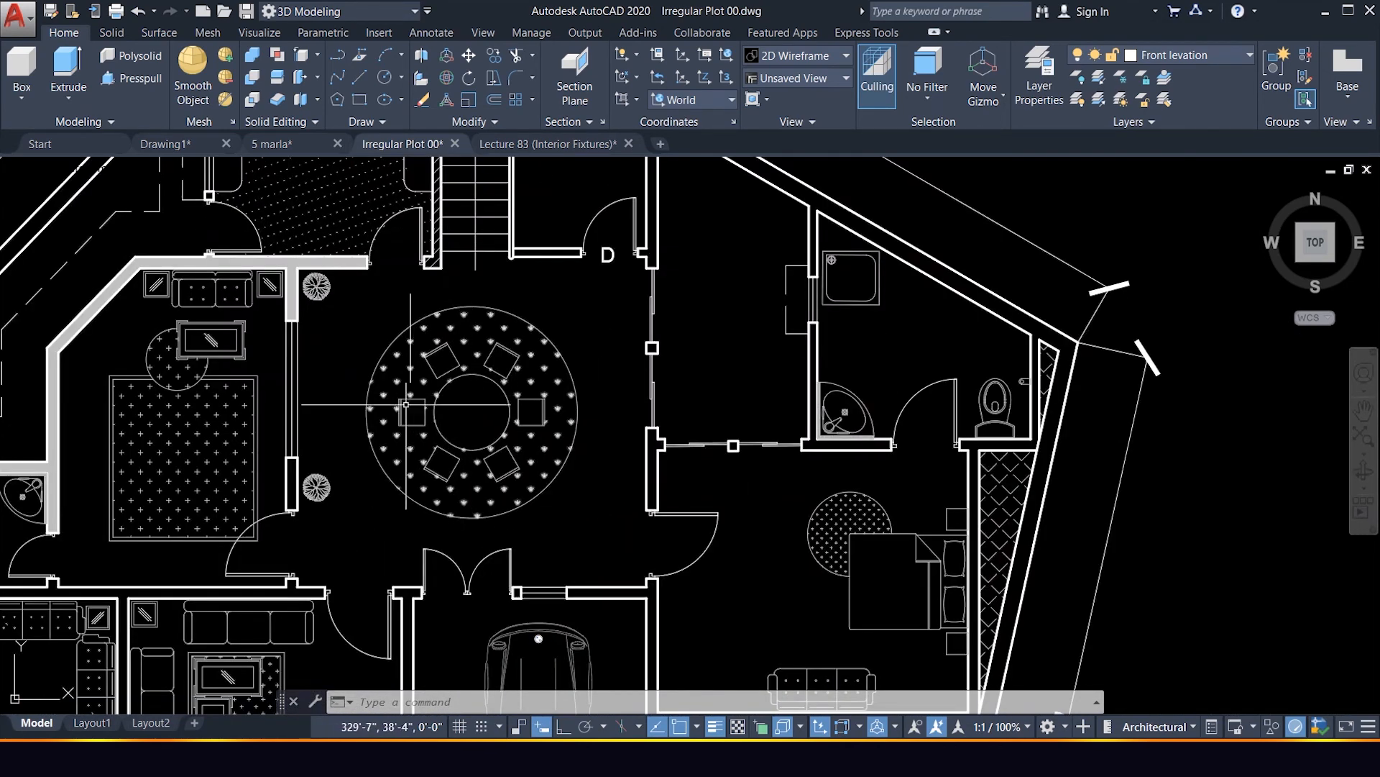
scroll(521, 397, "down", 4)
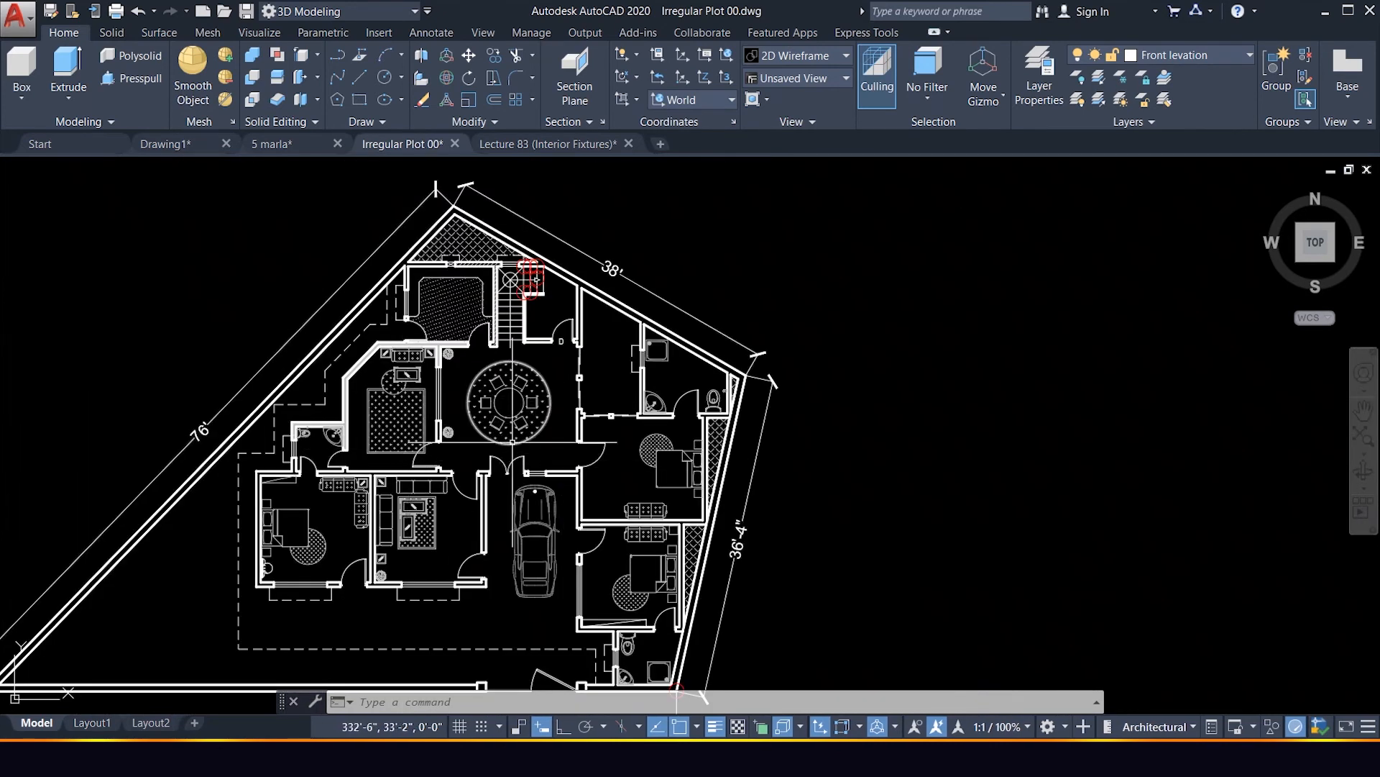
mouse_move(512, 441)
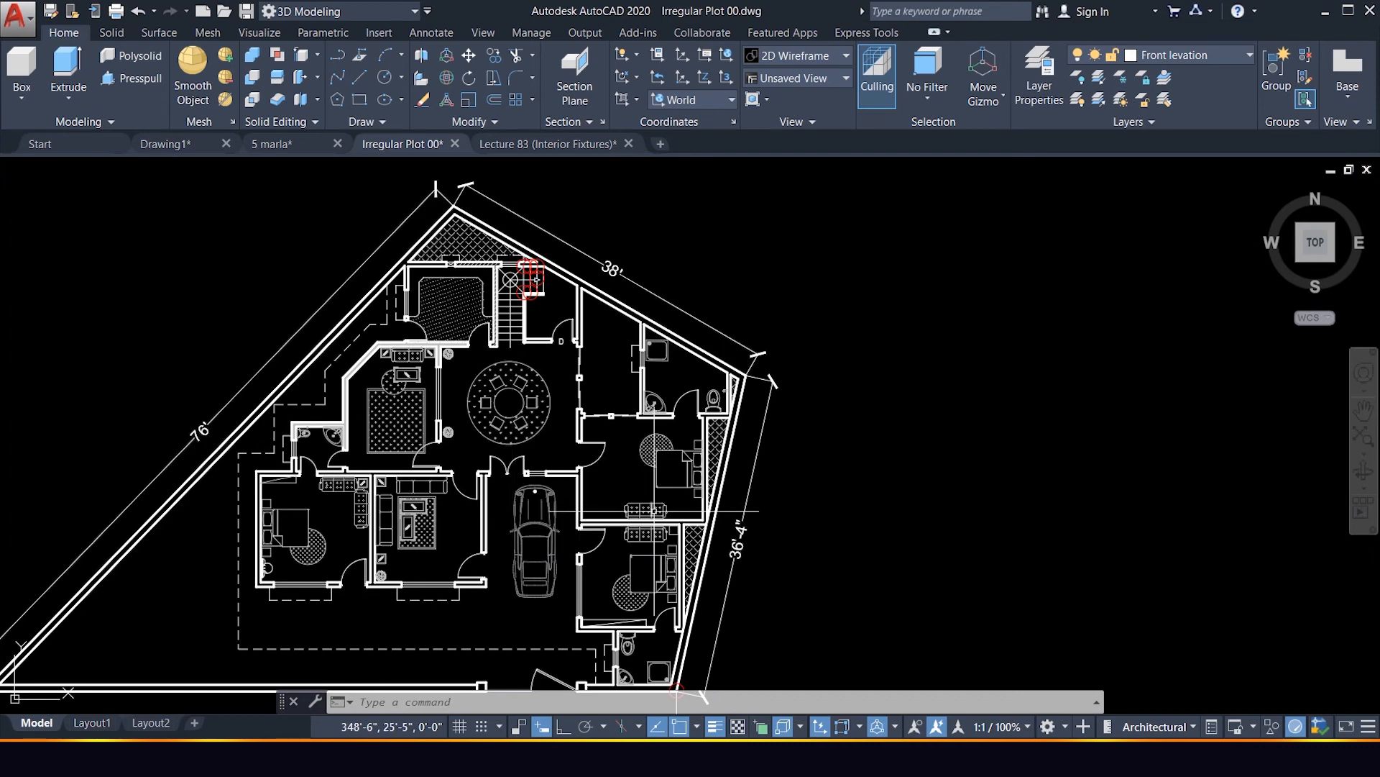
Delete the round rug's outline and hatch beside the bed in the bedroom nearest the 76' boundary.
scroll(693, 437, "down", 2)
scroll(462, 476, "up", 4)
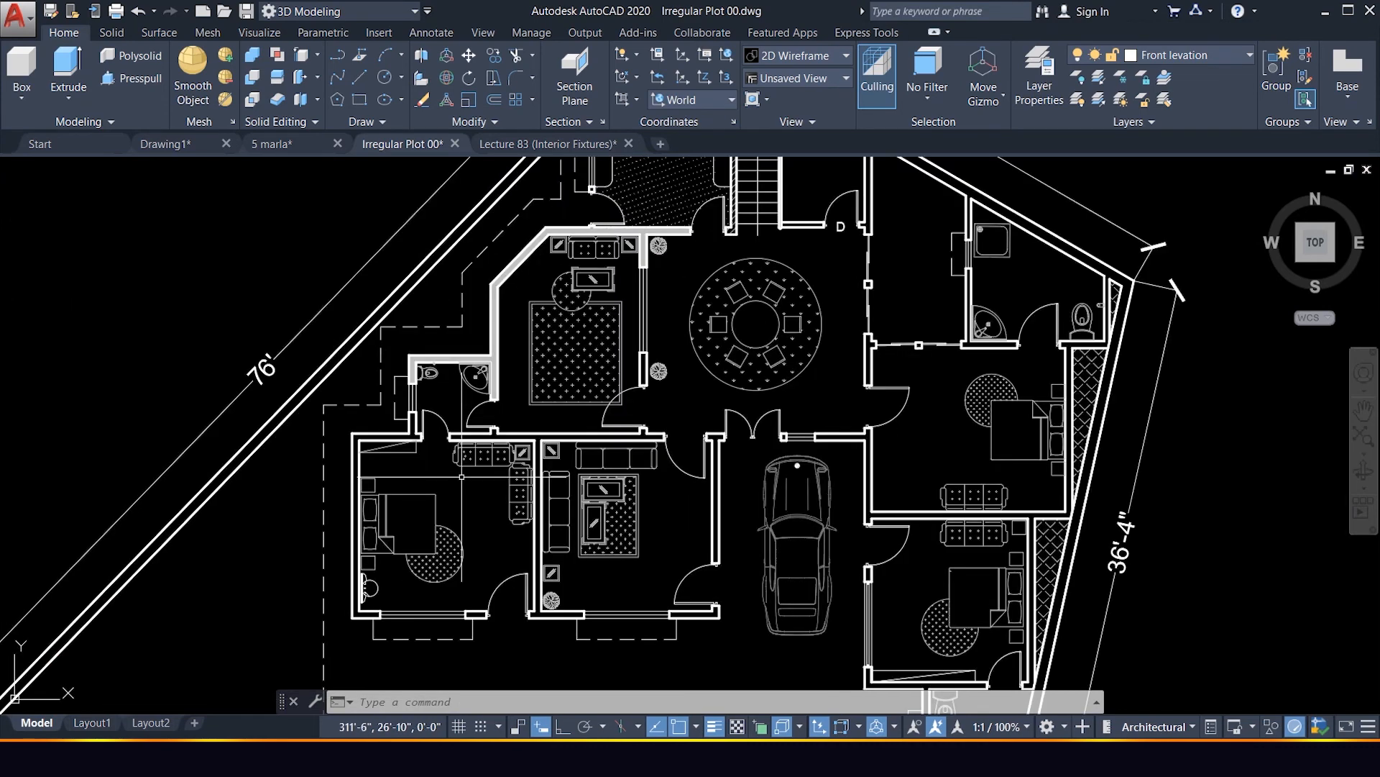
scroll(459, 583, "up", 5)
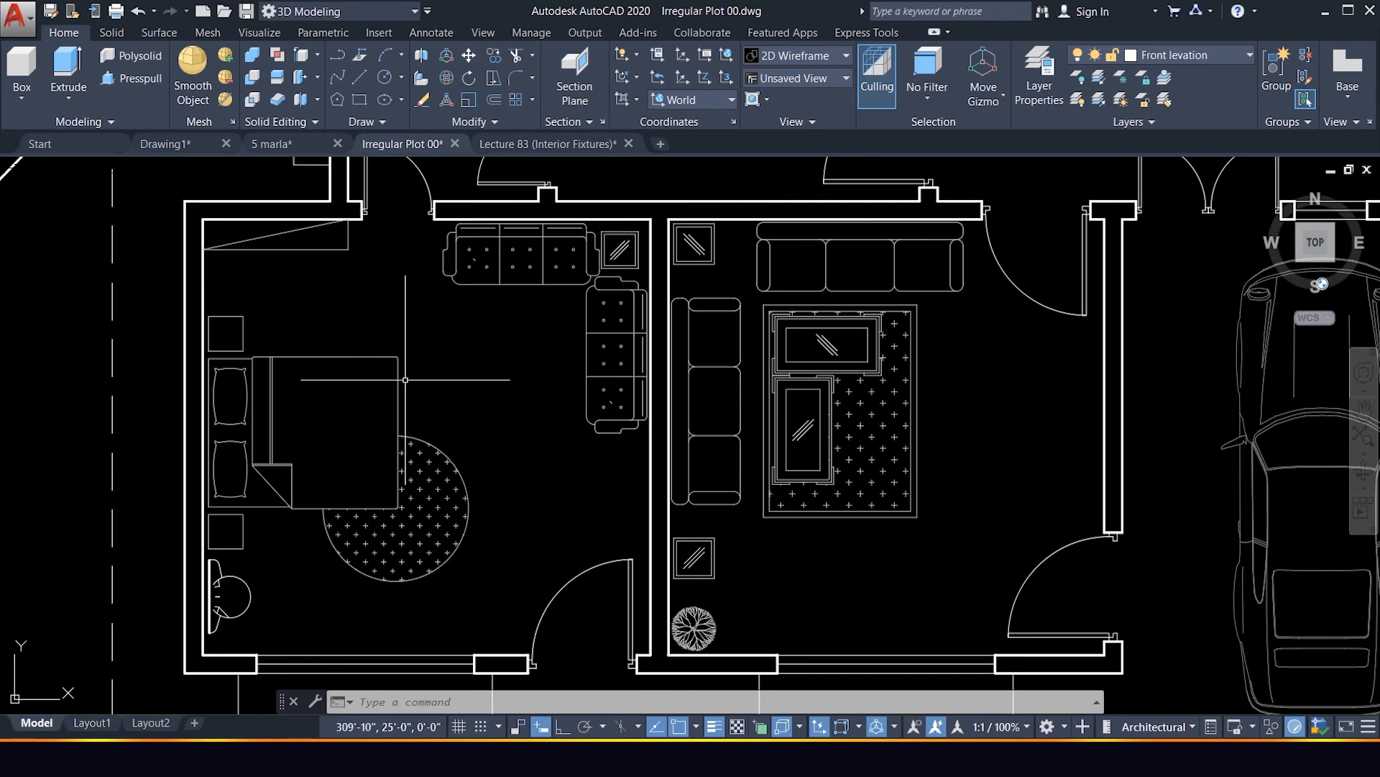
scroll(406, 379, "up", 2)
left_click(526, 640)
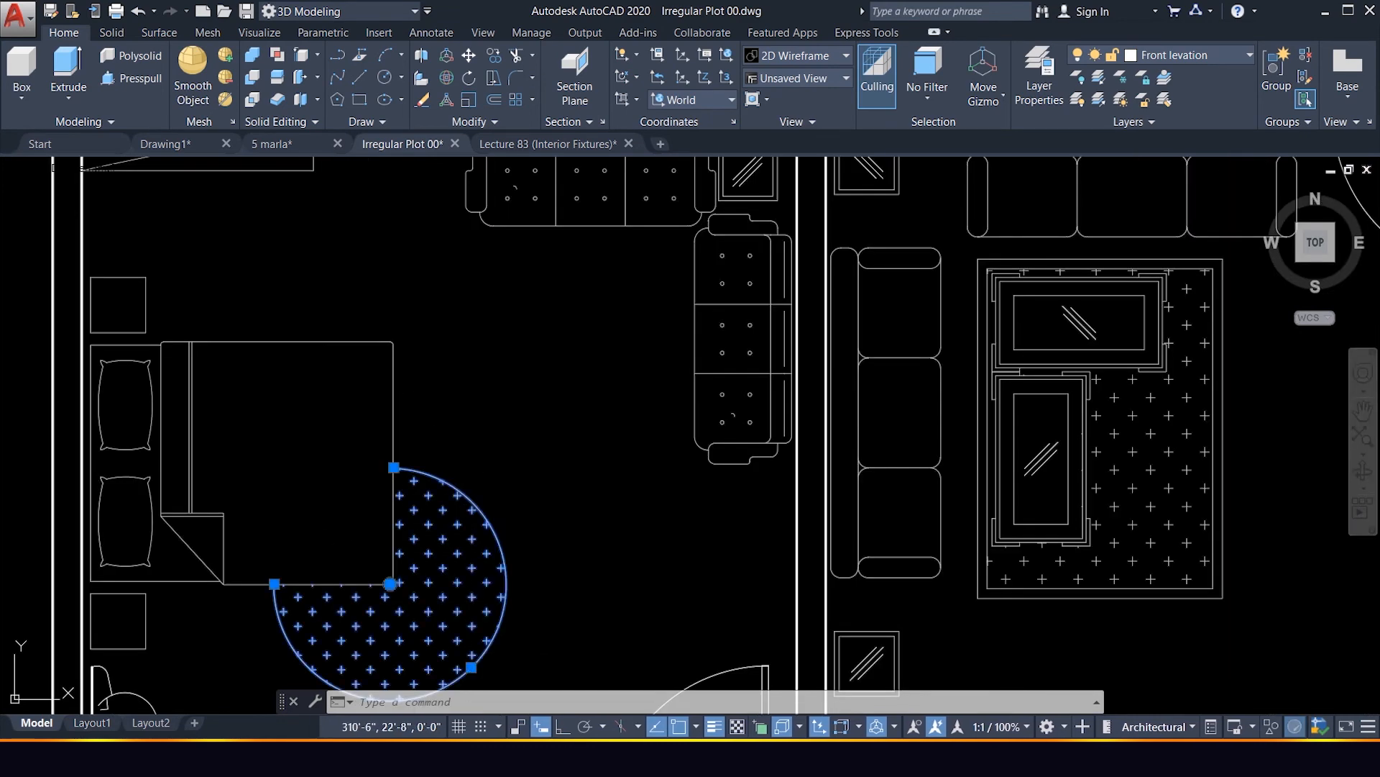
left_click(455, 506)
key("Delete")
scroll(586, 463, "down", 6)
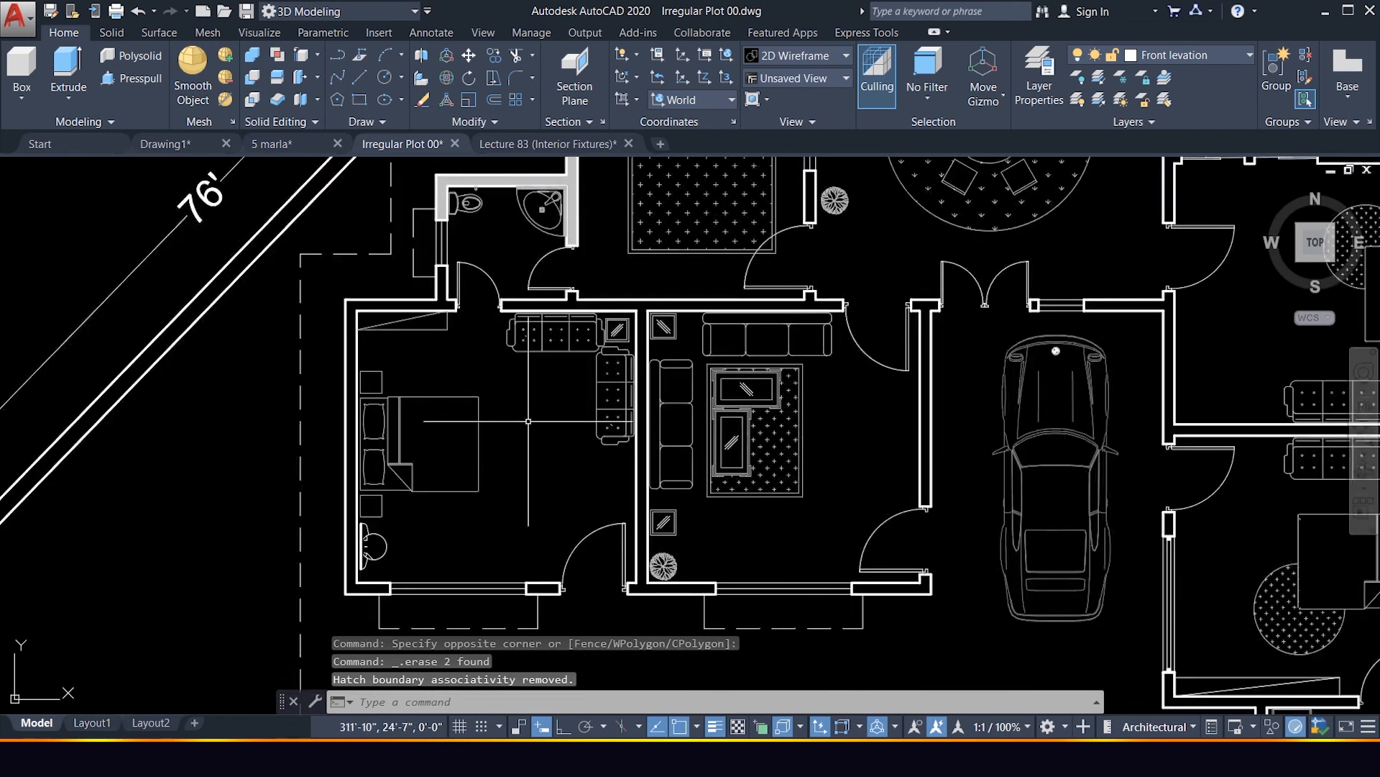
Draw a circle of about 2' radius centred on the bed's outer corner for a new round rug.
scroll(529, 421, "up", 6)
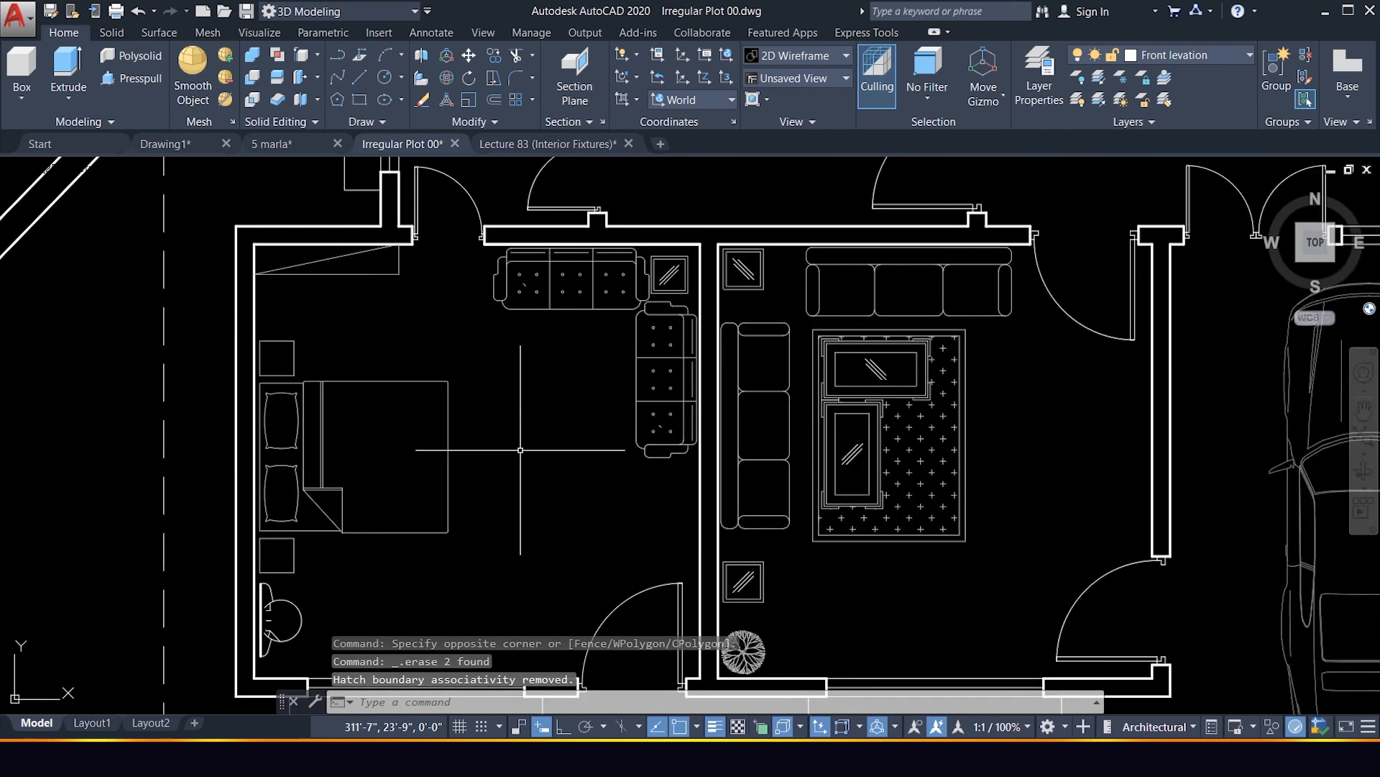
type("c")
key("Return")
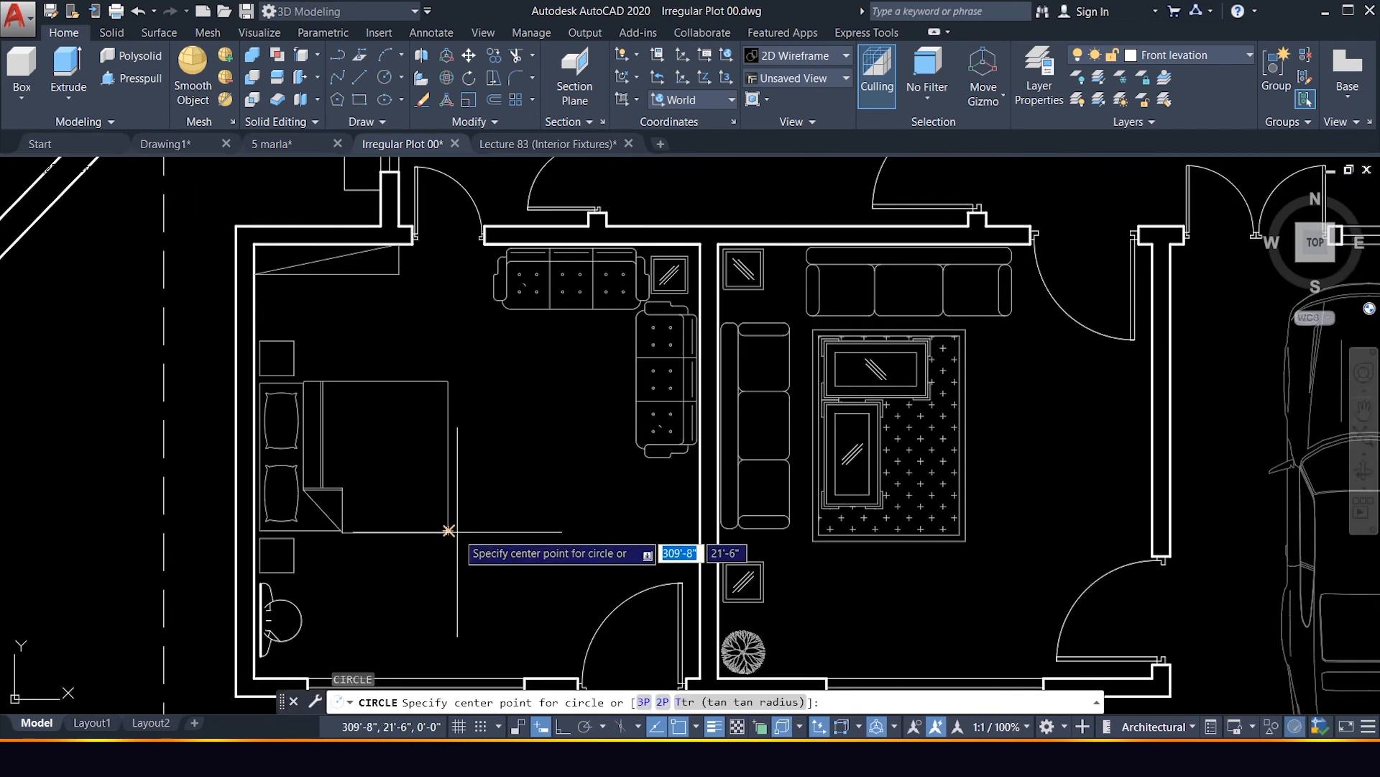
left_click(448, 531)
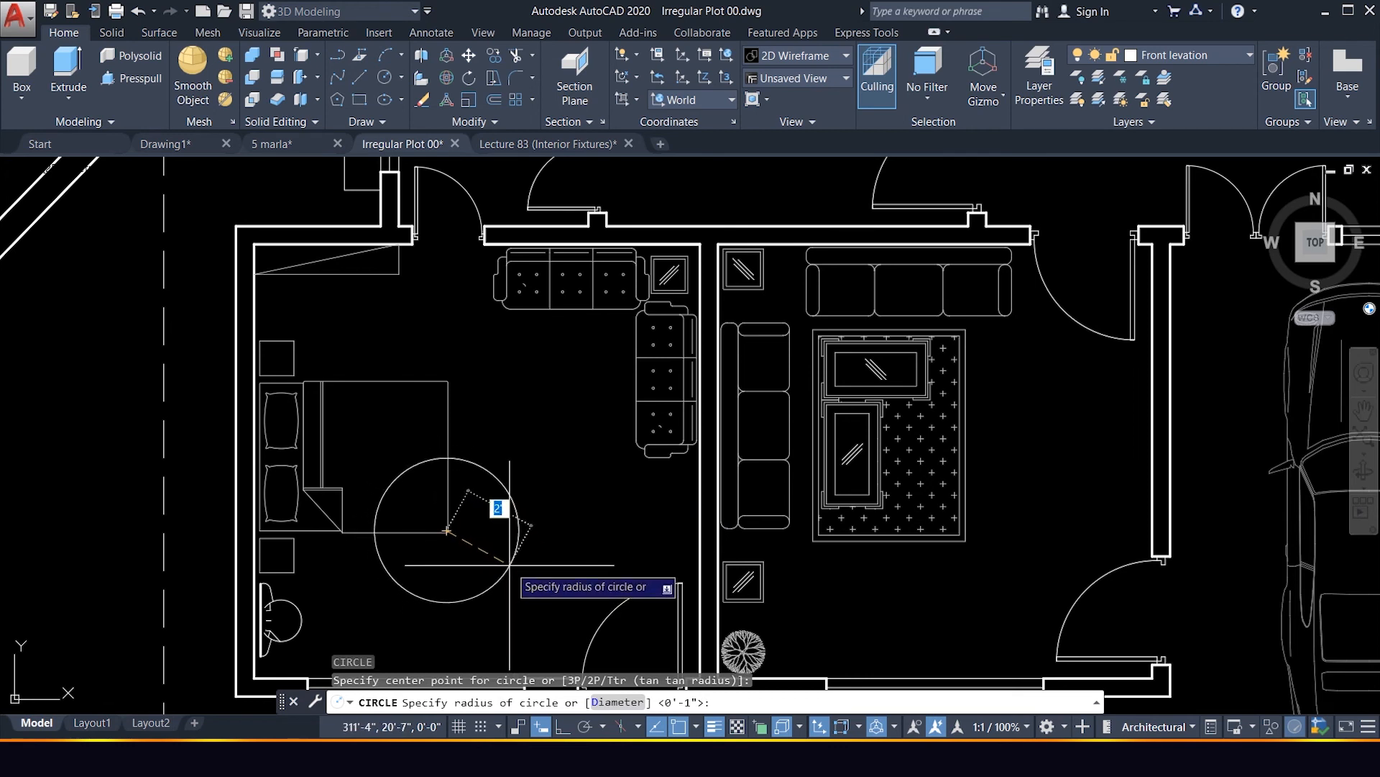
left_click(450, 456)
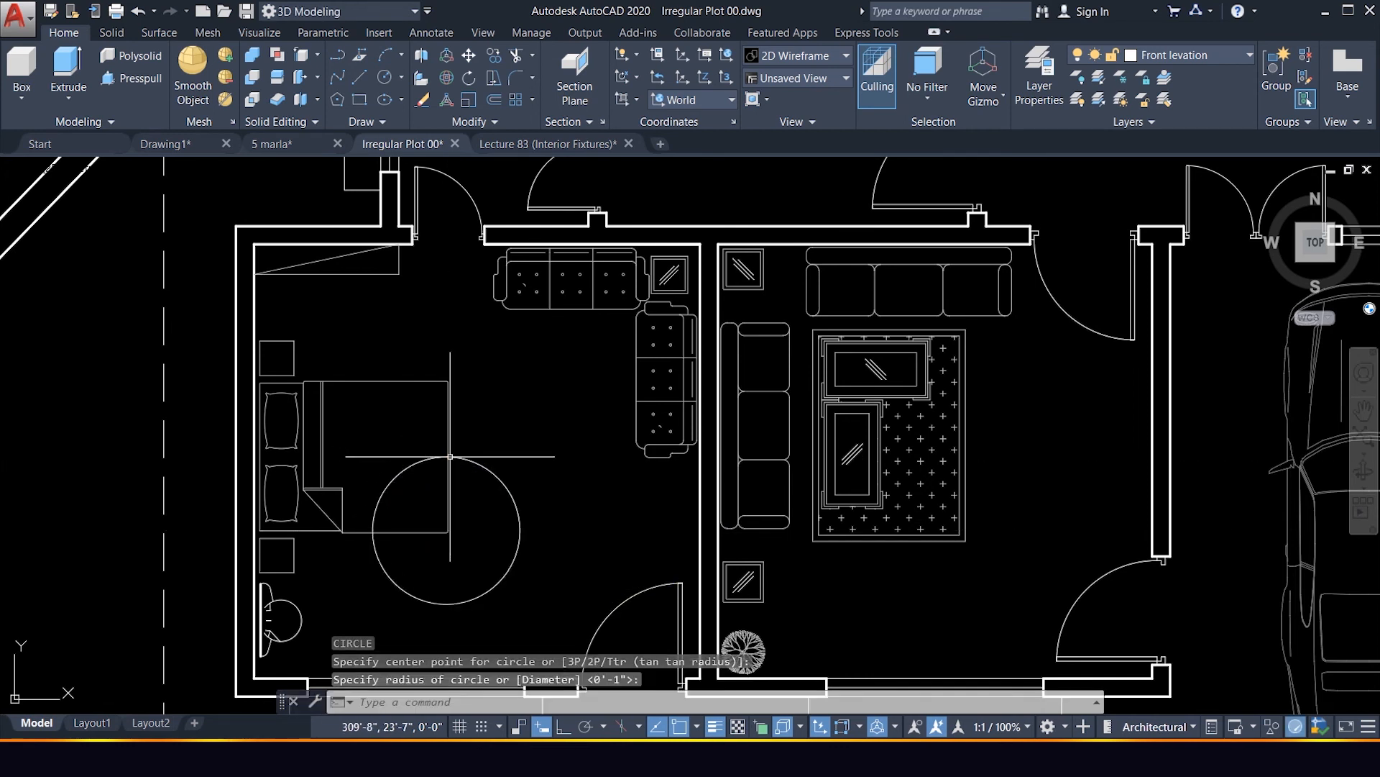
key("Escape")
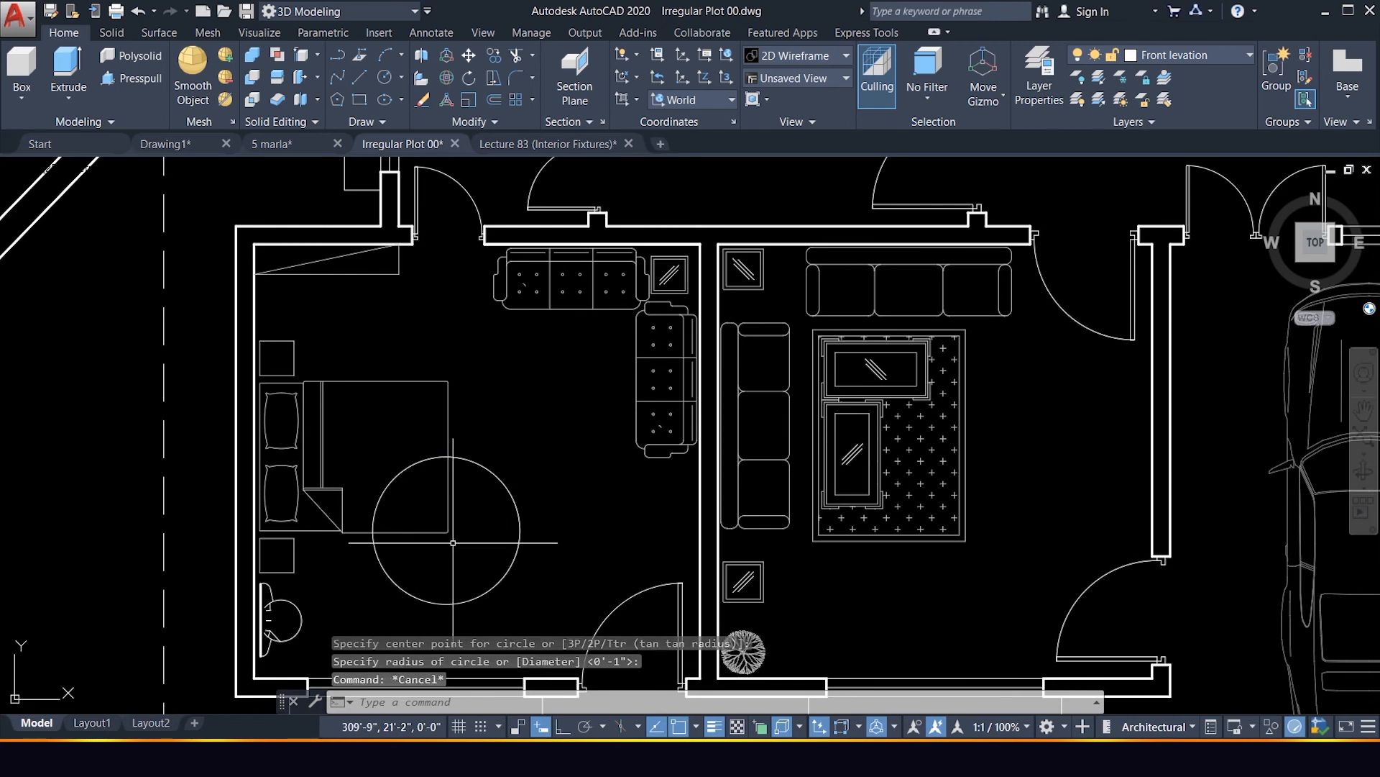
Trim away the part of the rug circle that lies inside the bed.
type("tr")
key("Return")
key("Return")
left_click(411, 469)
key("Escape")
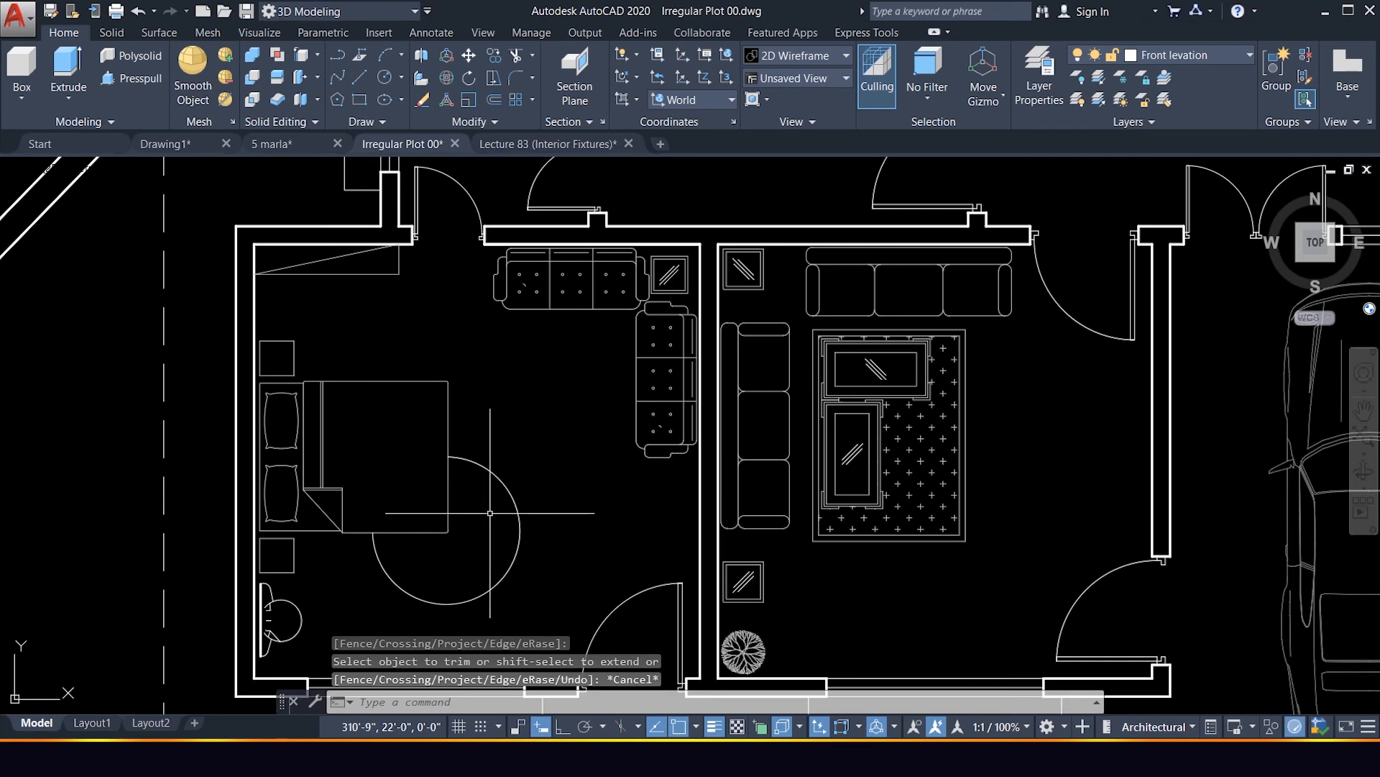
Hatch the round rug beside the bed with the GRAVEL pattern, filling the area outside the bed.
key("Return")
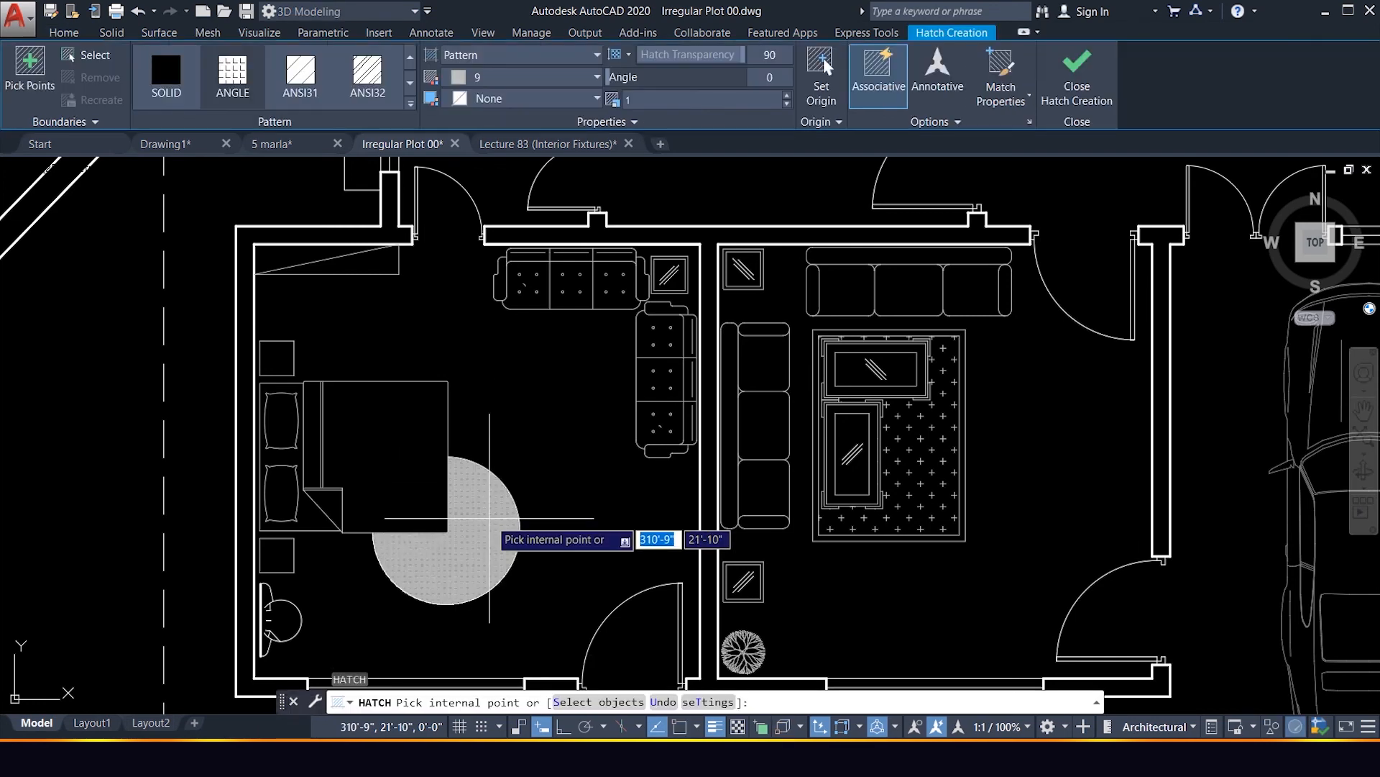
left_click(411, 103)
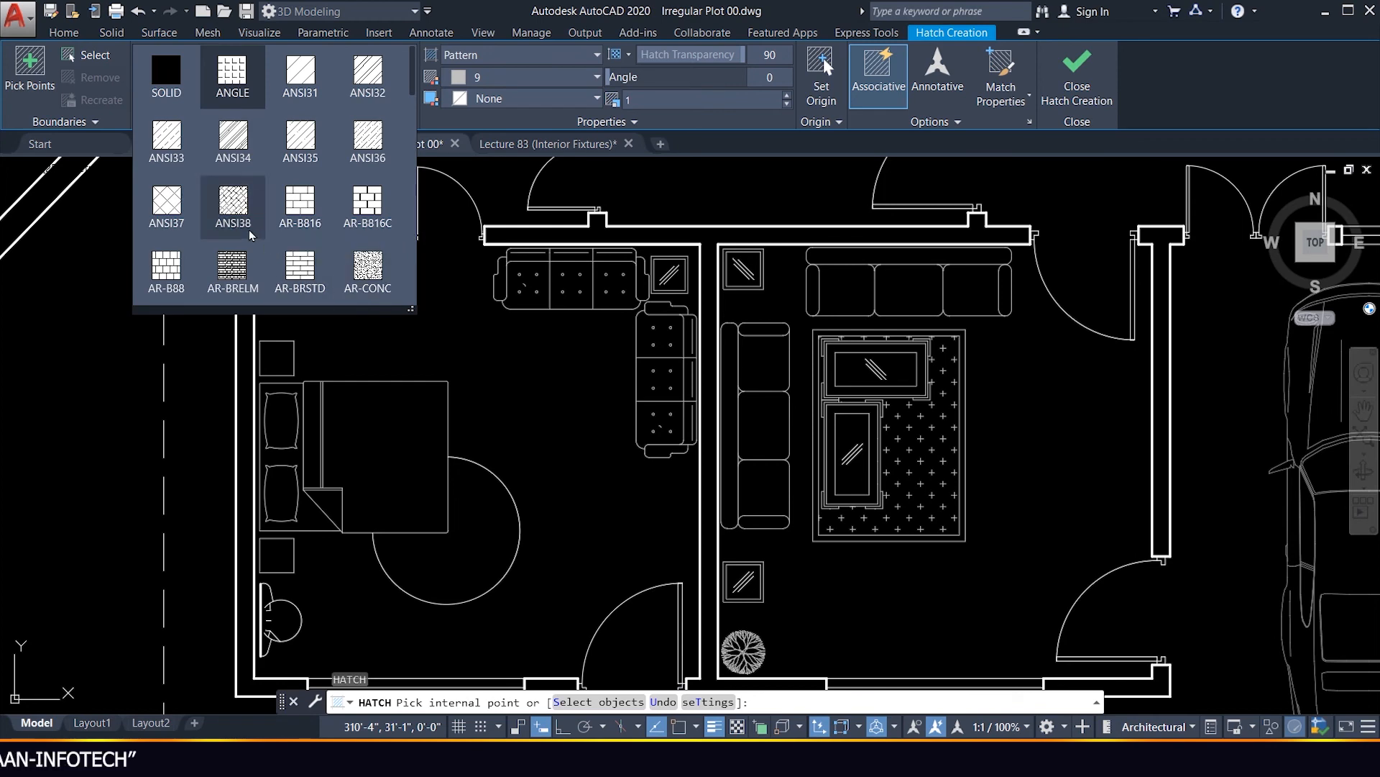
scroll(251, 235, "down", 2)
scroll(248, 230, "down", 8)
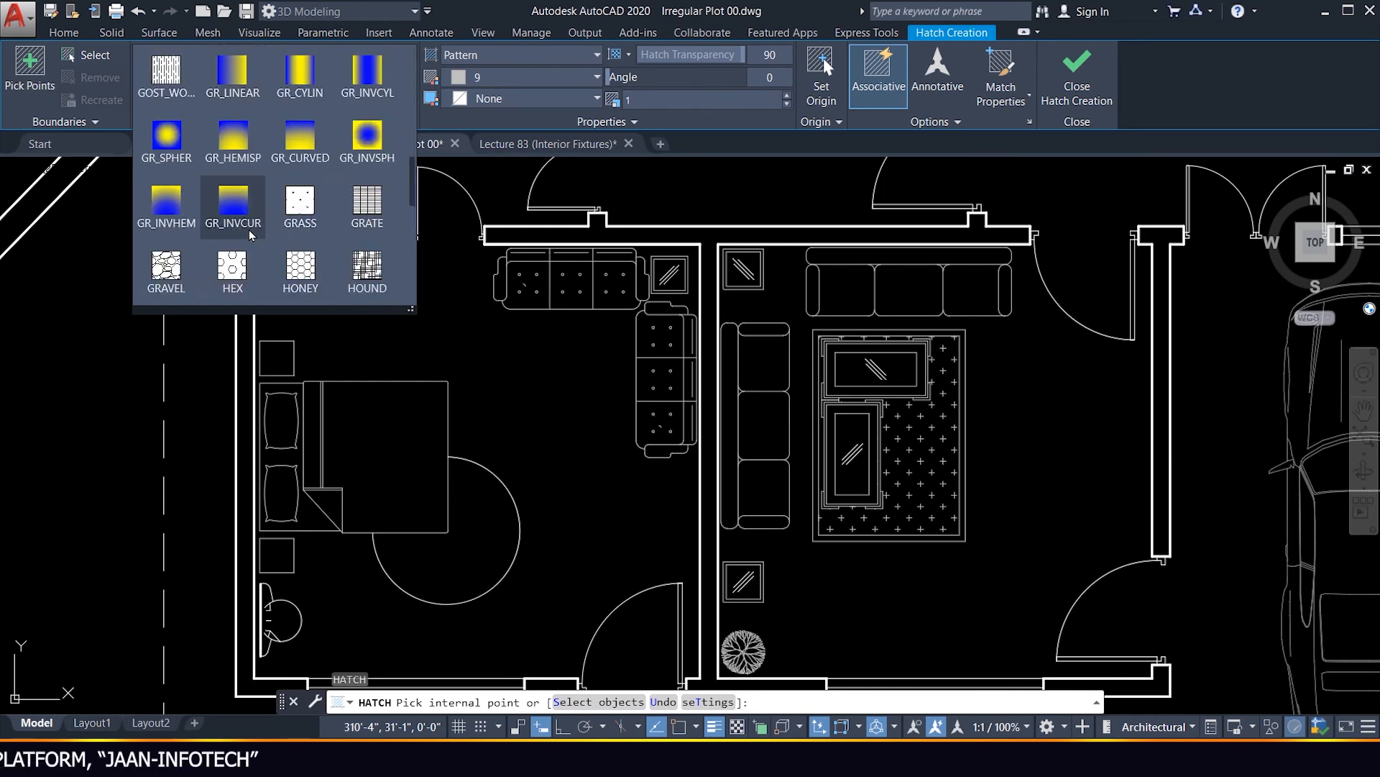
scroll(249, 231, "down", 10)
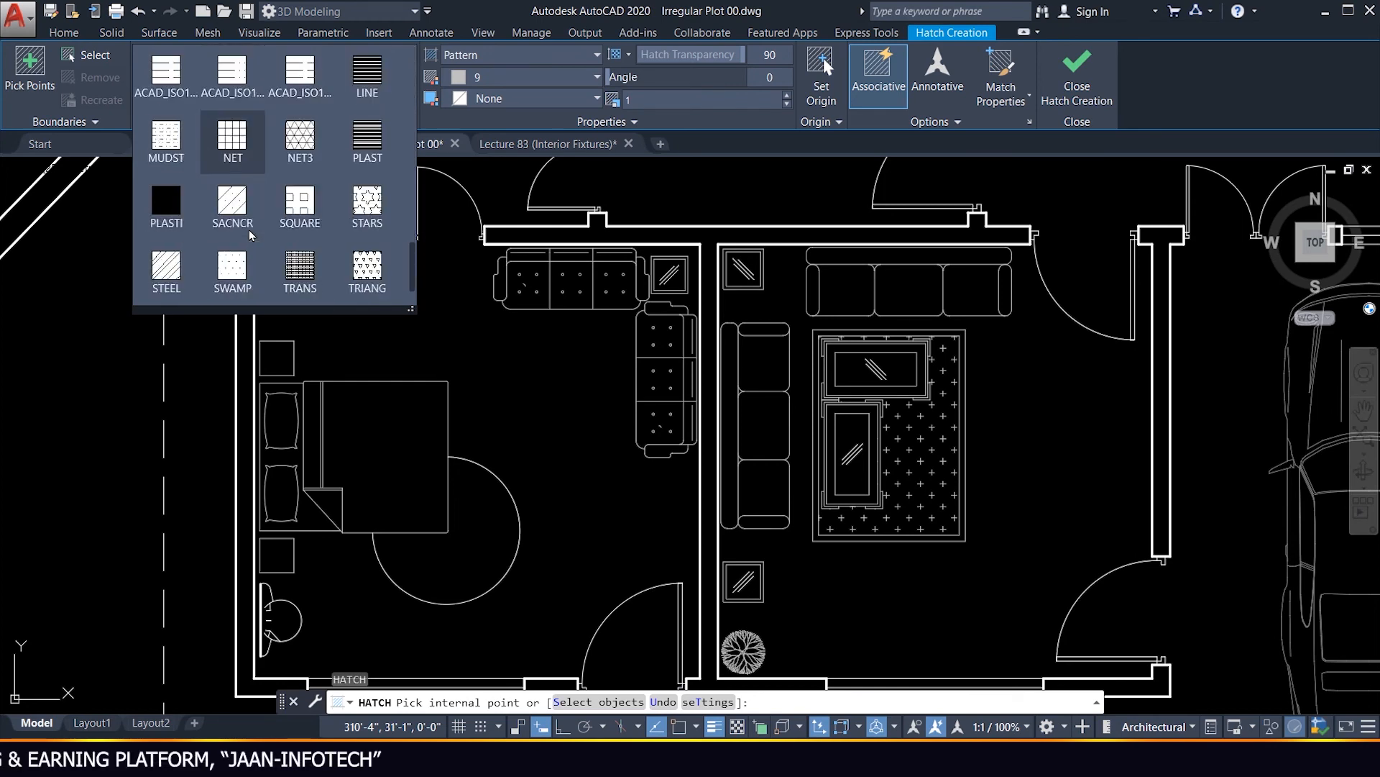
scroll(249, 230, "up", 9)
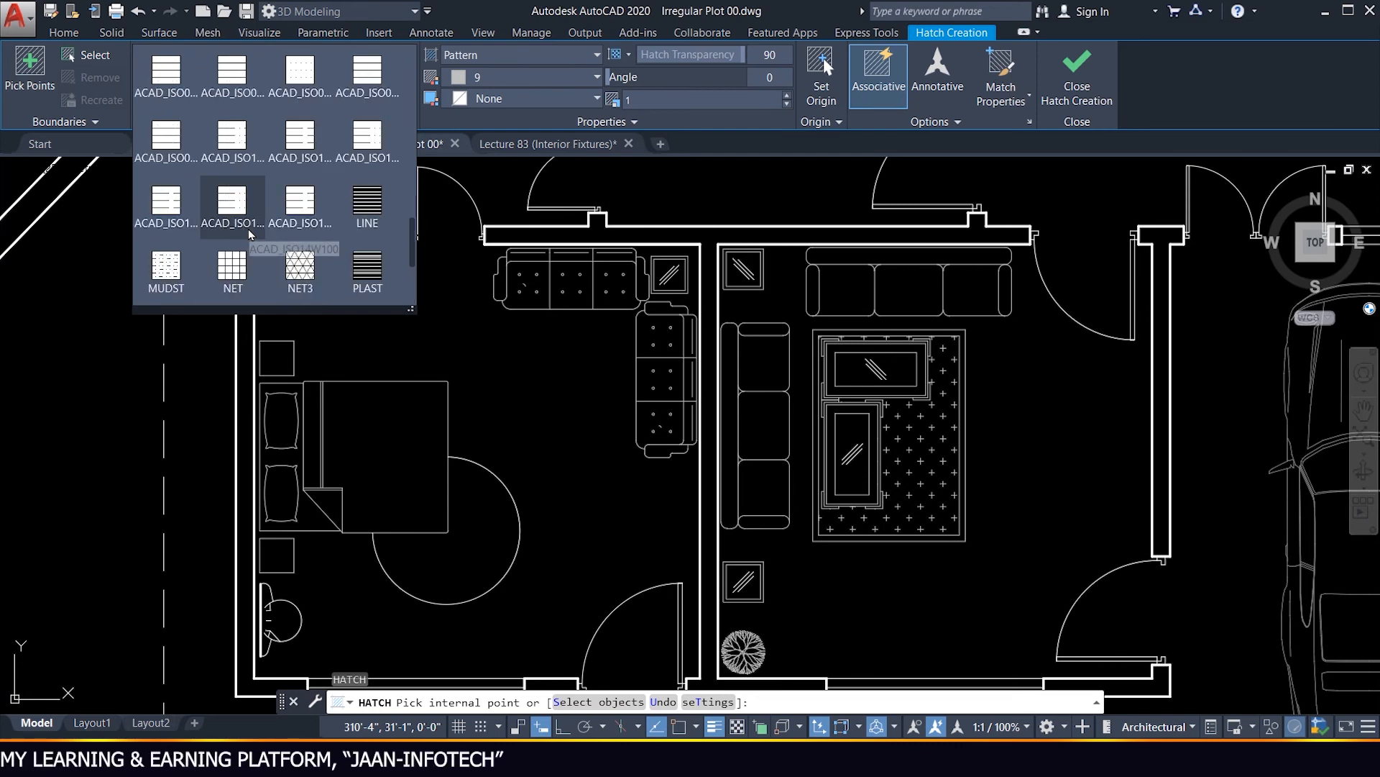
scroll(248, 228, "up", 1)
left_click(166, 207)
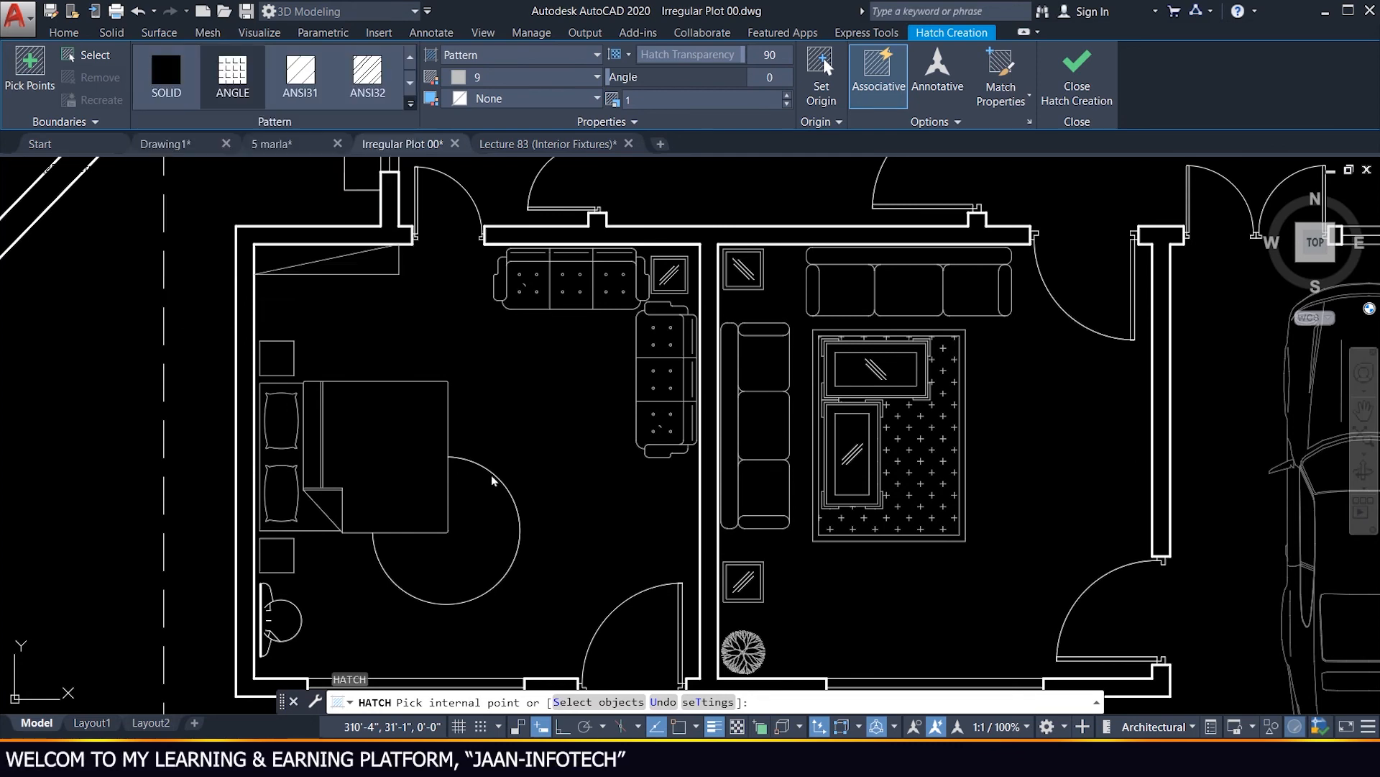
left_click(476, 532)
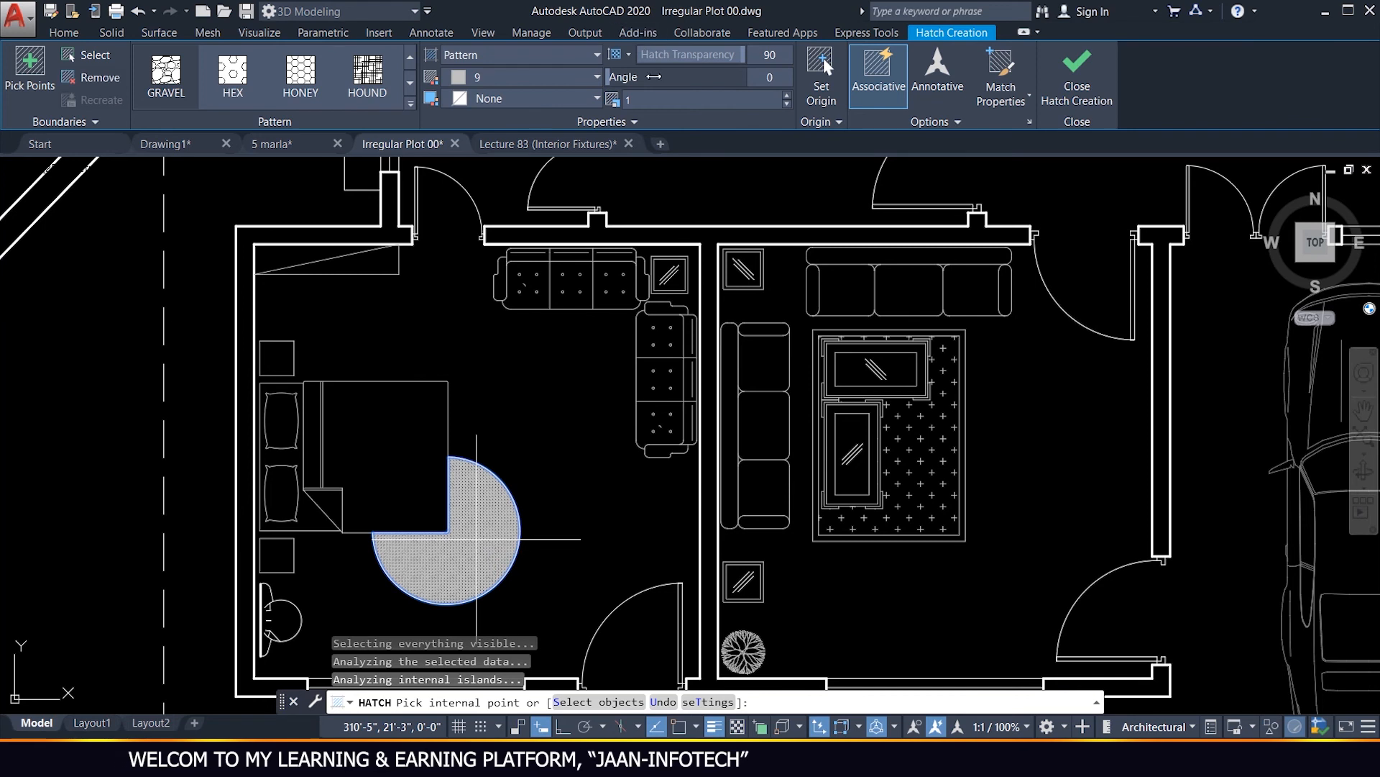
Try scales of 30 and 1 on the round rug's gravel hatch.
type("30")
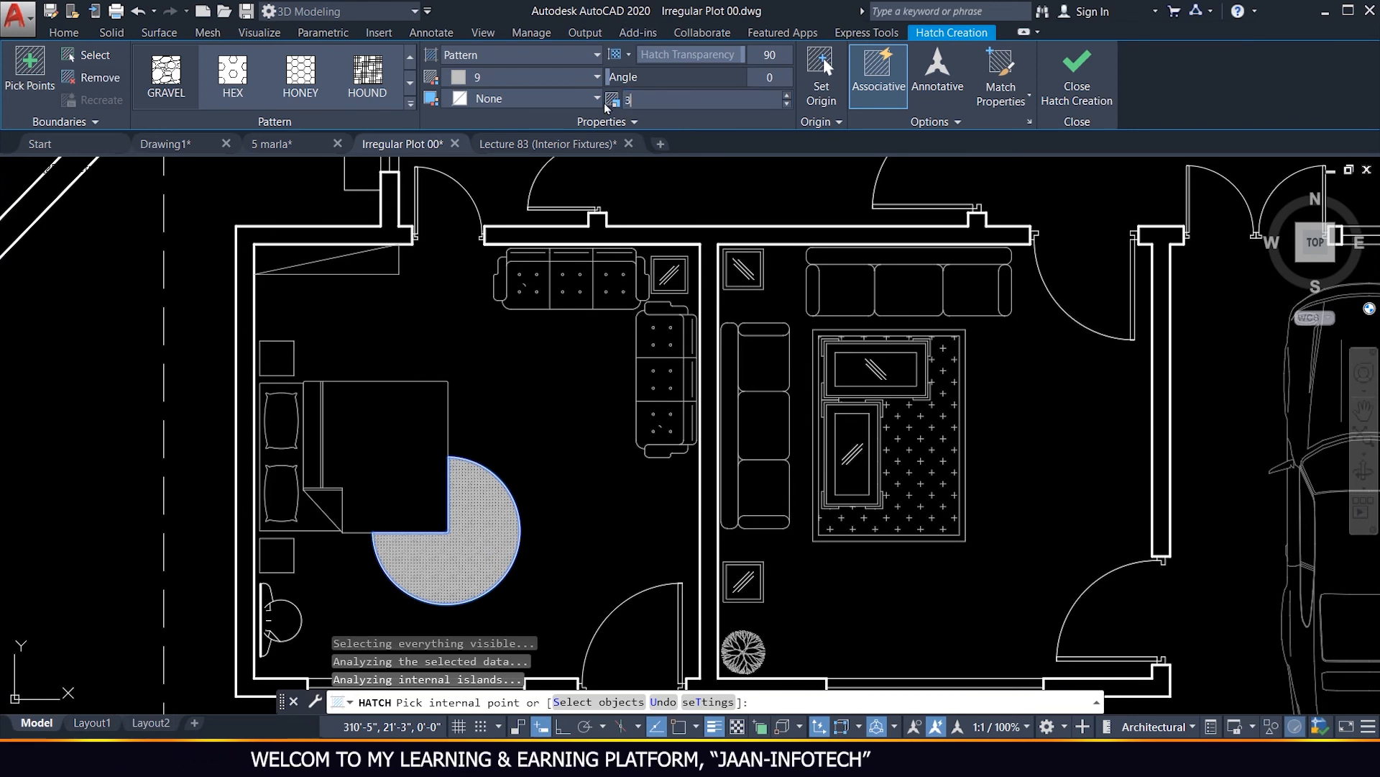
key("Return")
left_click(647, 100)
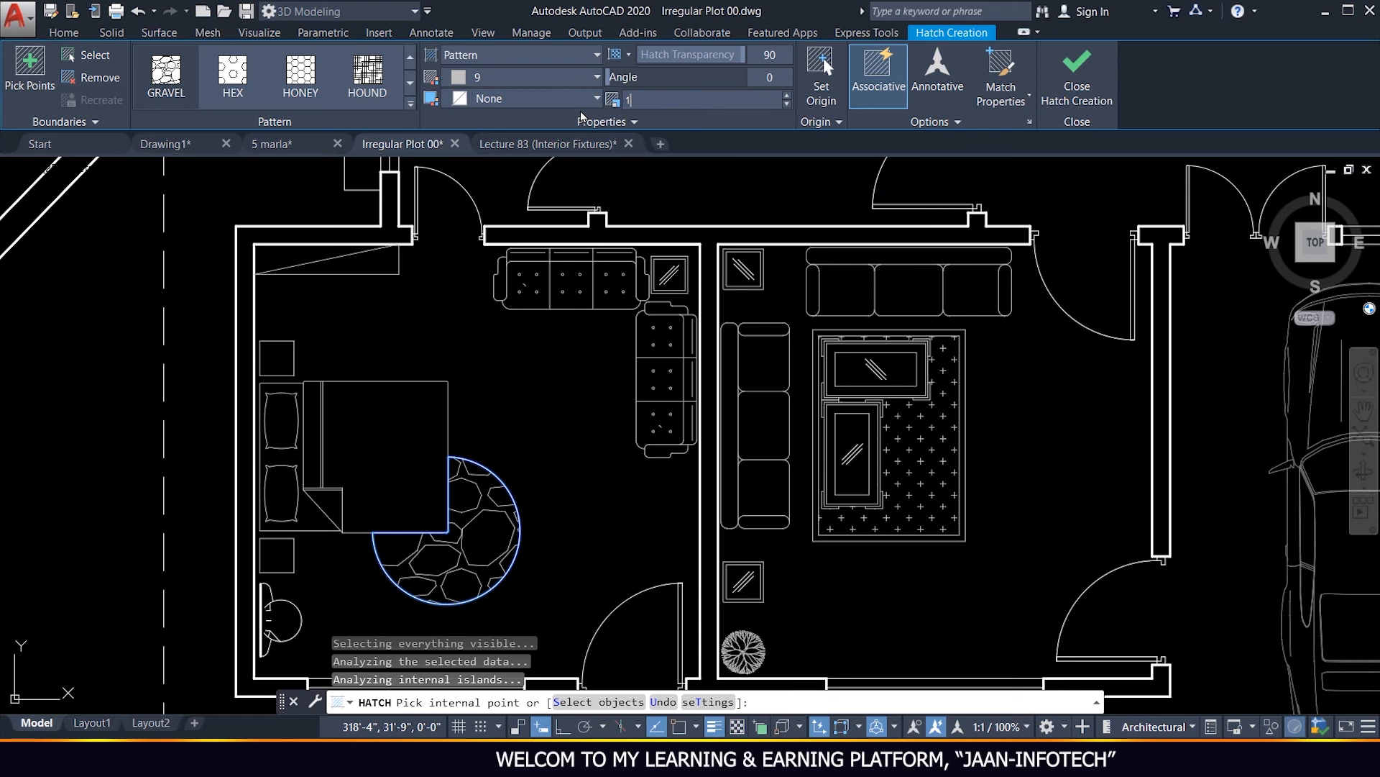
type("1")
key("Return")
Set the rug's gravel hatch scale to 10 and finish the hatch.
left_click(656, 96)
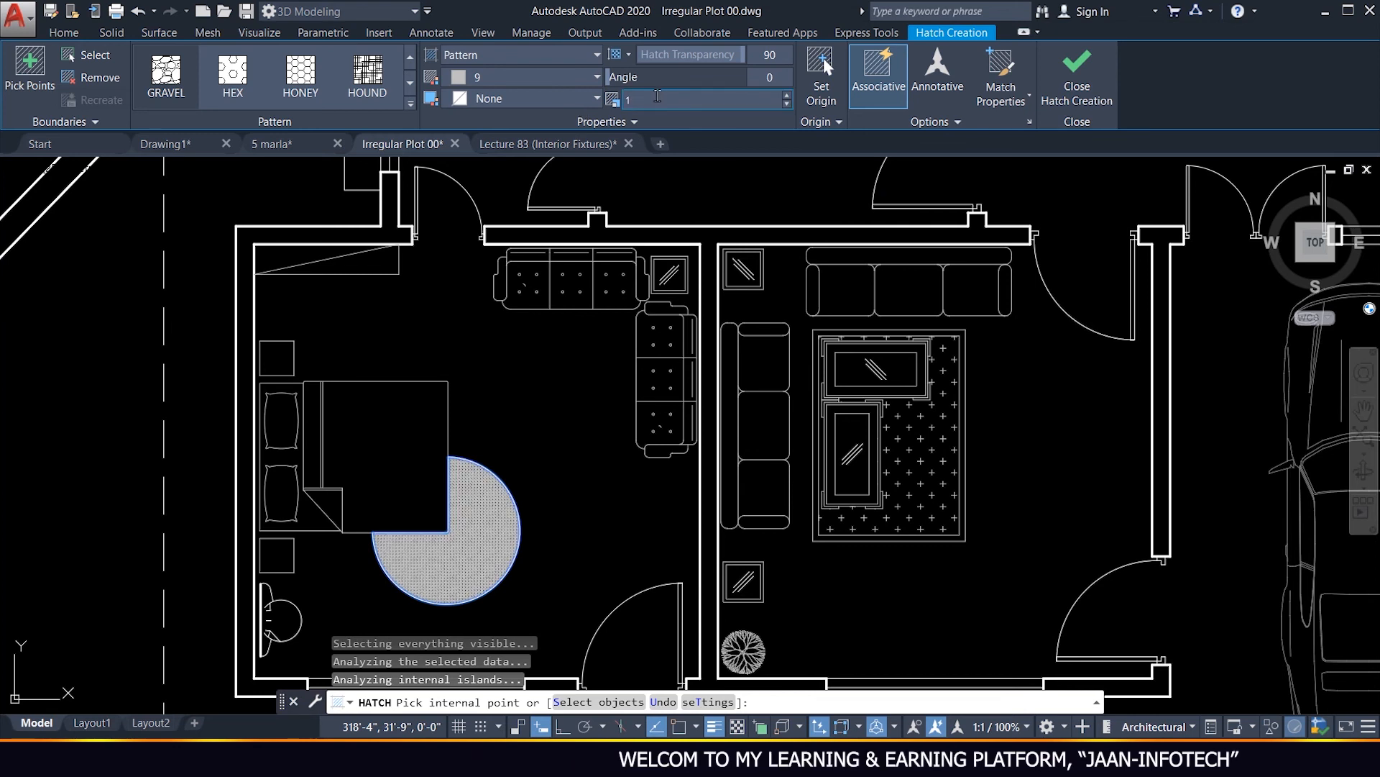
type("10")
key("Return")
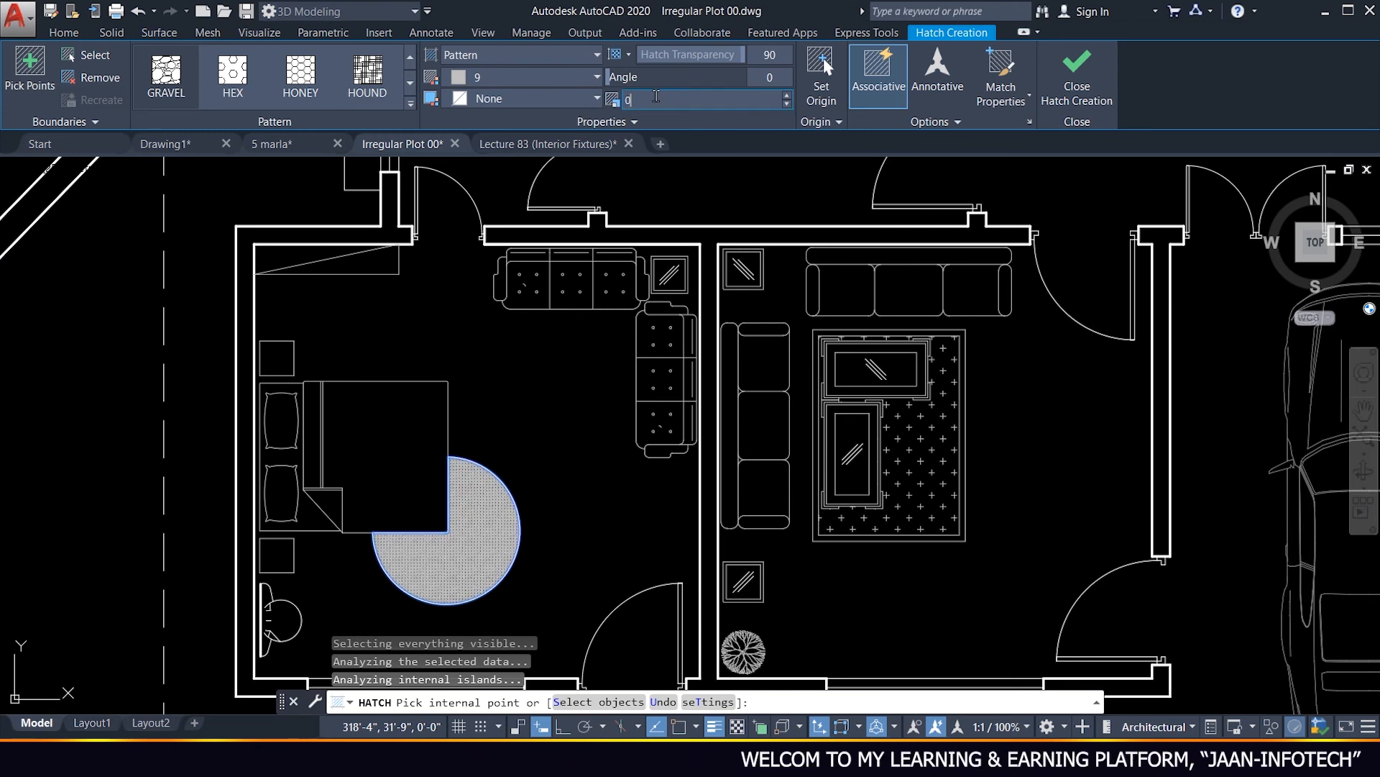
scroll(484, 524, "up", 2)
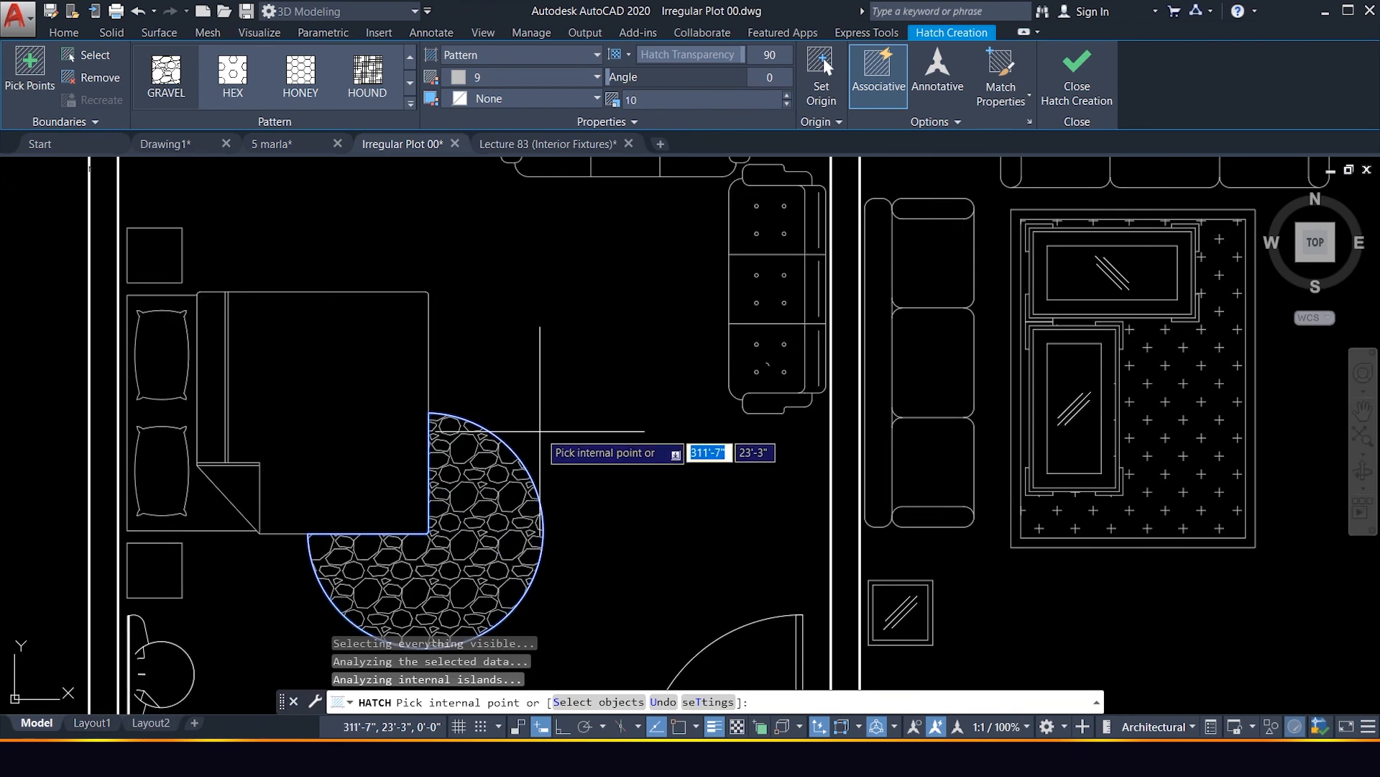
scroll(467, 521, "up", 2)
scroll(475, 496, "up", 2)
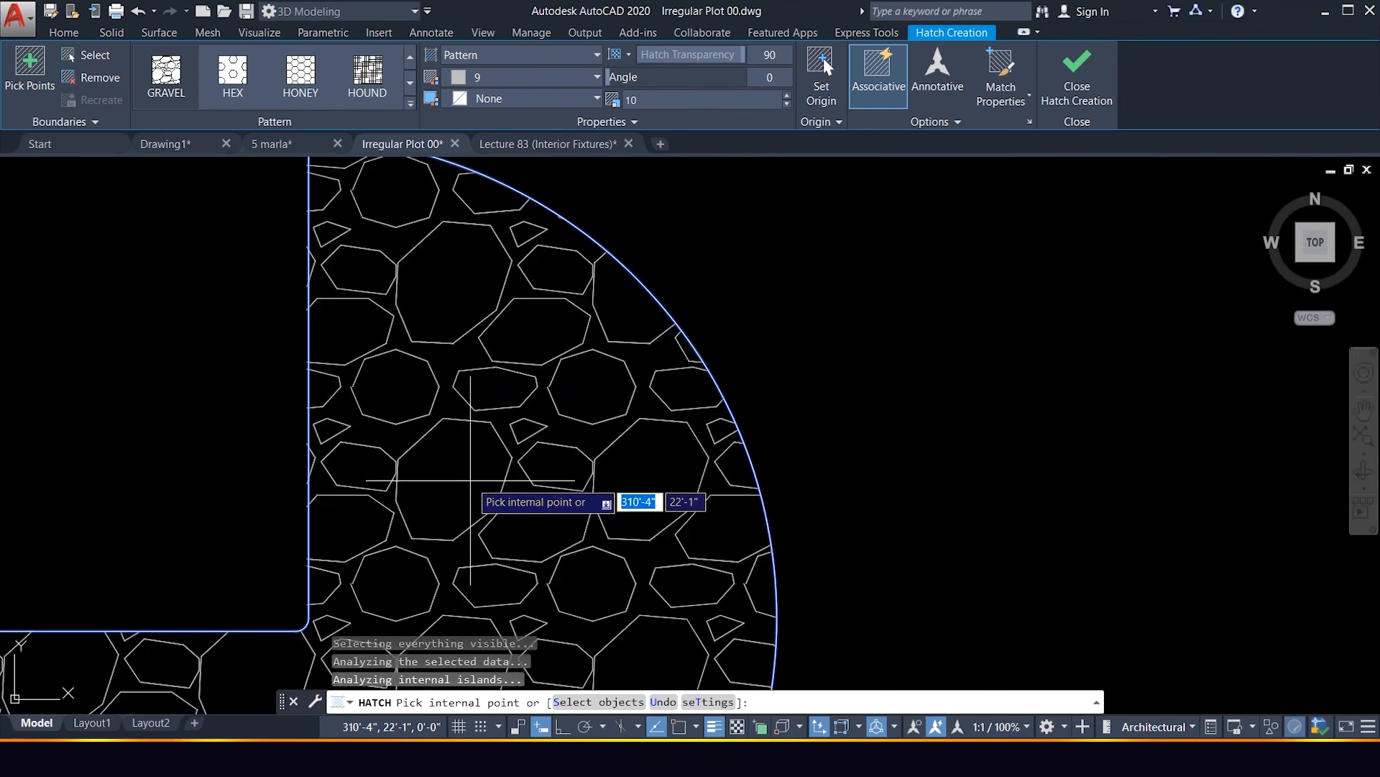
scroll(503, 432, "down", 5)
scroll(512, 410, "up", 4)
scroll(512, 410, "down", 2)
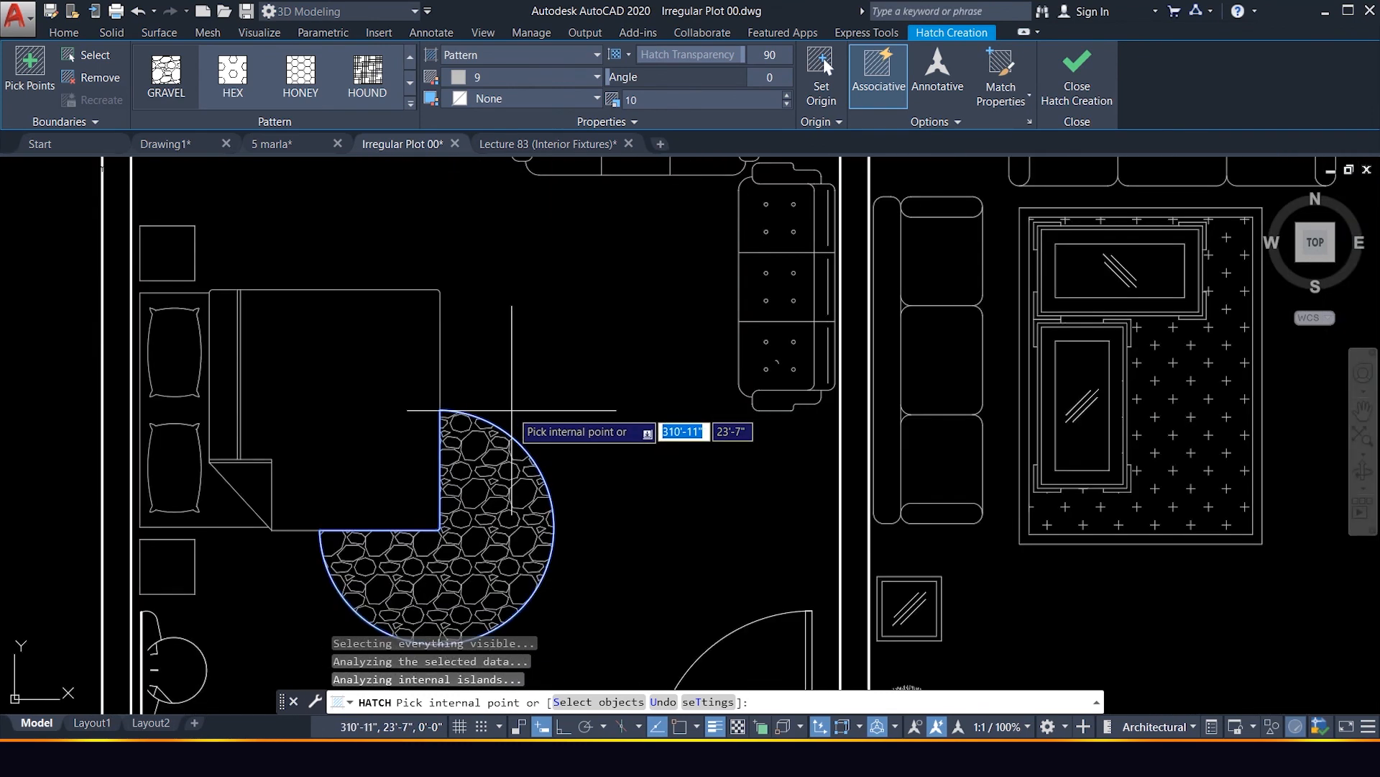
key("Escape")
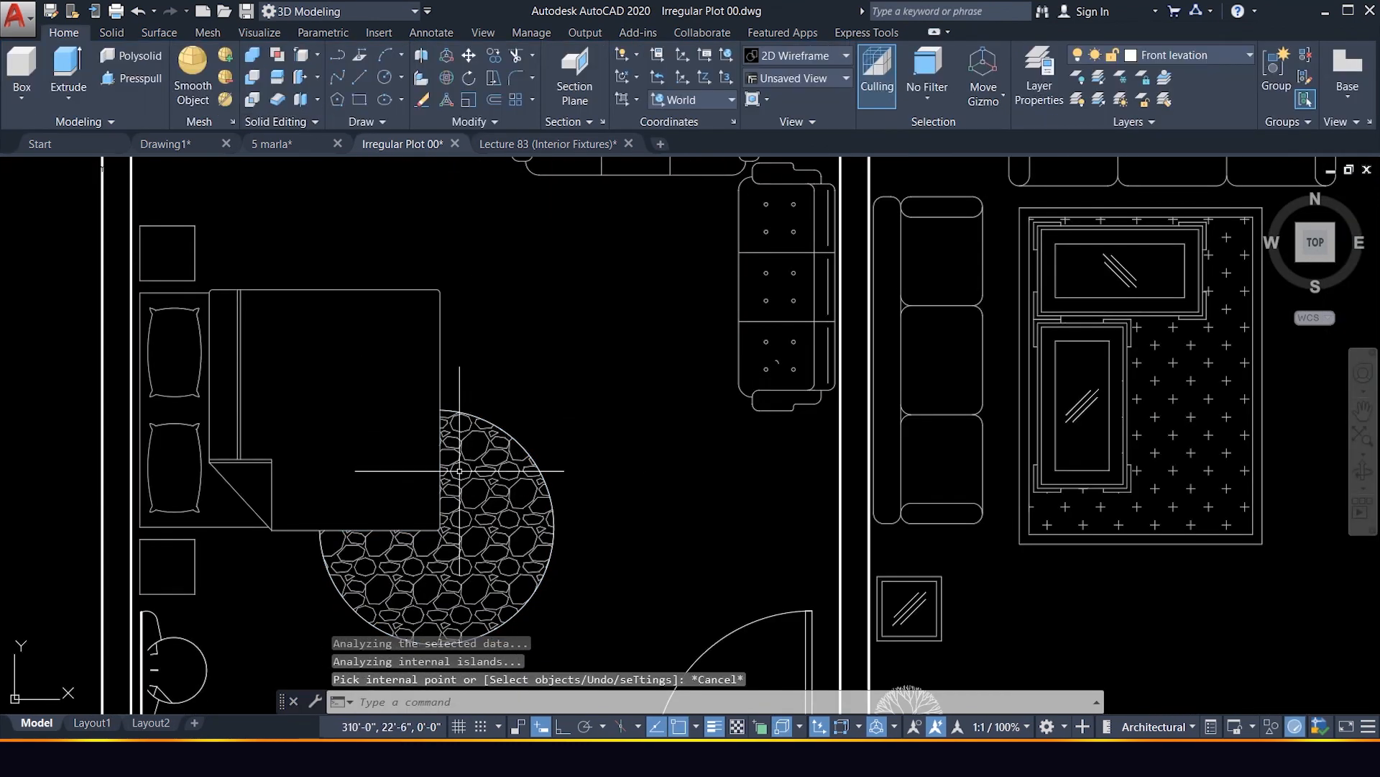
Change the round rug's hatch pattern to GRASS and set its scale to 2.
left_click(475, 521)
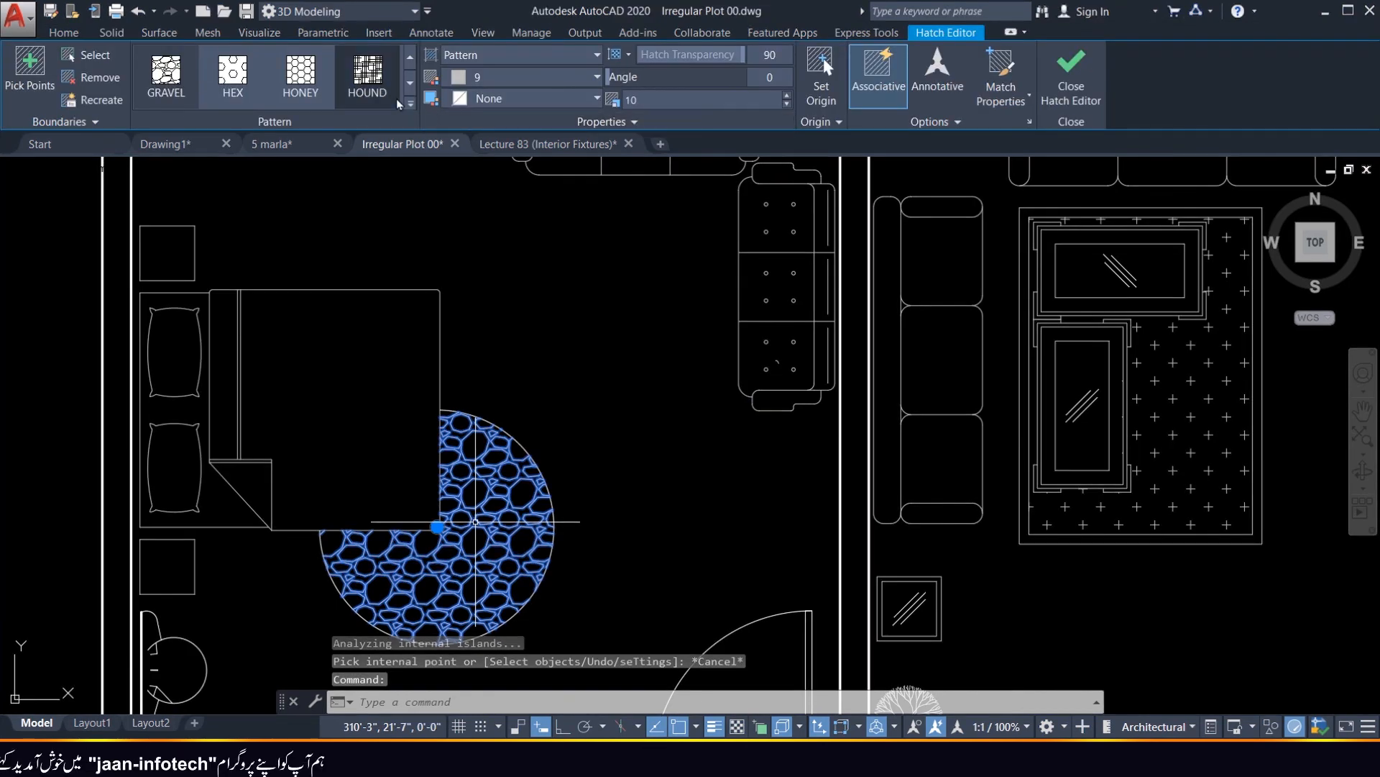
left_click(402, 105)
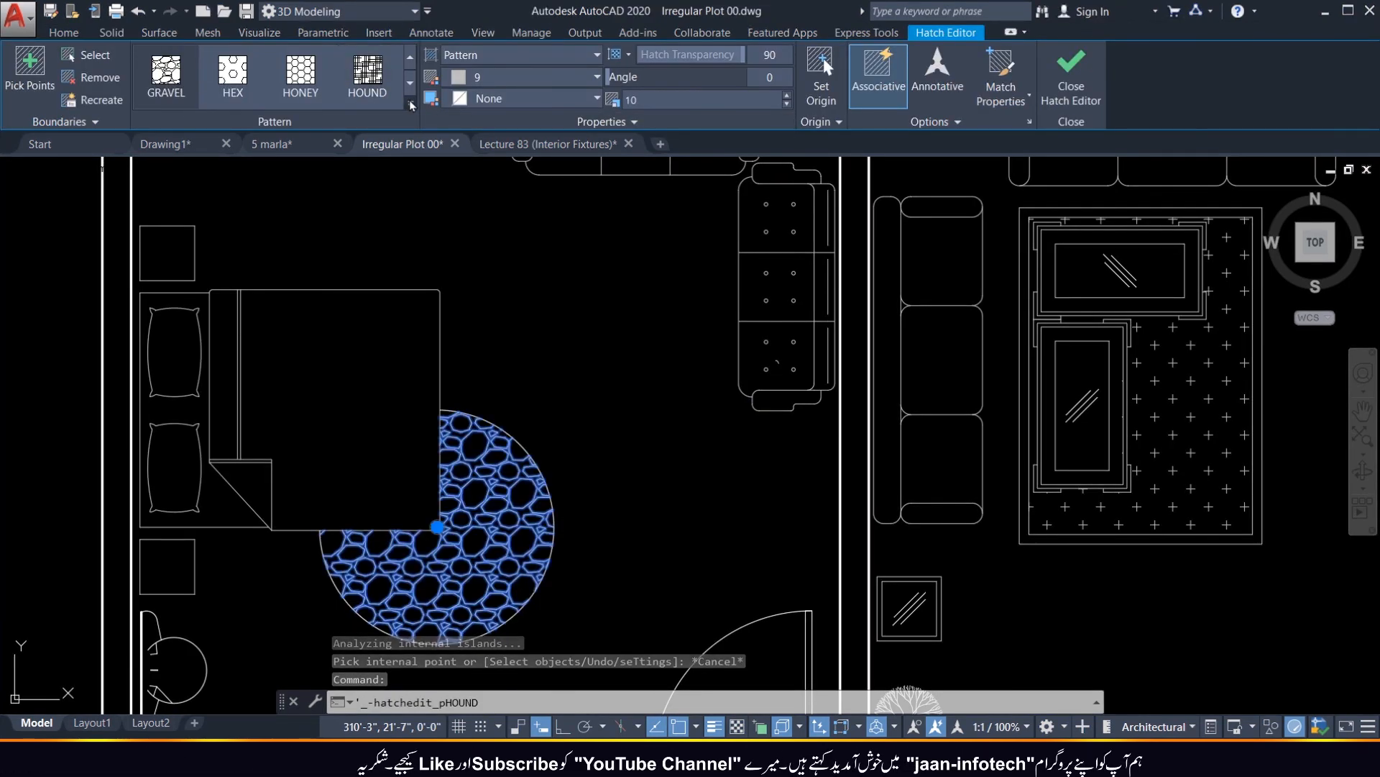
left_click(411, 106)
scroll(323, 209, "up", 3)
scroll(323, 209, "down", 3)
scroll(323, 209, "up", 2)
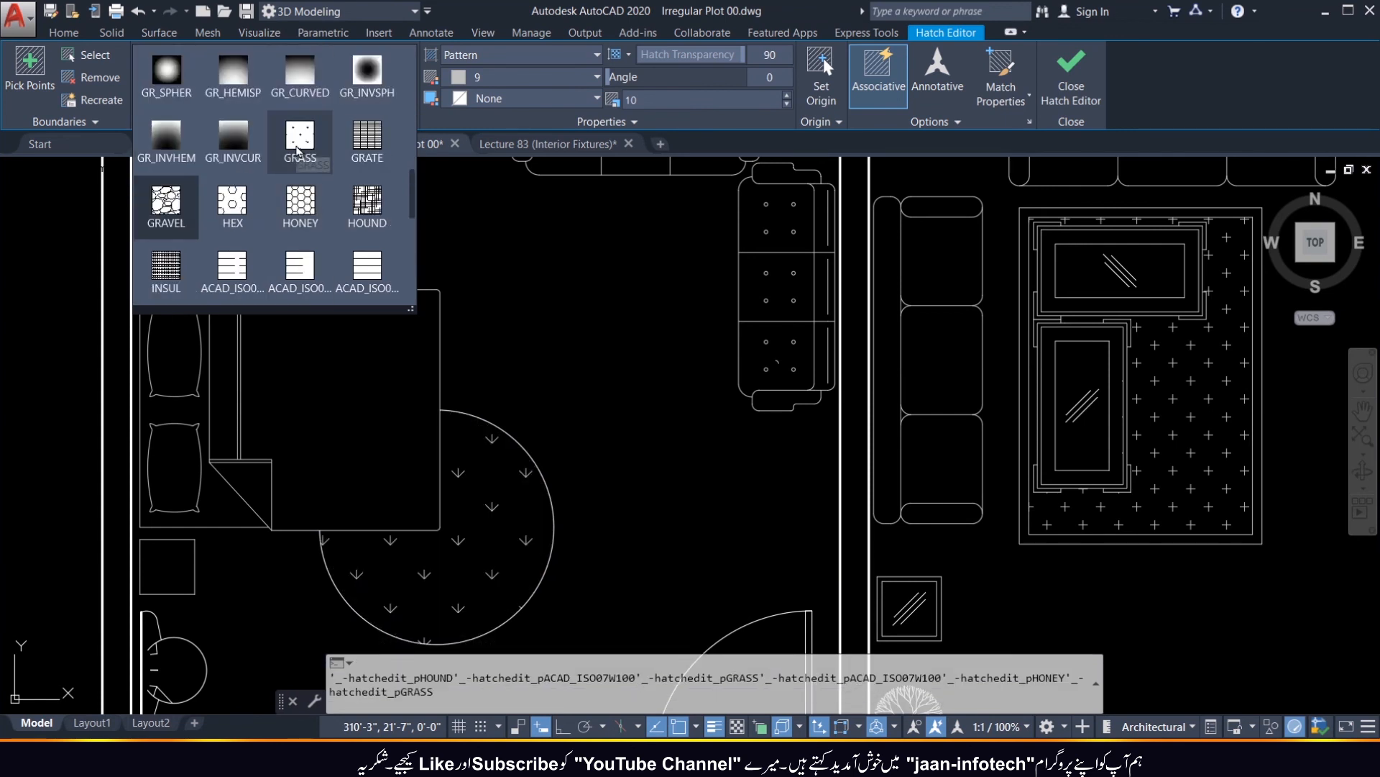
left_click(298, 137)
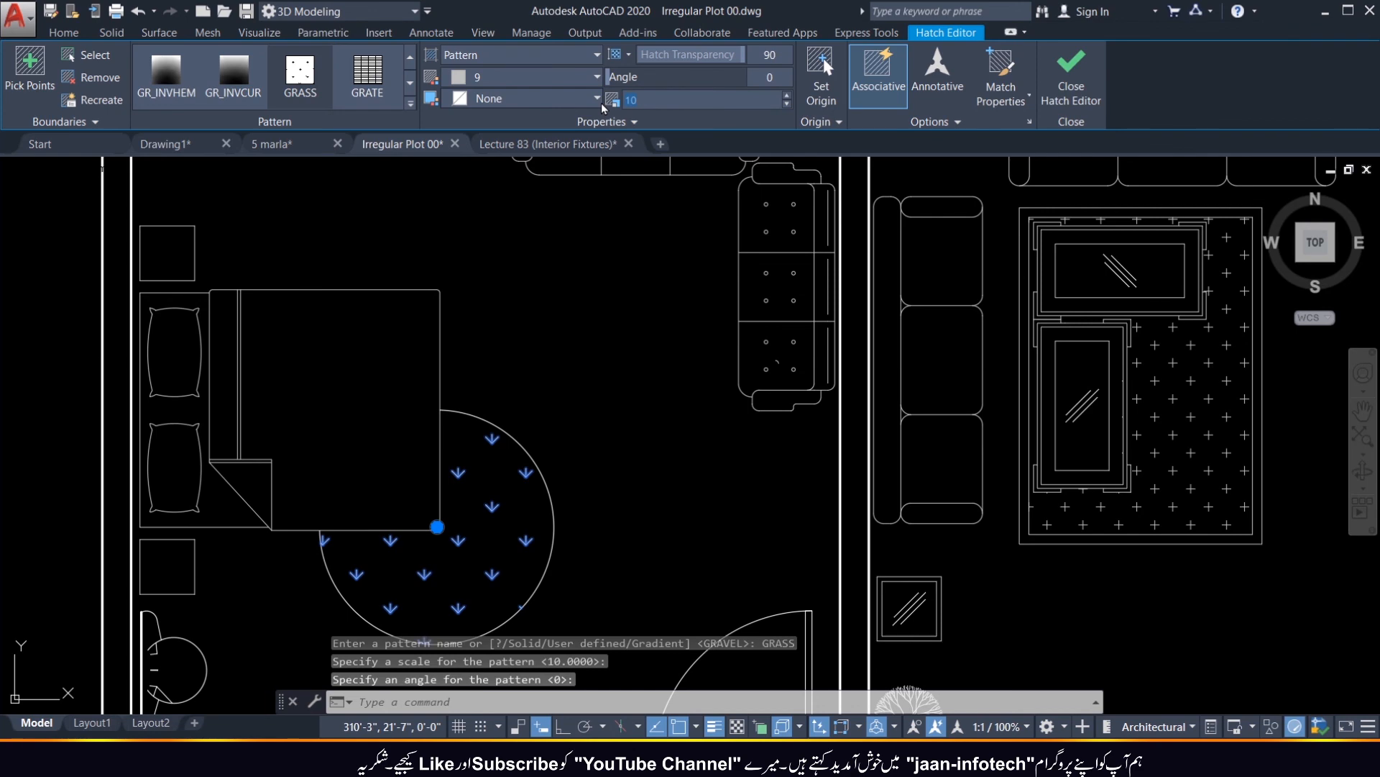
key("Return")
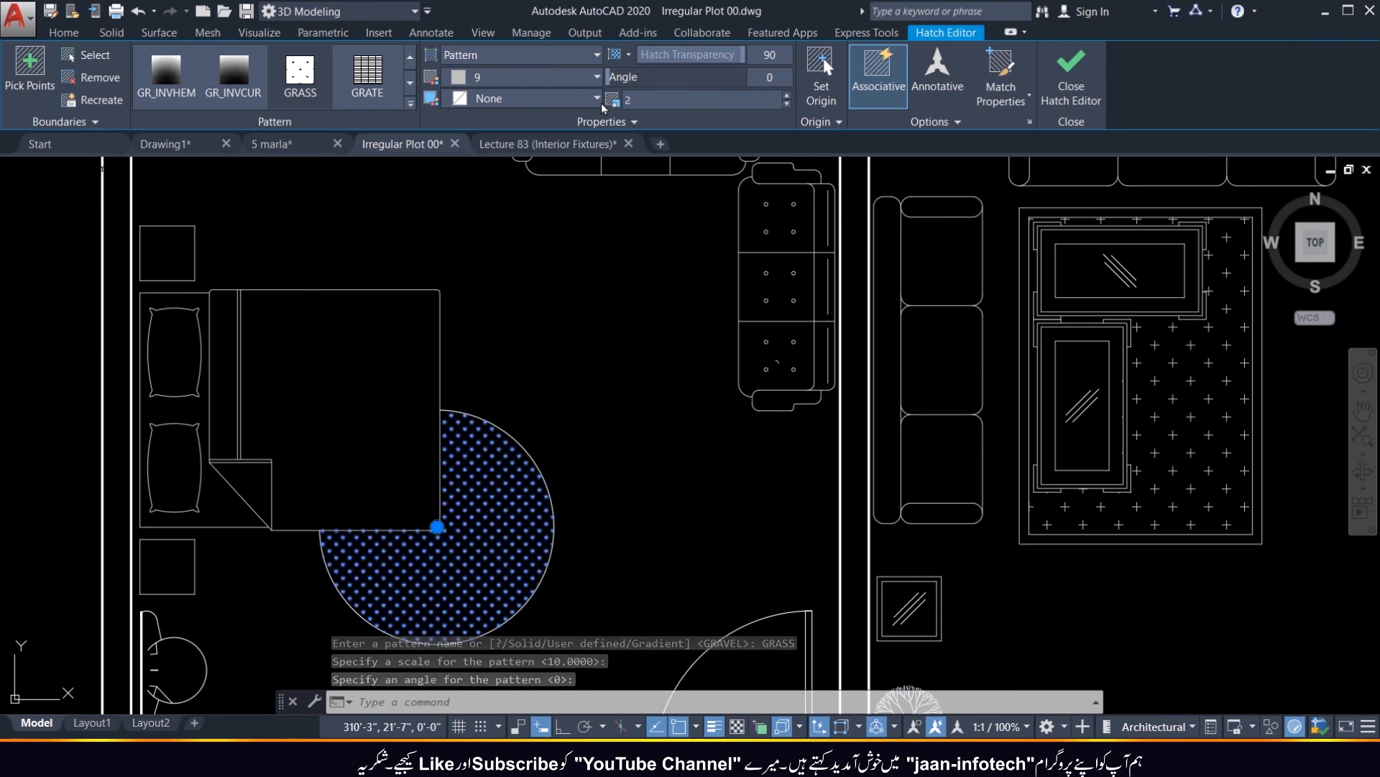
key("Escape")
Set the round rug's grass hatch scale to 4.
scroll(503, 445, "up", 3)
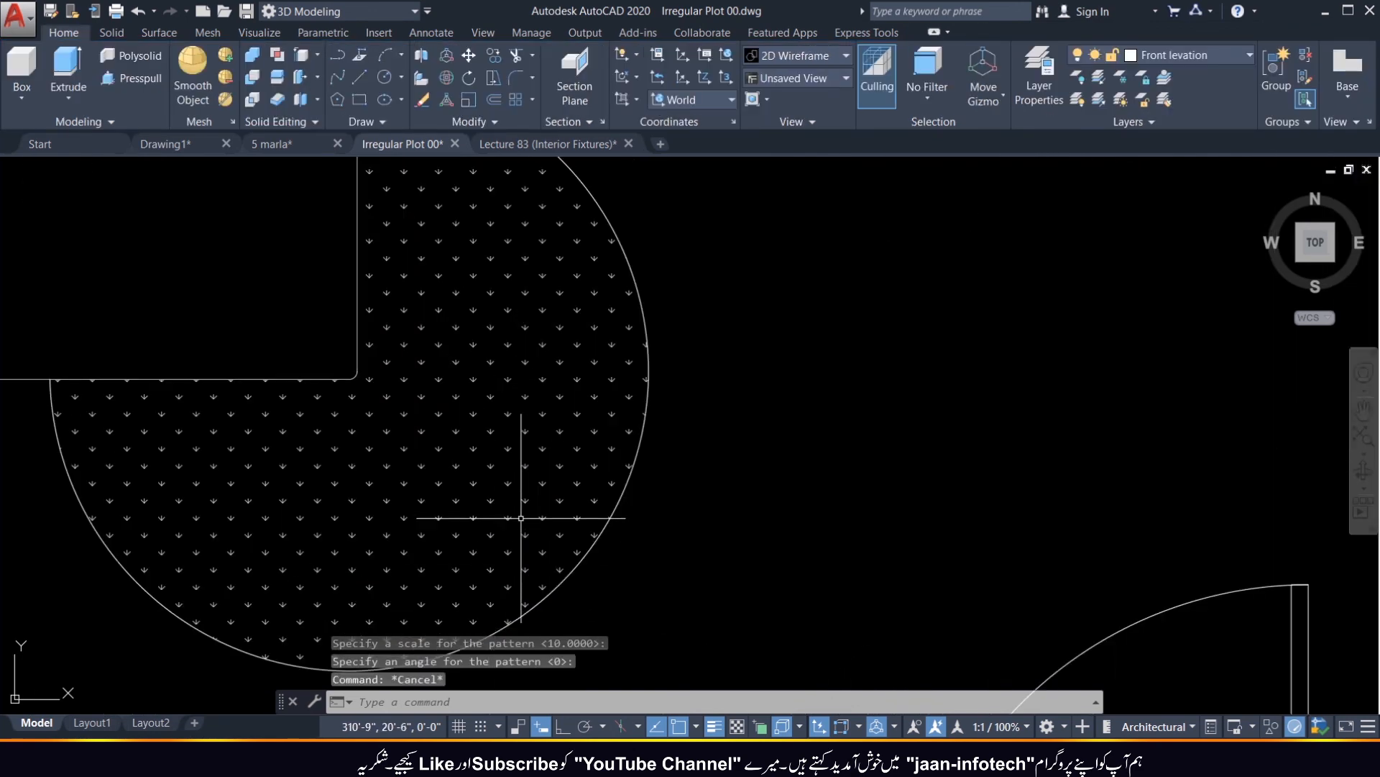
scroll(518, 431, "down", 3)
left_click(517, 427)
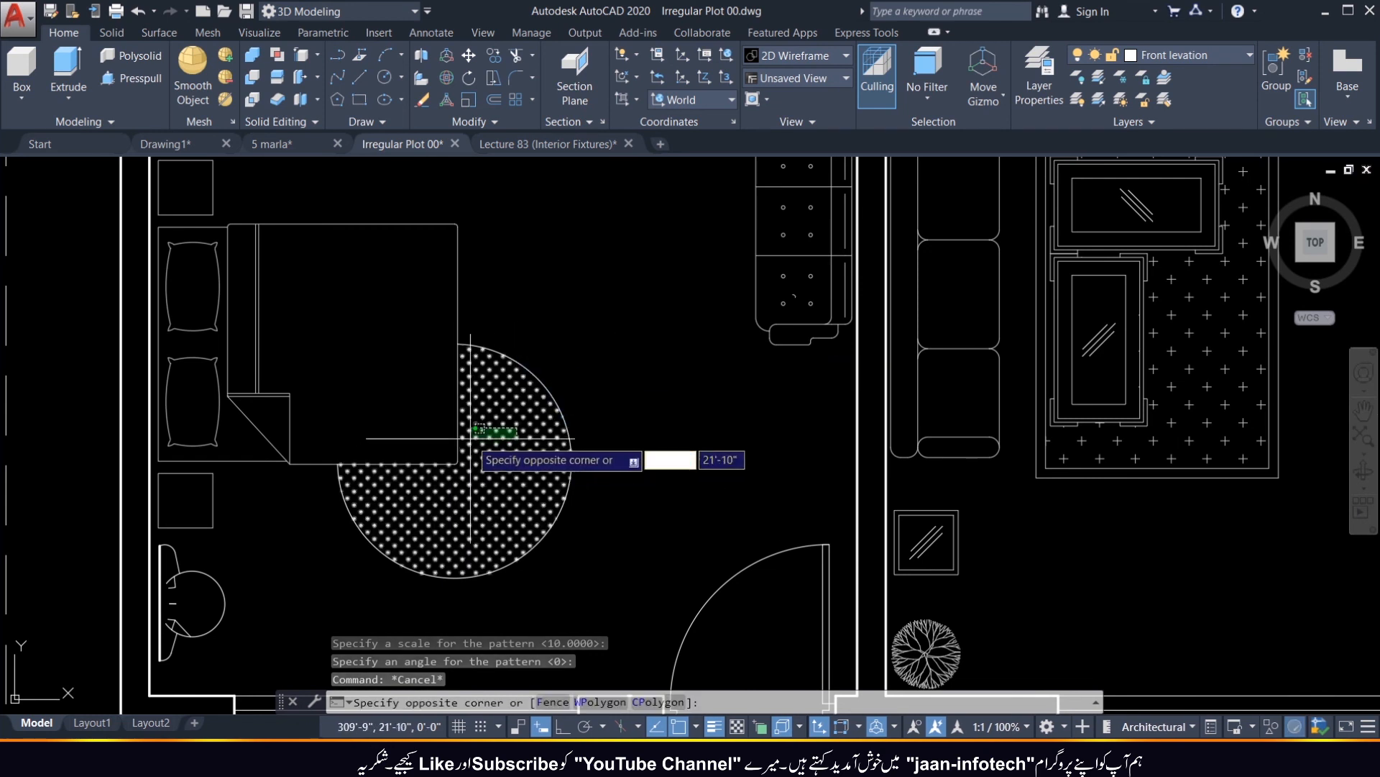
left_click(482, 409)
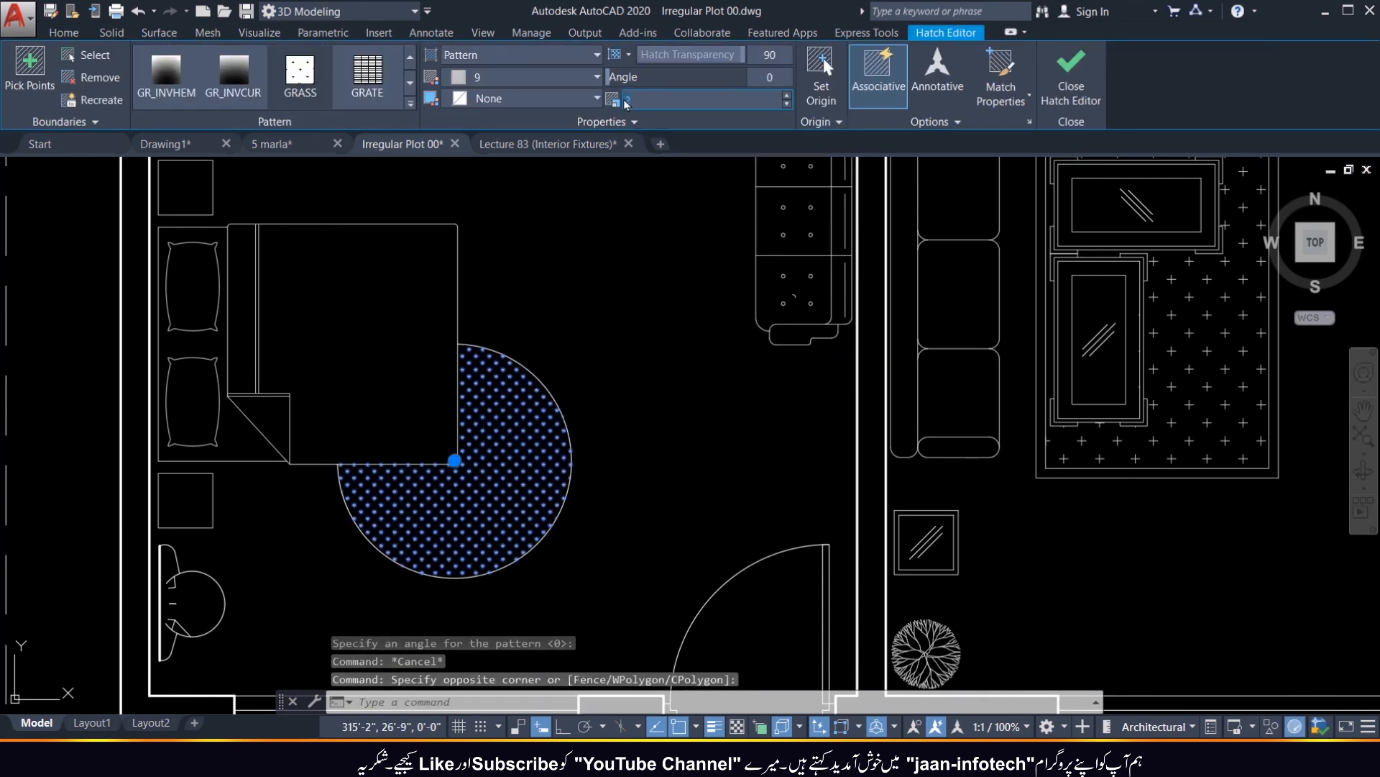
type("4")
key("Return")
key("Escape")
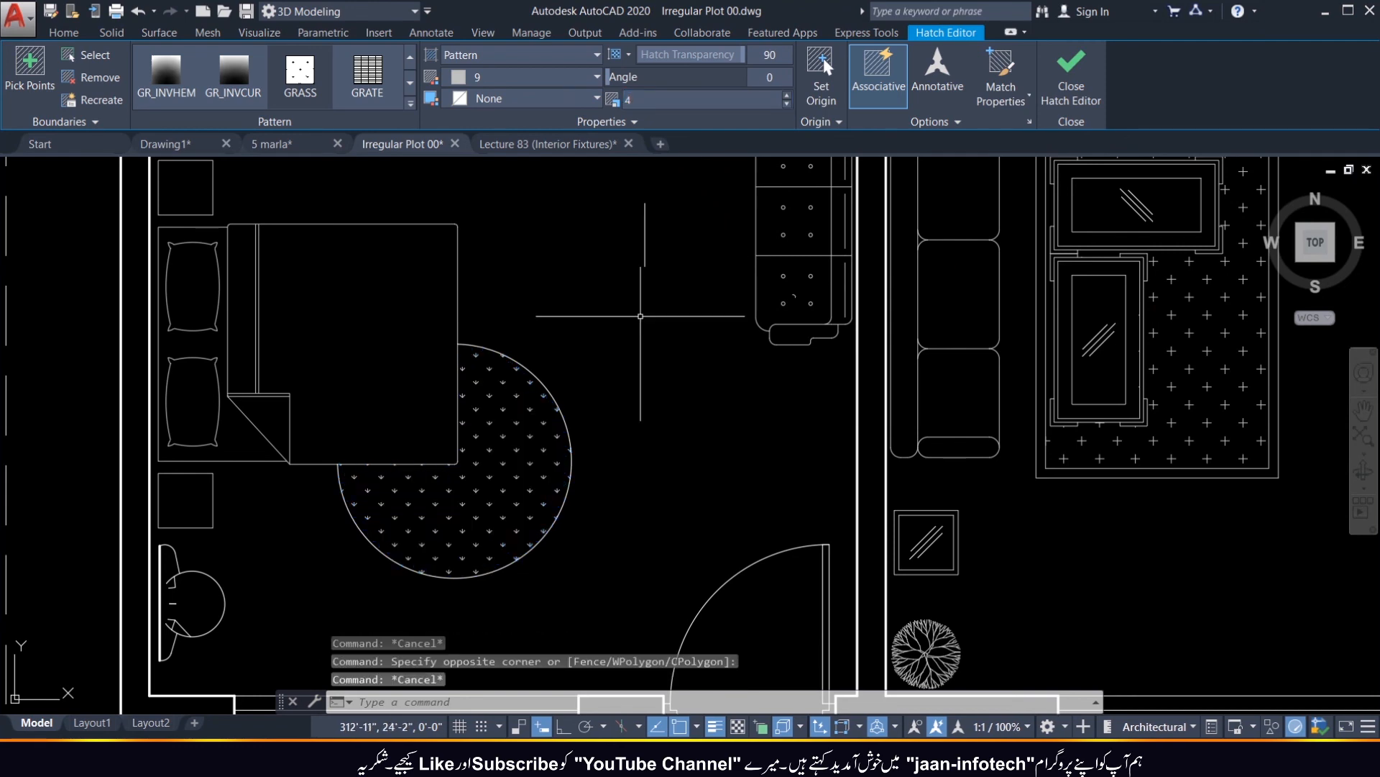
Examine the furnished floor plan room by room, including the bedrooms, car porch, dining area and stairs, for missing details.
scroll(637, 322, "down", 6)
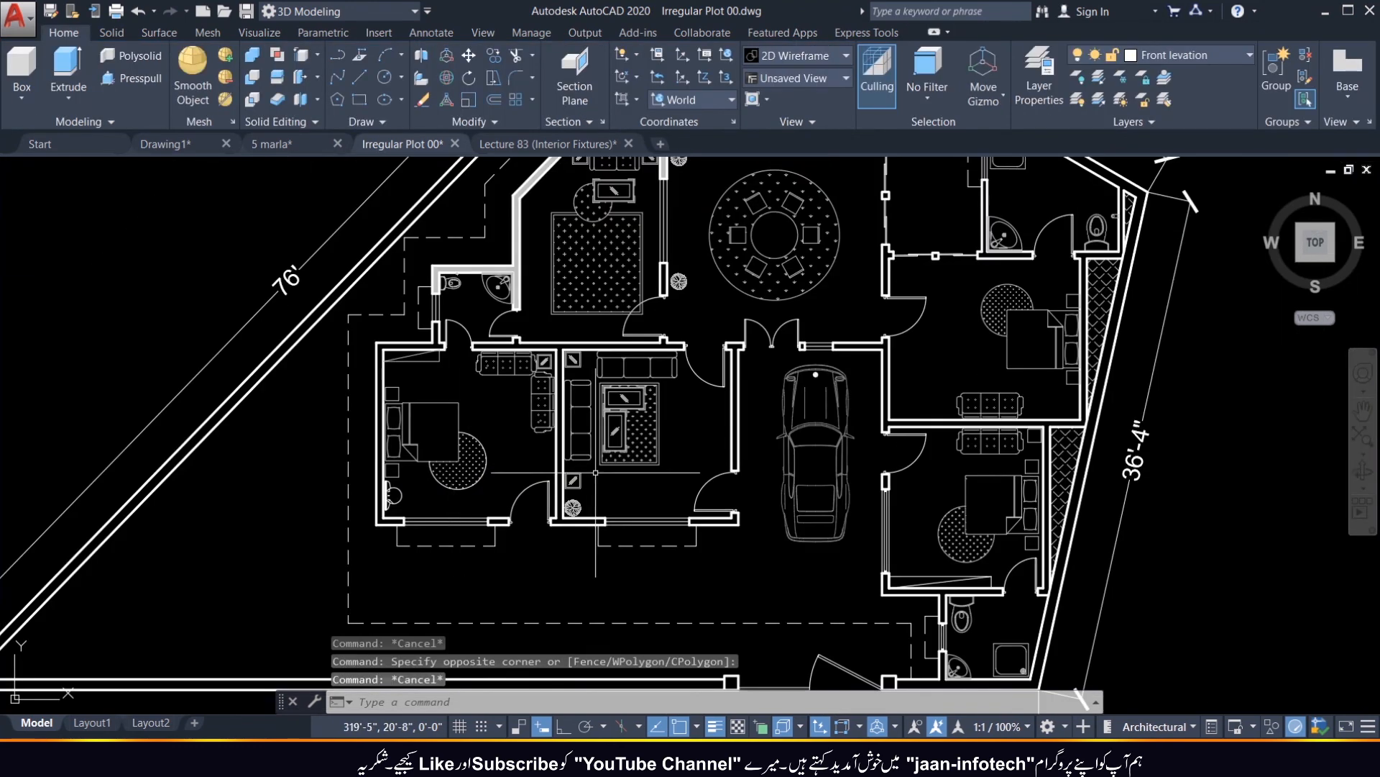
scroll(608, 473, "down", 2)
scroll(757, 410, "up", 4)
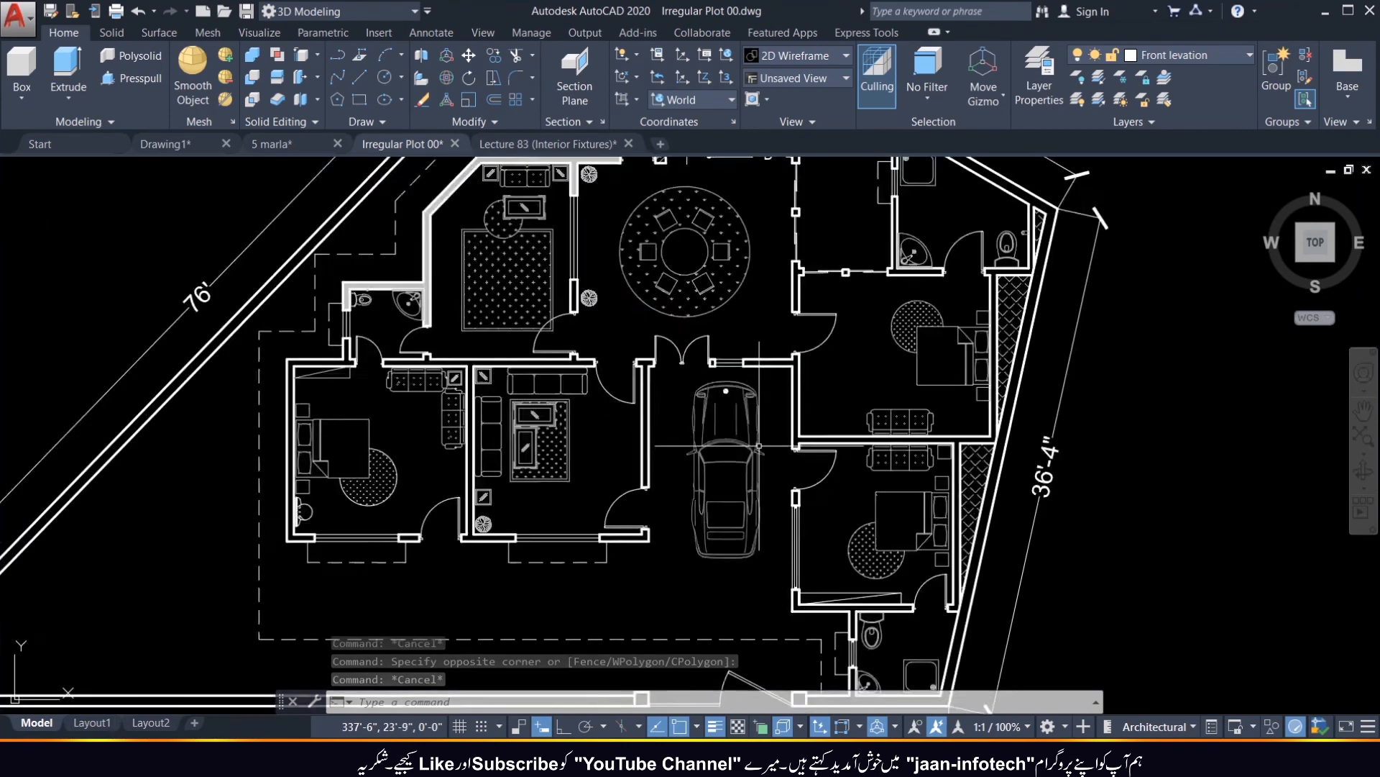
scroll(757, 410, "up", 3)
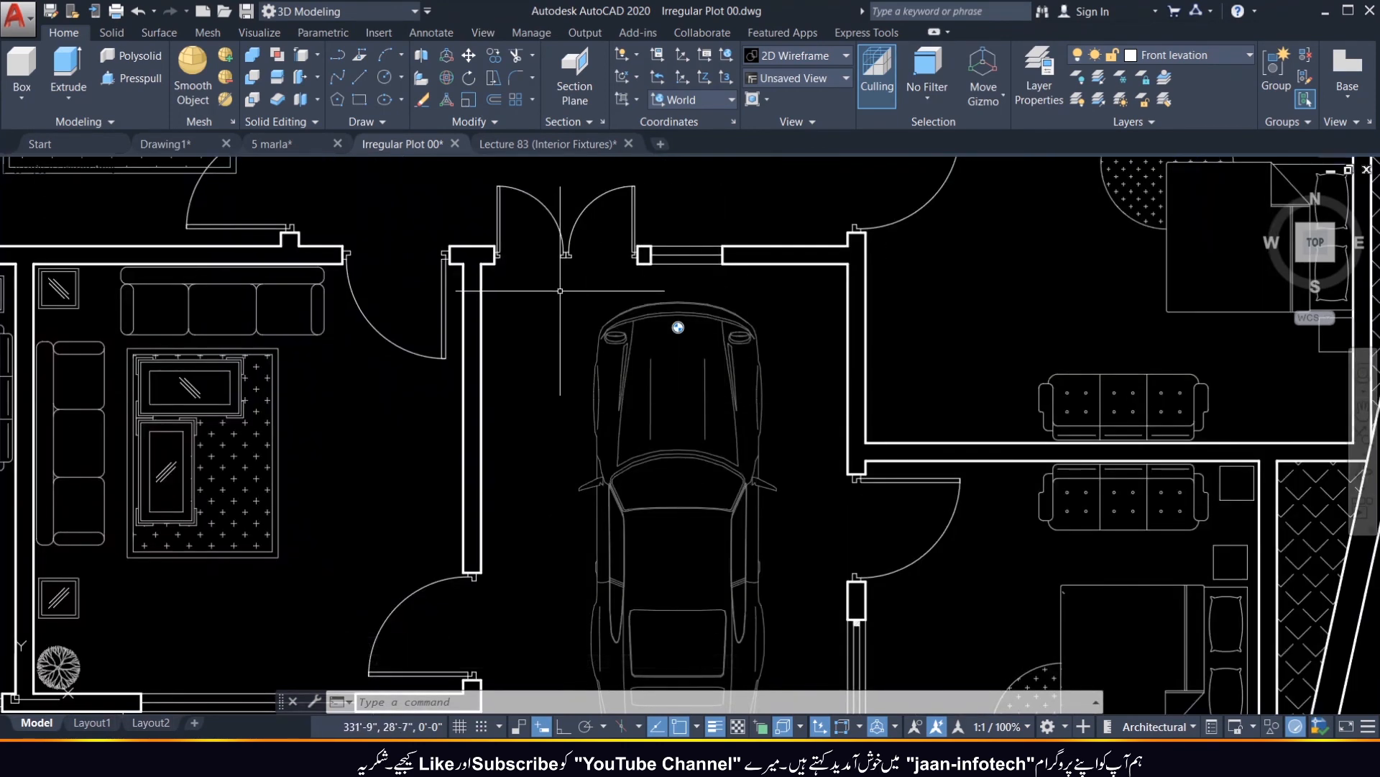
scroll(608, 356, "down", 7)
scroll(612, 210, "up", 5)
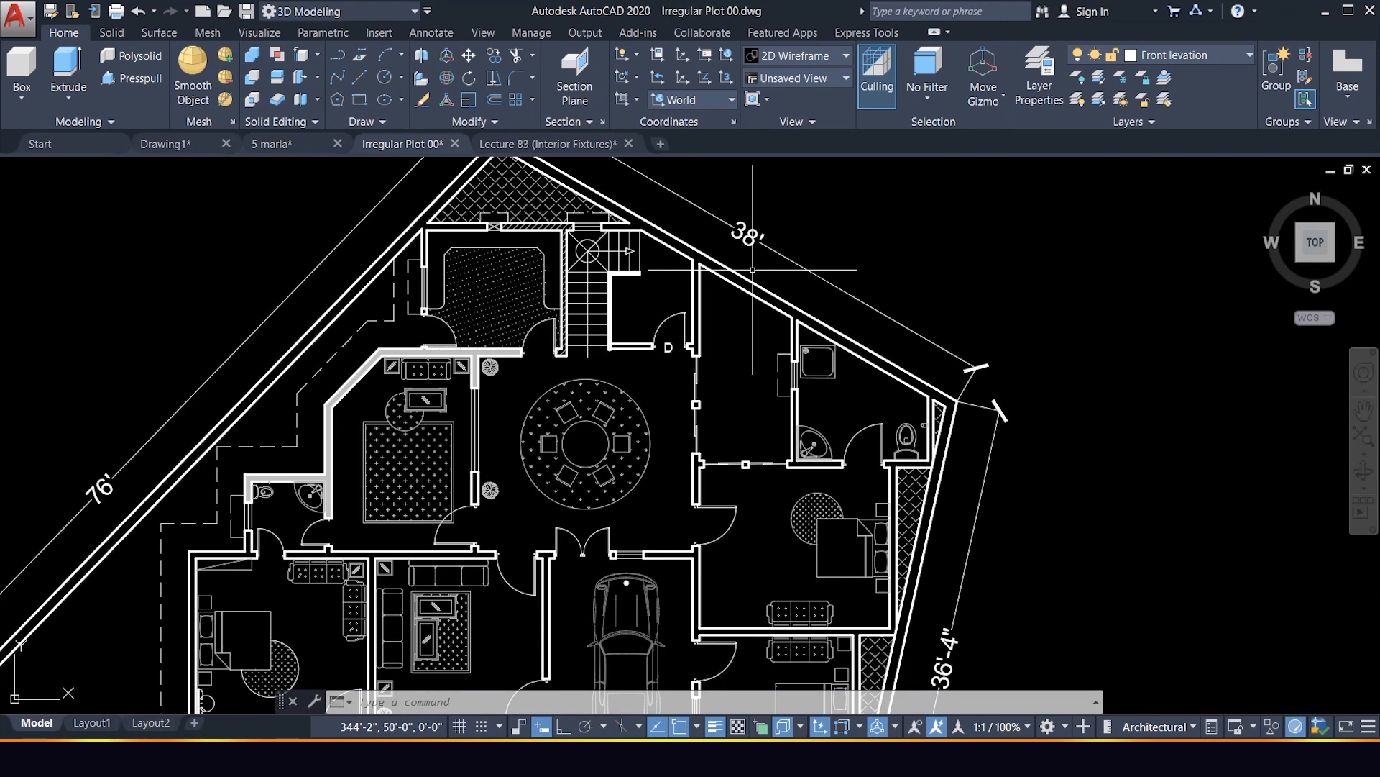
scroll(753, 269, "down", 5)
scroll(724, 394, "down", 3)
scroll(792, 404, "up", 3)
scroll(827, 388, "up", 3)
Examine the front elevation drawn below the separate unfurnished plan and compare its position with the furnished plans.
scroll(801, 401, "down", 8)
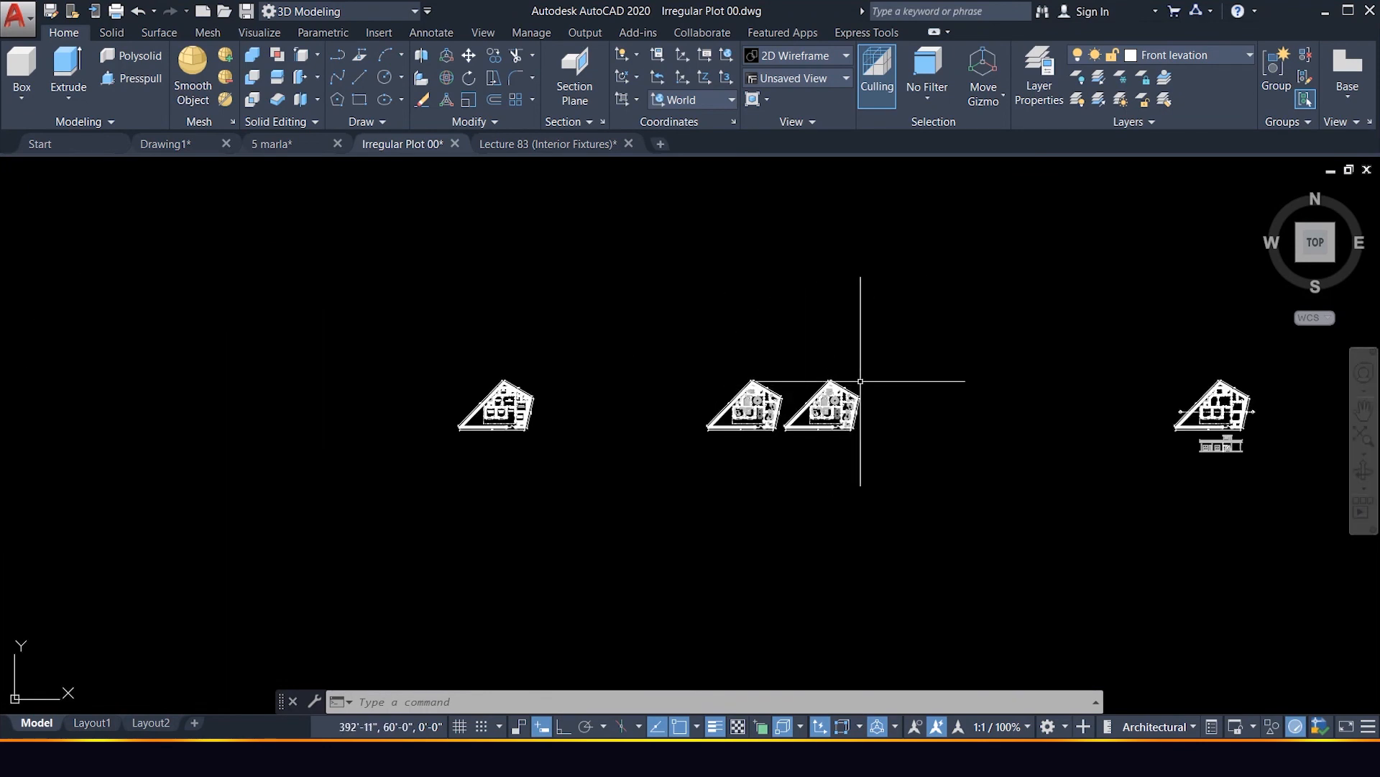
scroll(978, 417, "up", 8)
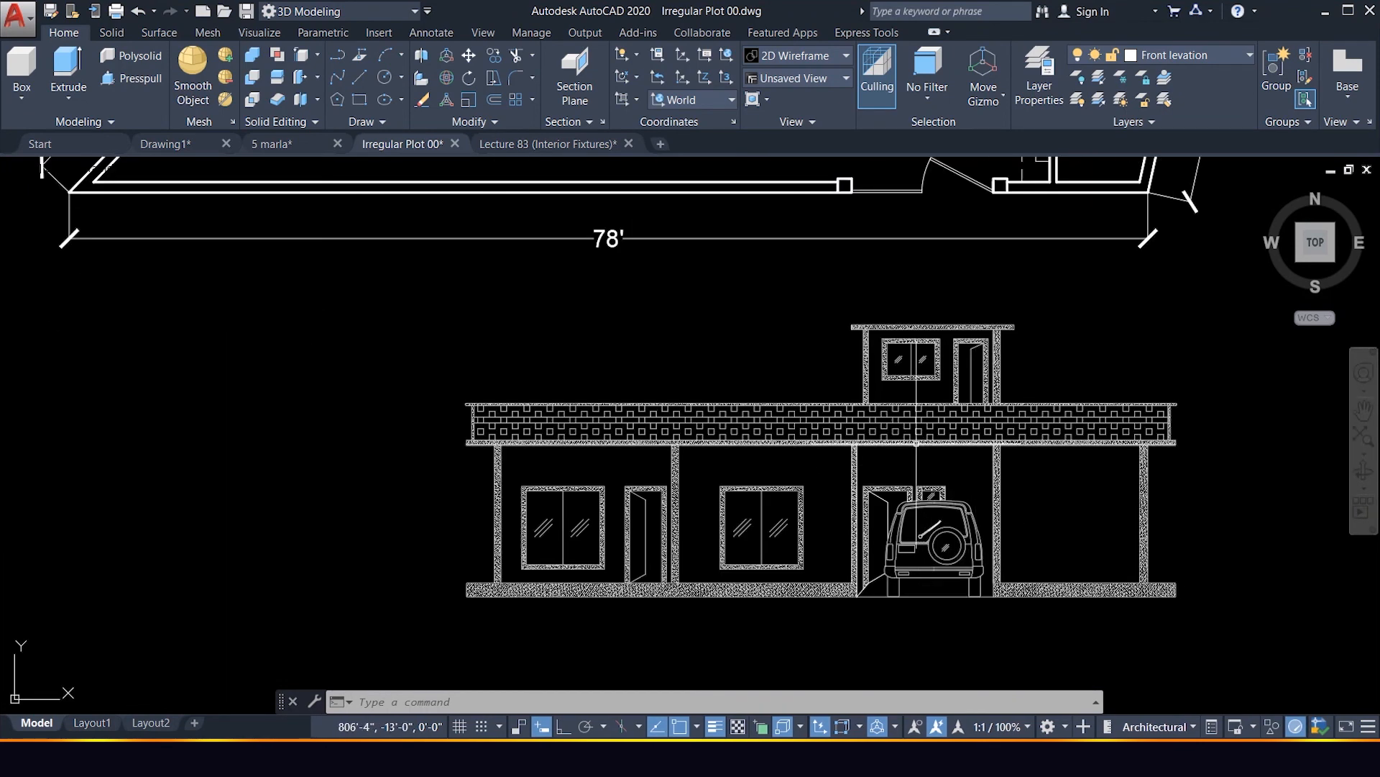
scroll(953, 489, "down", 6)
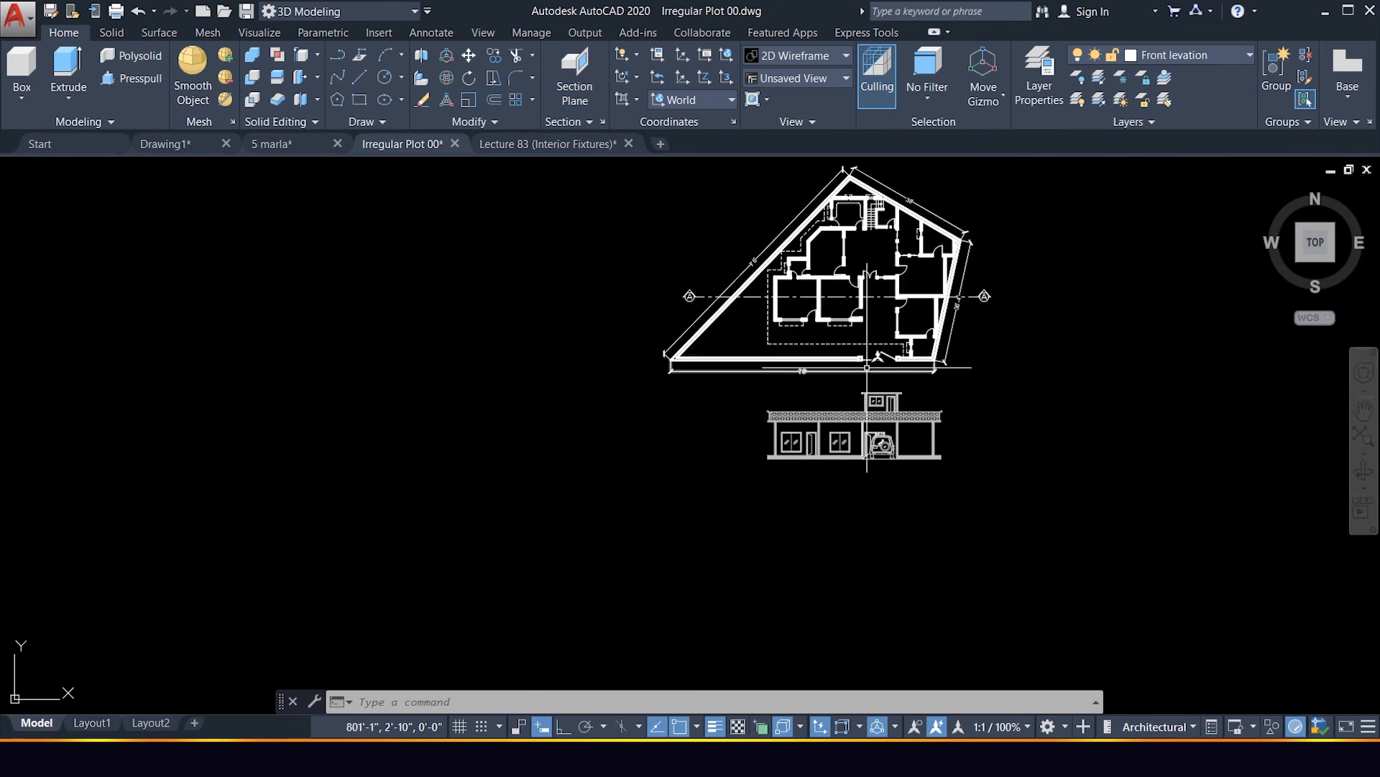
scroll(865, 367, "up", 6)
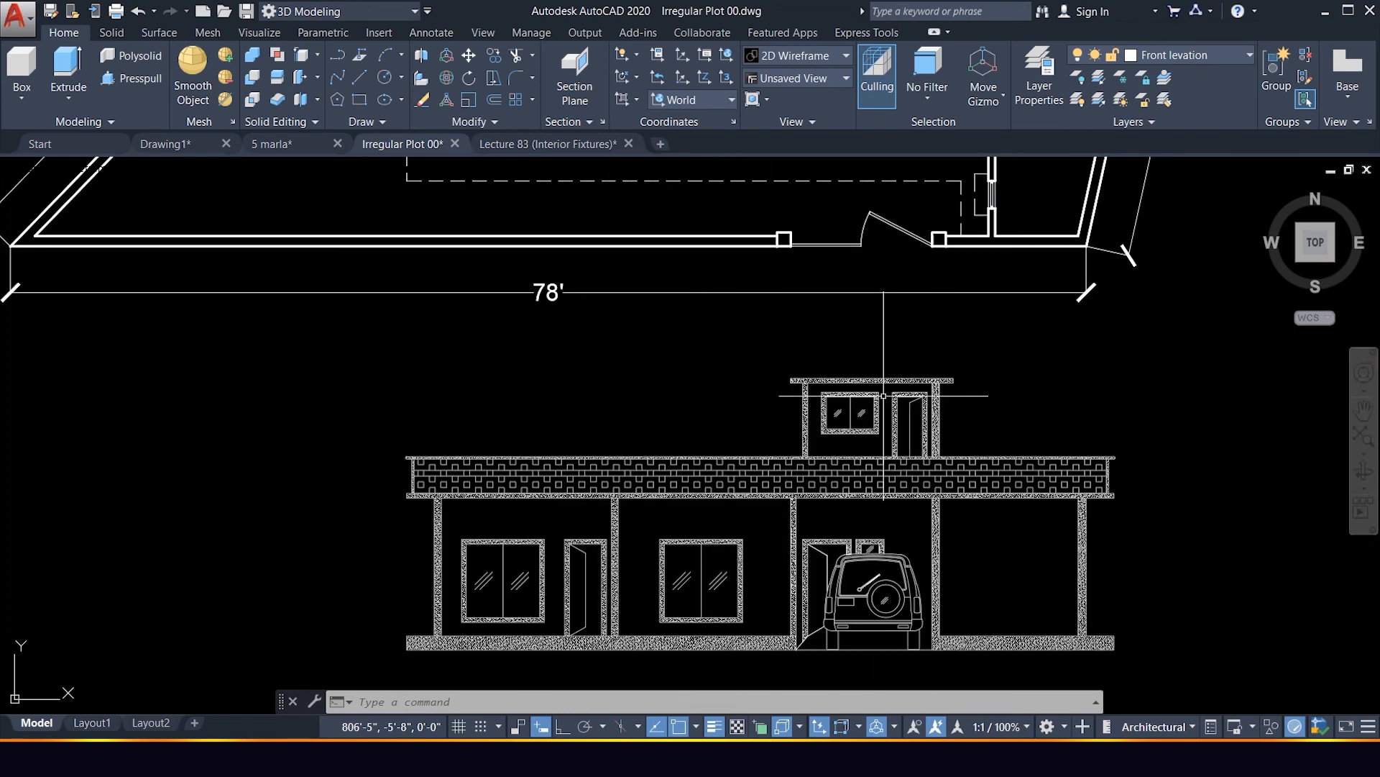
scroll(884, 395, "down", 10)
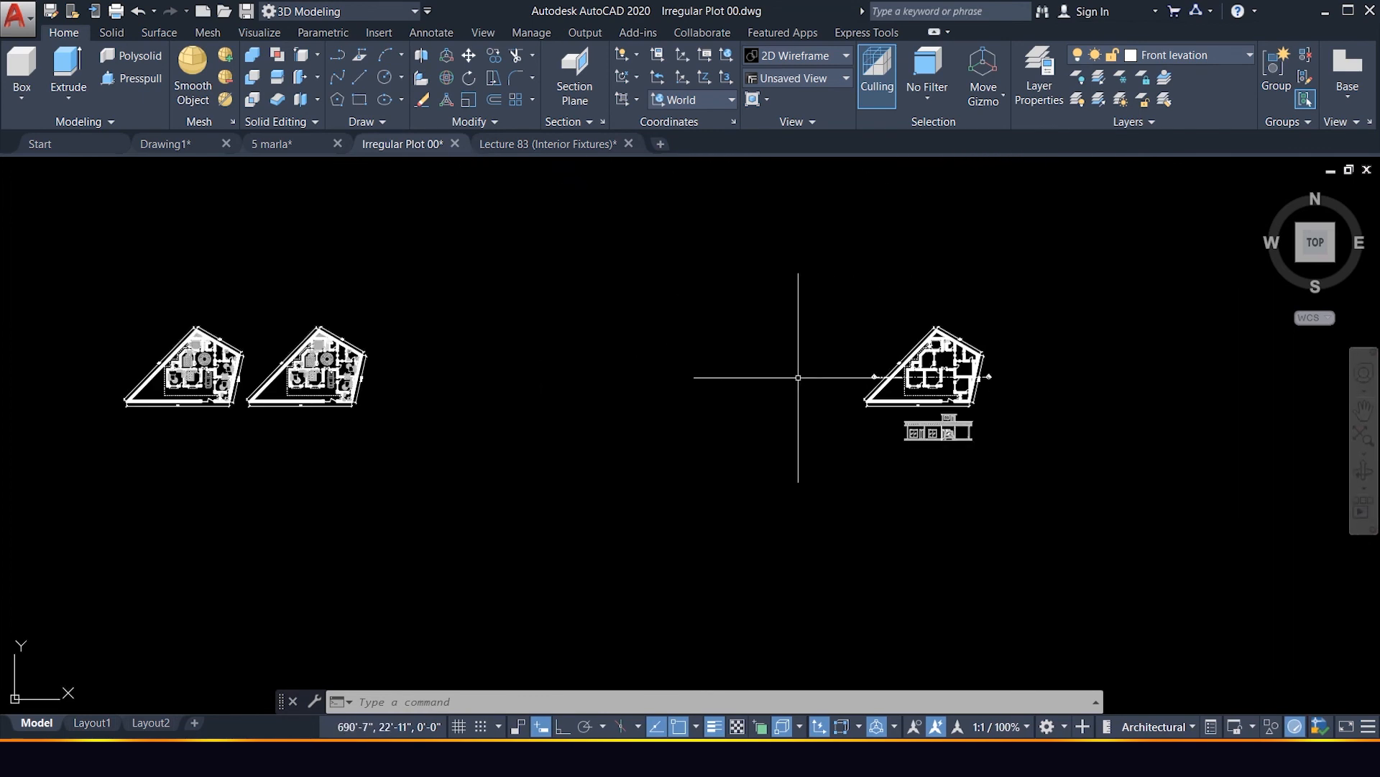